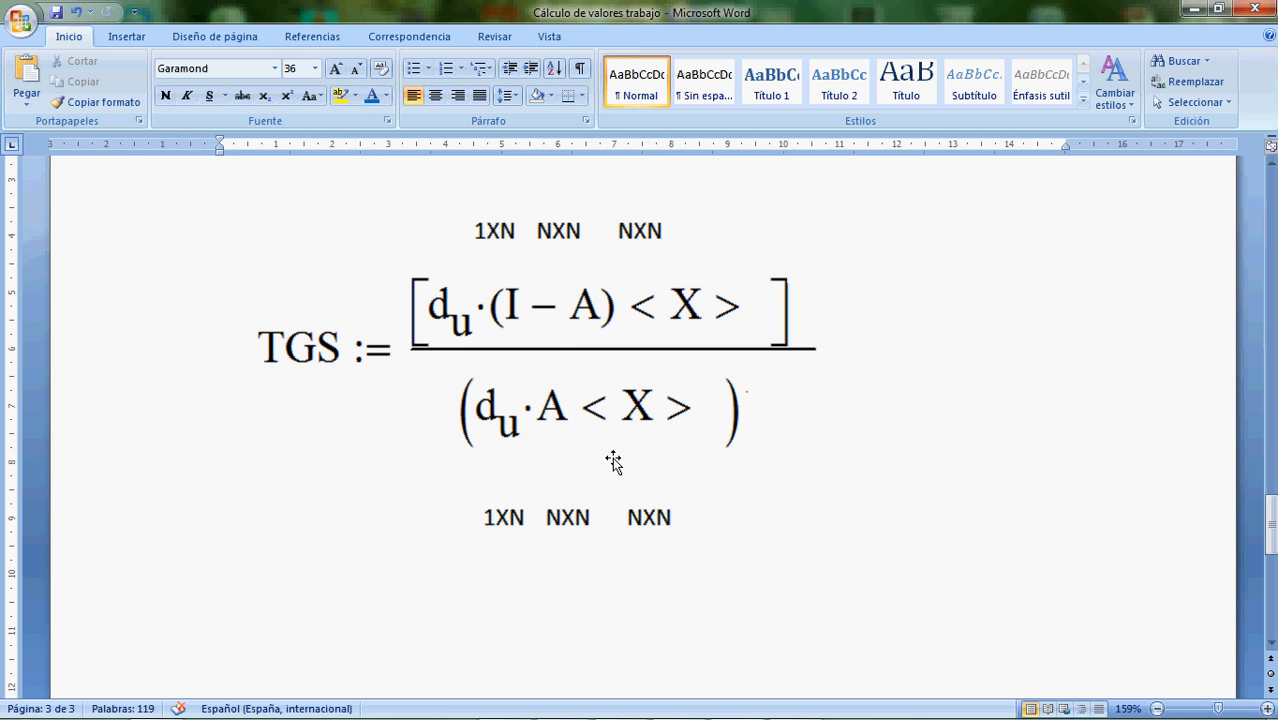
Review the TGS formula and its matrix dimensions under the sectoral profit rate heading.
{"action": "left_click", "coordinate": [684, 552]}
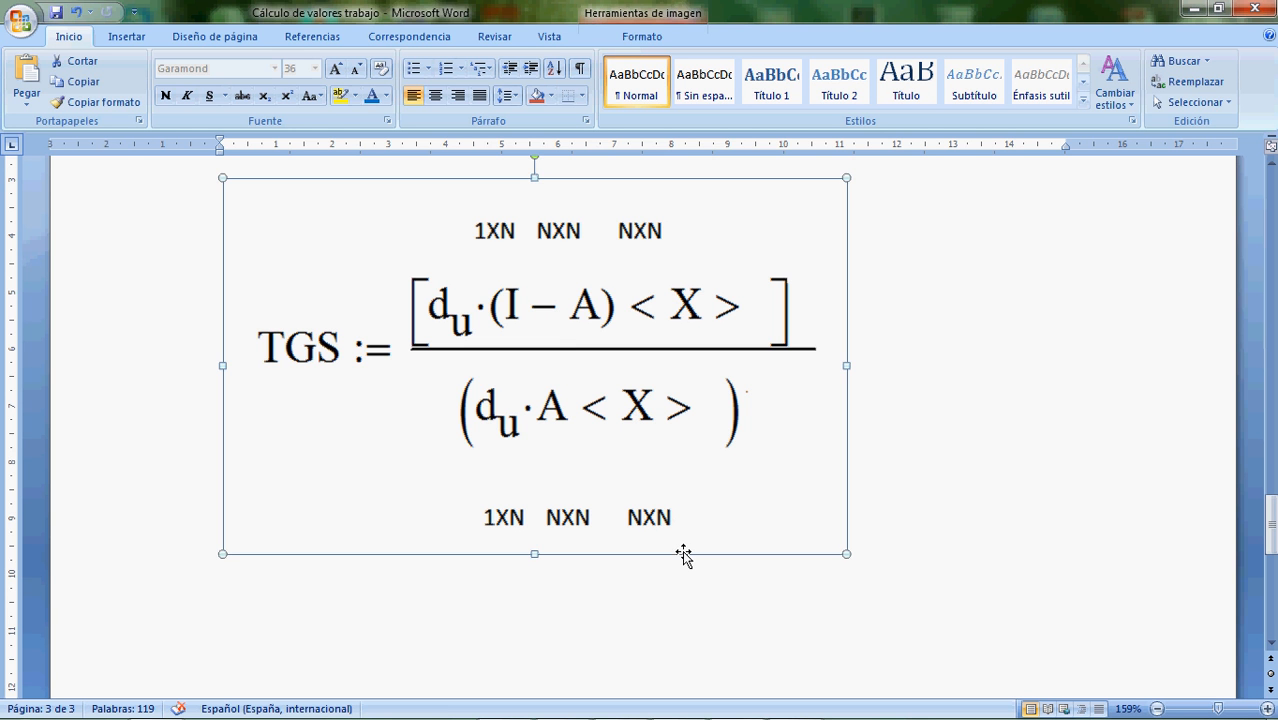
{"action": "key", "text": "Down"}
{"action": "left_click", "coordinate": [684, 552]}
{"action": "key", "text": "Up"}
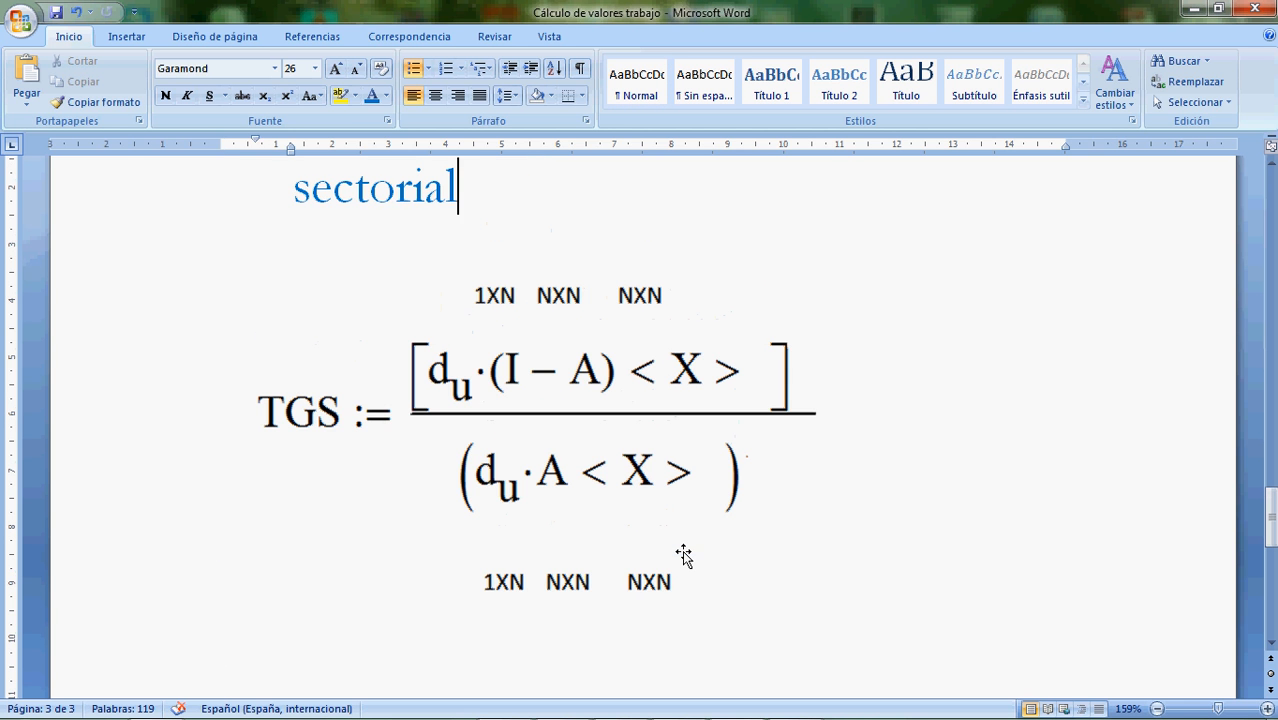
{"action": "left_click", "coordinate": [684, 555]}
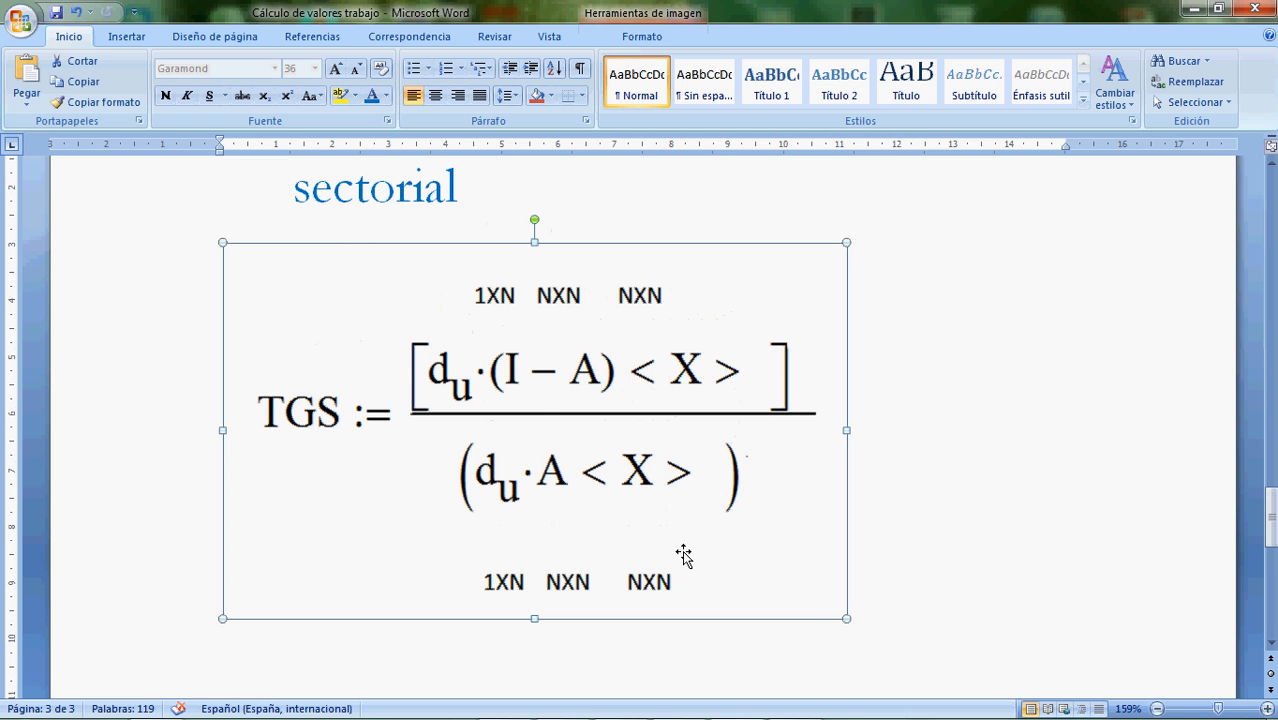
{"action": "key", "text": "Up"}
{"action": "key", "text": "Up"}
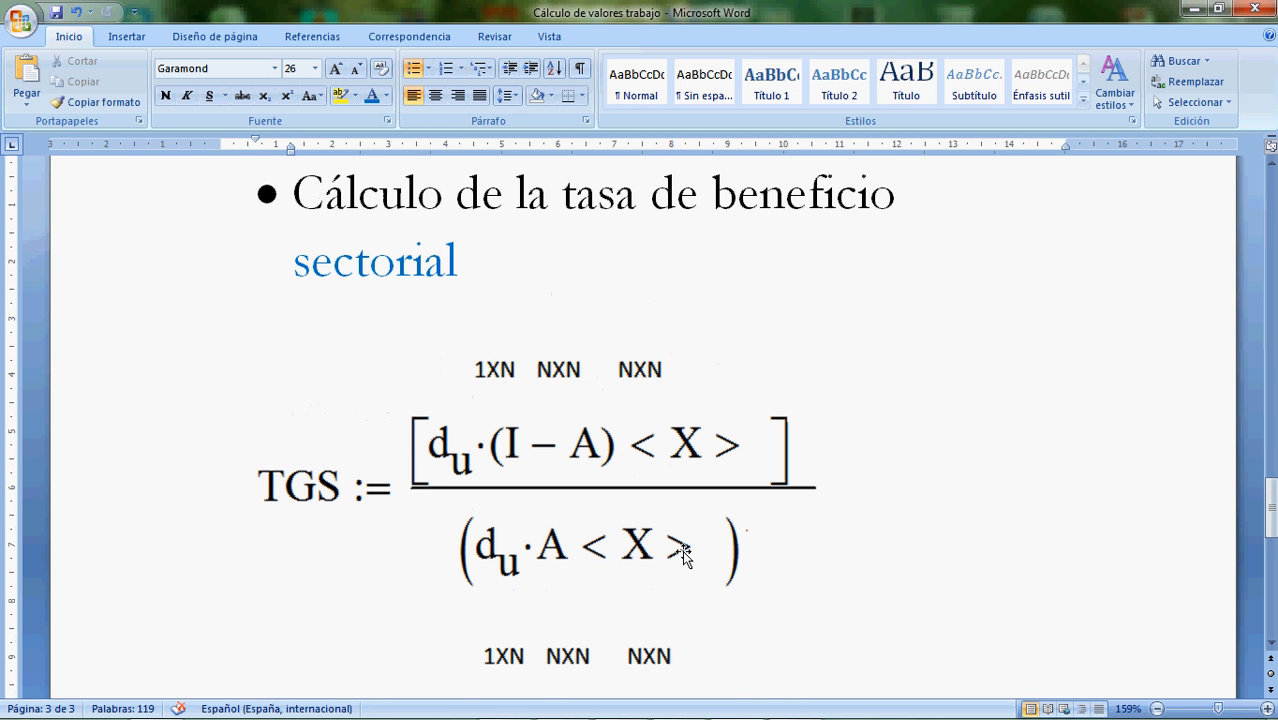
Go back through the document to examine the limited and approximate versions of the g formula.
{"action": "key", "text": "Up"}
{"action": "key", "text": "Up"}
{"action": "key", "text": "Up"}
{"action": "key", "text": "Up"}
{"action": "key", "text": "Up"}
{"action": "key", "text": "Up"}
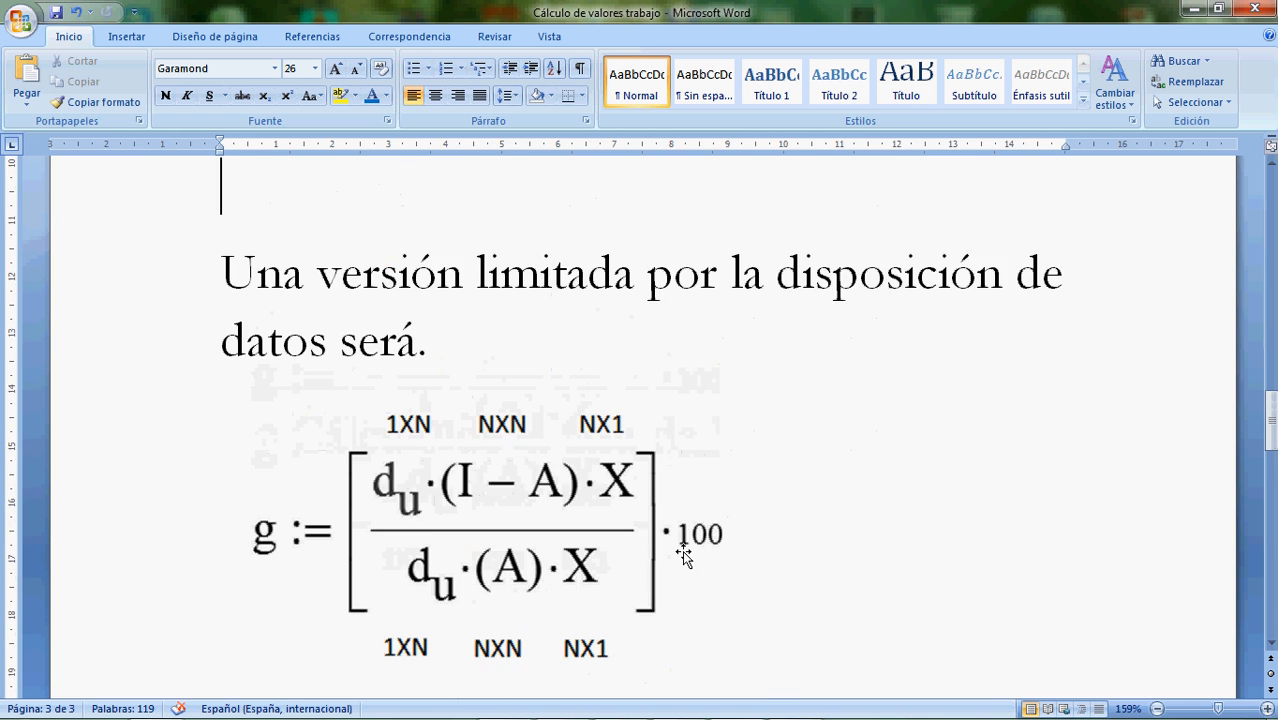
{"action": "key", "text": "Up"}
{"action": "key", "text": "Up"}
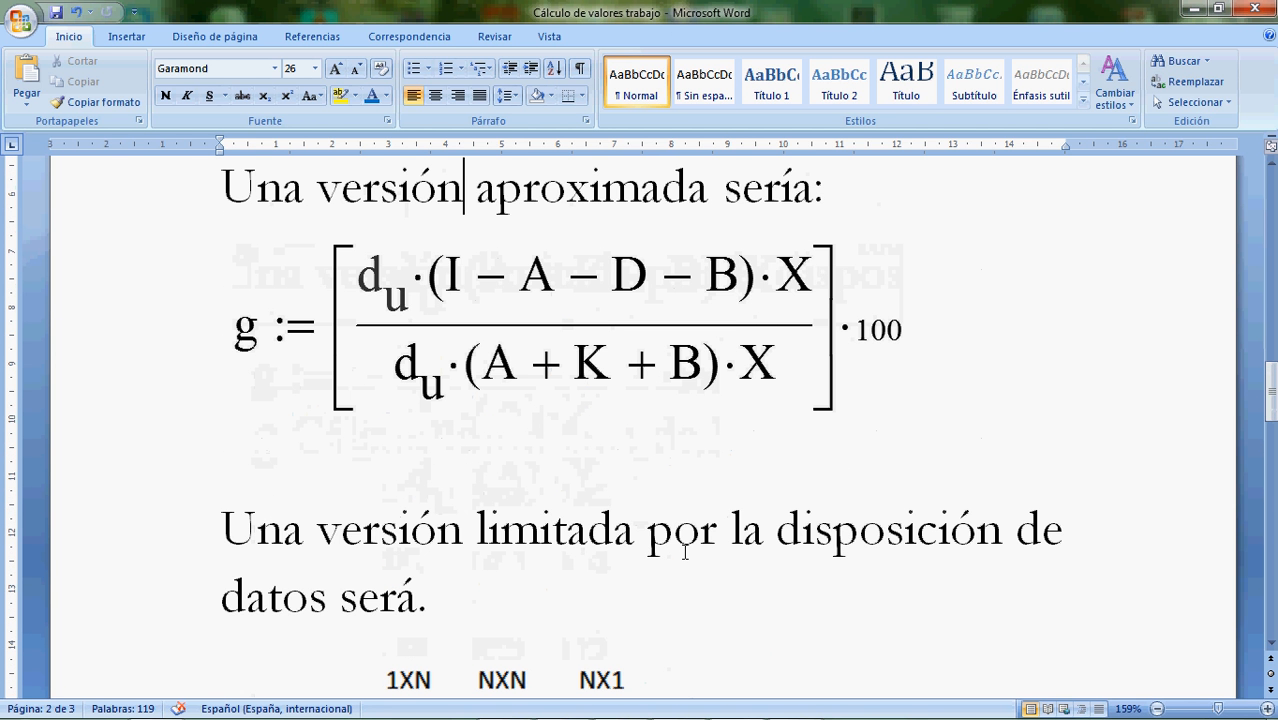
Return to the first page's outline of labor values and direct prices, passing the lm = f(ld) expression.
{"action": "key", "text": "Up"}
{"action": "key", "text": "Up"}
{"action": "key", "text": "Up"}
{"action": "key", "text": "Up"}
{"action": "key", "text": "Up"}
{"action": "key", "text": "Up"}
{"action": "key", "text": "Up"}
{"action": "key", "text": "Up"}
{"action": "key", "text": "Up"}
{"action": "key", "text": "Up"}
{"action": "key", "text": "Up"}
{"action": "key", "text": "Up"}
{"action": "key", "text": "Up"}
{"action": "key", "text": "Up"}
{"action": "key", "text": "Up"}
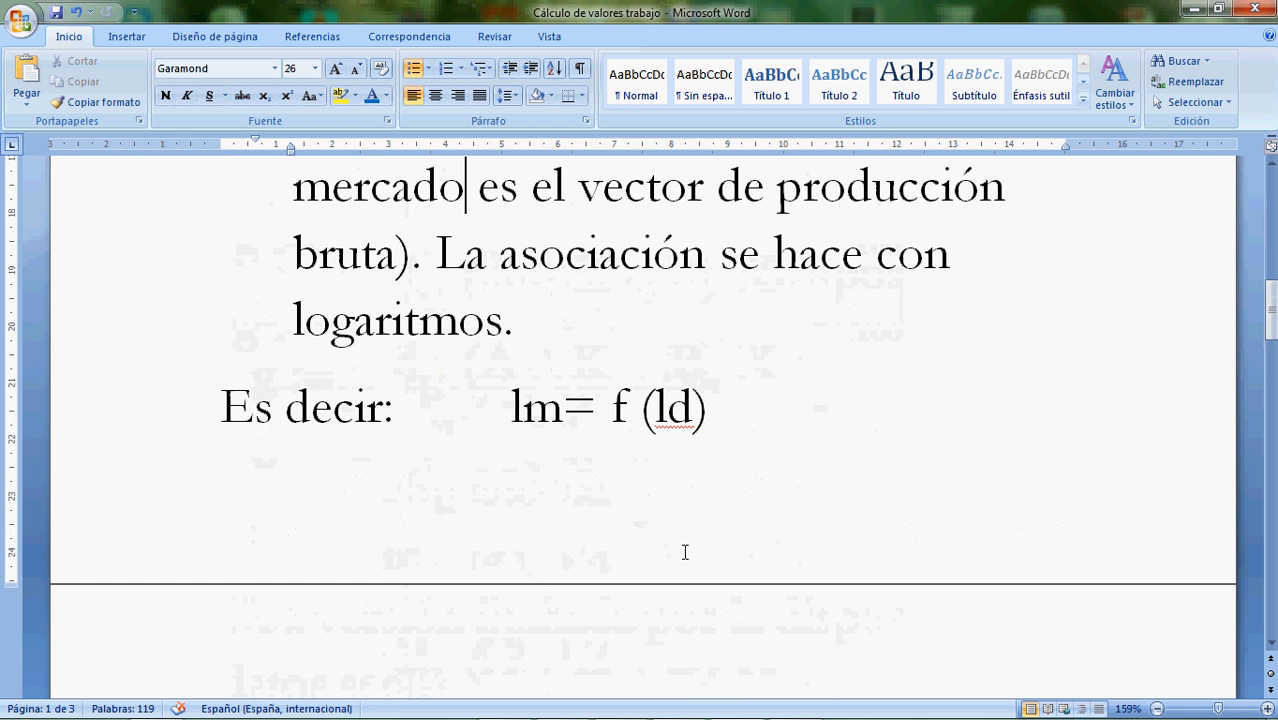
{"action": "key", "text": "Up"}
{"action": "key", "text": "Up"}
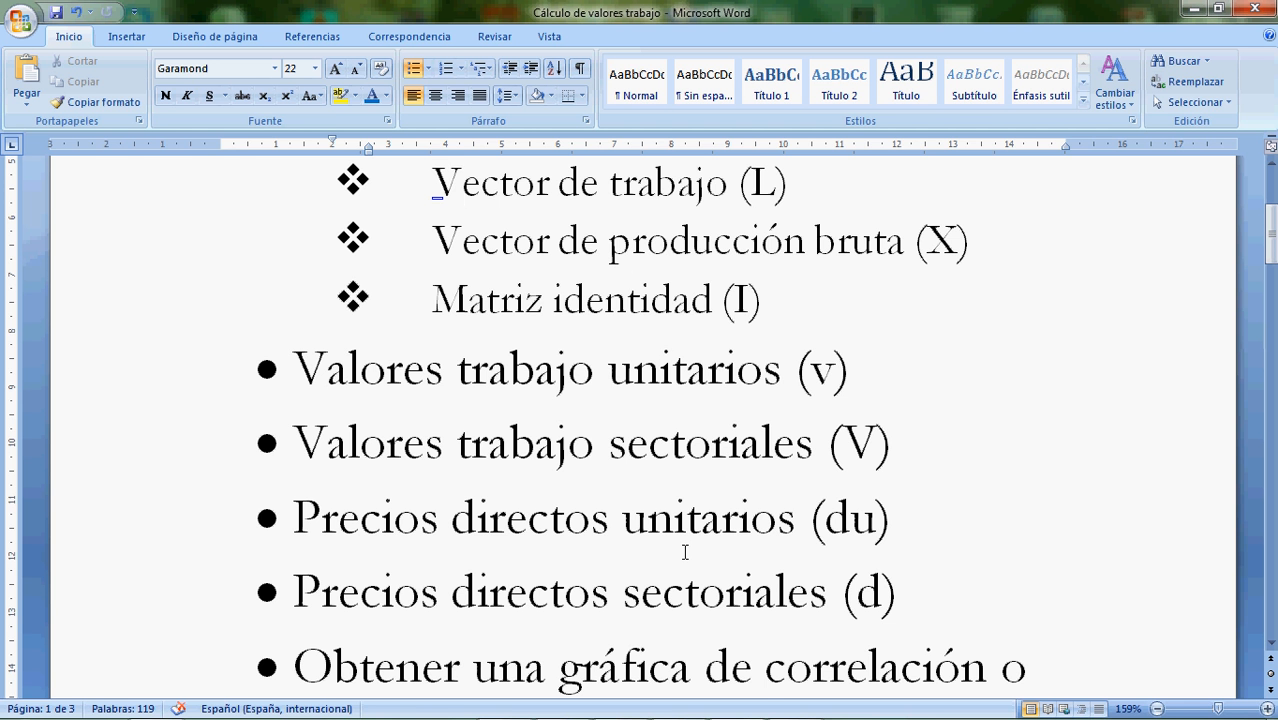
Switch to the Excel workbook and examine the note above the data about the 44x44 matrix.
{"action": "mouse_move", "coordinate": [695, 714]}
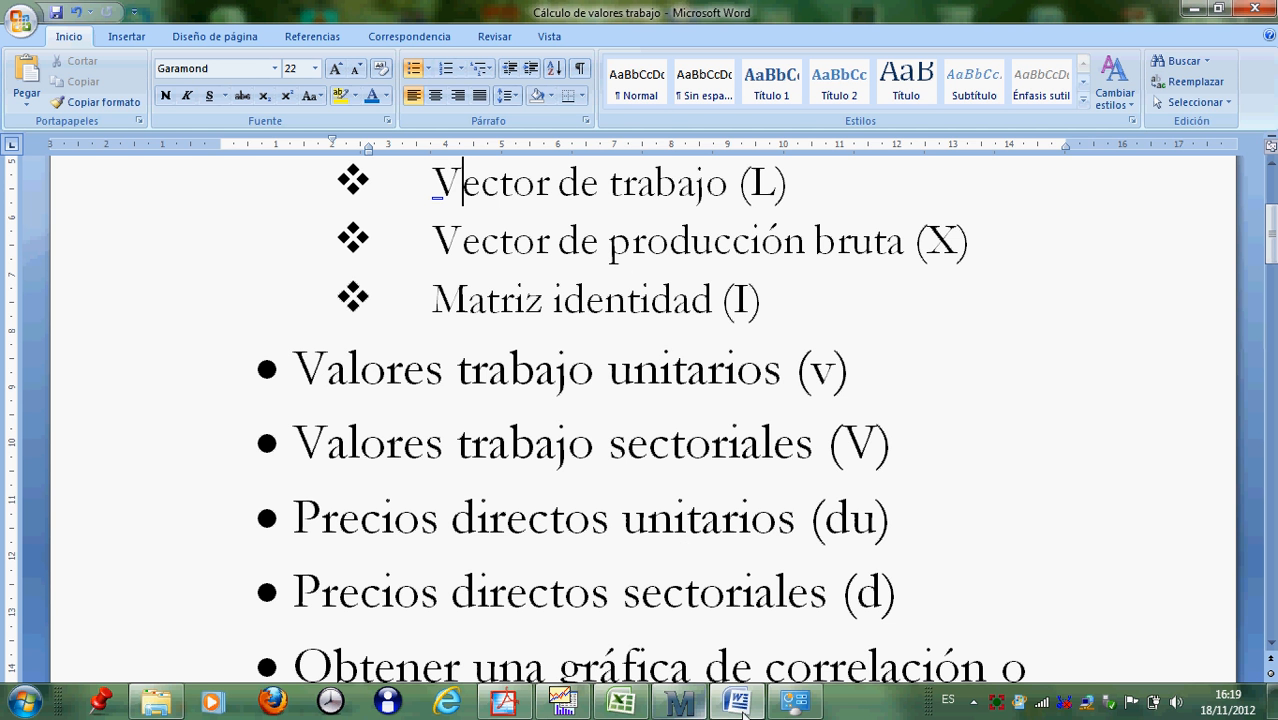
{"action": "left_click", "coordinate": [634, 712]}
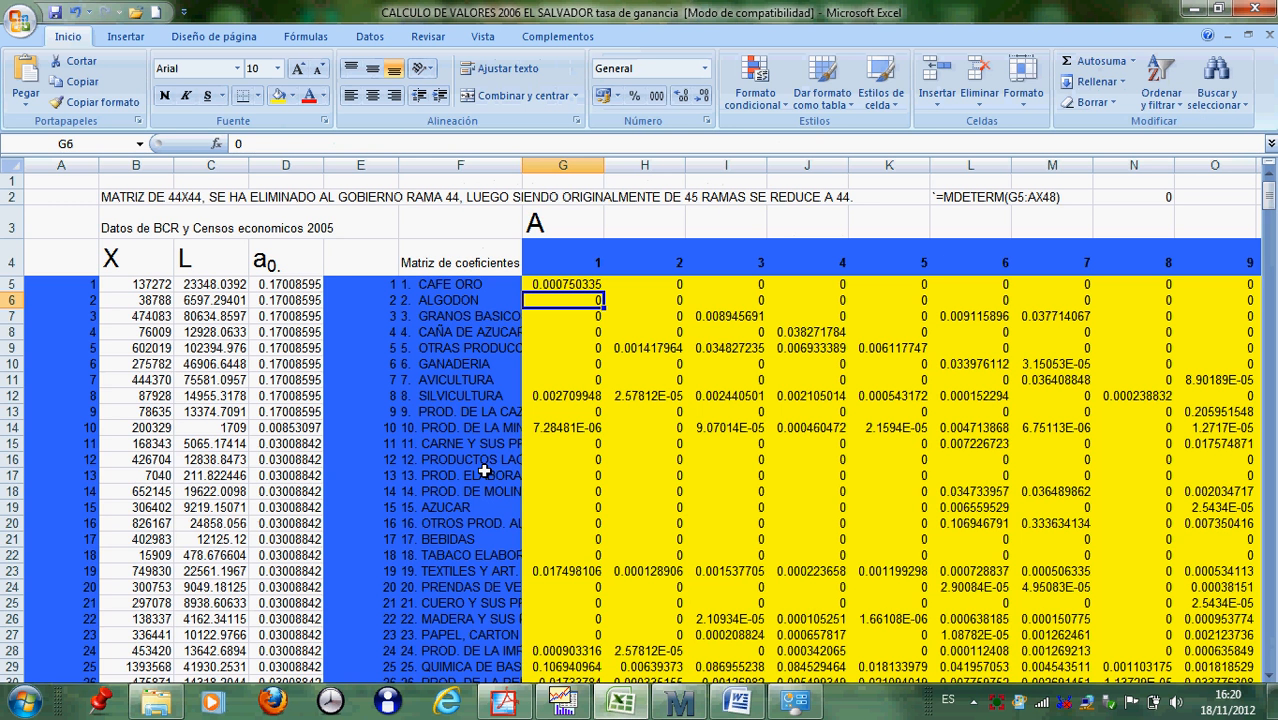
{"action": "left_click", "coordinate": [414, 248]}
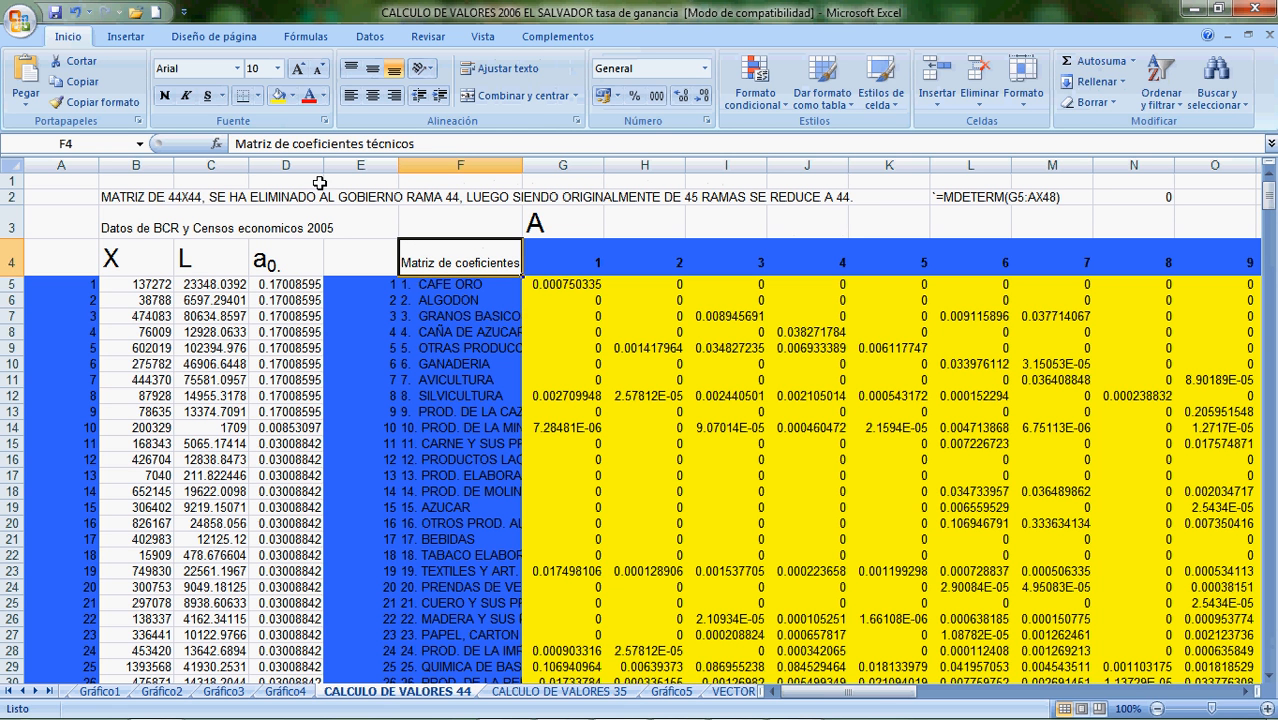
{"action": "left_click", "coordinate": [134, 212]}
{"action": "left_click", "coordinate": [134, 198]}
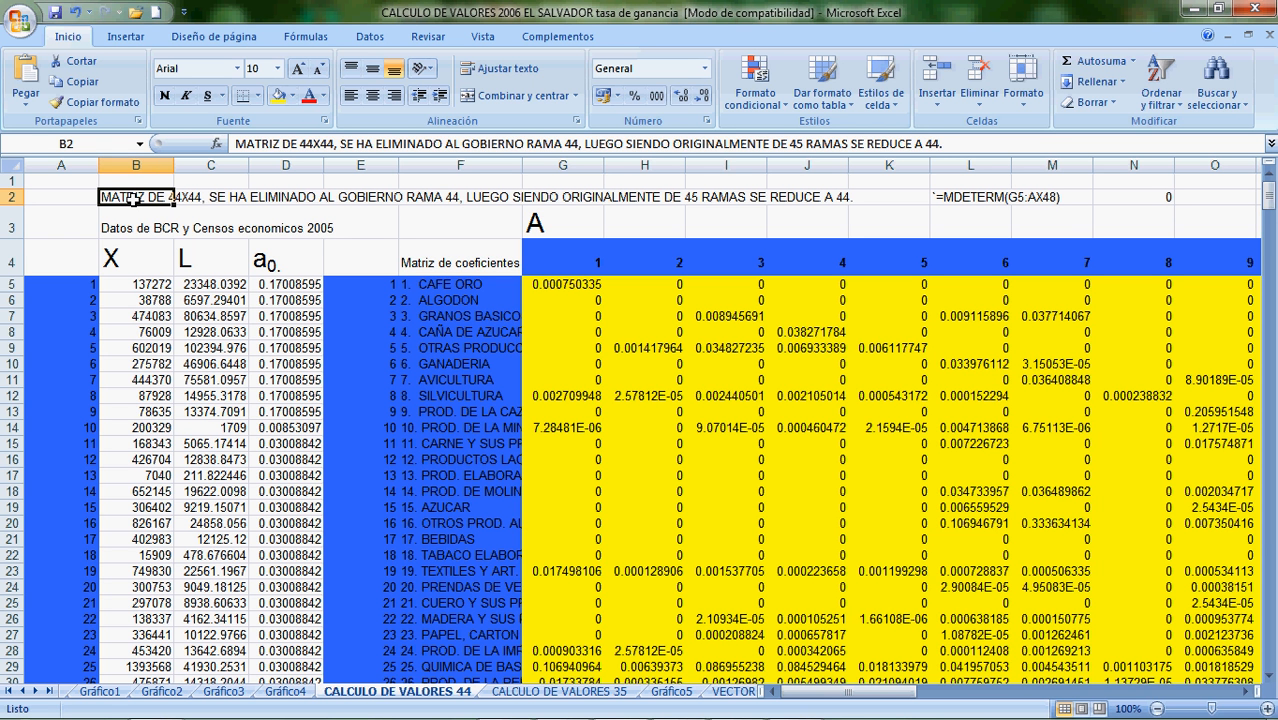
Examine the X and L column headers and inspect the formula behind the first a0 coefficient in D5.
{"action": "key", "text": "Left"}
{"action": "key", "text": "Down"}
{"action": "key", "text": "Right"}
{"action": "key", "text": "Down"}
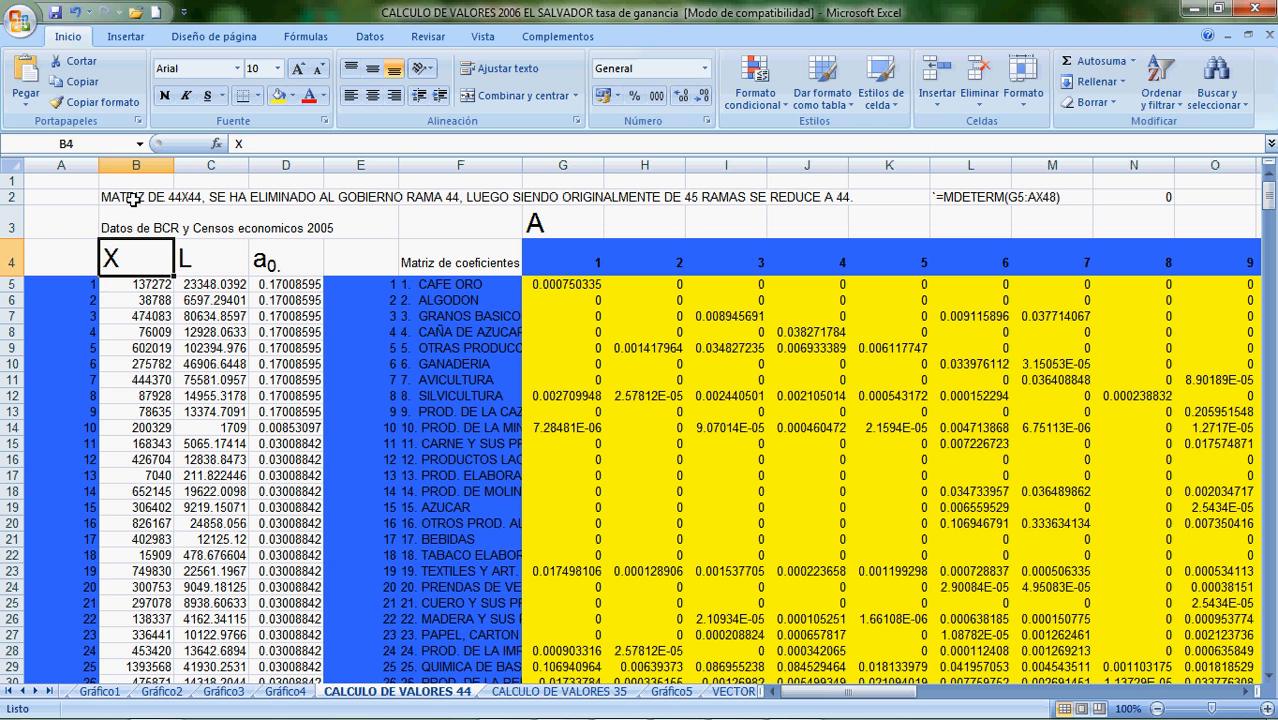
{"action": "key", "text": "Right"}
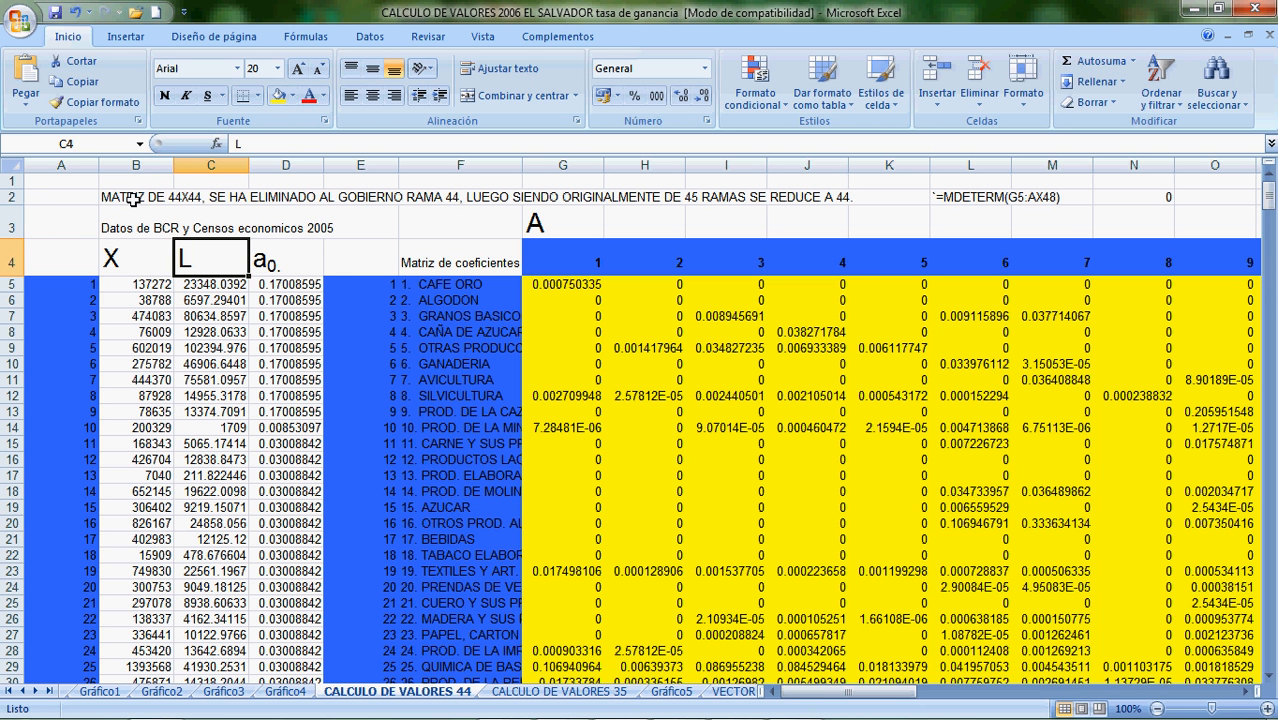
{"action": "key", "text": "Down"}
{"action": "key", "text": "Right"}
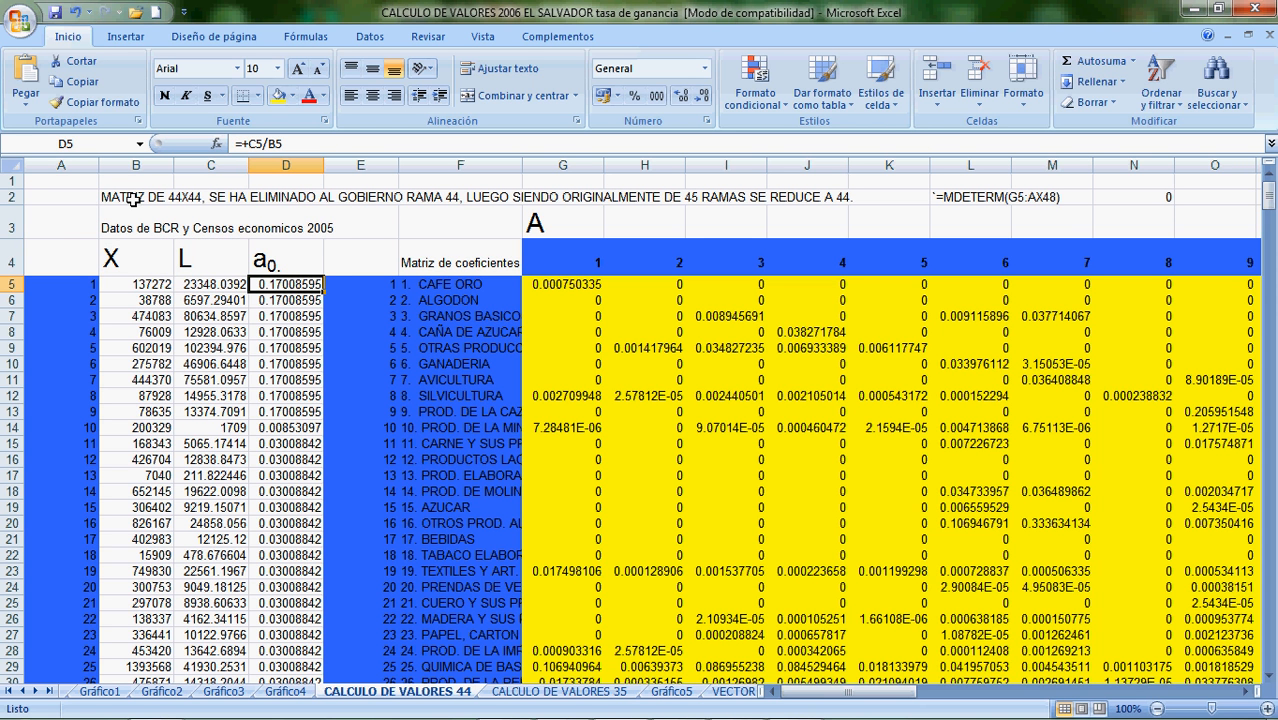
{"action": "key", "text": "F2"}
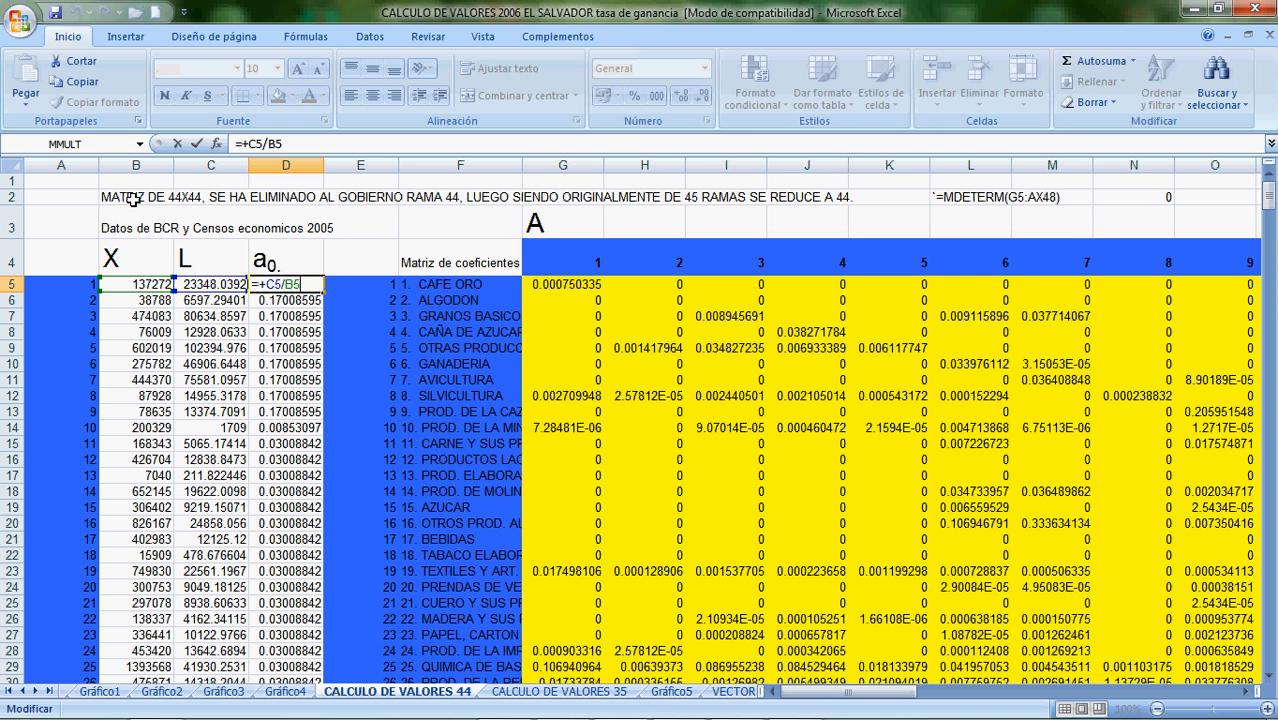
{"action": "key", "text": "Escape"}
{"action": "key", "text": "Up"}
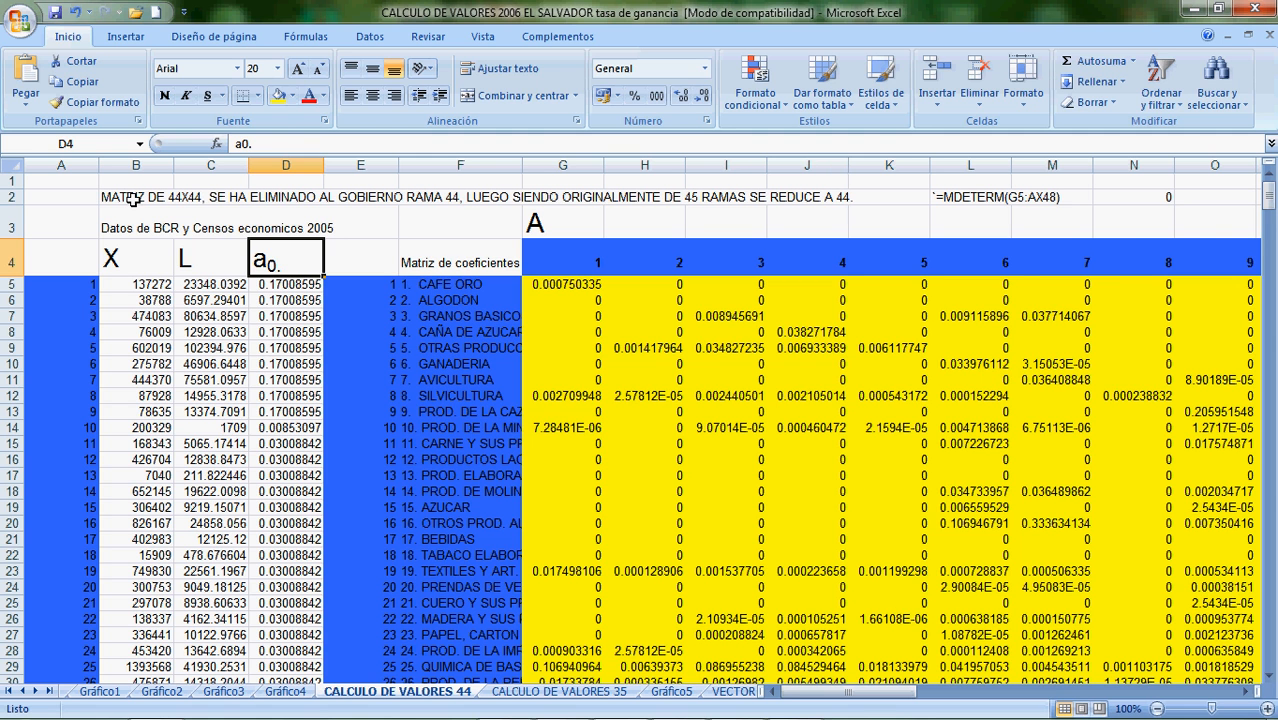
Switch to the Word outline and go through the data matrices and vectors A, L, X and I and the labor value items.
{"action": "key", "text": "alt+Tab"}
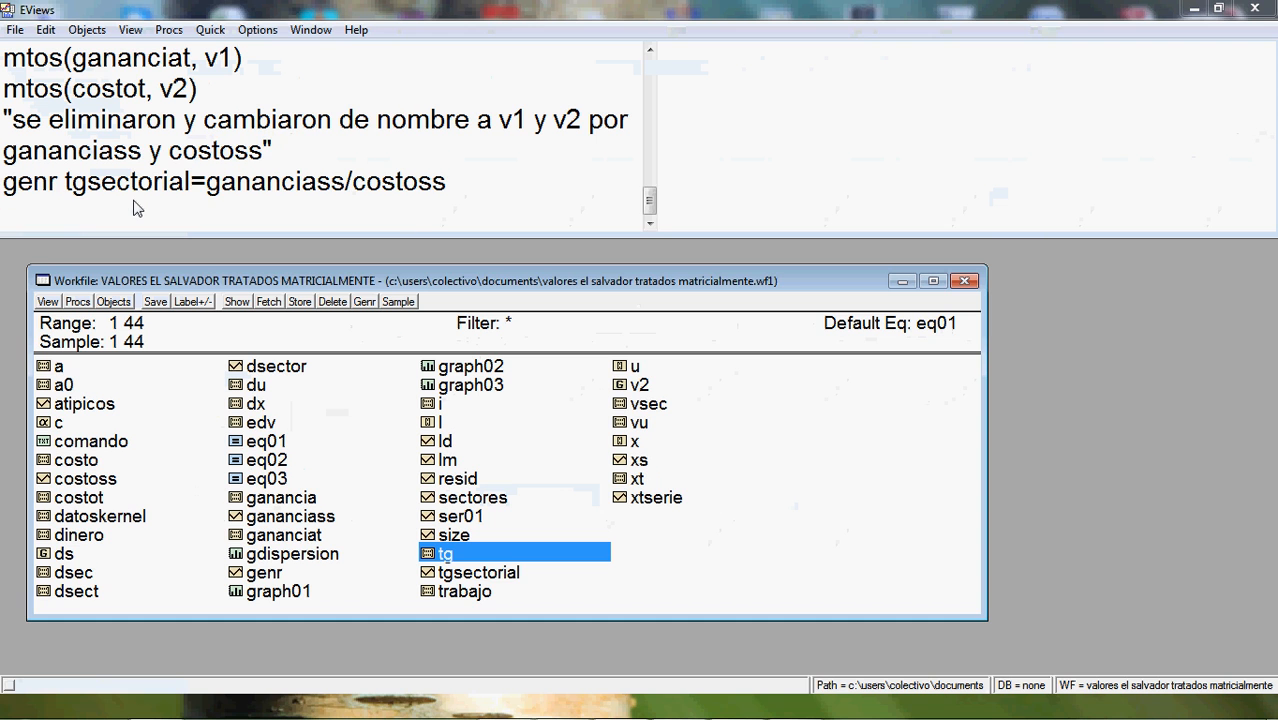
{"action": "mouse_move", "coordinate": [495, 712]}
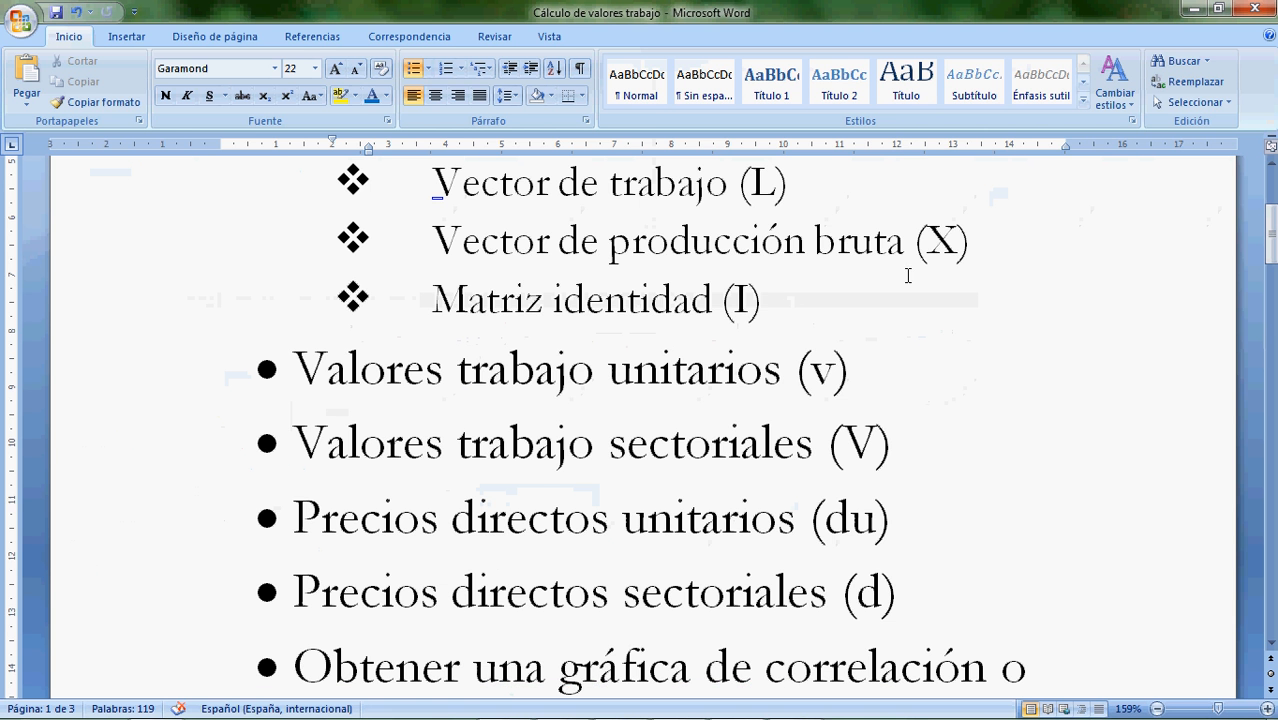
{"action": "left_click", "coordinate": [907, 280]}
{"action": "key", "text": "Up"}
{"action": "key", "text": "Up"}
{"action": "key", "text": "Up"}
{"action": "key", "text": "Up"}
{"action": "key", "text": "Up"}
{"action": "key", "text": "Down"}
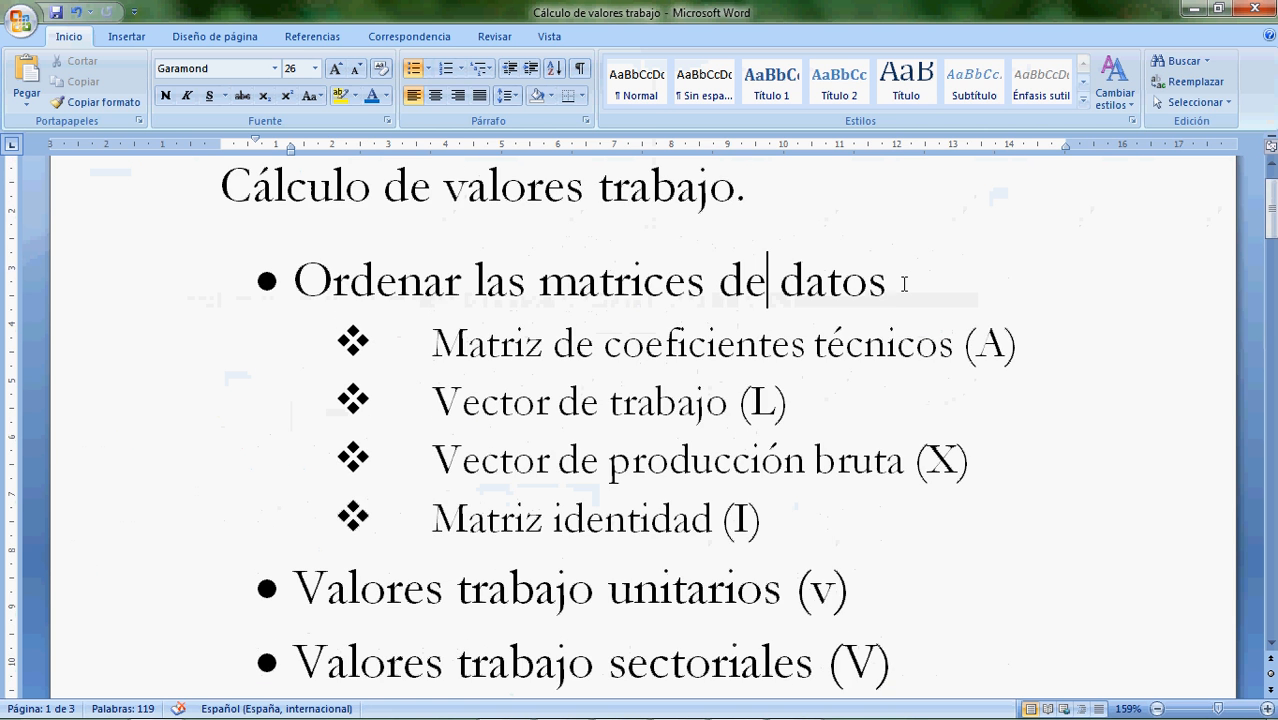
{"action": "key", "text": "Down"}
{"action": "key", "text": "Down"}
{"action": "key", "text": "Down"}
{"action": "key", "text": "Down"}
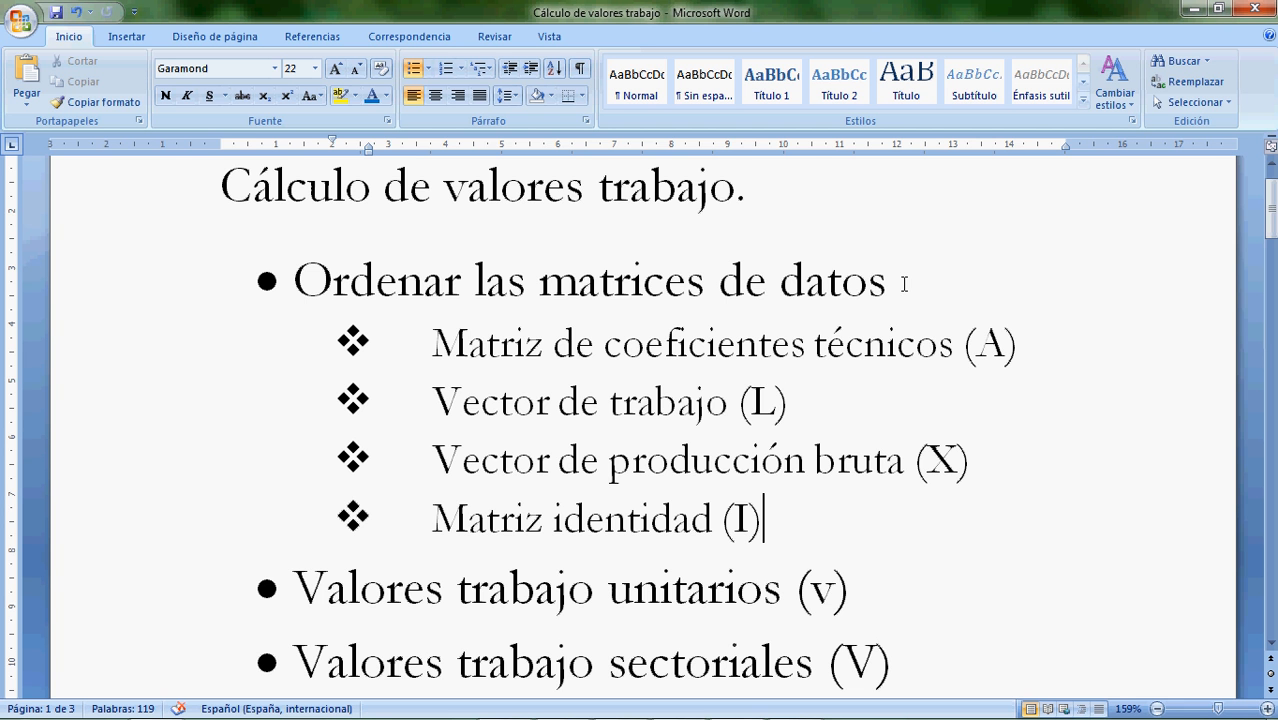
{"action": "key", "text": "Down"}
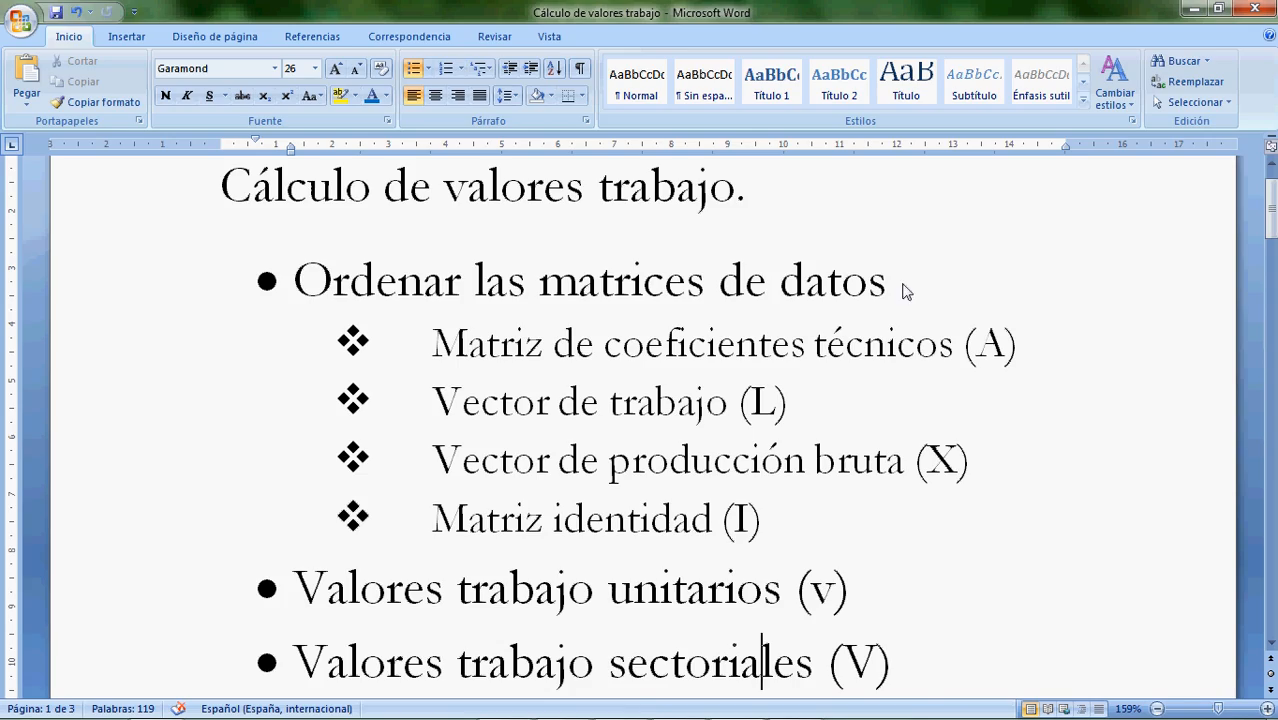
Switch to the Excel workbook and go to the first sector name, CAFE ORO, in F5.
{"action": "key", "text": "super+Tab"}
{"action": "key", "text": "super+Tab"}
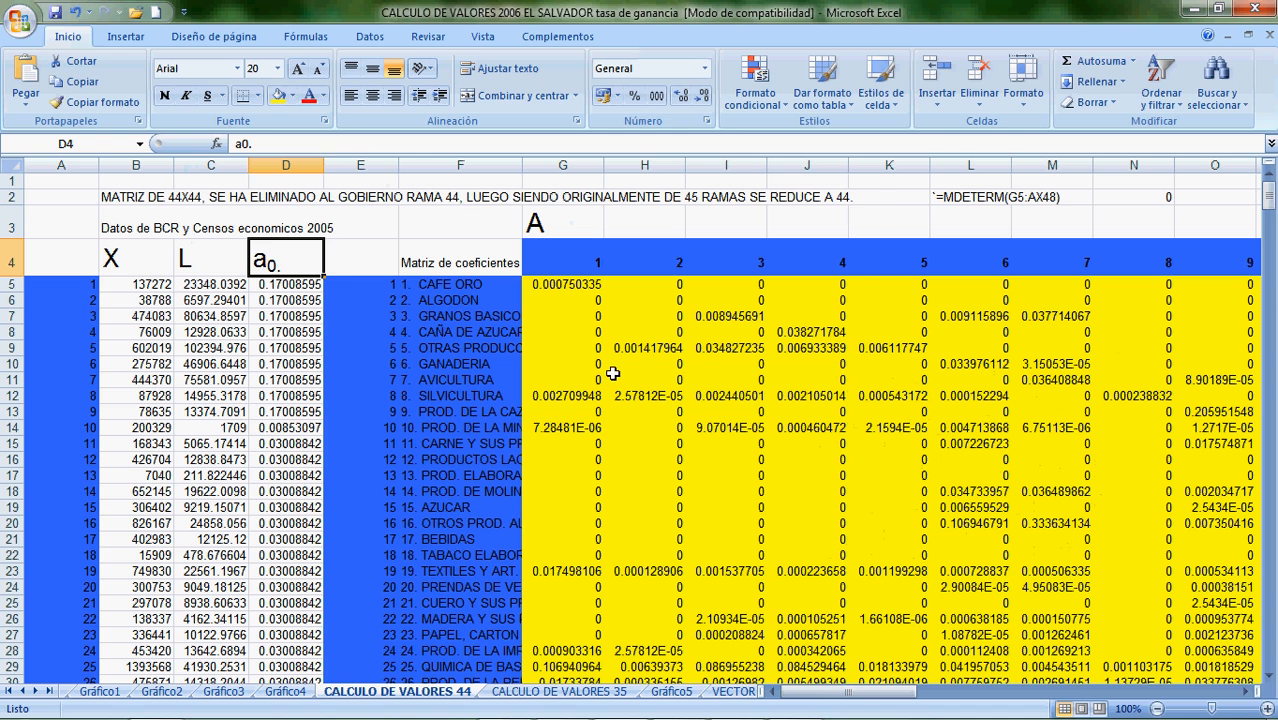
{"action": "left_click", "coordinate": [611, 376]}
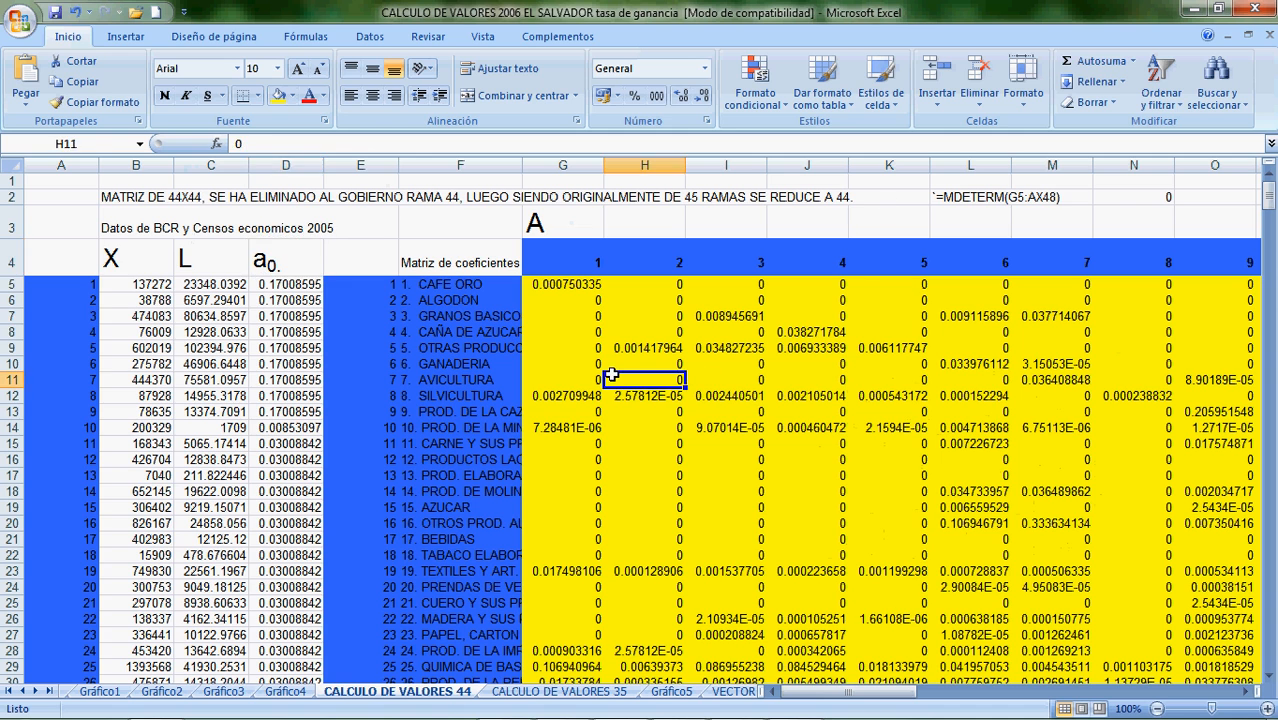
{"action": "key", "text": "Left"}
{"action": "key", "text": "Left"}
{"action": "key", "text": "Up"}
{"action": "key", "text": "Up"}
{"action": "key", "text": "Up"}
{"action": "key", "text": "Up"}
{"action": "key", "text": "Up"}
{"action": "key", "text": "Up"}
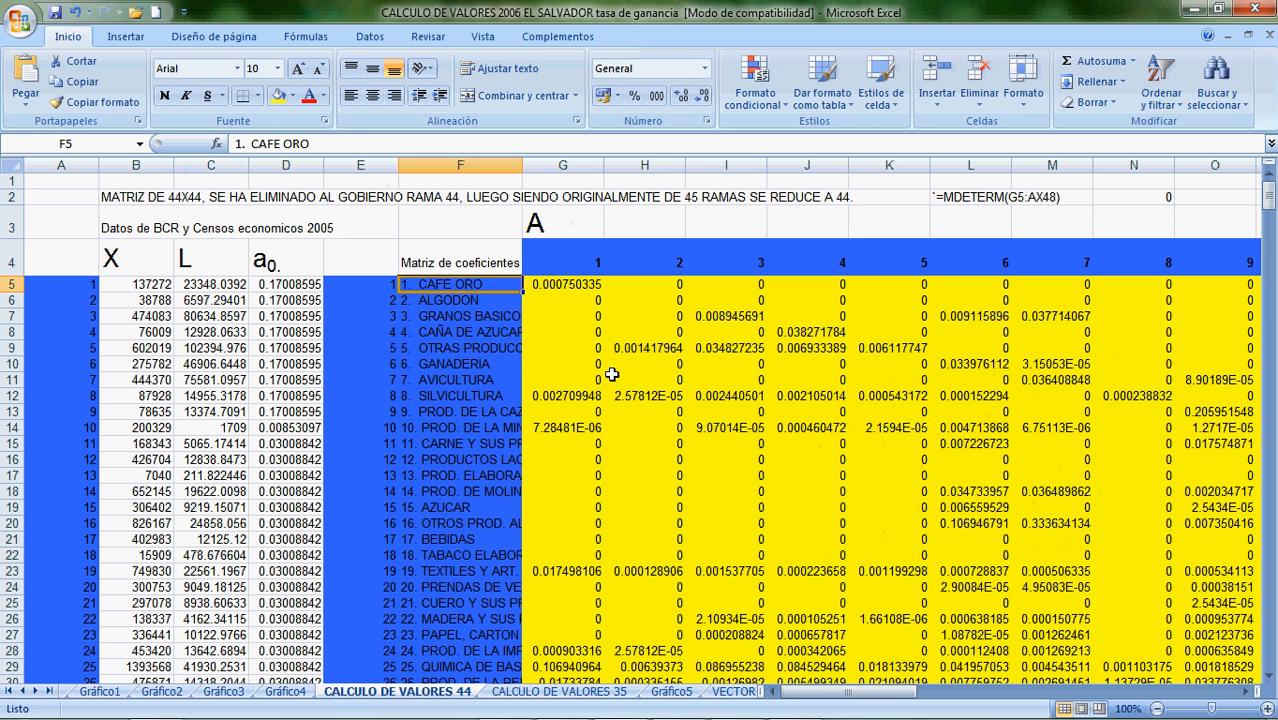
Look over the sector names from CAFE ORO to AVICULTURA and return to the first one.
{"action": "key", "text": "Down"}
{"action": "key", "text": "Down"}
{"action": "key", "text": "Down"}
{"action": "key", "text": "Down"}
{"action": "key", "text": "Down"}
{"action": "key", "text": "Down"}
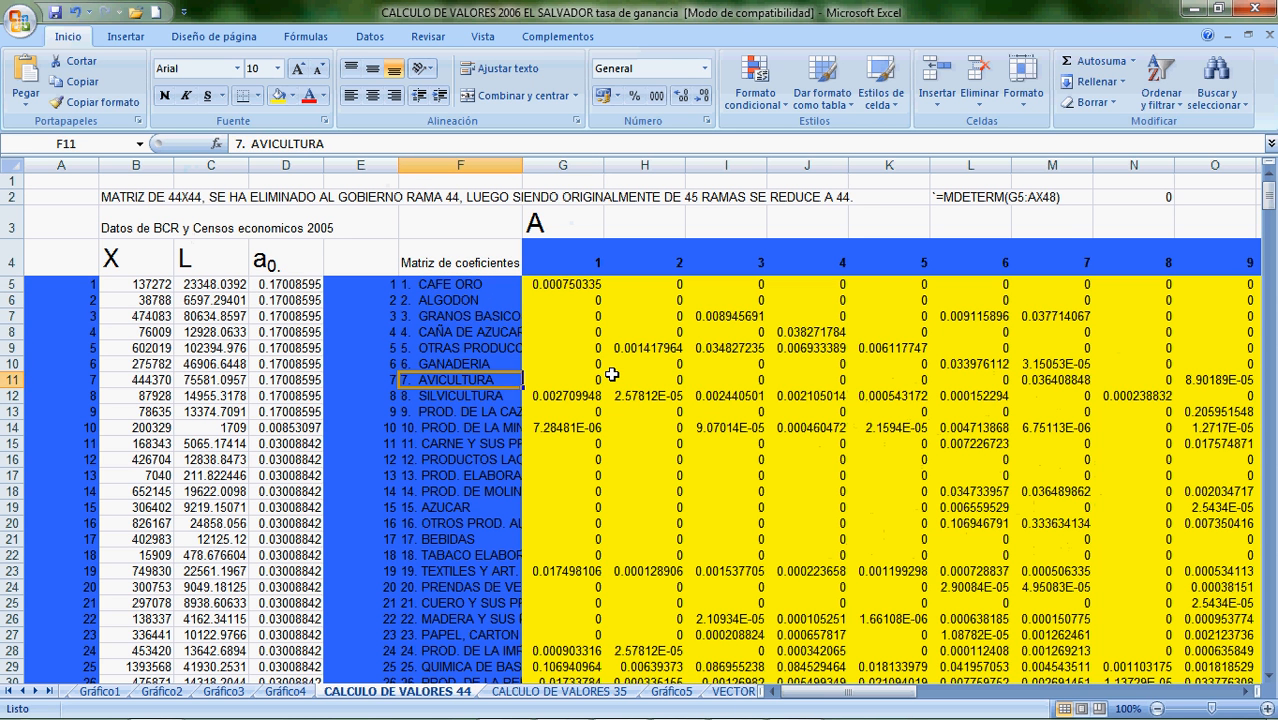
{"action": "key", "text": "Up"}
{"action": "key", "text": "Up"}
{"action": "key", "text": "Up"}
{"action": "key", "text": "Up"}
{"action": "key", "text": "Up"}
{"action": "key", "text": "Up"}
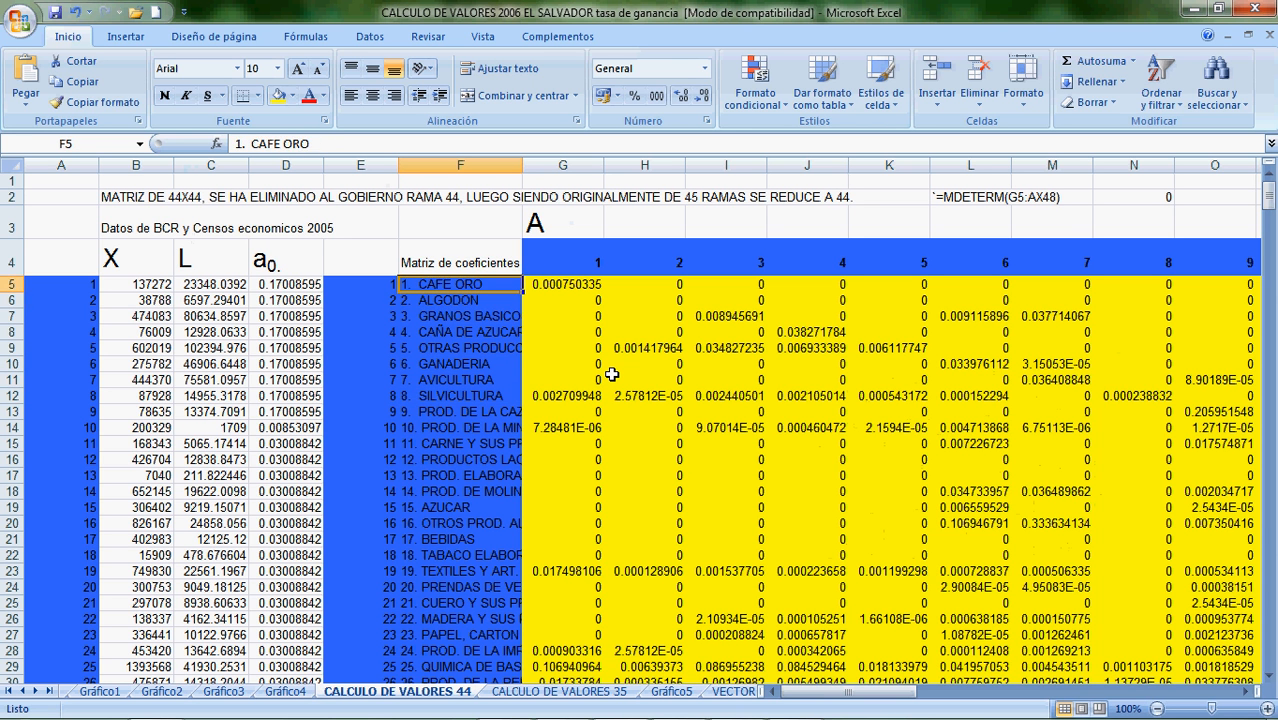
Examine the sector names one by one from CAFE ORO down to CARNE Y SUS PRODUCTOS in F15.
{"action": "key", "text": "Down"}
{"action": "key", "text": "Down"}
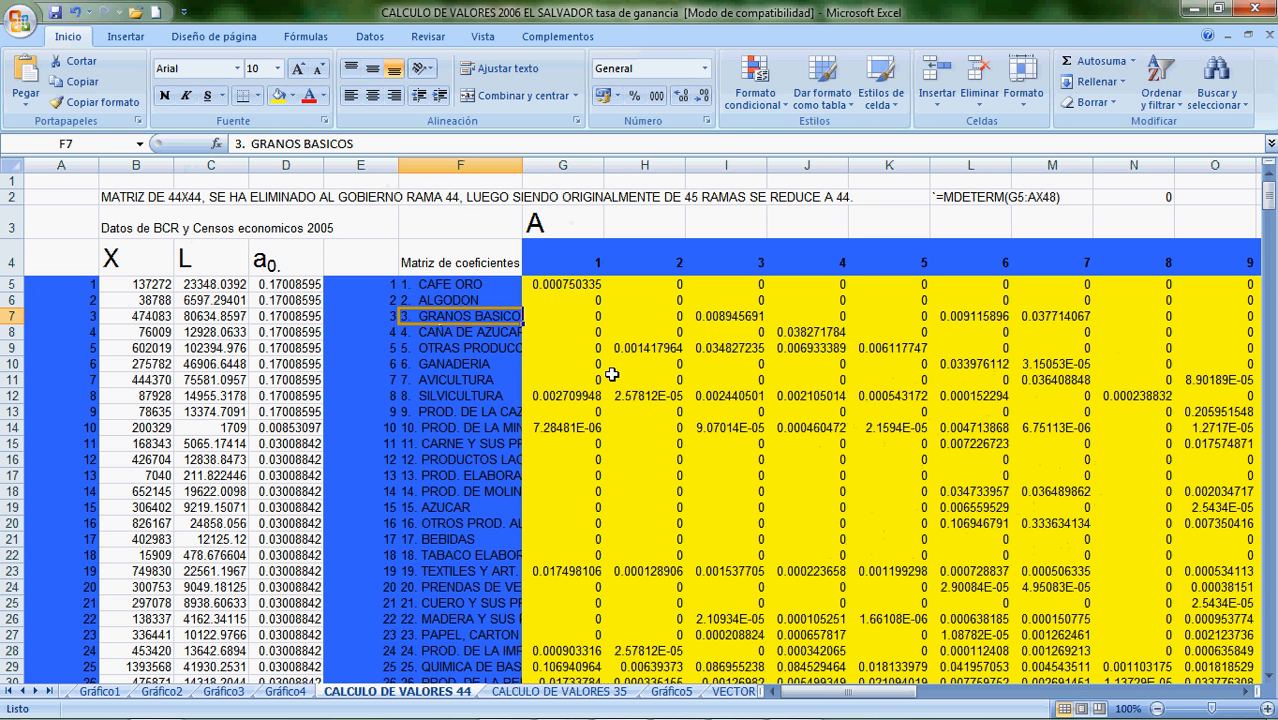
{"action": "key", "text": "Down"}
{"action": "key", "text": "Down"}
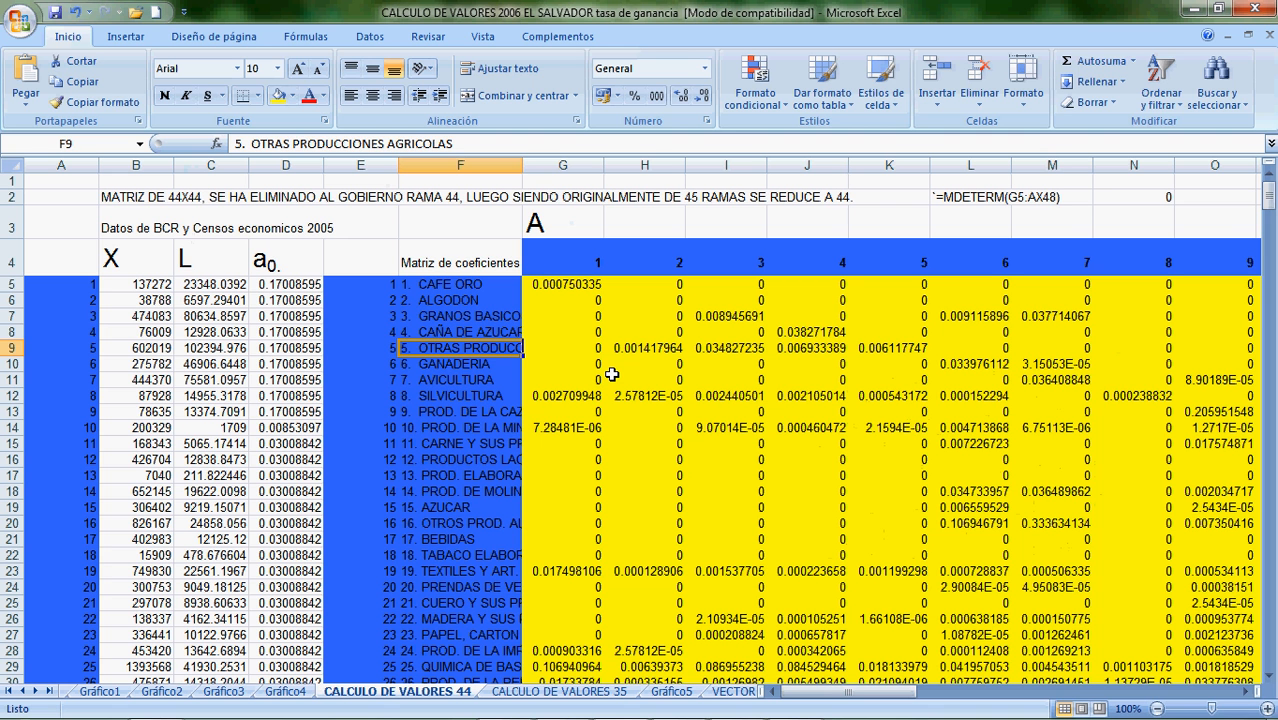
{"action": "key", "text": "Down"}
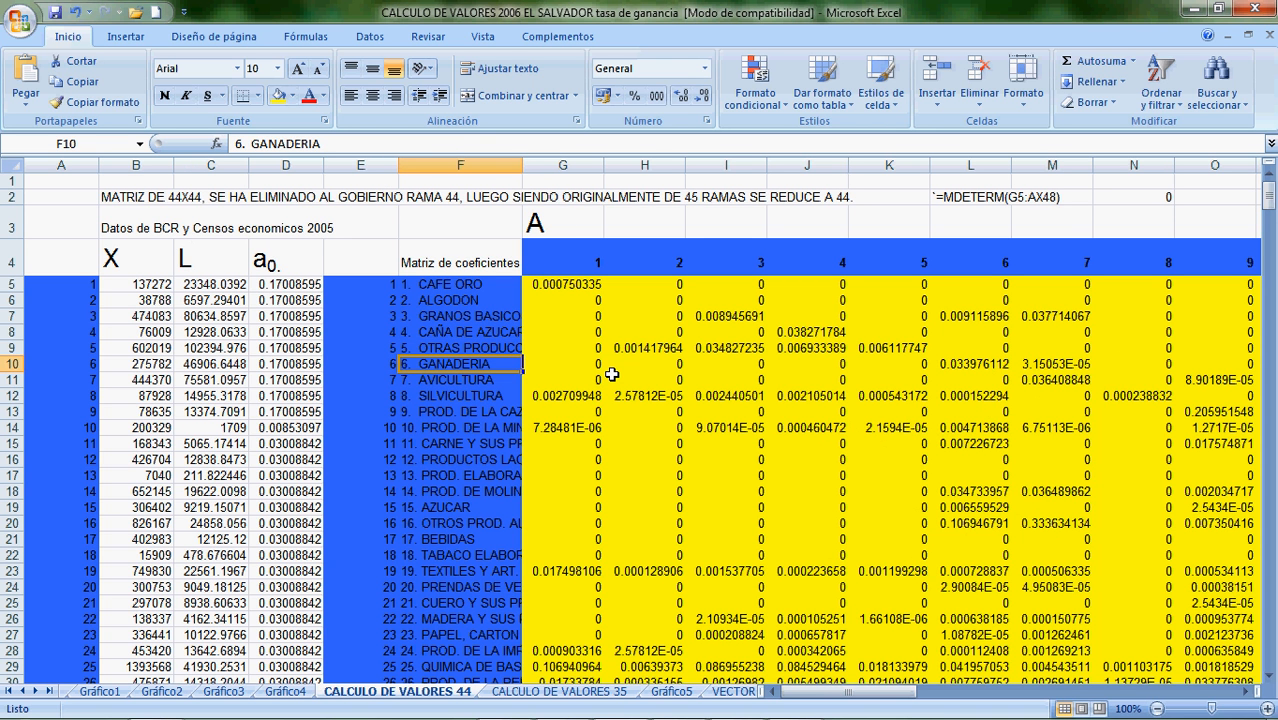
{"action": "key", "text": "Down"}
{"action": "key", "text": "Down"}
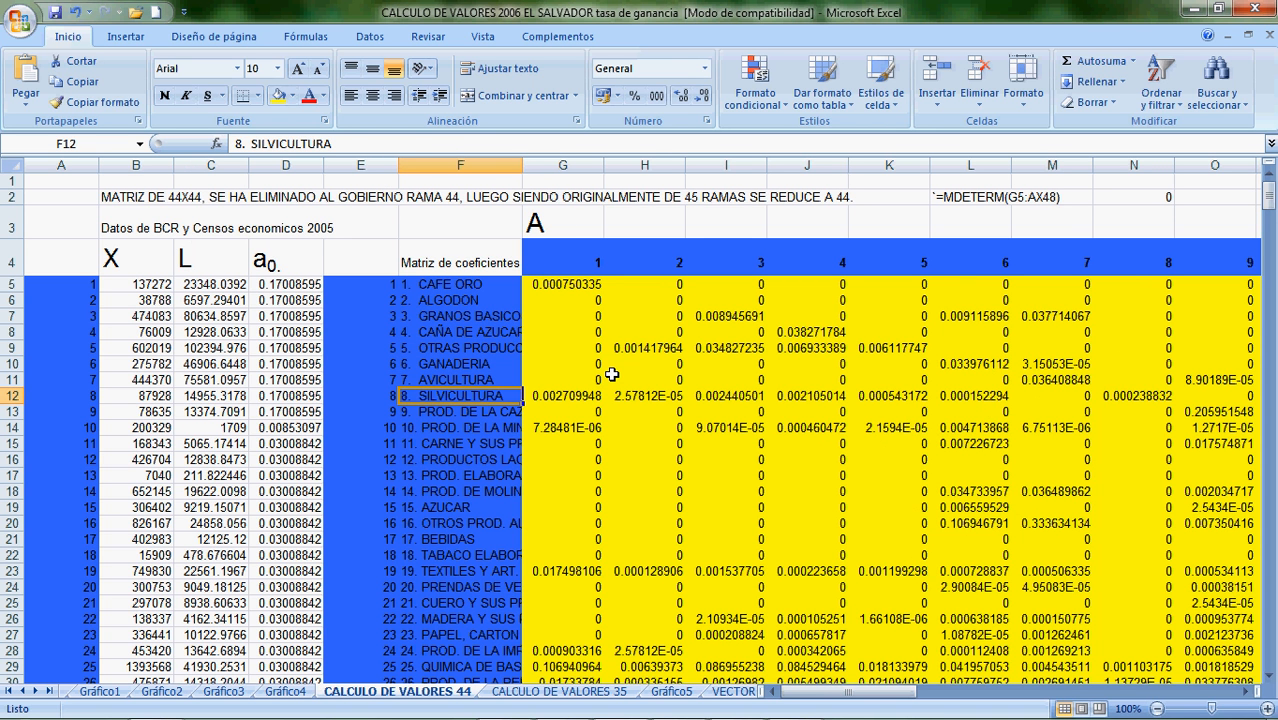
{"action": "key", "text": "Down"}
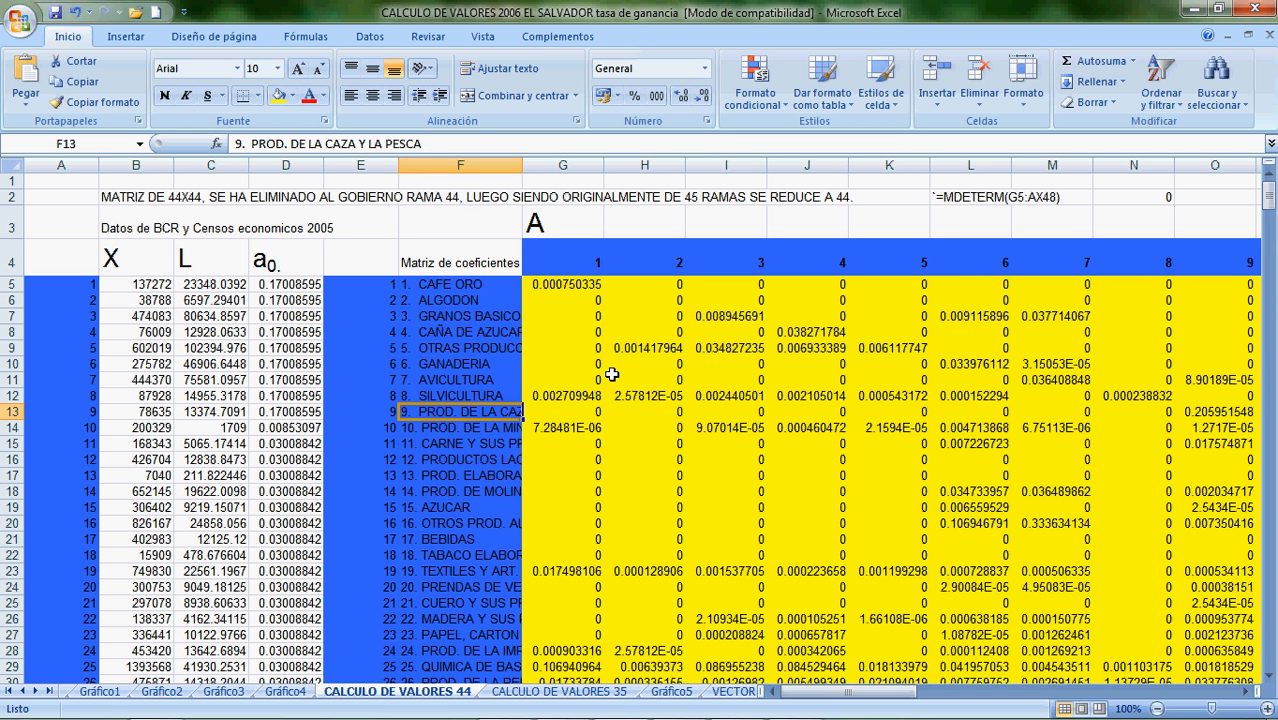
{"action": "key", "text": "Down"}
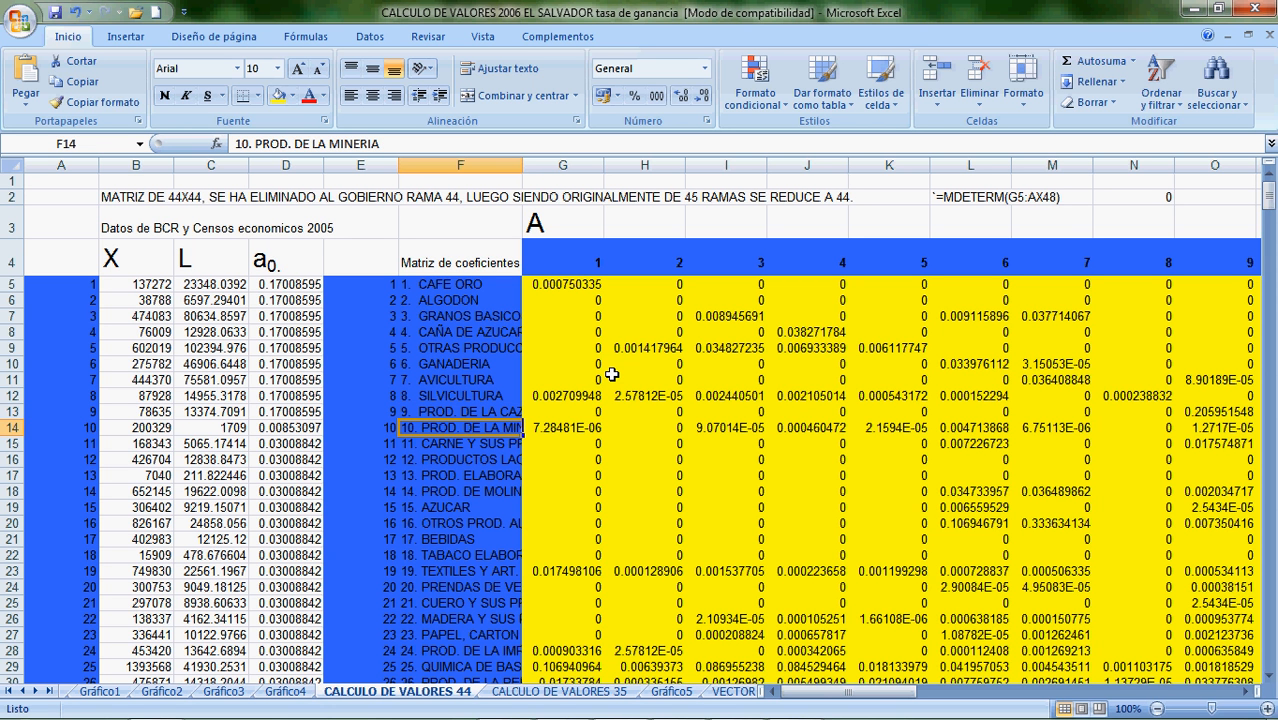
{"action": "key", "text": "Down"}
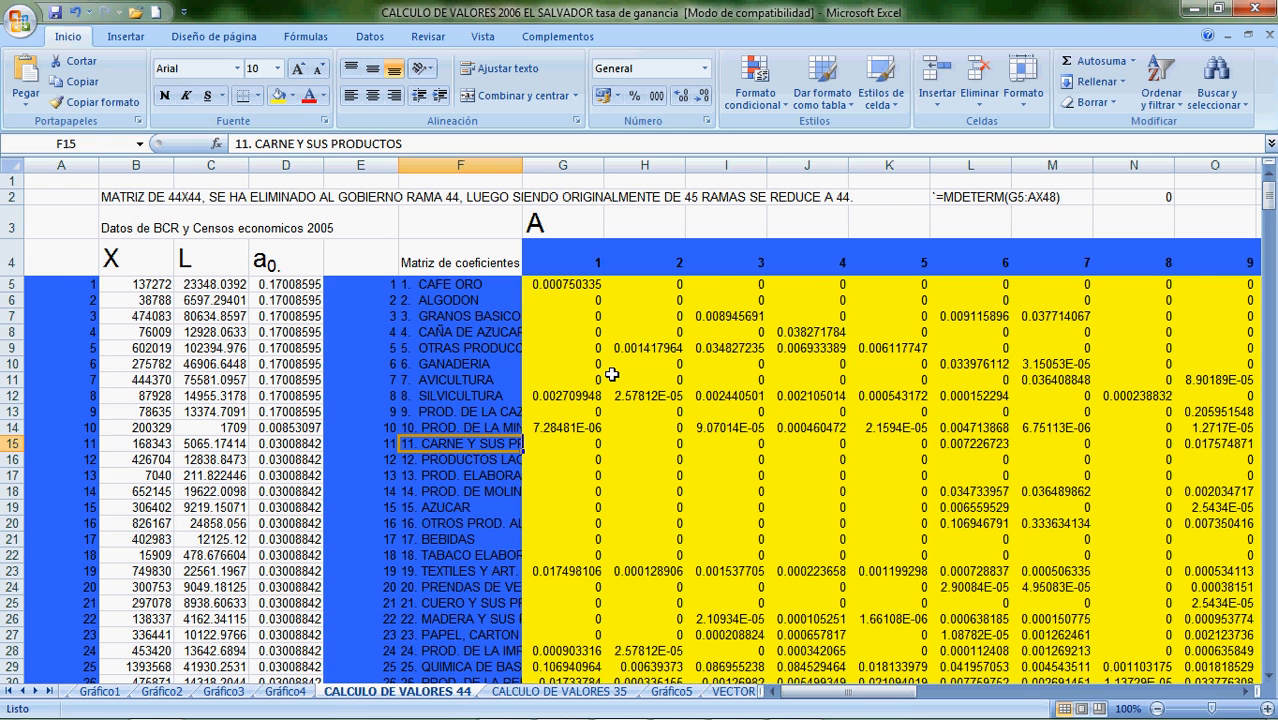
Examine the sector names from CARNE Y SUS PRODUCTOS down to AGUA Y ALCANTARILLADOS in F37.
{"action": "key", "text": "Down"}
{"action": "key", "text": "Down"}
{"action": "key", "text": "Down"}
{"action": "key", "text": "Down"}
{"action": "key", "text": "Down"}
{"action": "key", "text": "Down"}
{"action": "key", "text": "Down"}
{"action": "key", "text": "Down"}
{"action": "key", "text": "Down"}
{"action": "key", "text": "Down"}
{"action": "key", "text": "Down"}
{"action": "key", "text": "Down"}
{"action": "key", "text": "Down"}
{"action": "key", "text": "Down"}
{"action": "key", "text": "Down"}
{"action": "key", "text": "Down"}
{"action": "key", "text": "Down"}
{"action": "key", "text": "Down"}
{"action": "key", "text": "Down"}
{"action": "key", "text": "Down"}
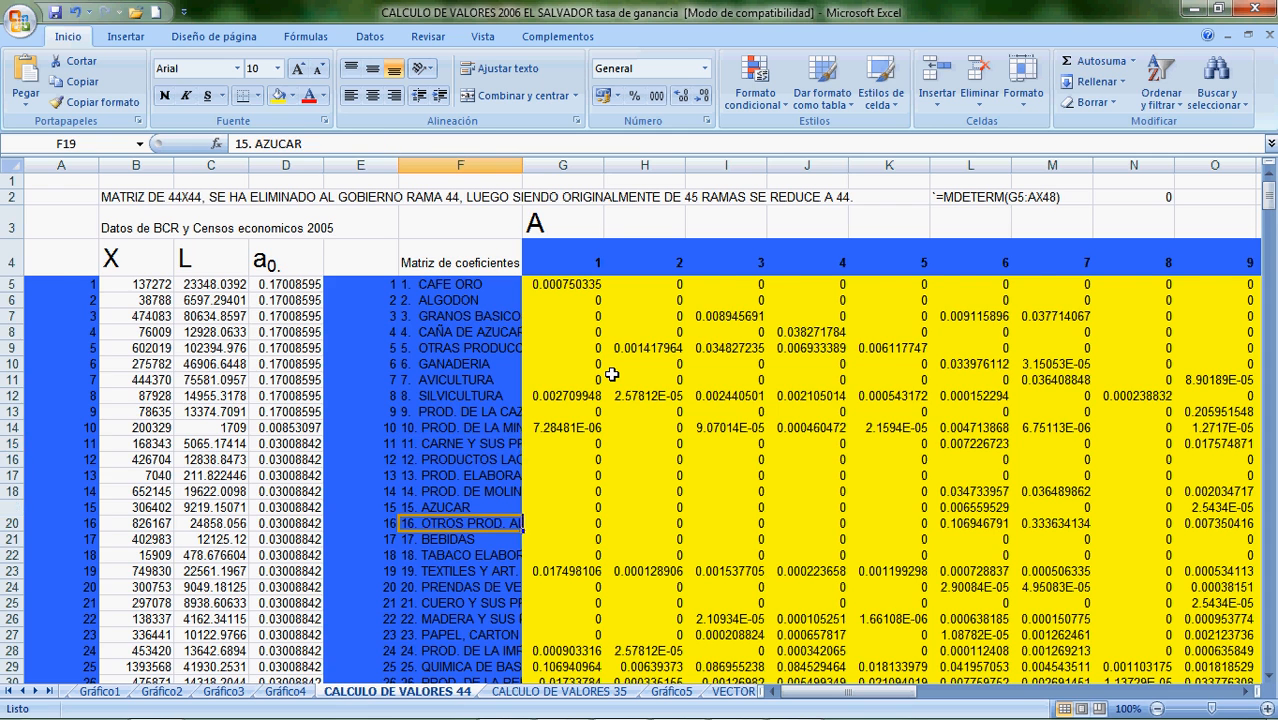
{"action": "key", "text": "Up"}
{"action": "key", "text": "Up"}
{"action": "key", "text": "Up"}
{"action": "key", "text": "Up"}
{"action": "key", "text": "Up"}
{"action": "key", "text": "Up"}
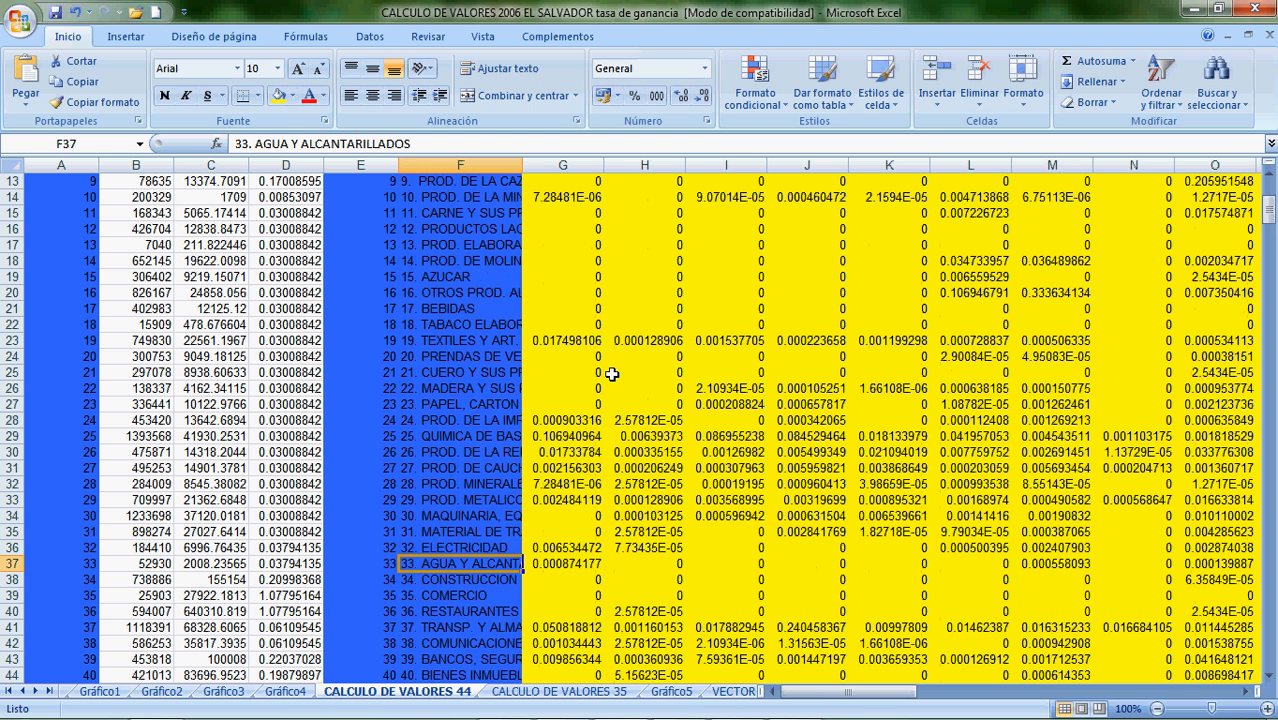
Look over the remaining sector names from AGUA Y ALCANTARILLADOS down to SERVICIOS DOMESTICOS in F47.
{"action": "key", "text": "Down"}
{"action": "key", "text": "Down"}
{"action": "key", "text": "Down"}
{"action": "key", "text": "Down"}
{"action": "key", "text": "Down"}
{"action": "key", "text": "Down"}
{"action": "key", "text": "Down"}
{"action": "key", "text": "Down"}
{"action": "key", "text": "Down"}
{"action": "key", "text": "Down"}
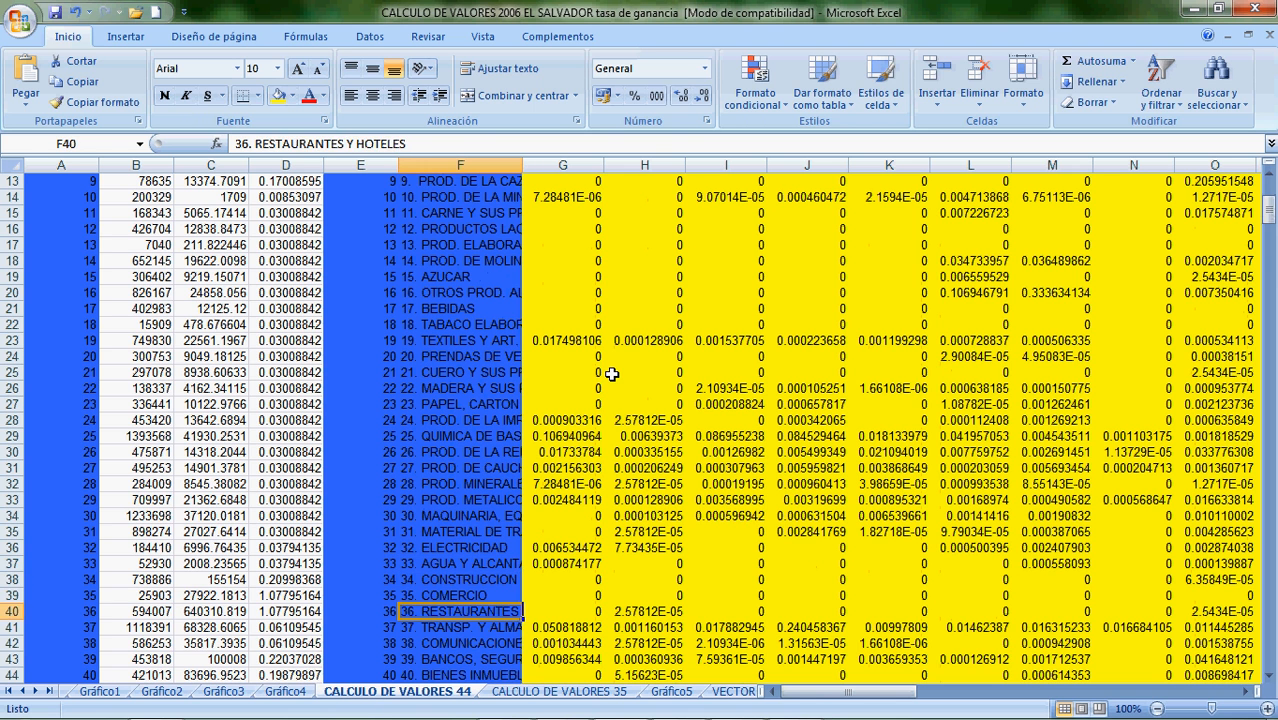
{"action": "key", "text": "Down"}
{"action": "key", "text": "Up"}
{"action": "key", "text": "Up"}
{"action": "key", "text": "Up"}
{"action": "key", "text": "Up"}
{"action": "key", "text": "Up"}
{"action": "key", "text": "Up"}
{"action": "key", "text": "Up"}
{"action": "key", "text": "Up"}
{"action": "key", "text": "Up"}
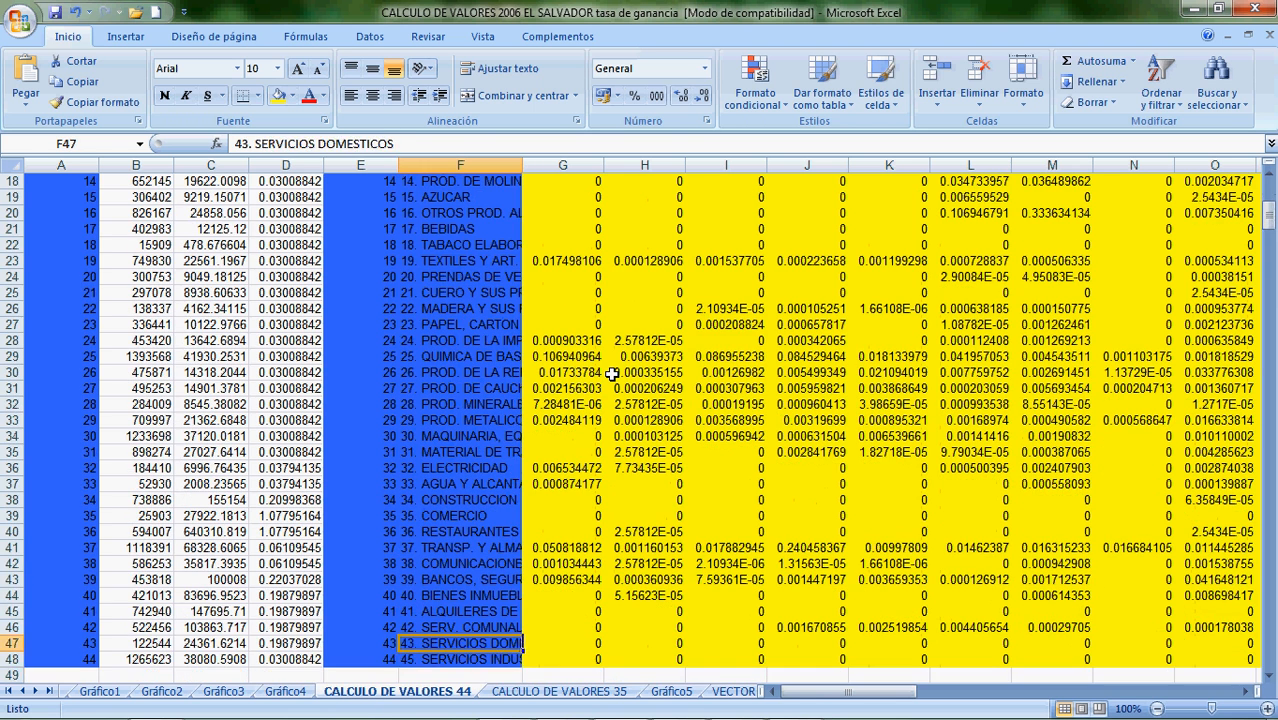
Return from the last sector names to the start of column F.
{"action": "key", "text": "Up"}
{"action": "key", "text": "Up"}
{"action": "key", "text": "Up"}
{"action": "key", "text": "Up"}
{"action": "key", "text": "Up"}
{"action": "key", "text": "Up"}
{"action": "key", "text": "Up"}
{"action": "key", "text": "Up"}
{"action": "key", "text": "Up"}
{"action": "key", "text": "Up"}
{"action": "key", "text": "Up"}
{"action": "key", "text": "Up"}
{"action": "key", "text": "Up"}
{"action": "key", "text": "Up"}
{"action": "key", "text": "Up"}
{"action": "key", "text": "Up"}
{"action": "key", "text": "Up"}
{"action": "key", "text": "Up"}
{"action": "key", "text": "Up"}
{"action": "key", "text": "Up"}
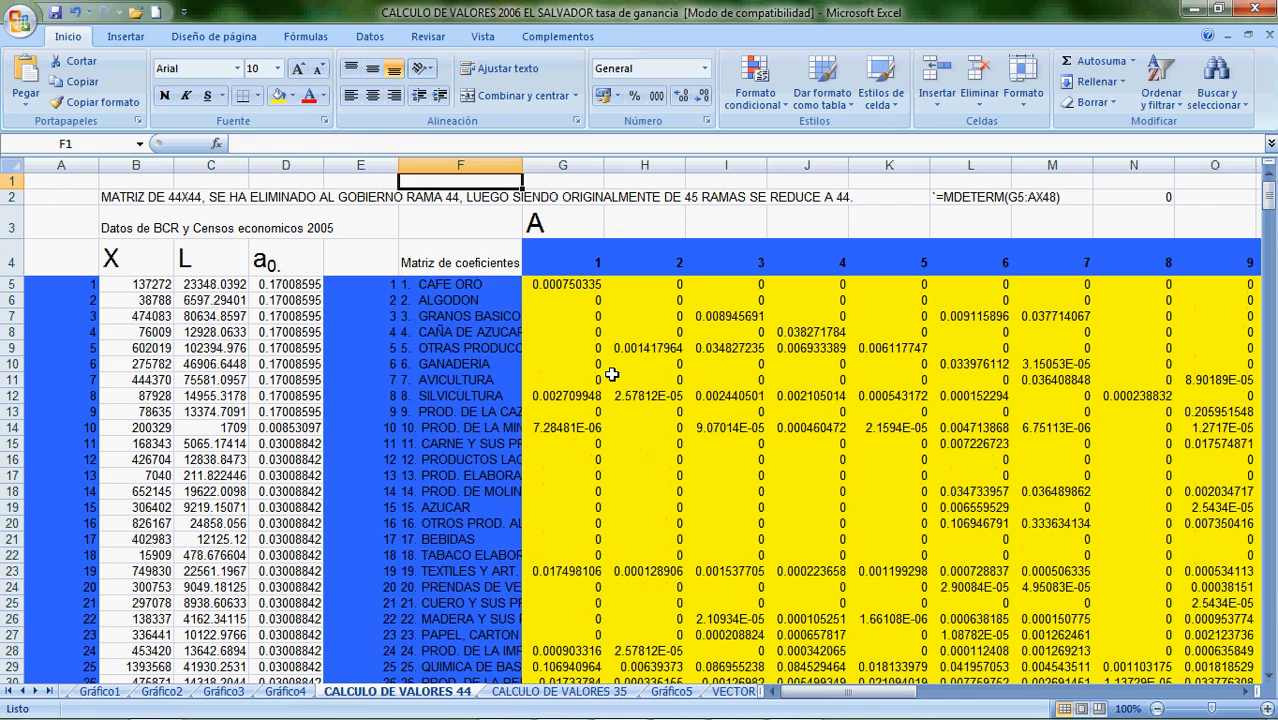
Go to the first coefficient of matrix A in G5 and look across the CAFE ORO row to K5.
{"action": "key", "text": "Down"}
{"action": "key", "text": "Down"}
{"action": "key", "text": "Down"}
{"action": "key", "text": "Down"}
{"action": "key", "text": "Right"}
{"action": "key", "text": "Right"}
{"action": "key", "text": "Right"}
{"action": "key", "text": "Right"}
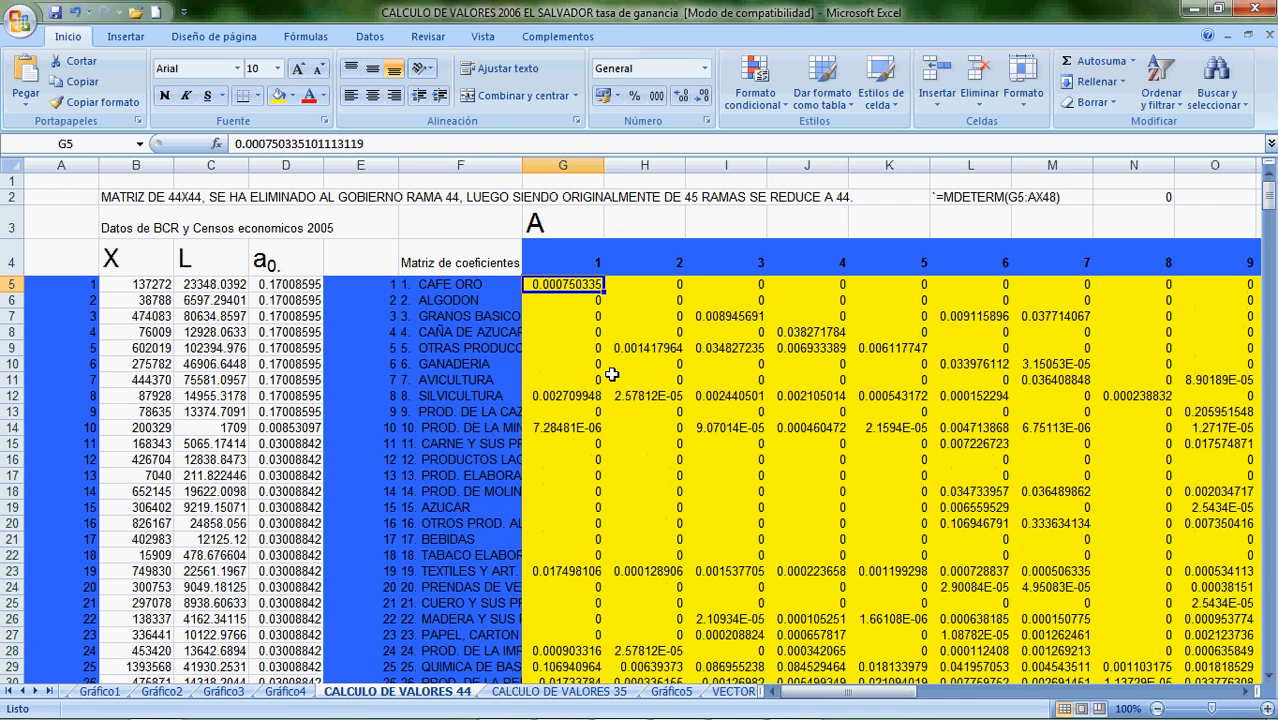
{"action": "key", "text": "Right"}
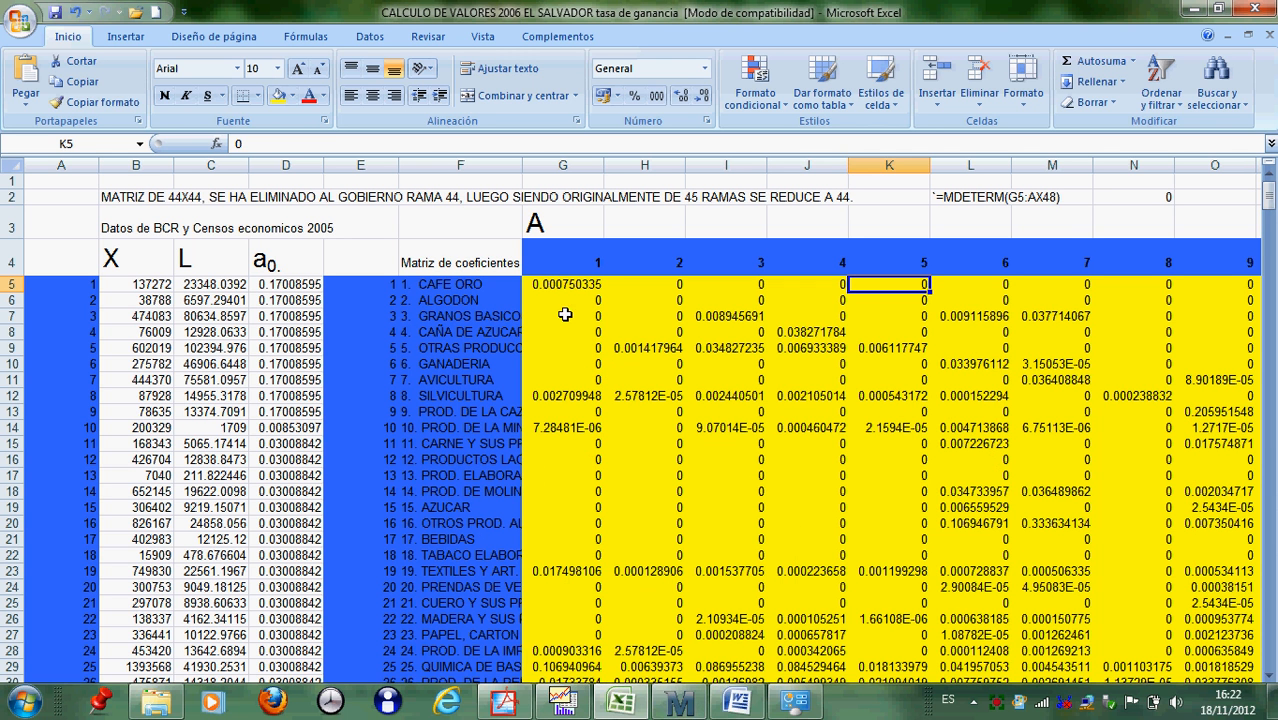
Examine the first column of coefficient matrix A from G5 down past its last row.
{"action": "left_click", "coordinate": [558, 289]}
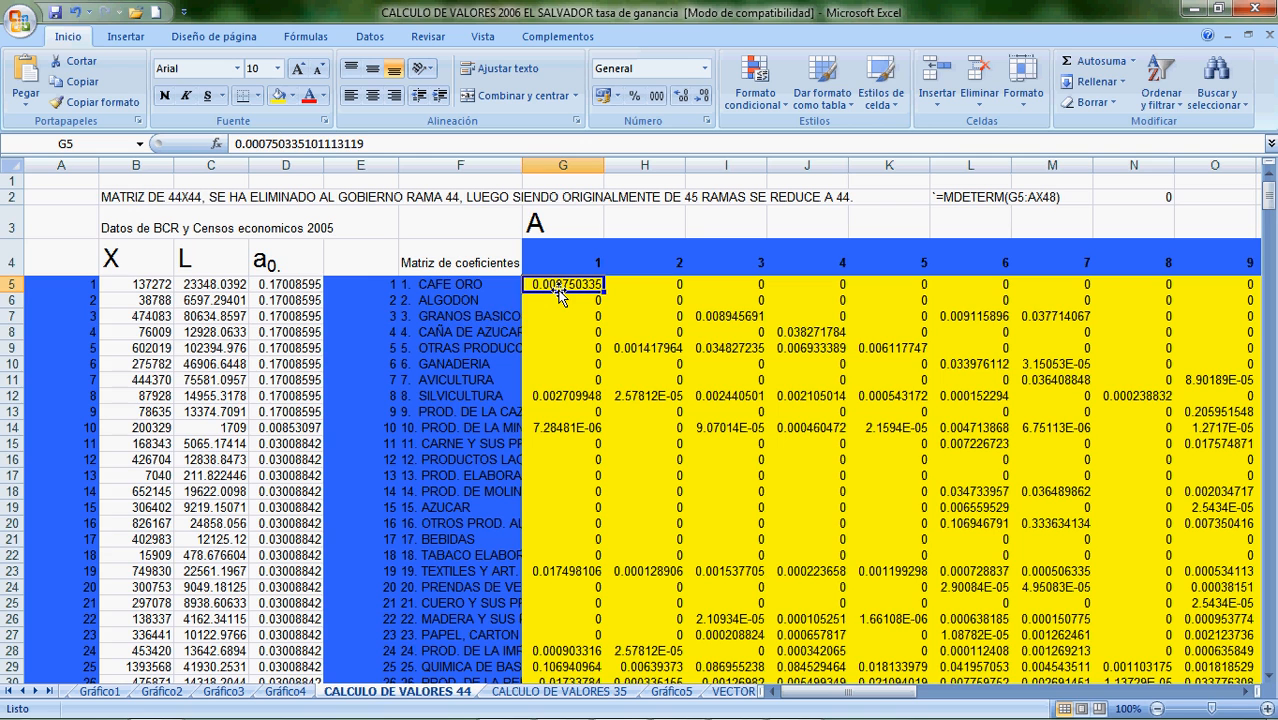
{"action": "key", "text": "Down"}
{"action": "key", "text": "Down"}
{"action": "key", "text": "Down"}
{"action": "key", "text": "Down"}
{"action": "key", "text": "Down"}
{"action": "key", "text": "Down"}
{"action": "key", "text": "Down"}
{"action": "key", "text": "Down"}
{"action": "key", "text": "Down"}
{"action": "key", "text": "Down"}
{"action": "key", "text": "Down"}
{"action": "key", "text": "Down"}
{"action": "key", "text": "Down"}
{"action": "key", "text": "Down"}
{"action": "key", "text": "Down"}
{"action": "key", "text": "Down"}
{"action": "key", "text": "Down"}
{"action": "key", "text": "Down"}
{"action": "key", "text": "Down"}
{"action": "key", "text": "Down"}
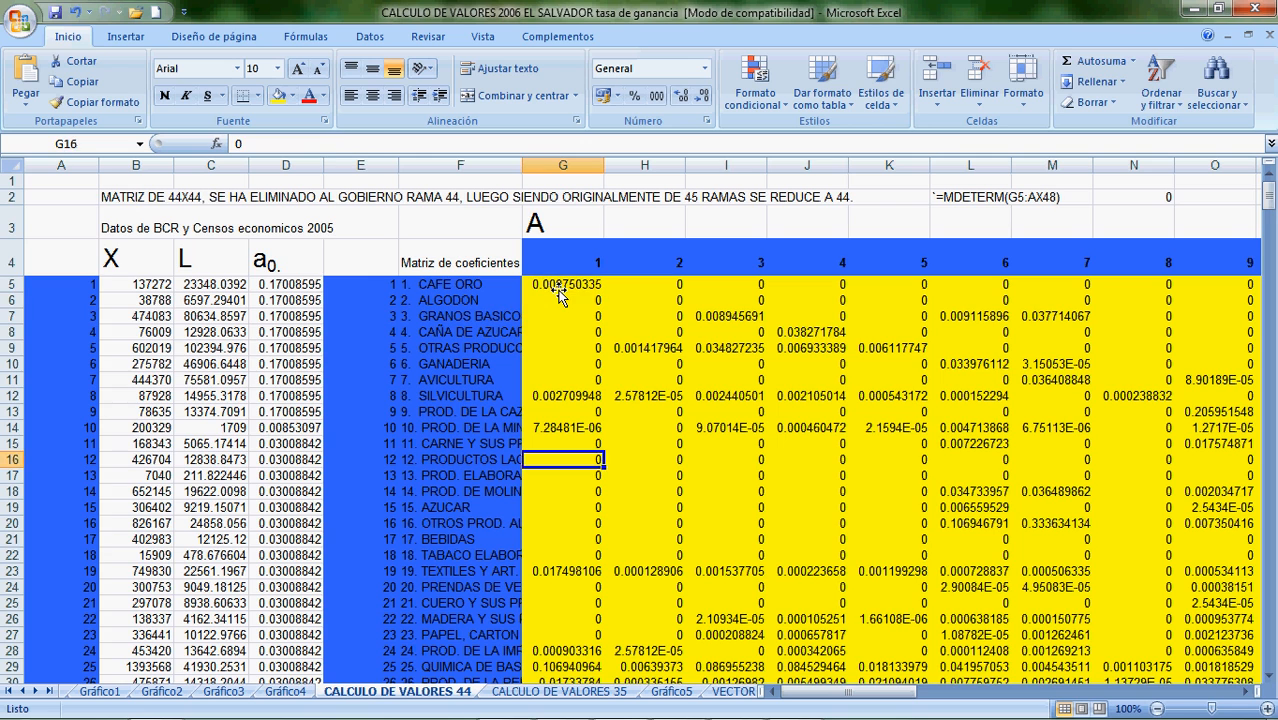
{"action": "key", "text": "Down"}
{"action": "key", "text": "Down"}
{"action": "key", "text": "Down"}
{"action": "key", "text": "Down"}
{"action": "key", "text": "Down"}
{"action": "key", "text": "Down"}
{"action": "key", "text": "Down"}
{"action": "key", "text": "Down"}
{"action": "key", "text": "Down"}
{"action": "key", "text": "Down"}
{"action": "key", "text": "Down"}
{"action": "key", "text": "Down"}
{"action": "key", "text": "Down"}
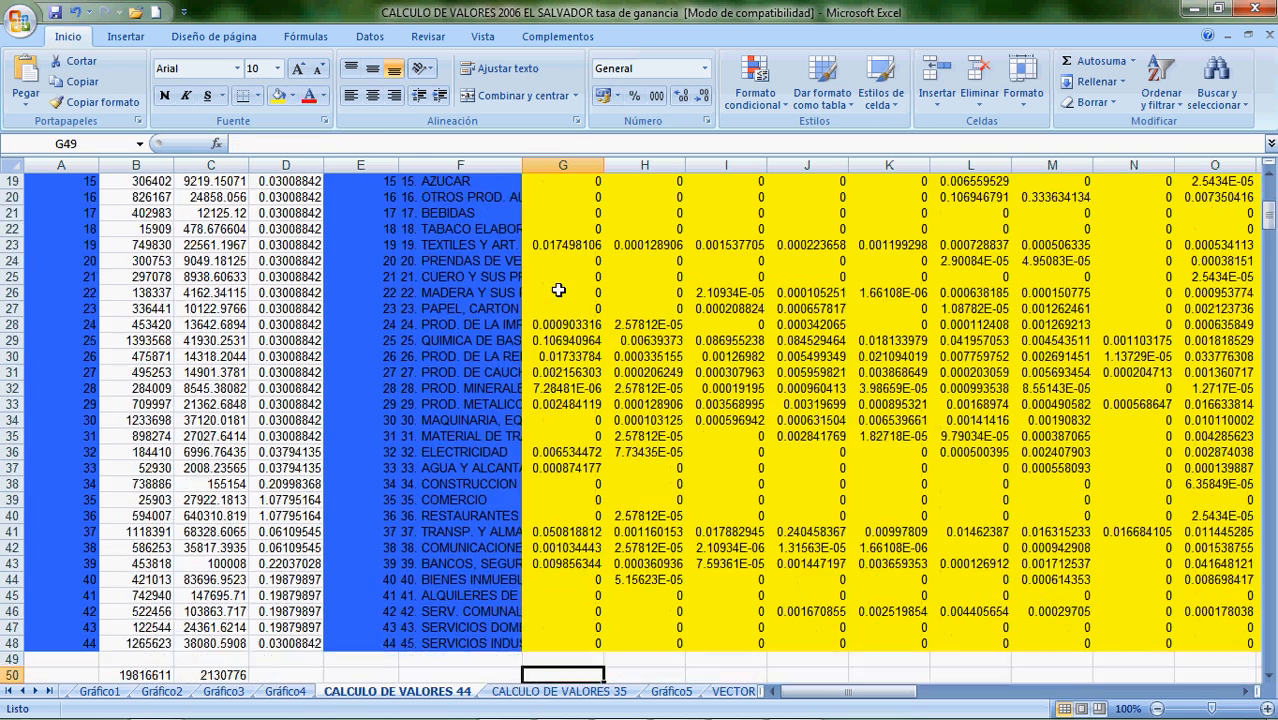
Go to identity matrix I below matrix A and look down its first column to G78.
{"action": "key", "text": "Down"}
{"action": "key", "text": "Down"}
{"action": "key", "text": "Down"}
{"action": "key", "text": "Down"}
{"action": "key", "text": "Down"}
{"action": "key", "text": "Down"}
{"action": "key", "text": "Down"}
{"action": "key", "text": "Down"}
{"action": "key", "text": "Down"}
{"action": "key", "text": "Down"}
{"action": "key", "text": "Down"}
{"action": "key", "text": "Down"}
{"action": "key", "text": "Down"}
{"action": "key", "text": "Down"}
{"action": "key", "text": "Down"}
{"action": "key", "text": "Down"}
{"action": "key", "text": "Down"}
{"action": "key", "text": "Down"}
{"action": "key", "text": "Down"}
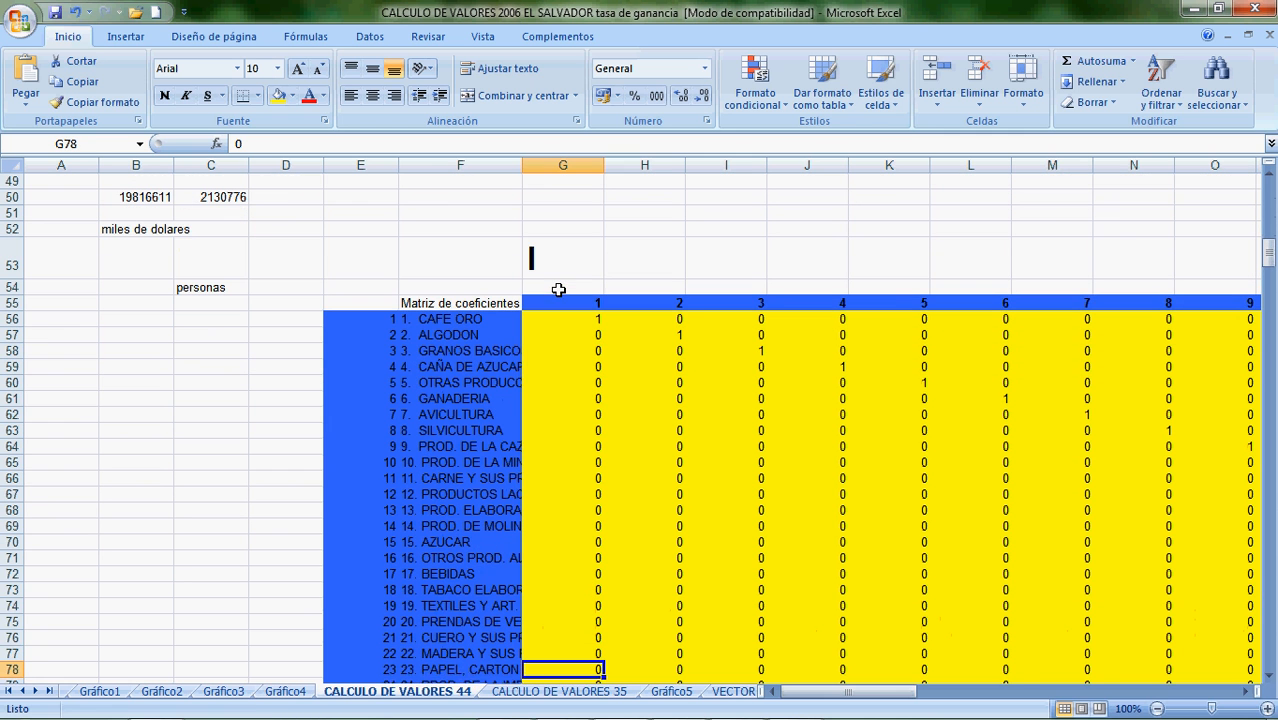
Inspect the first three diagonal entries of identity matrix I in G56, H57 and I58.
{"action": "mouse_move", "coordinate": [566, 718]}
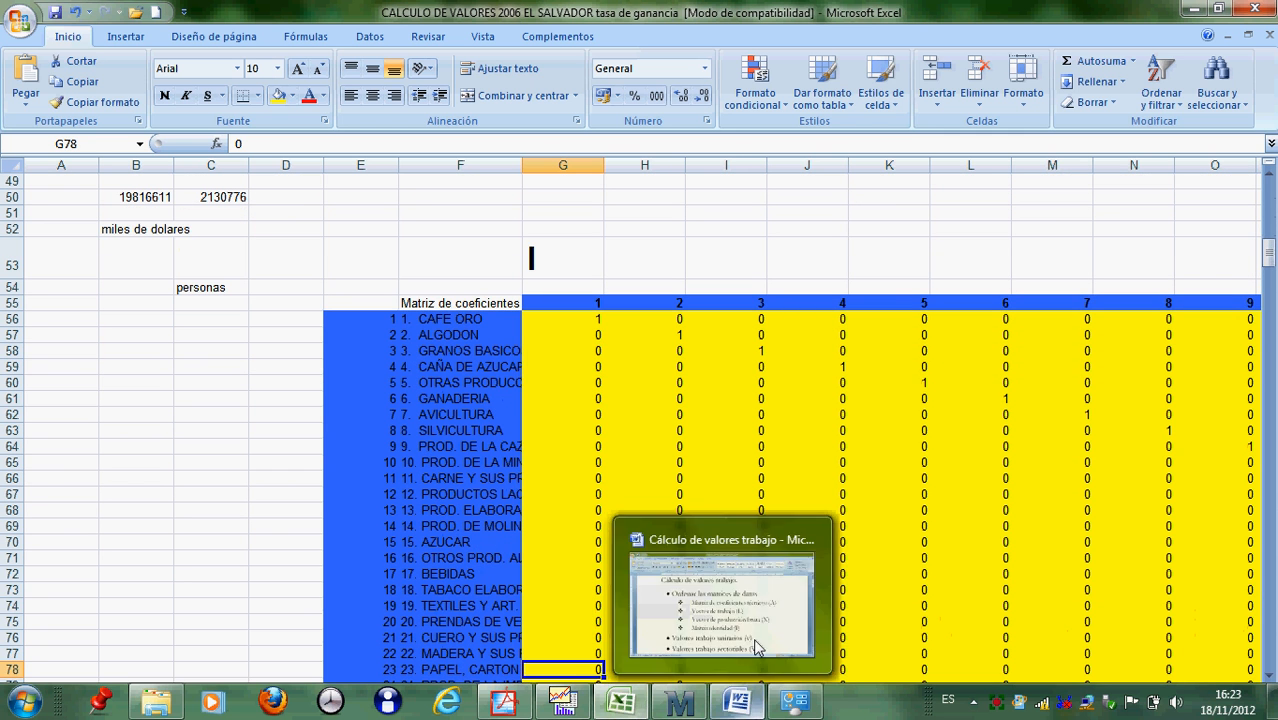
{"action": "left_click", "coordinate": [590, 319]}
{"action": "left_click", "coordinate": [670, 340]}
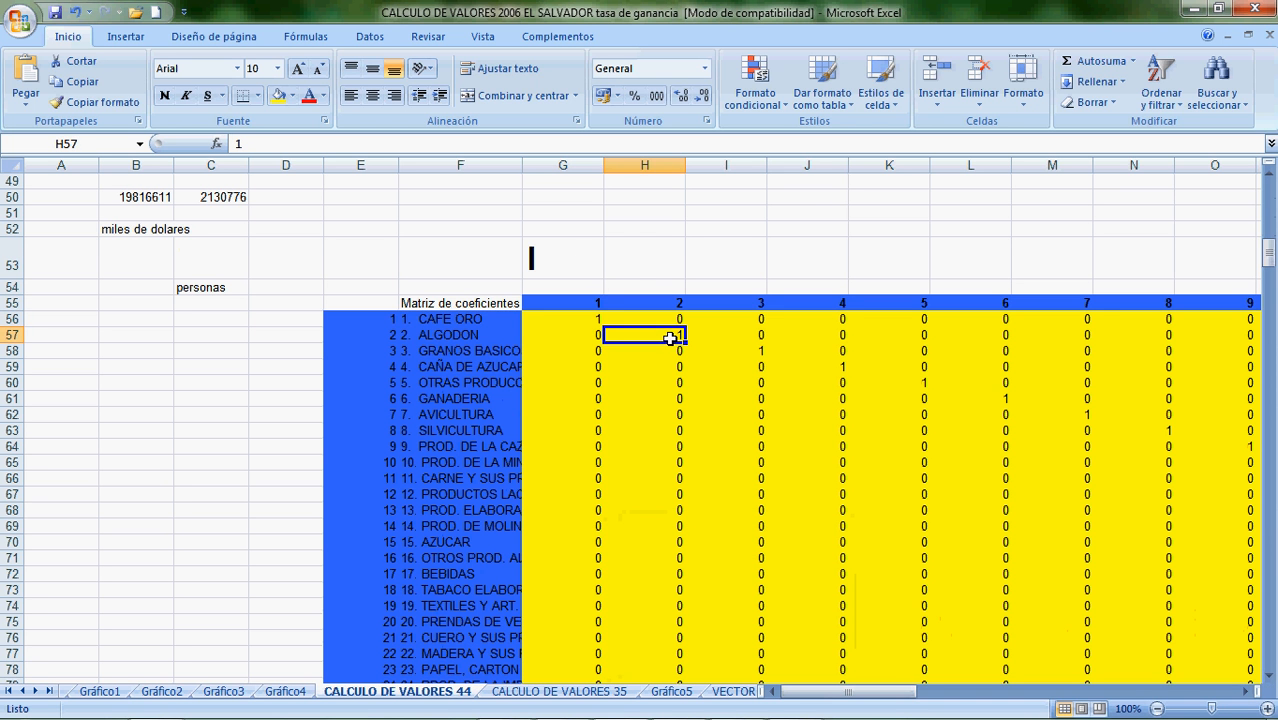
{"action": "left_click", "coordinate": [738, 354]}
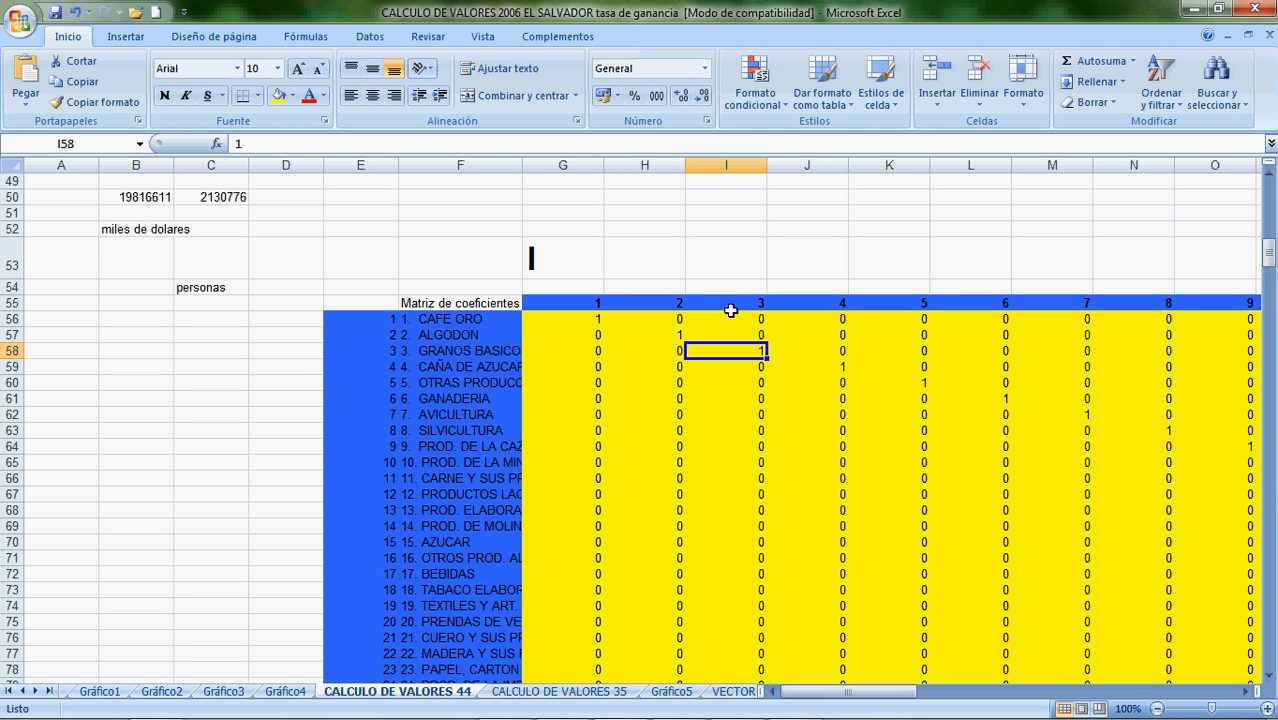
Look down column I of identity matrix I from I58 to cell I110 in the I-A matrix below.
{"action": "key", "text": "Down"}
{"action": "key", "text": "Down"}
{"action": "key", "text": "Down"}
{"action": "key", "text": "Down"}
{"action": "key", "text": "Down"}
{"action": "key", "text": "Down"}
{"action": "key", "text": "Down"}
{"action": "key", "text": "Down"}
{"action": "key", "text": "Down"}
{"action": "key", "text": "Down"}
{"action": "key", "text": "Down"}
{"action": "key", "text": "Down"}
{"action": "key", "text": "Down"}
{"action": "key", "text": "Down"}
{"action": "key", "text": "Down"}
{"action": "key", "text": "Down"}
{"action": "key", "text": "Down"}
{"action": "key", "text": "Down"}
{"action": "key", "text": "Down"}
{"action": "key", "text": "Down"}
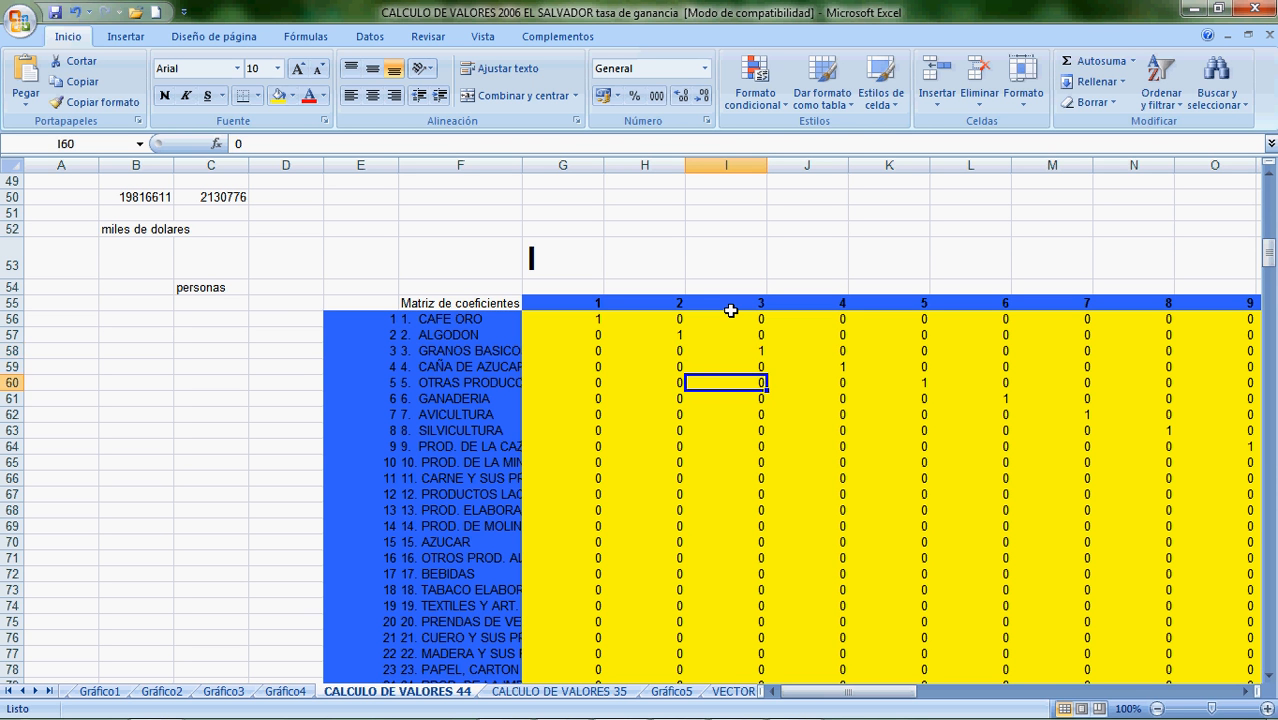
{"action": "key", "text": "Down"}
{"action": "key", "text": "Down"}
{"action": "key", "text": "Down"}
{"action": "key", "text": "Down"}
{"action": "key", "text": "Down"}
{"action": "key", "text": "Down"}
{"action": "key", "text": "Down"}
{"action": "key", "text": "Down"}
{"action": "key", "text": "Down"}
{"action": "key", "text": "Down"}
{"action": "key", "text": "Down"}
{"action": "key", "text": "Down"}
{"action": "key", "text": "Down"}
{"action": "key", "text": "Down"}
{"action": "key", "text": "Up"}
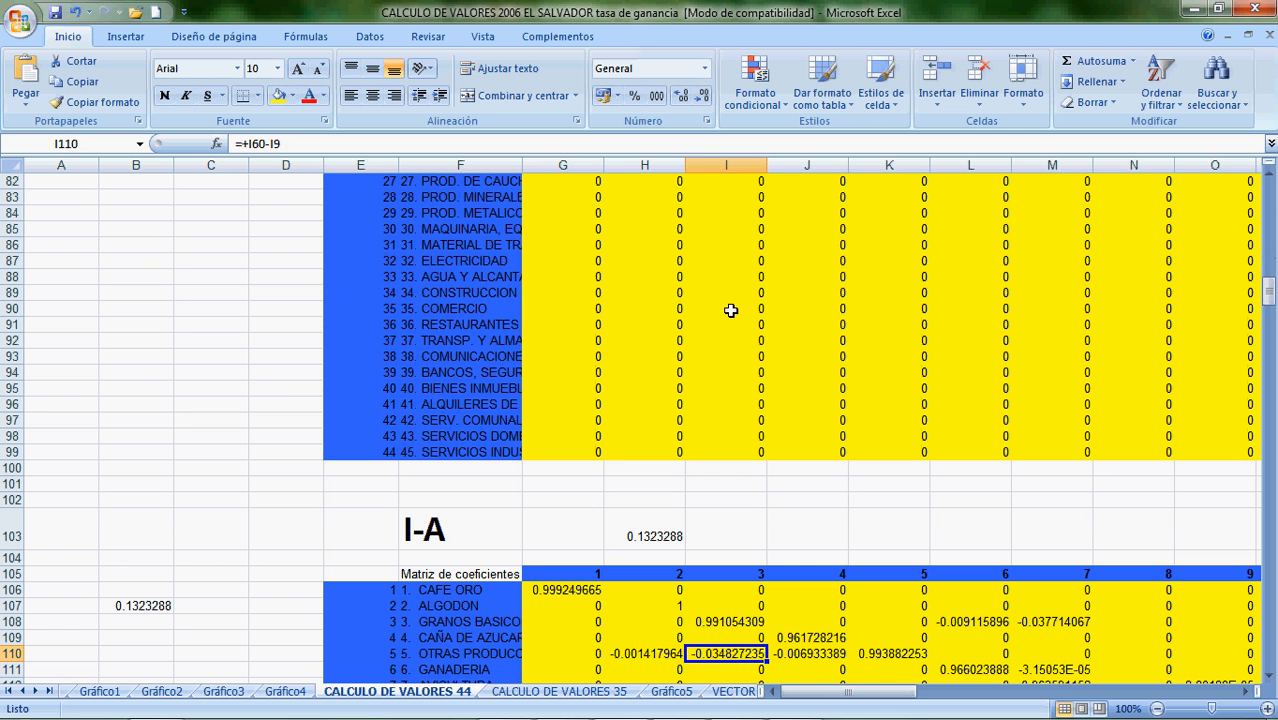
Go to the I-A matrix title in F103.
{"action": "key", "text": "Left"}
{"action": "key", "text": "Left"}
{"action": "key", "text": "Up"}
{"action": "key", "text": "Up"}
{"action": "key", "text": "Left"}
{"action": "key", "text": "Left"}
{"action": "key", "text": "Left"}
{"action": "key", "text": "Up"}
{"action": "key", "text": "Up"}
{"action": "key", "text": "Up"}
{"action": "key", "text": "Right"}
{"action": "key", "text": "Right"}
{"action": "key", "text": "Up"}
{"action": "key", "text": "Up"}
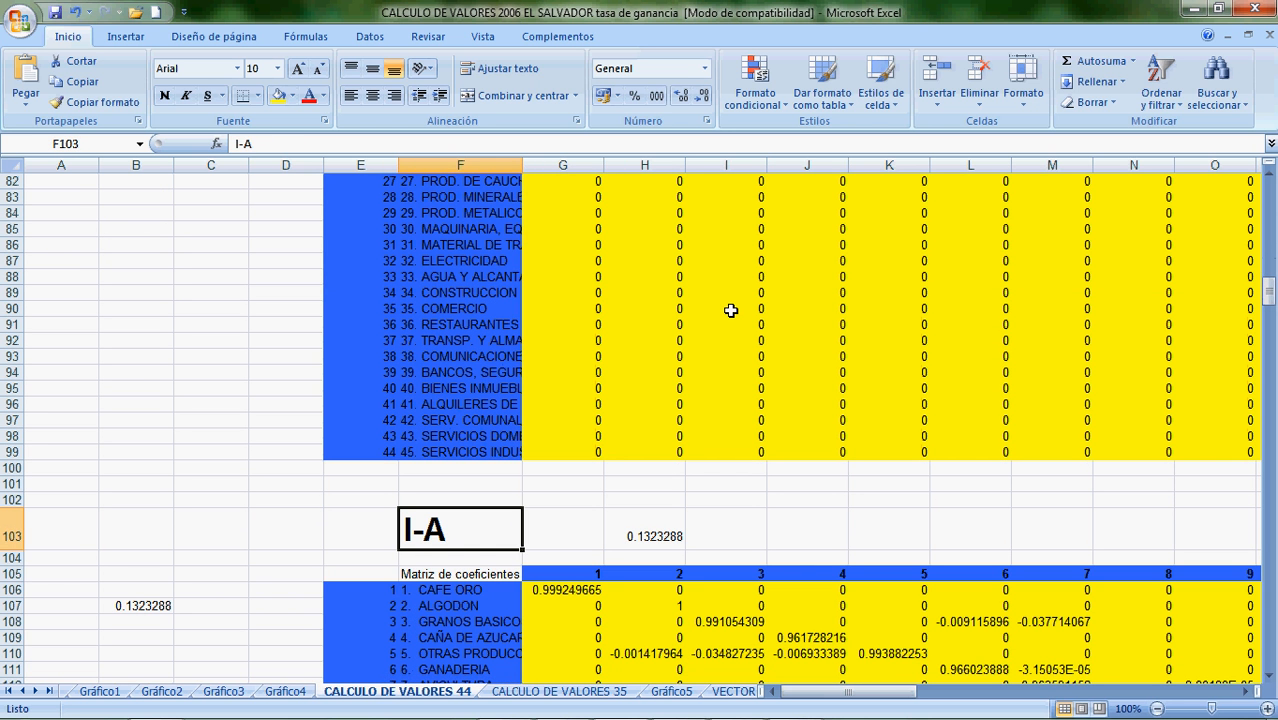
Inspect the formulas in the first two cells of the I-A matrix, G106 and G107.
{"action": "key", "text": "Down"}
{"action": "key", "text": "Down"}
{"action": "key", "text": "Down"}
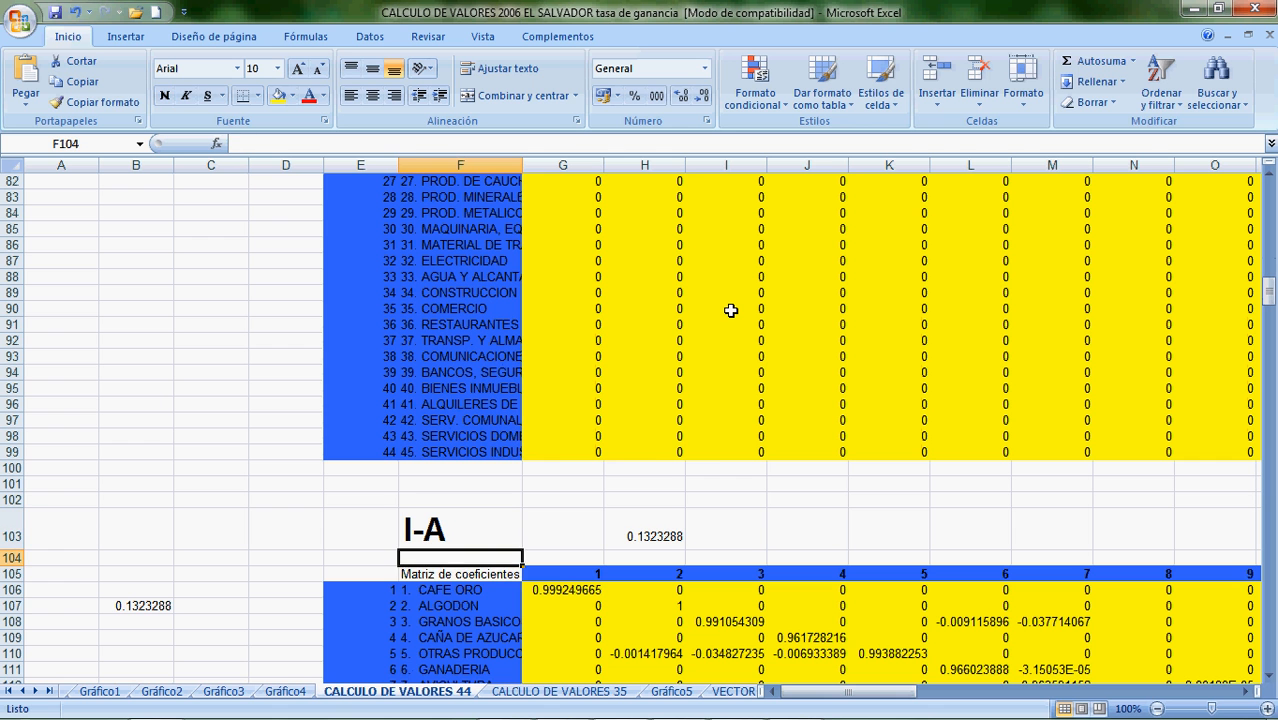
{"action": "key", "text": "Right"}
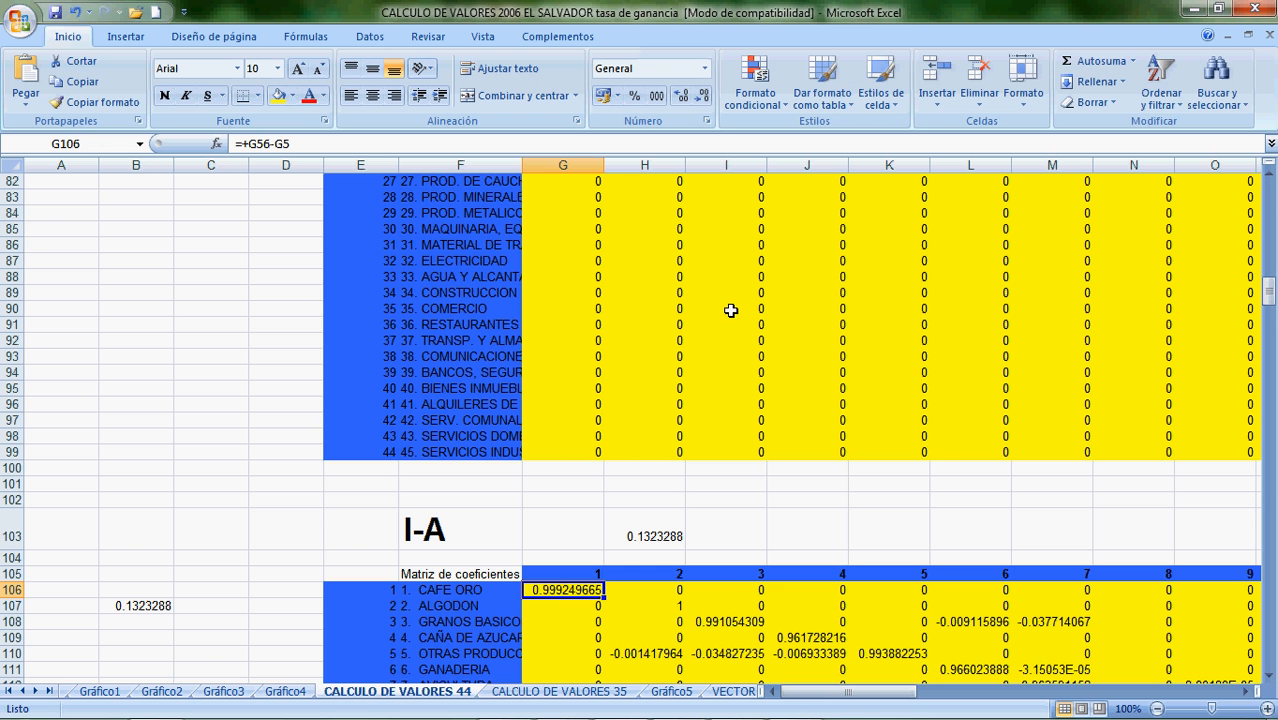
{"action": "key", "text": "Down"}
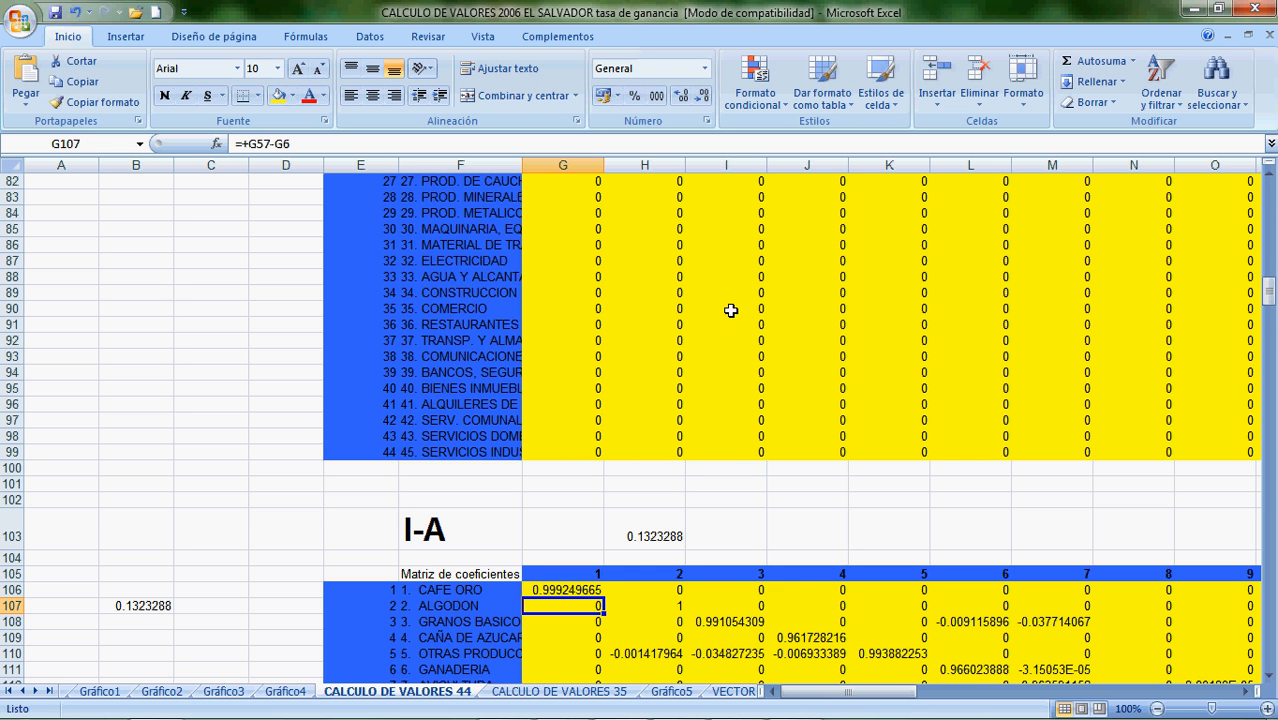
Clear the contents of the entire 44-by-44 I-A matrix from G106 to AX149.
{"action": "key", "text": "Up"}
{"action": "key", "text": "shift+Down"}
{"action": "key", "text": "shift+Down"}
{"action": "key", "text": "shift+Down"}
{"action": "key", "text": "shift+Down"}
{"action": "key", "text": "shift+Down"}
{"action": "key", "text": "shift+Down"}
{"action": "key", "text": "shift+Down"}
{"action": "key", "text": "shift+Down"}
{"action": "key", "text": "shift+Down"}
{"action": "key", "text": "shift+Down"}
{"action": "key", "text": "shift+Down"}
{"action": "key", "text": "shift+Down"}
{"action": "key", "text": "shift+Down"}
{"action": "key", "text": "shift+Down"}
{"action": "key", "text": "shift+Down"}
{"action": "key", "text": "shift+Down"}
{"action": "key", "text": "shift+Down"}
{"action": "key", "text": "shift+Down"}
{"action": "key", "text": "shift+Down"}
{"action": "key", "text": "shift+Down"}
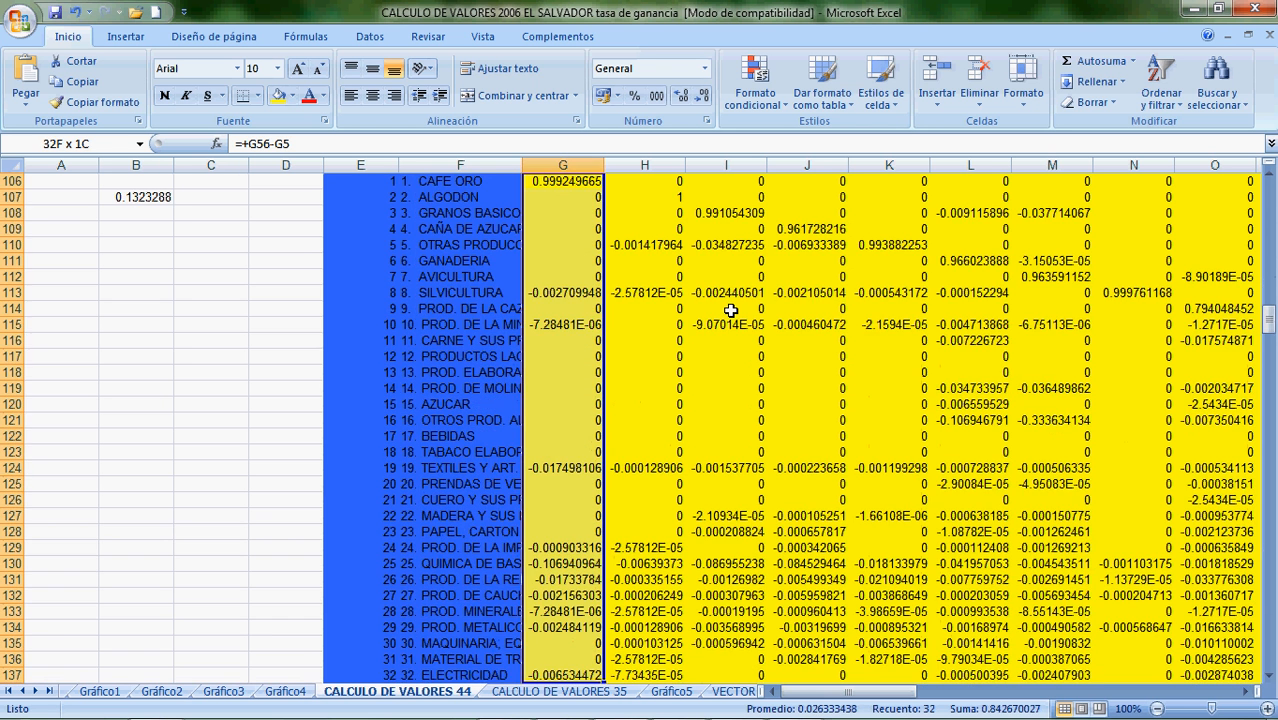
{"action": "key", "text": "shift+Down"}
{"action": "key", "text": "shift+Down"}
{"action": "key", "text": "shift+Down"}
{"action": "key", "text": "shift+Down"}
{"action": "key", "text": "shift+Down"}
{"action": "key", "text": "shift+Down"}
{"action": "key", "text": "shift+Down"}
{"action": "key", "text": "shift+Down"}
{"action": "key", "text": "shift+Down"}
{"action": "key", "text": "shift+Down"}
{"action": "key", "text": "shift+Down"}
{"action": "key", "text": "shift+Down"}
{"action": "key", "text": "shift+Down"}
{"action": "key", "text": "shift+Down"}
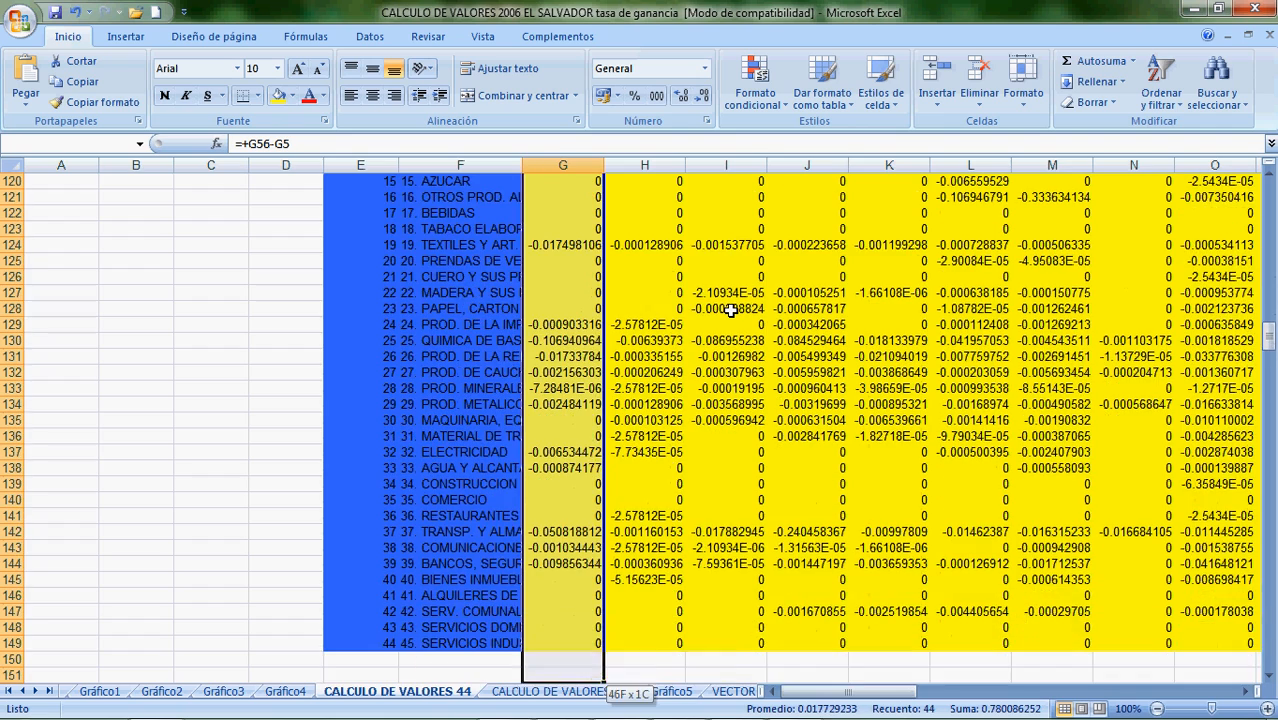
{"action": "key", "text": "shift+Up"}
{"action": "key", "text": "shift+Up"}
{"action": "key", "text": "shift+Right"}
{"action": "key", "text": "shift+Right"}
{"action": "key", "text": "shift+Right"}
{"action": "key", "text": "shift+Right"}
{"action": "key", "text": "shift+Right"}
{"action": "key", "text": "shift+Right"}
{"action": "key", "text": "shift+Right"}
{"action": "key", "text": "shift+Right"}
{"action": "key", "text": "shift+Right"}
{"action": "key", "text": "shift+Right"}
{"action": "key", "text": "shift+Right"}
{"action": "key", "text": "shift+Right"}
{"action": "key", "text": "shift+Right"}
{"action": "key", "text": "shift+Right"}
{"action": "key", "text": "shift+Right"}
{"action": "key", "text": "shift+Right"}
{"action": "key", "text": "shift+Right"}
{"action": "key", "text": "shift+Right"}
{"action": "key", "text": "shift+Right"}
{"action": "key", "text": "shift+Right"}
{"action": "key", "text": "shift+Right"}
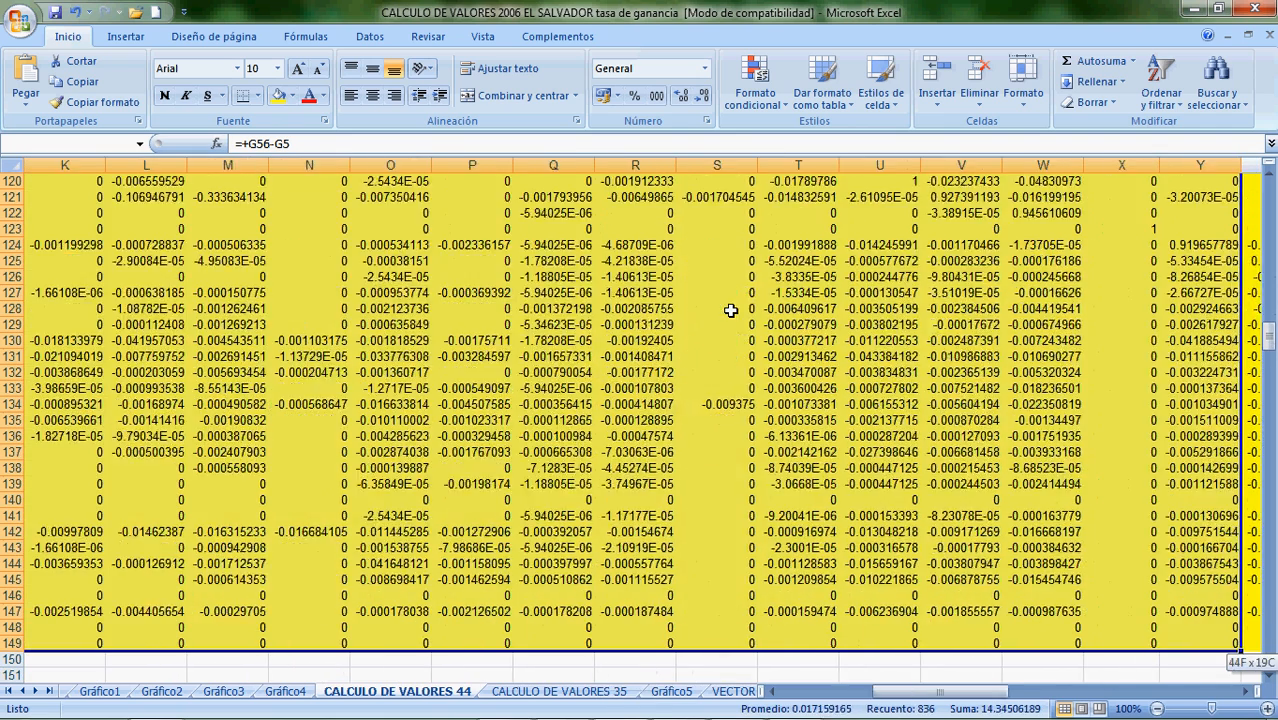
{"action": "key", "text": "shift+Right"}
{"action": "key", "text": "shift+Right"}
{"action": "key", "text": "shift+Right"}
{"action": "key", "text": "shift+Right"}
{"action": "key", "text": "shift+Right"}
{"action": "key", "text": "shift+Right"}
{"action": "key", "text": "shift+Right"}
{"action": "key", "text": "shift+Right"}
{"action": "key", "text": "shift+Right"}
{"action": "key", "text": "shift+Right"}
{"action": "key", "text": "shift+Right"}
{"action": "key", "text": "shift+Right"}
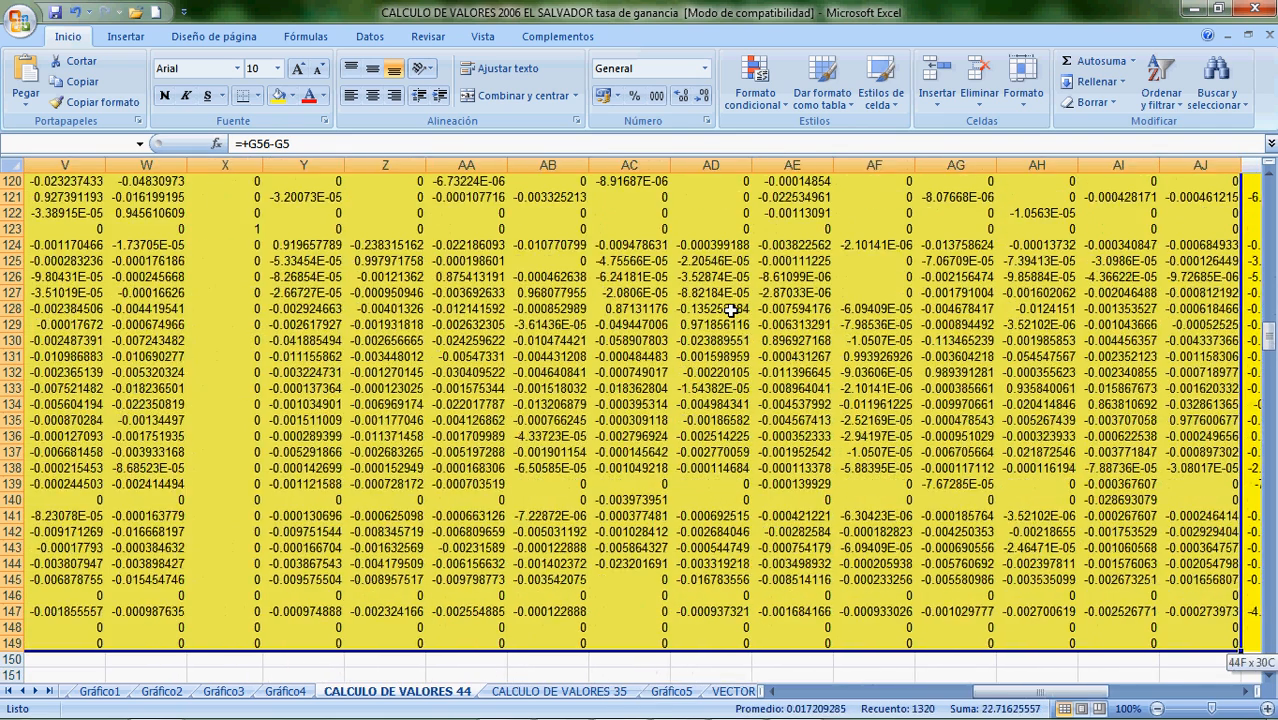
{"action": "key", "text": "shift+Right"}
{"action": "key", "text": "shift+Right"}
{"action": "key", "text": "shift+Right"}
{"action": "key", "text": "shift+Right"}
{"action": "key", "text": "shift+Right"}
{"action": "key", "text": "shift+Right"}
{"action": "key", "text": "shift+Right"}
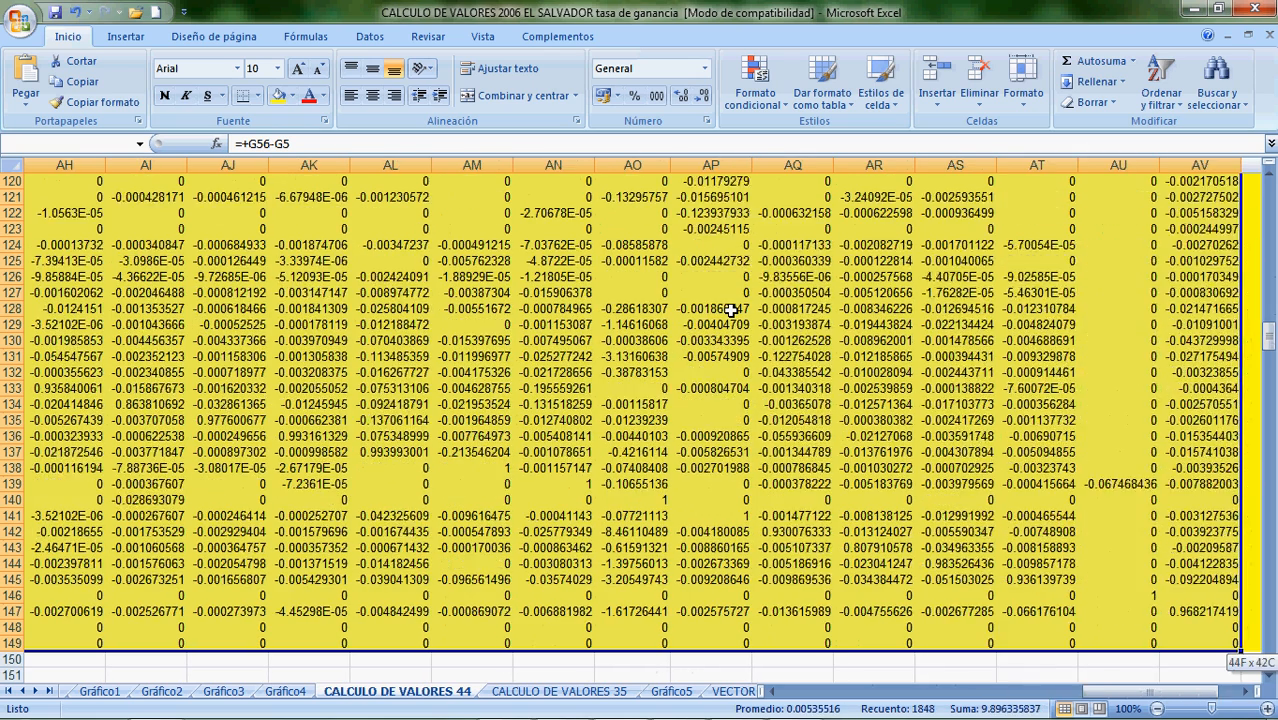
{"action": "key", "text": "shift+Right"}
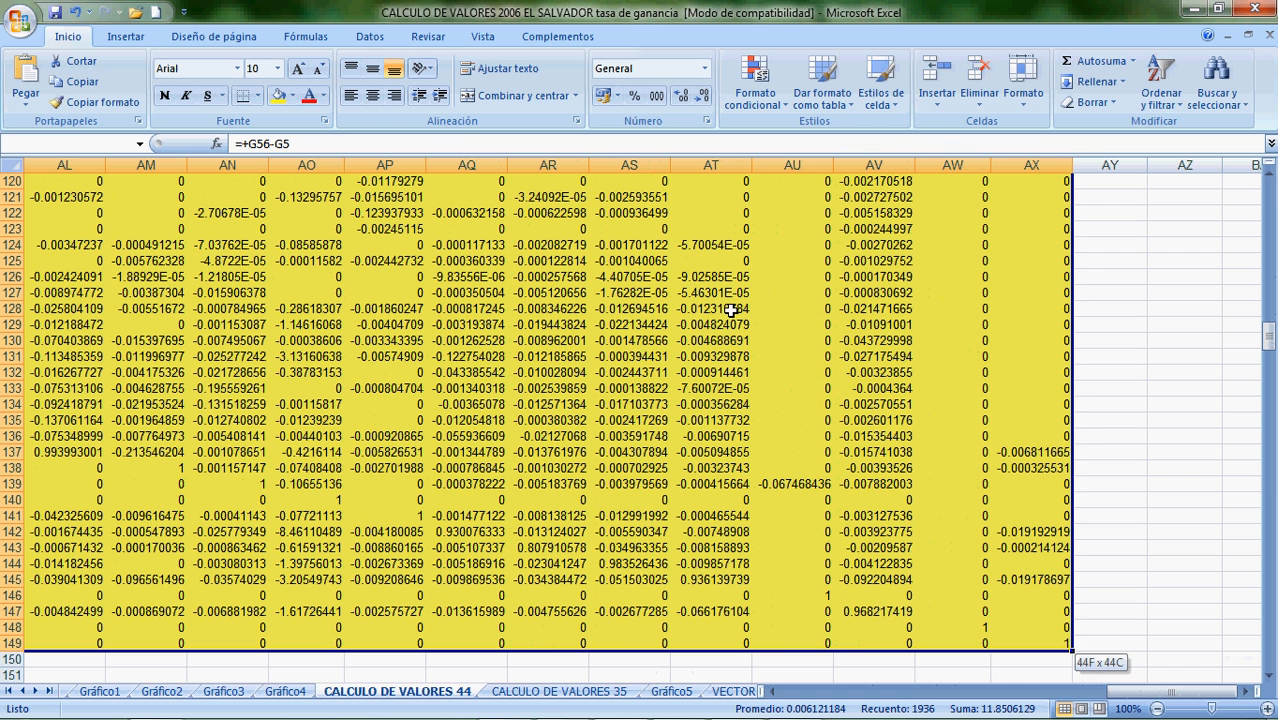
{"action": "key", "text": "Delete"}
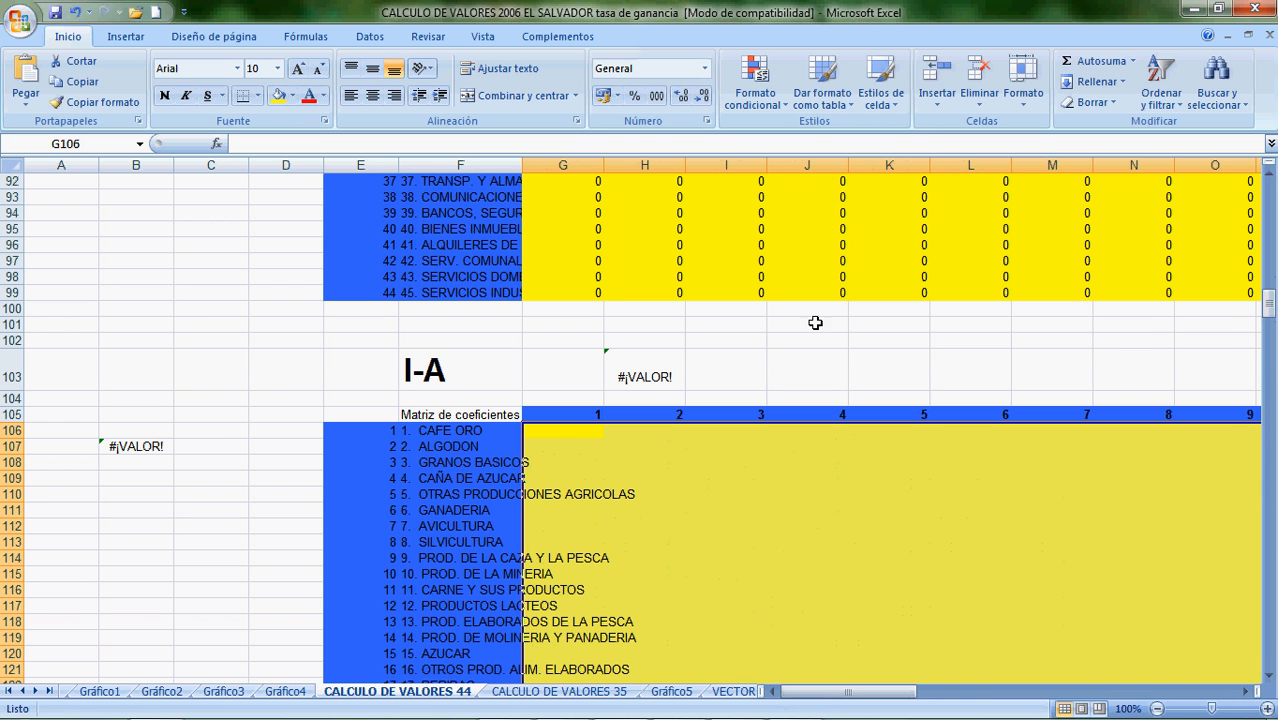
Enter the formula +G56-G5 in G106 to subtract the first cell of matrix A from that of identity matrix I.
{"action": "left_click", "coordinate": [583, 440]}
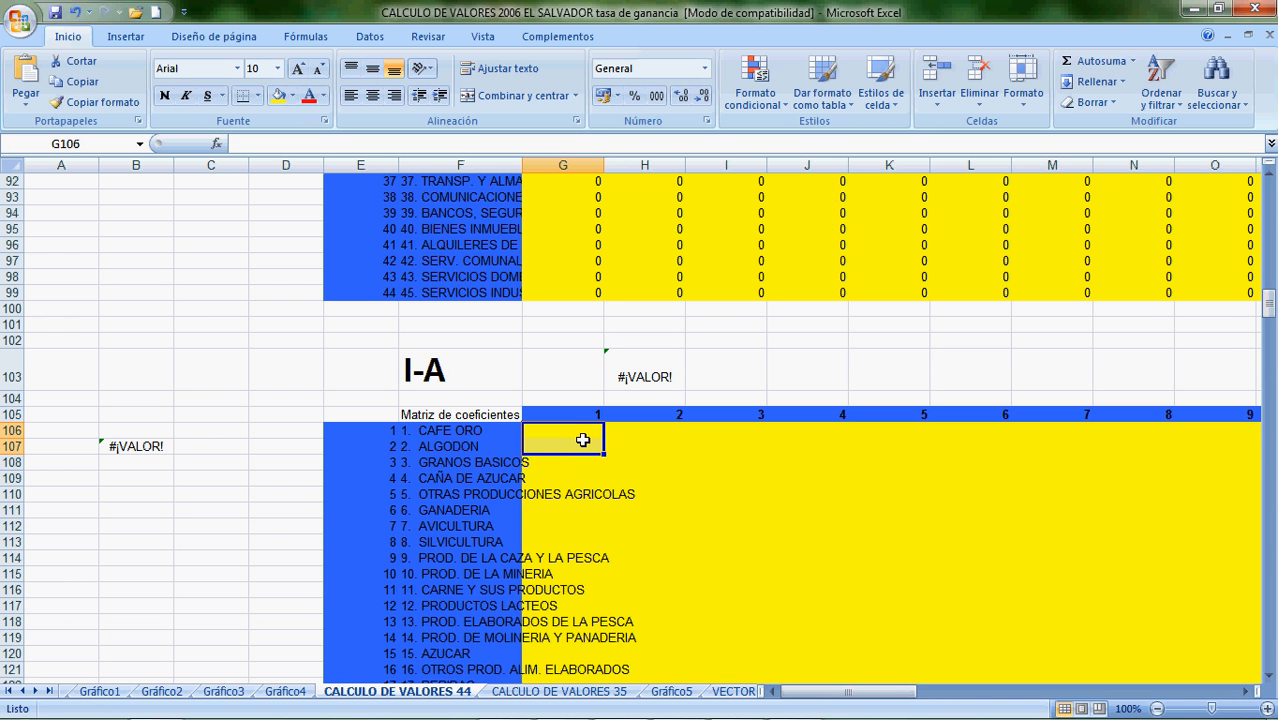
{"action": "left_click_drag", "start_coordinate": [583, 440], "coordinate": [576, 435]}
{"action": "type", "text": "+"}
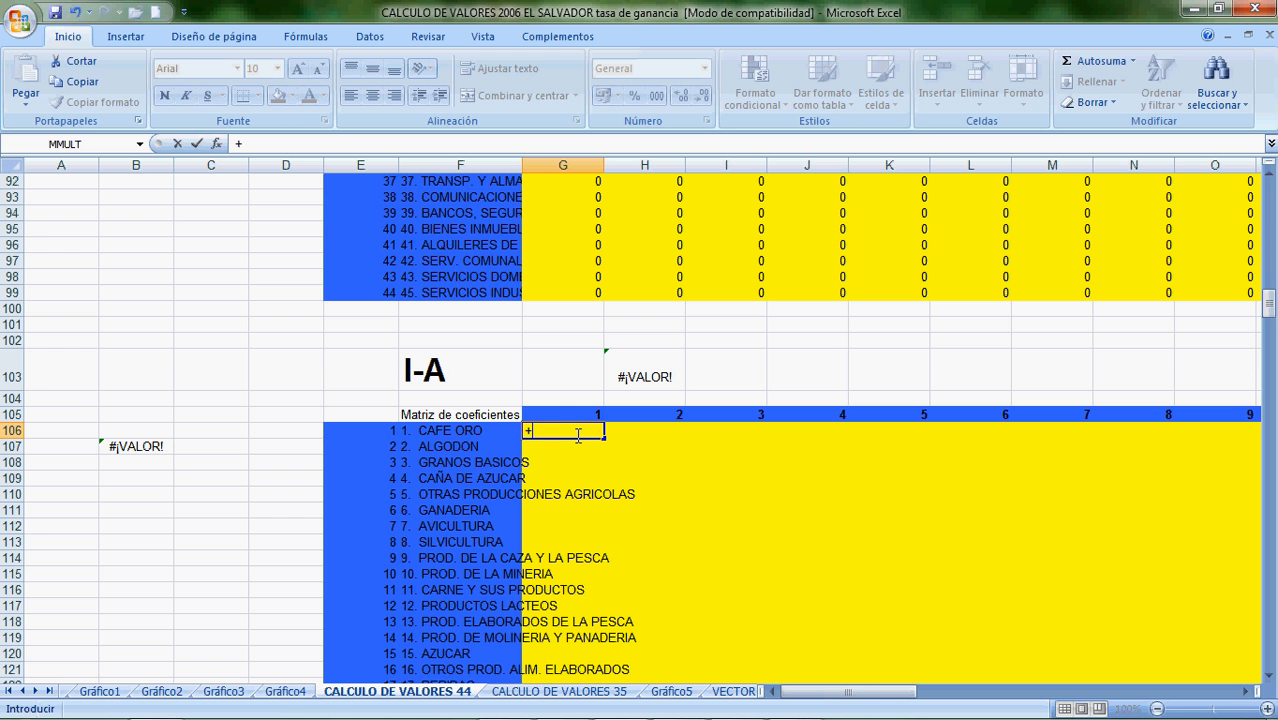
{"action": "key", "text": "Up"}
{"action": "key", "text": "Up"}
{"action": "key", "text": "Up"}
{"action": "key", "text": "Up"}
{"action": "key", "text": "Up"}
{"action": "key", "text": "Up"}
{"action": "key", "text": "Up"}
{"action": "key", "text": "Up"}
{"action": "key", "text": "Up"}
{"action": "key", "text": "Up"}
{"action": "key", "text": "Up"}
{"action": "key", "text": "Up"}
{"action": "key", "text": "Up"}
{"action": "key", "text": "Up"}
{"action": "key", "text": "Up"}
{"action": "key", "text": "Up"}
{"action": "key", "text": "Up"}
{"action": "key", "text": "Up"}
{"action": "key", "text": "Up"}
{"action": "key", "text": "Up"}
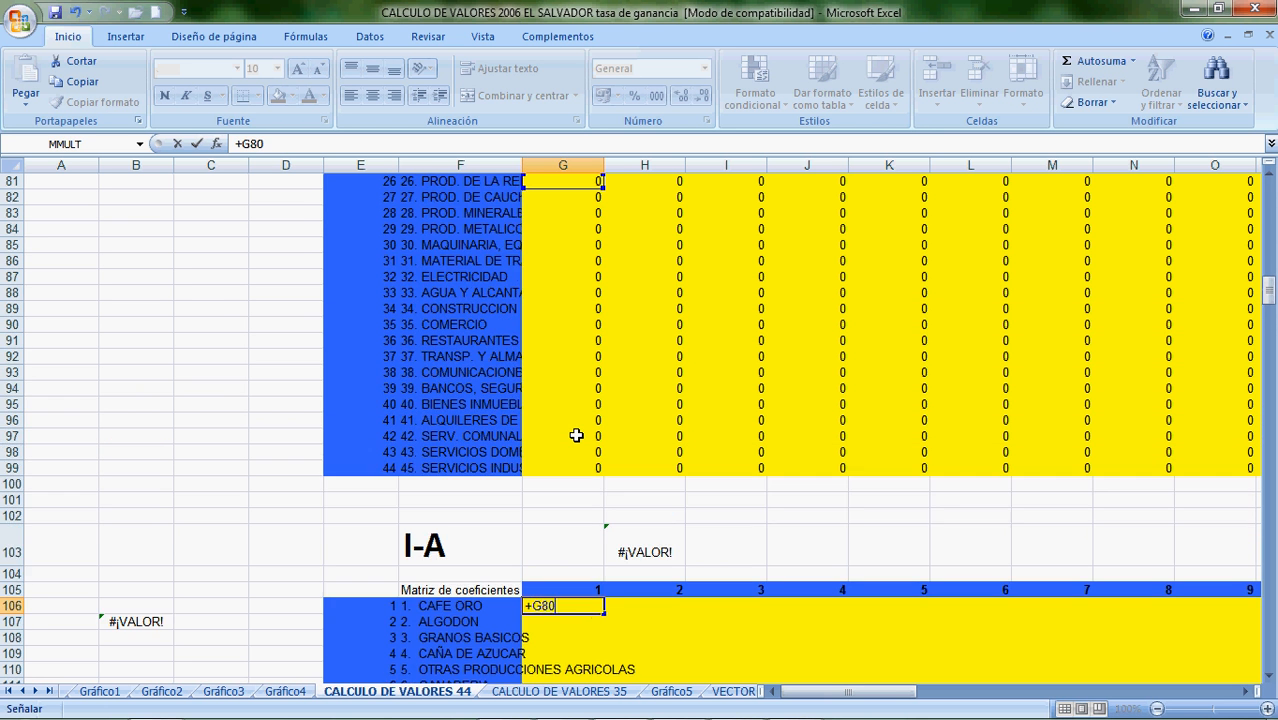
{"action": "key", "text": "Up"}
{"action": "key", "text": "Up"}
{"action": "key", "text": "Up"}
{"action": "key", "text": "Up"}
{"action": "key", "text": "Up"}
{"action": "key", "text": "Up"}
{"action": "key", "text": "Up"}
{"action": "key", "text": "Up"}
{"action": "key", "text": "Up"}
{"action": "key", "text": "Up"}
{"action": "key", "text": "Up"}
{"action": "key", "text": "Down"}
{"action": "key", "text": "Down"}
{"action": "key", "text": "Down"}
{"action": "key", "text": "Down"}
{"action": "key", "text": "Down"}
{"action": "key", "text": "Down"}
{"action": "key", "text": "Down"}
{"action": "key", "text": "Down"}
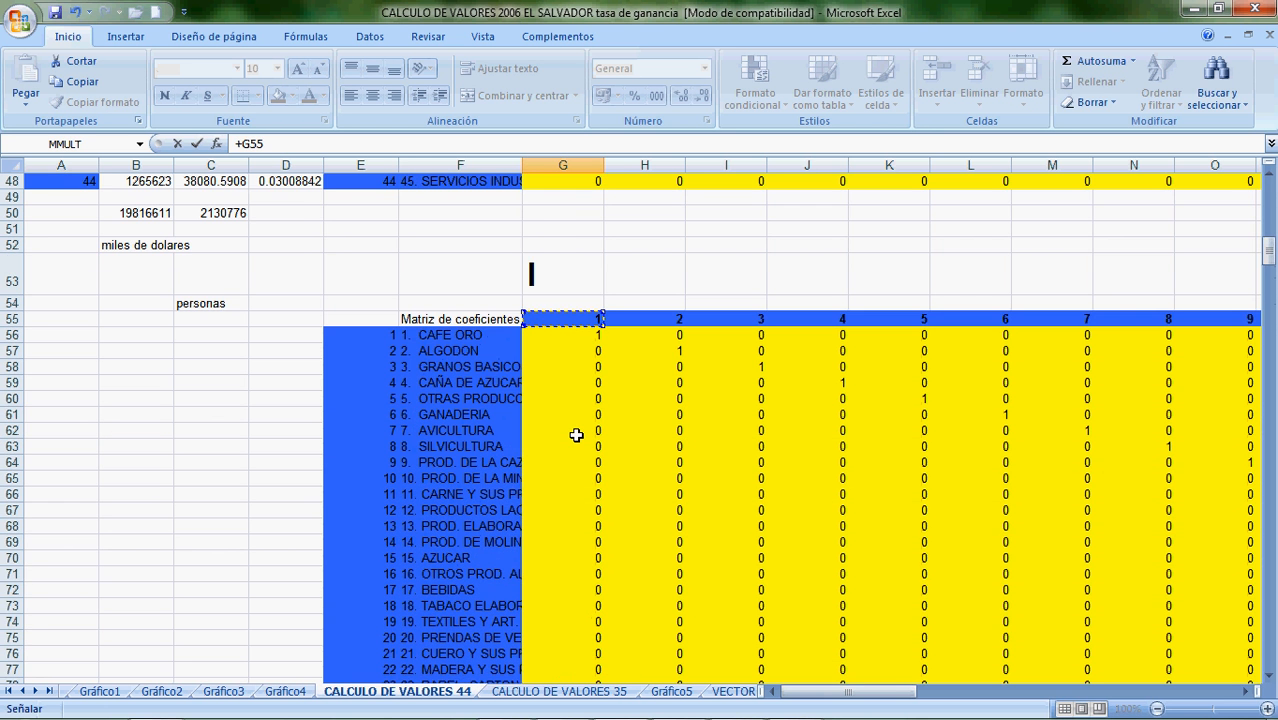
{"action": "type", "text": "-"}
{"action": "key", "text": "Up"}
{"action": "key", "text": "Up"}
{"action": "key", "text": "Up"}
{"action": "key", "text": "Up"}
{"action": "key", "text": "Up"}
{"action": "key", "text": "Up"}
{"action": "key", "text": "Up"}
{"action": "key", "text": "Up"}
{"action": "key", "text": "Up"}
{"action": "key", "text": "Up"}
{"action": "key", "text": "Up"}
{"action": "key", "text": "Up"}
{"action": "key", "text": "Up"}
{"action": "key", "text": "Up"}
{"action": "key", "text": "Up"}
{"action": "key", "text": "Up"}
{"action": "key", "text": "Up"}
{"action": "key", "text": "Up"}
{"action": "key", "text": "Up"}
{"action": "key", "text": "Up"}
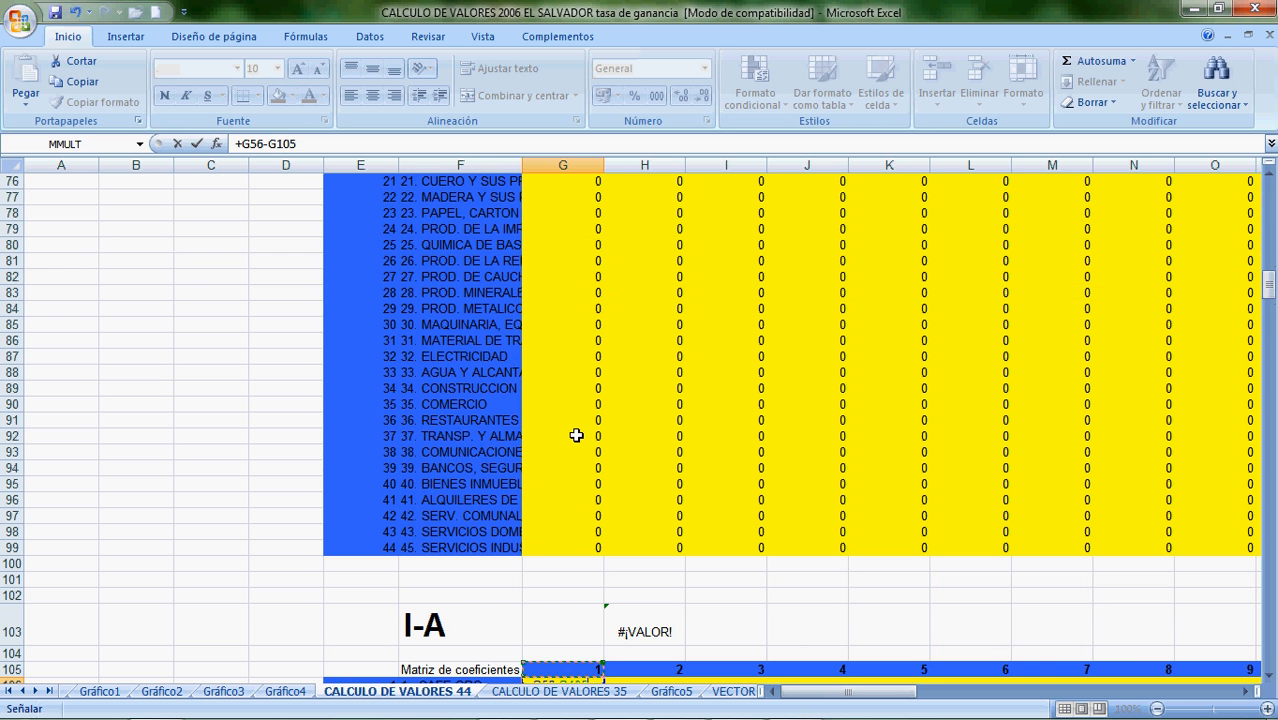
{"action": "key", "text": "Up"}
{"action": "key", "text": "Up"}
{"action": "key", "text": "Up"}
{"action": "key", "text": "Up"}
{"action": "key", "text": "Up"}
{"action": "key", "text": "Up"}
{"action": "key", "text": "Up"}
{"action": "key", "text": "Up"}
{"action": "key", "text": "Up"}
{"action": "key", "text": "Up"}
{"action": "key", "text": "Up"}
{"action": "key", "text": "Up"}
{"action": "key", "text": "Up"}
{"action": "key", "text": "Up"}
{"action": "key", "text": "Up"}
{"action": "key", "text": "Up"}
{"action": "key", "text": "Up"}
{"action": "key", "text": "Up"}
{"action": "key", "text": "Up"}
{"action": "key", "text": "Up"}
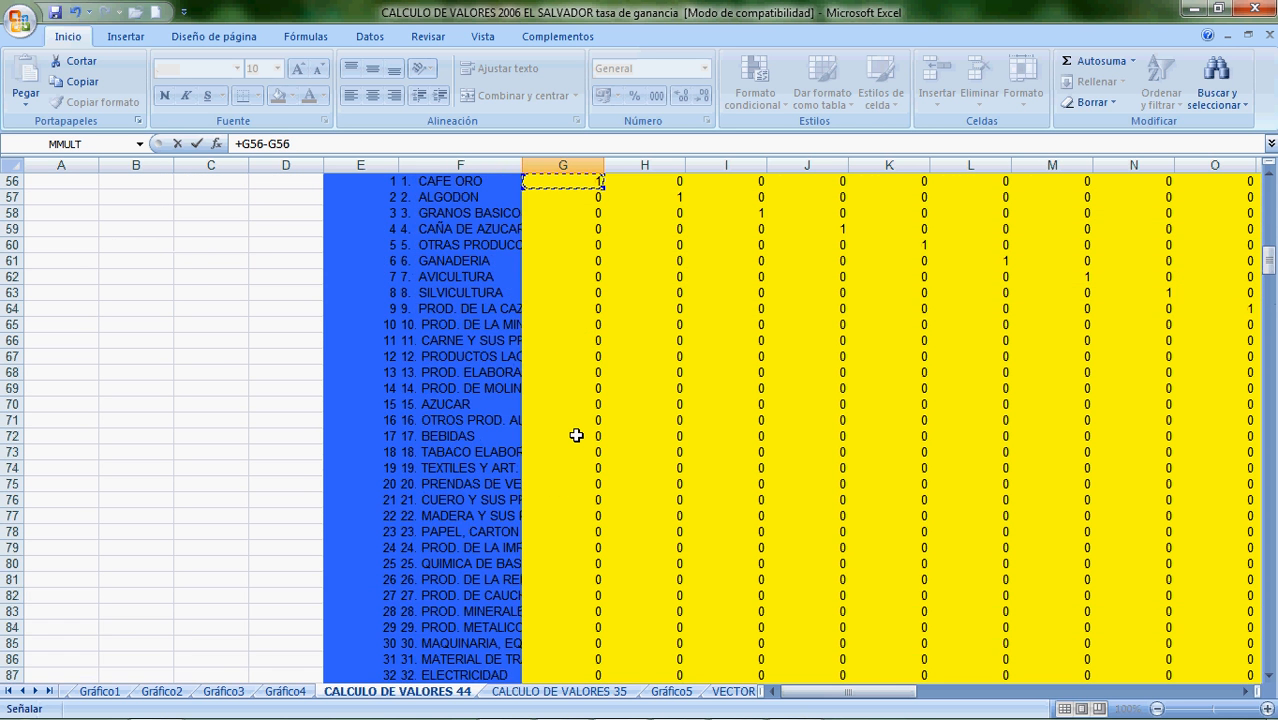
{"action": "key", "text": "Up"}
{"action": "key", "text": "Up"}
{"action": "key", "text": "Up"}
{"action": "key", "text": "Up"}
{"action": "key", "text": "Up"}
{"action": "key", "text": "Up"}
{"action": "key", "text": "Up"}
{"action": "key", "text": "Up"}
{"action": "key", "text": "Up"}
{"action": "key", "text": "Up"}
{"action": "key", "text": "Up"}
{"action": "key", "text": "Up"}
{"action": "key", "text": "Up"}
{"action": "key", "text": "Up"}
{"action": "key", "text": "Up"}
{"action": "key", "text": "Up"}
{"action": "key", "text": "Up"}
{"action": "key", "text": "Up"}
{"action": "key", "text": "Up"}
{"action": "key", "text": "Up"}
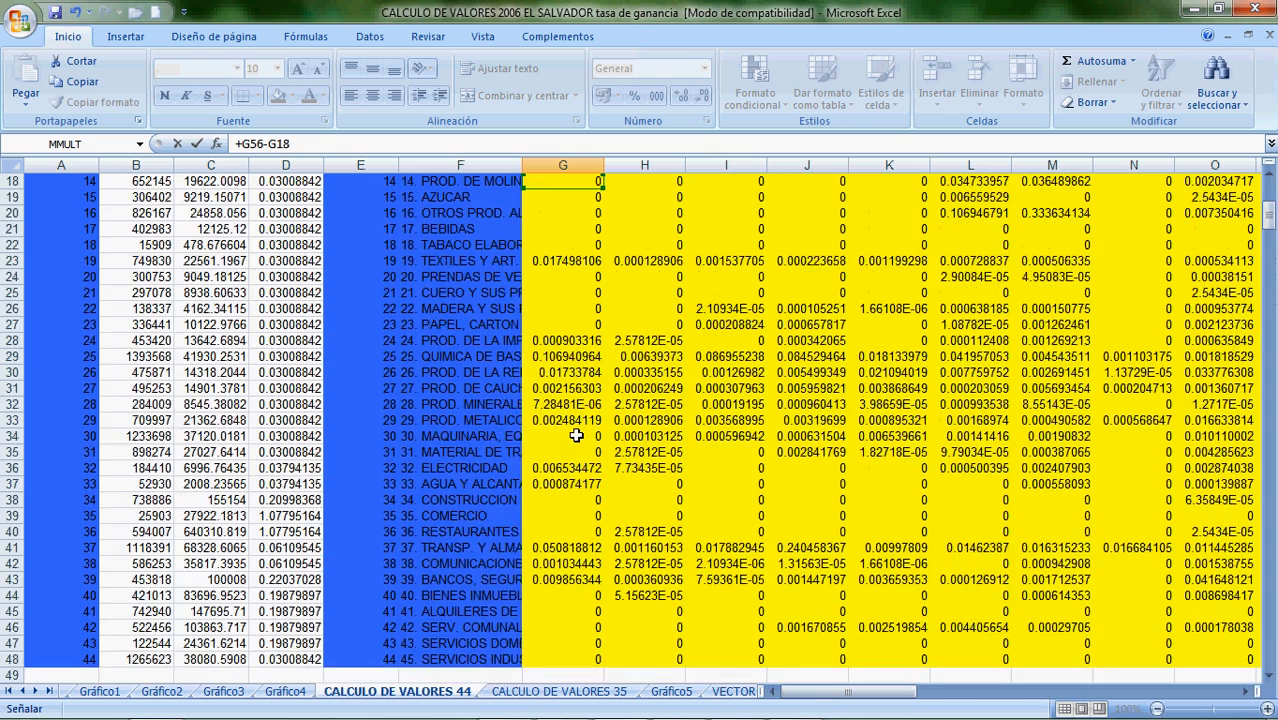
{"action": "key", "text": "Up"}
{"action": "key", "text": "Up"}
{"action": "key", "text": "Up"}
{"action": "key", "text": "Up"}
{"action": "key", "text": "Up"}
{"action": "key", "text": "Up"}
{"action": "key", "text": "Up"}
{"action": "key", "text": "Up"}
{"action": "key", "text": "Up"}
{"action": "key", "text": "Up"}
{"action": "key", "text": "Up"}
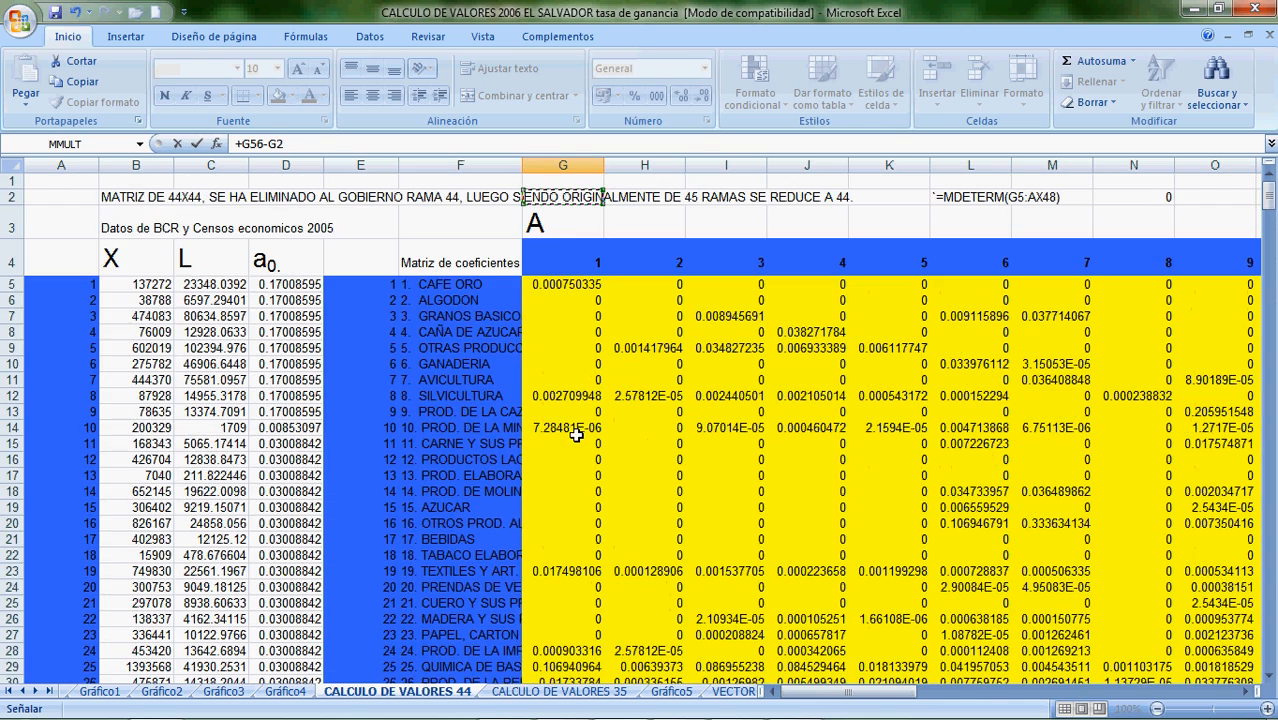
{"action": "key", "text": "Return"}
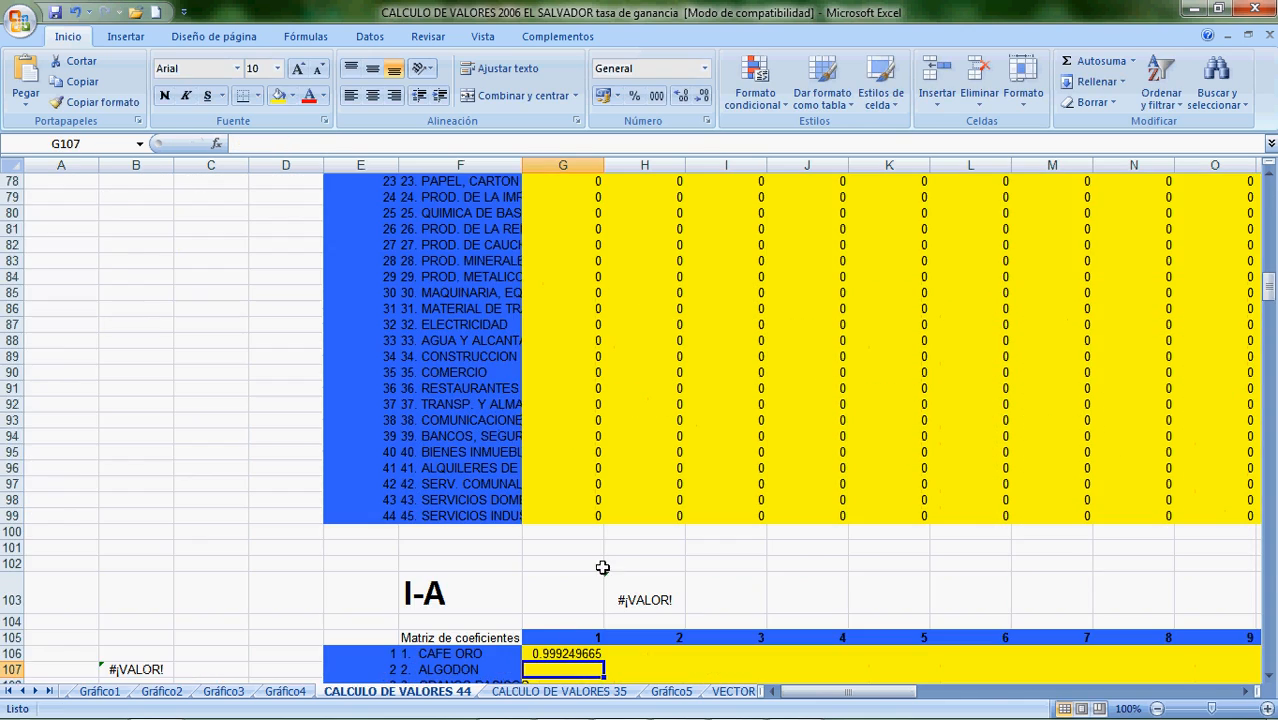
Fill the subtraction formula from G106 across the whole 44-by-44 I-A matrix to AX149.
{"action": "left_click", "coordinate": [582, 651]}
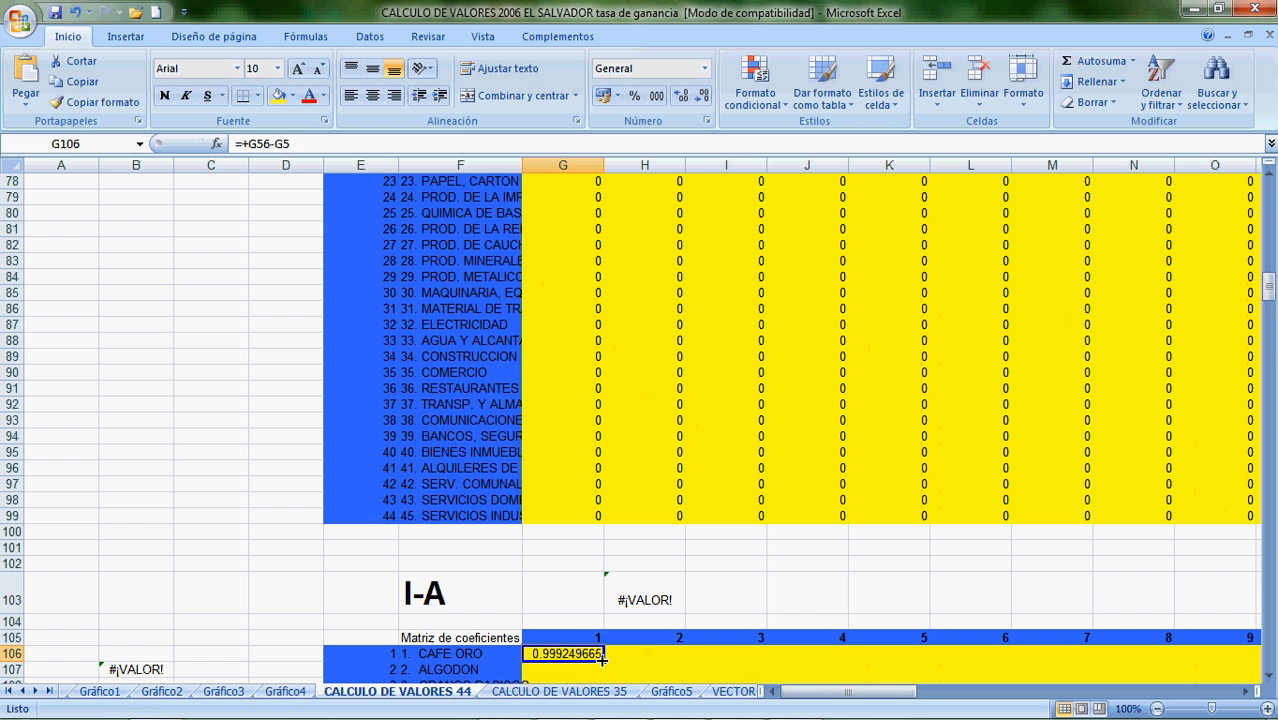
{"action": "left_click_drag", "start_coordinate": [603, 661], "coordinate": [1137, 617]}
Review the filled I-A matrix from its last row and rightmost columns back to its first rows and heading.
{"action": "left_click", "coordinate": [765, 663]}
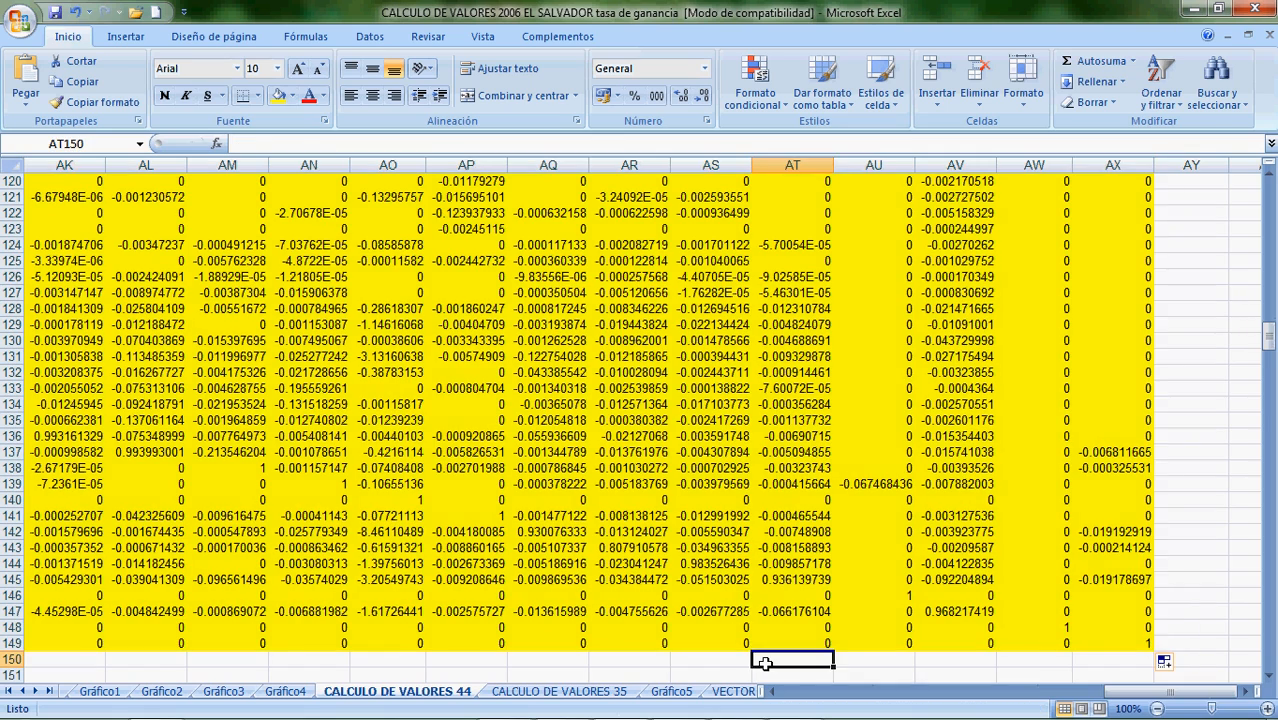
{"action": "key", "text": "Left"}
{"action": "key", "text": "Left"}
{"action": "key", "text": "Left"}
{"action": "key", "text": "Left"}
{"action": "key", "text": "Left"}
{"action": "key", "text": "Left"}
{"action": "key", "text": "Left"}
{"action": "key", "text": "Left"}
{"action": "key", "text": "Left"}
{"action": "key", "text": "Left"}
{"action": "key", "text": "Left"}
{"action": "key", "text": "Left"}
{"action": "key", "text": "Left"}
{"action": "key", "text": "Left"}
{"action": "key", "text": "Left"}
{"action": "key", "text": "Left"}
{"action": "key", "text": "Left"}
{"action": "key", "text": "Left"}
{"action": "key", "text": "Left"}
{"action": "key", "text": "Left"}
{"action": "key", "text": "Left"}
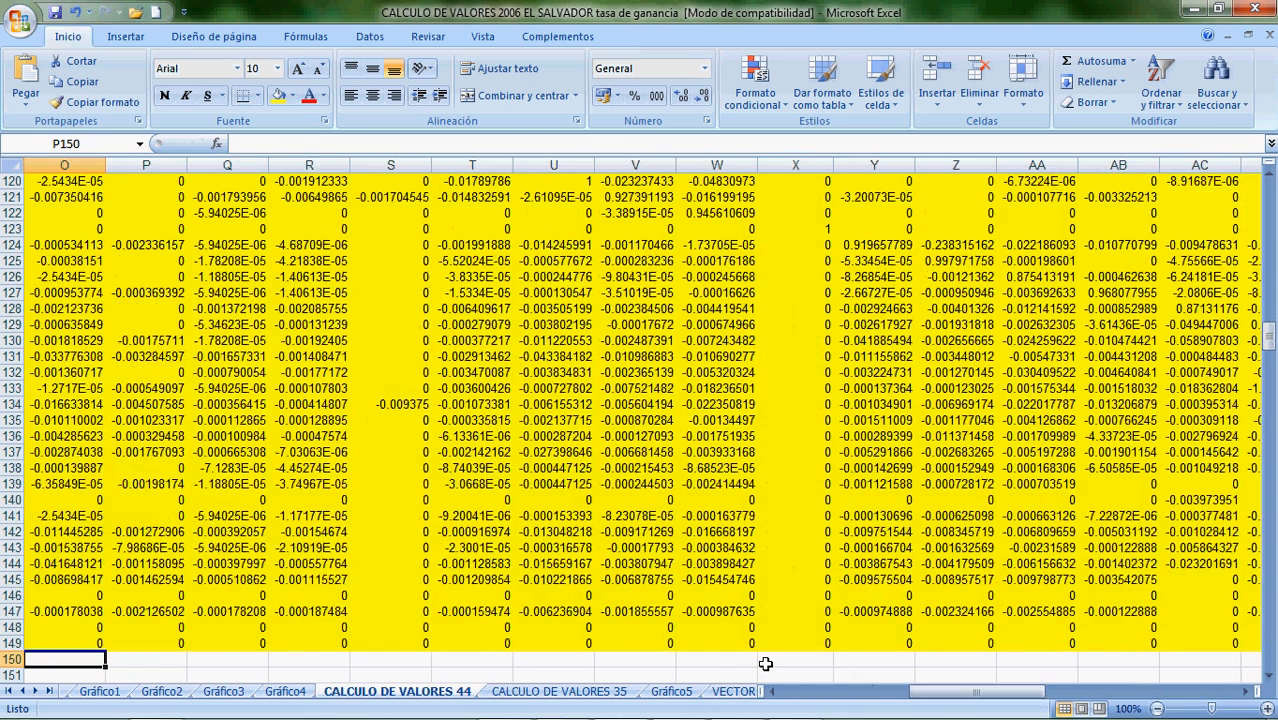
{"action": "key", "text": "Up"}
{"action": "key", "text": "Up"}
{"action": "key", "text": "Up"}
{"action": "key", "text": "Up"}
{"action": "key", "text": "Up"}
{"action": "key", "text": "Up"}
{"action": "key", "text": "Up"}
{"action": "key", "text": "Up"}
{"action": "key", "text": "Up"}
{"action": "key", "text": "Up"}
{"action": "key", "text": "Up"}
{"action": "key", "text": "Up"}
{"action": "key", "text": "Up"}
{"action": "key", "text": "Up"}
{"action": "key", "text": "Up"}
{"action": "key", "text": "Up"}
{"action": "key", "text": "Up"}
{"action": "key", "text": "Up"}
{"action": "key", "text": "Up"}
{"action": "key", "text": "Up"}
{"action": "key", "text": "Up"}
{"action": "key", "text": "Up"}
{"action": "key", "text": "Up"}
{"action": "key", "text": "Up"}
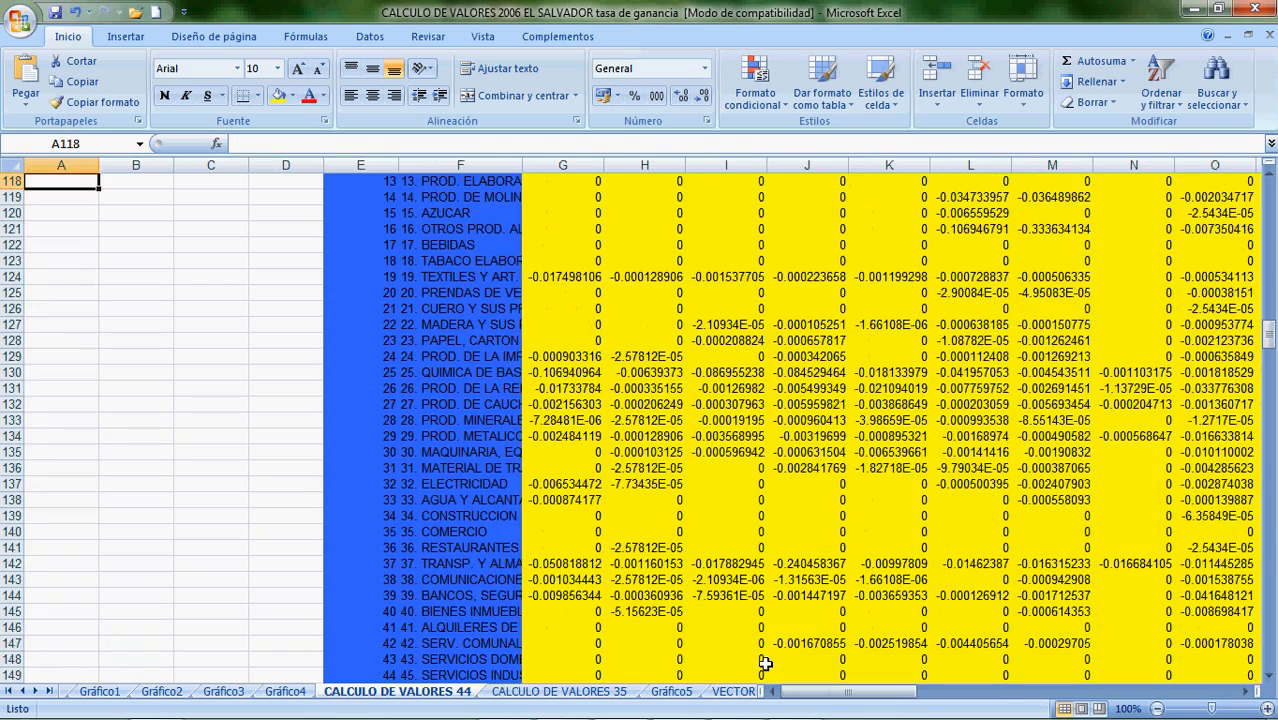
{"action": "key", "text": "Right"}
{"action": "key", "text": "Right"}
{"action": "key", "text": "Right"}
{"action": "key", "text": "Right"}
{"action": "key", "text": "Right"}
{"action": "key", "text": "Right"}
{"action": "key", "text": "Right"}
{"action": "key", "text": "Up"}
{"action": "key", "text": "Up"}
{"action": "key", "text": "Up"}
{"action": "key", "text": "Up"}
{"action": "key", "text": "Up"}
{"action": "key", "text": "Up"}
{"action": "key", "text": "Up"}
{"action": "key", "text": "Up"}
{"action": "key", "text": "Up"}
{"action": "key", "text": "Up"}
{"action": "key", "text": "Up"}
{"action": "key", "text": "Up"}
{"action": "key", "text": "Up"}
{"action": "key", "text": "Up"}
{"action": "key", "text": "Up"}
{"action": "key", "text": "Up"}
{"action": "key", "text": "Up"}
{"action": "key", "text": "Up"}
{"action": "key", "text": "Up"}
{"action": "key", "text": "Up"}
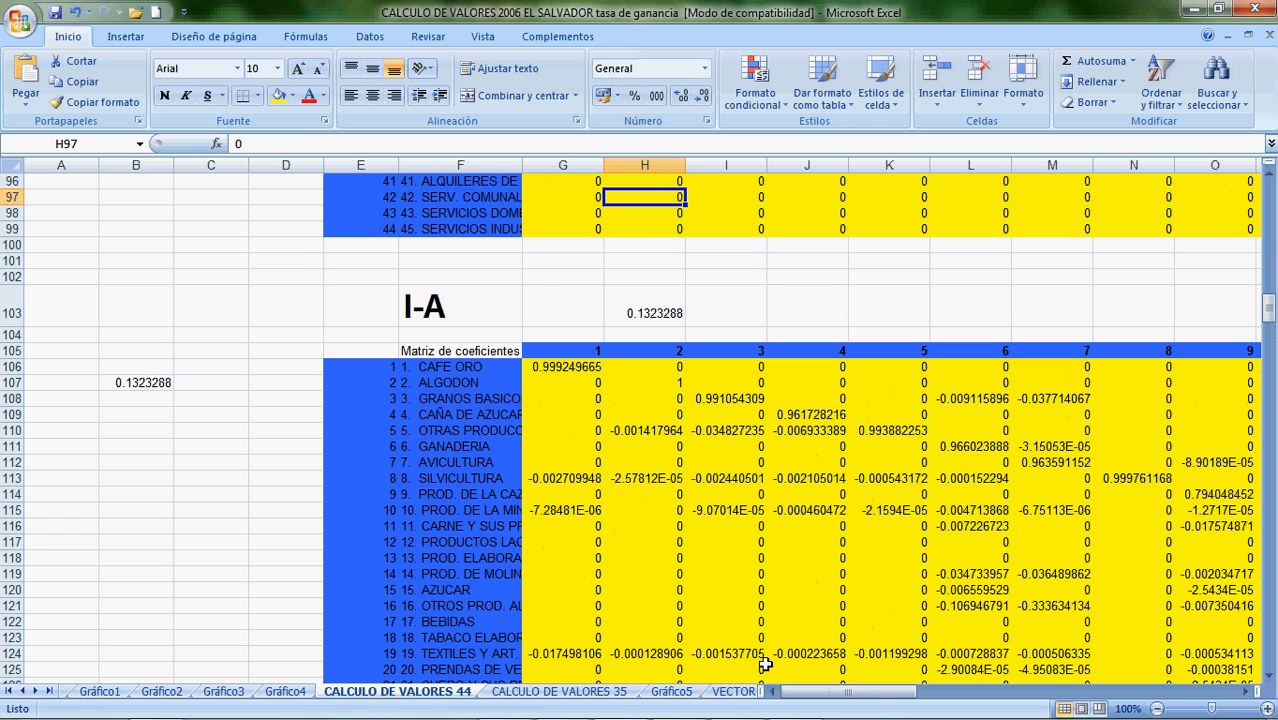
Inspect the determinant formula of the I-A matrix in H103, beside the I-A heading.
{"action": "key", "text": "Down"}
{"action": "key", "text": "Down"}
{"action": "key", "text": "Down"}
{"action": "key", "text": "Down"}
{"action": "key", "text": "Down"}
{"action": "key", "text": "Down"}
{"action": "key", "text": "Left"}
{"action": "key", "text": "Left"}
{"action": "key", "text": "Left"}
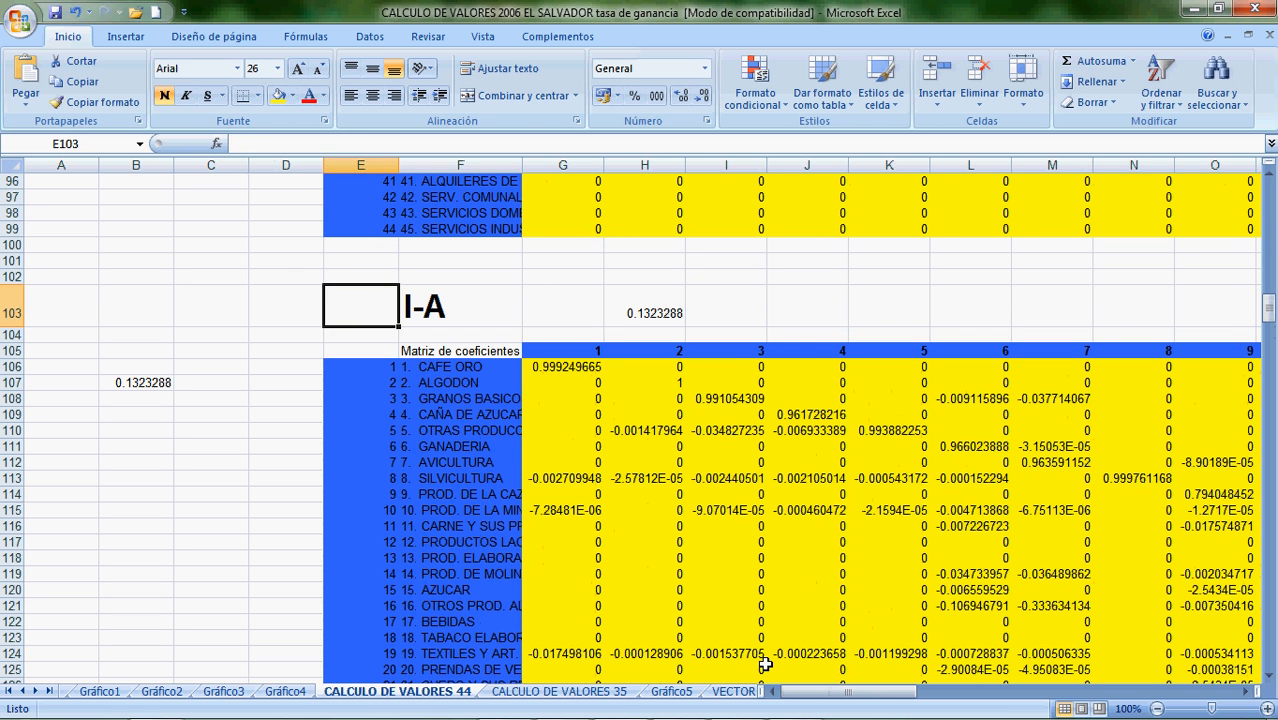
{"action": "key", "text": "Right"}
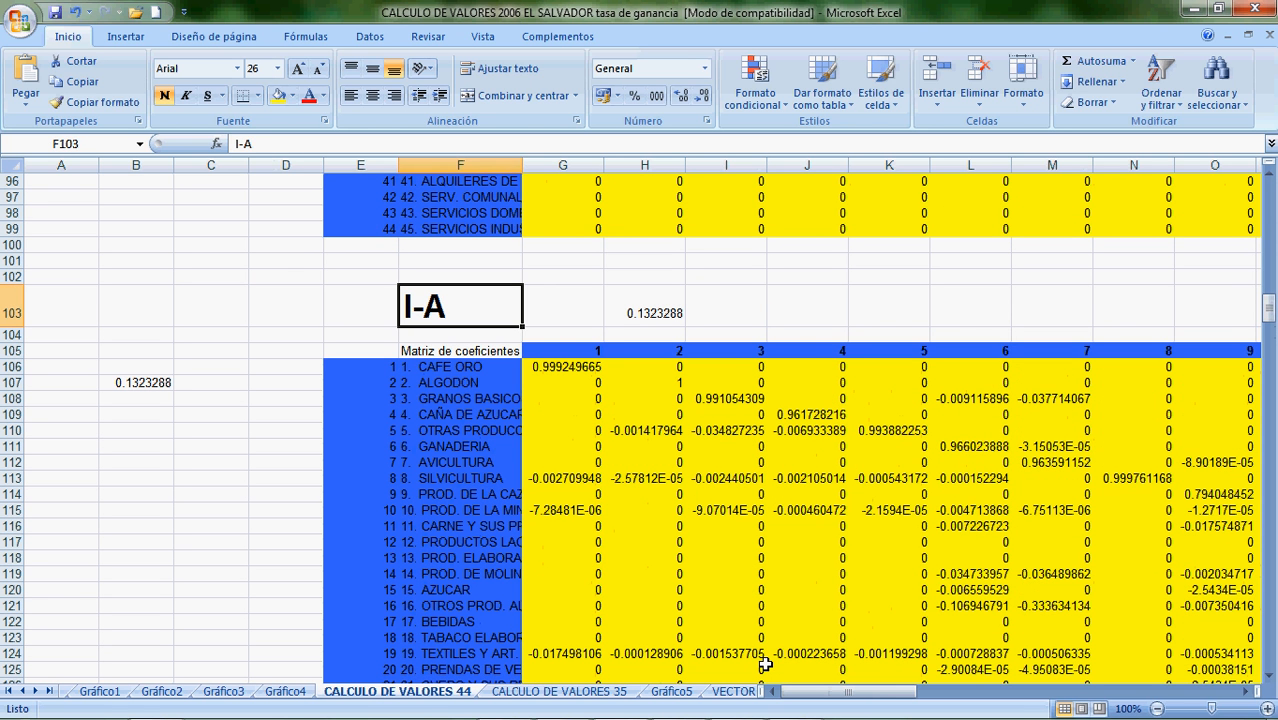
{"action": "key", "text": "Right"}
{"action": "key", "text": "Right"}
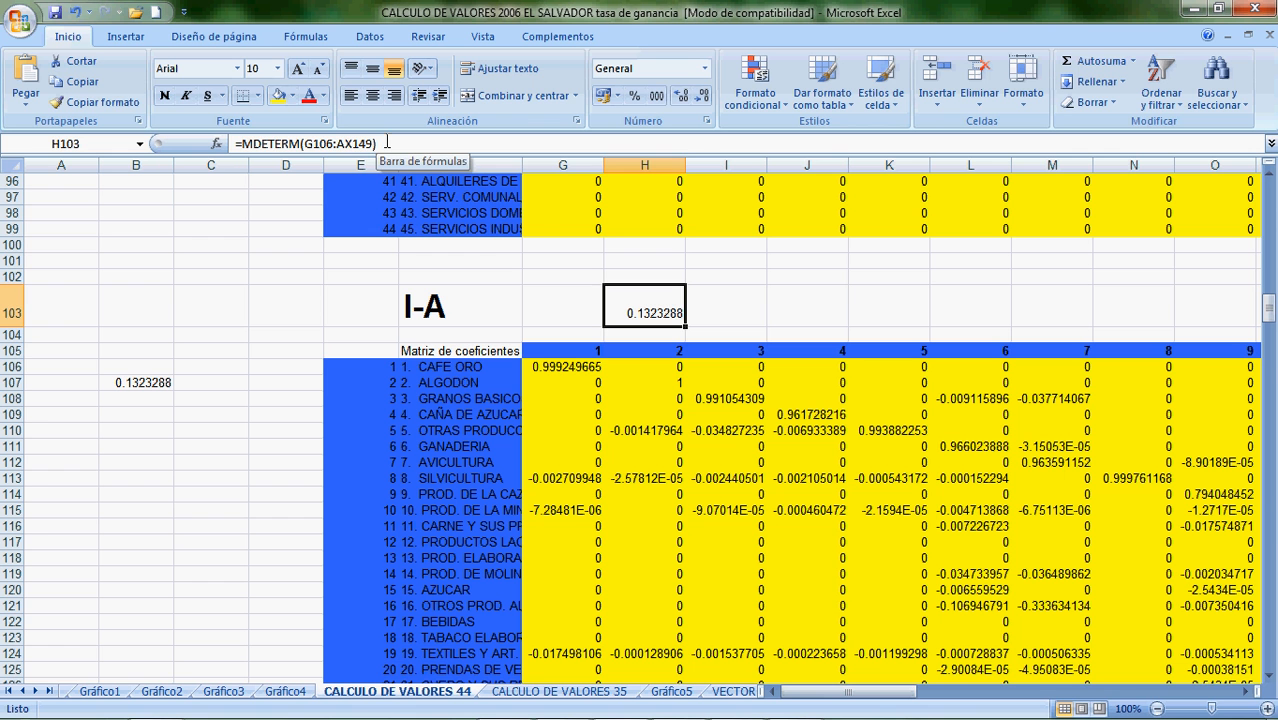
{"action": "key", "text": "Left"}
{"action": "key", "text": "Left"}
{"action": "key", "text": "Left"}
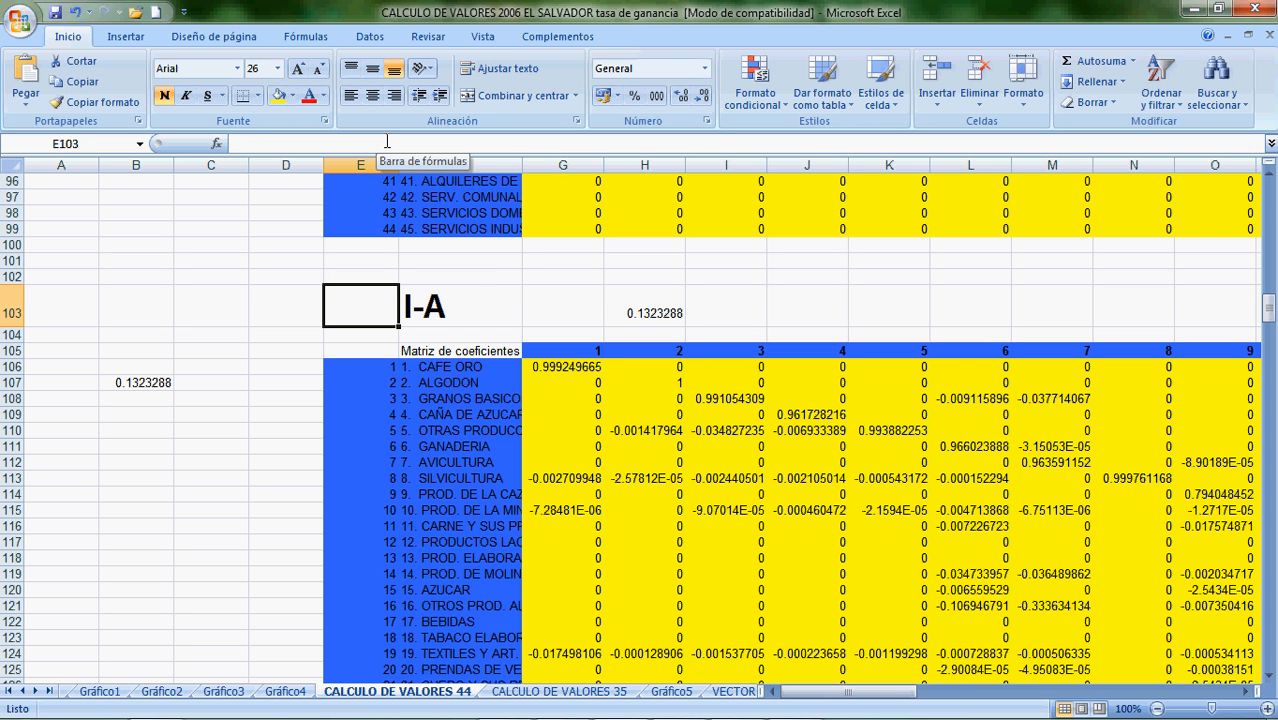
{"action": "key", "text": "Down"}
{"action": "key", "text": "Down"}
{"action": "key", "text": "Right"}
{"action": "key", "text": "Right"}
{"action": "key", "text": "Right"}
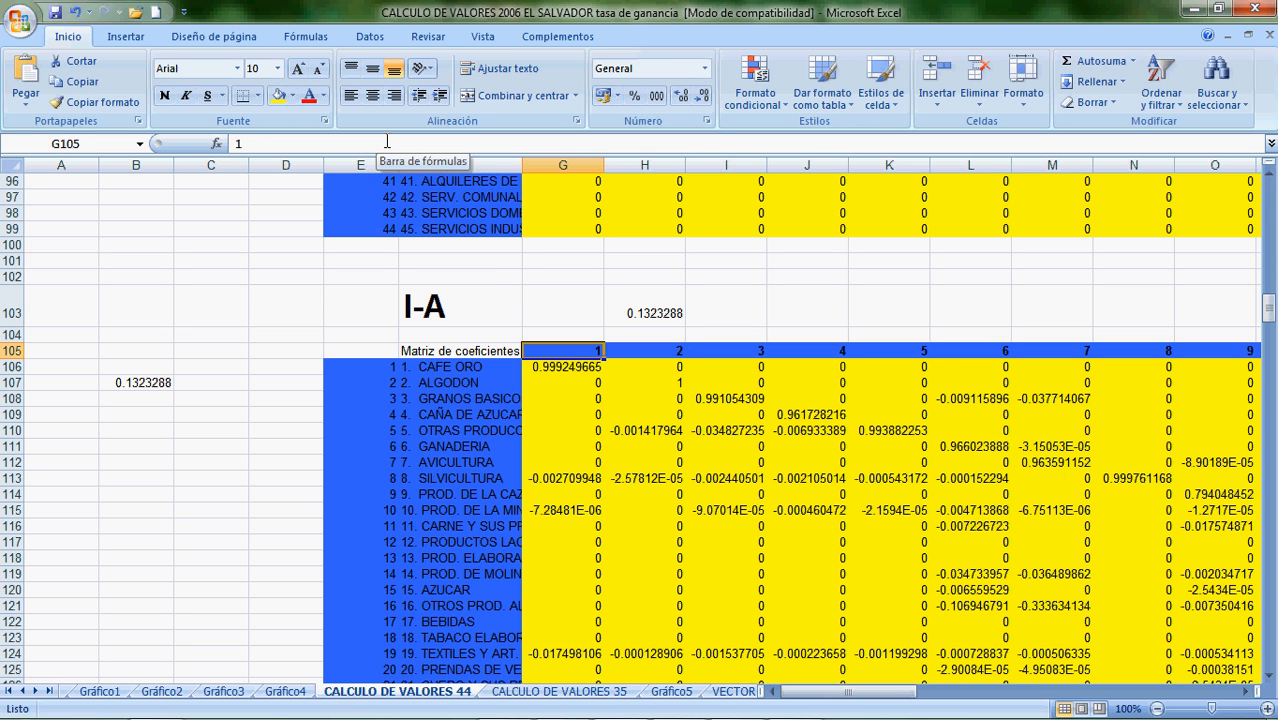
{"action": "key", "text": "Up"}
{"action": "key", "text": "Up"}
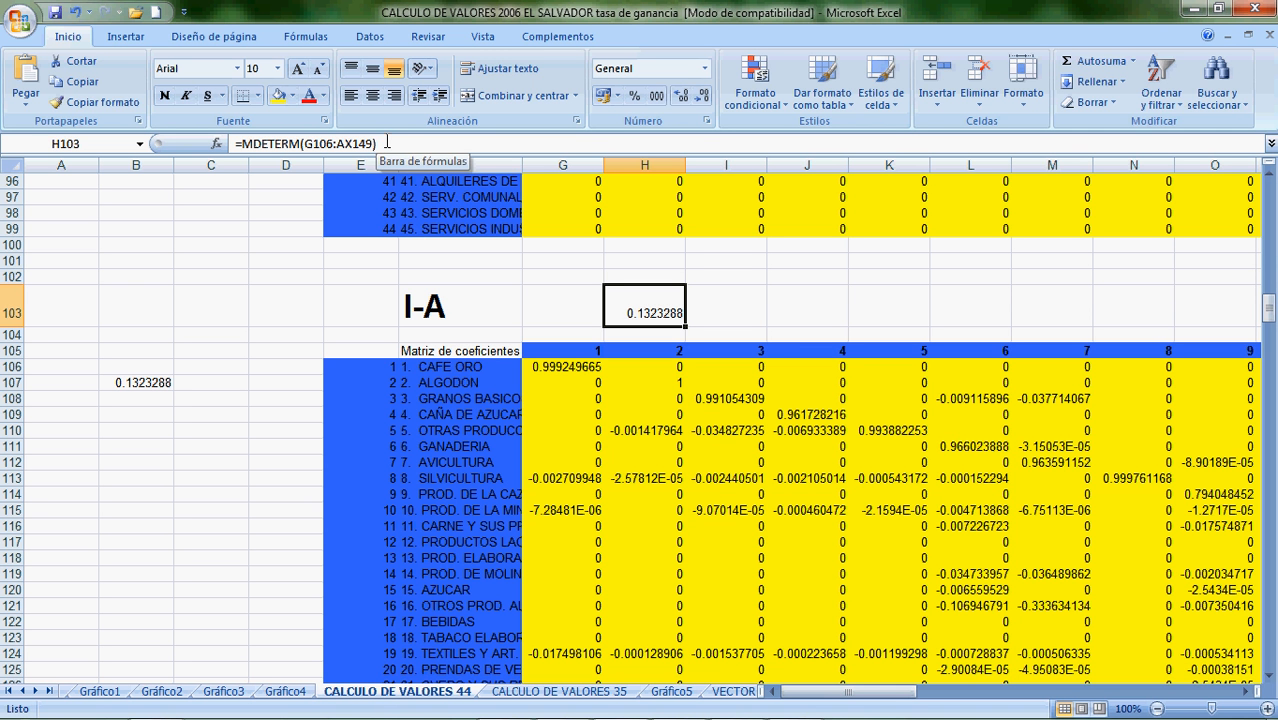
Go to the (I-A)^-1 matrix below the I-A matrix and inspect the inverse formula in H168.
{"action": "key", "text": "Down"}
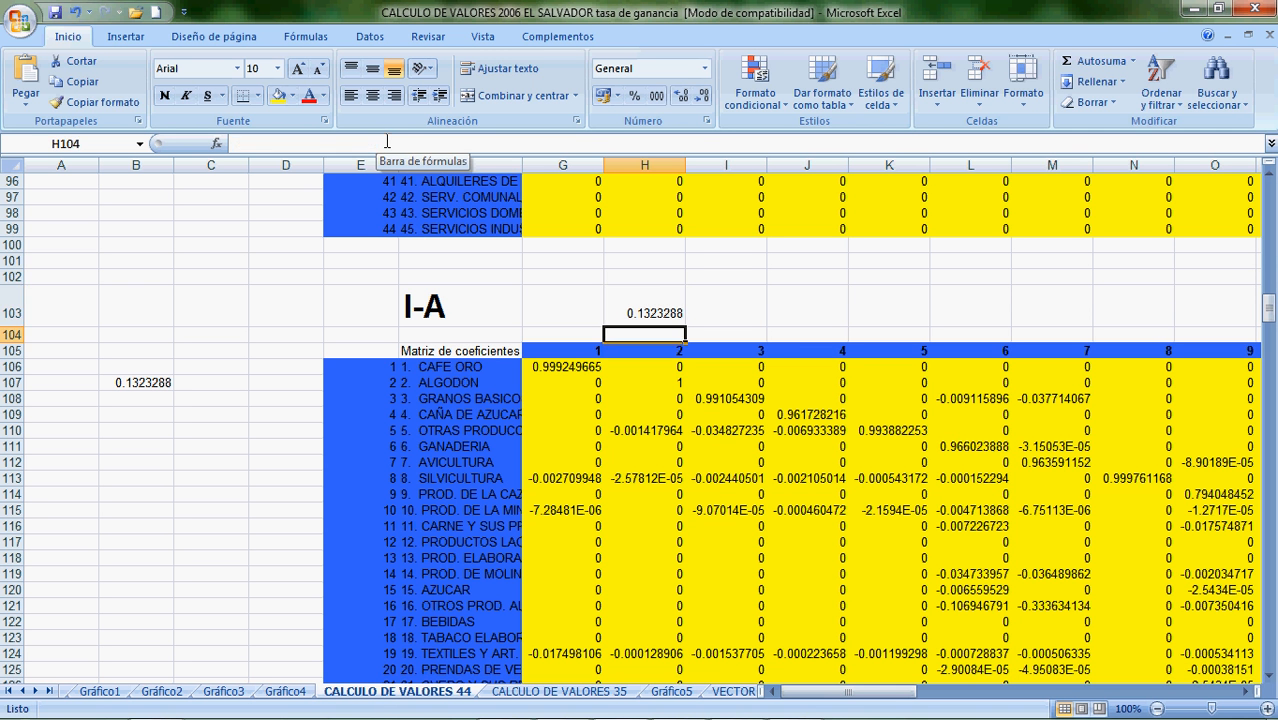
{"action": "key", "text": "Down"}
{"action": "key", "text": "Down"}
{"action": "key", "text": "Down"}
{"action": "key", "text": "Down"}
{"action": "key", "text": "Down"}
{"action": "key", "text": "Down"}
{"action": "key", "text": "Down"}
{"action": "key", "text": "Down"}
{"action": "key", "text": "Down"}
{"action": "key", "text": "Down"}
{"action": "key", "text": "Down"}
{"action": "key", "text": "Down"}
{"action": "key", "text": "Down"}
{"action": "key", "text": "Down"}
{"action": "key", "text": "Down"}
{"action": "key", "text": "Down"}
{"action": "key", "text": "Down"}
{"action": "key", "text": "Down"}
{"action": "key", "text": "Down"}
{"action": "key", "text": "Down"}
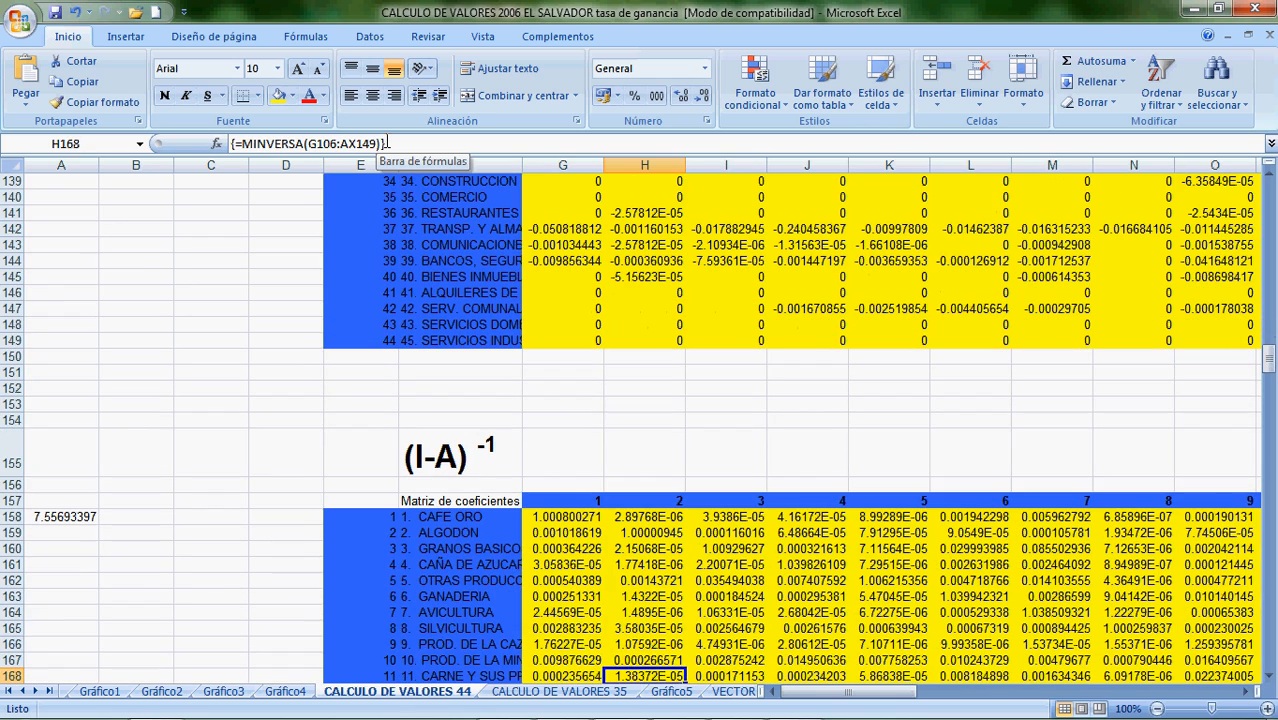
Examine the sector labels and the first-column formulas of the (I-A)^-1 matrix, ending at its first cell, G158.
{"action": "key", "text": "Up"}
{"action": "key", "text": "Up"}
{"action": "key", "text": "Up"}
{"action": "key", "text": "Left"}
{"action": "key", "text": "Left"}
{"action": "key", "text": "Up"}
{"action": "key", "text": "Down"}
{"action": "key", "text": "Down"}
{"action": "key", "text": "Down"}
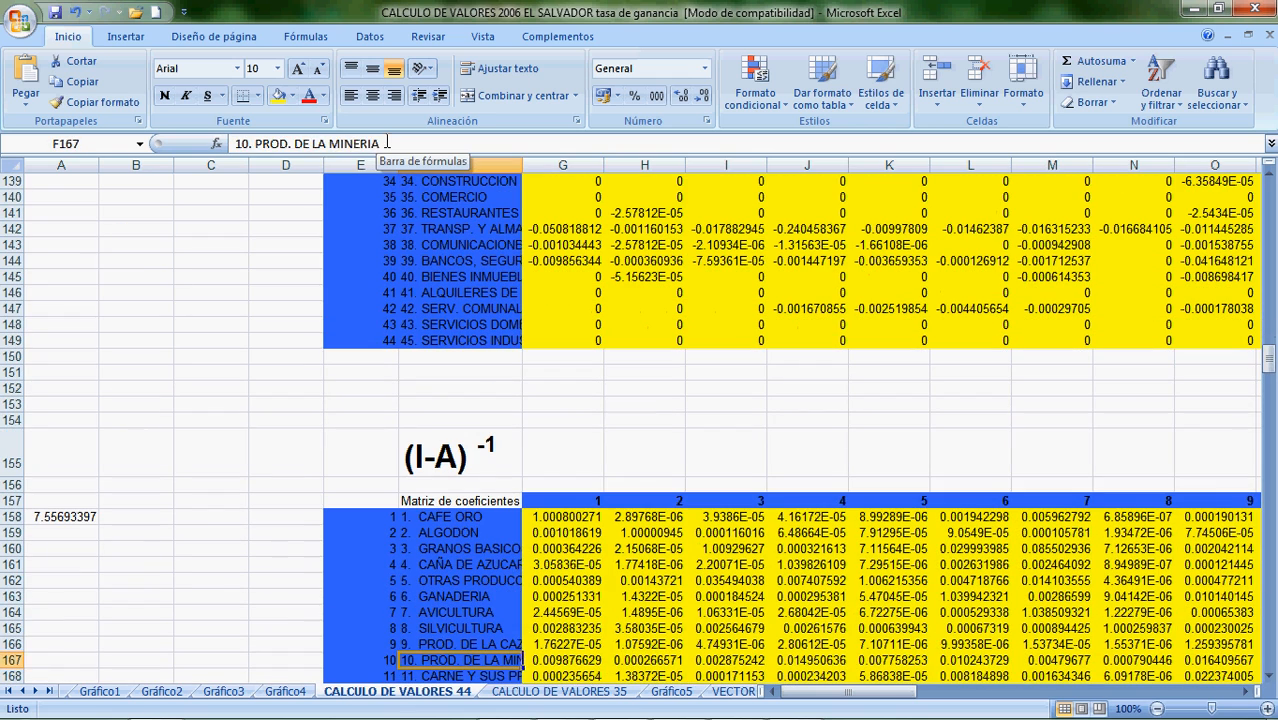
{"action": "key", "text": "Down"}
{"action": "key", "text": "Down"}
{"action": "key", "text": "Down"}
{"action": "key", "text": "Down"}
{"action": "key", "text": "Right"}
{"action": "key", "text": "Up"}
{"action": "key", "text": "Up"}
{"action": "key", "text": "Up"}
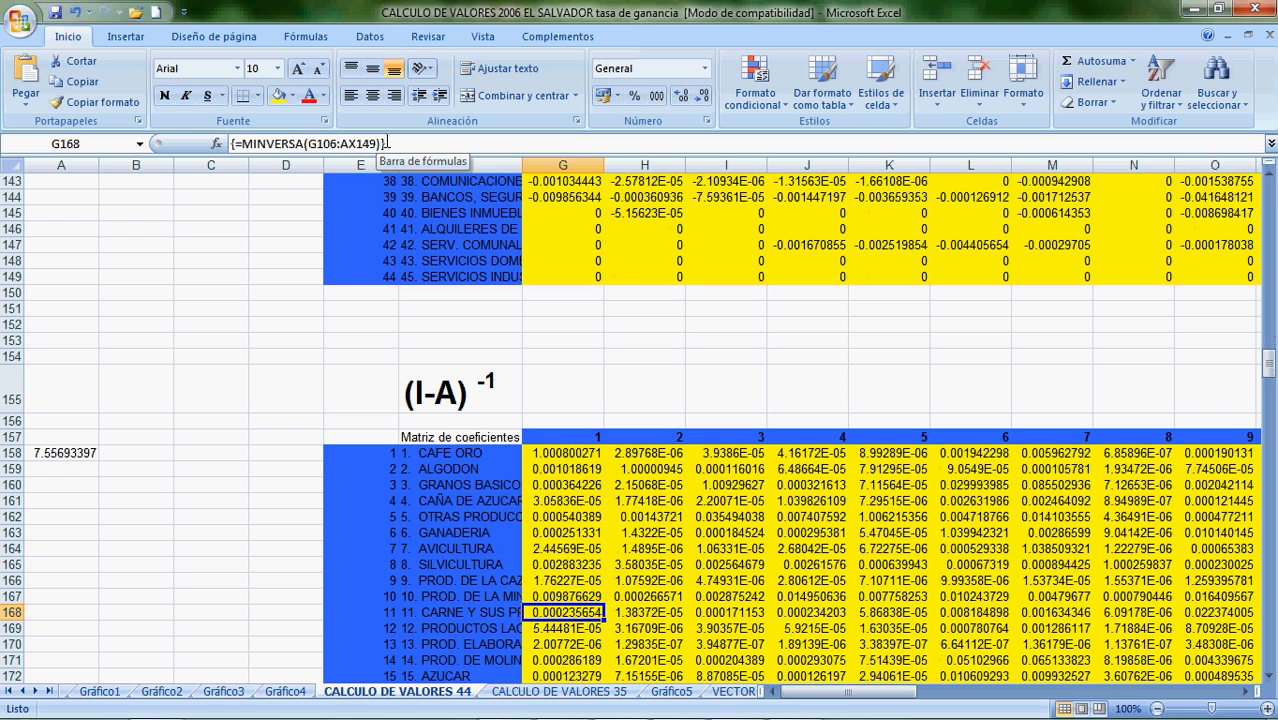
{"action": "key", "text": "Up"}
{"action": "key", "text": "Up"}
{"action": "key", "text": "Up"}
{"action": "key", "text": "Up"}
{"action": "key", "text": "Up"}
{"action": "key", "text": "Up"}
{"action": "key", "text": "Up"}
{"action": "key", "text": "Up"}
{"action": "key", "text": "Up"}
{"action": "key", "text": "Up"}
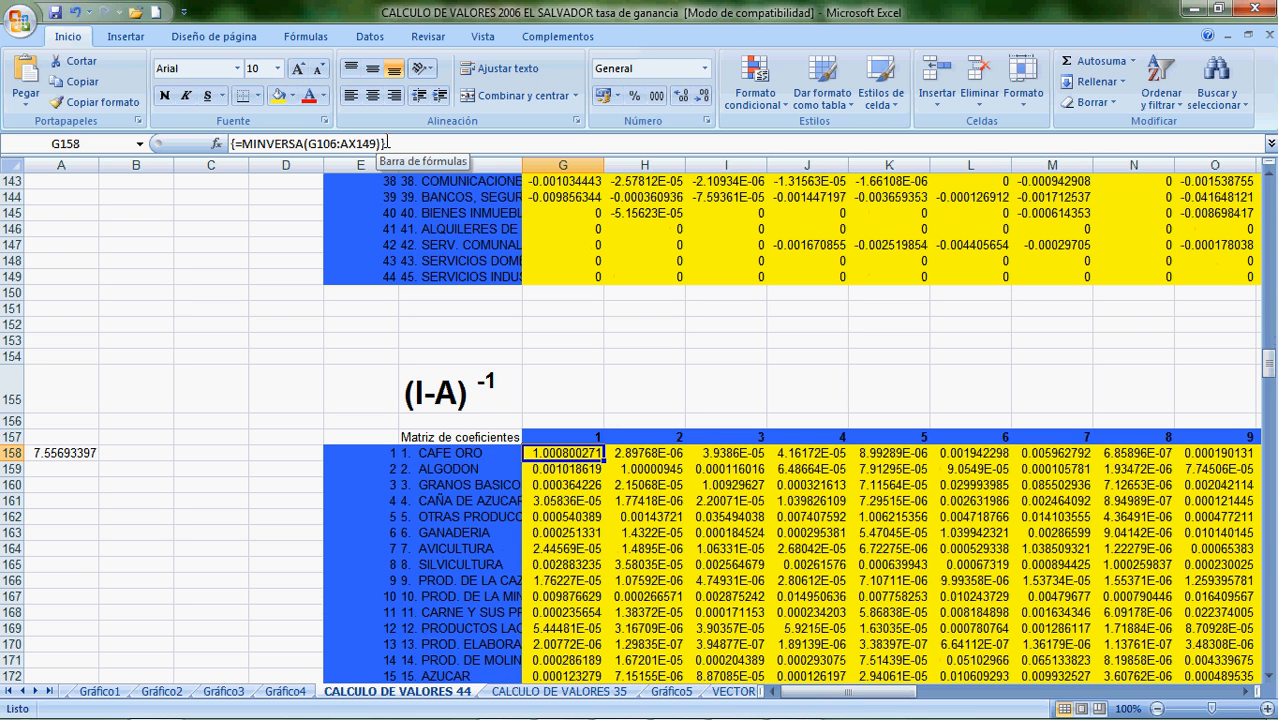
Clear the contents of the whole (I-A)^-1 matrix, G158:AX201, leaving its sector labels and column numbers in place.
{"action": "key", "text": "shift+Down"}
{"action": "key", "text": "shift+Down"}
{"action": "key", "text": "shift+Down"}
{"action": "key", "text": "shift+Down"}
{"action": "key", "text": "shift+Down"}
{"action": "key", "text": "shift+Down"}
{"action": "key", "text": "shift+Down"}
{"action": "key", "text": "shift+Down"}
{"action": "key", "text": "shift+Down"}
{"action": "key", "text": "shift+Down"}
{"action": "key", "text": "shift+Down"}
{"action": "key", "text": "shift+Down"}
{"action": "key", "text": "shift+Down"}
{"action": "key", "text": "shift+Down"}
{"action": "key", "text": "shift+Down"}
{"action": "key", "text": "shift+Down"}
{"action": "key", "text": "shift+Down"}
{"action": "key", "text": "shift+Down"}
{"action": "key", "text": "shift+Down"}
{"action": "key", "text": "shift+Down"}
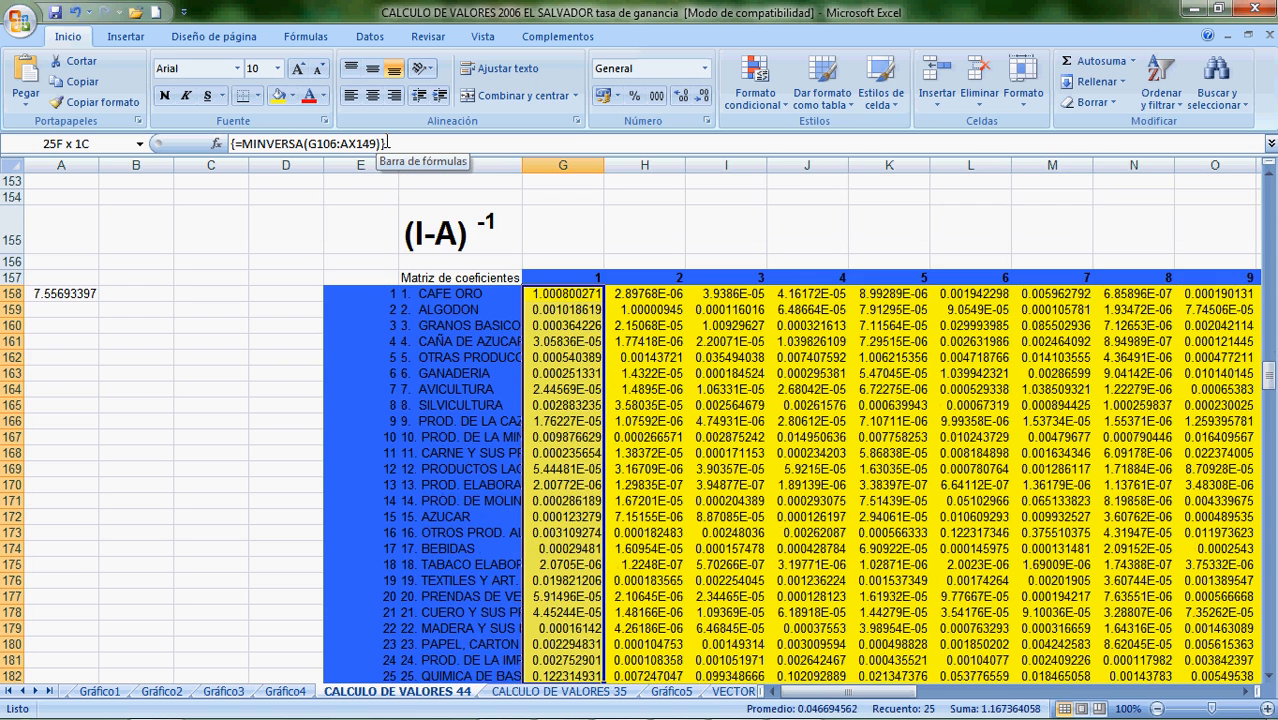
{"action": "key", "text": "shift+Down"}
{"action": "key", "text": "shift+Down"}
{"action": "key", "text": "shift+Down"}
{"action": "key", "text": "shift+Down"}
{"action": "key", "text": "shift+Down"}
{"action": "key", "text": "shift+Down"}
{"action": "key", "text": "shift+Down"}
{"action": "key", "text": "shift+Down"}
{"action": "key", "text": "shift+Down"}
{"action": "key", "text": "shift+Down"}
{"action": "key", "text": "shift+Down"}
{"action": "key", "text": "shift+Down"}
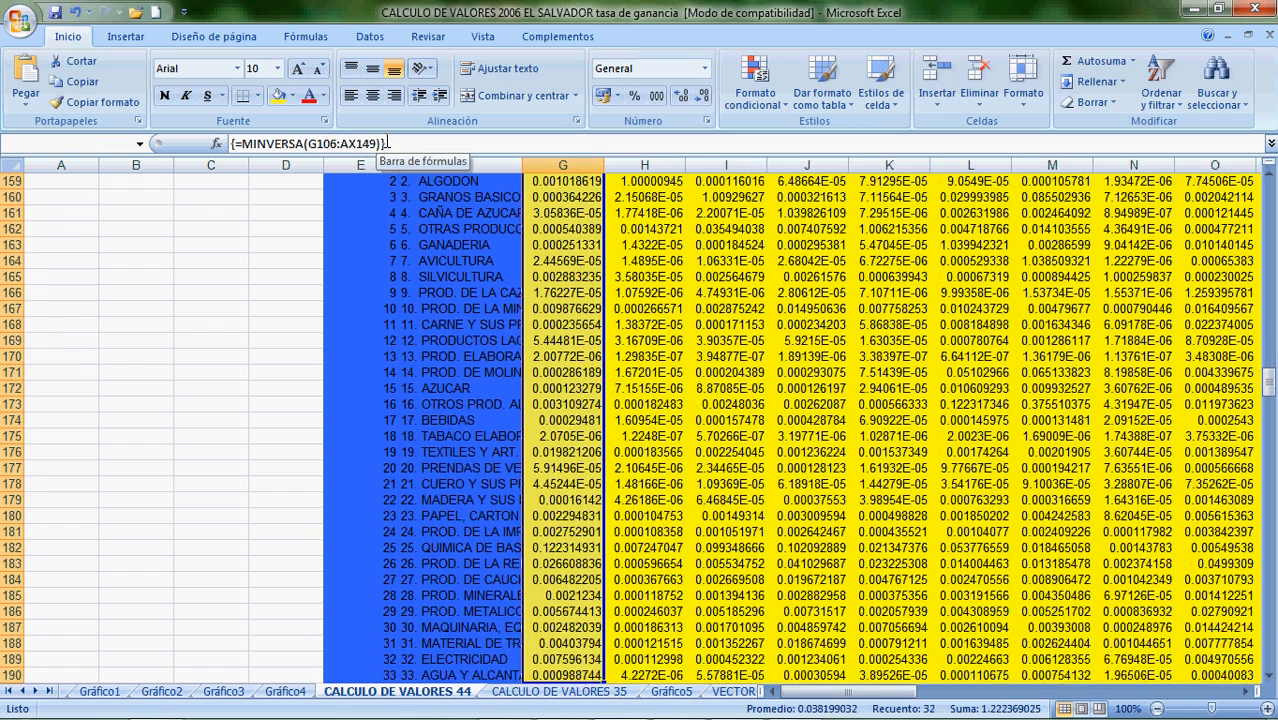
{"action": "key", "text": "shift+Down"}
{"action": "key", "text": "shift+Down"}
{"action": "key", "text": "shift+Down"}
{"action": "key", "text": "shift+Down"}
{"action": "key", "text": "shift+Down"}
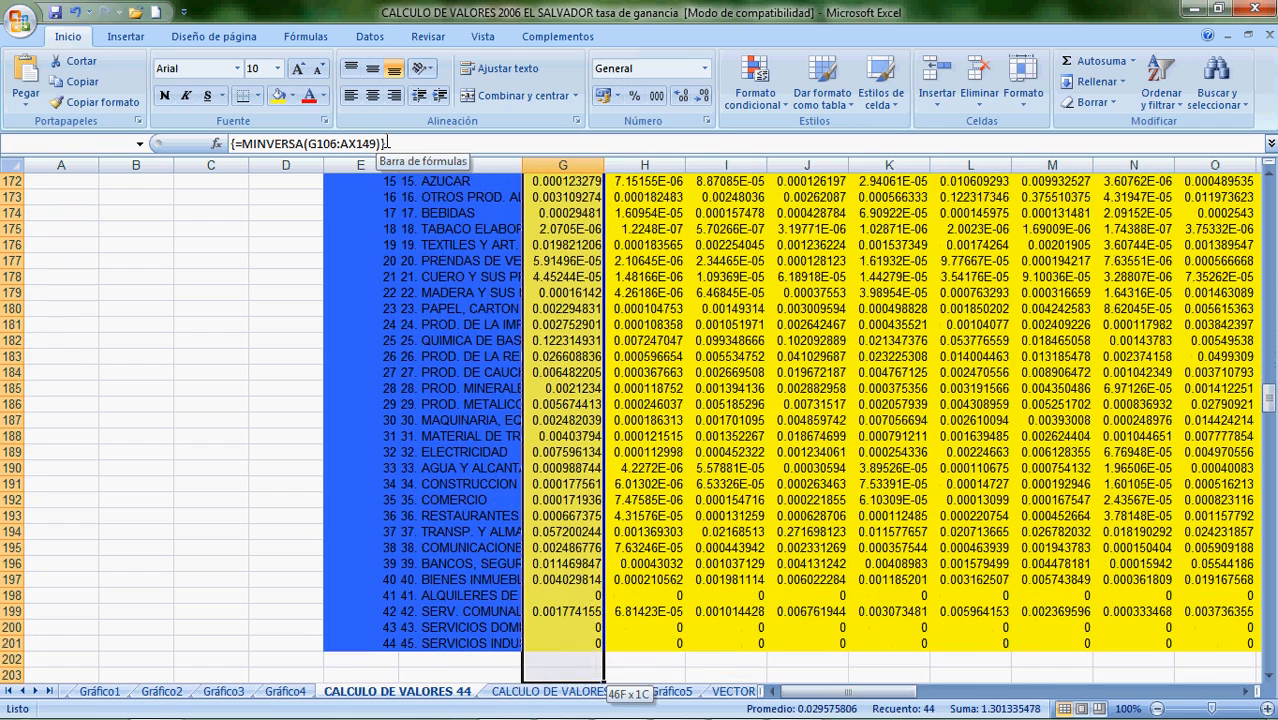
{"action": "key", "text": "shift+Right"}
{"action": "key", "text": "shift+Right"}
{"action": "key", "text": "shift+Right"}
{"action": "key", "text": "shift+Right"}
{"action": "key", "text": "shift+Right"}
{"action": "key", "text": "shift+Right"}
{"action": "key", "text": "shift+Right"}
{"action": "key", "text": "shift+Right"}
{"action": "key", "text": "shift+Right"}
{"action": "key", "text": "shift+Right"}
{"action": "key", "text": "shift+Right"}
{"action": "key", "text": "shift+Right"}
{"action": "key", "text": "shift+Right"}
{"action": "key", "text": "shift+Right"}
{"action": "key", "text": "shift+Right"}
{"action": "key", "text": "shift+Right"}
{"action": "key", "text": "shift+Right"}
{"action": "key", "text": "shift+Right"}
{"action": "key", "text": "shift+Right"}
{"action": "key", "text": "shift+Right"}
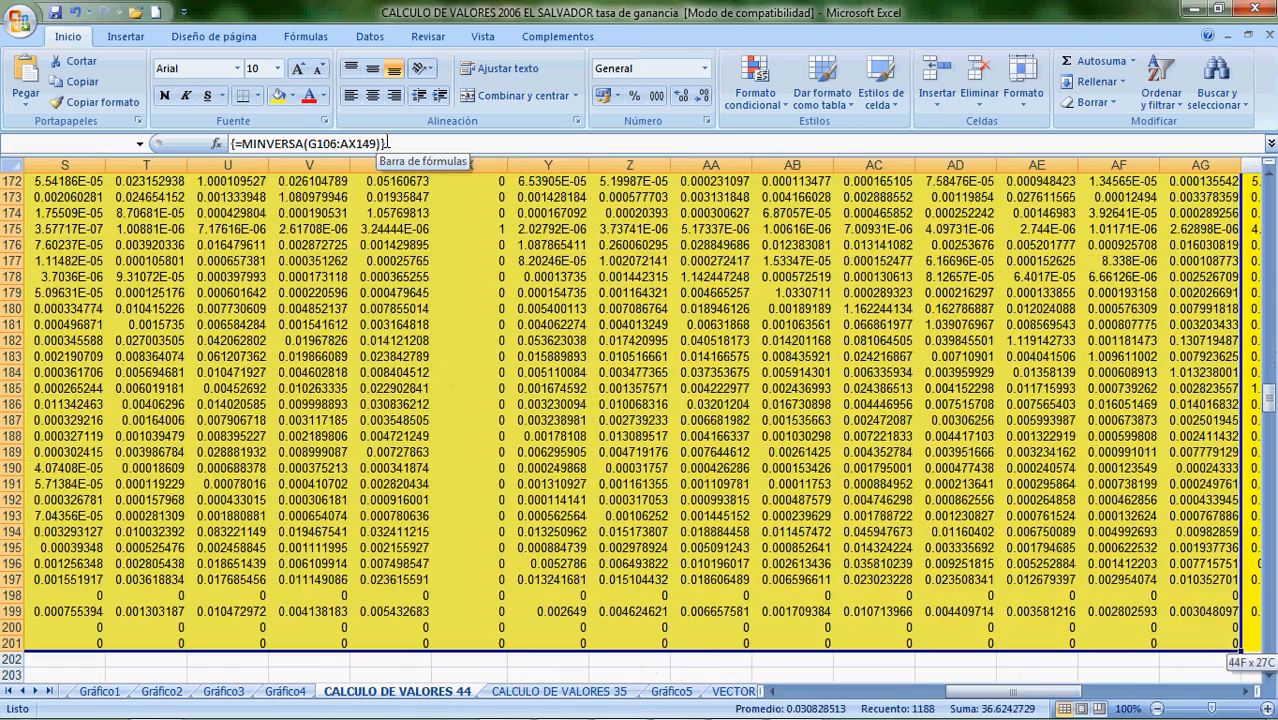
{"action": "key", "text": "shift+Right"}
{"action": "key", "text": "shift+Right"}
{"action": "key", "text": "shift+Right"}
{"action": "key", "text": "shift+Right"}
{"action": "key", "text": "shift+Right"}
{"action": "key", "text": "shift+Right"}
{"action": "key", "text": "shift+Right"}
{"action": "key", "text": "shift+Right"}
{"action": "key", "text": "shift+Right"}
{"action": "key", "text": "shift+Right"}
{"action": "key", "text": "shift+Right"}
{"action": "key", "text": "shift+Right"}
{"action": "key", "text": "shift+Right"}
{"action": "key", "text": "shift+Right"}
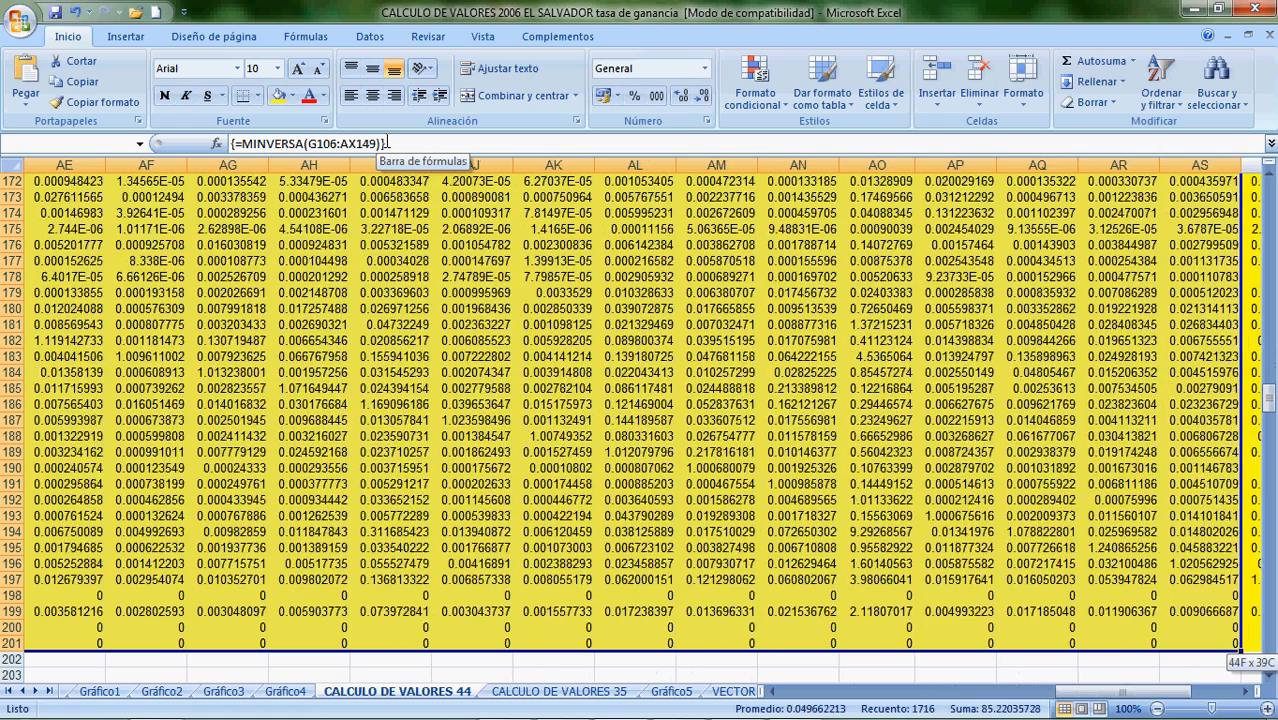
{"action": "key", "text": "shift+Right"}
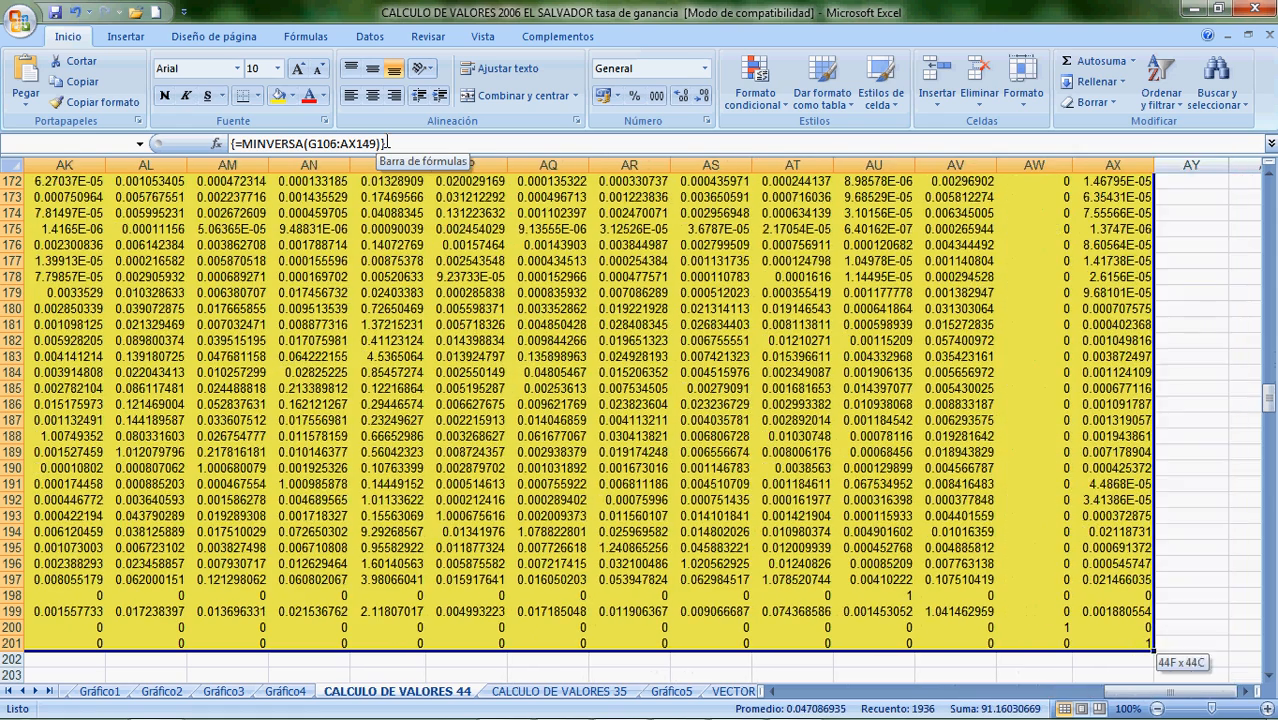
{"action": "key", "text": "Escape"}
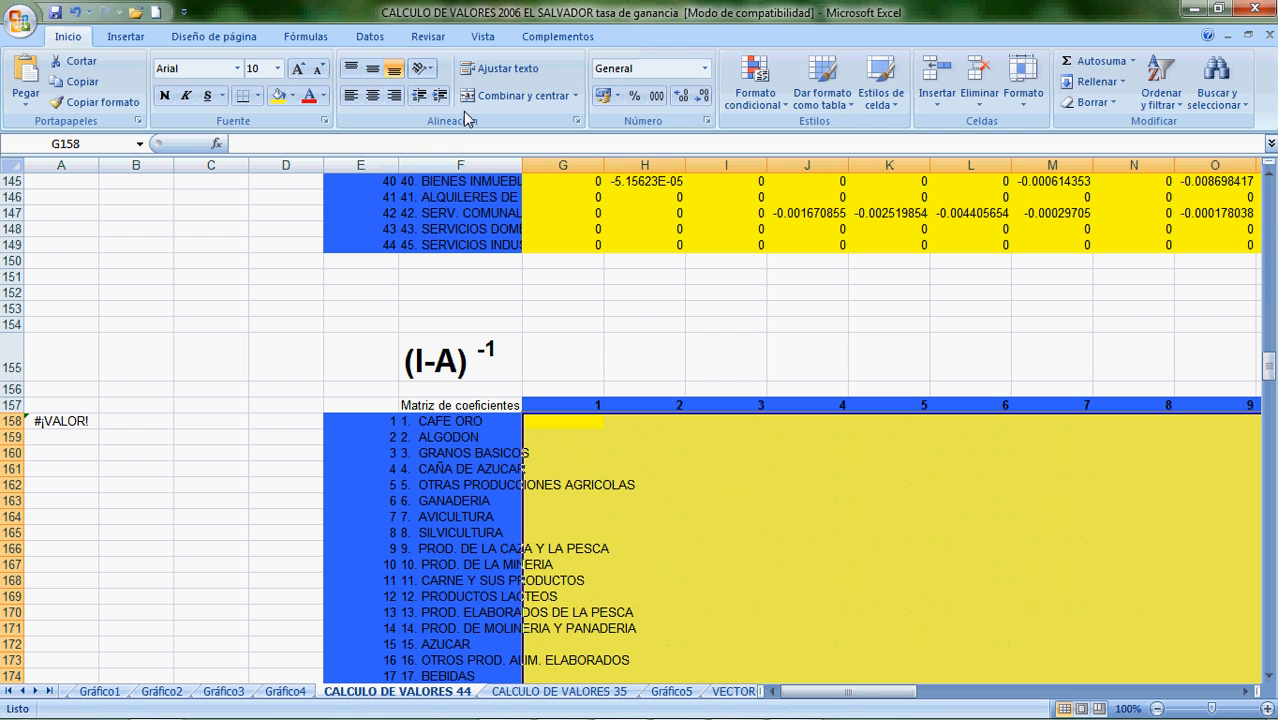
Select the emptied range G158:AX201 and insert the MINVERSA function from the Matemáticas y trigonométricas category.
{"action": "left_click", "coordinate": [560, 424]}
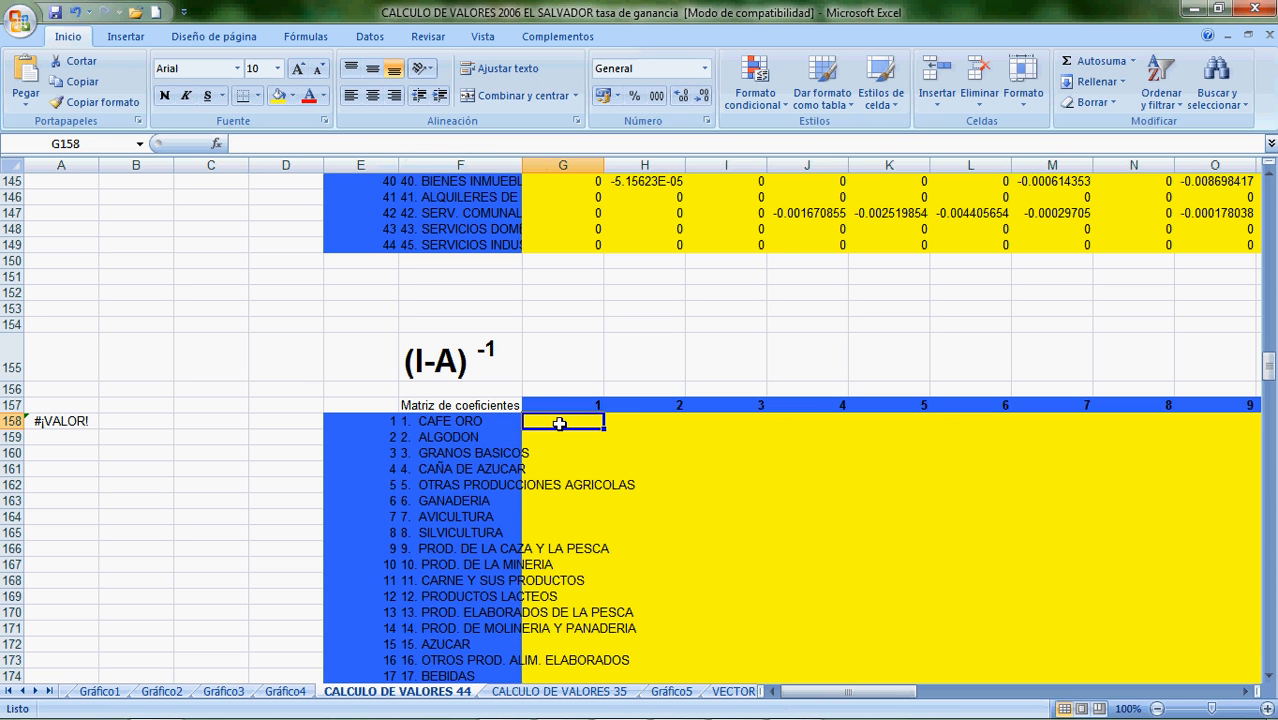
{"action": "left_click_drag", "start_coordinate": [560, 424], "coordinate": [1121, 652]}
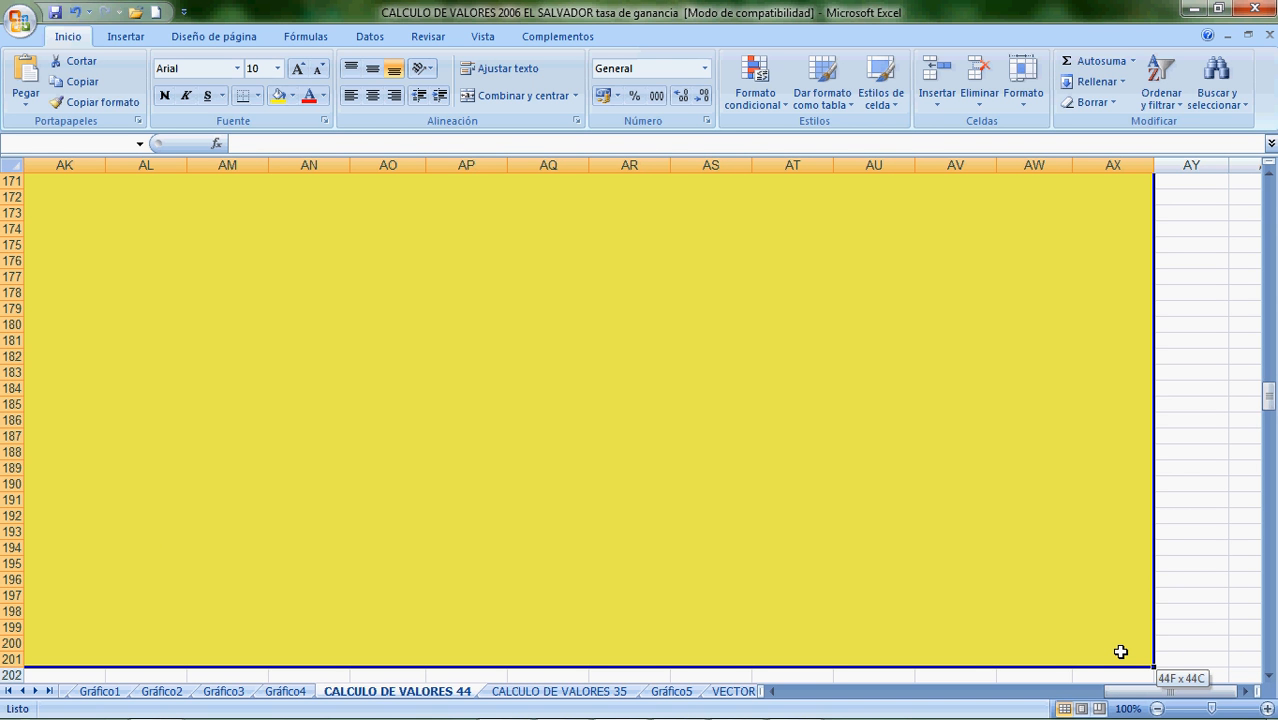
{"action": "left_click_drag", "start_coordinate": [1121, 652], "coordinate": [1121, 652]}
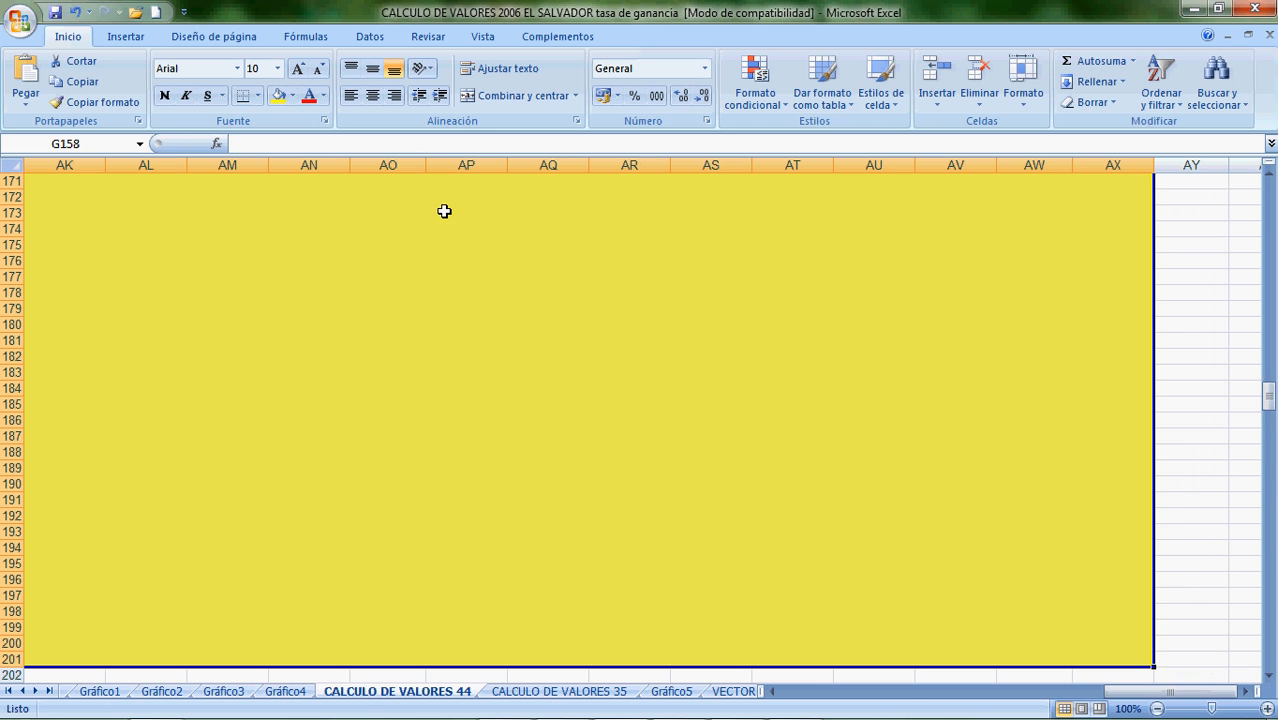
{"action": "left_click", "coordinate": [218, 144]}
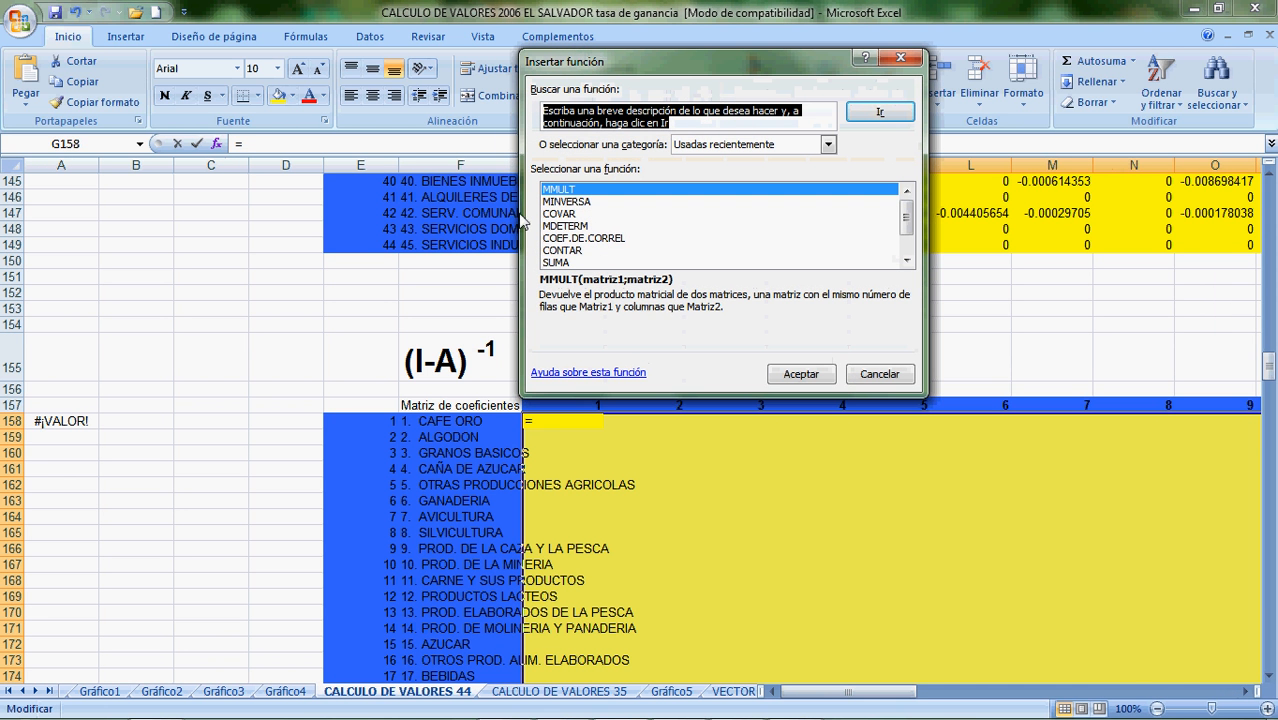
{"action": "left_click", "coordinate": [589, 203]}
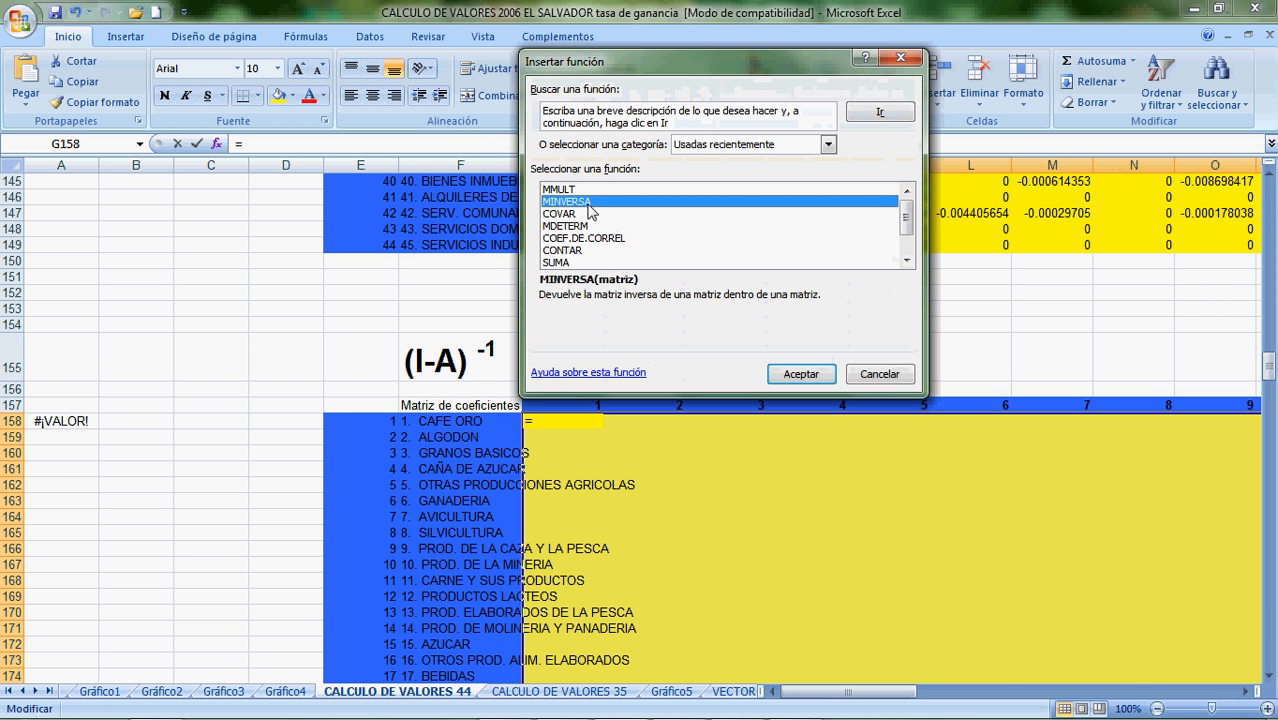
{"action": "left_click", "coordinate": [772, 147]}
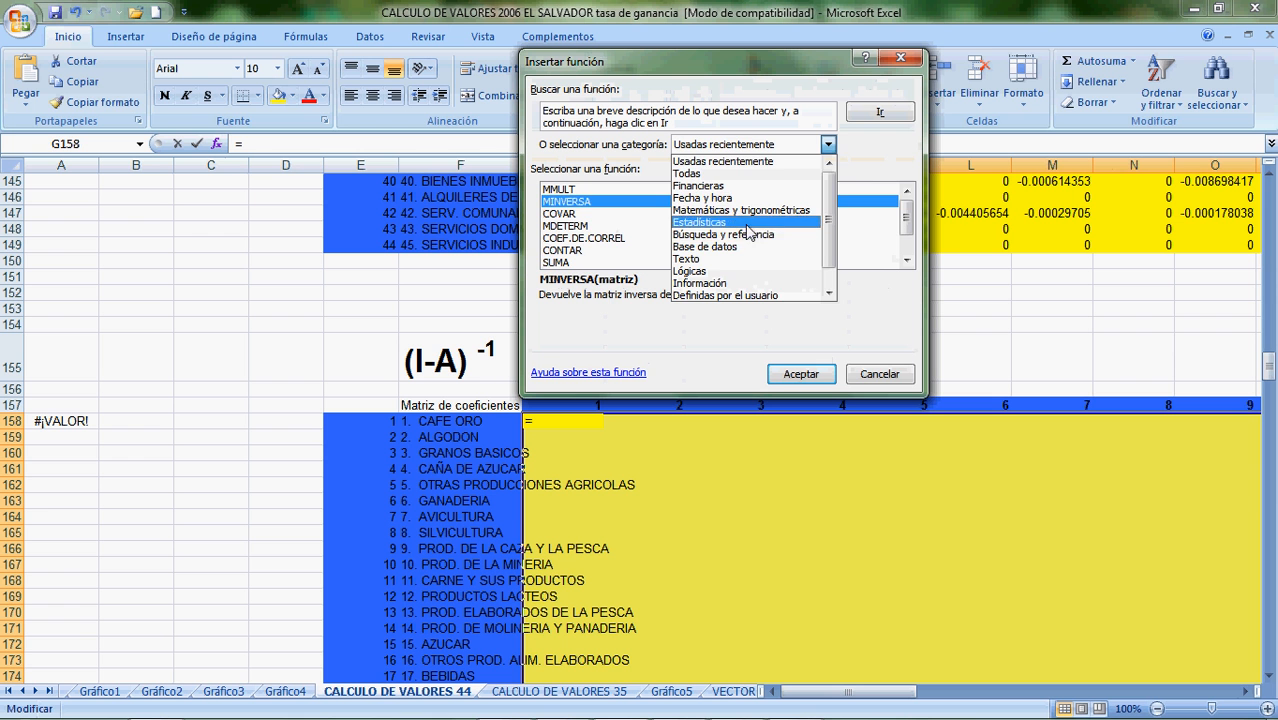
{"action": "left_click", "coordinate": [746, 211]}
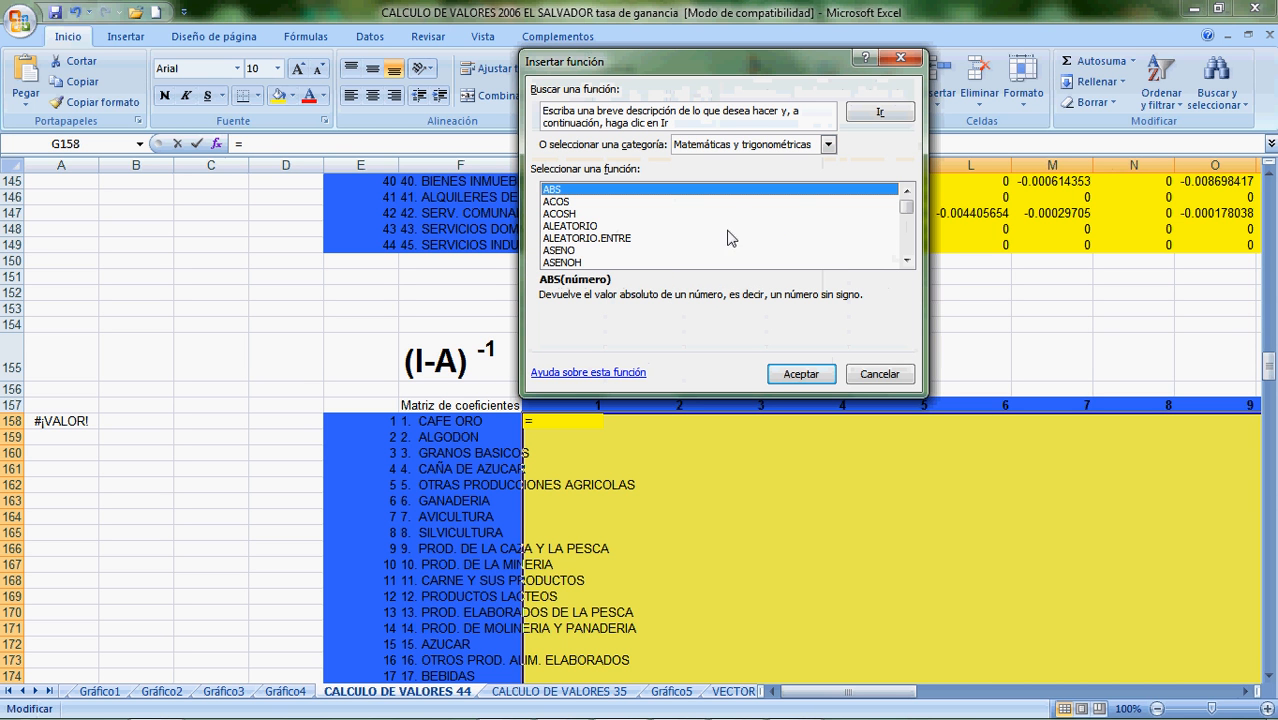
{"action": "left_click", "coordinate": [907, 259]}
{"action": "left_click", "coordinate": [907, 259]}
{"action": "left_click_drag", "start_coordinate": [907, 259], "coordinate": [903, 255]}
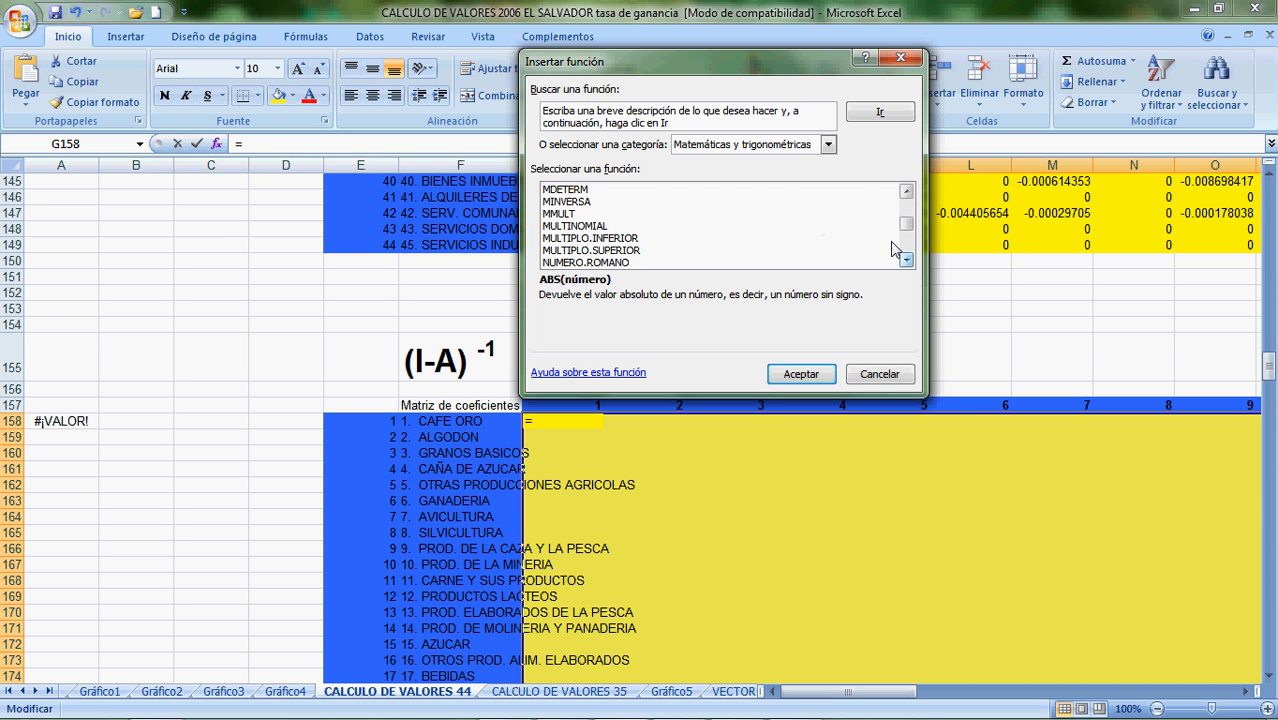
{"action": "left_click", "coordinate": [555, 203]}
{"action": "left_click", "coordinate": [801, 374]}
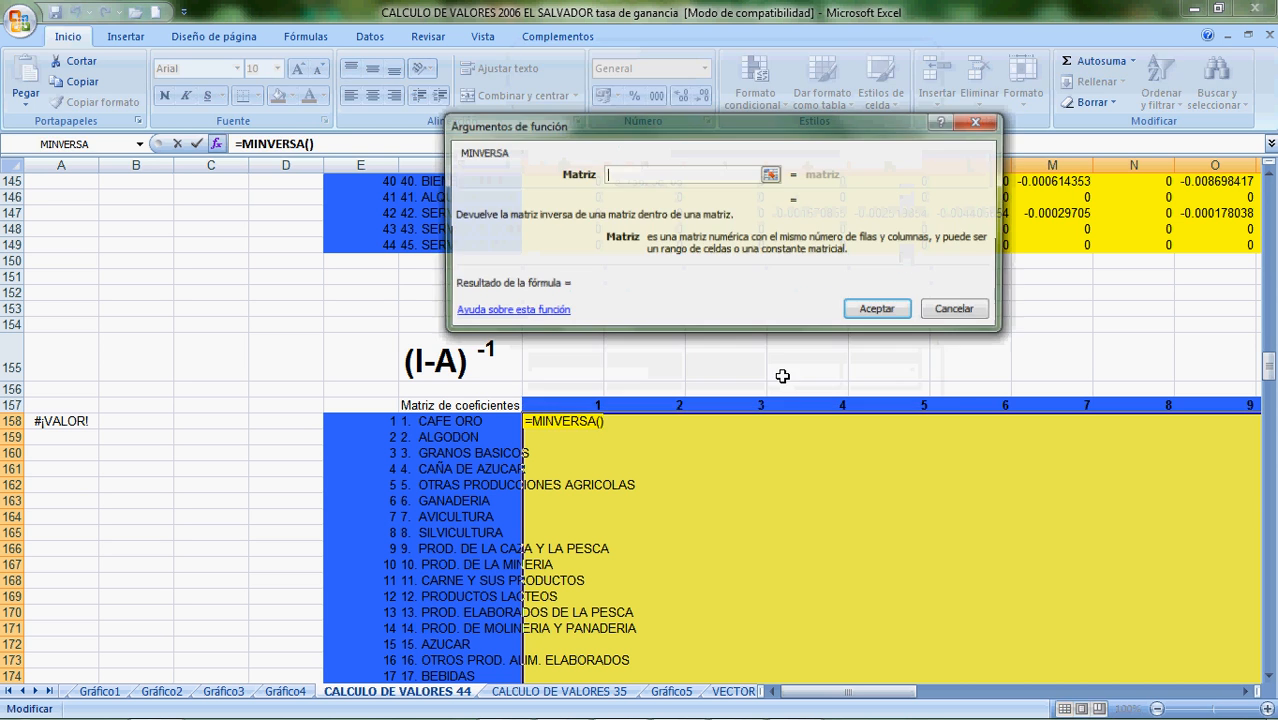
Set the MINVERSA matrix argument to the I-A matrix, G106:AX149, and enter it as an array formula across the selected range.
{"action": "left_click", "coordinate": [770, 179]}
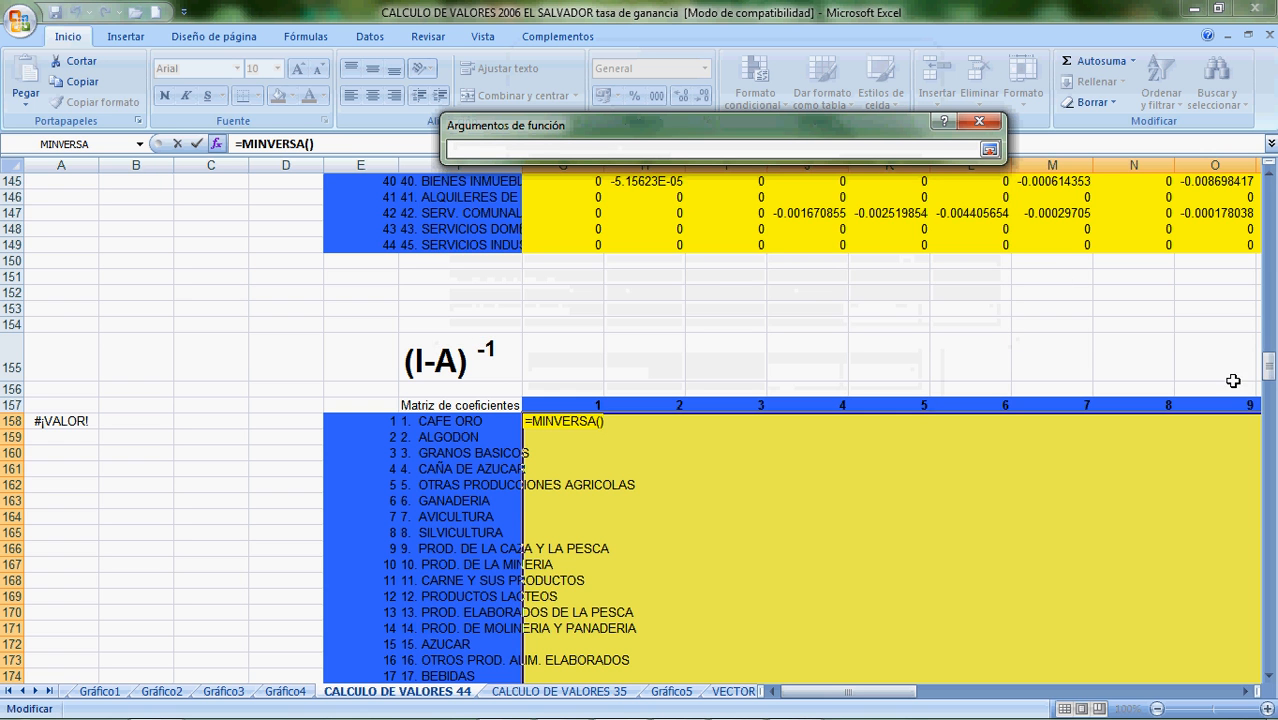
{"action": "left_click_drag", "start_coordinate": [1268, 366], "coordinate": [1270, 325]}
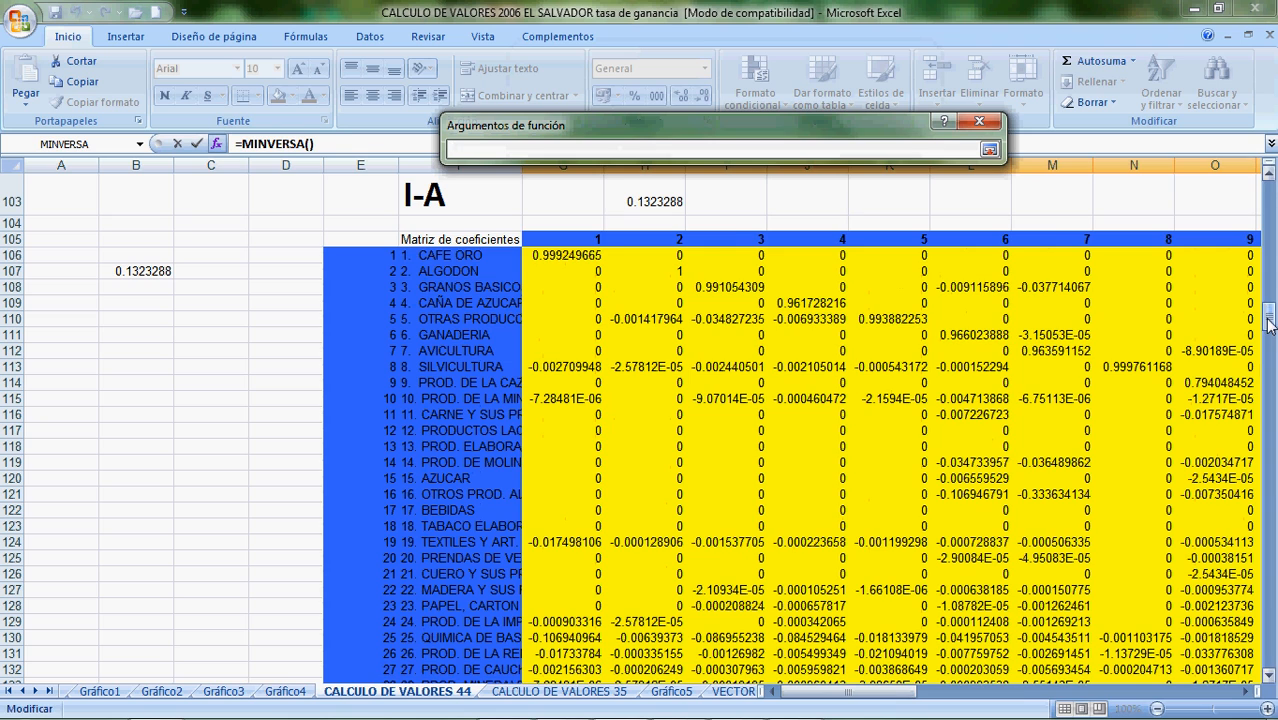
{"action": "left_click_drag", "start_coordinate": [565, 255], "coordinate": [1137, 623]}
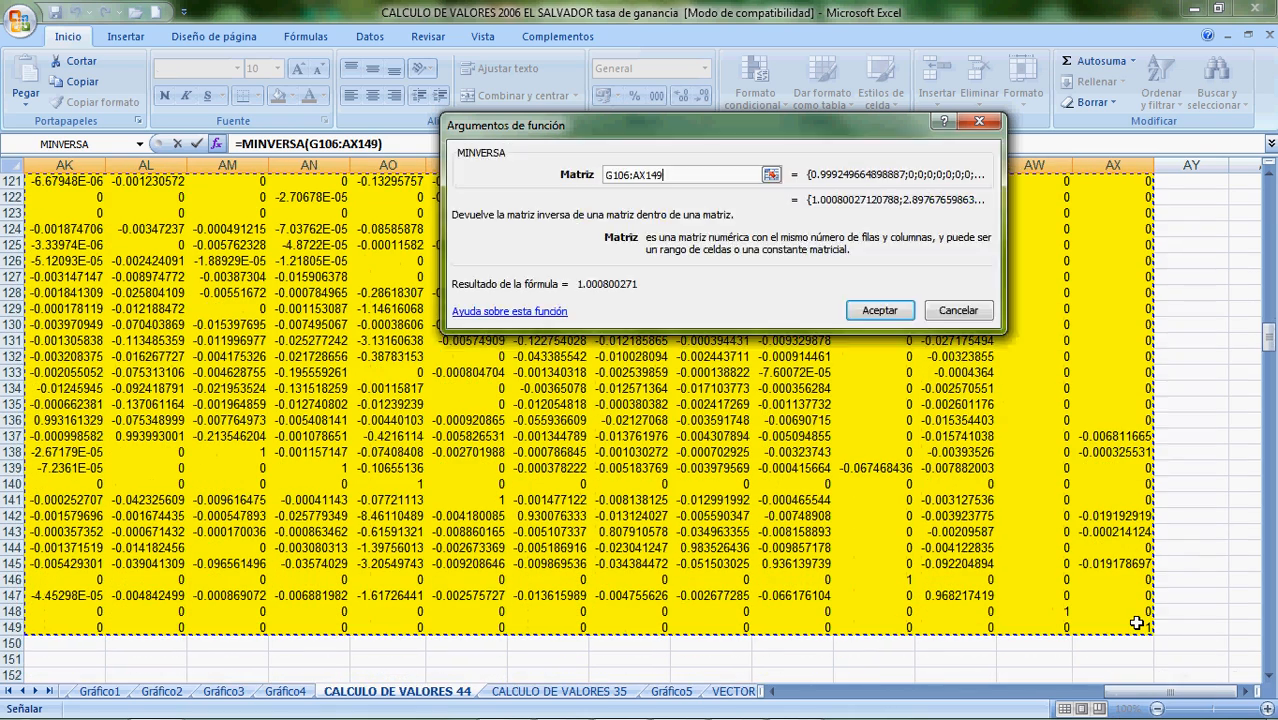
{"action": "left_click", "coordinate": [867, 313]}
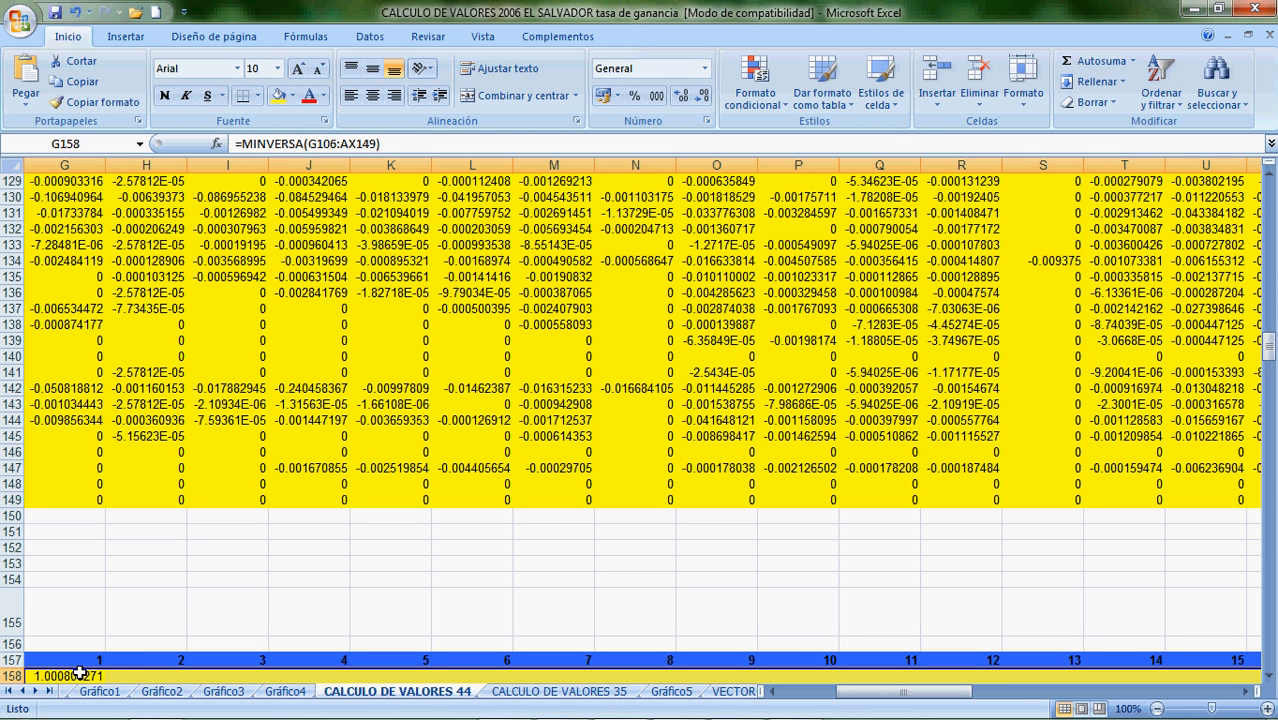
{"action": "left_click", "coordinate": [237, 146]}
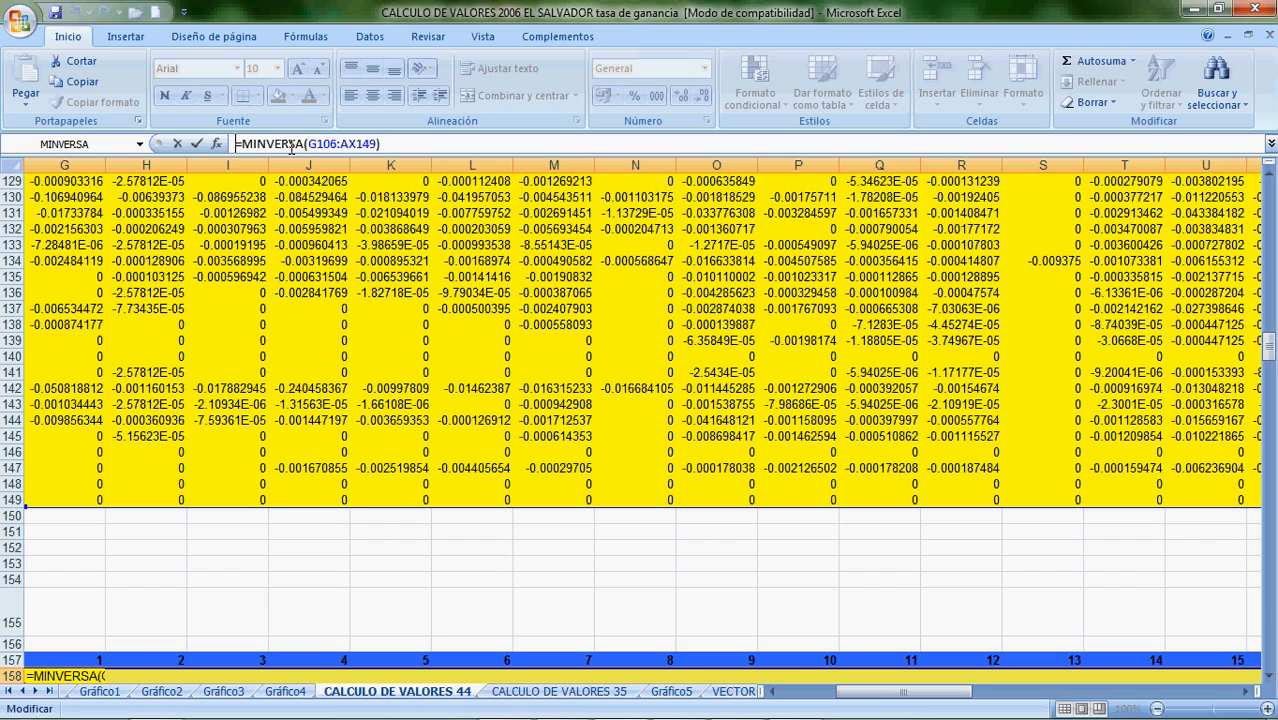
{"action": "key", "text": "ctrl+shift+Return"}
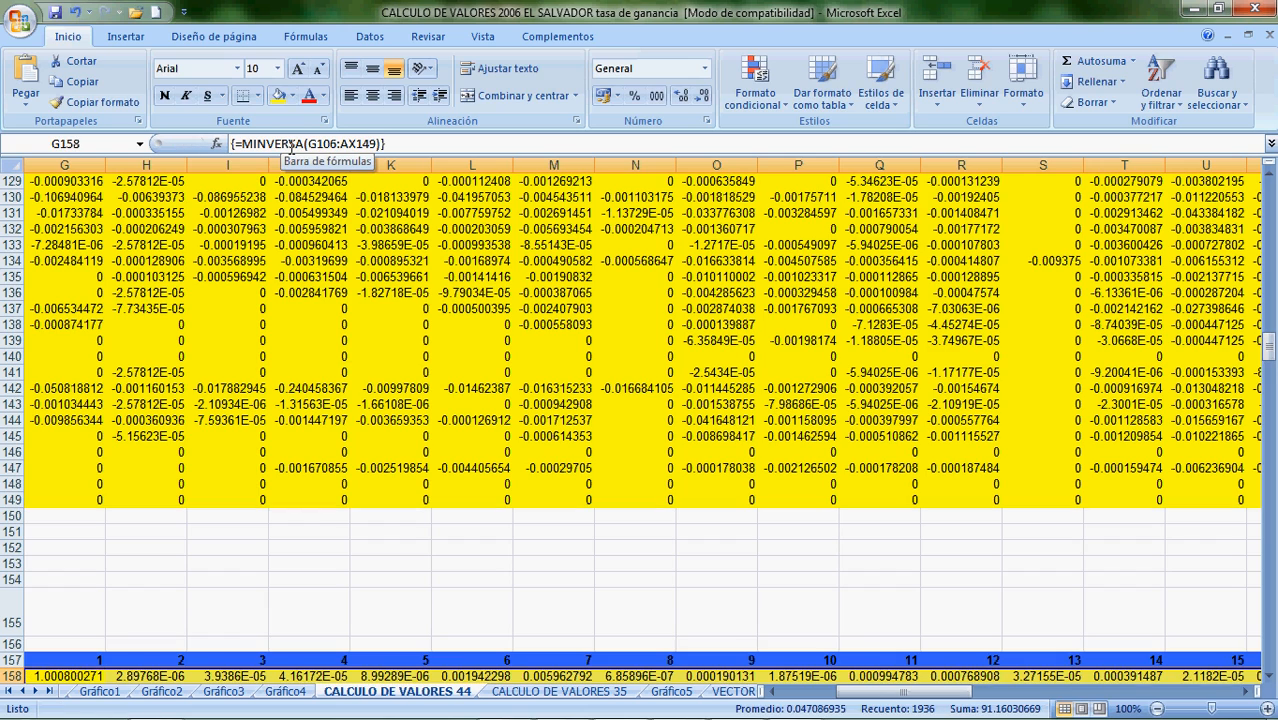
Examine the refilled (I-A)^-1 matrix down its first column, from G158 to G191.
{"action": "key", "text": "Down"}
{"action": "key", "text": "Down"}
{"action": "key", "text": "Down"}
{"action": "key", "text": "Down"}
{"action": "key", "text": "Down"}
{"action": "key", "text": "Down"}
{"action": "key", "text": "Down"}
{"action": "key", "text": "Down"}
{"action": "key", "text": "Down"}
{"action": "key", "text": "Down"}
{"action": "key", "text": "Down"}
{"action": "key", "text": "Down"}
{"action": "key", "text": "Down"}
{"action": "key", "text": "Down"}
{"action": "key", "text": "Down"}
{"action": "key", "text": "Down"}
{"action": "key", "text": "Down"}
{"action": "key", "text": "Down"}
{"action": "key", "text": "Down"}
{"action": "key", "text": "Down"}
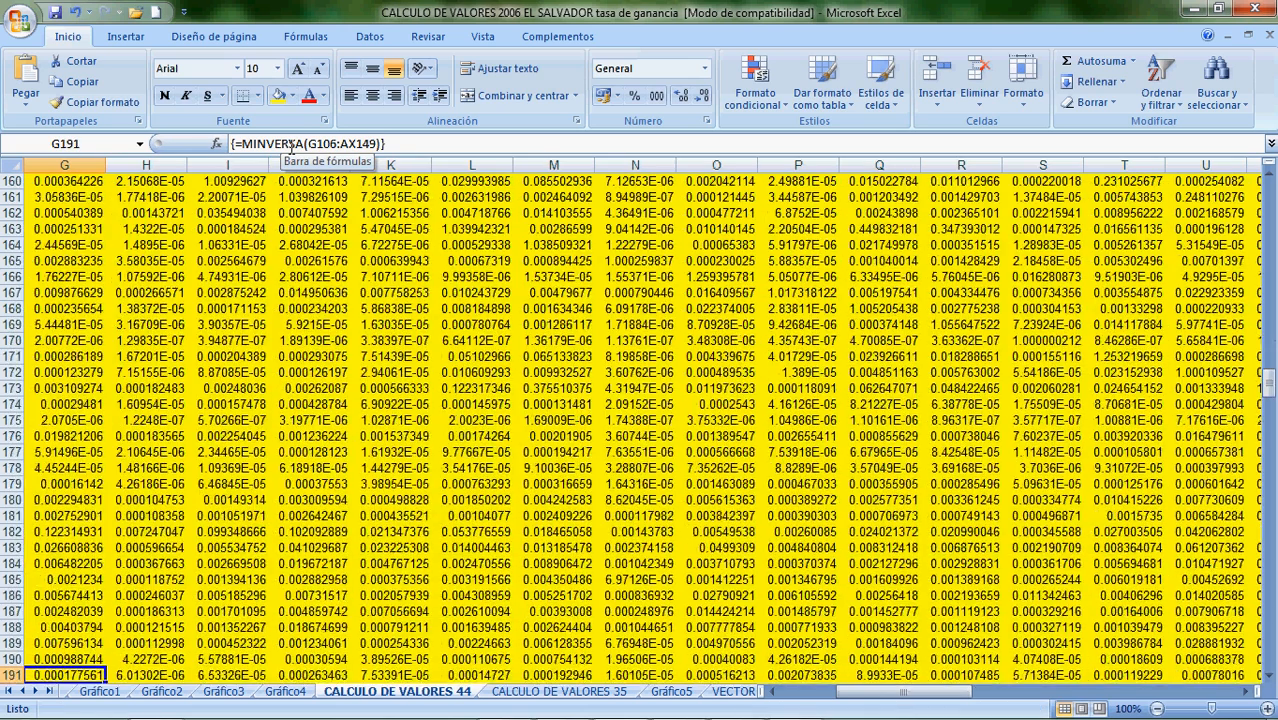
Review the (I-A)^-1 sector labels in column F from row 191 back up to the matrix heading in F155.
{"action": "key", "text": "Left"}
{"action": "key", "text": "Up"}
{"action": "key", "text": "Up"}
{"action": "key", "text": "Up"}
{"action": "key", "text": "Up"}
{"action": "key", "text": "Up"}
{"action": "key", "text": "Up"}
{"action": "key", "text": "Up"}
{"action": "key", "text": "Up"}
{"action": "key", "text": "Up"}
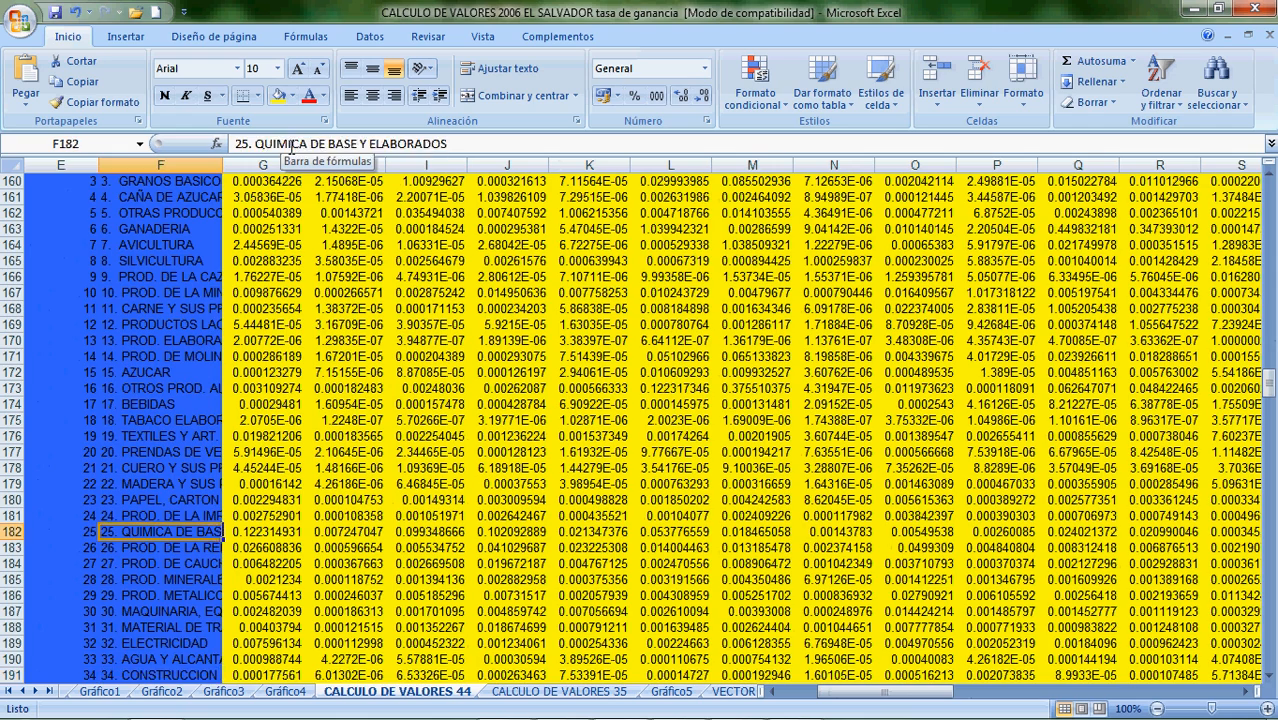
{"action": "key", "text": "Up"}
{"action": "key", "text": "Up"}
{"action": "key", "text": "Up"}
{"action": "key", "text": "Up"}
{"action": "key", "text": "Up"}
{"action": "key", "text": "Up"}
{"action": "key", "text": "Up"}
{"action": "key", "text": "Up"}
{"action": "key", "text": "Up"}
{"action": "key", "text": "Up"}
{"action": "key", "text": "Up"}
{"action": "key", "text": "Up"}
{"action": "key", "text": "Up"}
{"action": "key", "text": "Up"}
{"action": "key", "text": "Up"}
{"action": "key", "text": "Up"}
{"action": "key", "text": "Up"}
{"action": "key", "text": "Up"}
{"action": "key", "text": "Up"}
{"action": "key", "text": "Up"}
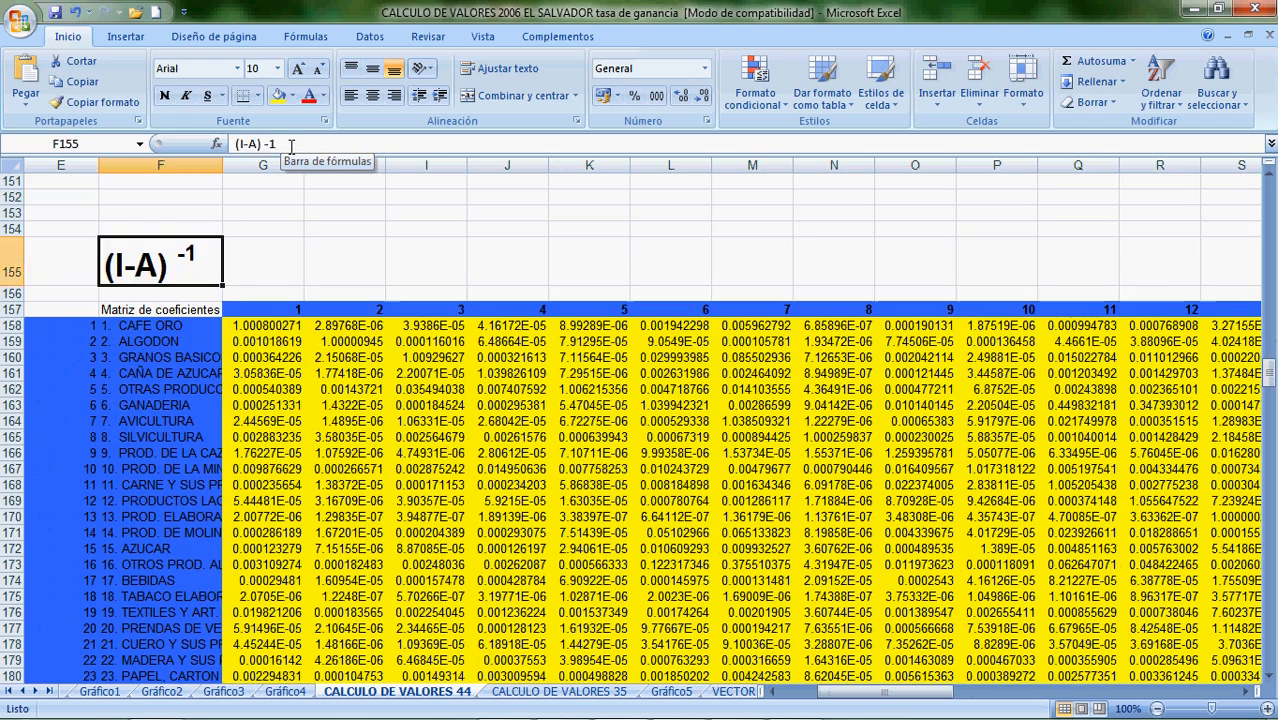
Examine the (I-A)^-1 matrix down its first column from the heading to its last row, 201.
{"action": "key", "text": "Right"}
{"action": "key", "text": "Down"}
{"action": "key", "text": "Down"}
{"action": "key", "text": "Down"}
{"action": "key", "text": "Down"}
{"action": "key", "text": "Down"}
{"action": "key", "text": "Down"}
{"action": "key", "text": "Down"}
{"action": "key", "text": "Down"}
{"action": "key", "text": "Down"}
{"action": "key", "text": "Down"}
{"action": "key", "text": "Down"}
{"action": "key", "text": "Down"}
{"action": "key", "text": "Down"}
{"action": "key", "text": "Down"}
{"action": "key", "text": "Down"}
{"action": "key", "text": "Down"}
{"action": "key", "text": "Down"}
{"action": "key", "text": "Down"}
{"action": "key", "text": "Down"}
{"action": "key", "text": "Down"}
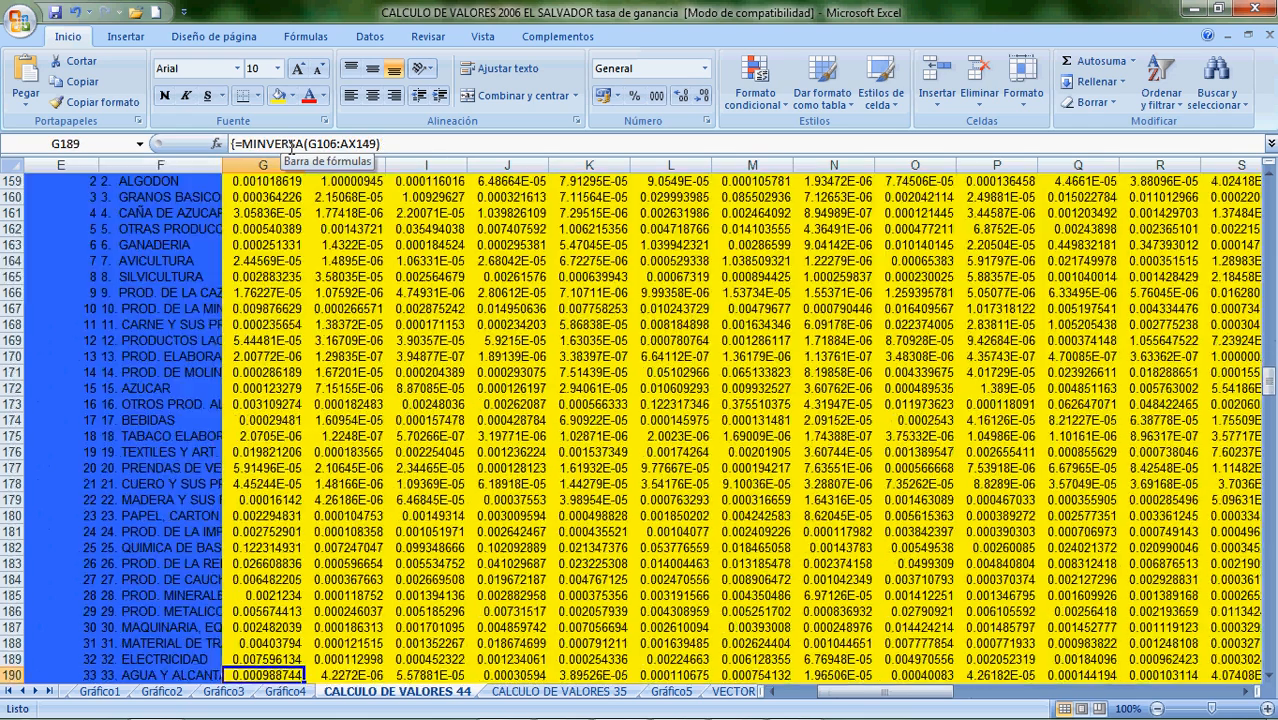
{"action": "key", "text": "Down"}
{"action": "key", "text": "Down"}
{"action": "key", "text": "Down"}
{"action": "key", "text": "Down"}
{"action": "key", "text": "Down"}
{"action": "key", "text": "Down"}
{"action": "key", "text": "Down"}
{"action": "key", "text": "Down"}
{"action": "key", "text": "Down"}
{"action": "key", "text": "Down"}
{"action": "key", "text": "Down"}
{"action": "key", "text": "Down"}
{"action": "key", "text": "Down"}
{"action": "key", "text": "Down"}
{"action": "key", "text": "Down"}
{"action": "key", "text": "Down"}
{"action": "key", "text": "Down"}
{"action": "key", "text": "Up"}
{"action": "key", "text": "Up"}
{"action": "key", "text": "Up"}
{"action": "key", "text": "Up"}
{"action": "key", "text": "Up"}
{"action": "key", "text": "Up"}
{"action": "key", "text": "Right"}
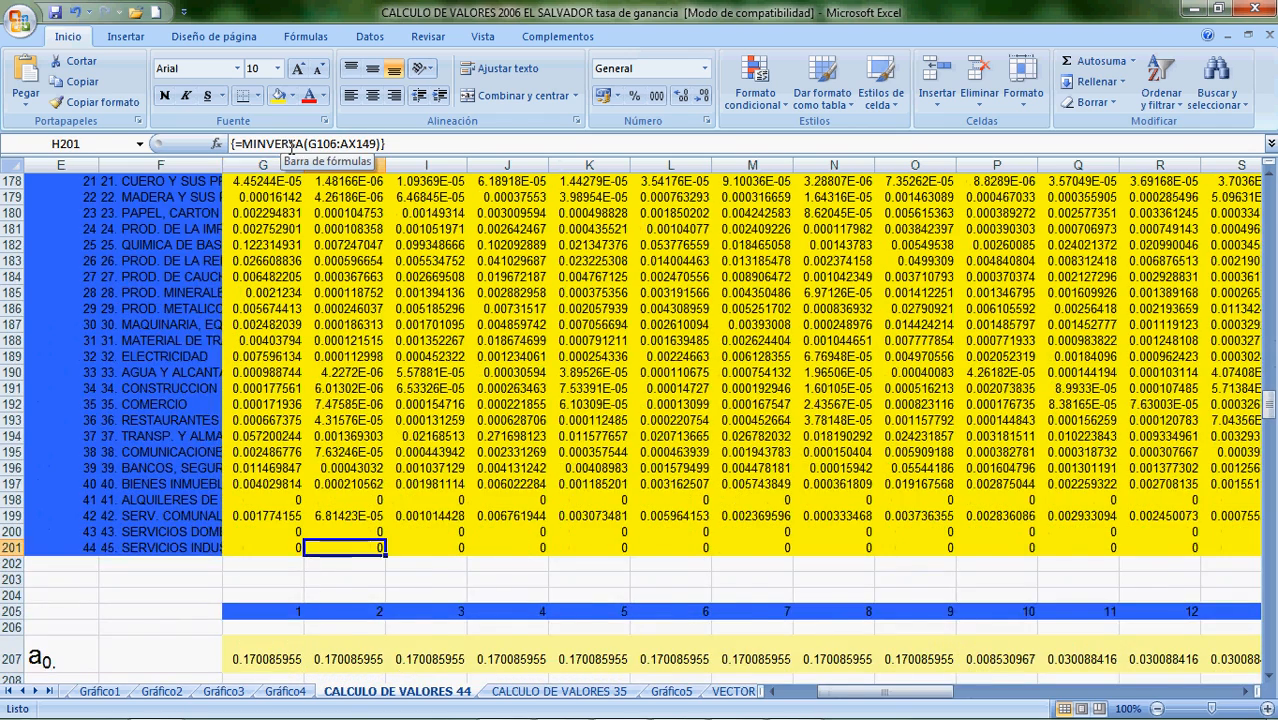
Review row 201 of the inverse matrix across to its last column, AX, and back to the start of the sheet.
{"action": "key", "text": "Right"}
{"action": "key", "text": "Right"}
{"action": "key", "text": "Right"}
{"action": "key", "text": "Right"}
{"action": "key", "text": "Right"}
{"action": "key", "text": "Right"}
{"action": "key", "text": "Right"}
{"action": "key", "text": "Right"}
{"action": "key", "text": "Right"}
{"action": "key", "text": "Right"}
{"action": "key", "text": "Right"}
{"action": "key", "text": "Right"}
{"action": "key", "text": "Right"}
{"action": "key", "text": "Right"}
{"action": "key", "text": "Right"}
{"action": "key", "text": "Right"}
{"action": "key", "text": "Right"}
{"action": "key", "text": "Right"}
{"action": "key", "text": "Right"}
{"action": "key", "text": "Right"}
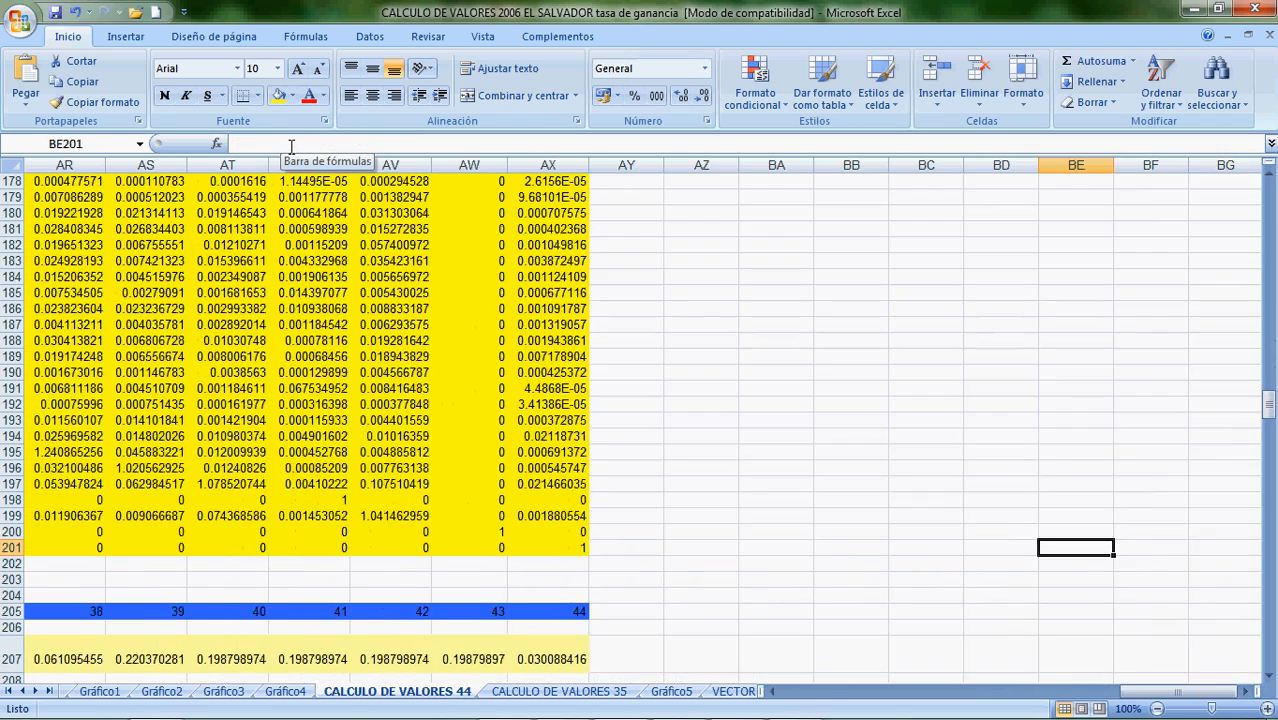
{"action": "key", "text": "Left"}
{"action": "key", "text": "Left"}
{"action": "key", "text": "Left"}
{"action": "key", "text": "Left"}
{"action": "key", "text": "Left"}
{"action": "key", "text": "Left"}
{"action": "key", "text": "Left"}
{"action": "key", "text": "Left"}
{"action": "key", "text": "Left"}
{"action": "key", "text": "Left"}
{"action": "key", "text": "Left"}
{"action": "key", "text": "Left"}
{"action": "key", "text": "Left"}
{"action": "key", "text": "Left"}
{"action": "key", "text": "Left"}
{"action": "key", "text": "Left"}
{"action": "key", "text": "Left"}
{"action": "key", "text": "Left"}
{"action": "key", "text": "Left"}
{"action": "key", "text": "Left"}
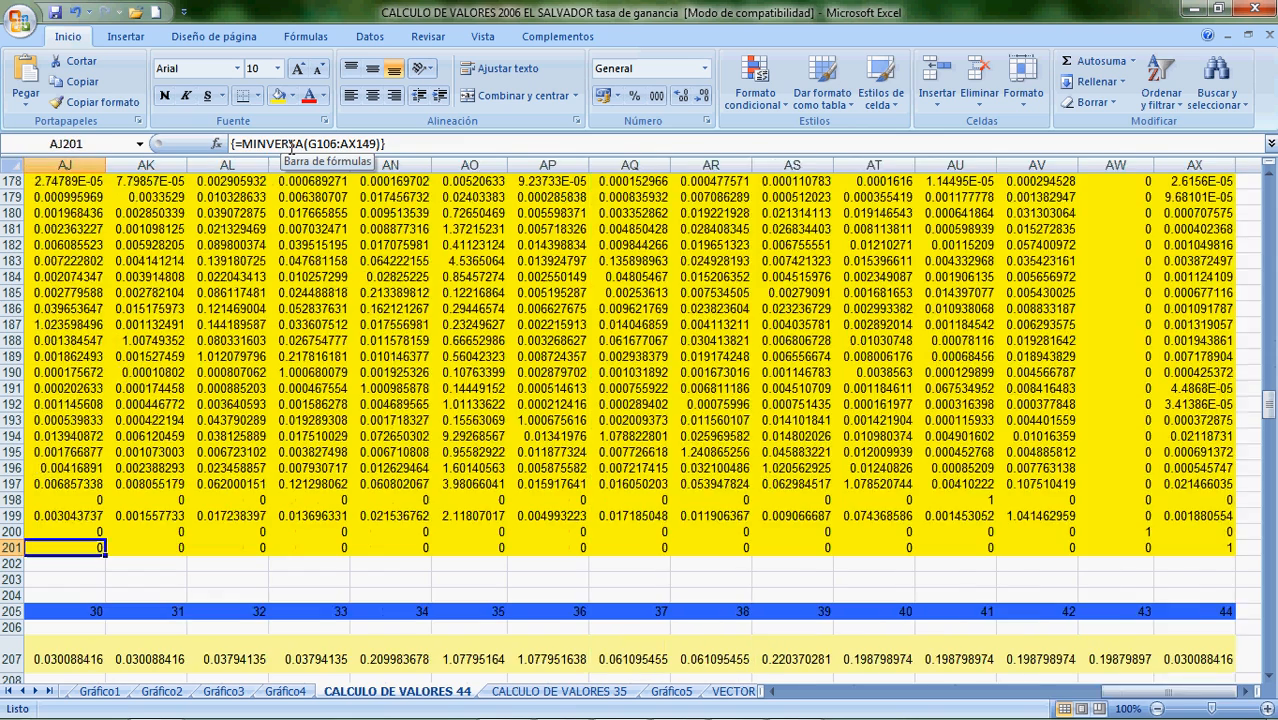
{"action": "key", "text": "Left"}
{"action": "key", "text": "Left"}
{"action": "key", "text": "Left"}
{"action": "key", "text": "Left"}
{"action": "key", "text": "Left"}
{"action": "key", "text": "Left"}
{"action": "key", "text": "Left"}
{"action": "key", "text": "Left"}
{"action": "key", "text": "Left"}
{"action": "key", "text": "Left"}
{"action": "key", "text": "Left"}
{"action": "key", "text": "Left"}
{"action": "key", "text": "Left"}
{"action": "key", "text": "Left"}
{"action": "key", "text": "Left"}
{"action": "key", "text": "Left"}
{"action": "key", "text": "Left"}
{"action": "key", "text": "Left"}
{"action": "key", "text": "Left"}
{"action": "key", "text": "Left"}
Look over the a0 and v0 vector rows below the inverse matrix and inspect the first a0 coefficient in G207.
{"action": "key", "text": "Down"}
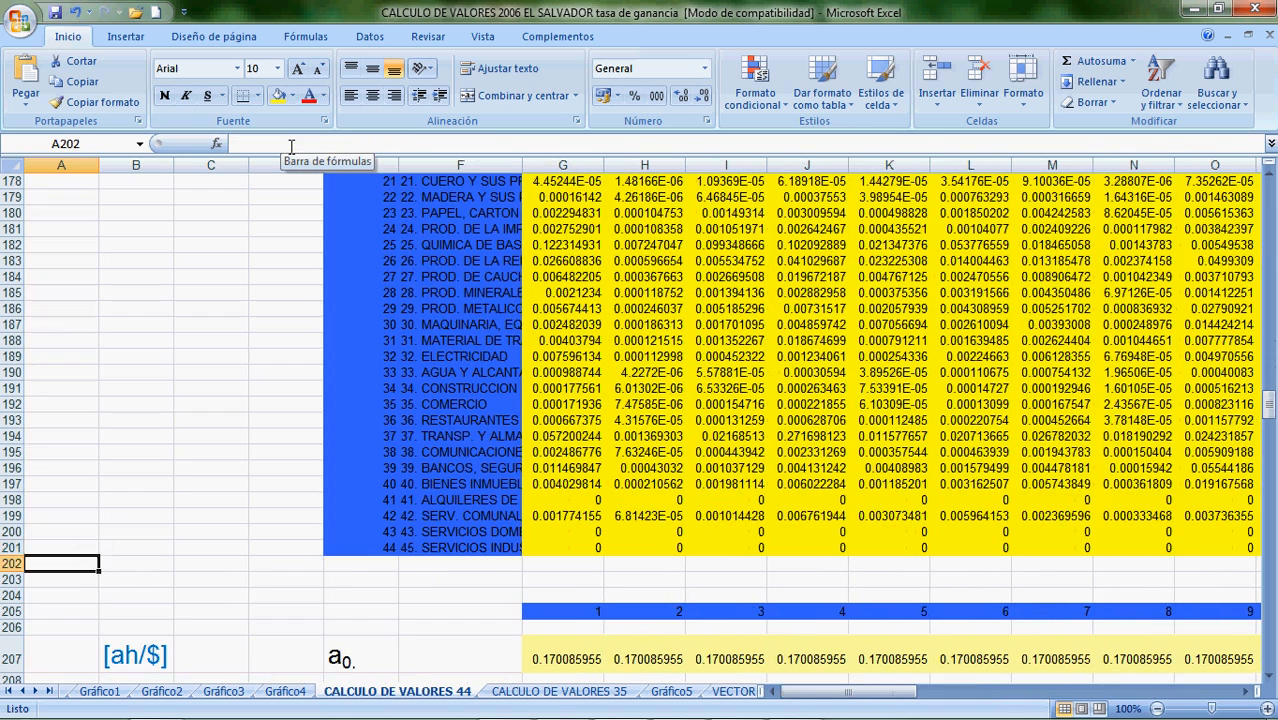
{"action": "key", "text": "Down"}
{"action": "key", "text": "Down"}
{"action": "key", "text": "Down"}
{"action": "key", "text": "Down"}
{"action": "key", "text": "Down"}
{"action": "key", "text": "Down"}
{"action": "key", "text": "Down"}
{"action": "key", "text": "Down"}
{"action": "key", "text": "Down"}
{"action": "key", "text": "Down"}
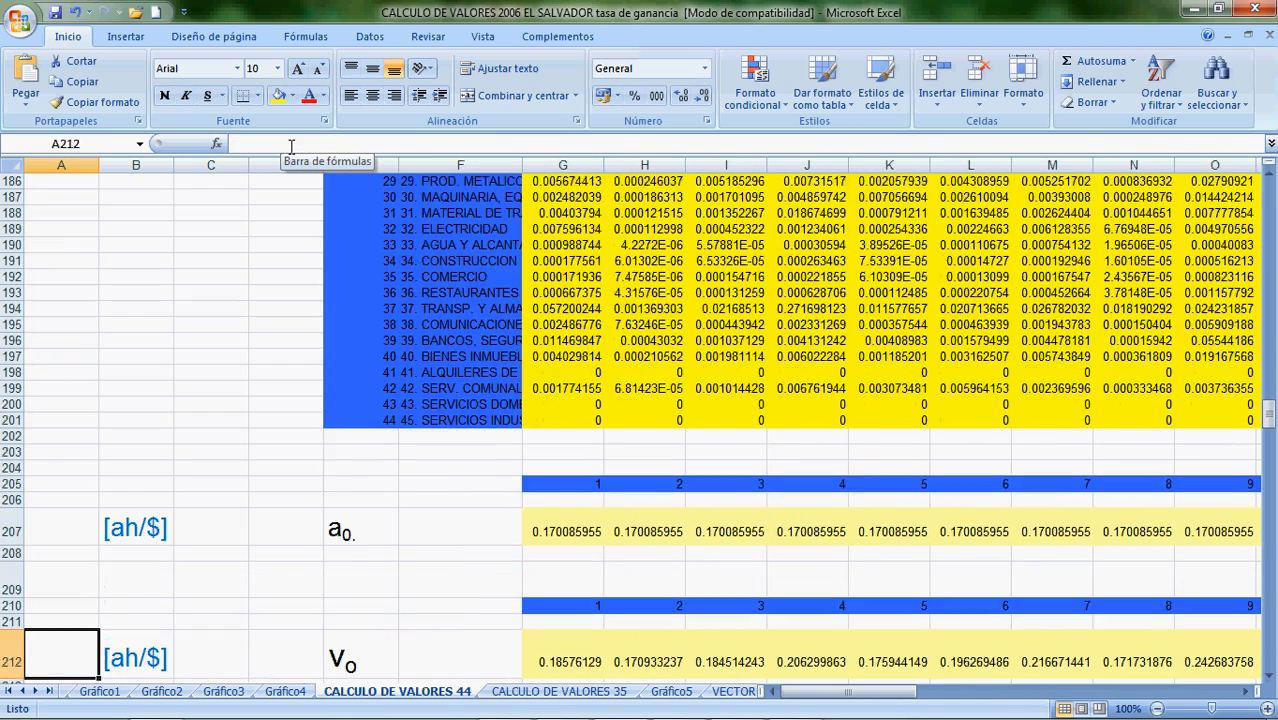
{"action": "key", "text": "Up"}
{"action": "key", "text": "Up"}
{"action": "key", "text": "Up"}
{"action": "key", "text": "Up"}
{"action": "key", "text": "Right"}
{"action": "key", "text": "Right"}
{"action": "key", "text": "Right"}
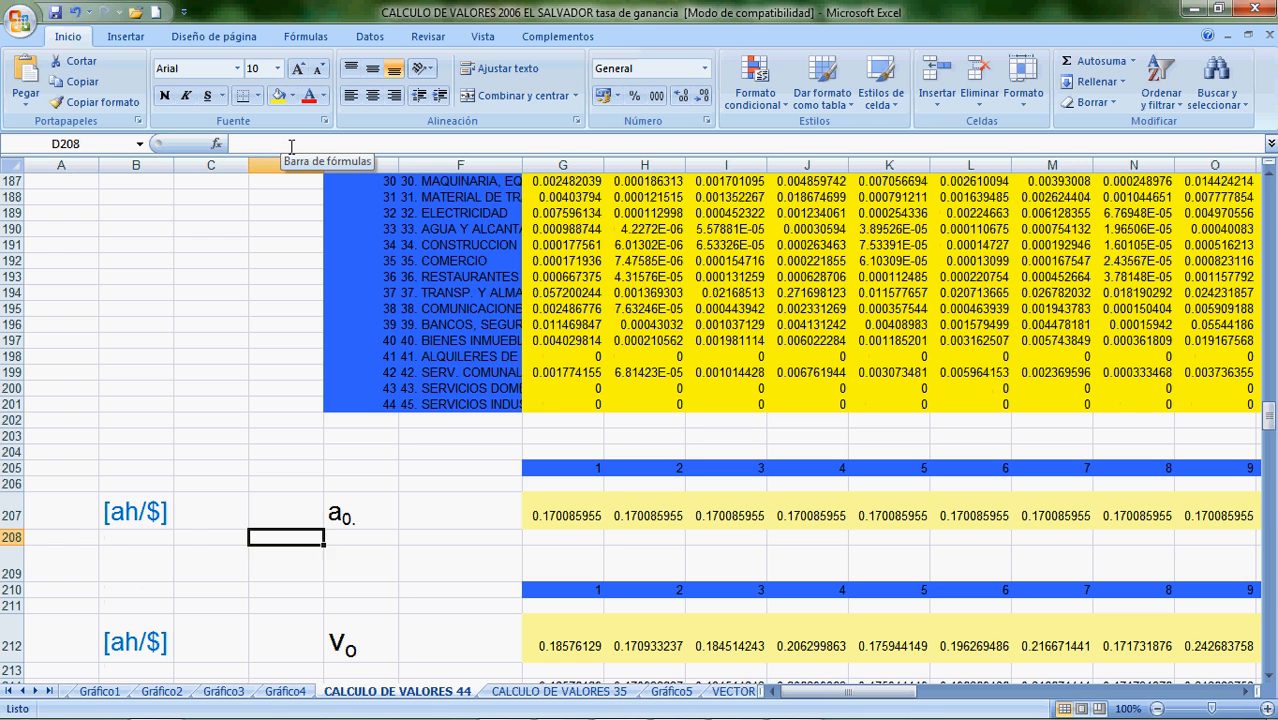
{"action": "key", "text": "Right"}
{"action": "key", "text": "Right"}
{"action": "key", "text": "Right"}
{"action": "key", "text": "Up"}
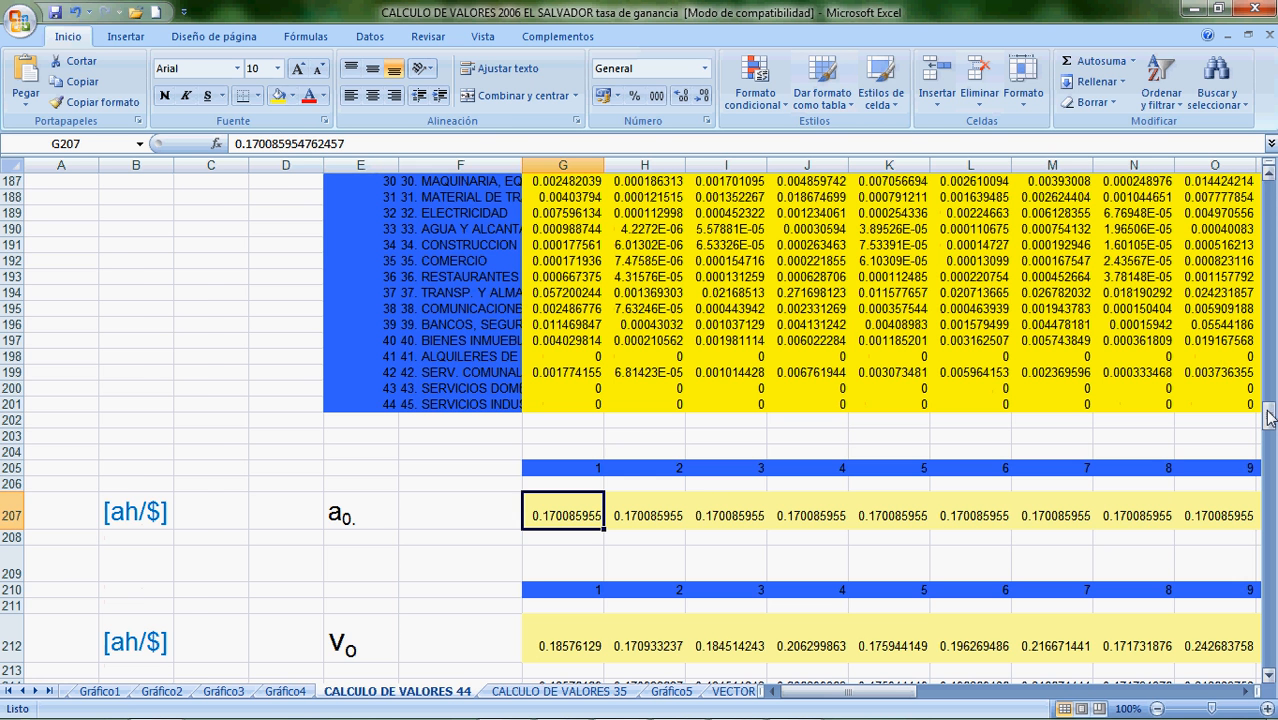
Go back to the source data and inspect the first sector's L and X values in C5 and B5.
{"action": "left_click_drag", "start_coordinate": [1268, 416], "coordinate": [1268, 190]}
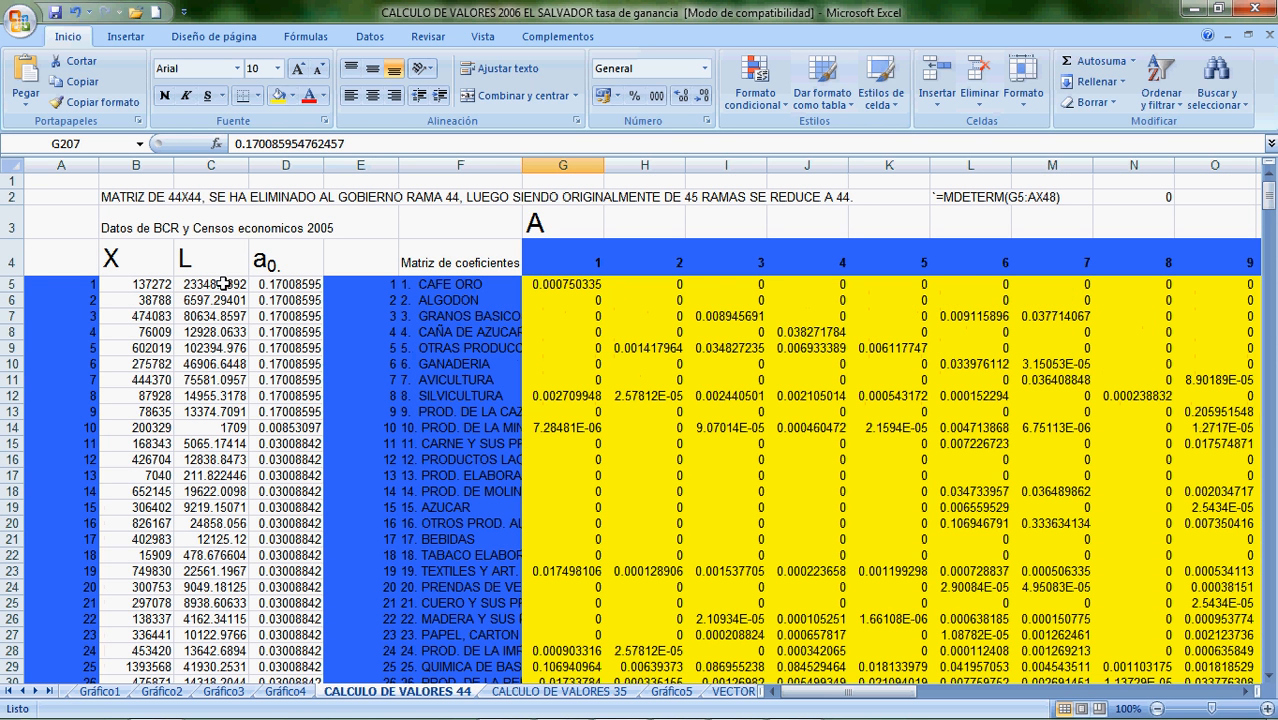
{"action": "left_click", "coordinate": [178, 287]}
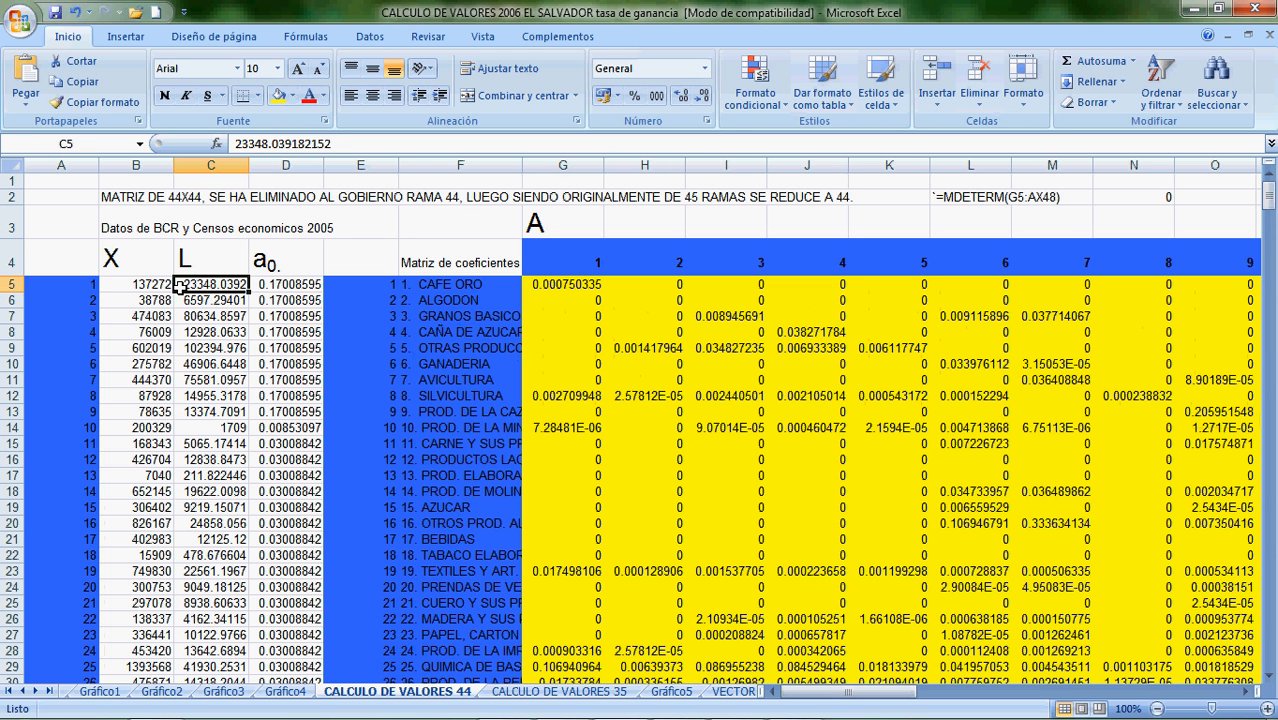
{"action": "left_click", "coordinate": [147, 286]}
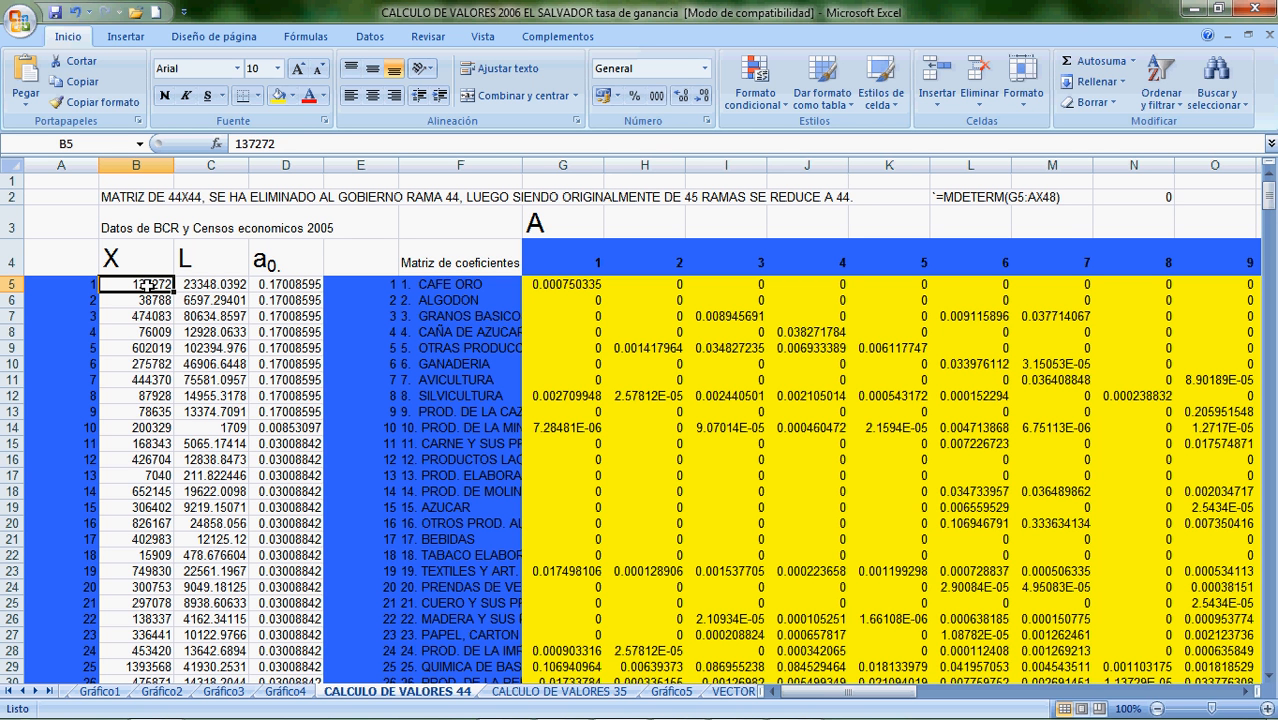
{"action": "key", "text": "Right"}
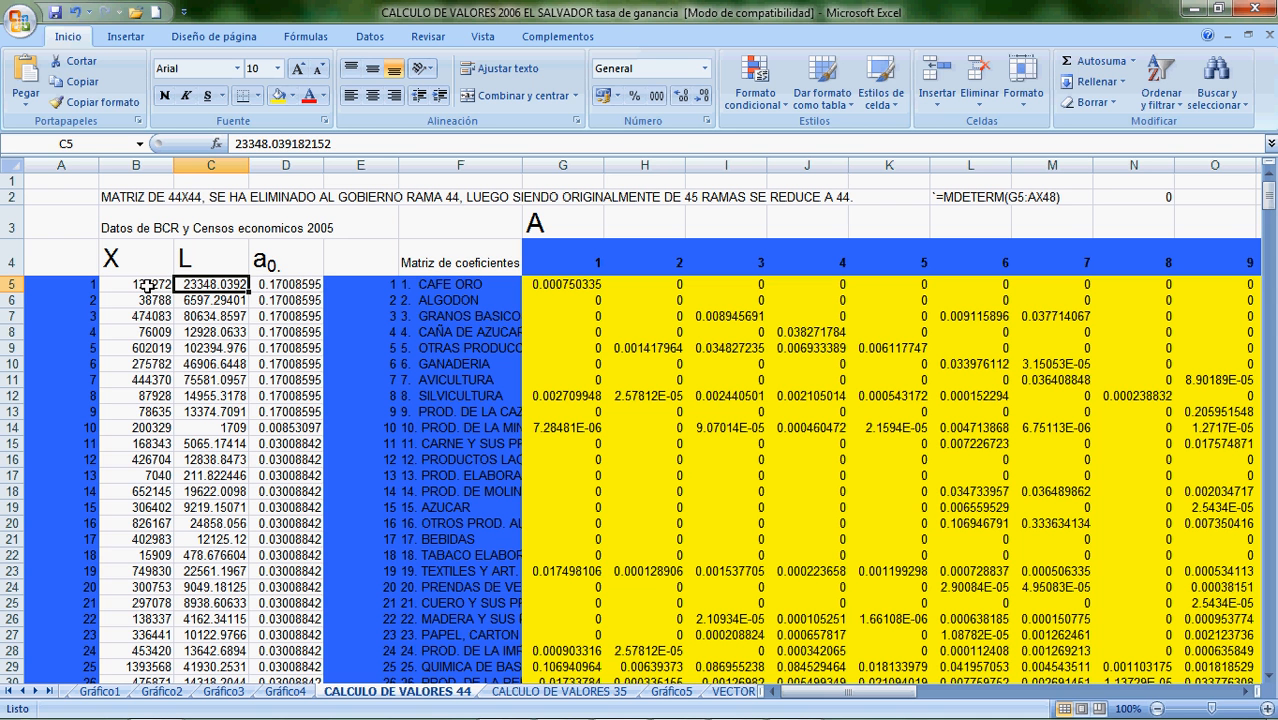
Check the L/X formulas of the a0 column from D5 down to D15 and return to D5.
{"action": "left_click", "coordinate": [285, 287]}
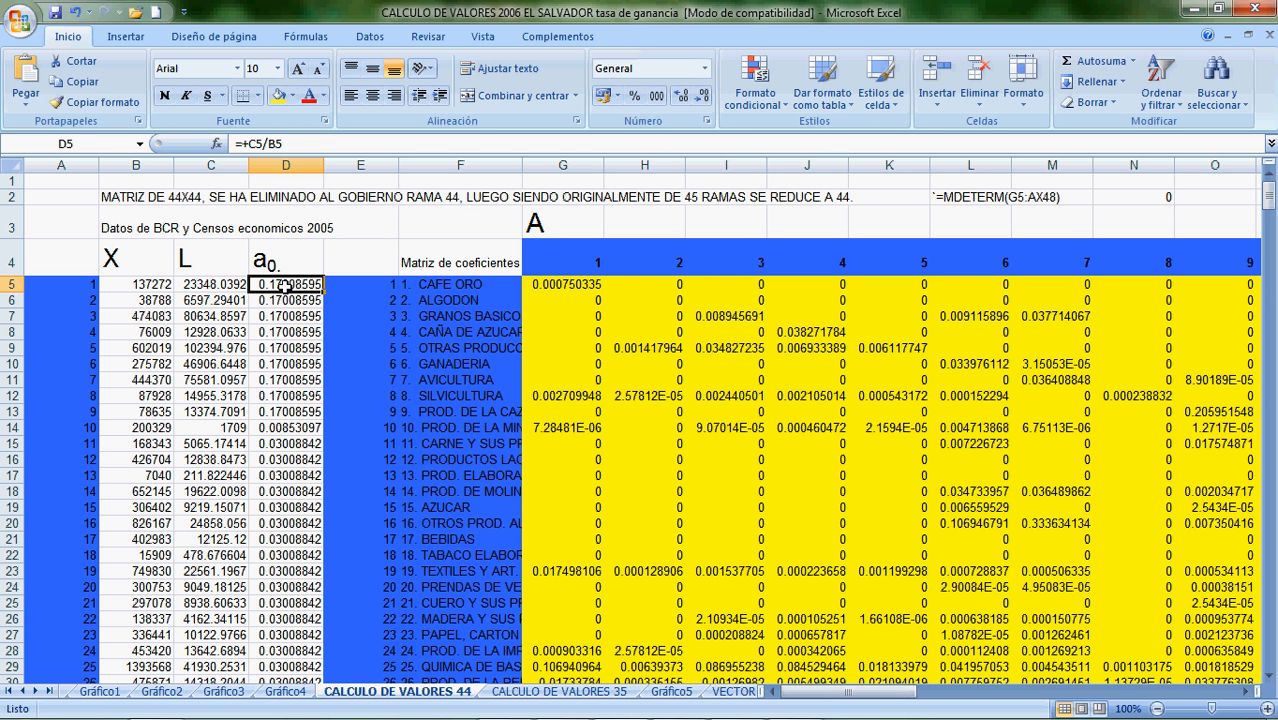
{"action": "key", "text": "Down"}
{"action": "key", "text": "Down"}
{"action": "key", "text": "Down"}
{"action": "key", "text": "Down"}
{"action": "key", "text": "Down"}
{"action": "key", "text": "Down"}
{"action": "key", "text": "Down"}
{"action": "key", "text": "Down"}
{"action": "key", "text": "Down"}
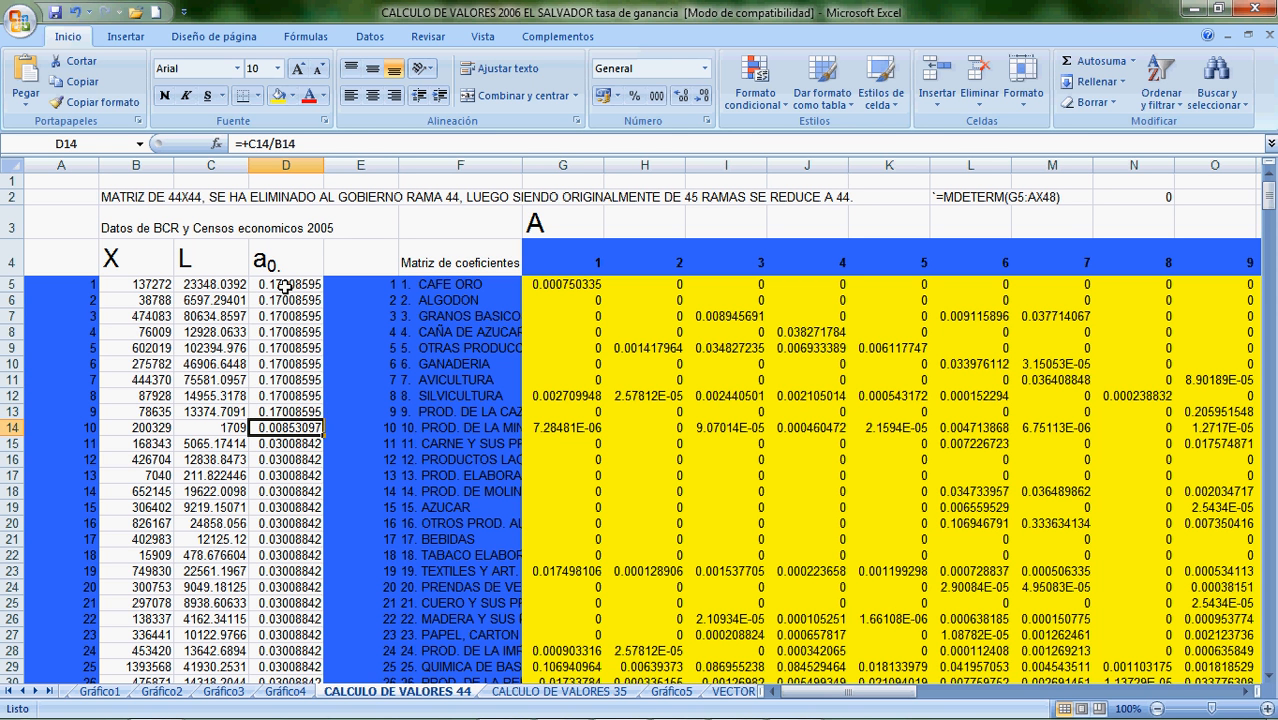
{"action": "key", "text": "Down"}
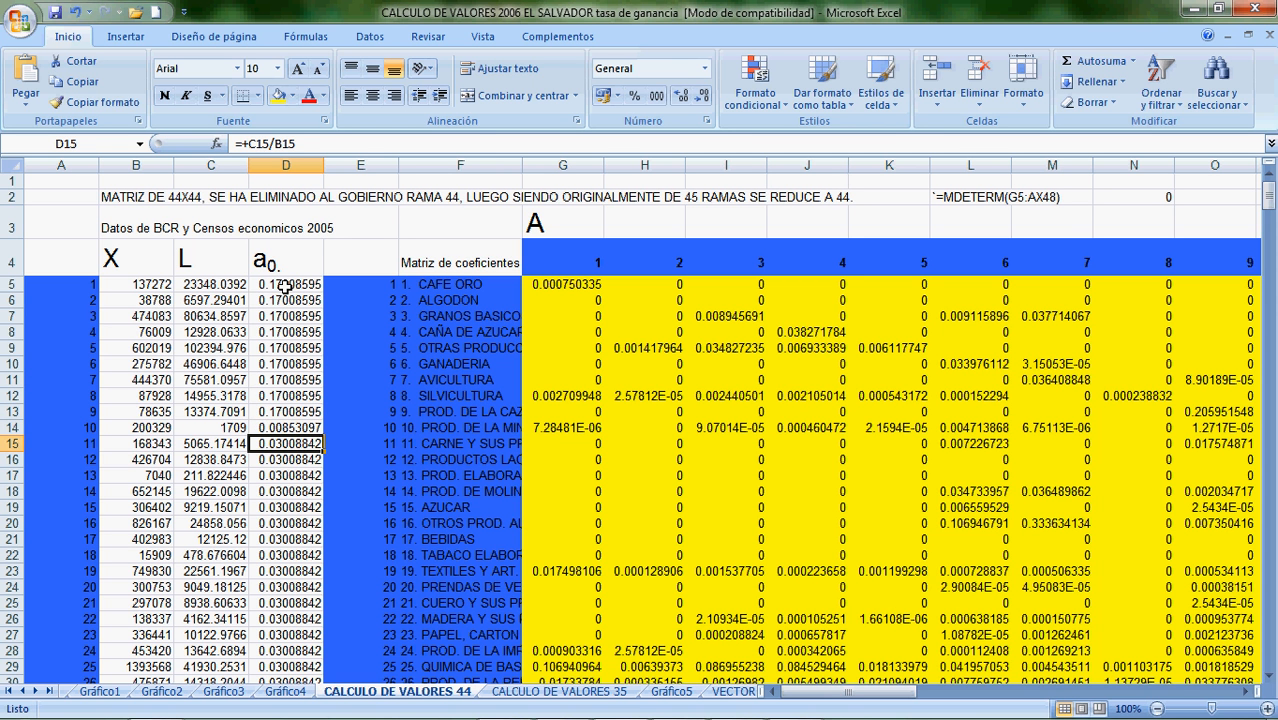
{"action": "key", "text": "Up"}
{"action": "key", "text": "Up"}
{"action": "key", "text": "Up"}
{"action": "key", "text": "Up"}
{"action": "key", "text": "Up"}
{"action": "key", "text": "Up"}
{"action": "key", "text": "Up"}
{"action": "key", "text": "Up"}
{"action": "key", "text": "Up"}
{"action": "key", "text": "Up"}
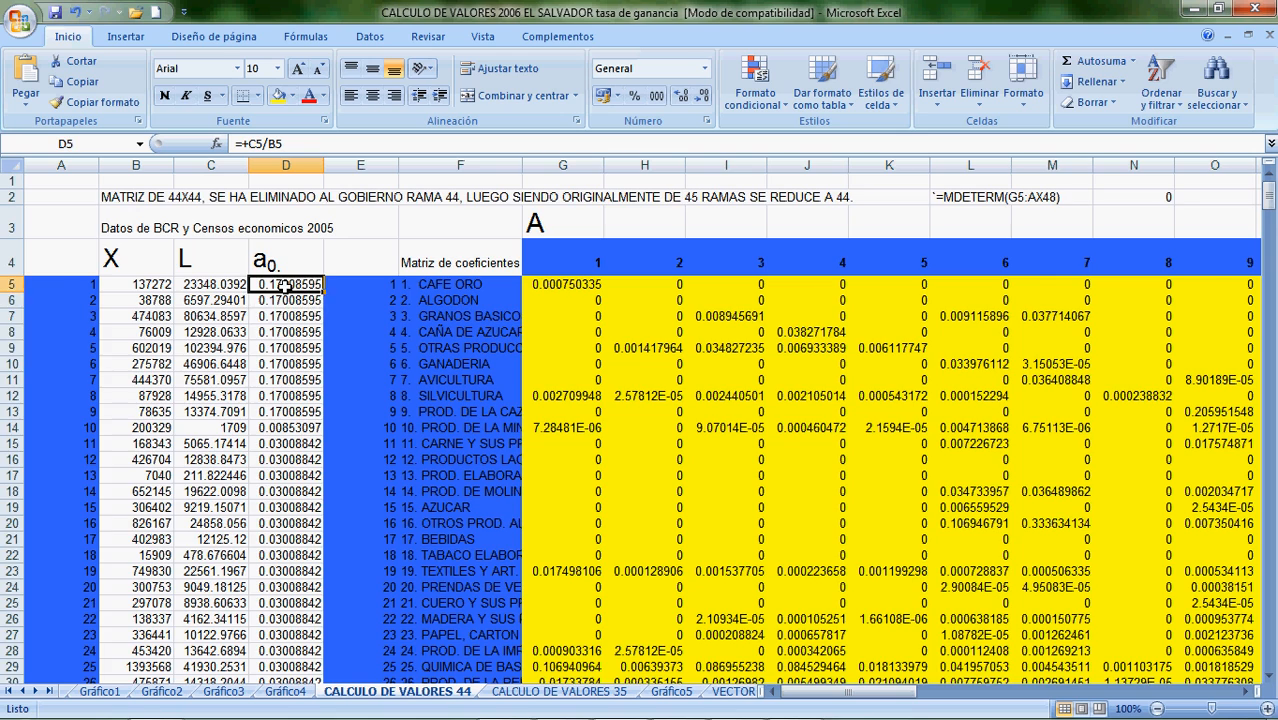
Copy the a0 coefficients of all 44 sectors in D5:D48.
{"action": "key", "text": "shift+Down"}
{"action": "key", "text": "shift+Down"}
{"action": "key", "text": "shift+Down"}
{"action": "key", "text": "shift+Down"}
{"action": "key", "text": "shift+Down"}
{"action": "key", "text": "shift+Down"}
{"action": "key", "text": "shift+Down"}
{"action": "key", "text": "shift+Down"}
{"action": "key", "text": "shift+Down"}
{"action": "key", "text": "shift+Down"}
{"action": "key", "text": "shift+Down"}
{"action": "key", "text": "shift+Down"}
{"action": "key", "text": "shift+Down"}
{"action": "key", "text": "shift+Down"}
{"action": "key", "text": "shift+Down"}
{"action": "key", "text": "shift+Down"}
{"action": "key", "text": "shift+Down"}
{"action": "key", "text": "shift+Down"}
{"action": "key", "text": "shift+Down"}
{"action": "key", "text": "shift+Down"}
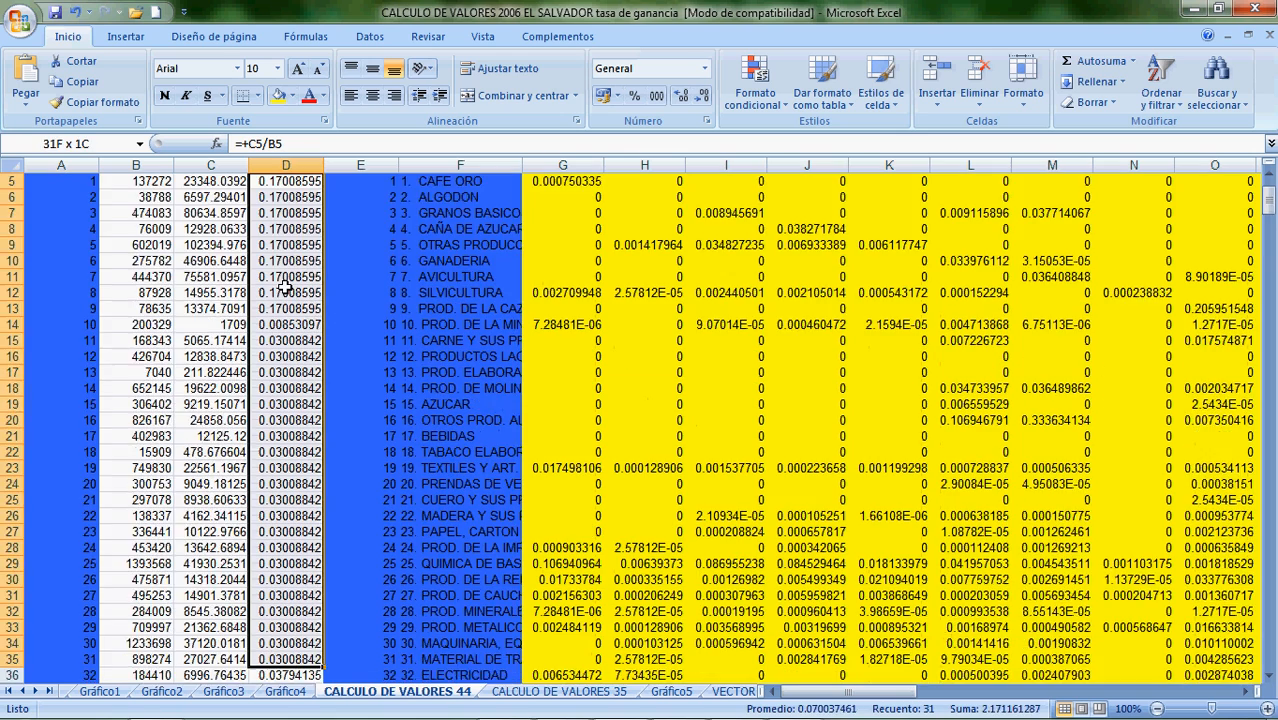
{"action": "key", "text": "shift+Down"}
{"action": "key", "text": "shift+Down"}
{"action": "key", "text": "shift+Down"}
{"action": "key", "text": "shift+Down"}
{"action": "key", "text": "shift+Down"}
{"action": "key", "text": "shift+Down"}
{"action": "key", "text": "shift+Down"}
{"action": "key", "text": "shift+Down"}
{"action": "key", "text": "shift+Down"}
{"action": "key", "text": "shift+Down"}
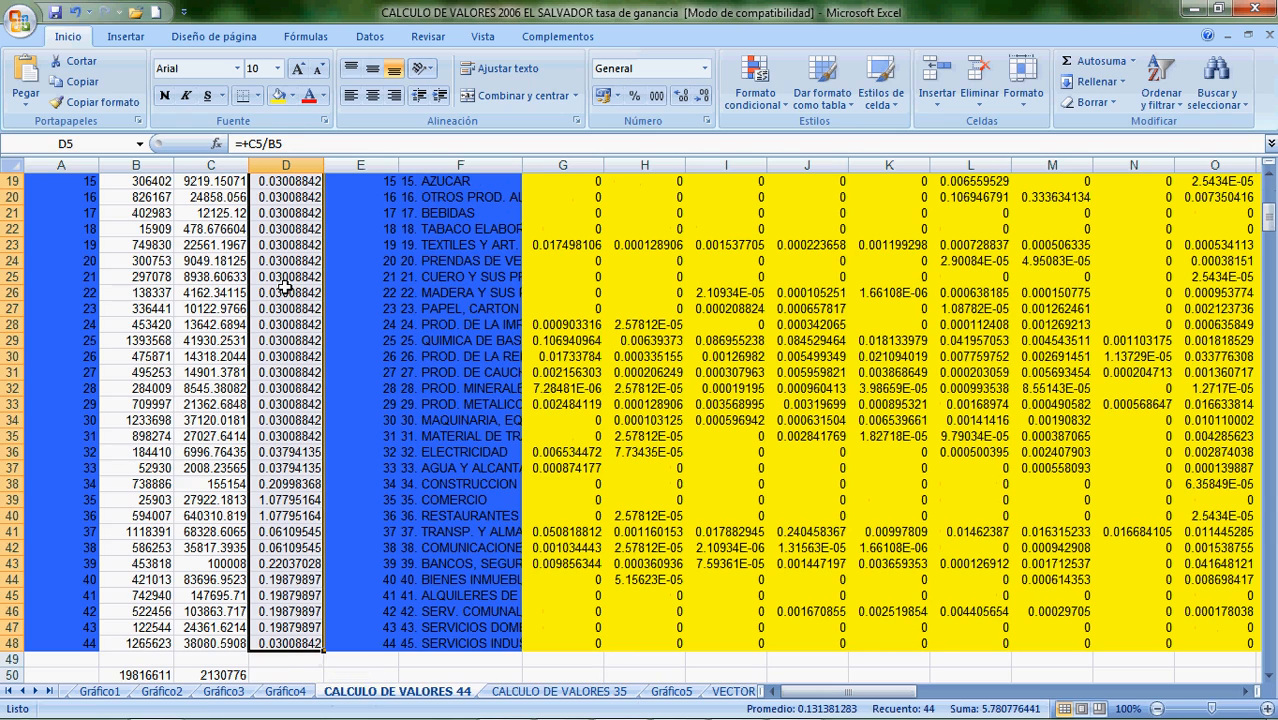
{"action": "key", "text": "ctrl+c"}
Paste the copied coefficients as transposed values into row 209, starting at G209 below the a0 vector.
{"action": "key", "text": "Down"}
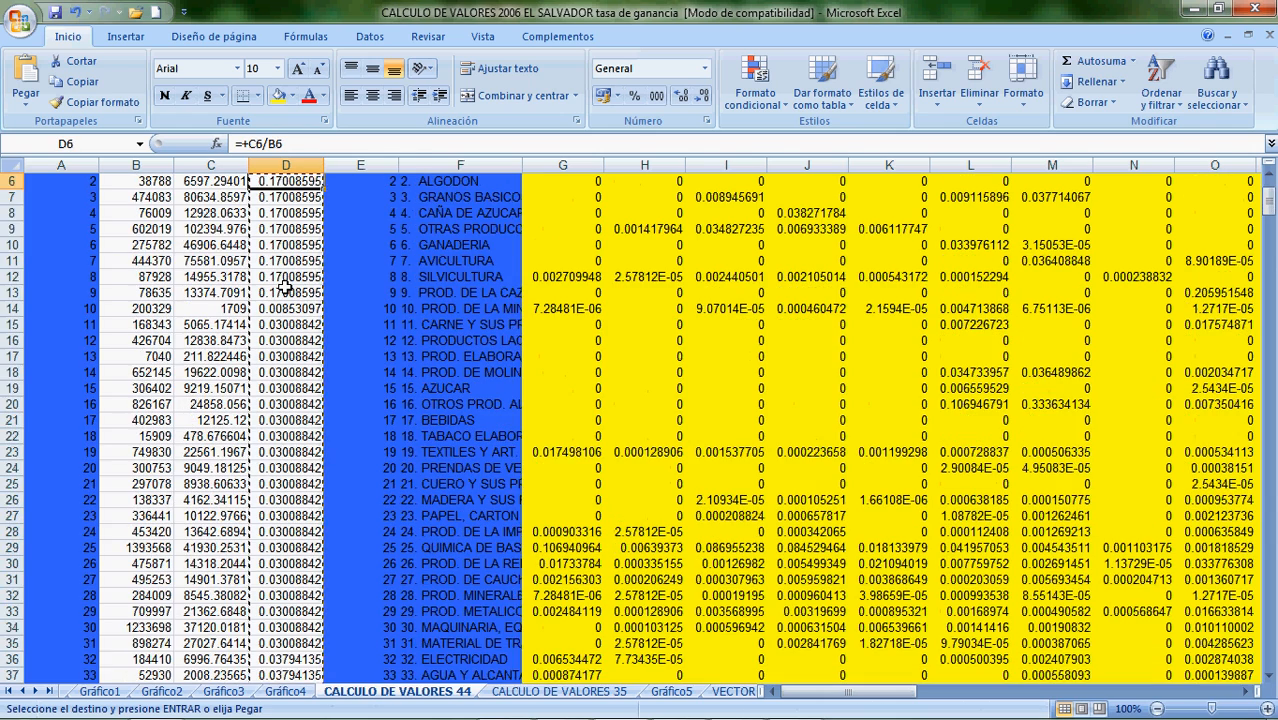
{"action": "key", "text": "Down"}
{"action": "key", "text": "Down"}
{"action": "key", "text": "Down"}
{"action": "key", "text": "Down"}
{"action": "key", "text": "Down"}
{"action": "key", "text": "Down"}
{"action": "key", "text": "Down"}
{"action": "key", "text": "Down"}
{"action": "key", "text": "Down"}
{"action": "key", "text": "Down"}
{"action": "key", "text": "Down"}
{"action": "key", "text": "Down"}
{"action": "key", "text": "Down"}
{"action": "key", "text": "Down"}
{"action": "key", "text": "Down"}
{"action": "key", "text": "Down"}
{"action": "key", "text": "Down"}
{"action": "key", "text": "Down"}
{"action": "key", "text": "Down"}
{"action": "key", "text": "Down"}
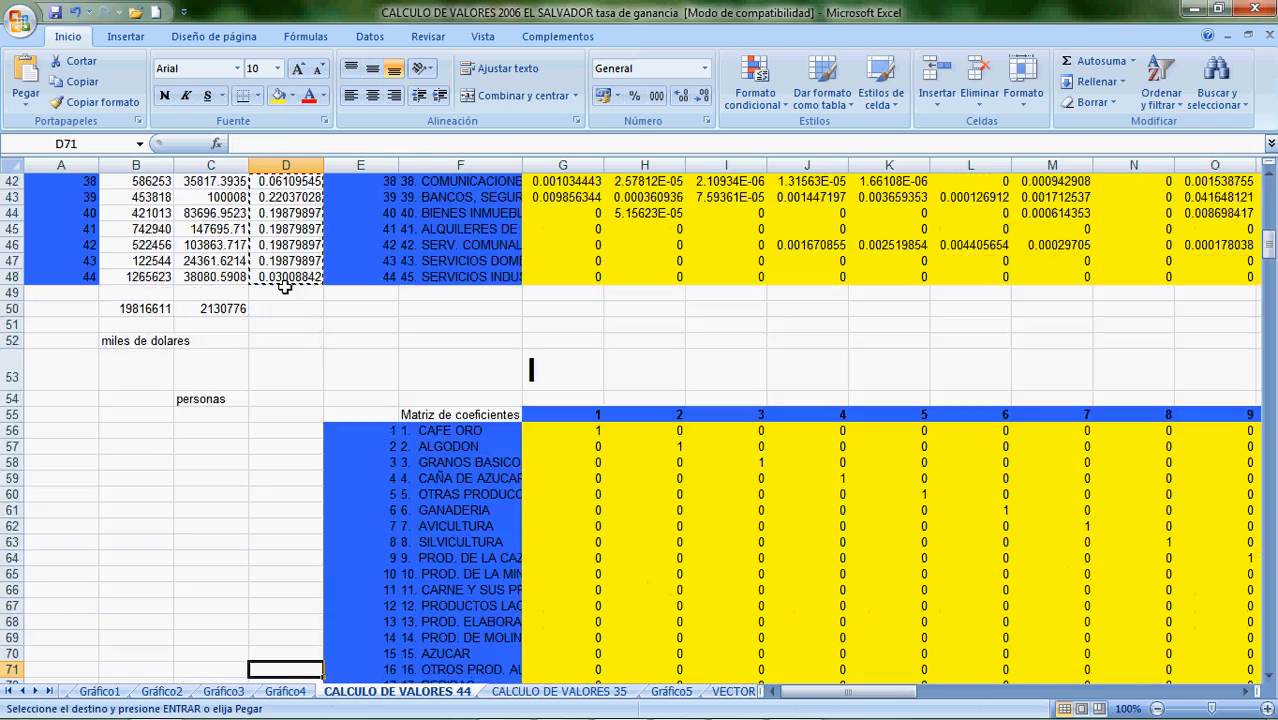
{"action": "key", "text": "Down"}
{"action": "key", "text": "Down"}
{"action": "key", "text": "Down"}
{"action": "key", "text": "Down"}
{"action": "key", "text": "Down"}
{"action": "key", "text": "Down"}
{"action": "key", "text": "Down"}
{"action": "key", "text": "Down"}
{"action": "key", "text": "Down"}
{"action": "key", "text": "Down"}
{"action": "key", "text": "Down"}
{"action": "key", "text": "Down"}
{"action": "key", "text": "Down"}
{"action": "key", "text": "Down"}
{"action": "key", "text": "Down"}
{"action": "key", "text": "Down"}
{"action": "key", "text": "Down"}
{"action": "key", "text": "Down"}
{"action": "key", "text": "Down"}
{"action": "key", "text": "Down"}
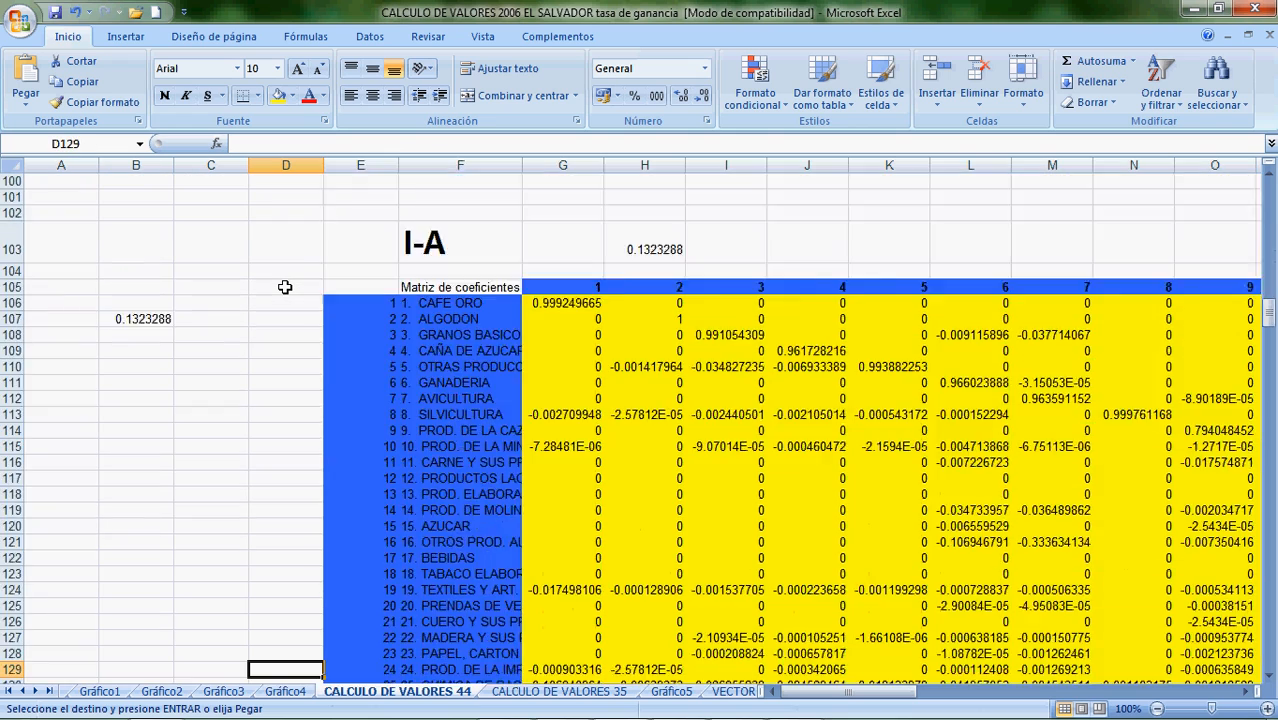
{"action": "key", "text": "Down"}
{"action": "key", "text": "Down"}
{"action": "key", "text": "Down"}
{"action": "key", "text": "Down"}
{"action": "key", "text": "Down"}
{"action": "key", "text": "Down"}
{"action": "key", "text": "Down"}
{"action": "key", "text": "Down"}
{"action": "key", "text": "Down"}
{"action": "key", "text": "Down"}
{"action": "key", "text": "Down"}
{"action": "key", "text": "Down"}
{"action": "key", "text": "Down"}
{"action": "key", "text": "Down"}
{"action": "key", "text": "Down"}
{"action": "key", "text": "Down"}
{"action": "key", "text": "Down"}
{"action": "key", "text": "Down"}
{"action": "key", "text": "Down"}
{"action": "key", "text": "Down"}
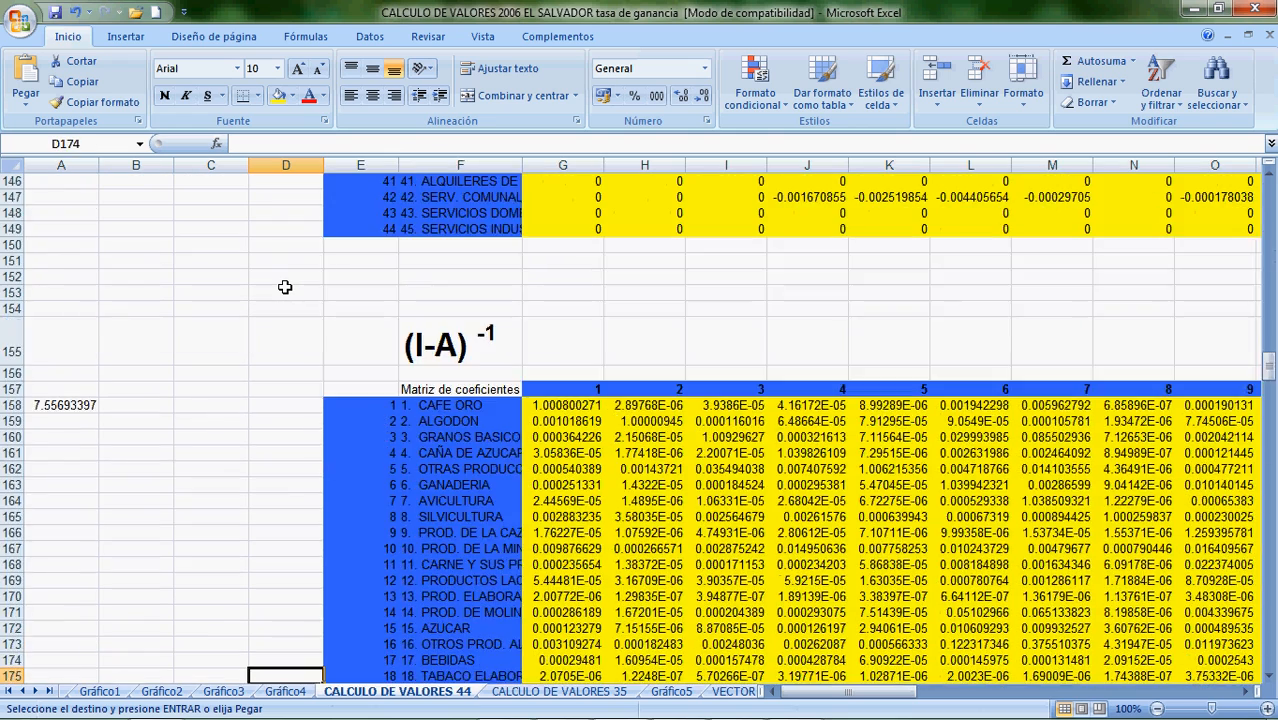
{"action": "key", "text": "Down"}
{"action": "key", "text": "Down"}
{"action": "key", "text": "Down"}
{"action": "key", "text": "Down"}
{"action": "key", "text": "Down"}
{"action": "key", "text": "Down"}
{"action": "key", "text": "Down"}
{"action": "key", "text": "Down"}
{"action": "key", "text": "Down"}
{"action": "key", "text": "Down"}
{"action": "key", "text": "Down"}
{"action": "key", "text": "Down"}
{"action": "key", "text": "Down"}
{"action": "key", "text": "Down"}
{"action": "key", "text": "Down"}
{"action": "key", "text": "Down"}
{"action": "key", "text": "Down"}
{"action": "key", "text": "Down"}
{"action": "key", "text": "Down"}
{"action": "key", "text": "Down"}
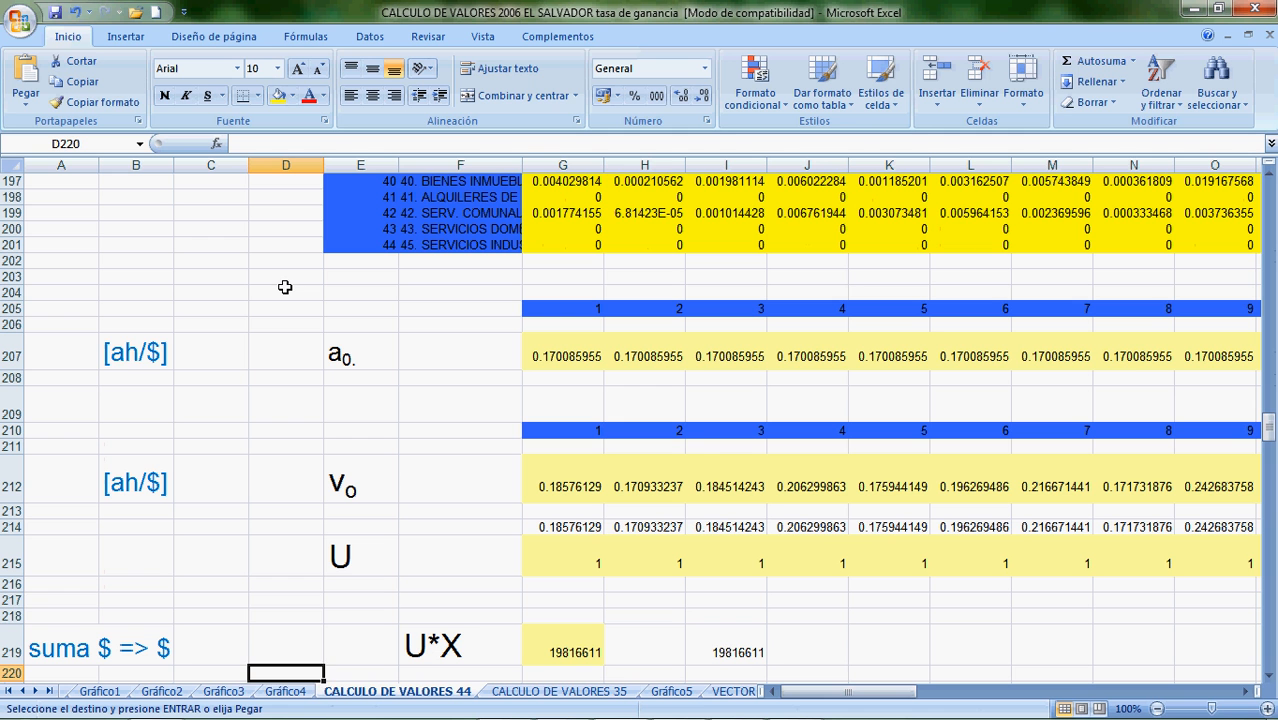
{"action": "key", "text": "Up"}
{"action": "key", "text": "Up"}
{"action": "key", "text": "Up"}
{"action": "key", "text": "Up"}
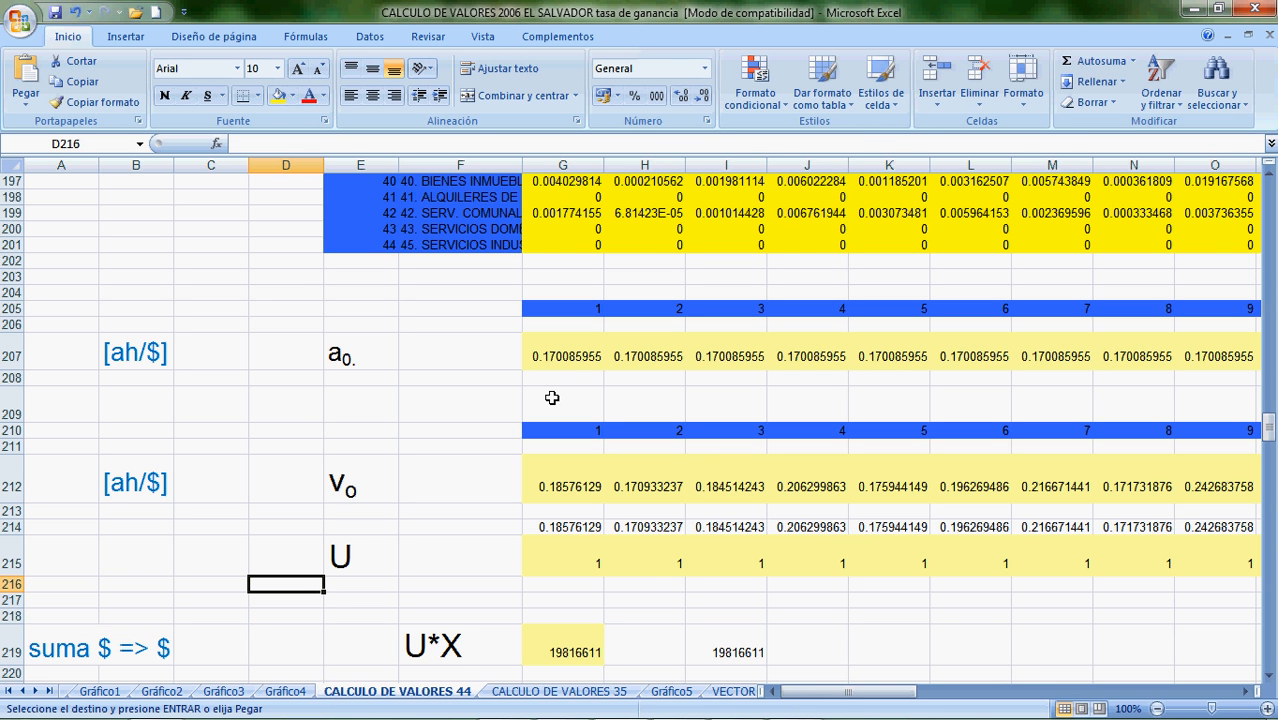
{"action": "left_click", "coordinate": [552, 398]}
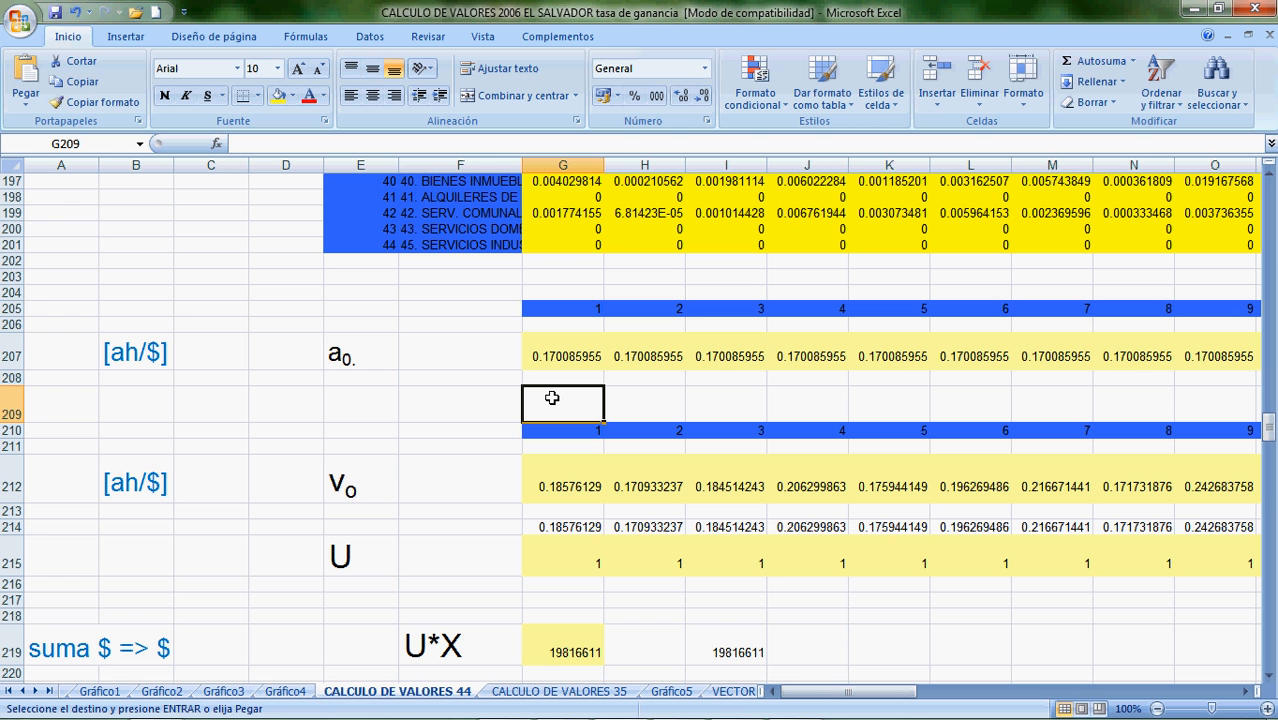
{"action": "left_click", "coordinate": [26, 103]}
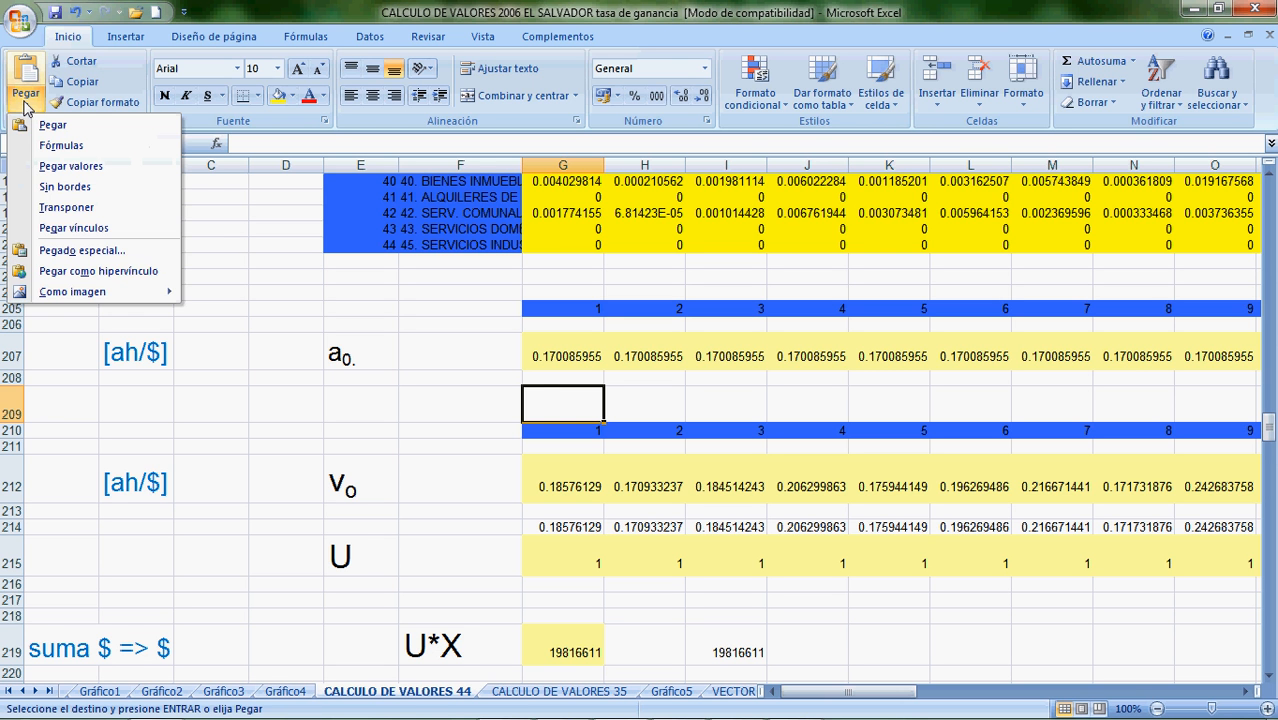
{"action": "left_click", "coordinate": [60, 250]}
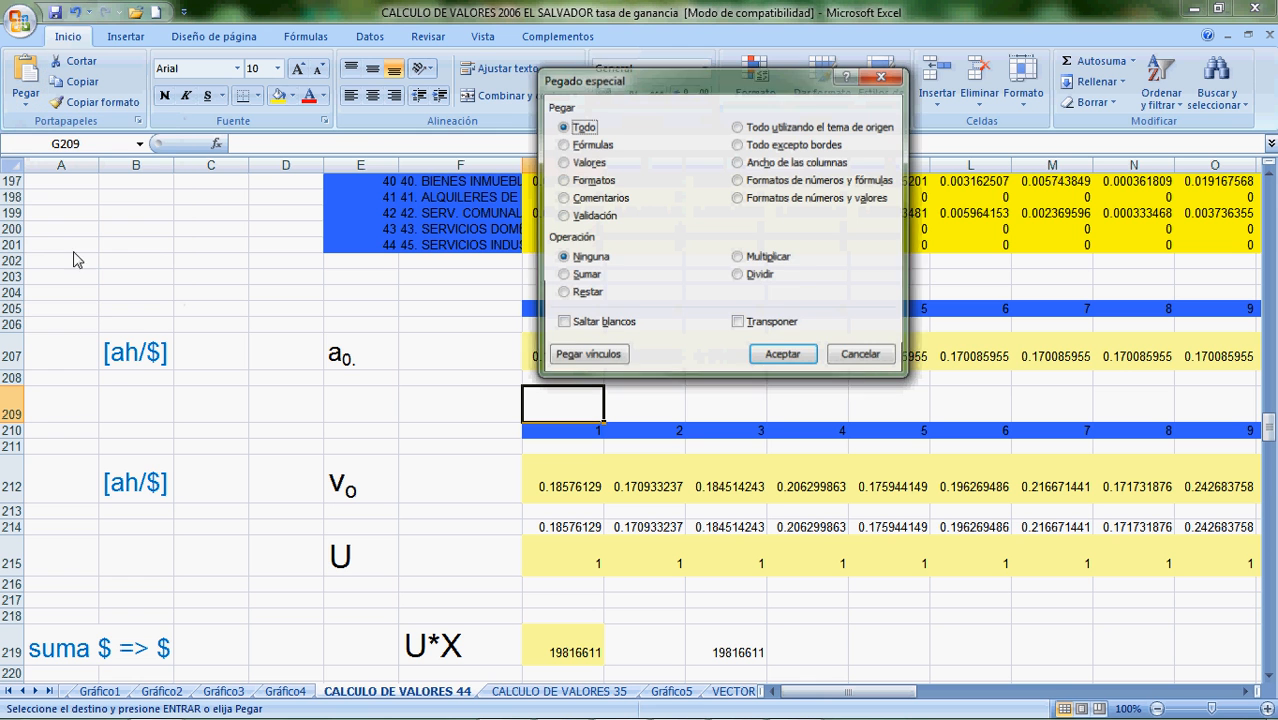
{"action": "left_click", "coordinate": [585, 166]}
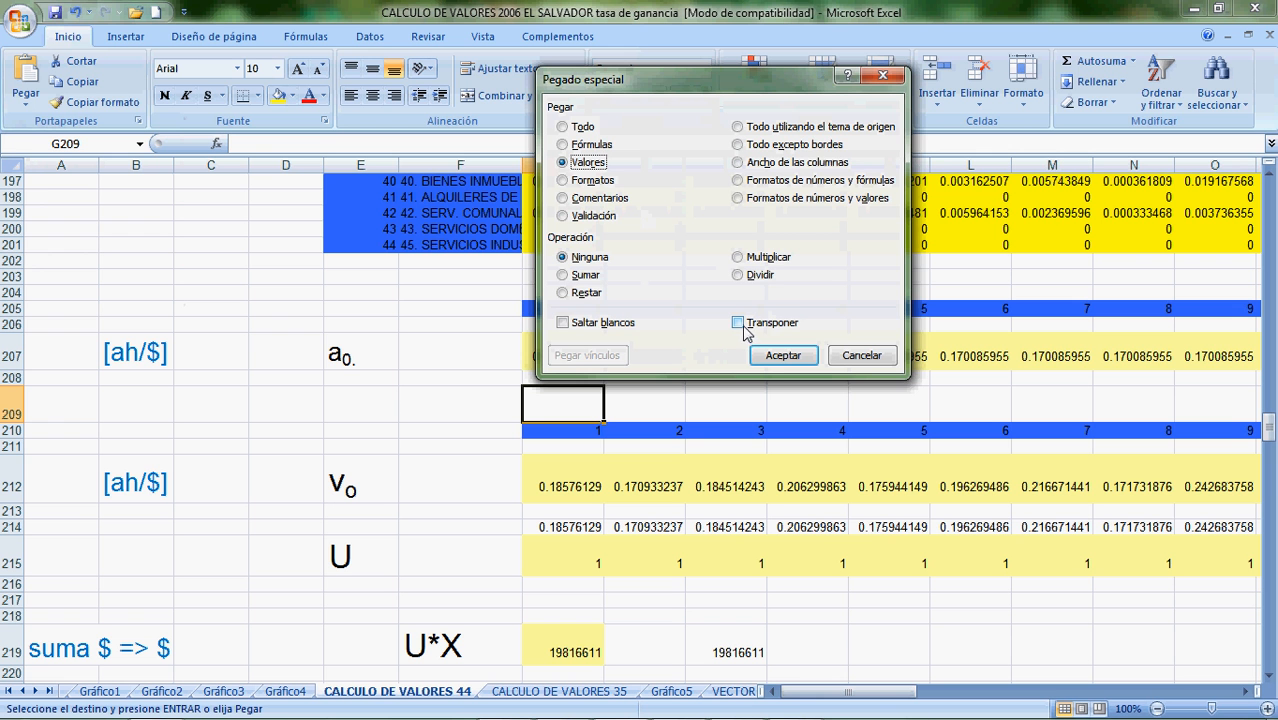
{"action": "left_click", "coordinate": [739, 323]}
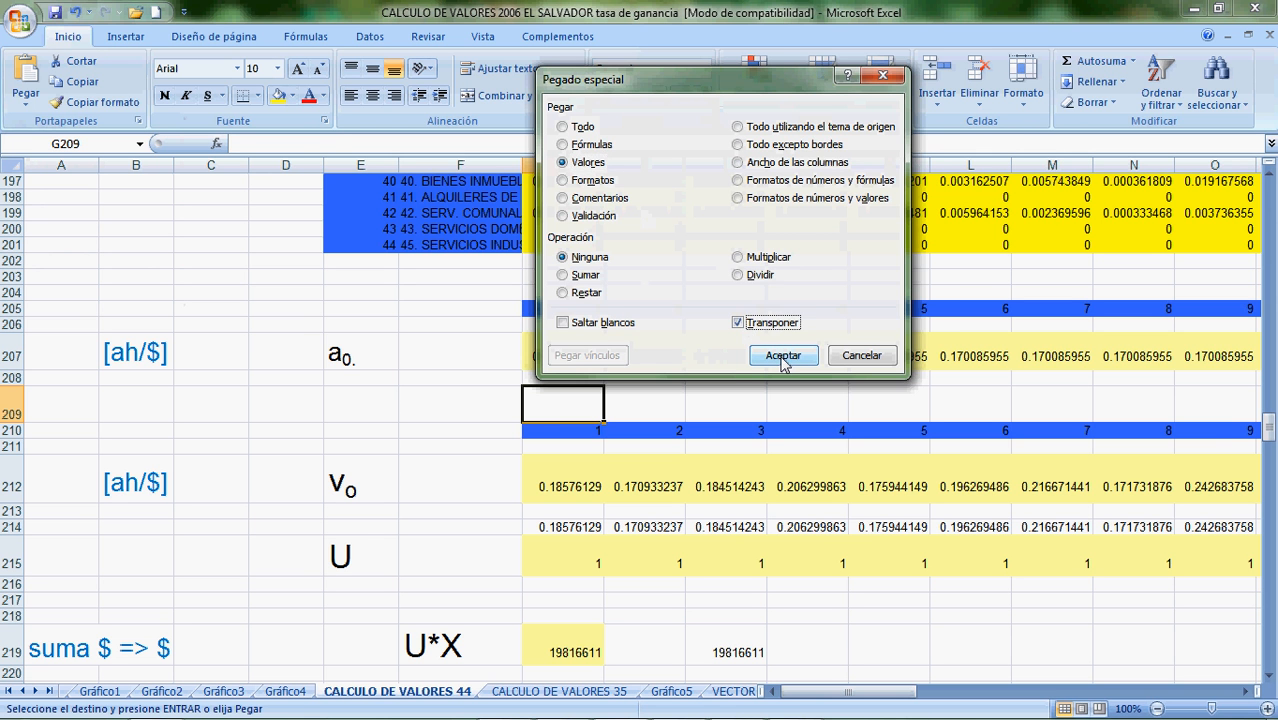
{"action": "left_click", "coordinate": [783, 358]}
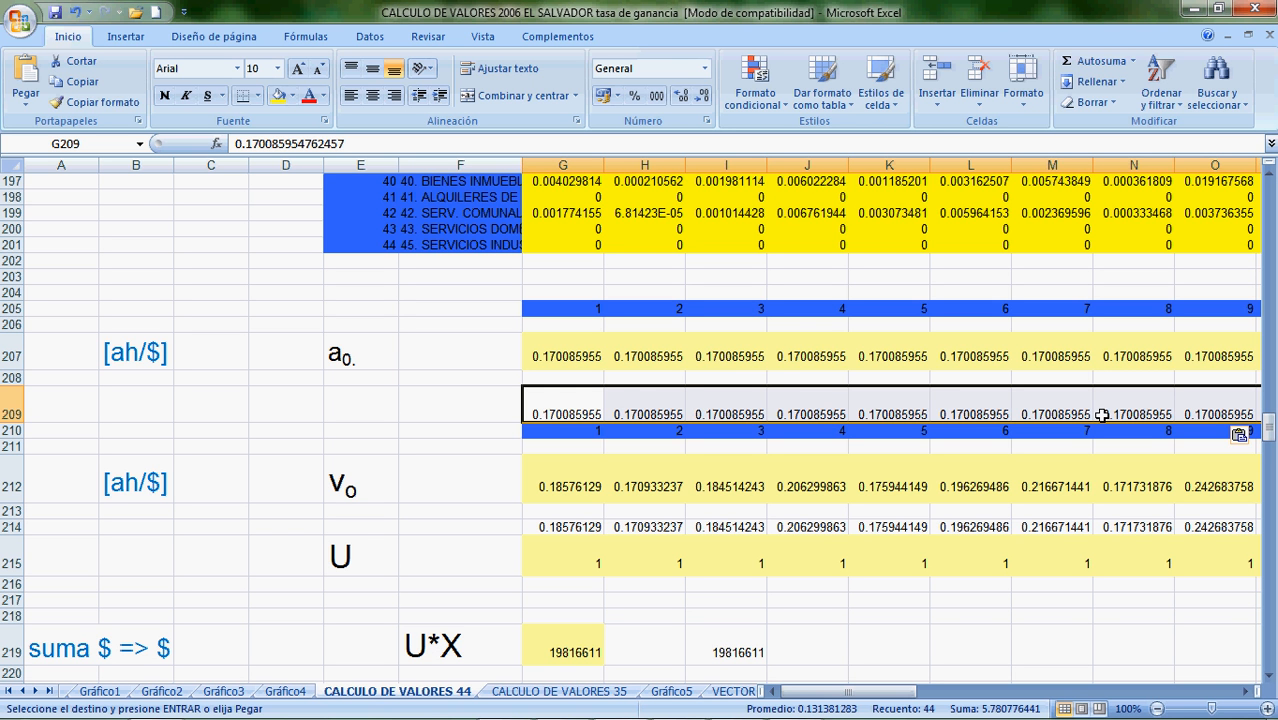
Compare sector 10's coefficients in rows 207 and 209, and undo the transposed paste.
{"action": "left_click", "coordinate": [1246, 691]}
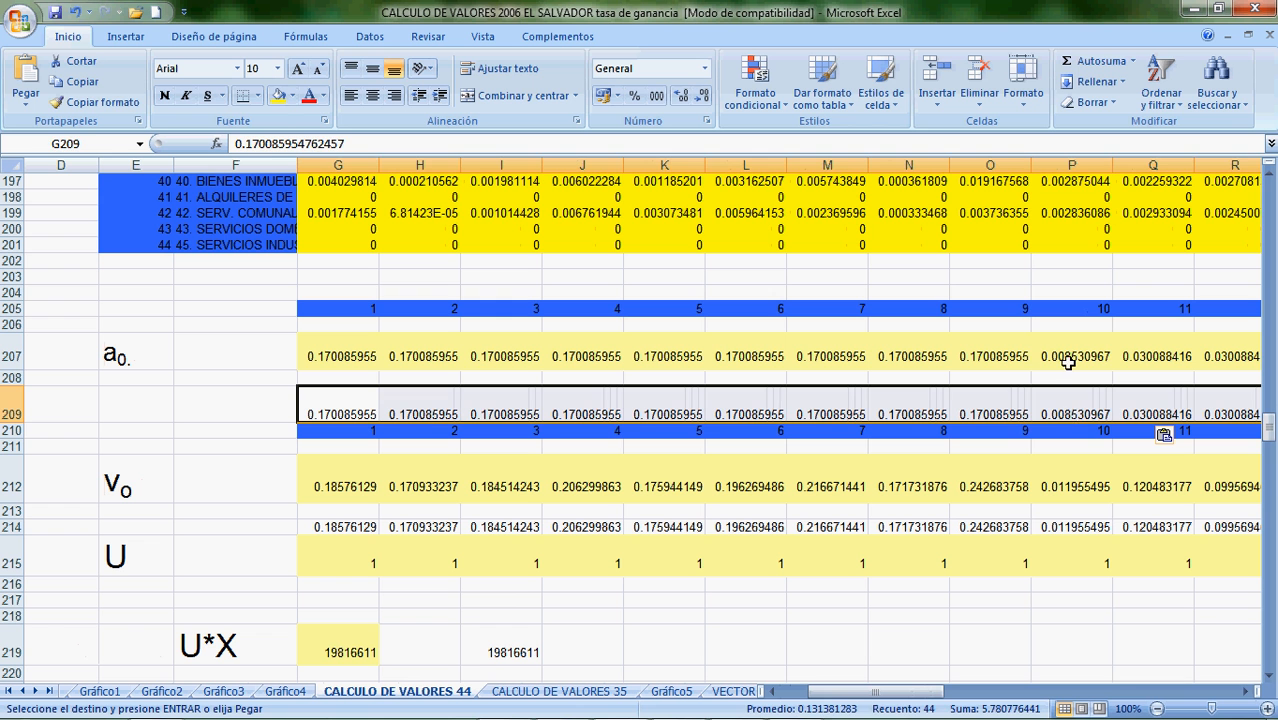
{"action": "left_click_drag", "start_coordinate": [1066, 360], "coordinate": [1080, 450]}
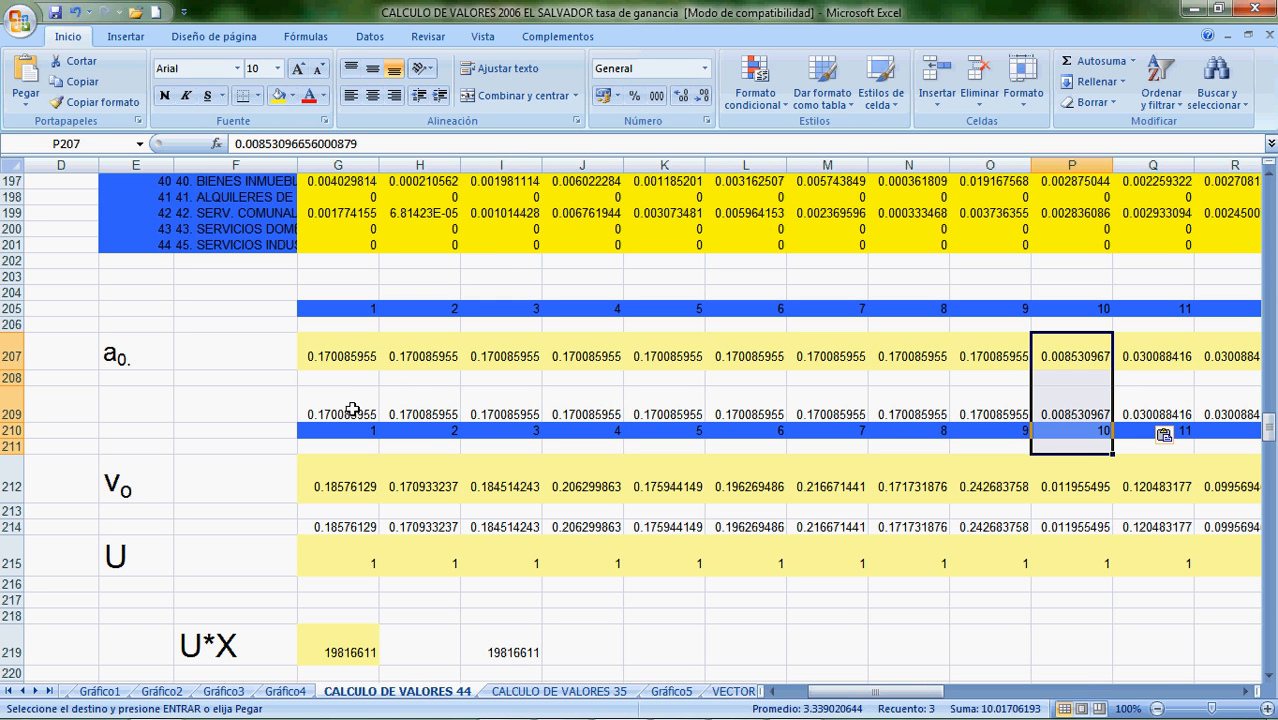
{"action": "left_click", "coordinate": [78, 20]}
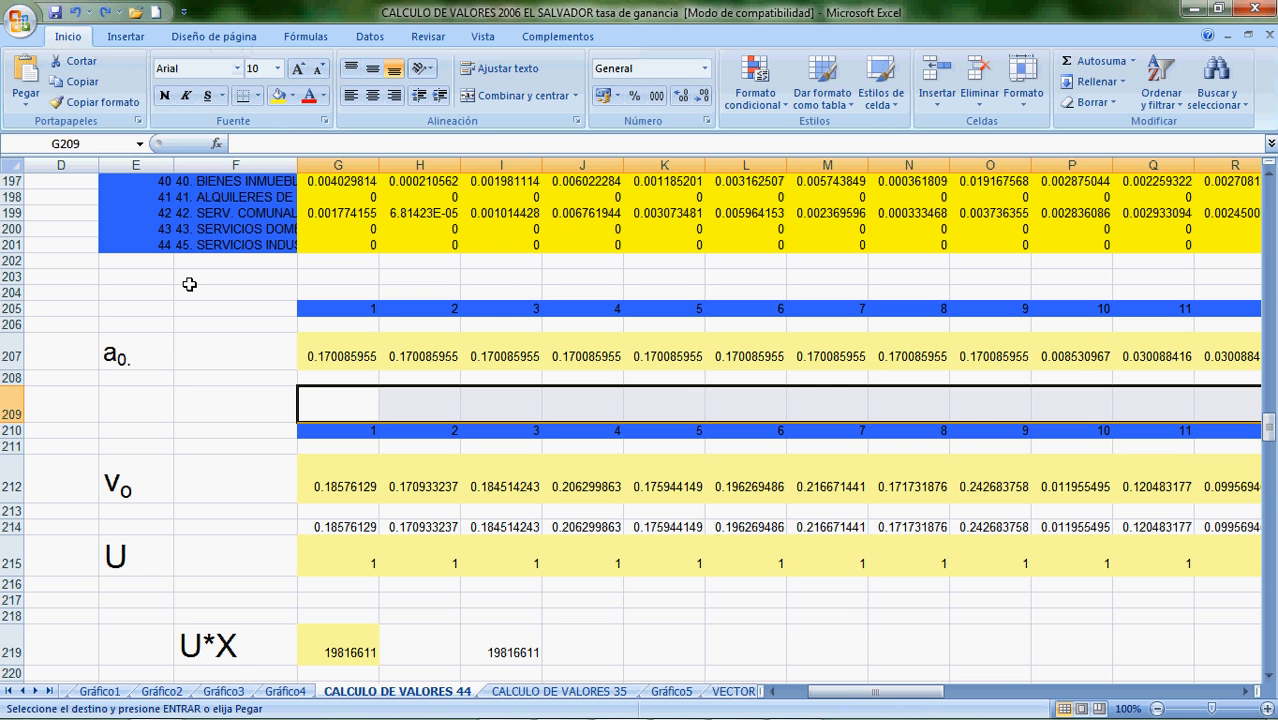
Inspect the array formula behind the first v0 value in G212.
{"action": "left_click", "coordinate": [211, 411]}
{"action": "key", "text": "Down"}
{"action": "key", "text": "Down"}
{"action": "key", "text": "Down"}
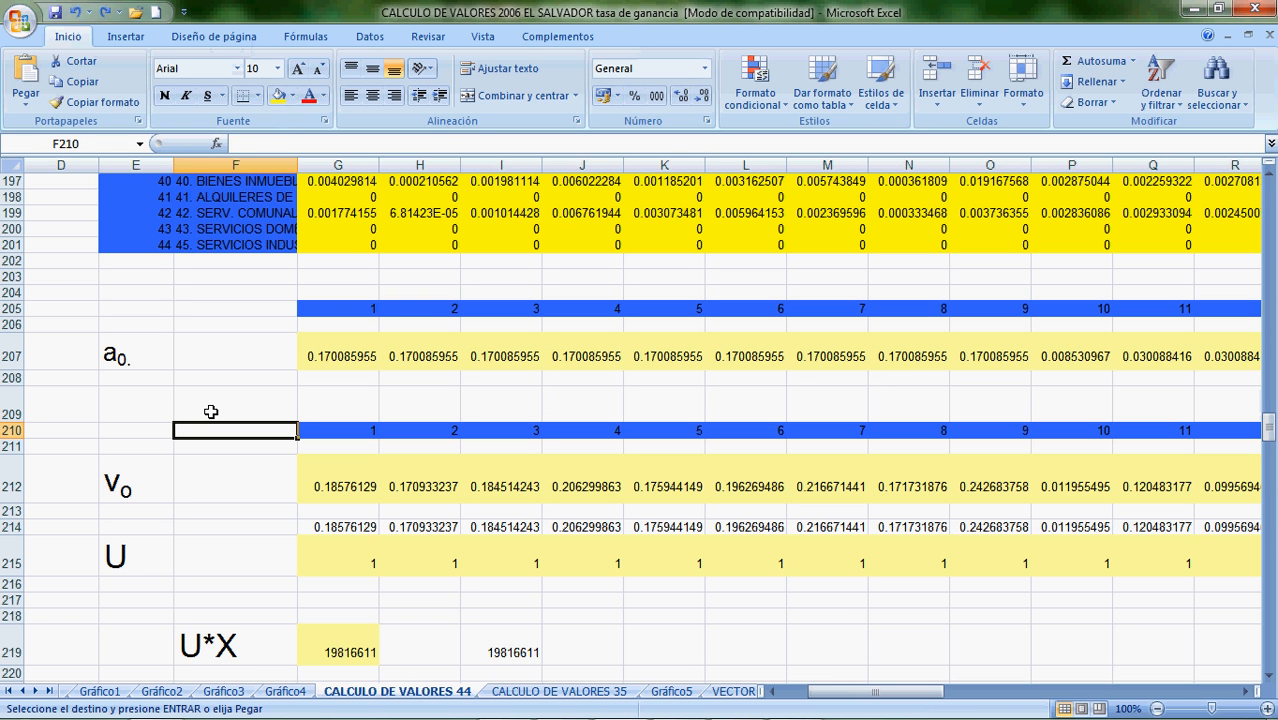
{"action": "key", "text": "Right"}
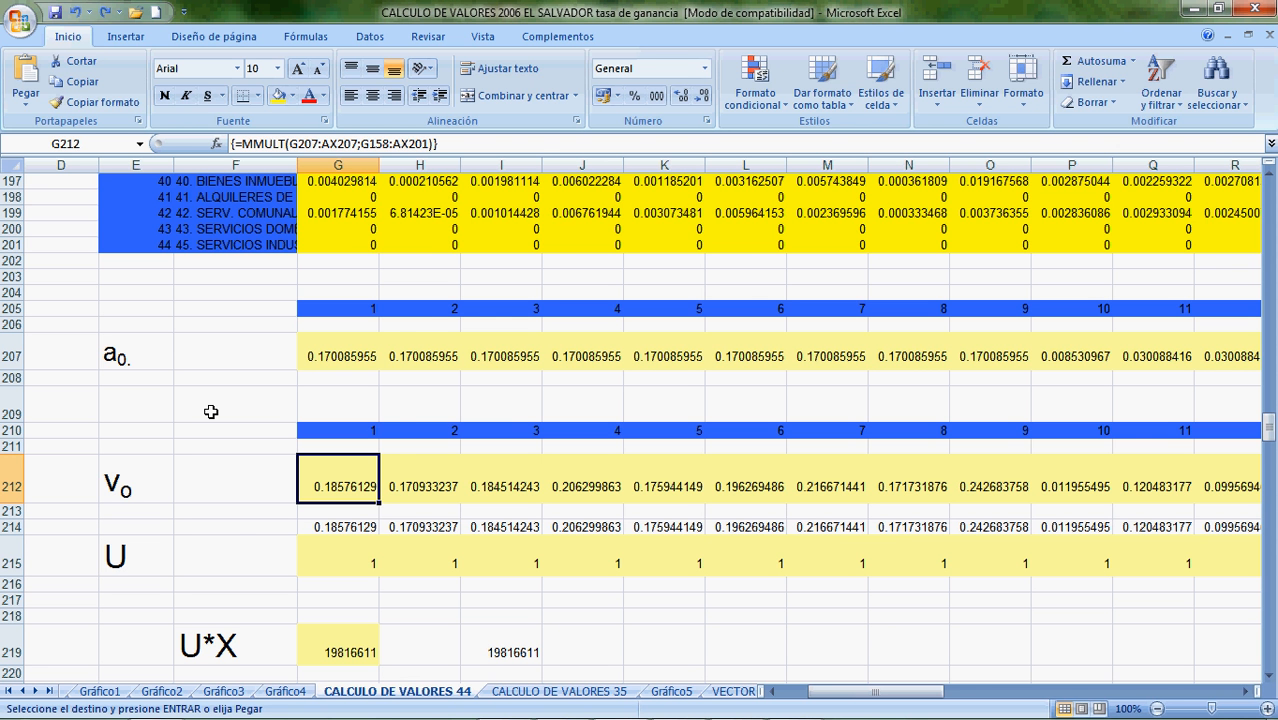
Switch to the Word document "Cálculo de valores trabajo" and look for the labor value equations.
{"action": "key", "text": "super+Tab"}
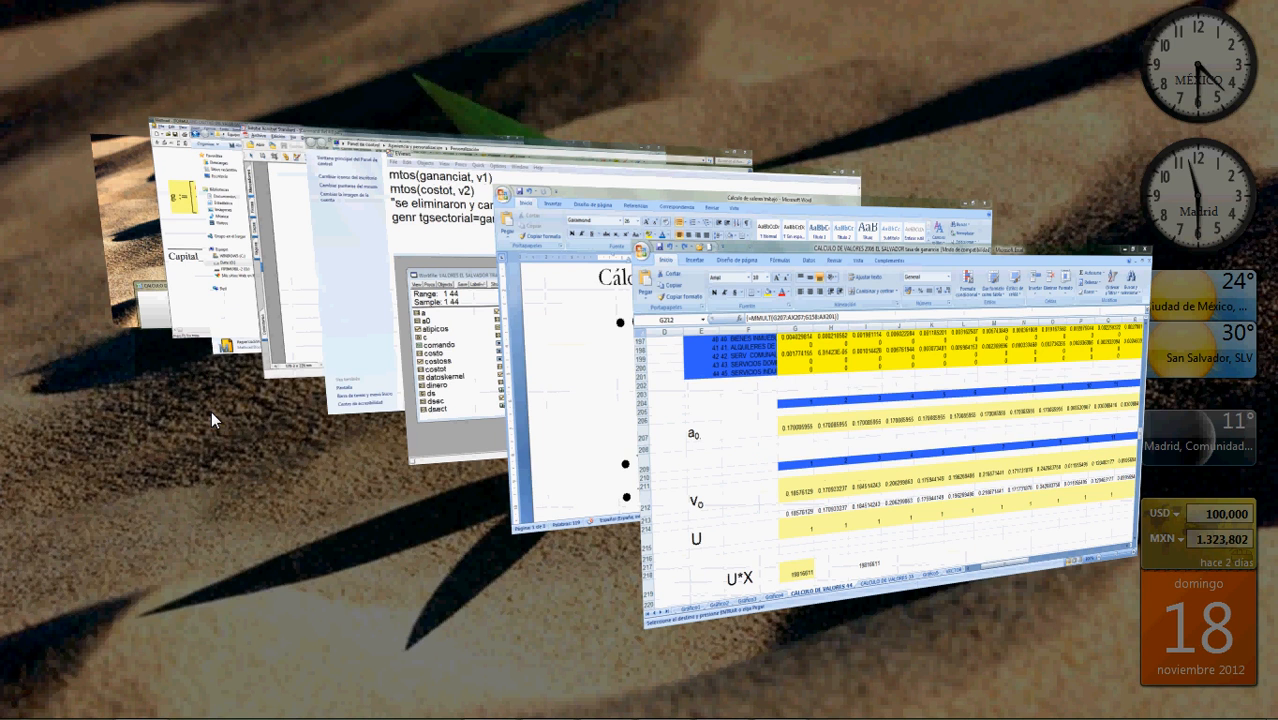
{"action": "key", "text": "super+Tab"}
{"action": "key", "text": "Page_Down"}
{"action": "key", "text": "Page_Down"}
{"action": "key", "text": "Page_Down"}
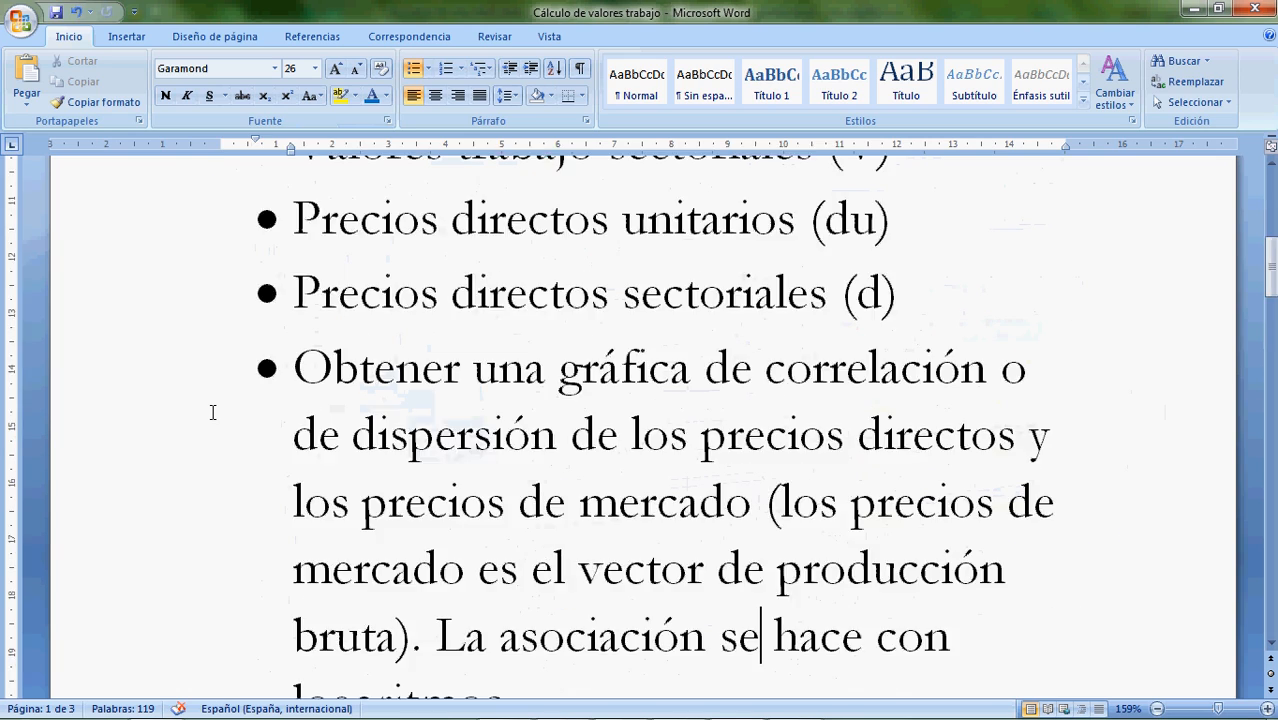
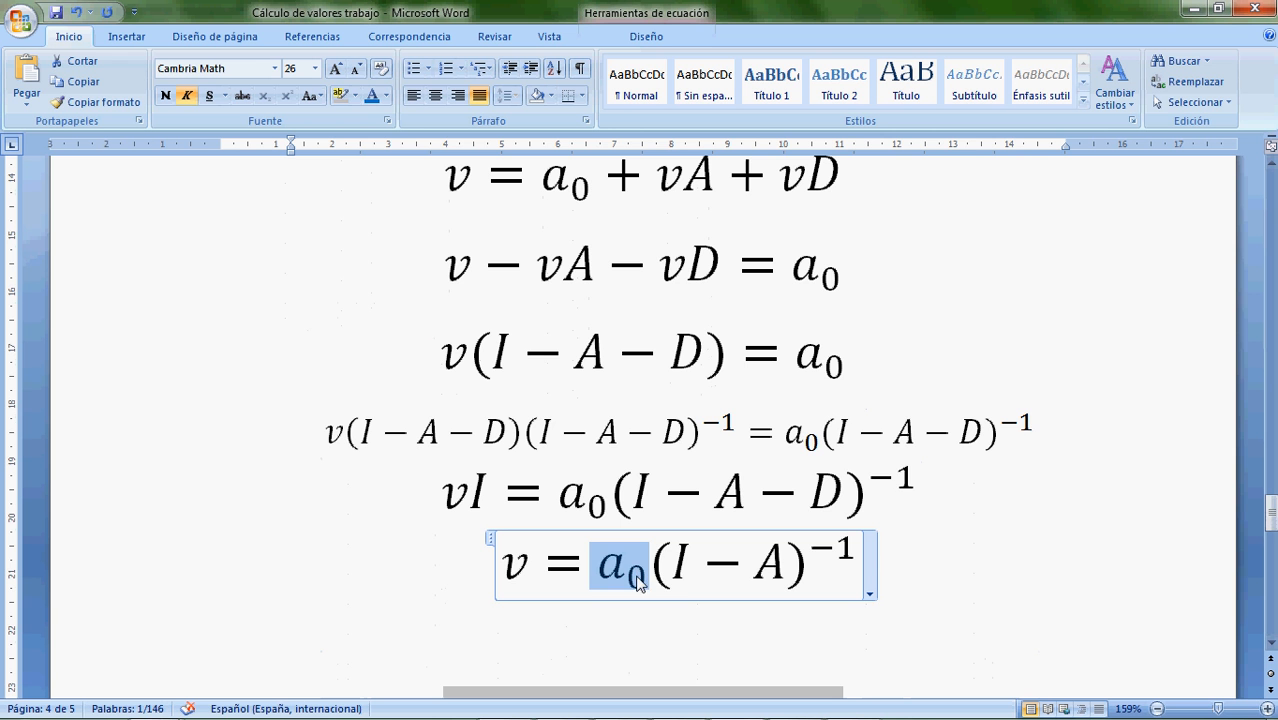
Add "-D" inside the parentheses of the last equation, making it v = a0(I − A − D)^-1.
{"action": "left_click", "coordinate": [786, 571]}
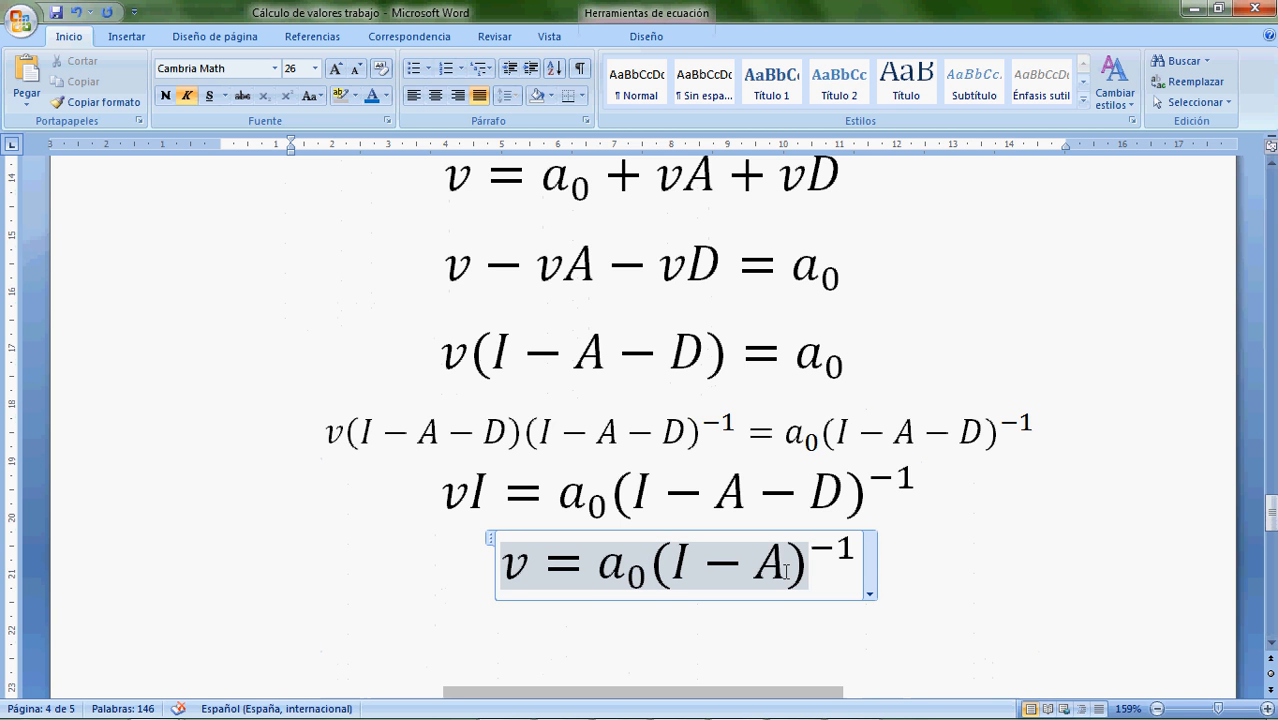
{"action": "type", "text": "-D"}
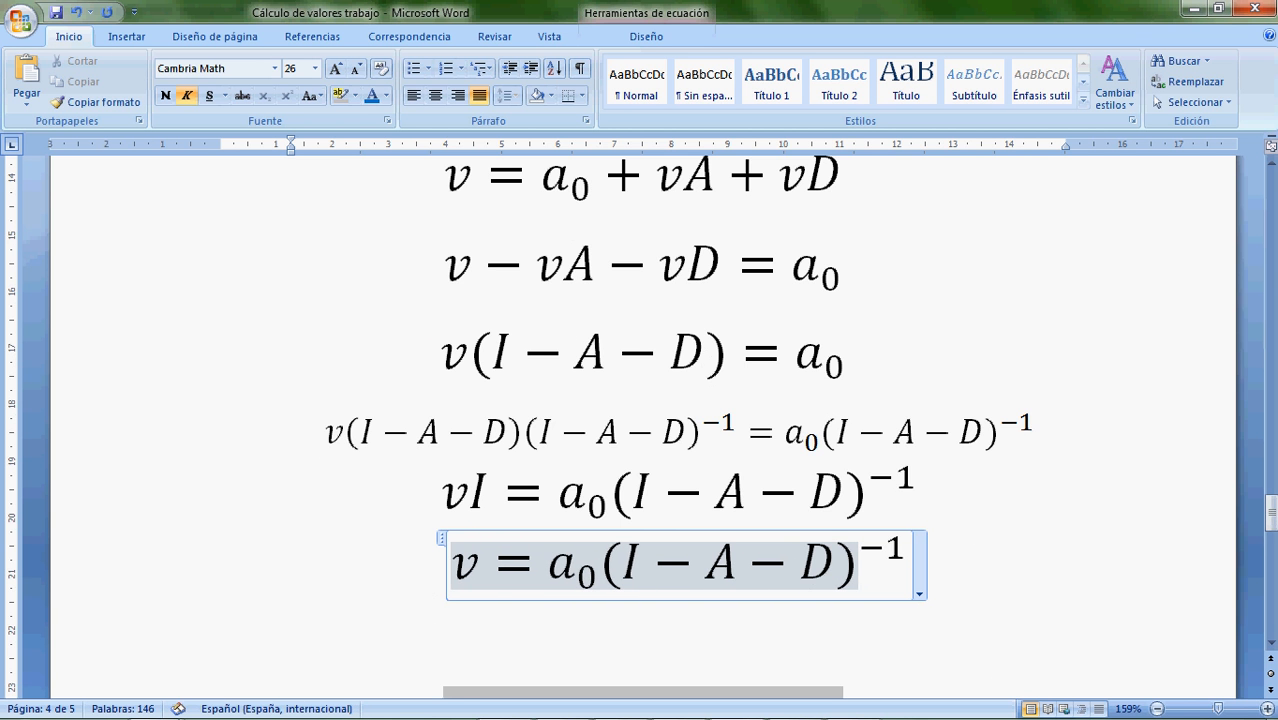
{"action": "left_click", "coordinate": [955, 620]}
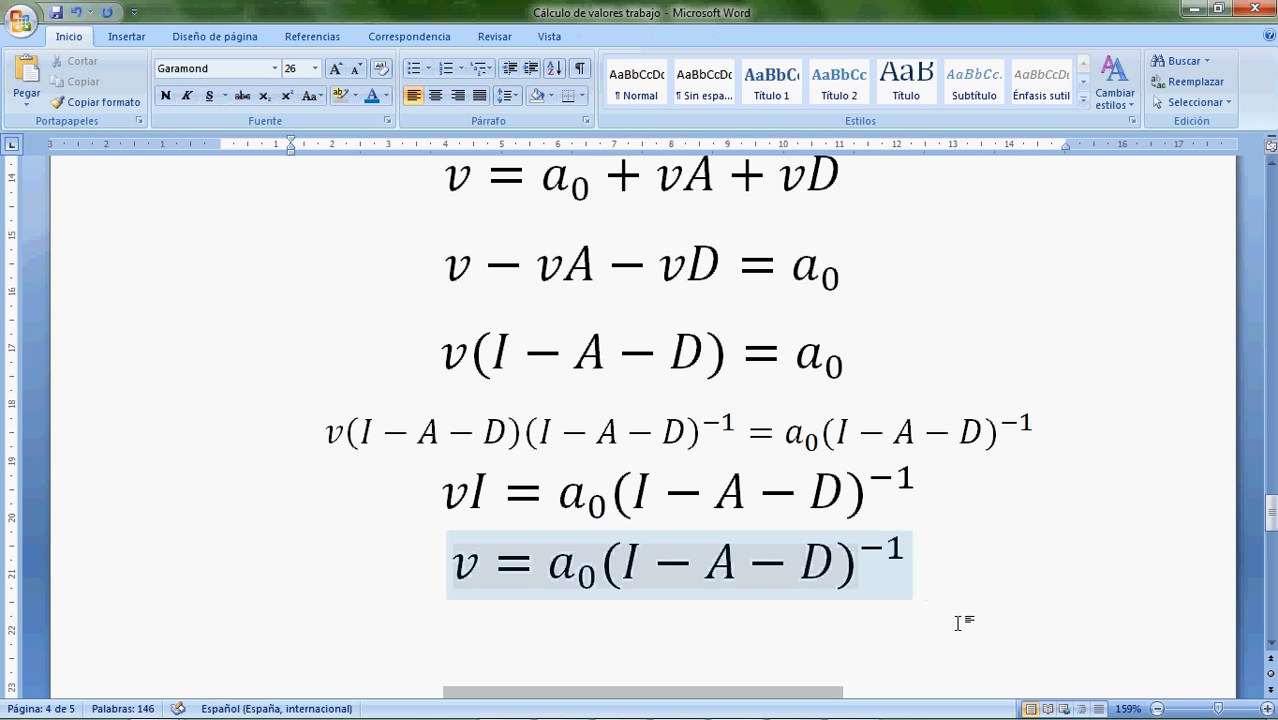
Highlight the D term and the matrix terms in the final equation v = a0(I − A − D)^-1.
{"action": "left_click", "coordinate": [822, 565]}
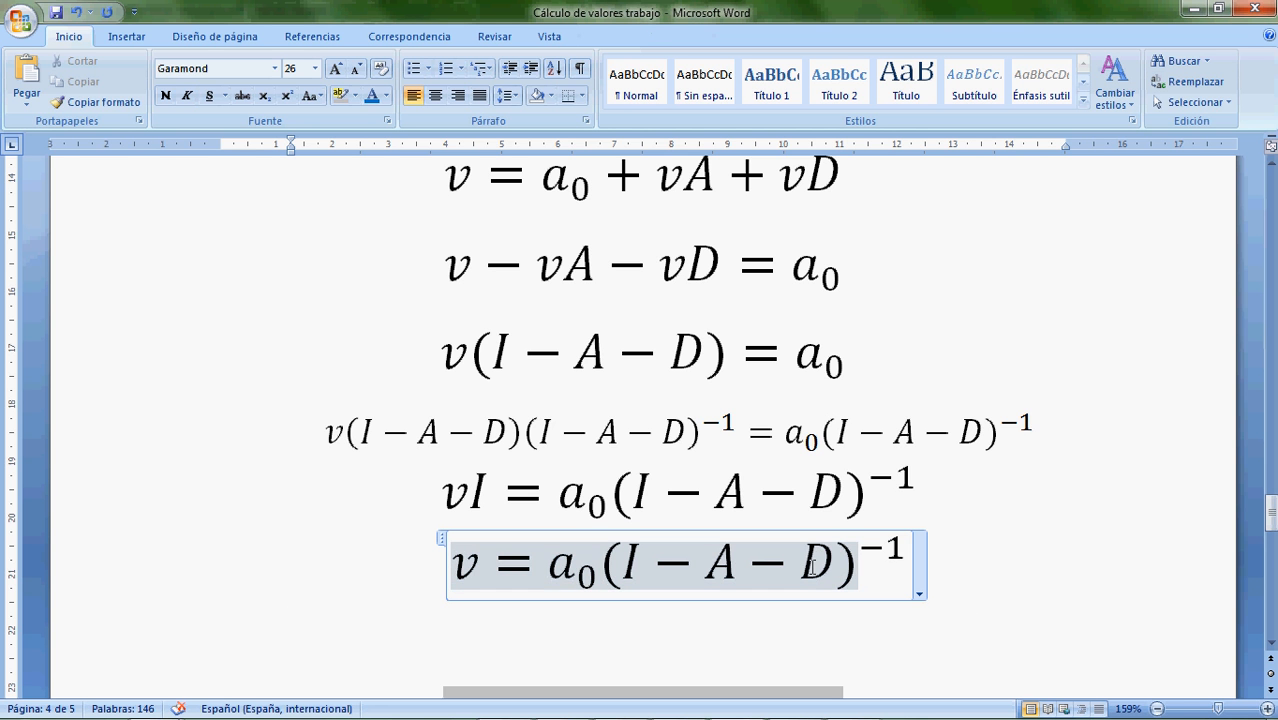
{"action": "double_click", "coordinate": [824, 567]}
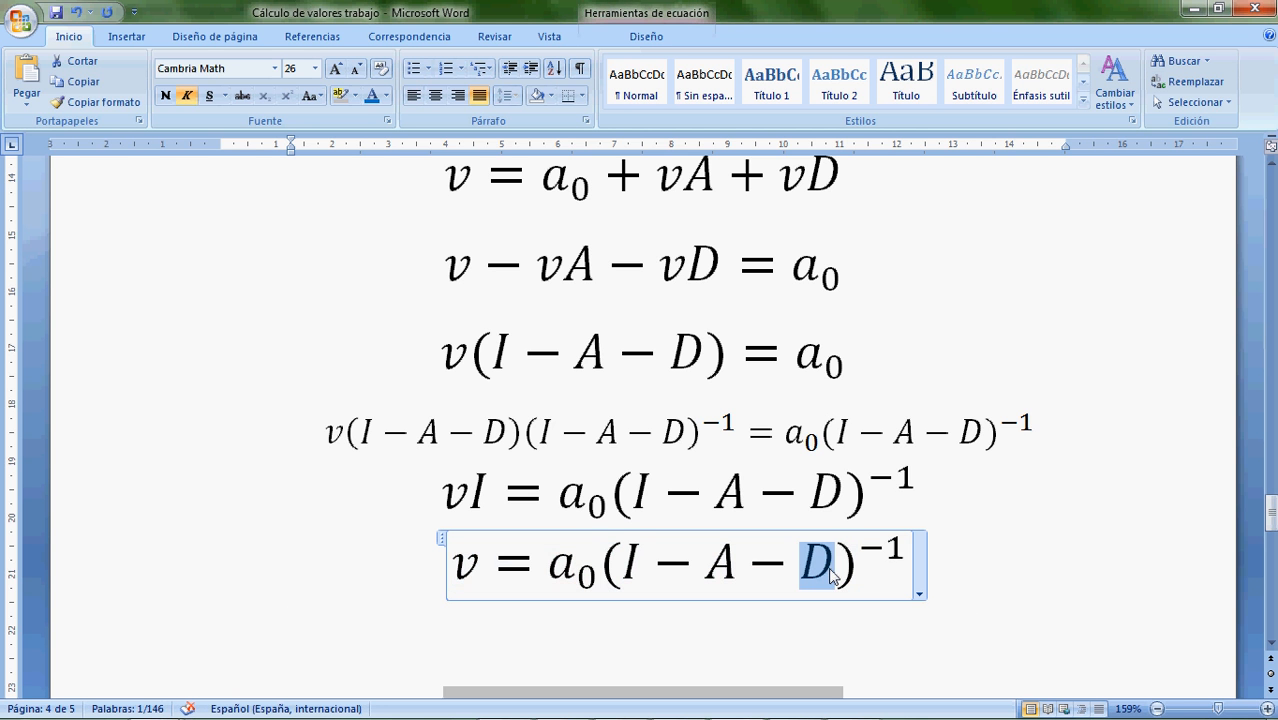
{"action": "left_click_drag", "start_coordinate": [736, 576], "coordinate": [626, 568]}
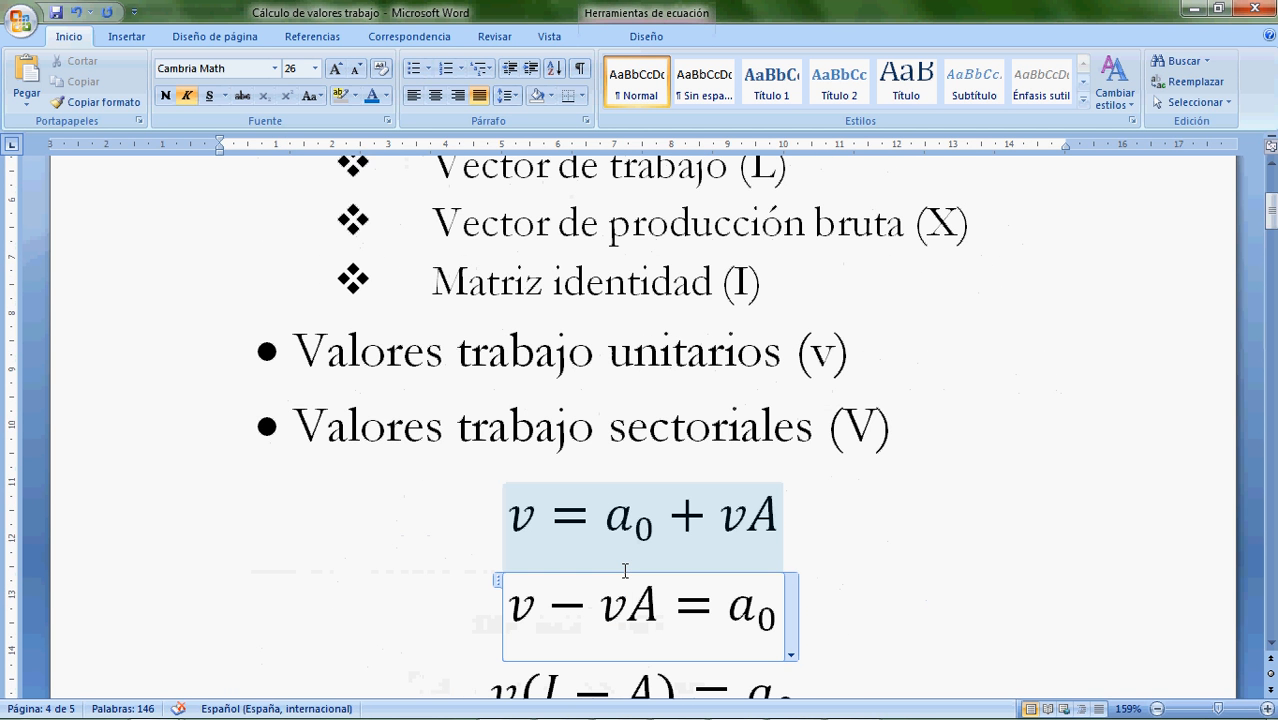
Review the derivation without D, from v = a0 + vA down to v = a0(I − A)^-1.
{"action": "left_click", "coordinate": [1093, 549]}
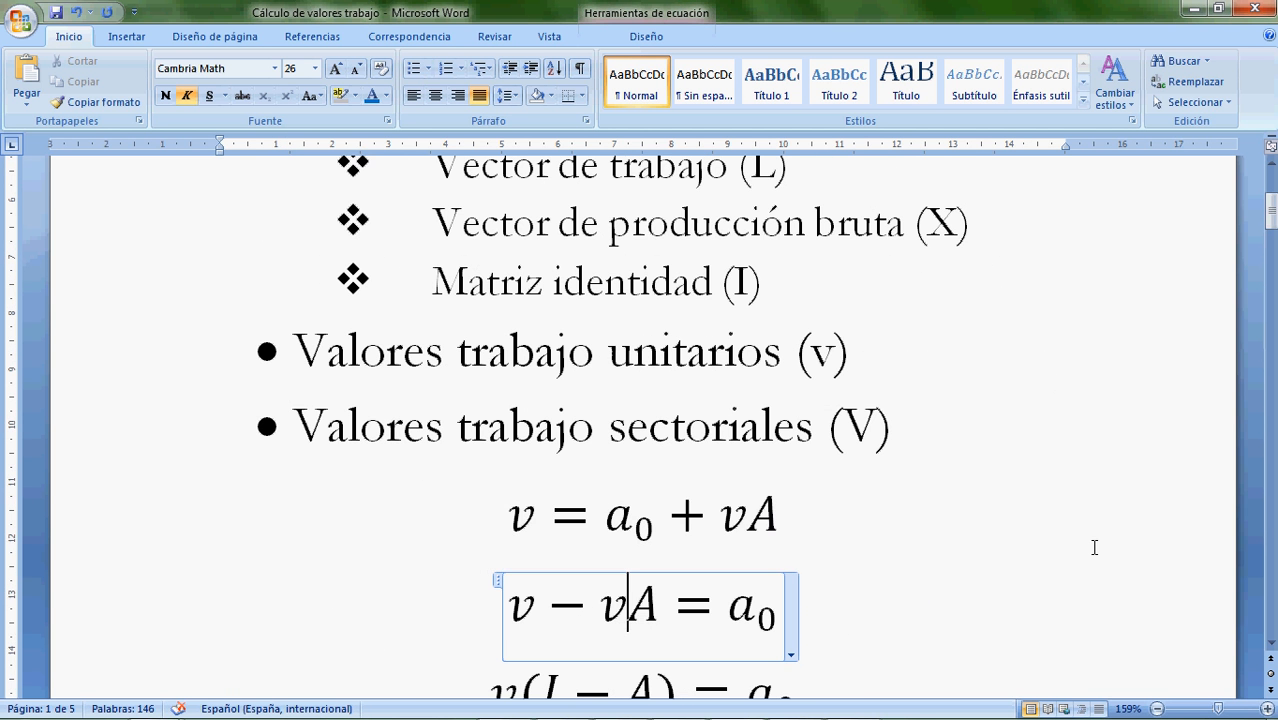
{"action": "key", "text": "Down"}
{"action": "key", "text": "Down"}
{"action": "key", "text": "Down"}
{"action": "key", "text": "Down"}
{"action": "key", "text": "Down"}
{"action": "key", "text": "Down"}
{"action": "key", "text": "Left"}
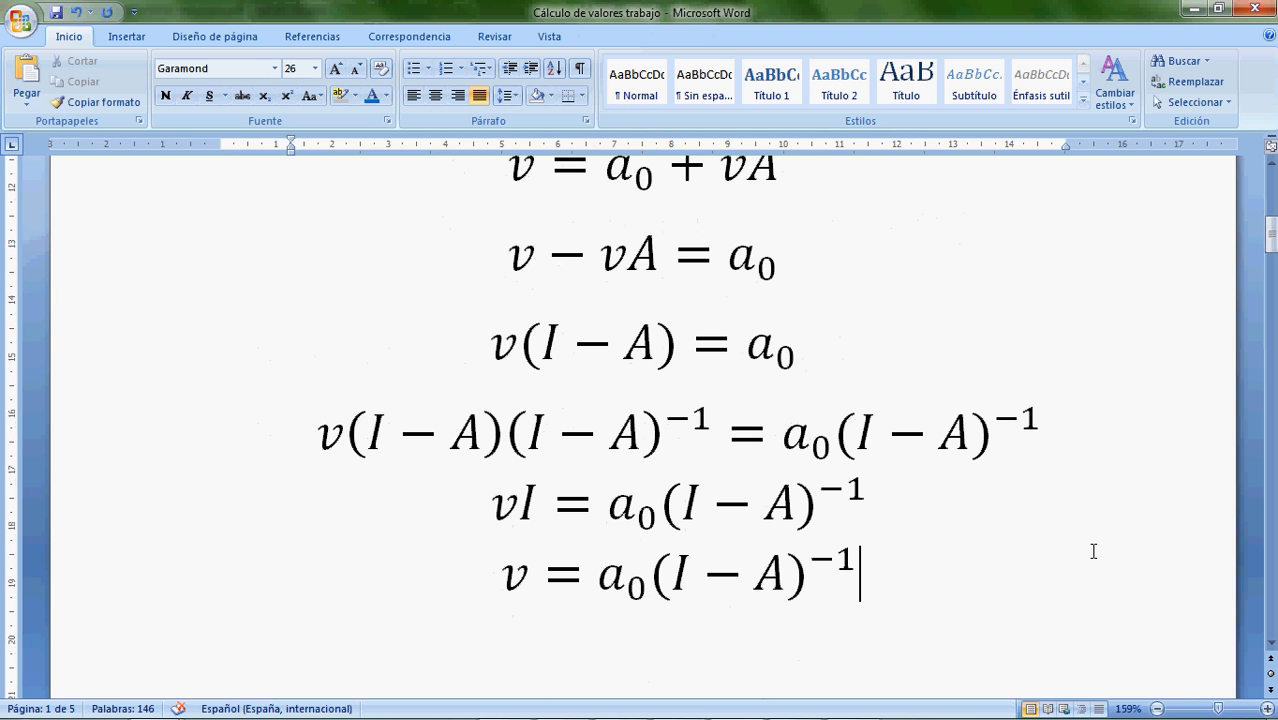
{"action": "key", "text": "Up"}
{"action": "triple_click", "coordinate": [898, 588]}
{"action": "left_click", "coordinate": [639, 662]}
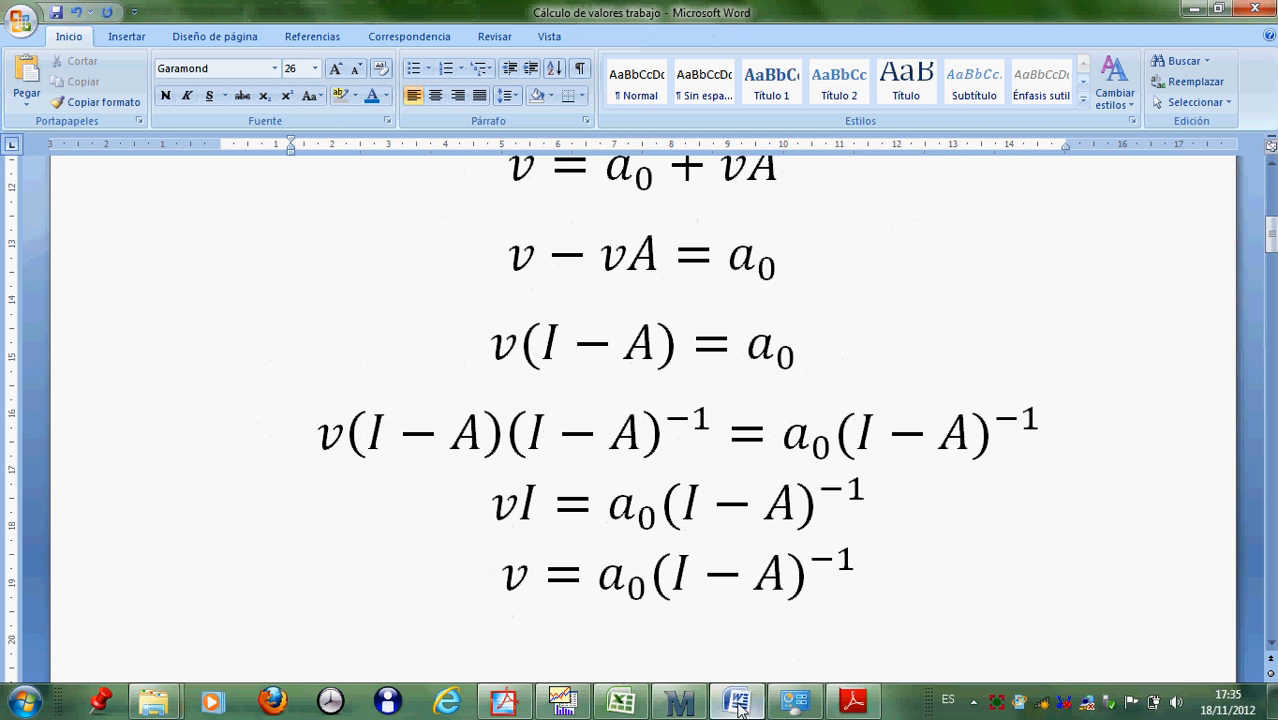
Compare the v0 formula in Excel cell G212 with Word's v = a0(I − A)^-1, highlighting a0, and return to Excel.
{"action": "left_click", "coordinate": [620, 703]}
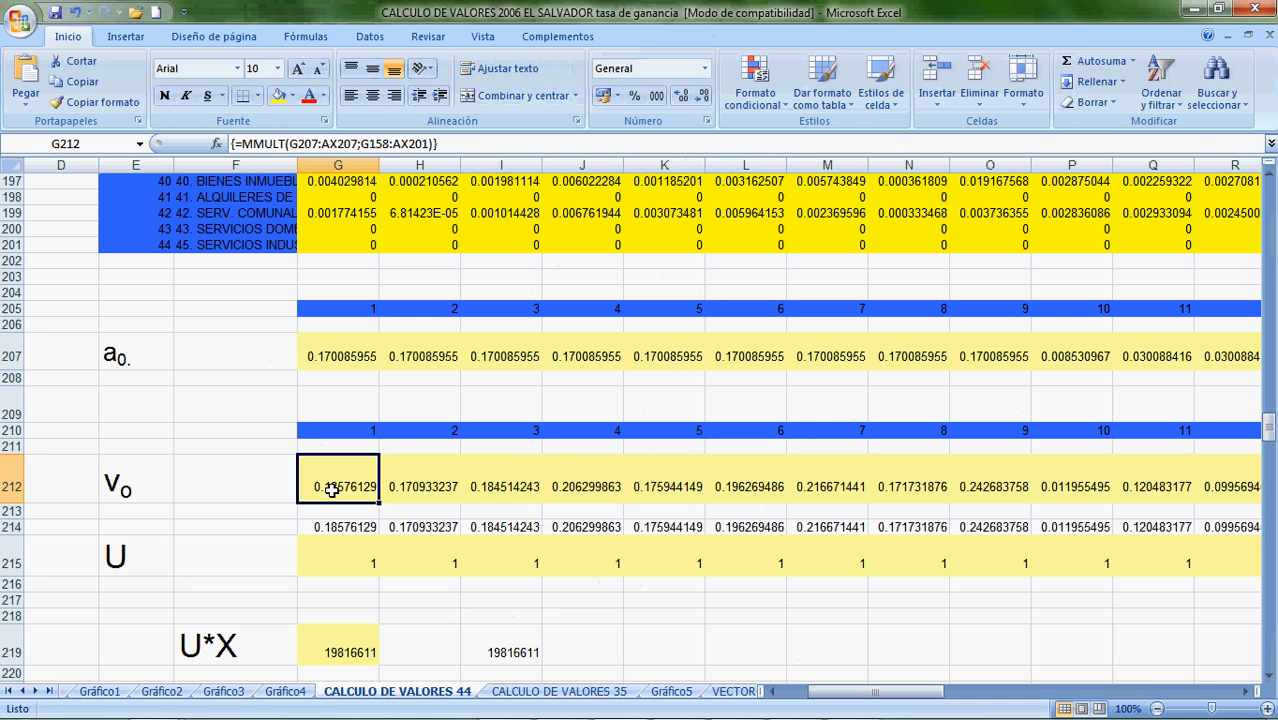
{"action": "key", "text": "alt+Tab"}
{"action": "left_click", "coordinate": [559, 442]}
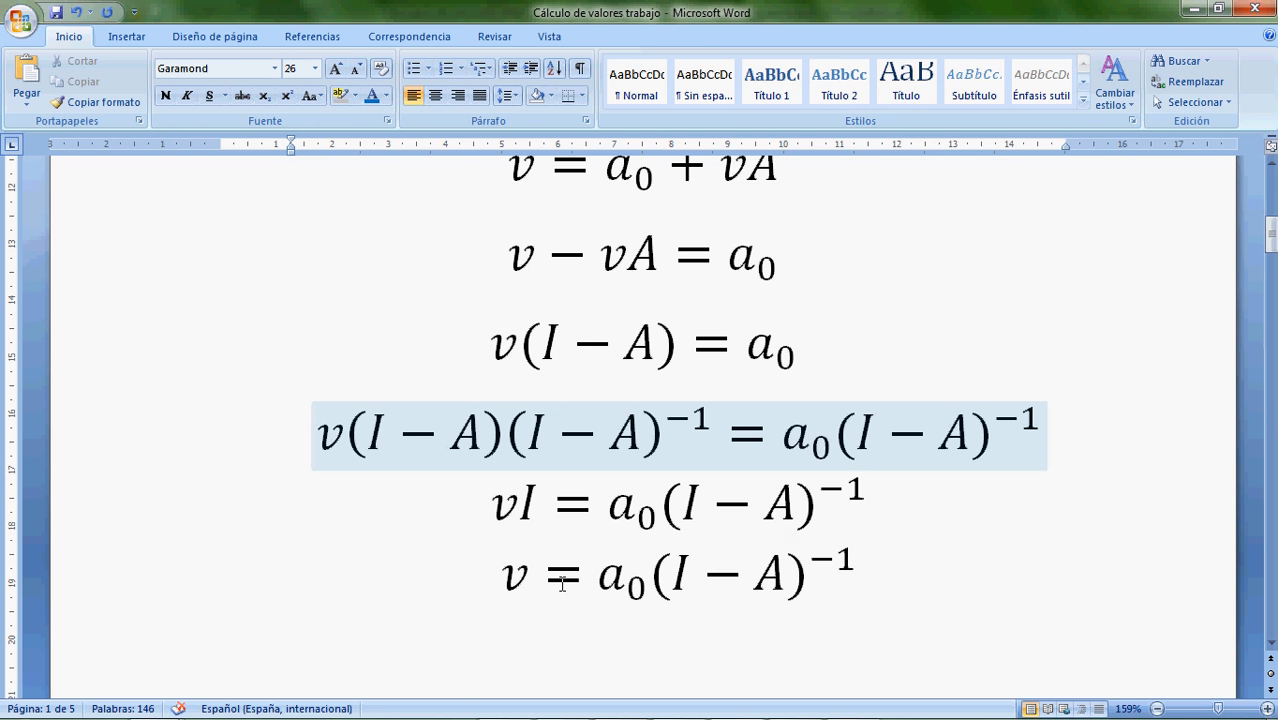
{"action": "left_click_drag", "start_coordinate": [592, 585], "coordinate": [652, 588]}
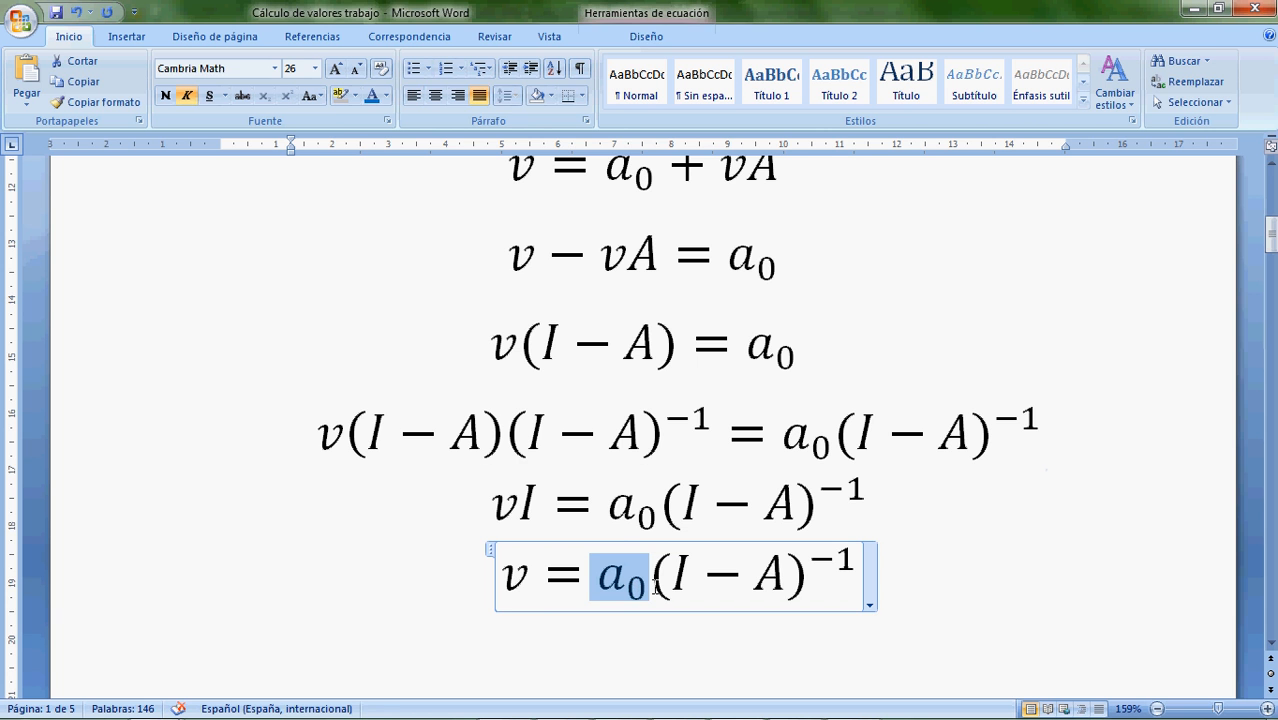
{"action": "key", "text": "alt+Tab"}
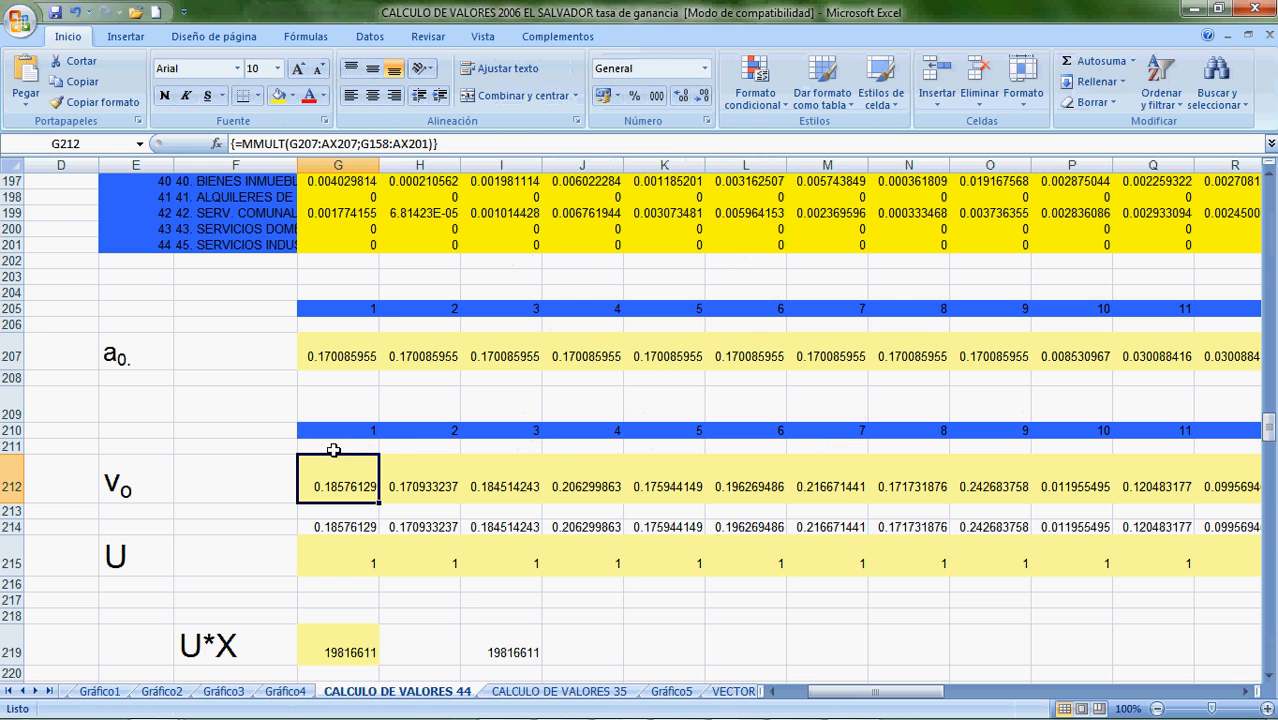
Recheck Word's formula v = a0(I − A)^-1, and back in Excel select the empty range G211:AX211 above the v0 row.
{"action": "key", "text": "alt+Tab"}
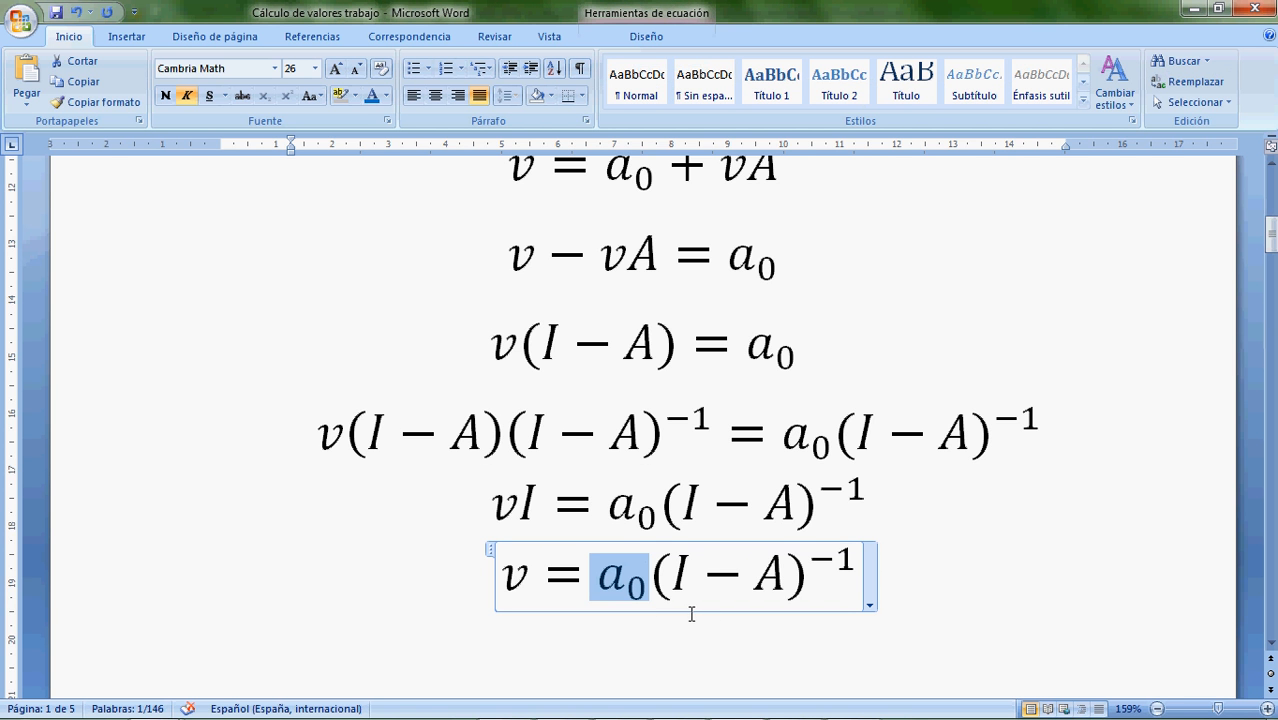
{"action": "key", "text": "alt+Tab"}
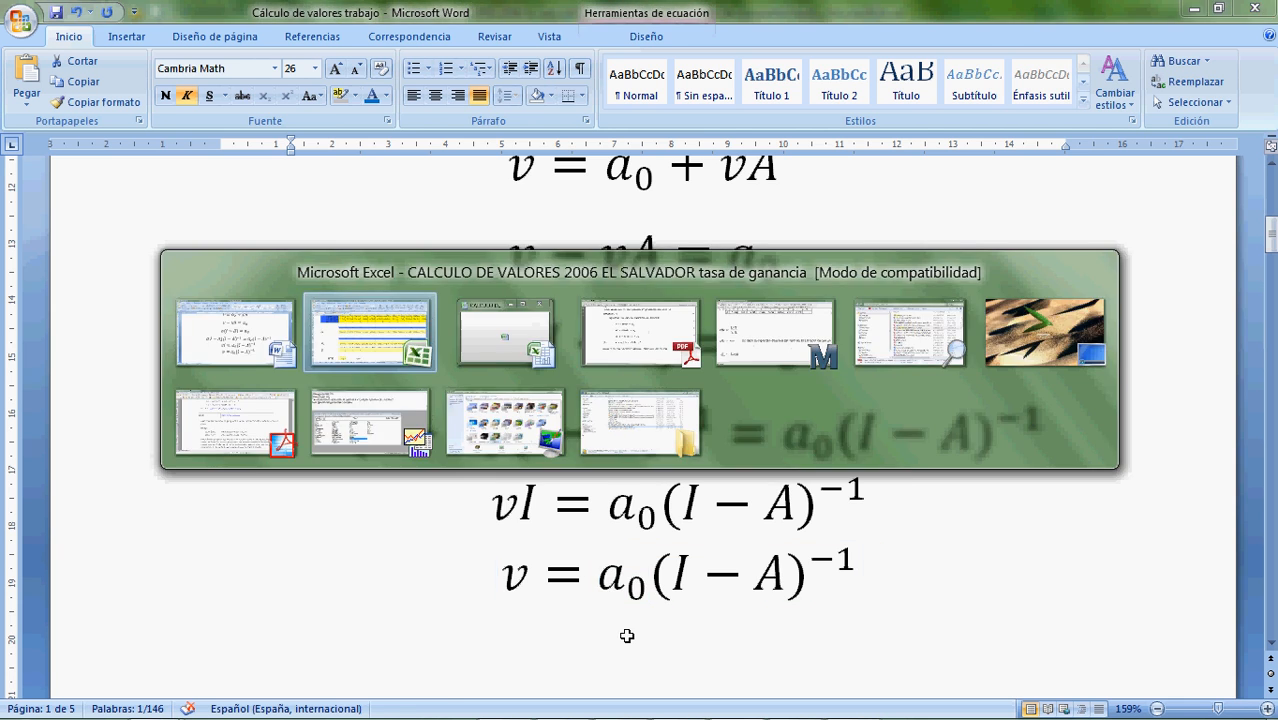
{"action": "left_click", "coordinate": [362, 449]}
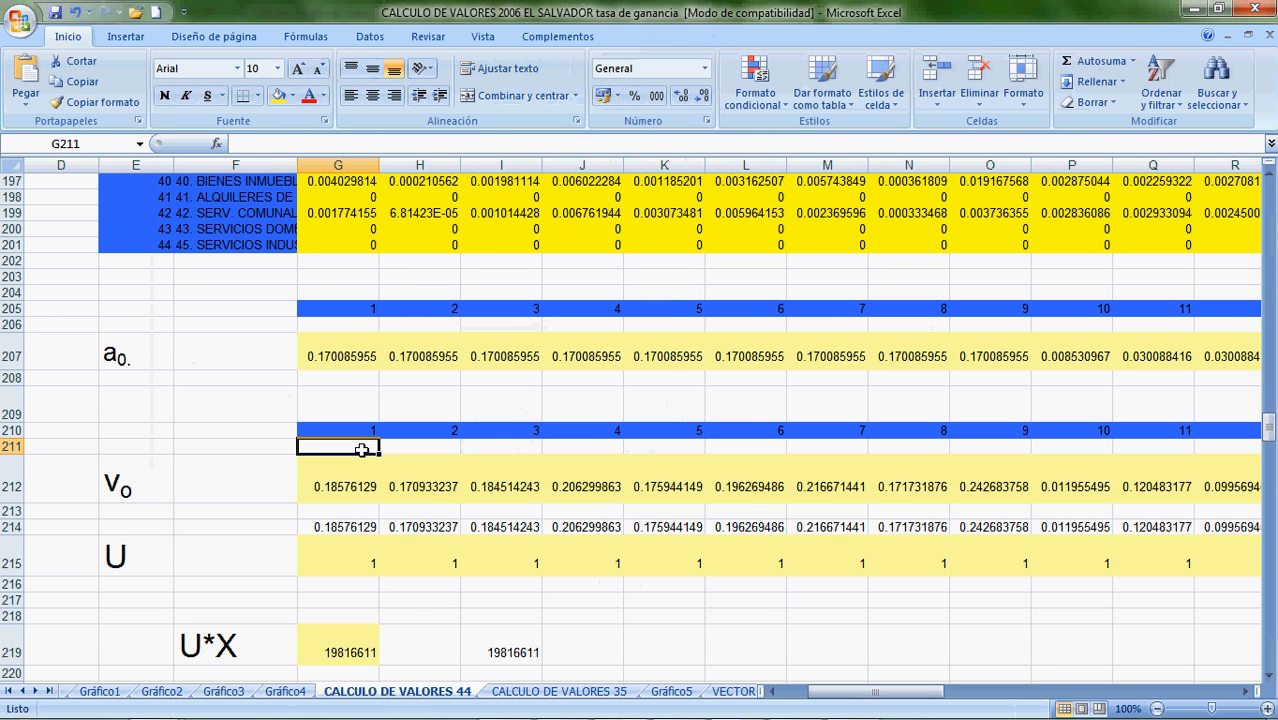
{"action": "key", "text": "shift+Right"}
{"action": "key", "text": "shift+Right"}
{"action": "key", "text": "shift+Right"}
{"action": "key", "text": "shift+Right"}
{"action": "key", "text": "shift+Right"}
{"action": "key", "text": "shift+Right"}
{"action": "key", "text": "shift+Right"}
{"action": "key", "text": "shift+Right"}
{"action": "key", "text": "shift+Right"}
{"action": "key", "text": "shift+Right"}
{"action": "key", "text": "shift+Right"}
{"action": "key", "text": "shift+Right"}
{"action": "key", "text": "shift+Right"}
{"action": "key", "text": "shift+Right"}
{"action": "key", "text": "shift+Right"}
{"action": "key", "text": "shift+Right"}
{"action": "key", "text": "shift+Right"}
{"action": "key", "text": "shift+Right"}
{"action": "key", "text": "shift+Right"}
{"action": "key", "text": "shift+Right"}
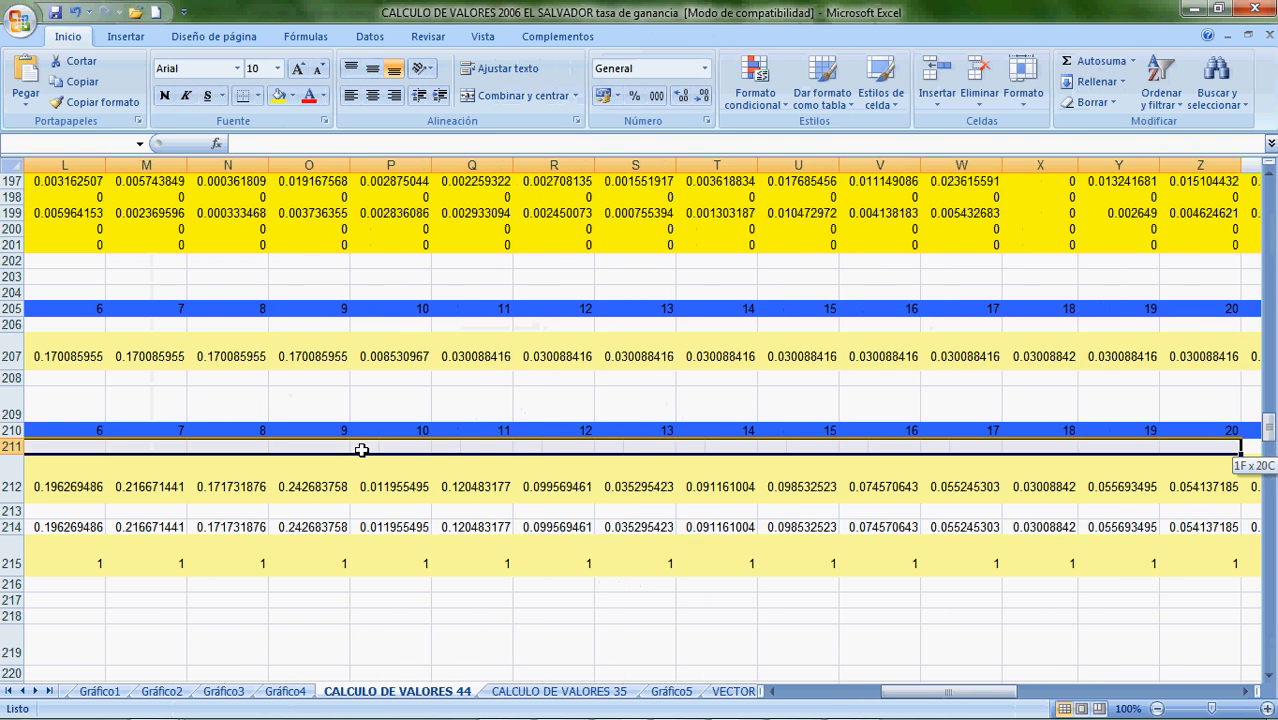
{"action": "key", "text": "shift+Right"}
{"action": "key", "text": "shift+Right"}
{"action": "key", "text": "shift+Right"}
{"action": "key", "text": "shift+Left"}
{"action": "key", "text": "shift+Left"}
{"action": "key", "text": "shift+Left"}
{"action": "key", "text": "shift+Left"}
{"action": "key", "text": "shift+Left"}
{"action": "key", "text": "shift+Left"}
{"action": "key", "text": "shift+Left"}
{"action": "key", "text": "shift+Left"}
{"action": "key", "text": "shift+Left"}
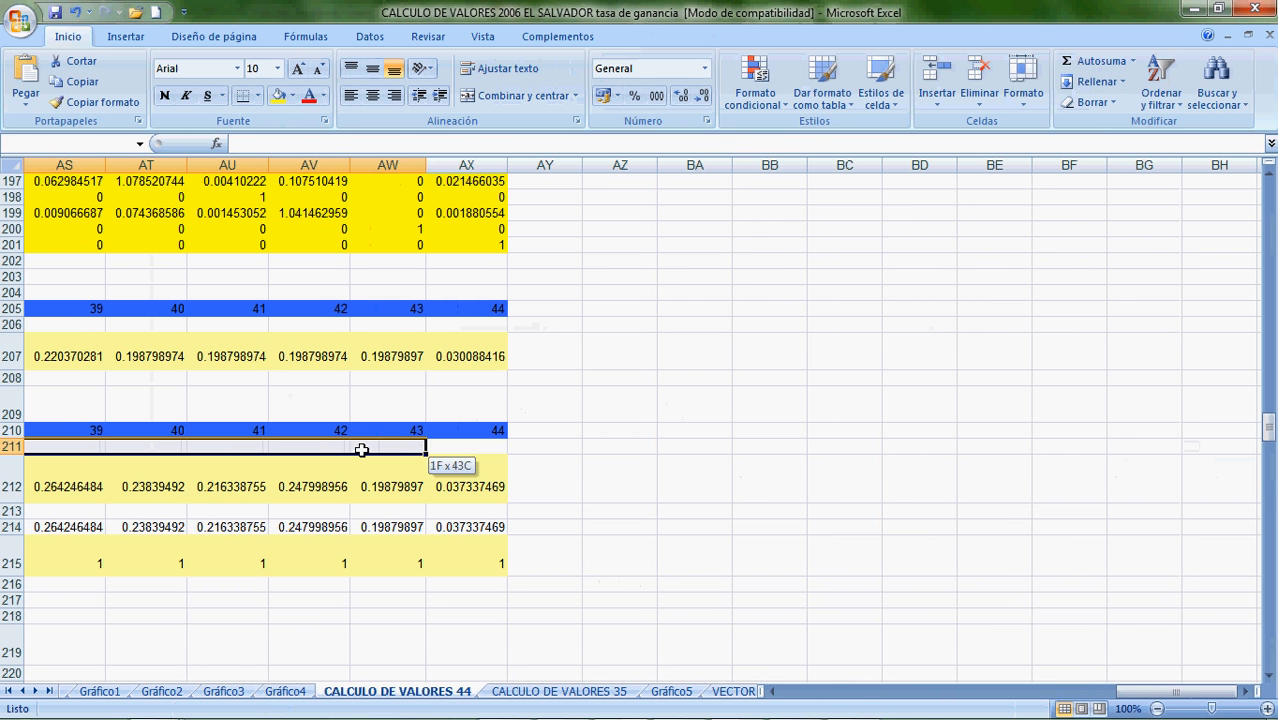
{"action": "key", "text": "shift+Right"}
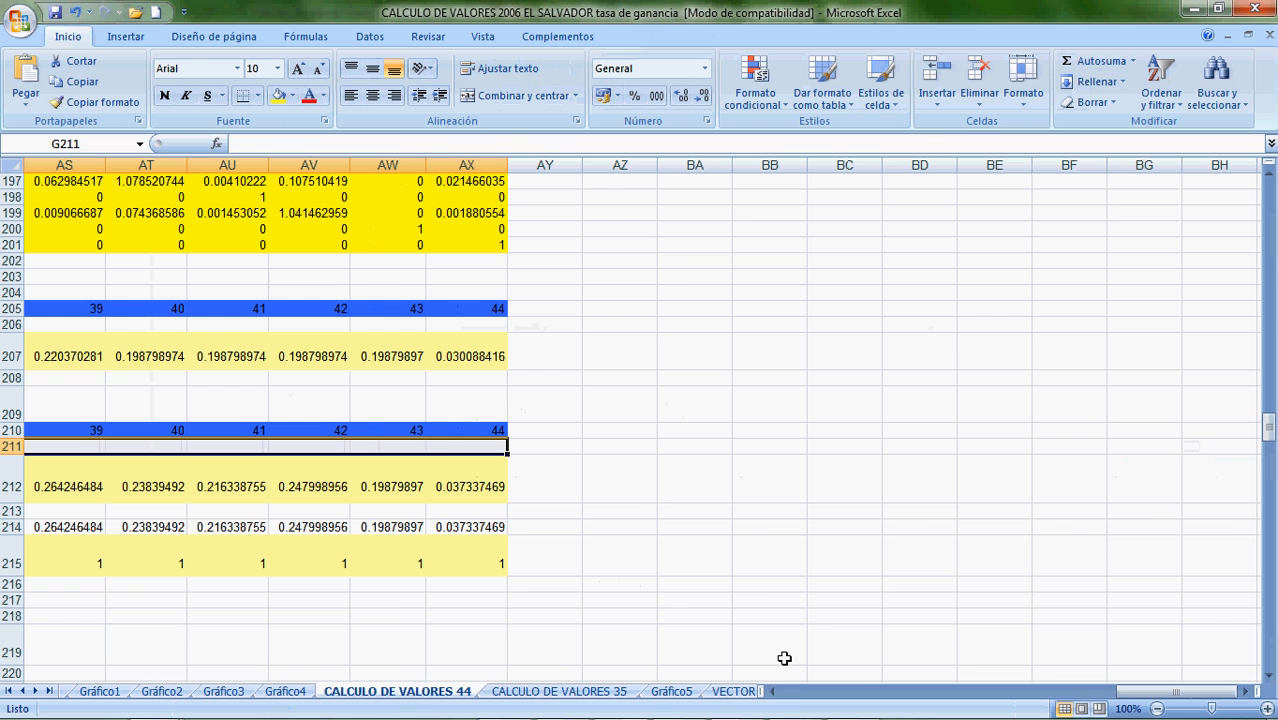
{"action": "left_click", "coordinate": [789, 692]}
{"action": "left_click", "coordinate": [790, 700]}
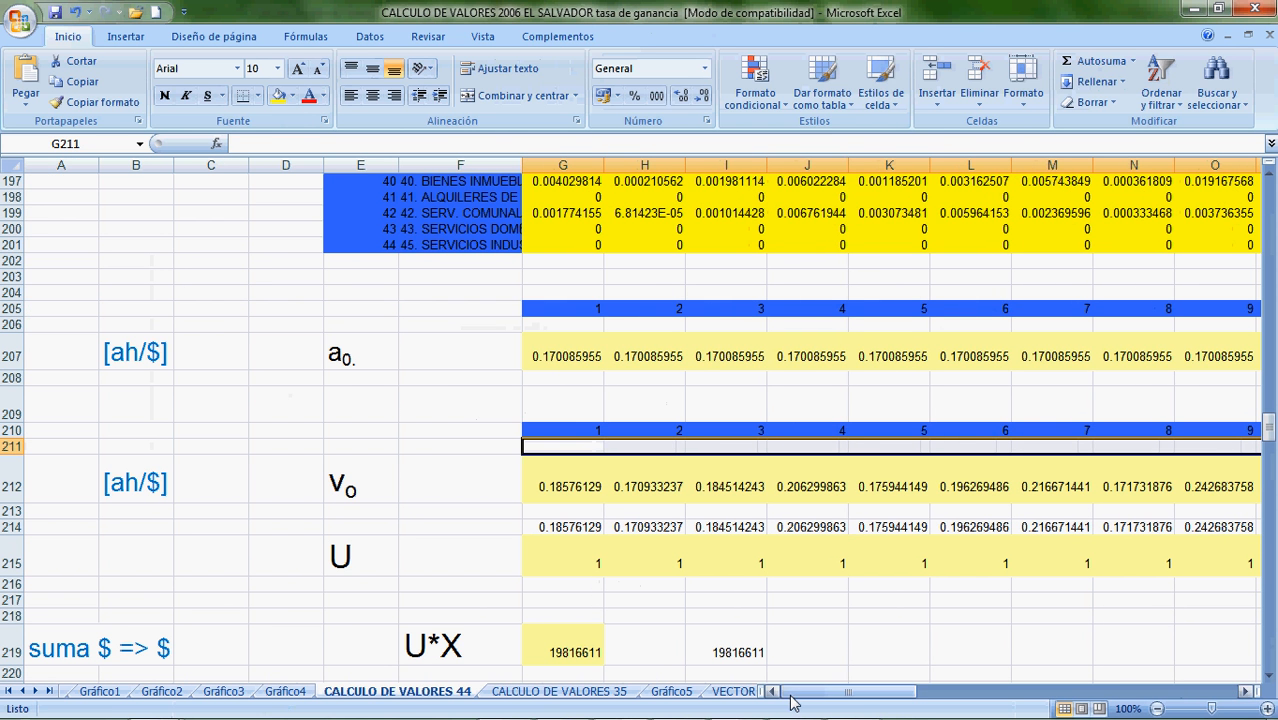
Insert the MMULT function from the Matemáticas y trigonométricas category into G211.
{"action": "left_click", "coordinate": [215, 141]}
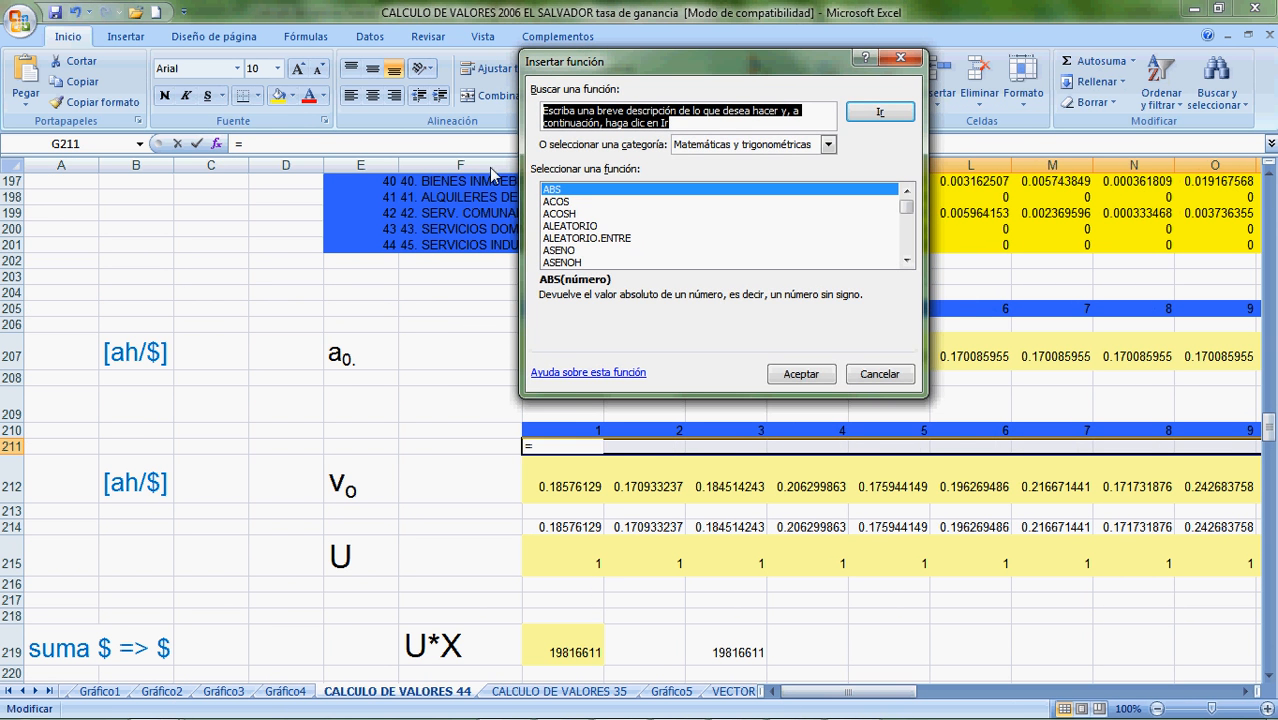
{"action": "left_click", "coordinate": [703, 145]}
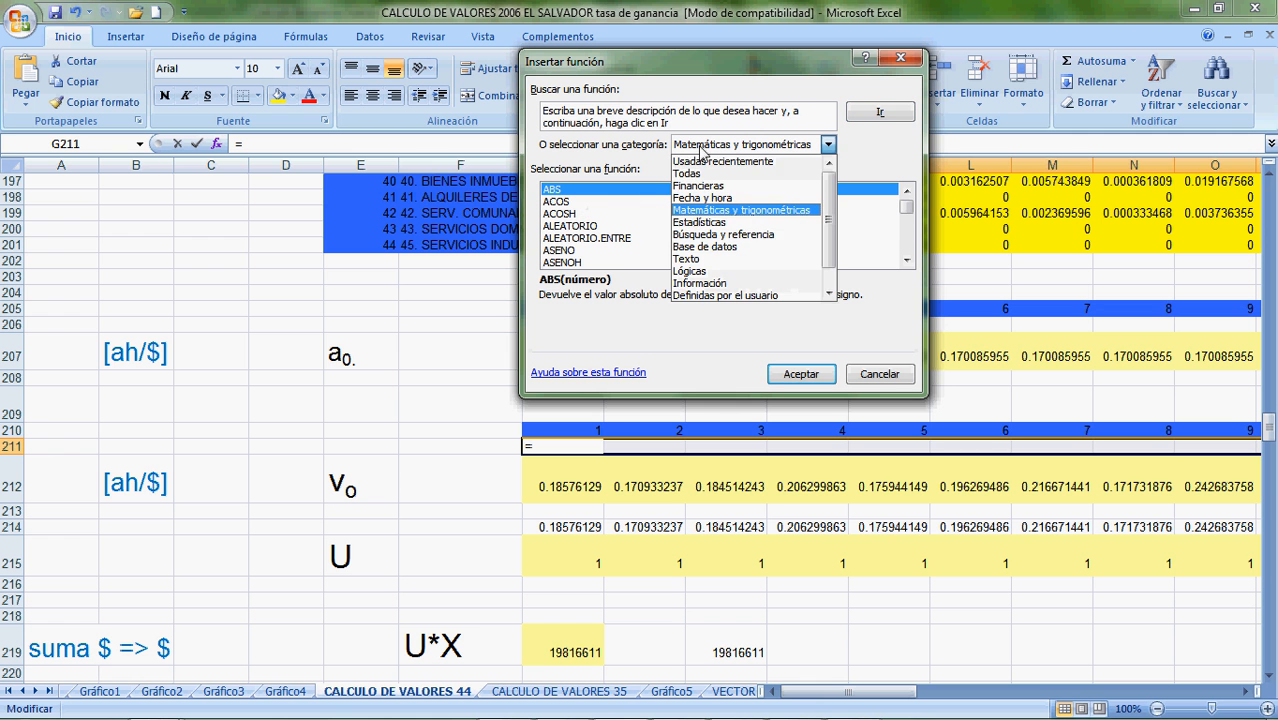
{"action": "left_click", "coordinate": [714, 210]}
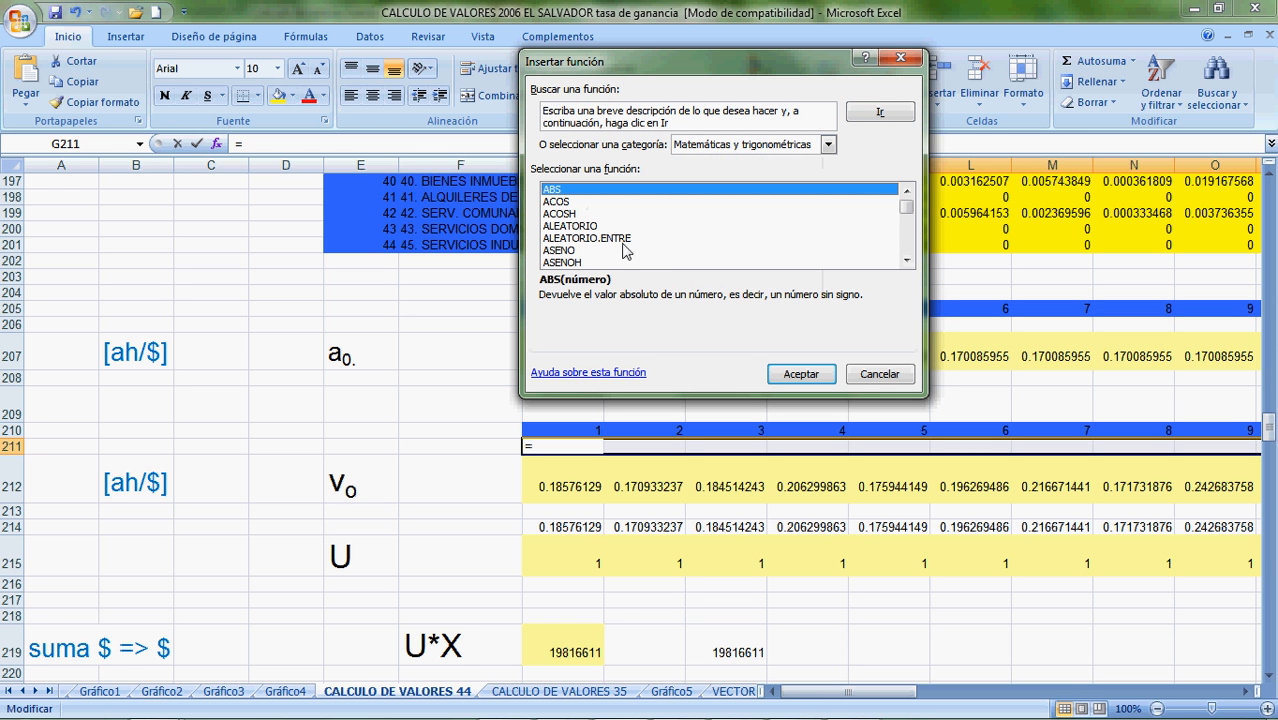
{"action": "left_click", "coordinate": [624, 250]}
{"action": "key", "text": "Down"}
{"action": "key", "text": "Down"}
{"action": "key", "text": "Down"}
{"action": "key", "text": "Down"}
{"action": "key", "text": "Down"}
{"action": "key", "text": "Down"}
{"action": "key", "text": "Down"}
{"action": "key", "text": "Down"}
{"action": "key", "text": "Down"}
{"action": "key", "text": "Down"}
{"action": "key", "text": "Down"}
{"action": "key", "text": "Down"}
{"action": "key", "text": "Down"}
{"action": "key", "text": "Down"}
{"action": "key", "text": "Down"}
{"action": "key", "text": "Down"}
{"action": "key", "text": "Down"}
{"action": "key", "text": "Down"}
{"action": "key", "text": "Down"}
{"action": "key", "text": "Down"}
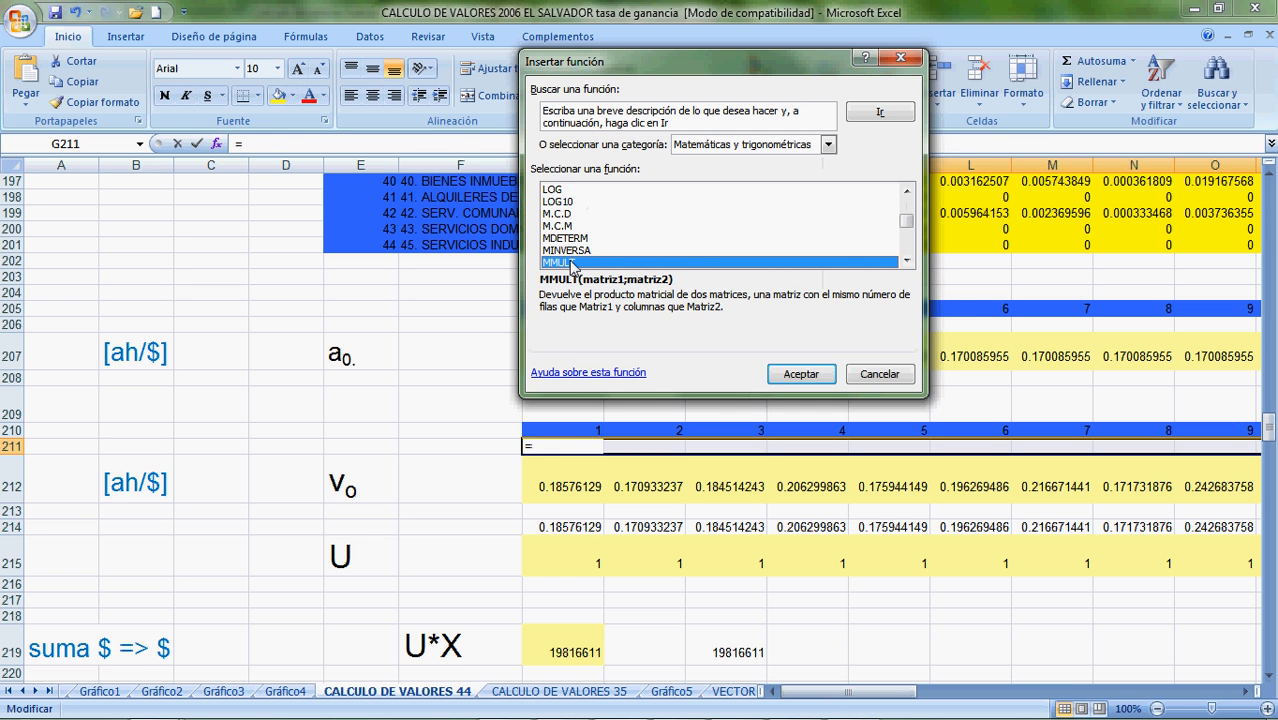
{"action": "left_click", "coordinate": [801, 374]}
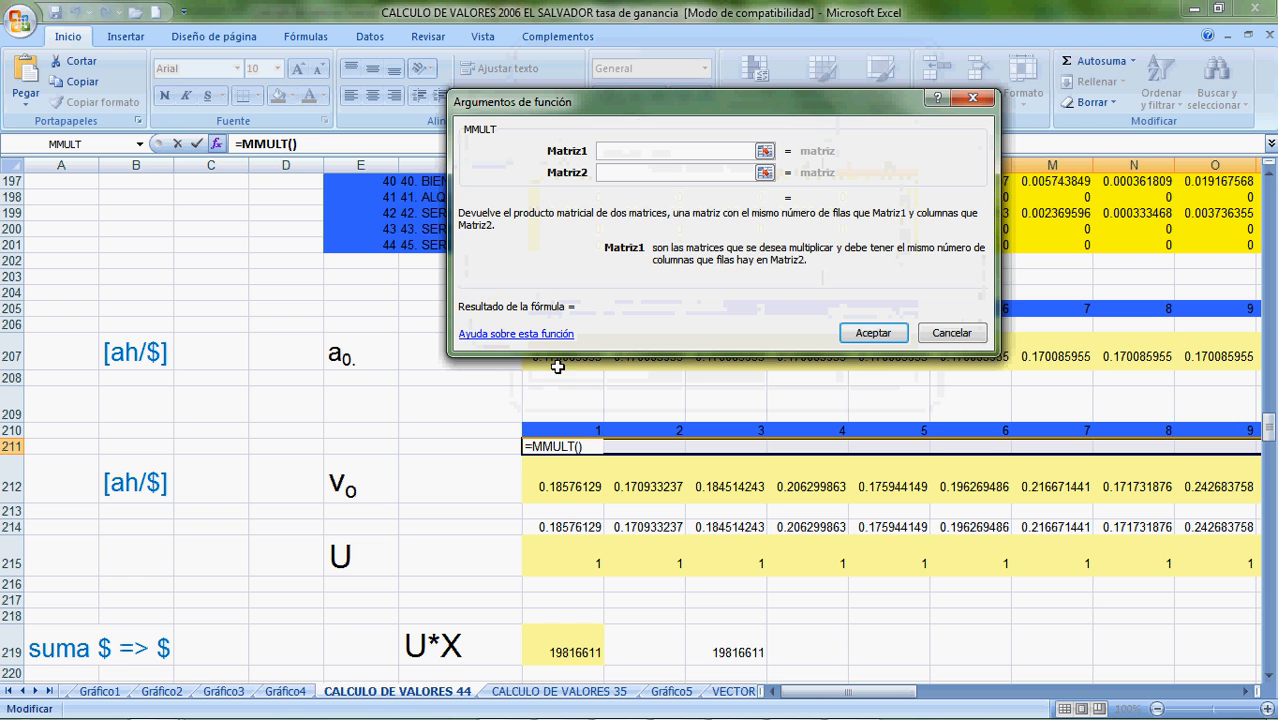
Set MMULT's Matriz1 argument to the a0 row, G207:AX207.
{"action": "left_click", "coordinate": [764, 152]}
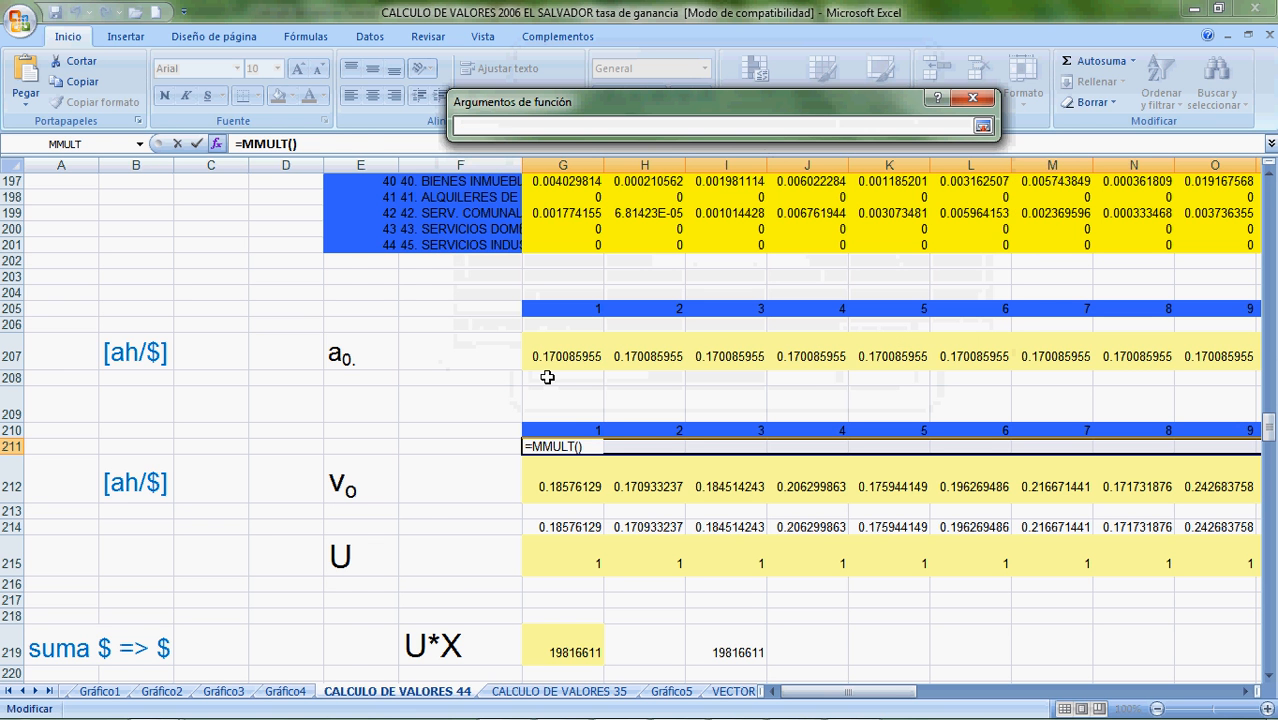
{"action": "left_click_drag", "start_coordinate": [548, 360], "coordinate": [1150, 360]}
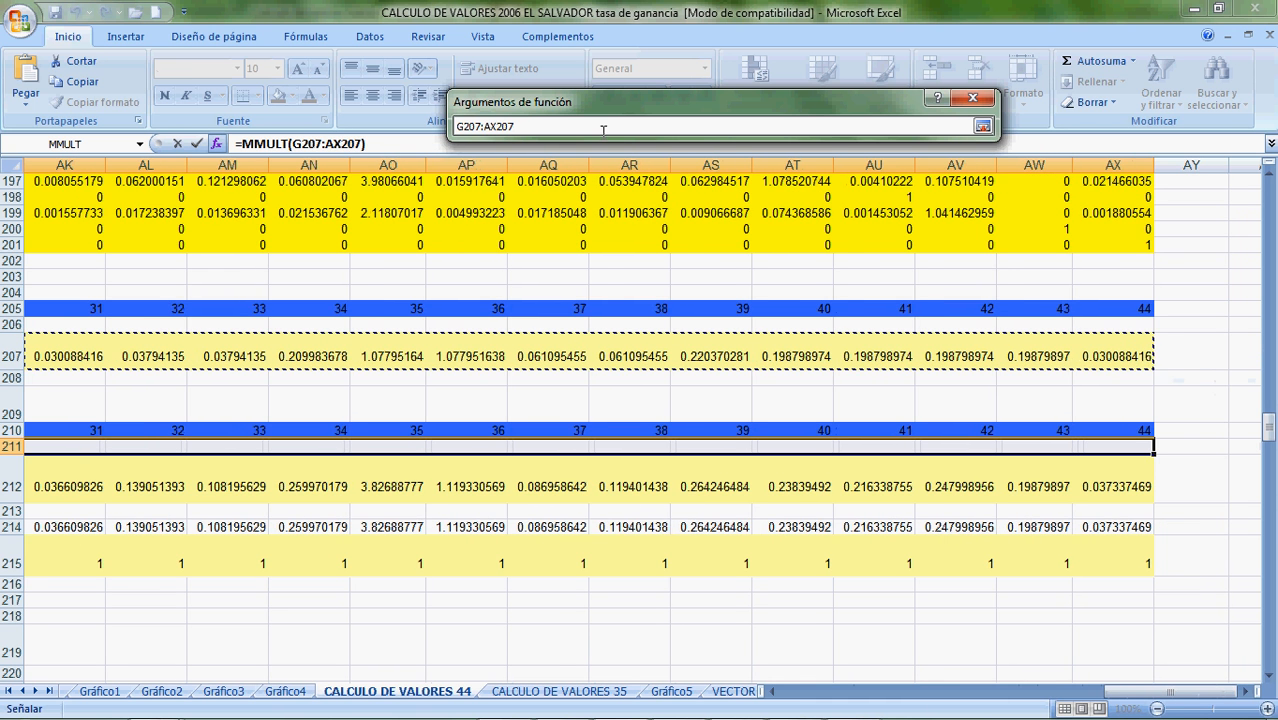
{"action": "left_click", "coordinate": [984, 126]}
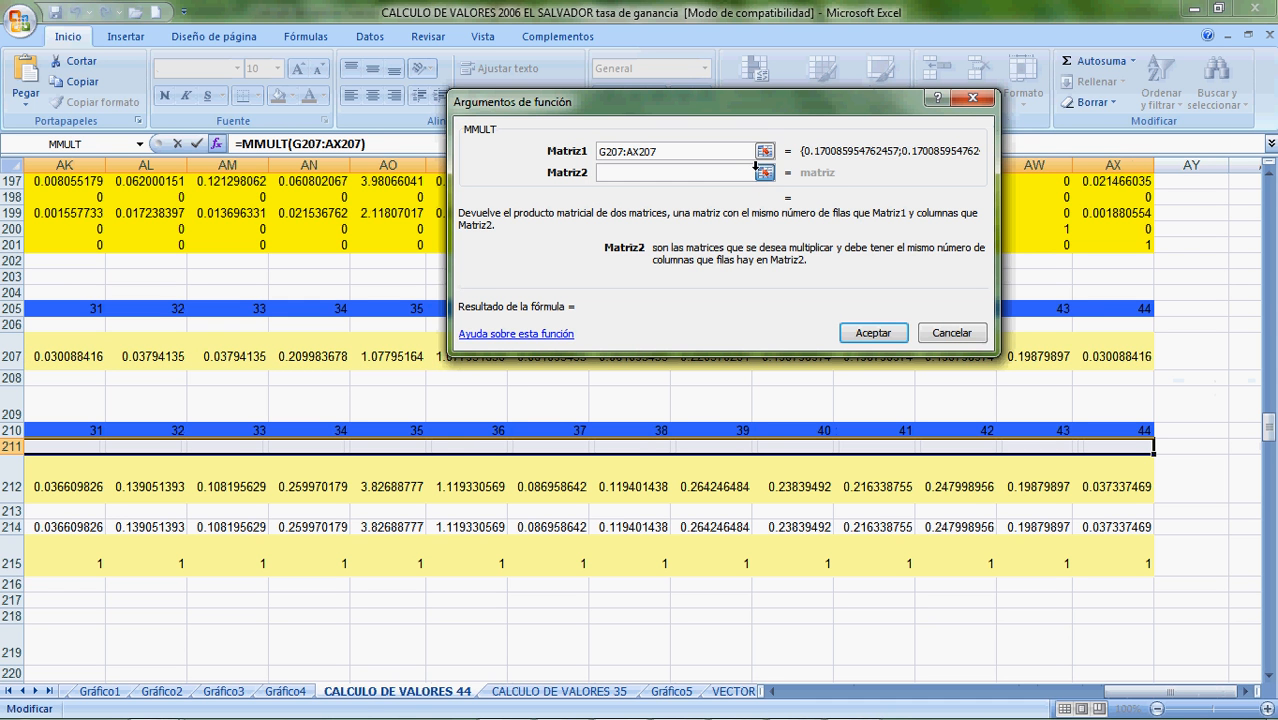
Set MMULT's Matriz2 argument to the inverse matrix range G158:AX201.
{"action": "left_click", "coordinate": [764, 172]}
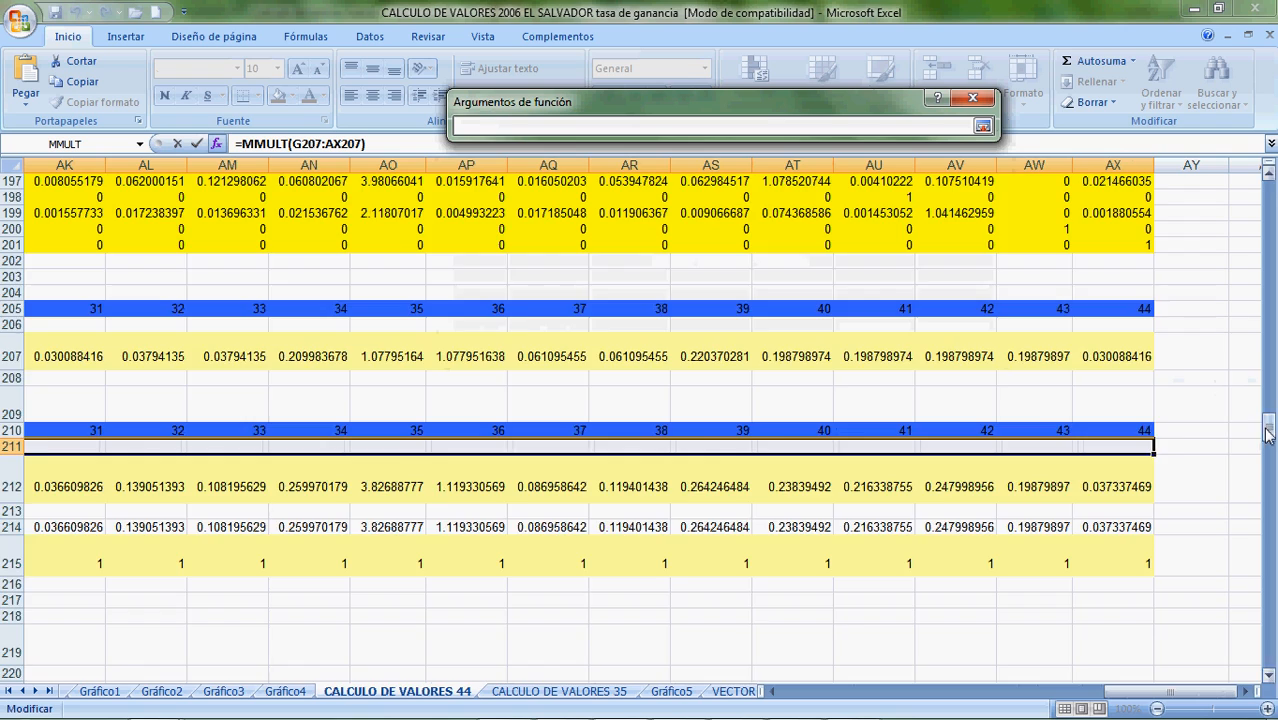
{"action": "left_click_drag", "start_coordinate": [1266, 428], "coordinate": [1263, 373]}
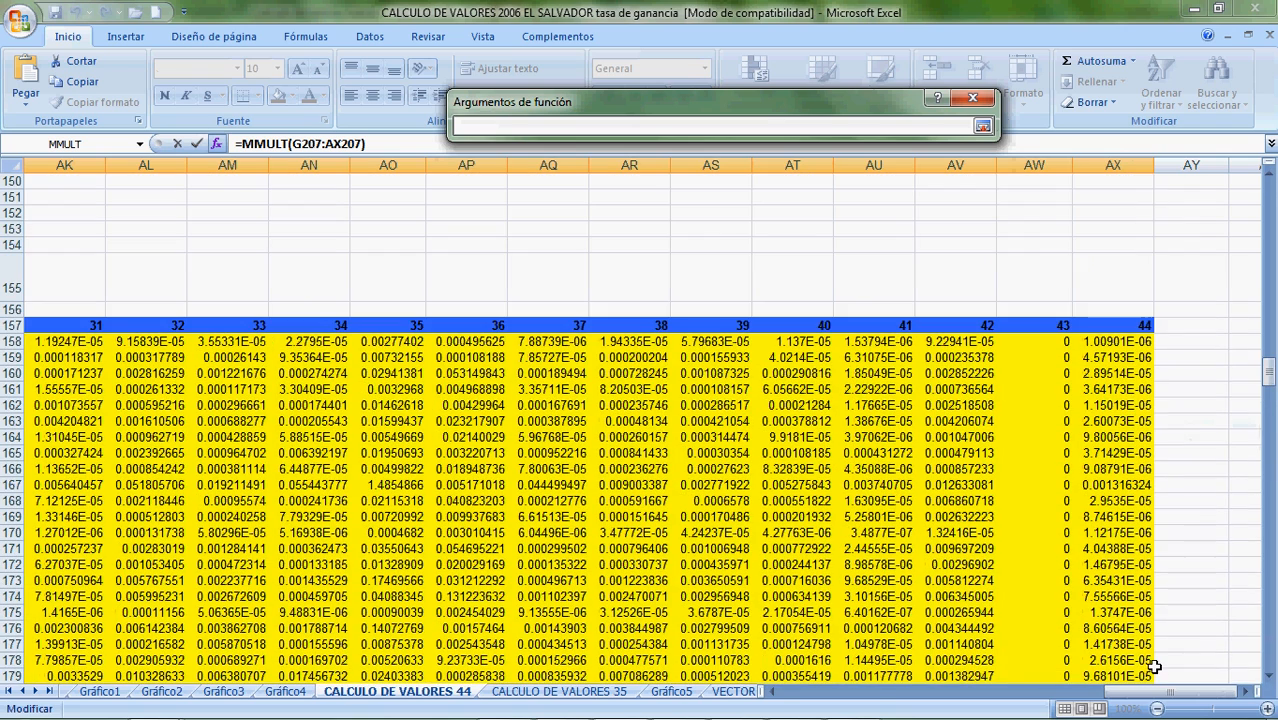
{"action": "left_click_drag", "start_coordinate": [1143, 697], "coordinate": [800, 697]}
{"action": "left_click_drag", "start_coordinate": [553, 343], "coordinate": [1112, 663]}
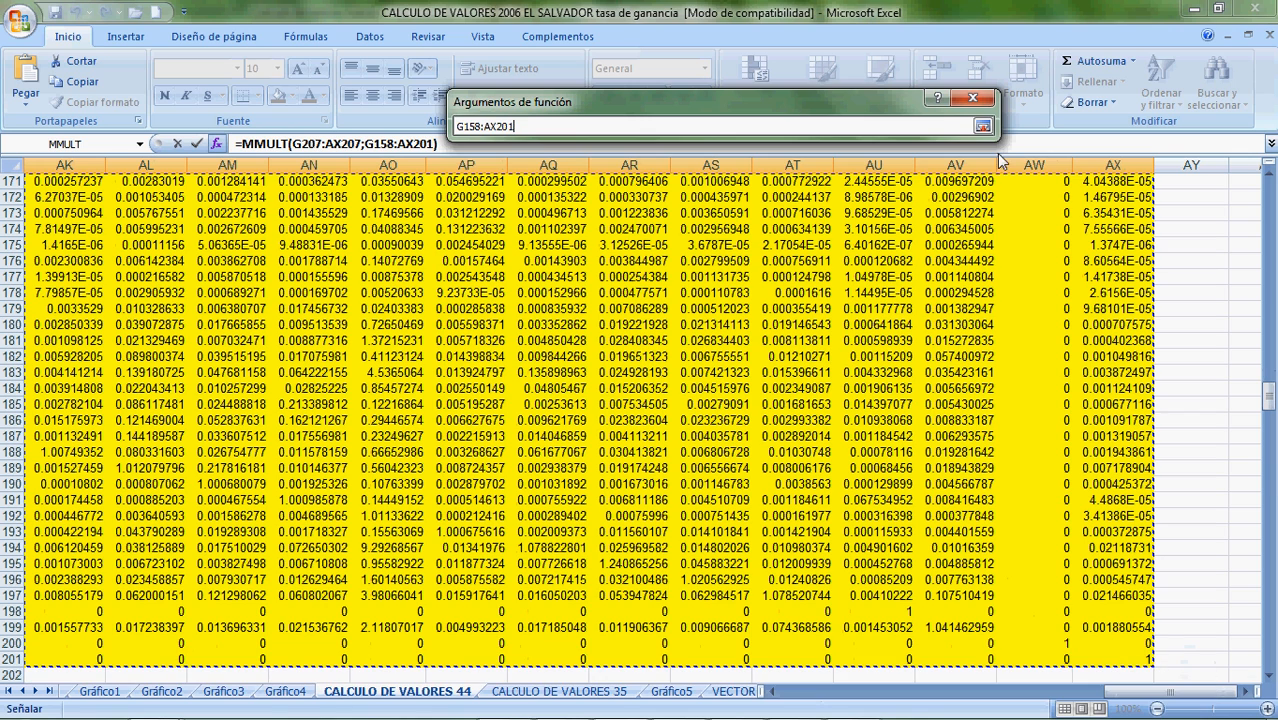
{"action": "left_click", "coordinate": [981, 128]}
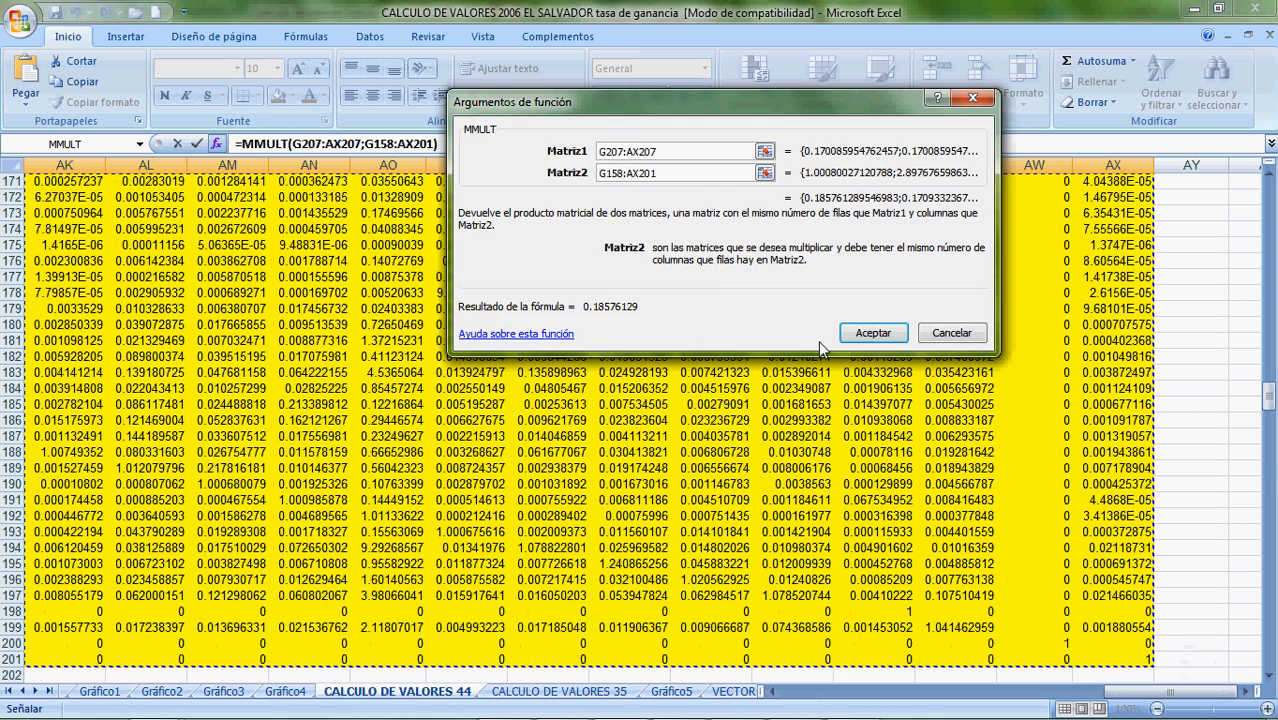
Accept the MMULT formula and enter it as an array formula across G211:AX211.
{"action": "left_click", "coordinate": [857, 339]}
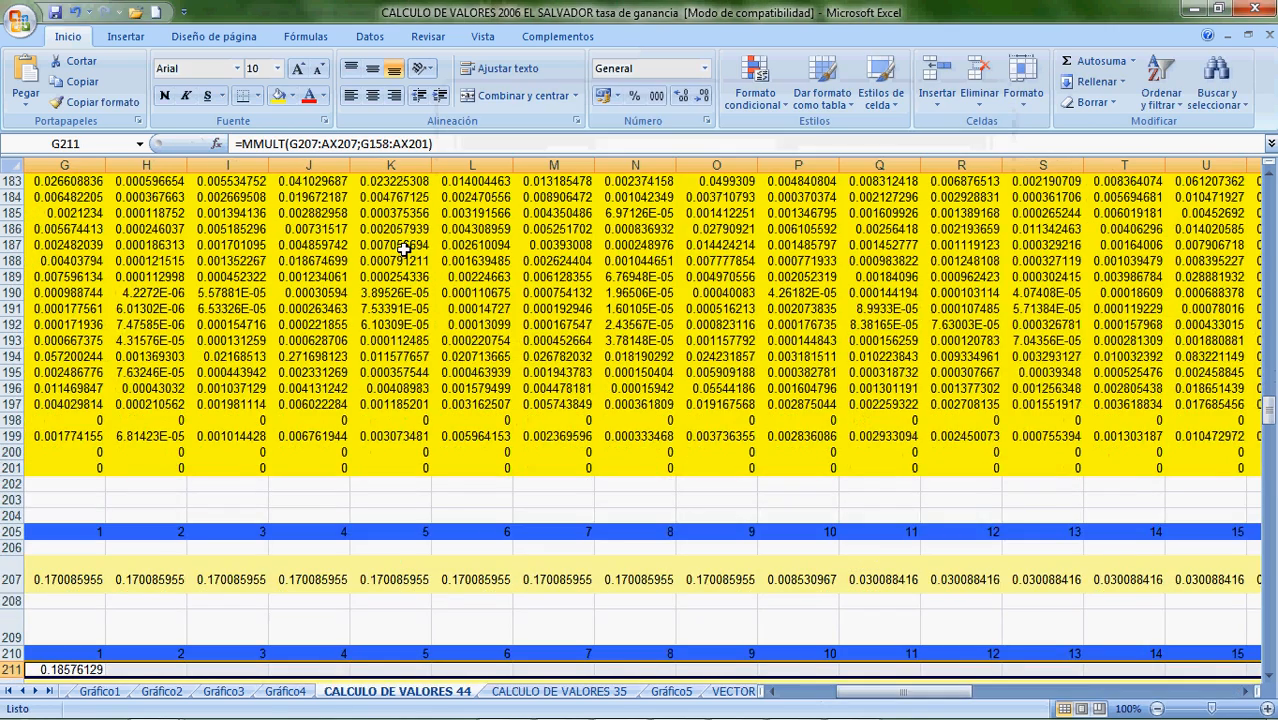
{"action": "left_click", "coordinate": [235, 143]}
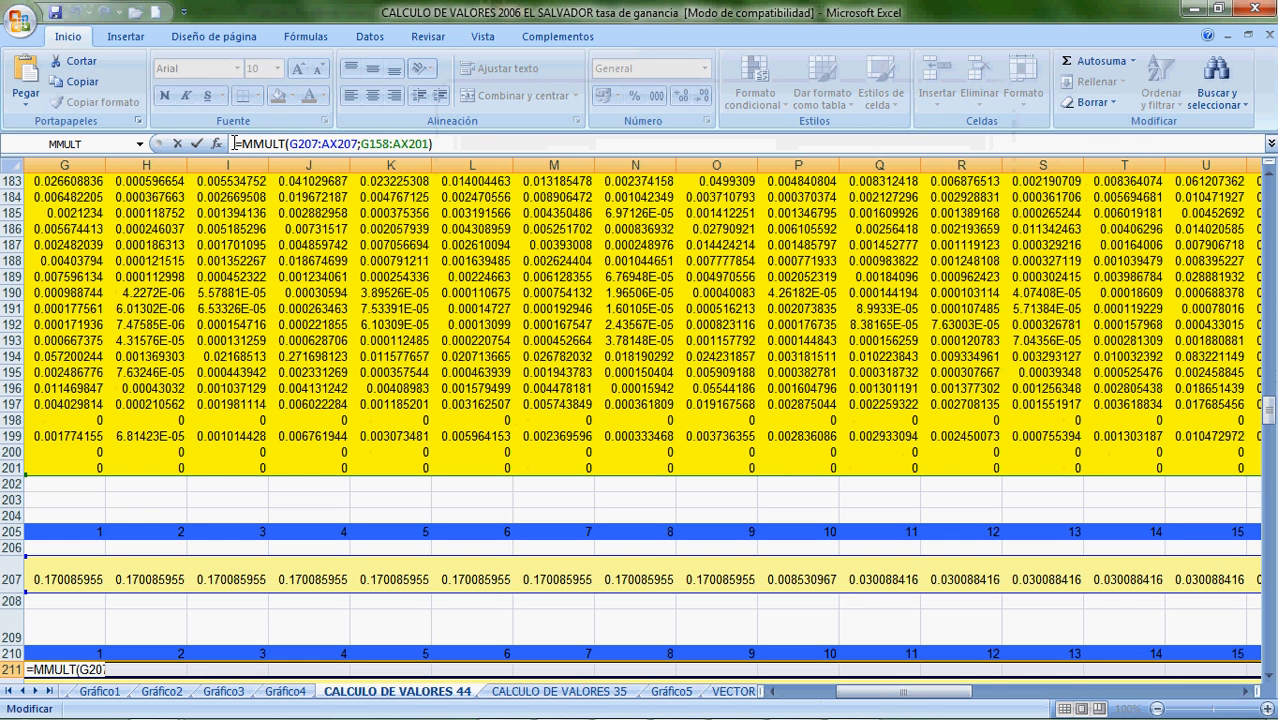
{"action": "key", "text": "ctrl+shift+Return"}
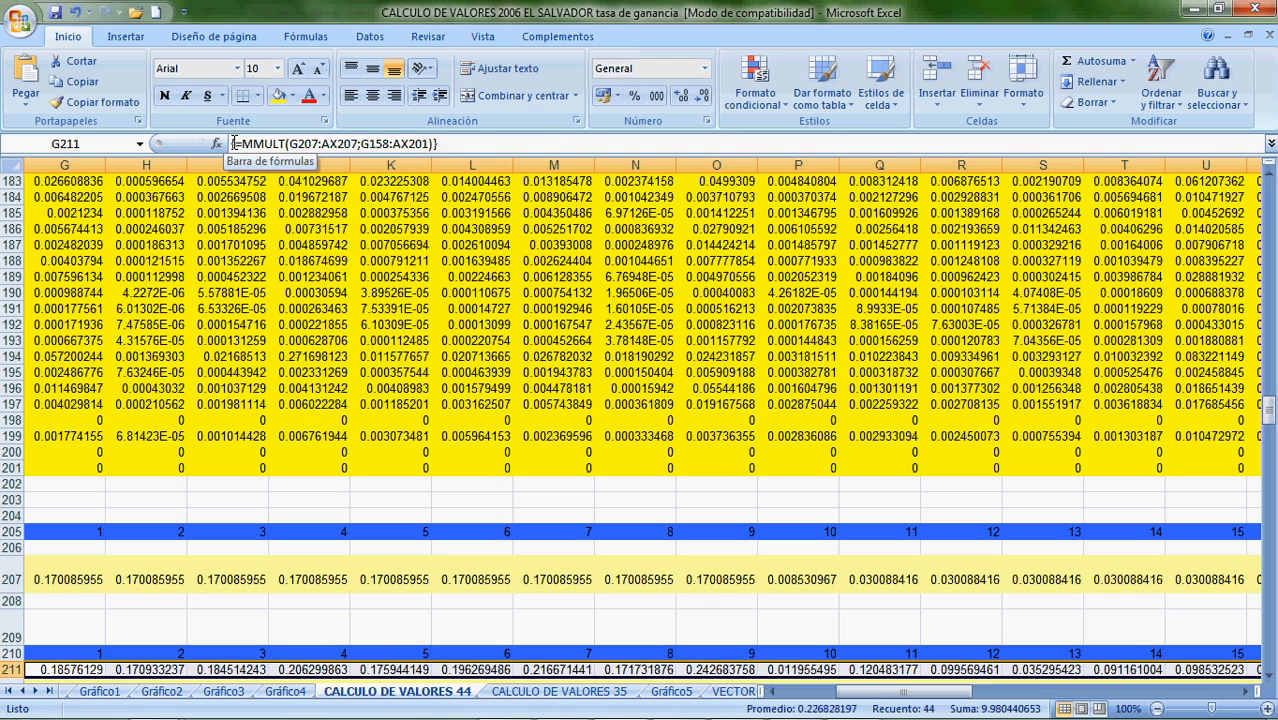
{"action": "key", "text": "Return"}
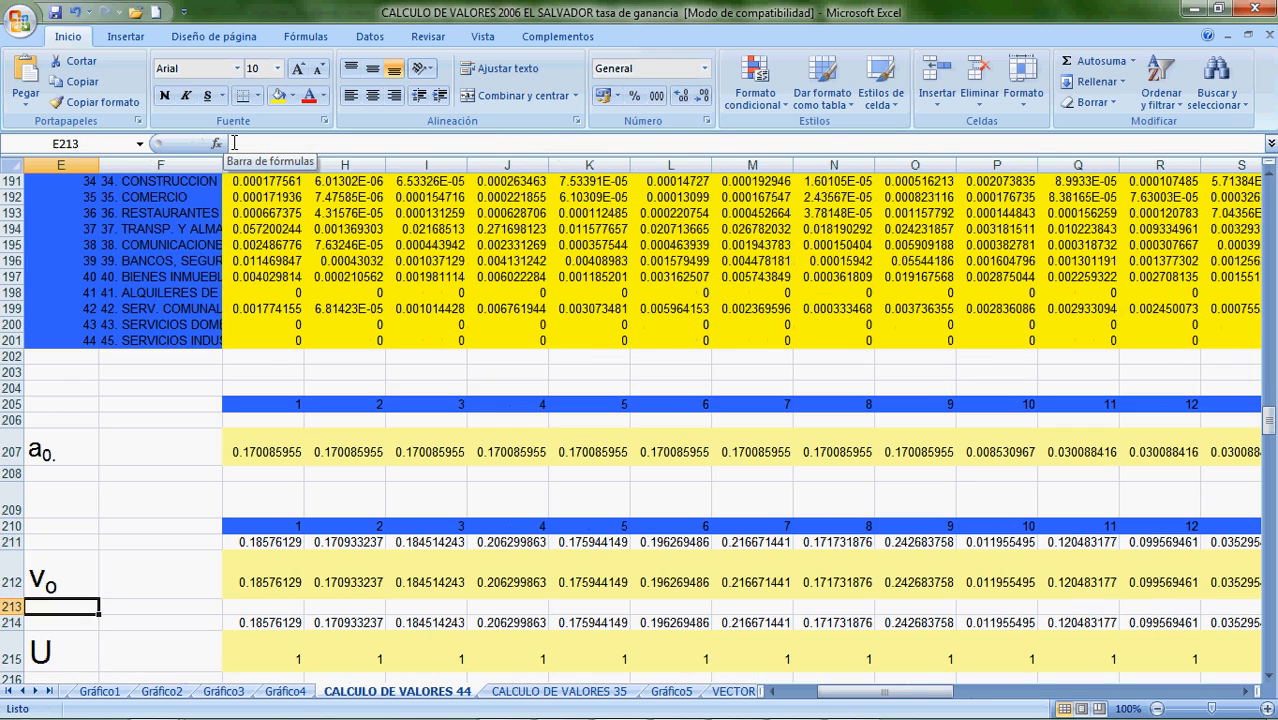
Compare the array formula and values in row 211 with those of the existing v0 row 212, cell by cell.
{"action": "key", "text": "Up"}
{"action": "key", "text": "Right"}
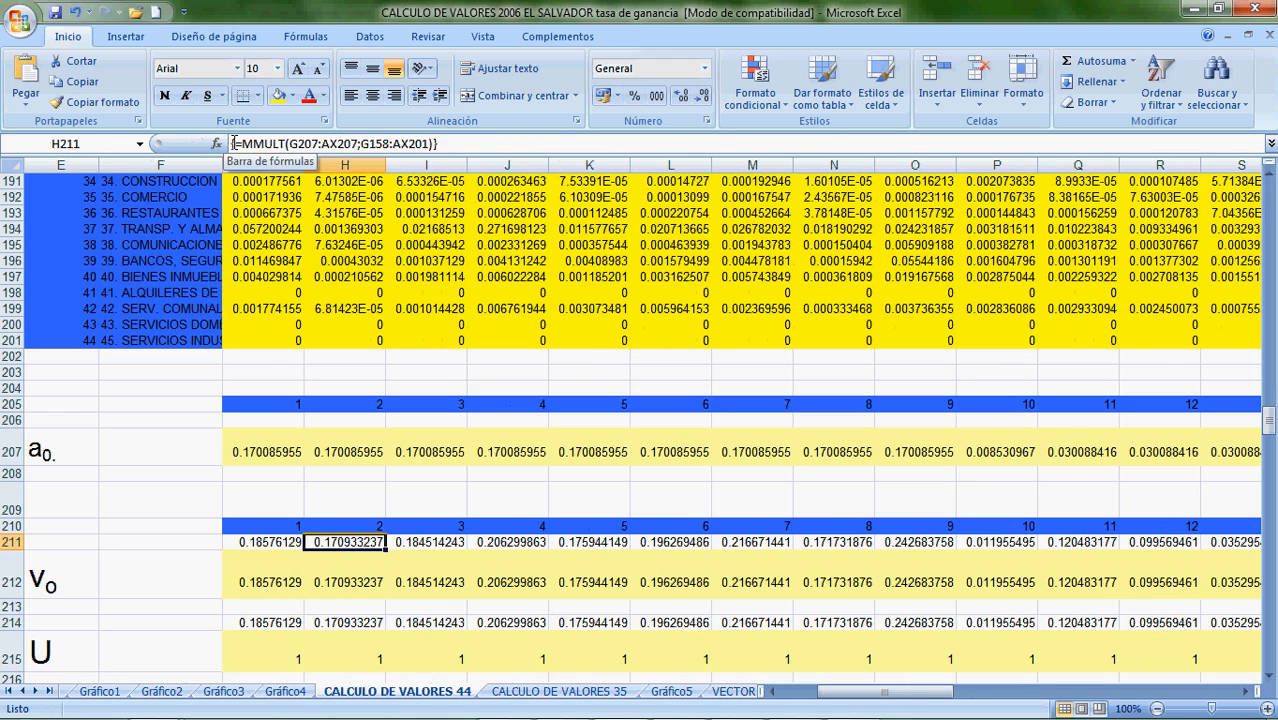
{"action": "key", "text": "Left"}
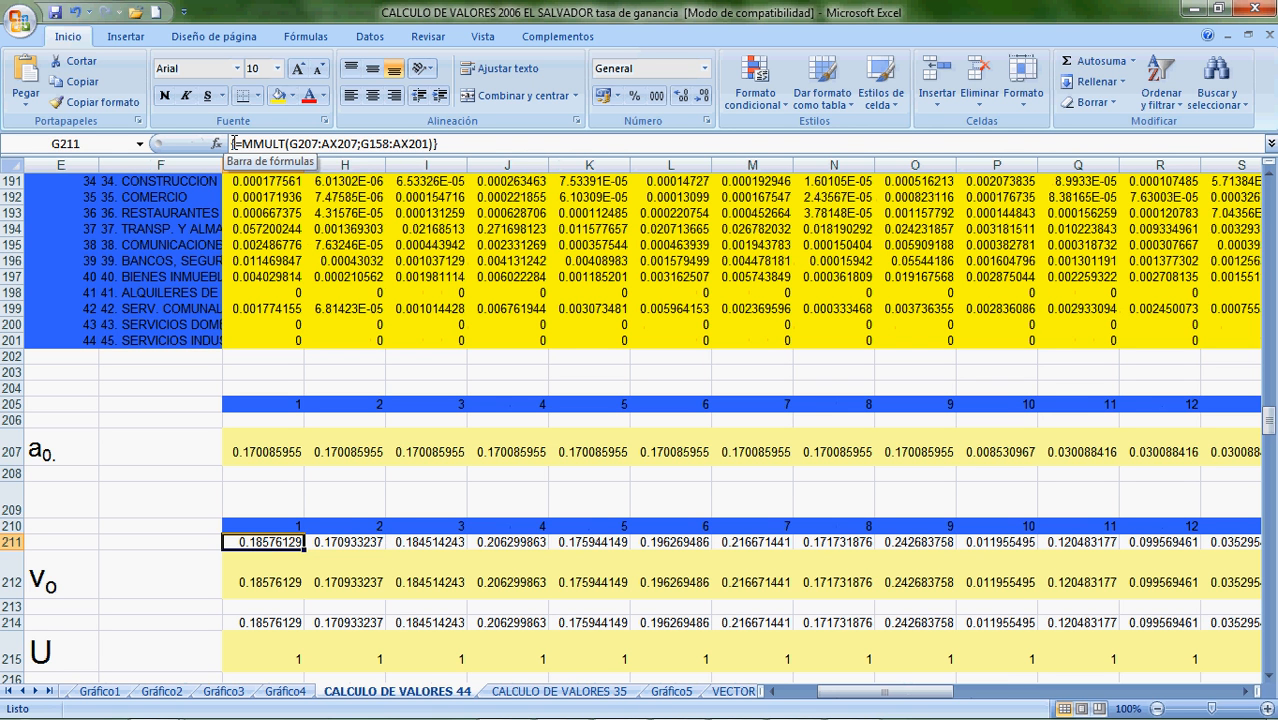
{"action": "key", "text": "Right"}
{"action": "key", "text": "Right"}
{"action": "key", "text": "Right"}
{"action": "key", "text": "Left"}
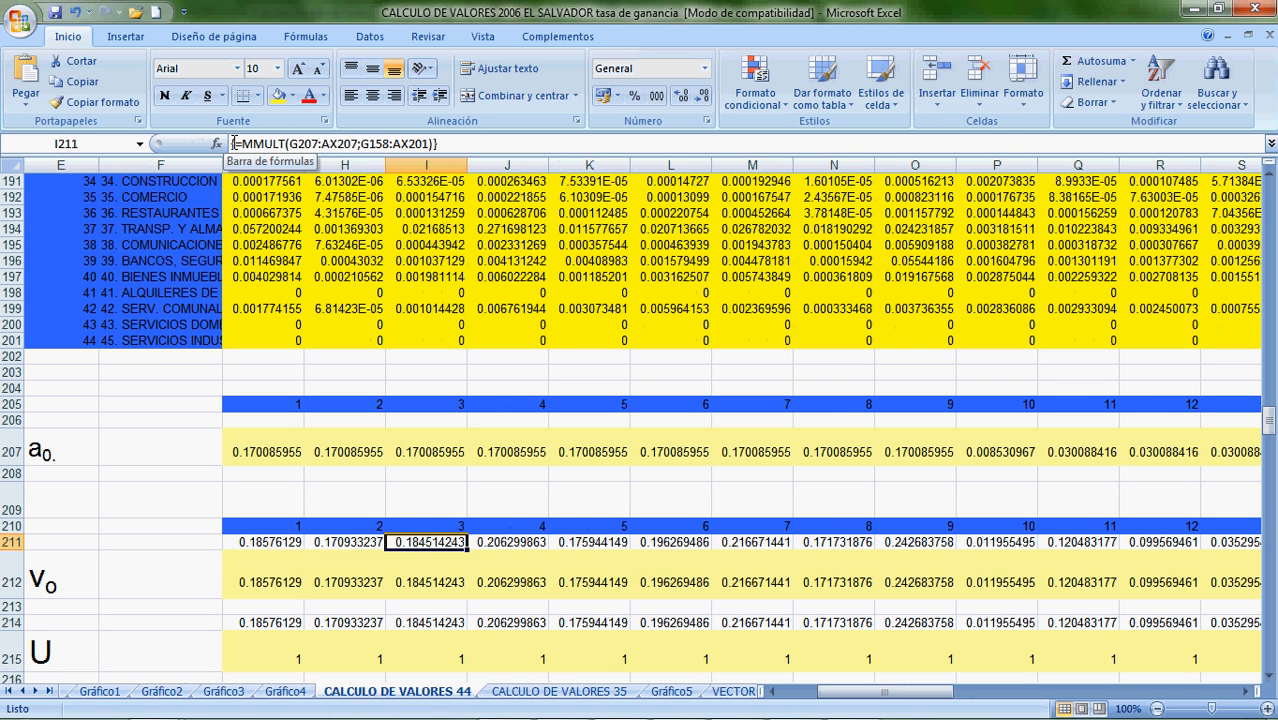
{"action": "key", "text": "Right"}
{"action": "key", "text": "Right"}
{"action": "key", "text": "Right"}
{"action": "key", "text": "Down"}
{"action": "key", "text": "Left"}
{"action": "key", "text": "Left"}
{"action": "key", "text": "Left"}
{"action": "key", "text": "Left"}
{"action": "key", "text": "Left"}
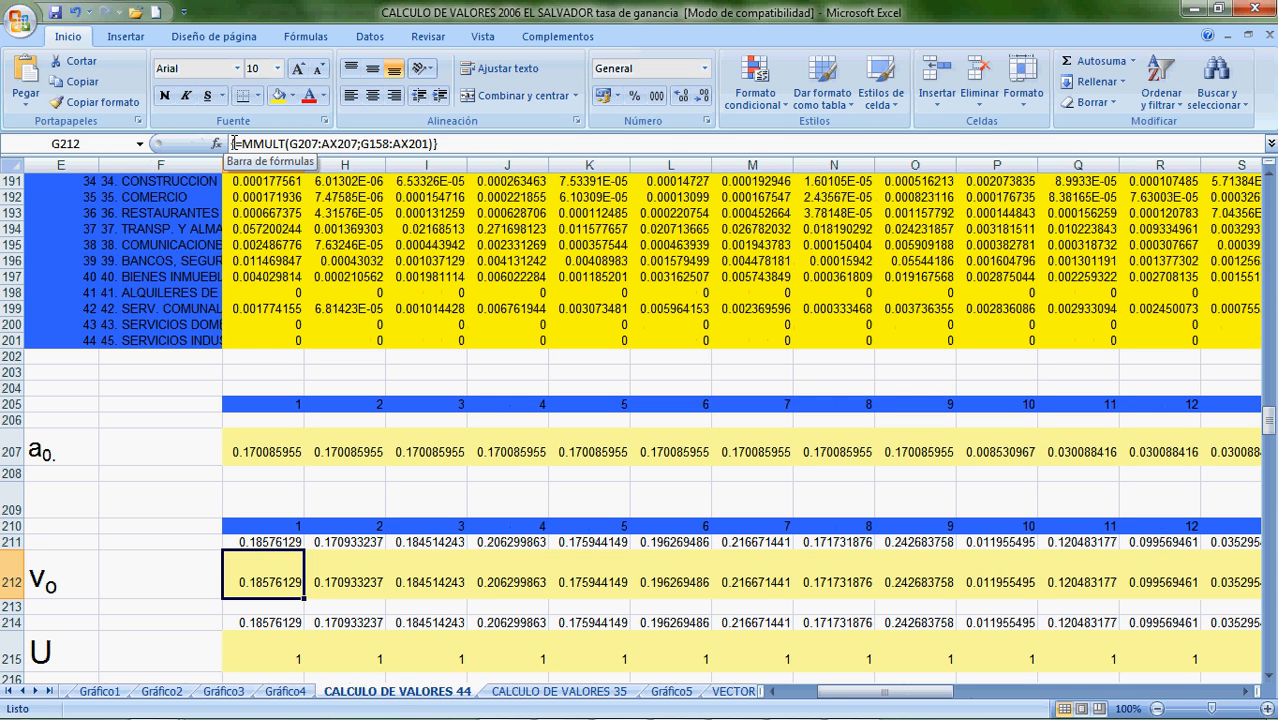
{"action": "key", "text": "Right"}
{"action": "key", "text": "Right"}
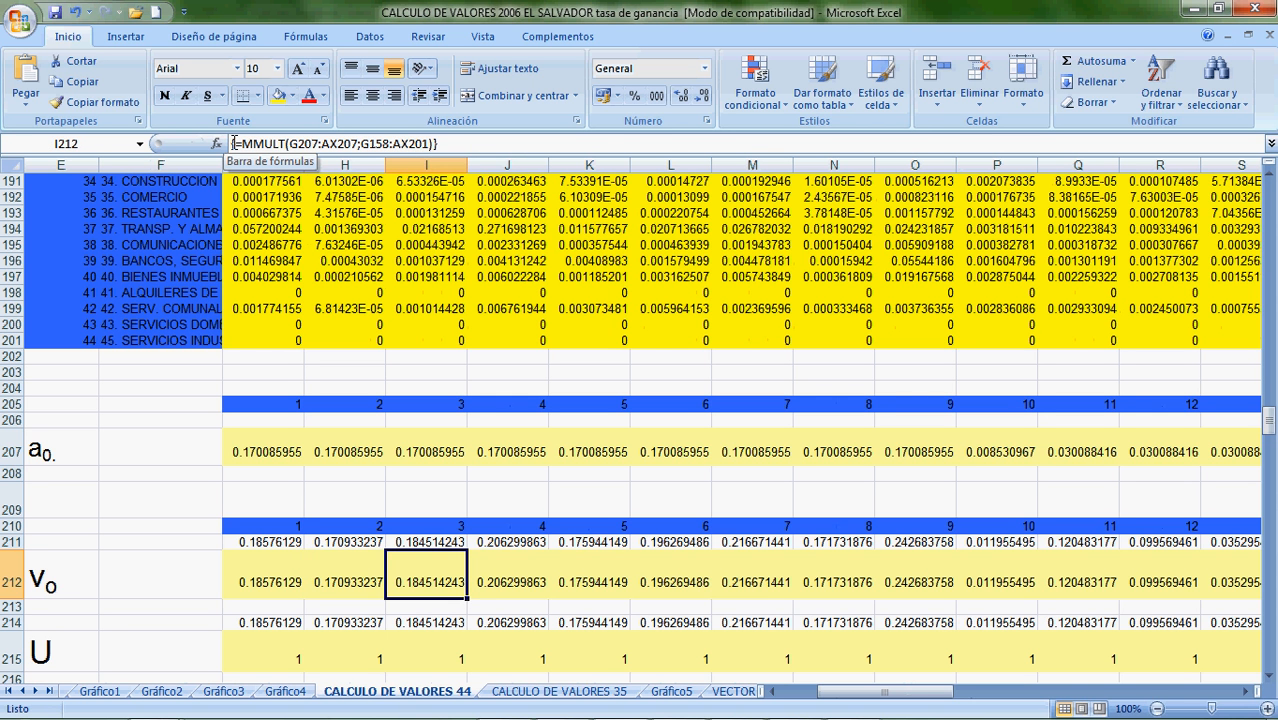
{"action": "key", "text": "Right"}
{"action": "key", "text": "Right"}
{"action": "key", "text": "Right"}
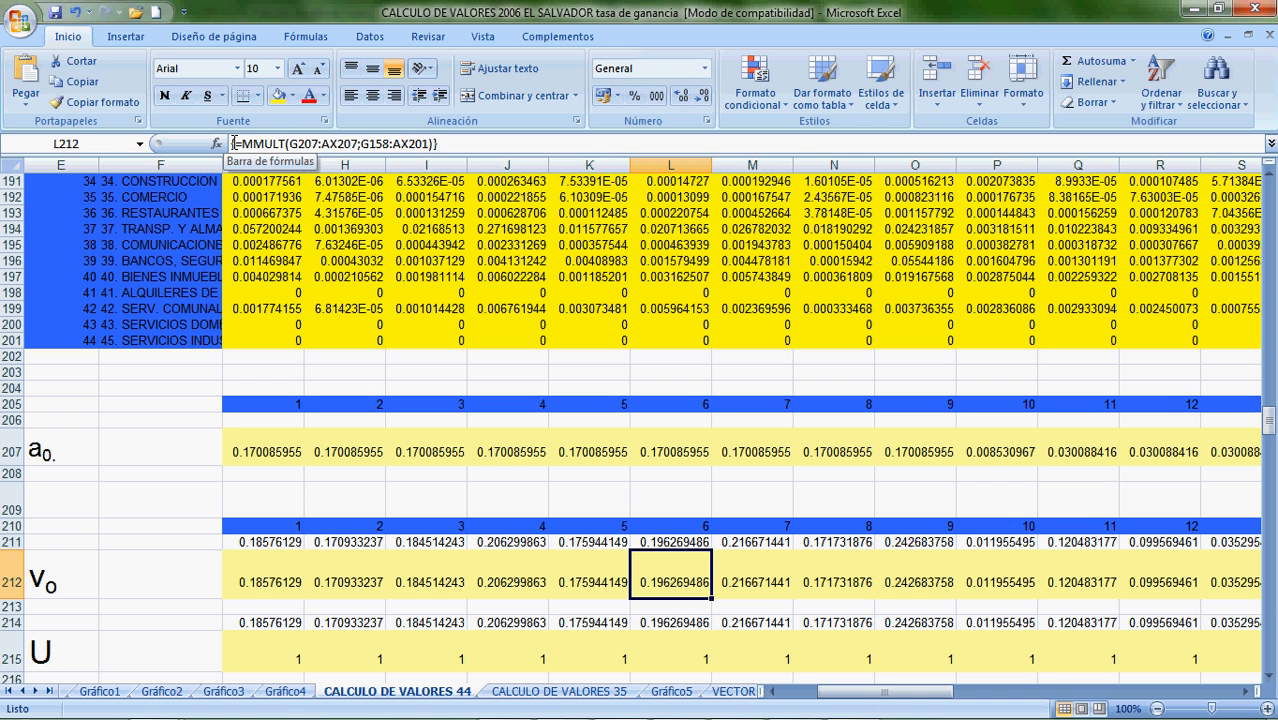
{"action": "key", "text": "Down"}
{"action": "key", "text": "Down"}
{"action": "key", "text": "Down"}
{"action": "key", "text": "Left"}
{"action": "key", "text": "Left"}
{"action": "key", "text": "Left"}
{"action": "key", "text": "Left"}
{"action": "key", "text": "Down"}
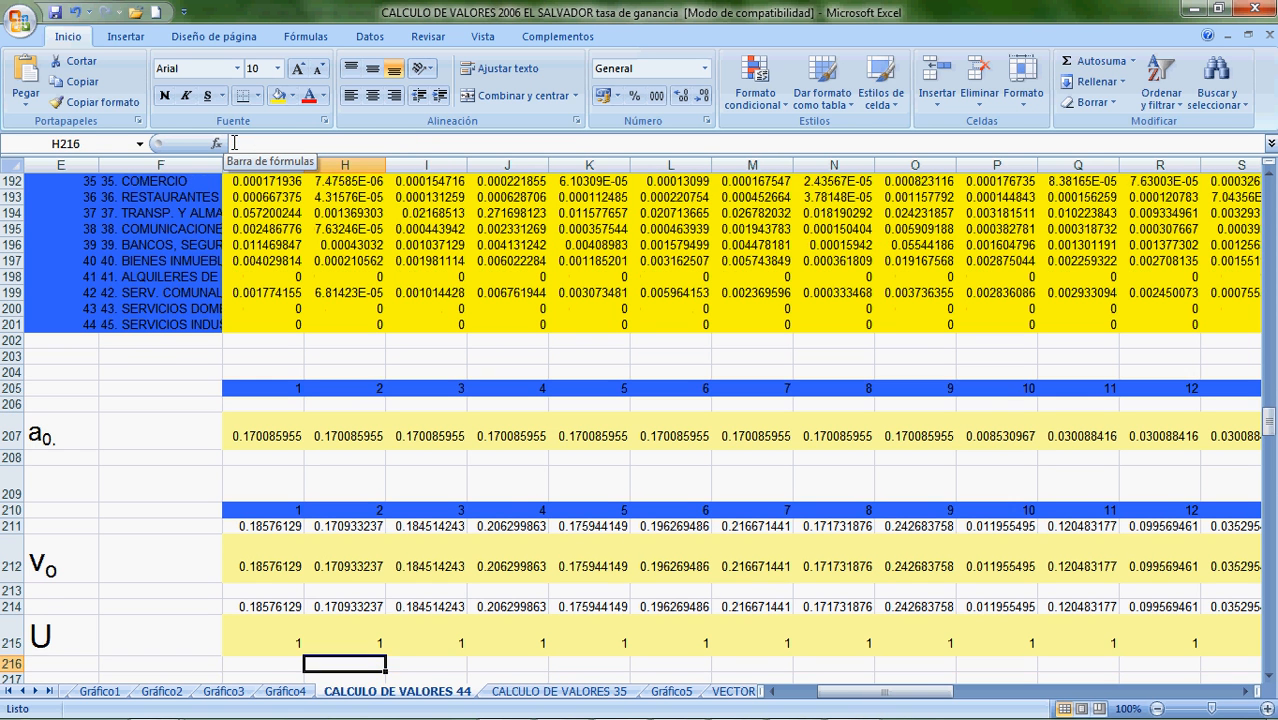
{"action": "key", "text": "Left"}
{"action": "key", "text": "Left"}
{"action": "key", "text": "Down"}
{"action": "key", "text": "Up"}
{"action": "key", "text": "Up"}
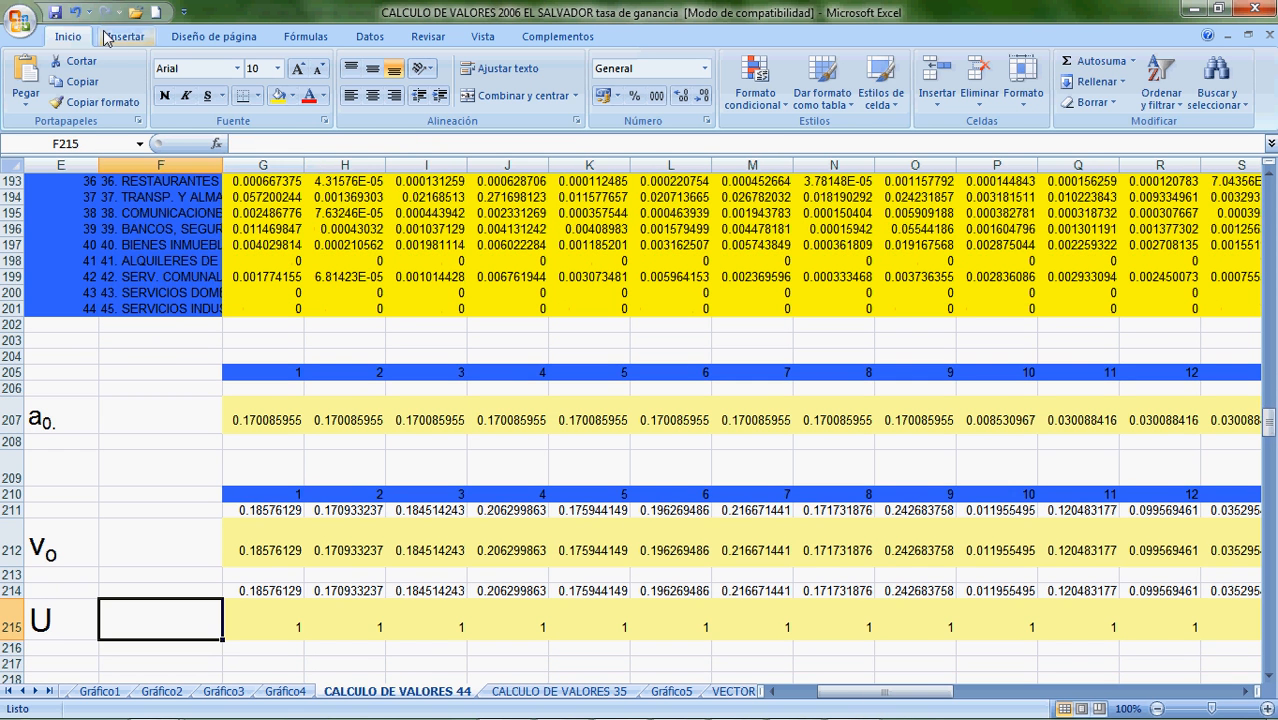
Undo the MMULT array formula in row 211, clearing G211:AX211.
{"action": "left_click", "coordinate": [74, 12]}
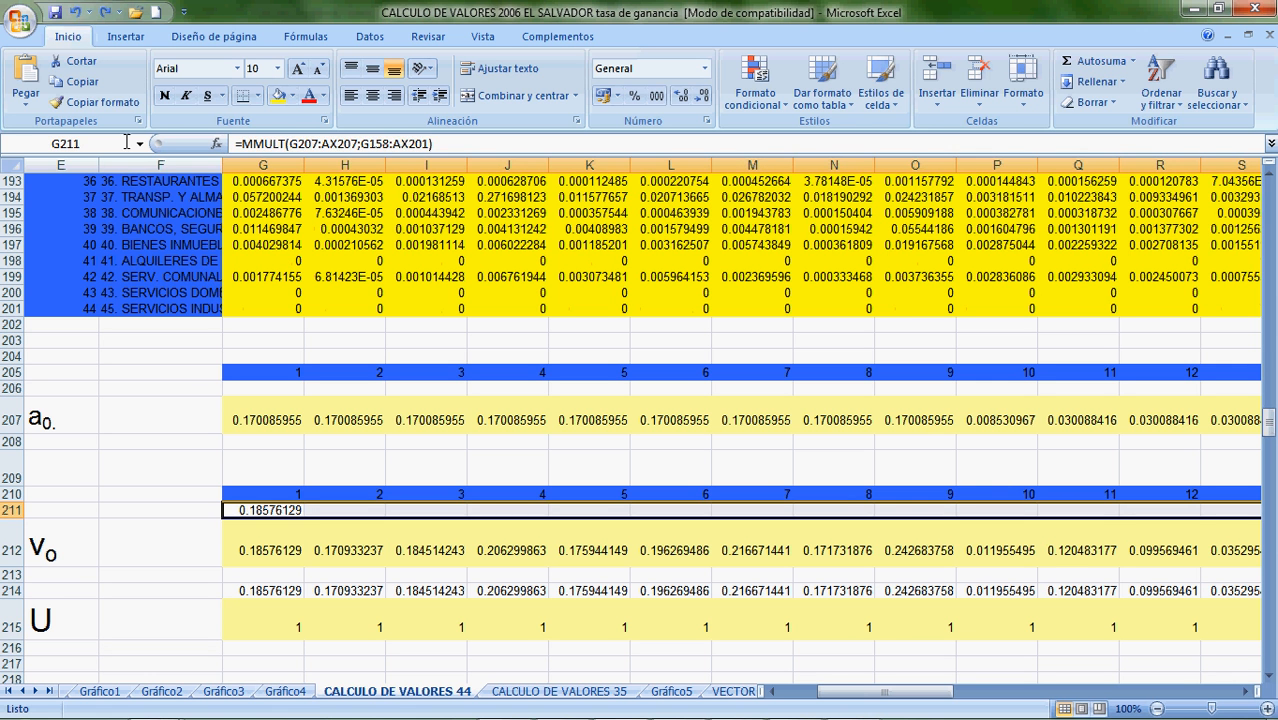
{"action": "left_click", "coordinate": [74, 12]}
{"action": "left_click", "coordinate": [217, 591]}
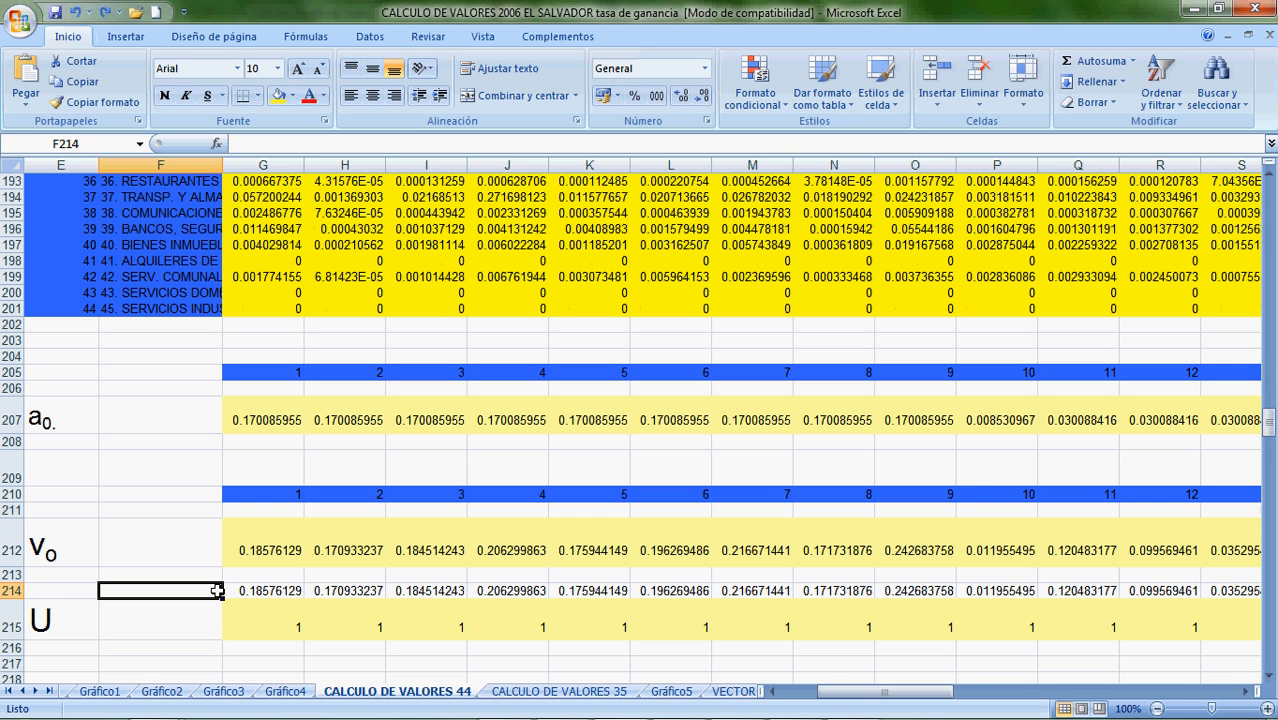
View the U and U*X rows below v0 and switch to the Word document with the v = a0(I − A)^-1 derivation.
{"action": "key", "text": "Down"}
{"action": "key", "text": "Down"}
{"action": "key", "text": "Down"}
{"action": "key", "text": "Down"}
{"action": "key", "text": "Down"}
{"action": "key", "text": "Down"}
{"action": "key", "text": "Down"}
{"action": "key", "text": "Down"}
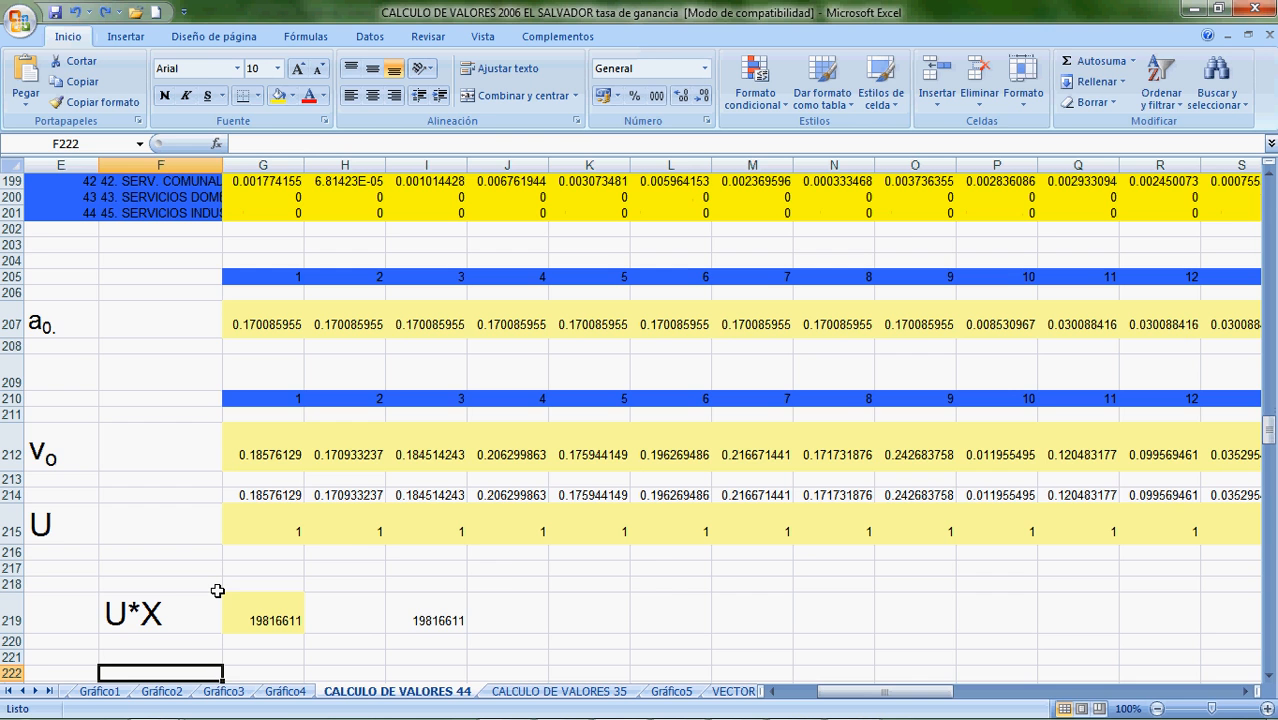
{"action": "key", "text": "alt+Tab"}
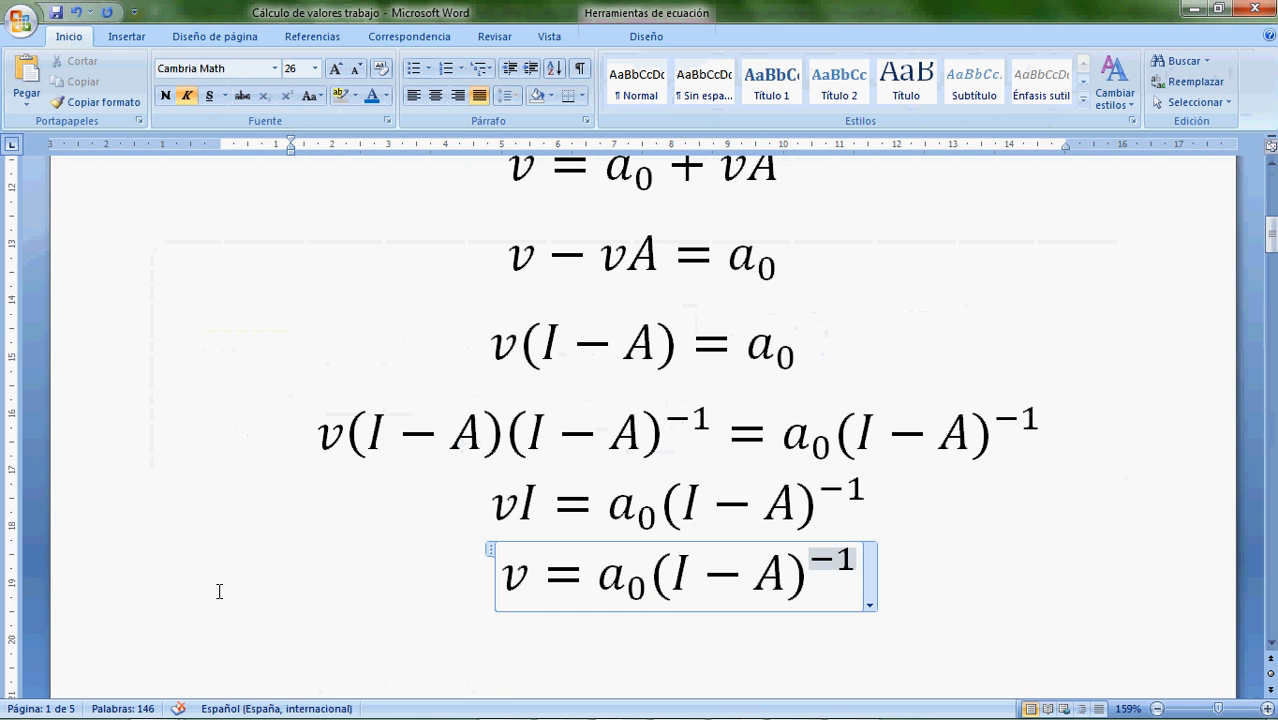
Review the outline at the start of the Word document, from the data matrices to the unit (v) and sectoral (V) labor values.
{"action": "key", "text": "ctrl+Home"}
{"action": "key", "text": "Down"}
{"action": "key", "text": "Down"}
{"action": "key", "text": "Down"}
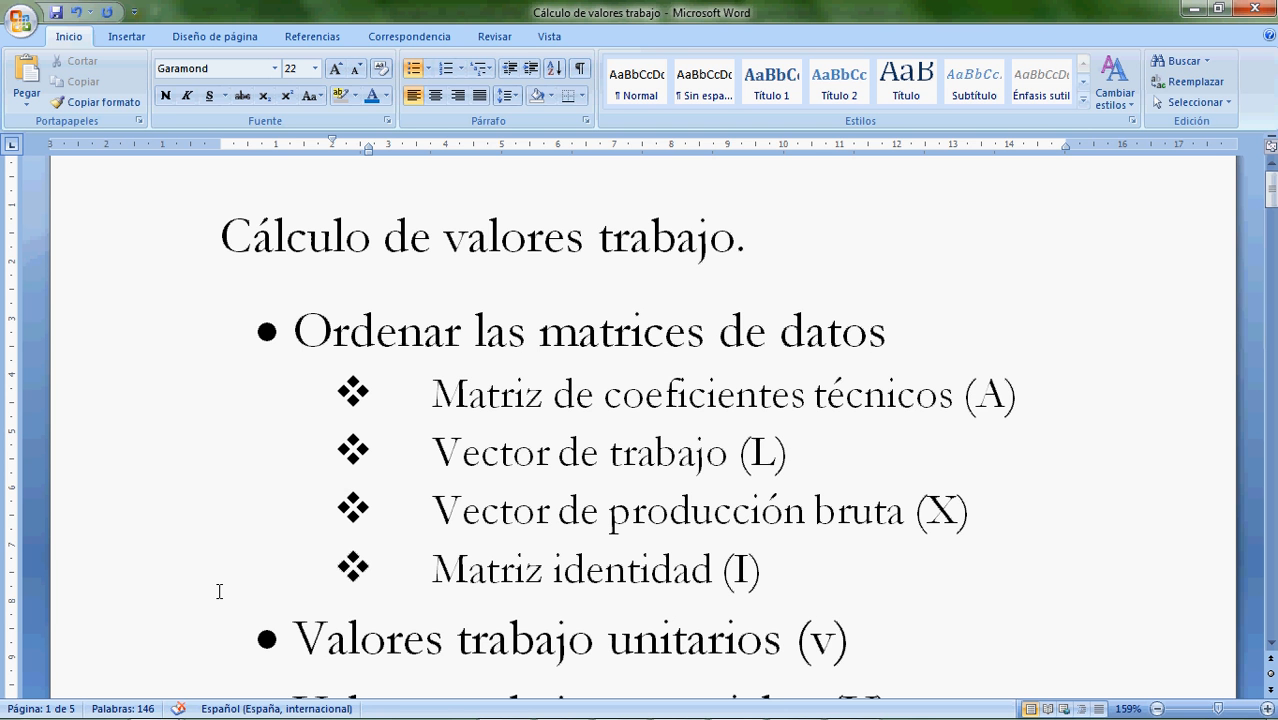
{"action": "key", "text": "Up"}
{"action": "key", "text": "Down"}
{"action": "key", "text": "Down"}
{"action": "key", "text": "Down"}
{"action": "key", "text": "Down"}
{"action": "key", "text": "Down"}
{"action": "key", "text": "Down"}
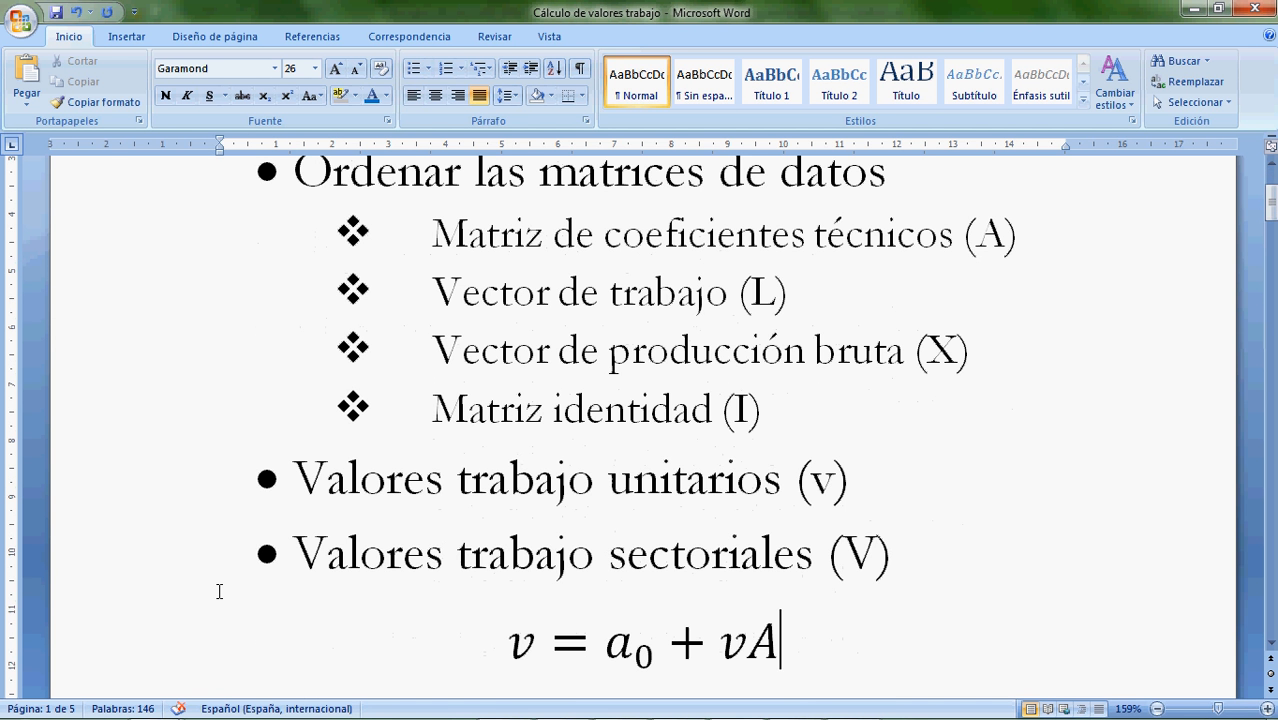
{"action": "key", "text": "Up"}
{"action": "key", "text": "Up"}
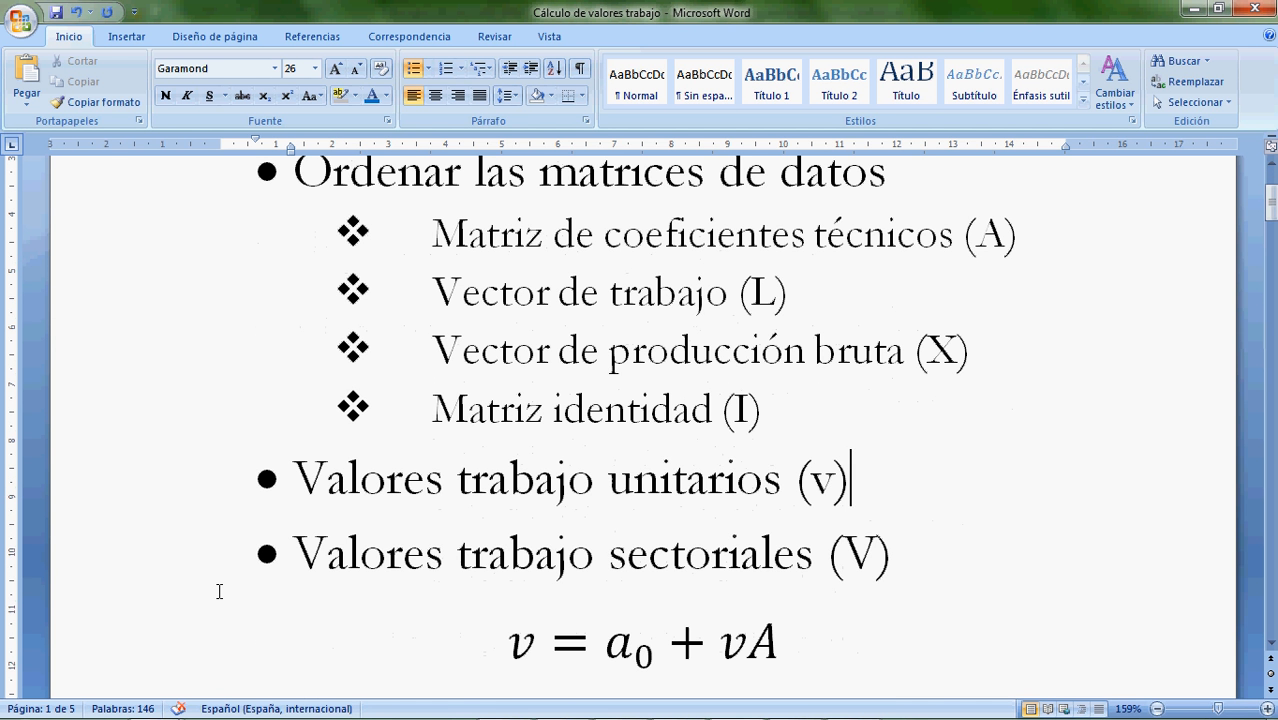
{"action": "key", "text": "Down"}
{"action": "key", "text": "Down"}
{"action": "key", "text": "Up"}
Switch to the Excel workbook and examine the formula behind the first sector's V value in G231.
{"action": "key", "text": "alt+Tab"}
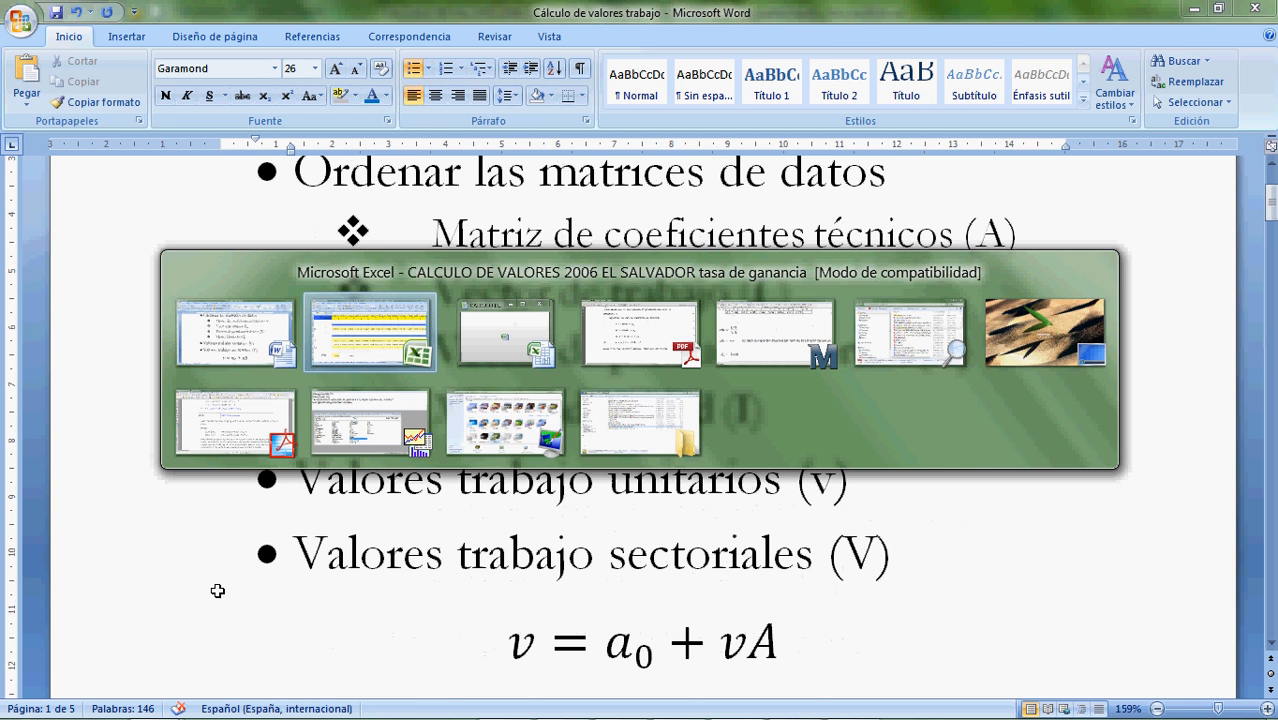
{"action": "key", "text": "Down"}
{"action": "key", "text": "Down"}
{"action": "key", "text": "Down"}
{"action": "key", "text": "Down"}
{"action": "key", "text": "Down"}
{"action": "key", "text": "Down"}
{"action": "key", "text": "Down"}
{"action": "key", "text": "Down"}
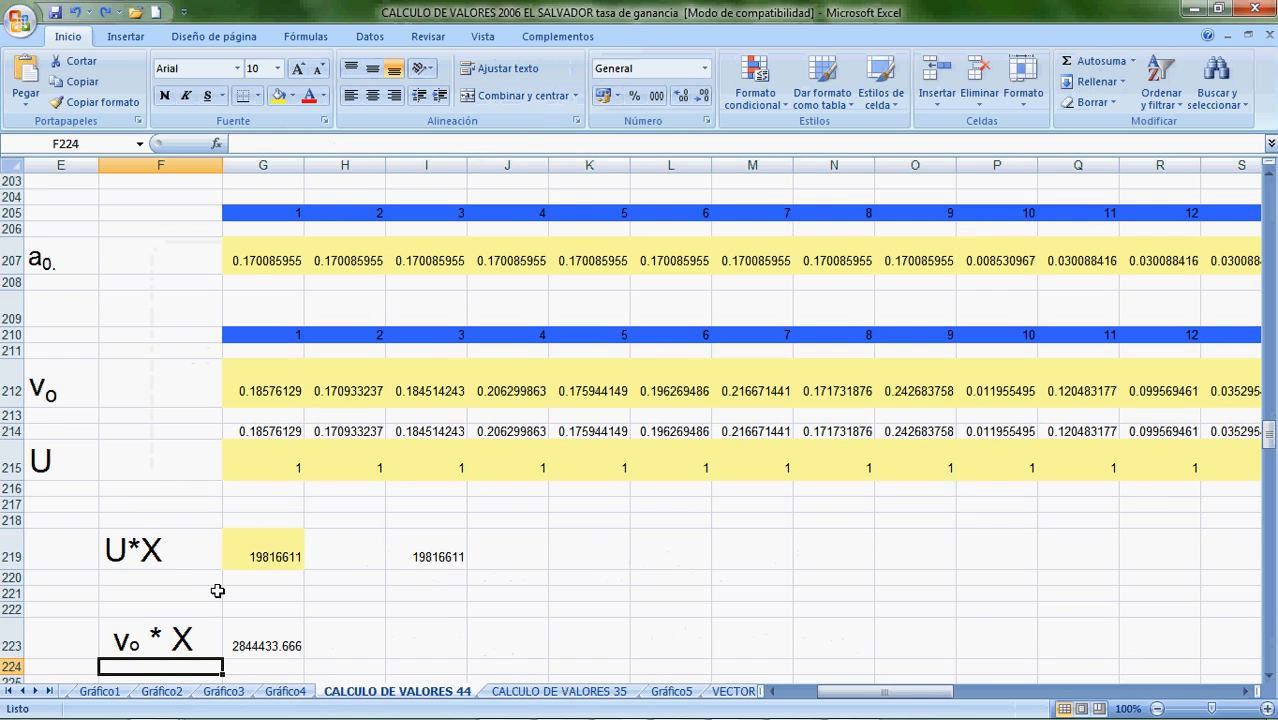
{"action": "key", "text": "Down"}
{"action": "key", "text": "Down"}
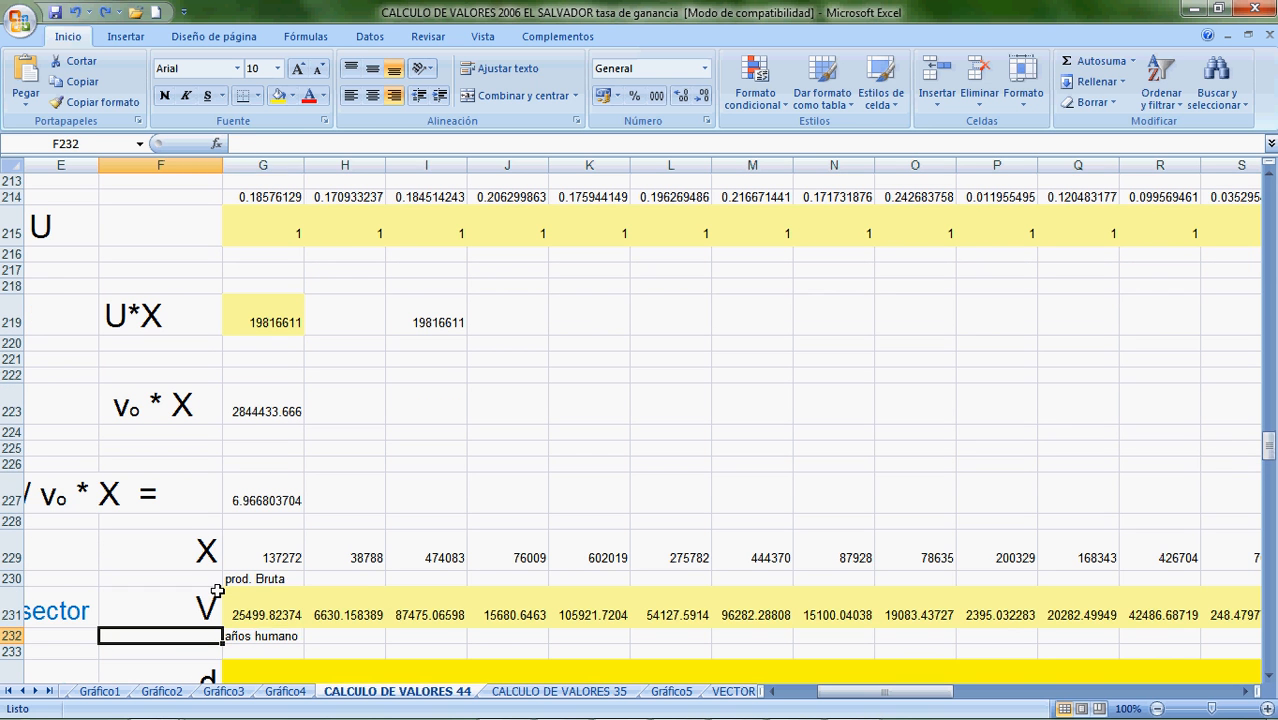
{"action": "key", "text": "Up"}
{"action": "key", "text": "Right"}
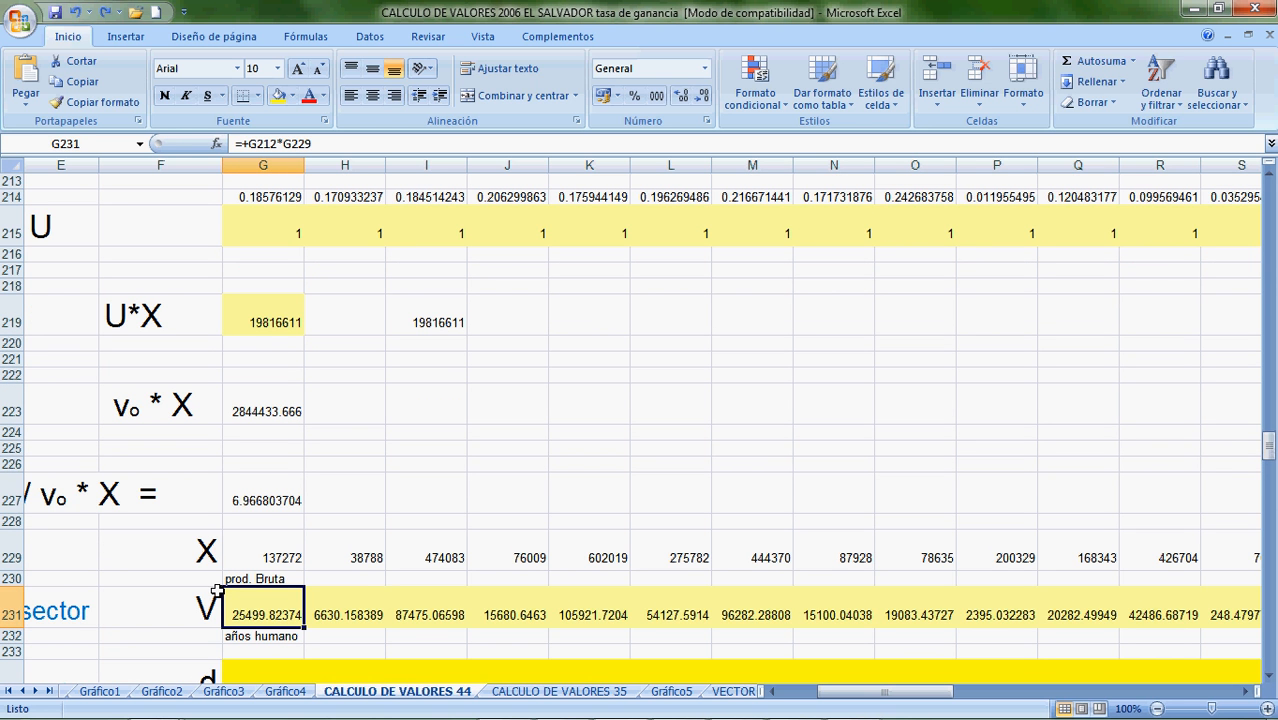
{"action": "key", "text": "F2"}
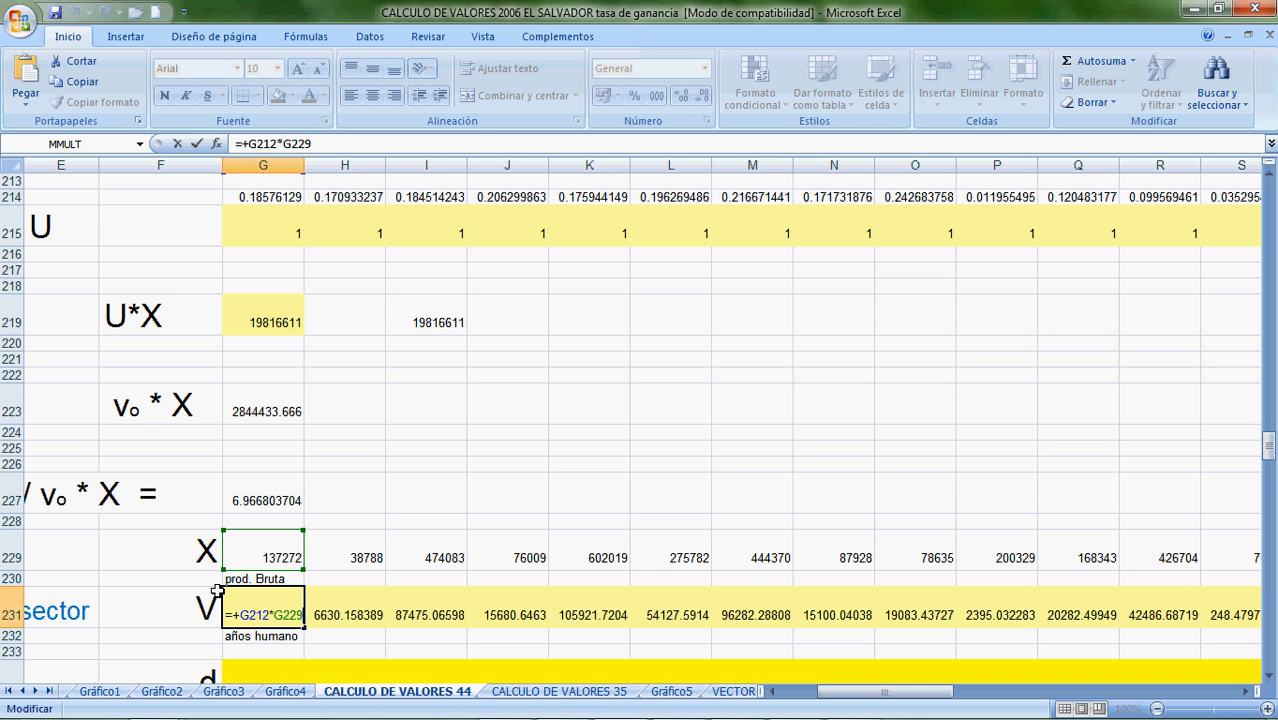
{"action": "key", "text": "Left"}
{"action": "key", "text": "Left"}
{"action": "key", "text": "Left"}
{"action": "key", "text": "Left"}
{"action": "key", "text": "Escape"}
Read the unit annotations in column A for the V and d rows.
{"action": "key", "text": "Home"}
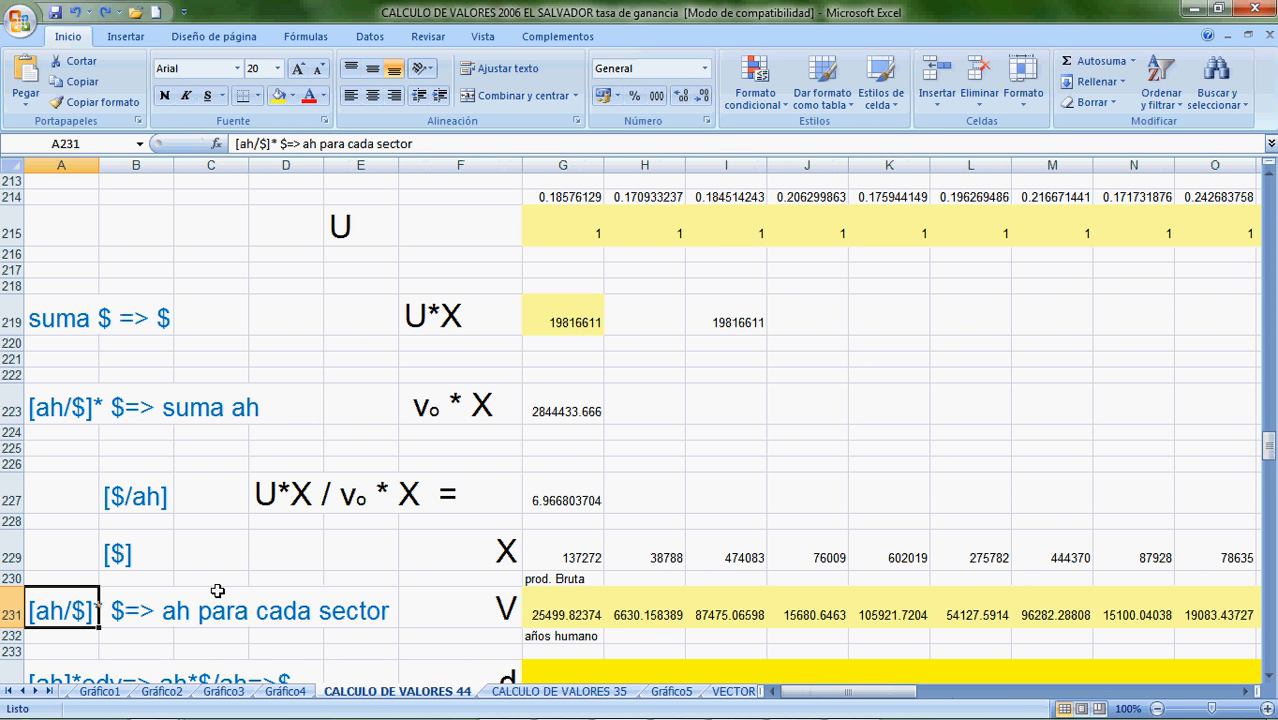
{"action": "key", "text": "Down"}
{"action": "key", "text": "Down"}
{"action": "key", "text": "Down"}
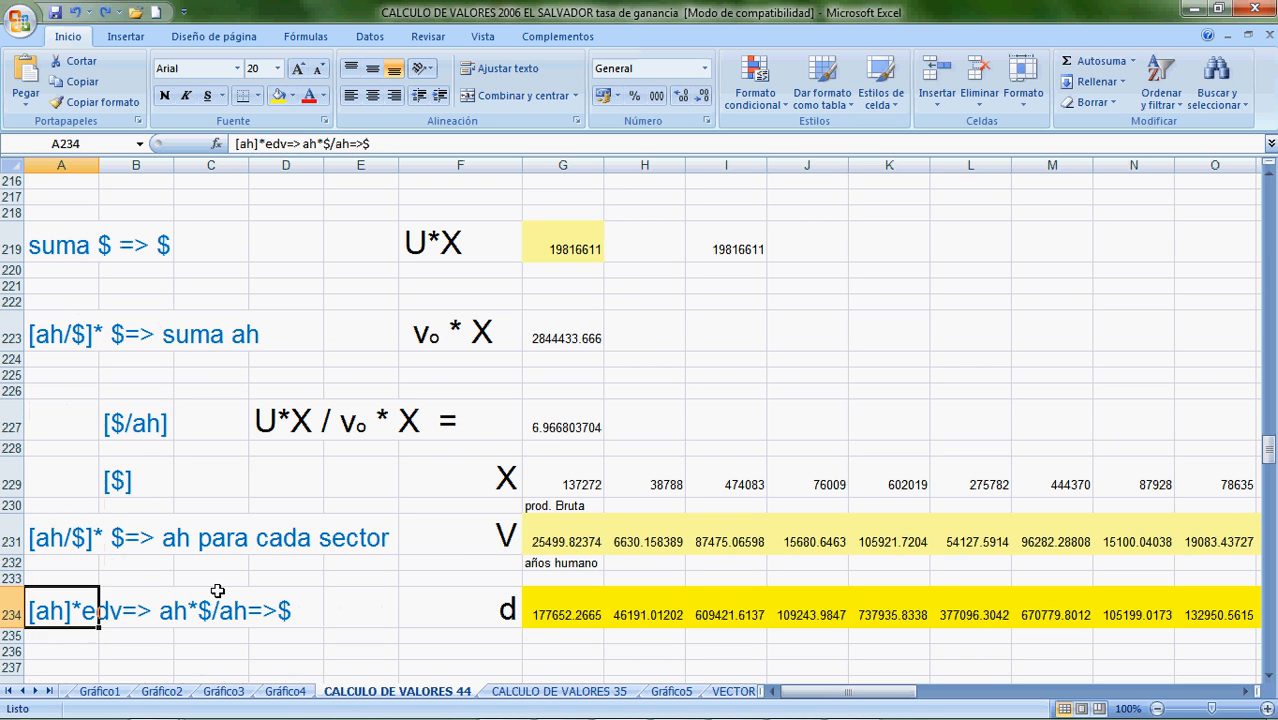
{"action": "key", "text": "Up"}
{"action": "key", "text": "Up"}
{"action": "key", "text": "Up"}
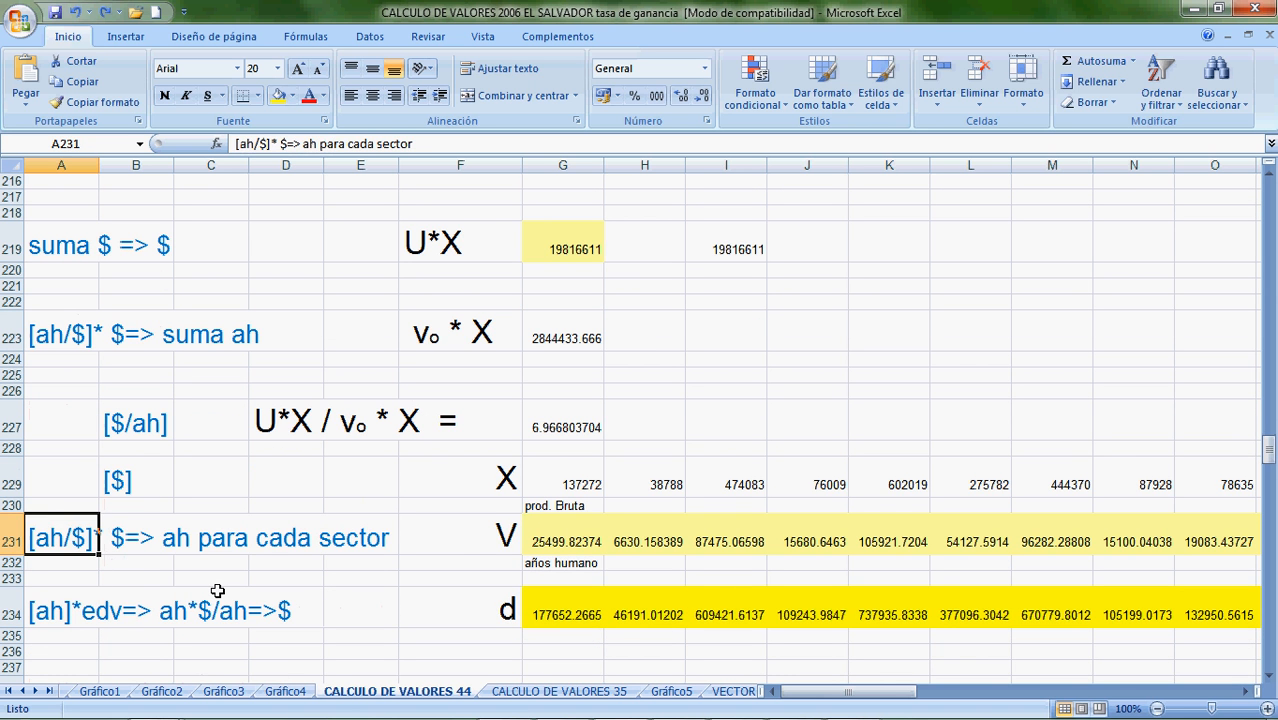
Go through the V unit annotation in row 231 and the first sectors' V values beside it.
{"action": "key", "text": "Right"}
{"action": "key", "text": "Right"}
{"action": "key", "text": "Right"}
{"action": "key", "text": "Right"}
{"action": "key", "text": "Right"}
{"action": "key", "text": "Left"}
{"action": "key", "text": "Left"}
{"action": "key", "text": "Left"}
{"action": "key", "text": "Left"}
{"action": "key", "text": "Left"}
{"action": "key", "text": "Right"}
{"action": "key", "text": "Right"}
{"action": "key", "text": "Right"}
{"action": "key", "text": "Right"}
{"action": "key", "text": "Right"}
{"action": "key", "text": "Right"}
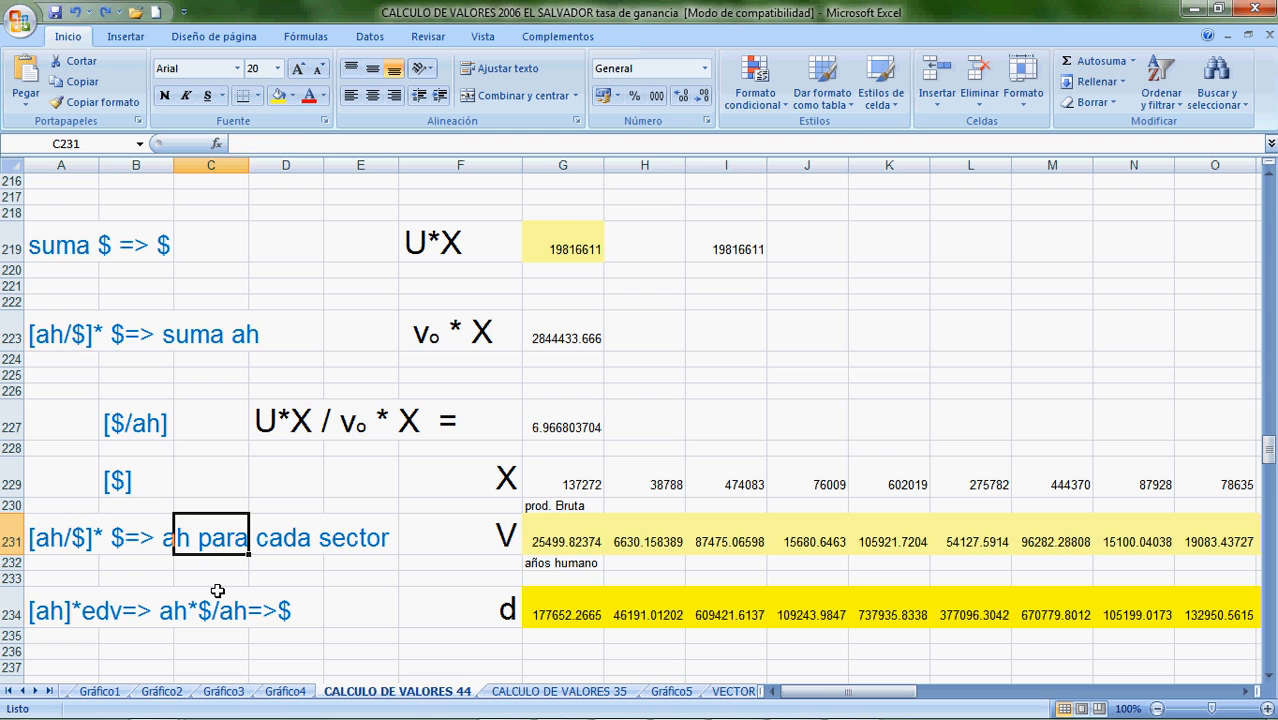
{"action": "key", "text": "Right"}
{"action": "key", "text": "Right"}
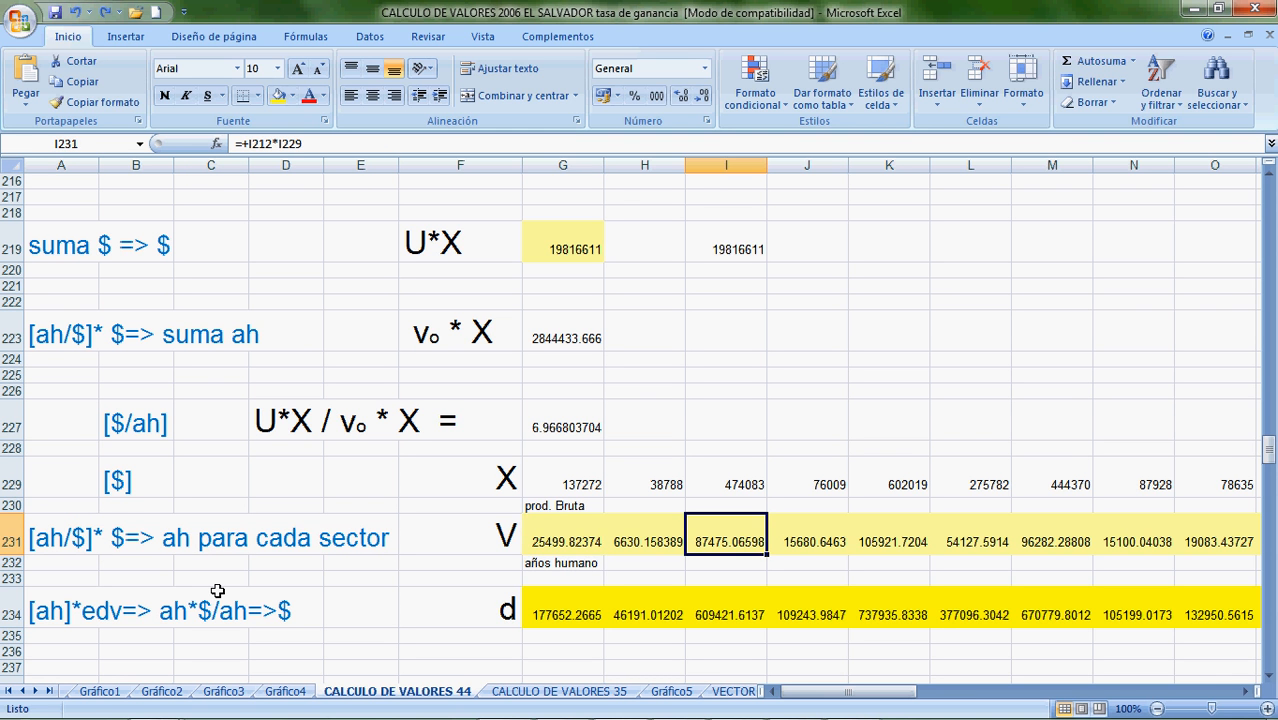
{"action": "key", "text": "Left"}
{"action": "key", "text": "Left"}
{"action": "key", "text": "Right"}
{"action": "key", "text": "Left"}
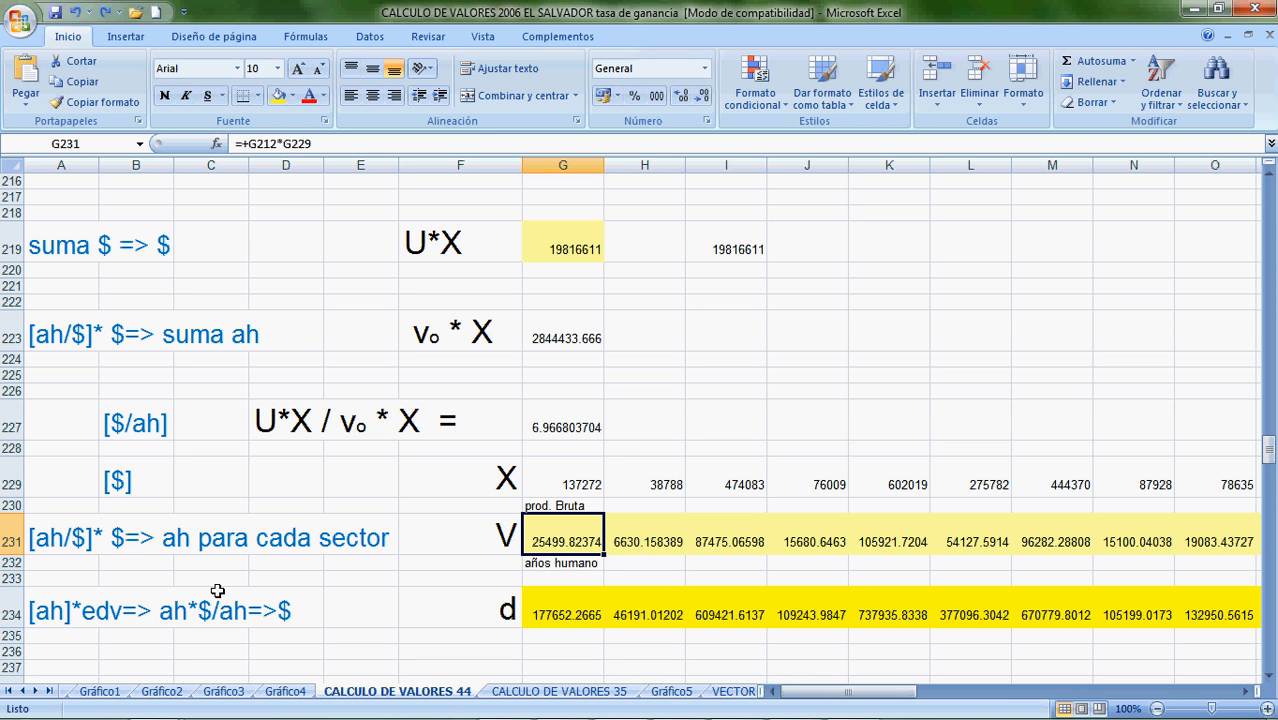
Look back over the rows above V and examine the U*X product in G219 together with its label.
{"action": "key", "text": "Up"}
{"action": "key", "text": "Up"}
{"action": "key", "text": "Up"}
{"action": "key", "text": "Up"}
{"action": "key", "text": "Up"}
{"action": "key", "text": "Up"}
{"action": "key", "text": "Up"}
{"action": "key", "text": "Up"}
{"action": "key", "text": "Up"}
{"action": "key", "text": "Up"}
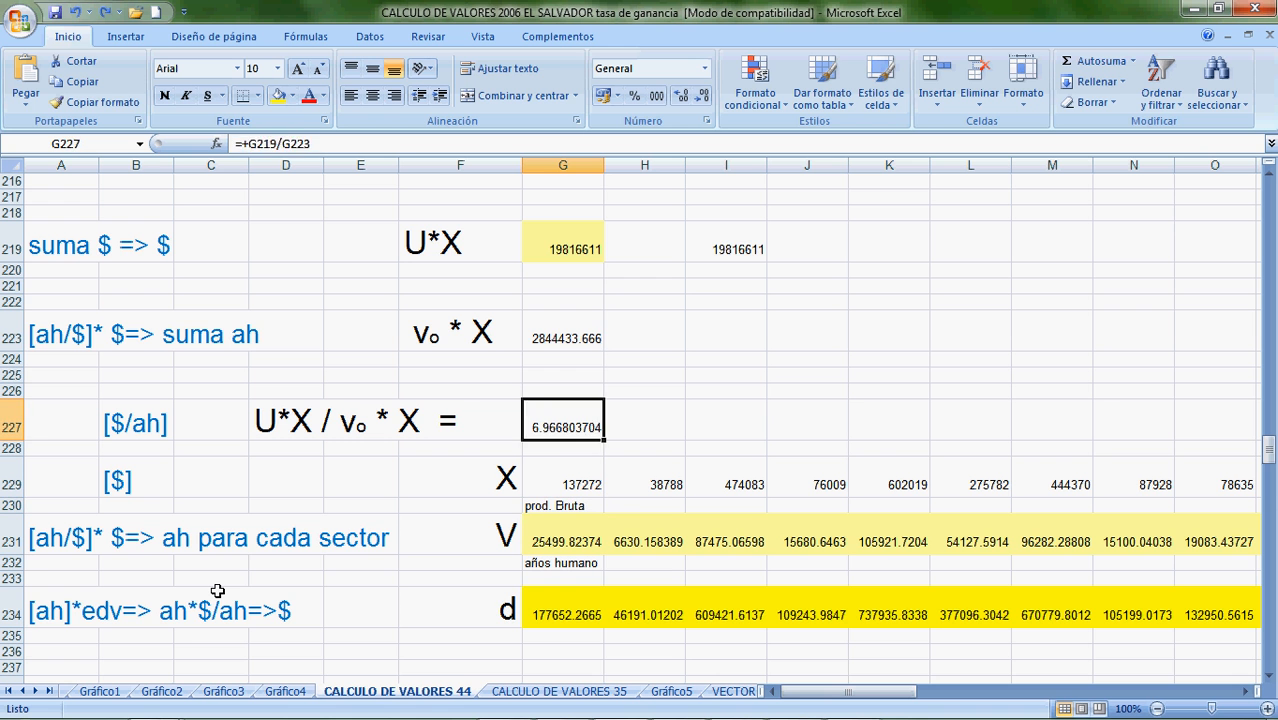
{"action": "key", "text": "Up"}
{"action": "key", "text": "Up"}
{"action": "key", "text": "Up"}
{"action": "key", "text": "Up"}
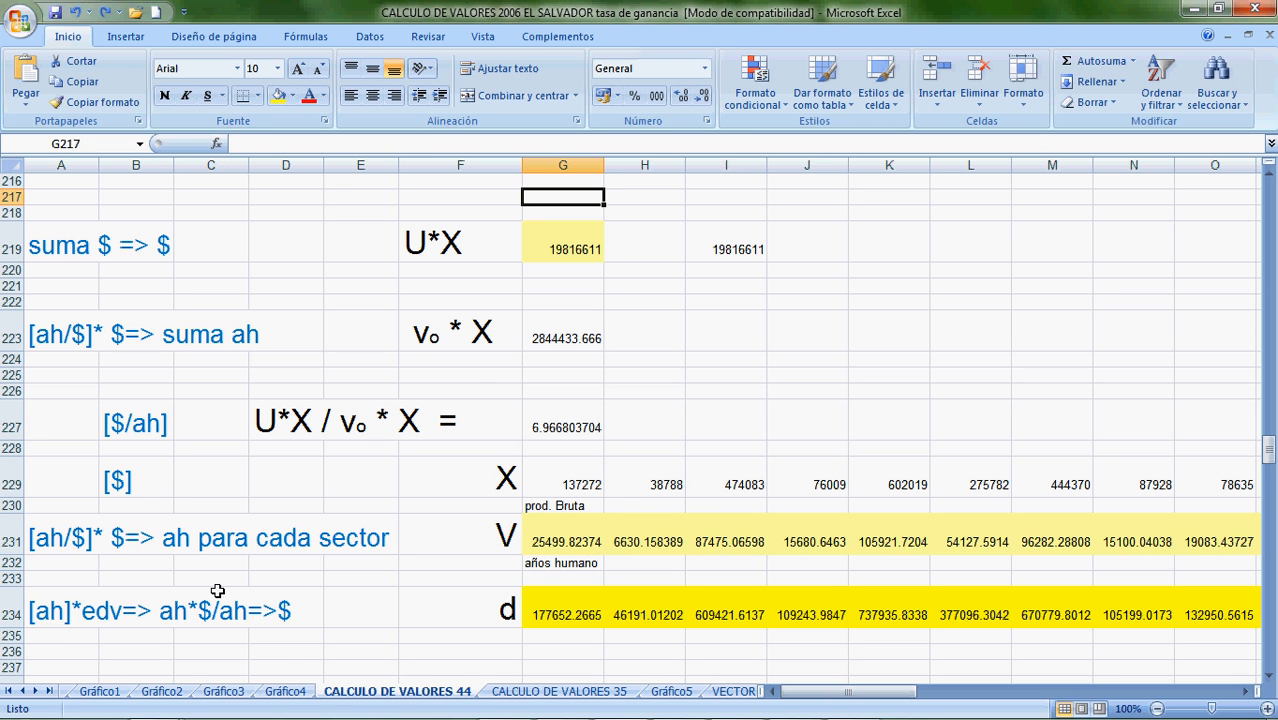
{"action": "key", "text": "Up"}
{"action": "key", "text": "Up"}
{"action": "key", "text": "Up"}
{"action": "key", "text": "Down"}
{"action": "key", "text": "Down"}
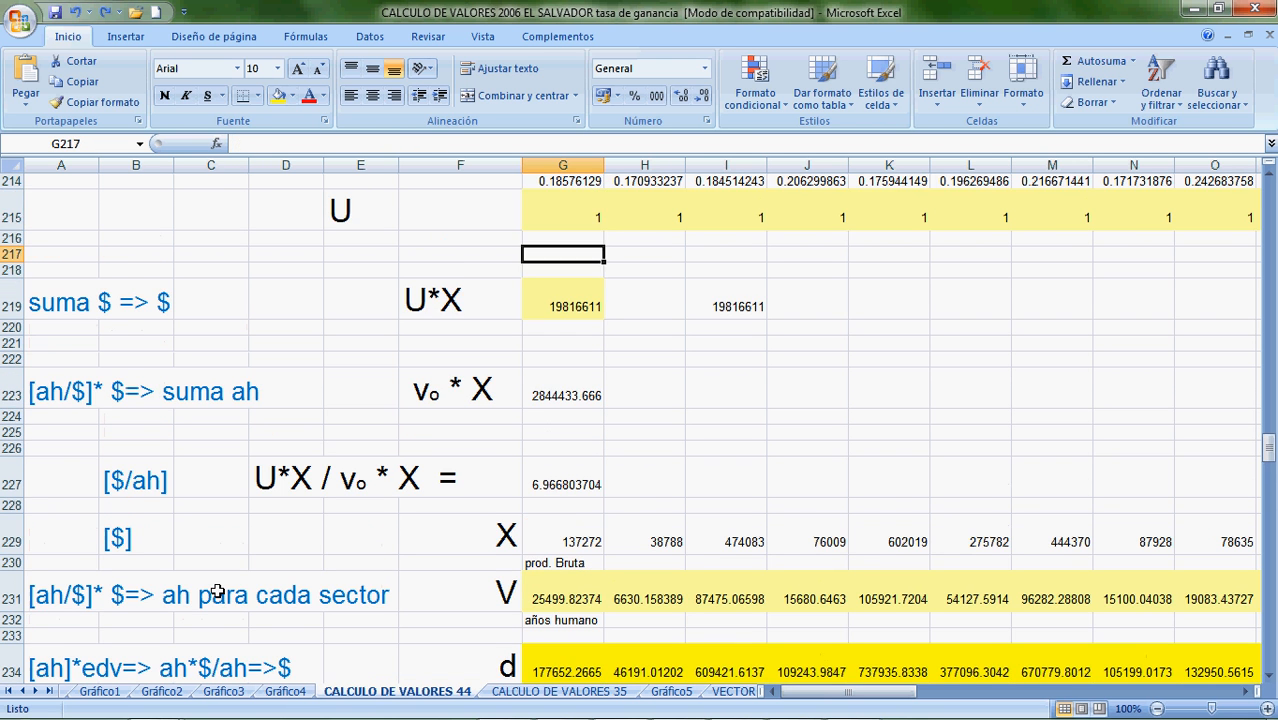
{"action": "key", "text": "Down"}
{"action": "key", "text": "Down"}
{"action": "key", "text": "Down"}
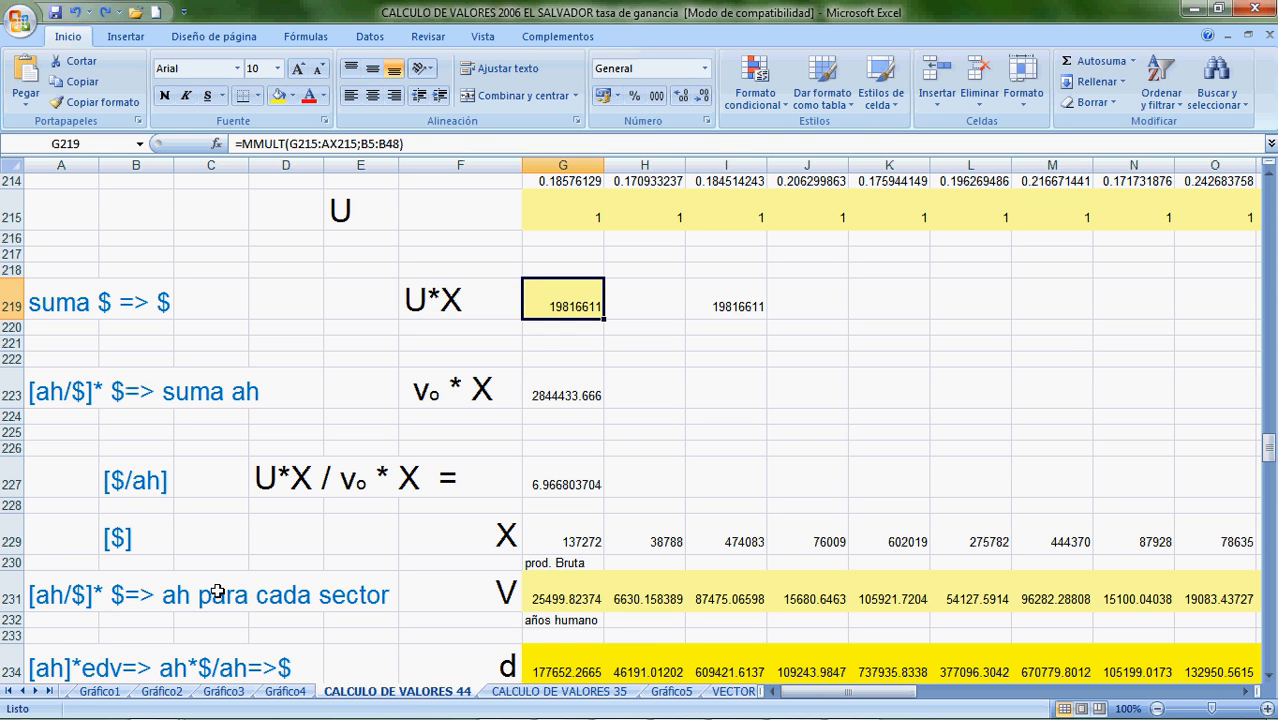
{"action": "key", "text": "Left"}
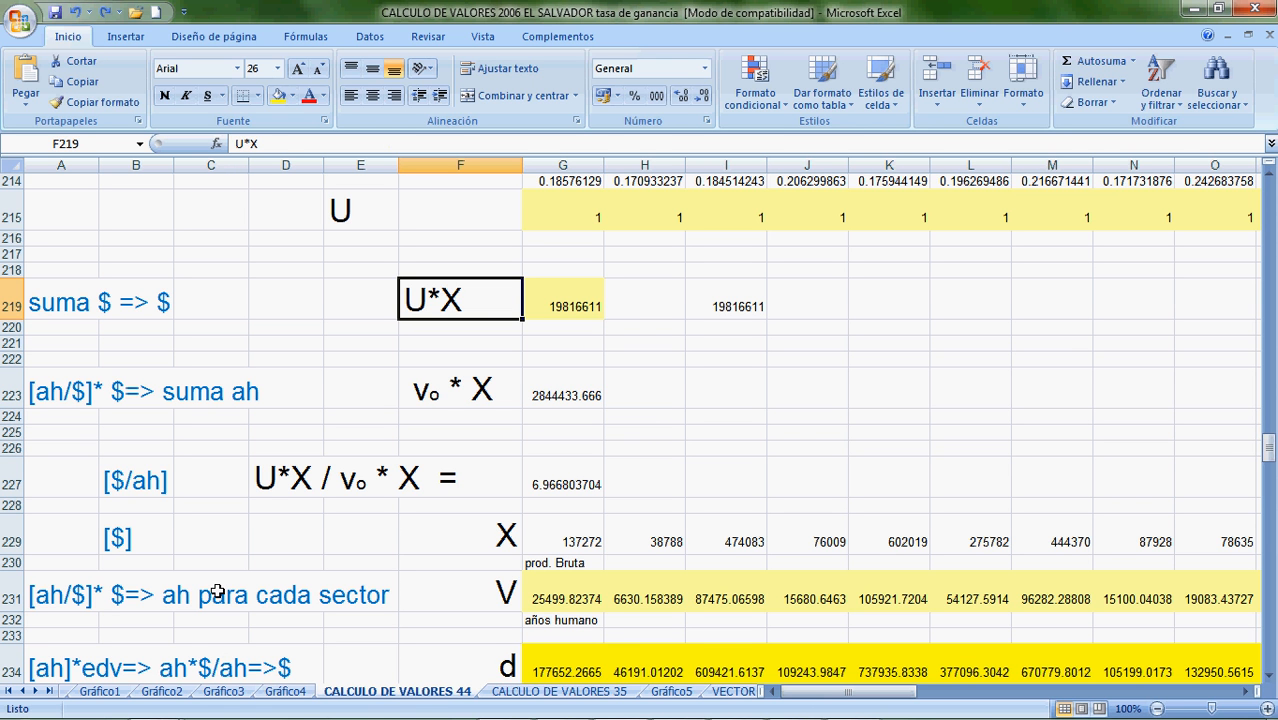
{"action": "key", "text": "Right"}
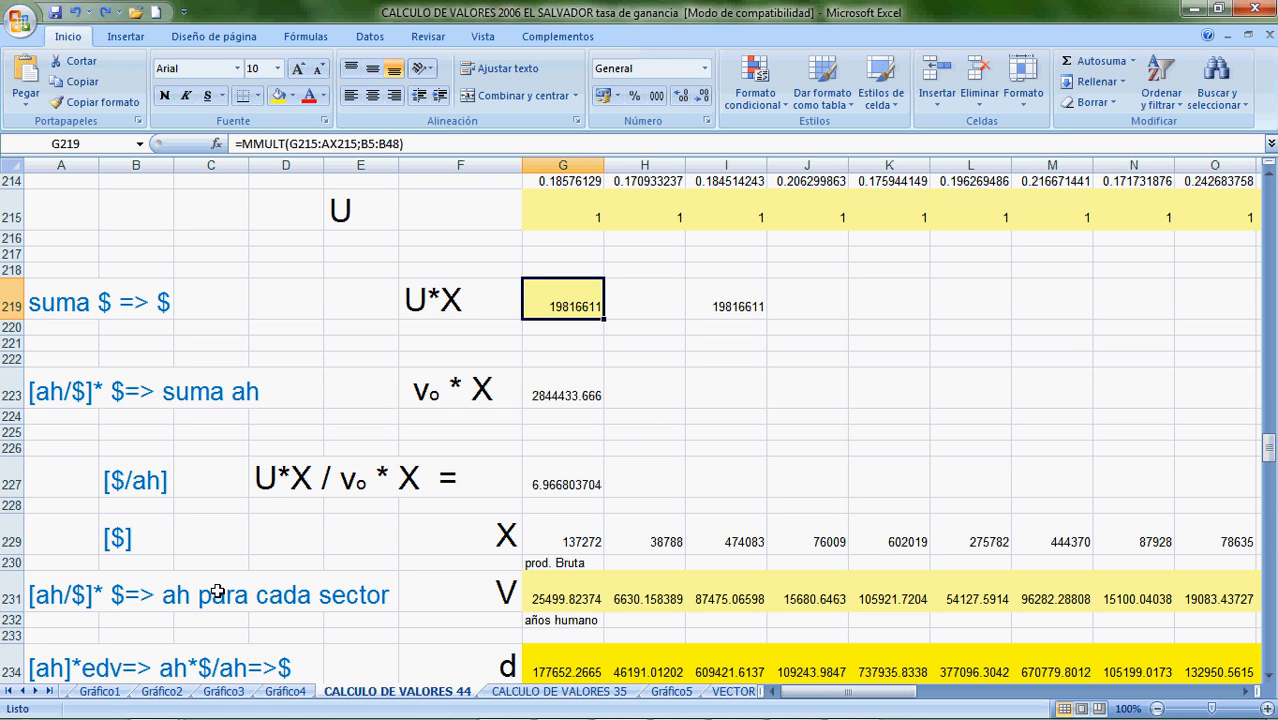
{"action": "key", "text": "Left"}
{"action": "key", "text": "Up"}
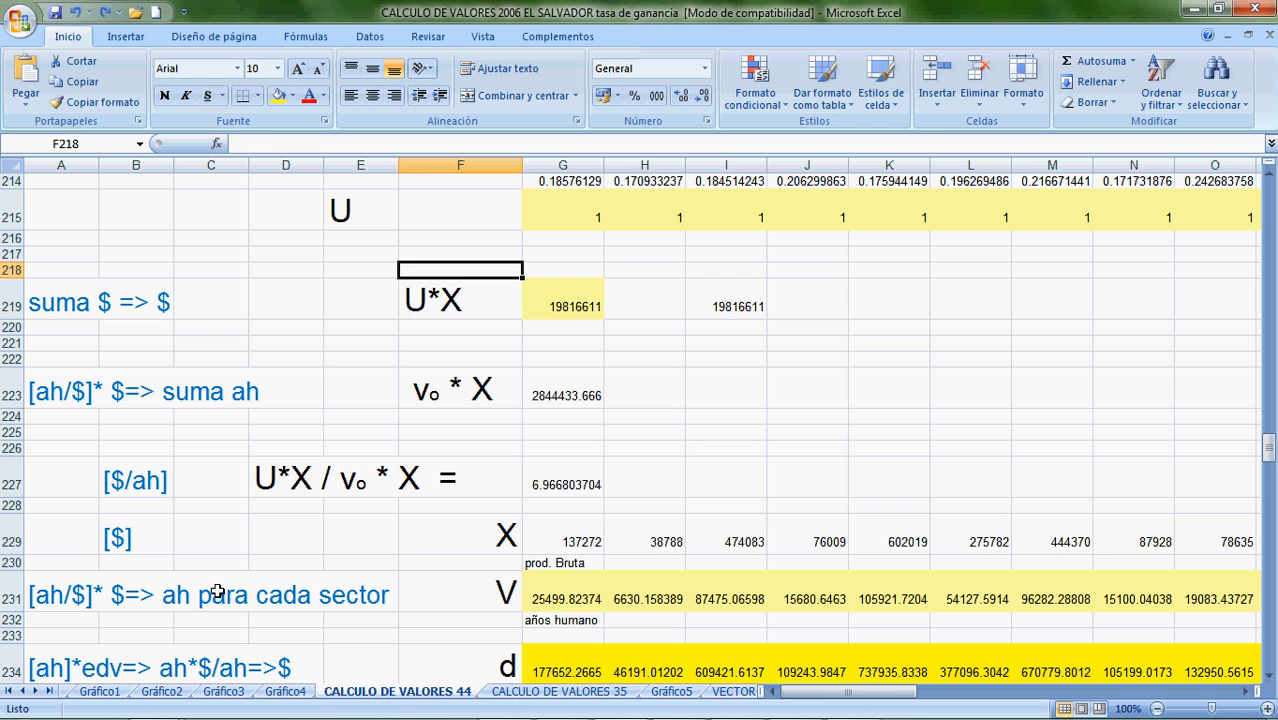
Scan the U vector in row 215 across the sector columns and back to its start.
{"action": "key", "text": "Right"}
{"action": "key", "text": "Up"}
{"action": "key", "text": "Right"}
{"action": "key", "text": "Up"}
{"action": "key", "text": "Left"}
{"action": "key", "text": "Up"}
{"action": "key", "text": "Right"}
{"action": "key", "text": "Right"}
{"action": "key", "text": "Right"}
{"action": "key", "text": "Right"}
{"action": "key", "text": "Right"}
{"action": "key", "text": "Right"}
{"action": "key", "text": "Right"}
{"action": "key", "text": "Right"}
{"action": "key", "text": "Right"}
{"action": "key", "text": "Right"}
{"action": "key", "text": "Right"}
{"action": "key", "text": "Right"}
{"action": "key", "text": "Right"}
{"action": "key", "text": "Right"}
{"action": "key", "text": "Right"}
{"action": "key", "text": "Right"}
{"action": "key", "text": "Right"}
{"action": "key", "text": "Right"}
{"action": "key", "text": "Right"}
{"action": "key", "text": "Right"}
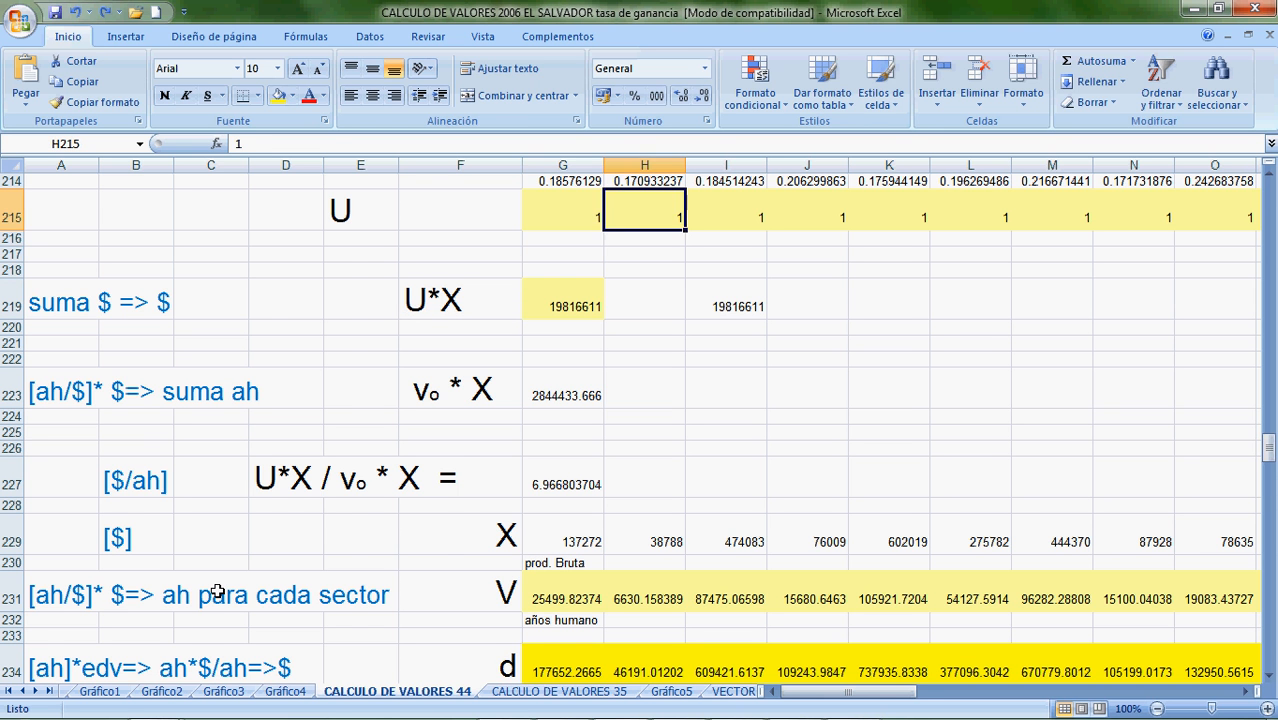
{"action": "key", "text": "Left"}
{"action": "key", "text": "Left"}
{"action": "key", "text": "Left"}
{"action": "key", "text": "Left"}
{"action": "key", "text": "Left"}
{"action": "key", "text": "Left"}
{"action": "key", "text": "Left"}
{"action": "key", "text": "Left"}
{"action": "key", "text": "Left"}
{"action": "key", "text": "Left"}
{"action": "key", "text": "Left"}
{"action": "key", "text": "Left"}
{"action": "key", "text": "Left"}
{"action": "key", "text": "Left"}
{"action": "key", "text": "Left"}
{"action": "key", "text": "Left"}
{"action": "key", "text": "Left"}
{"action": "key", "text": "Left"}
{"action": "key", "text": "Left"}
{"action": "key", "text": "Left"}
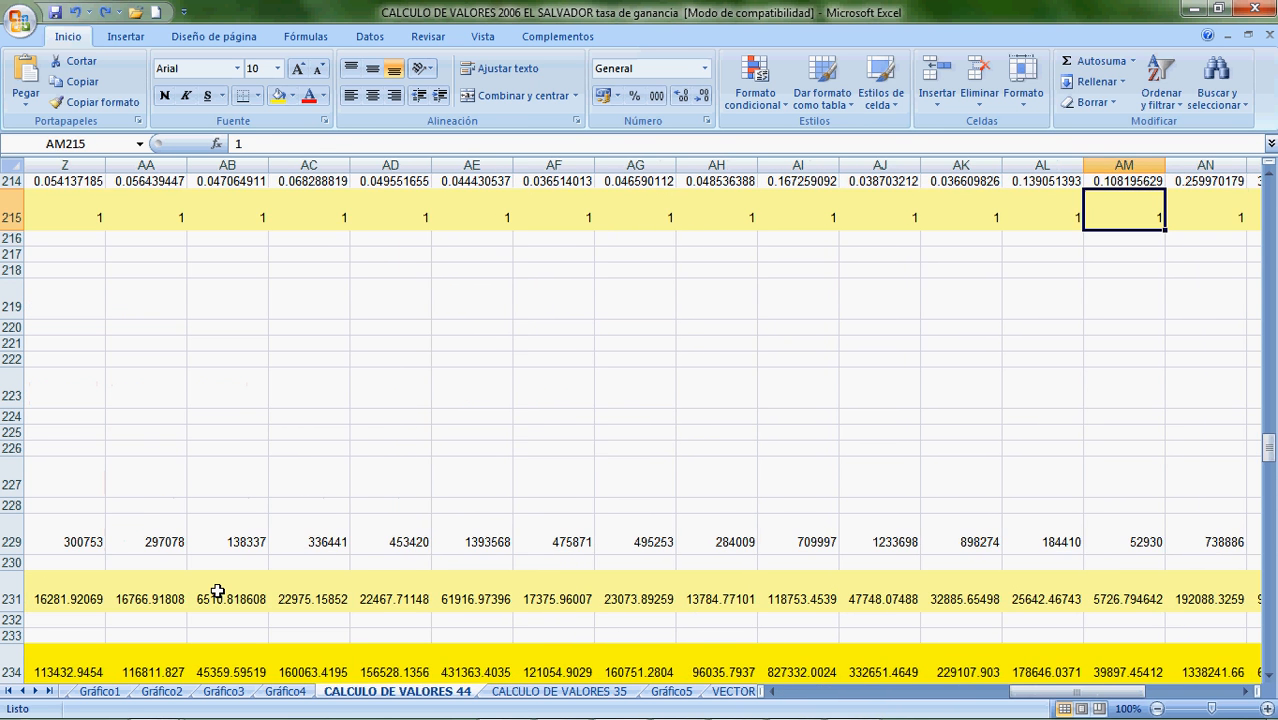
{"action": "key", "text": "Left"}
{"action": "key", "text": "Left"}
{"action": "key", "text": "Left"}
{"action": "key", "text": "Left"}
{"action": "key", "text": "Left"}
{"action": "key", "text": "Left"}
{"action": "key", "text": "Left"}
{"action": "key", "text": "Left"}
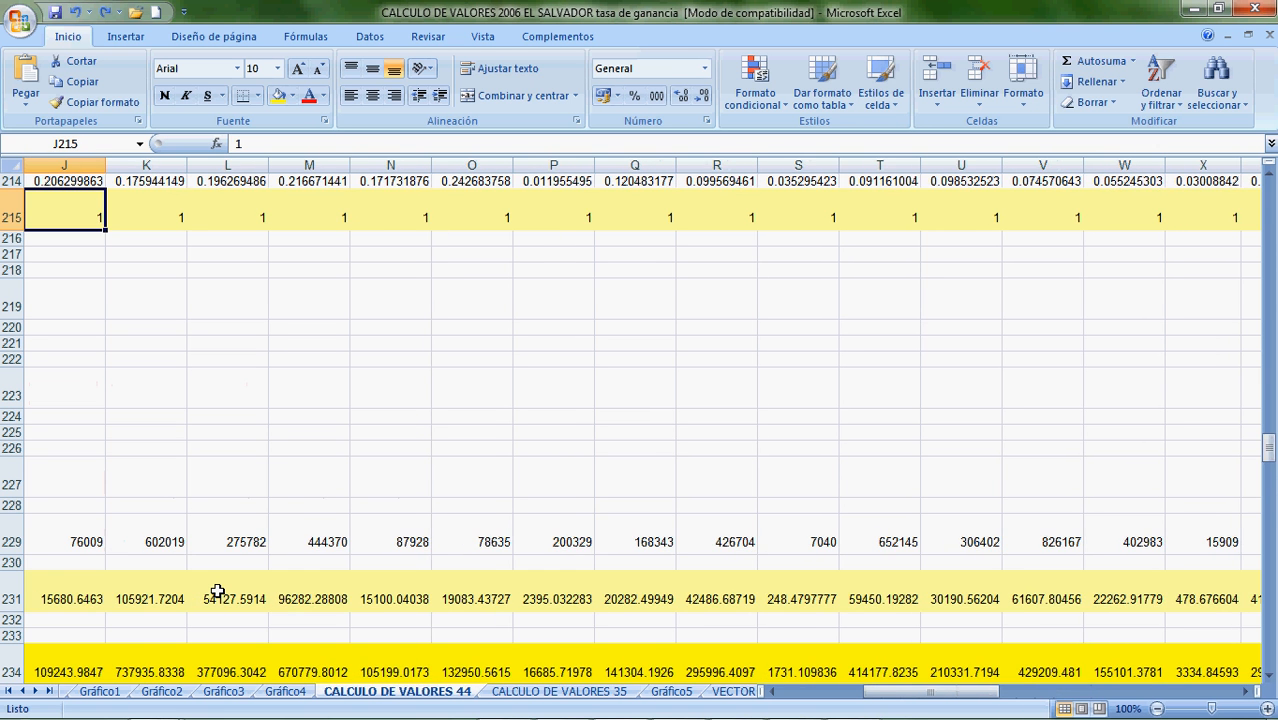
Inspect the MMULT formula of U*X in G219 and locate its X range B5:B48 at the start of the sheet.
{"action": "key", "text": "Down"}
{"action": "key", "text": "Down"}
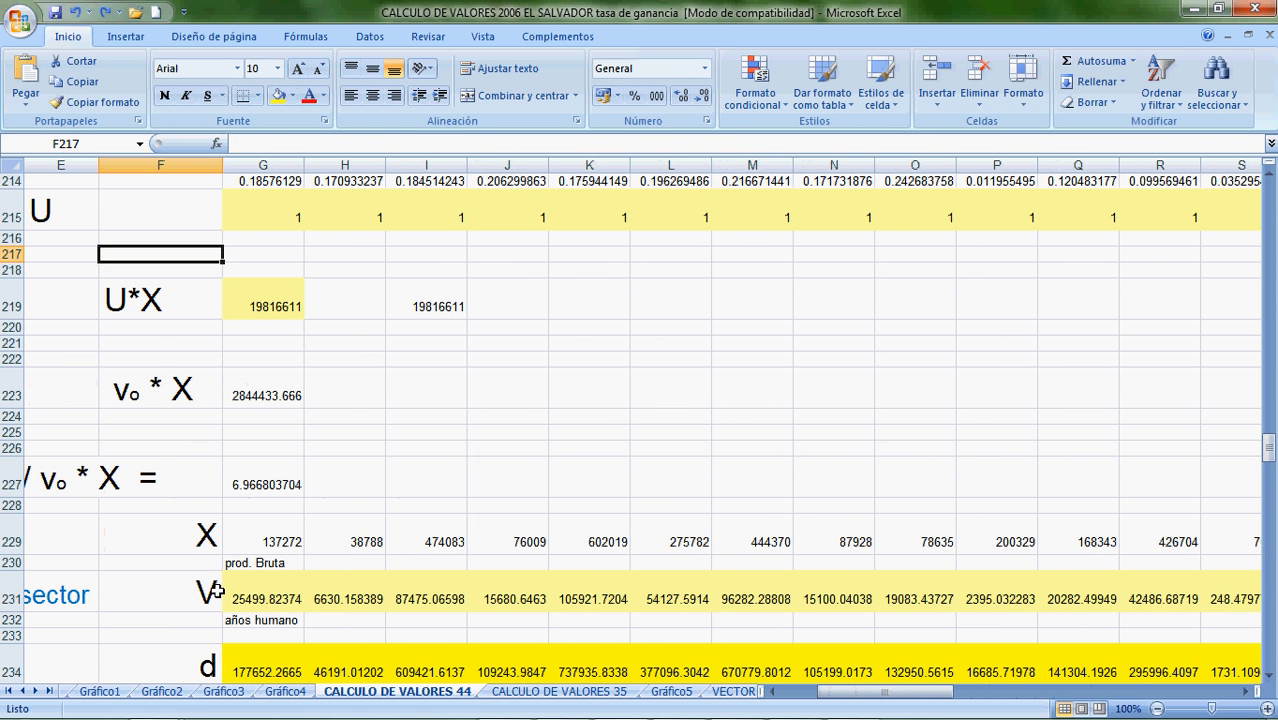
{"action": "key", "text": "Right"}
{"action": "key", "text": "Down"}
{"action": "key", "text": "Down"}
{"action": "key", "text": "F2"}
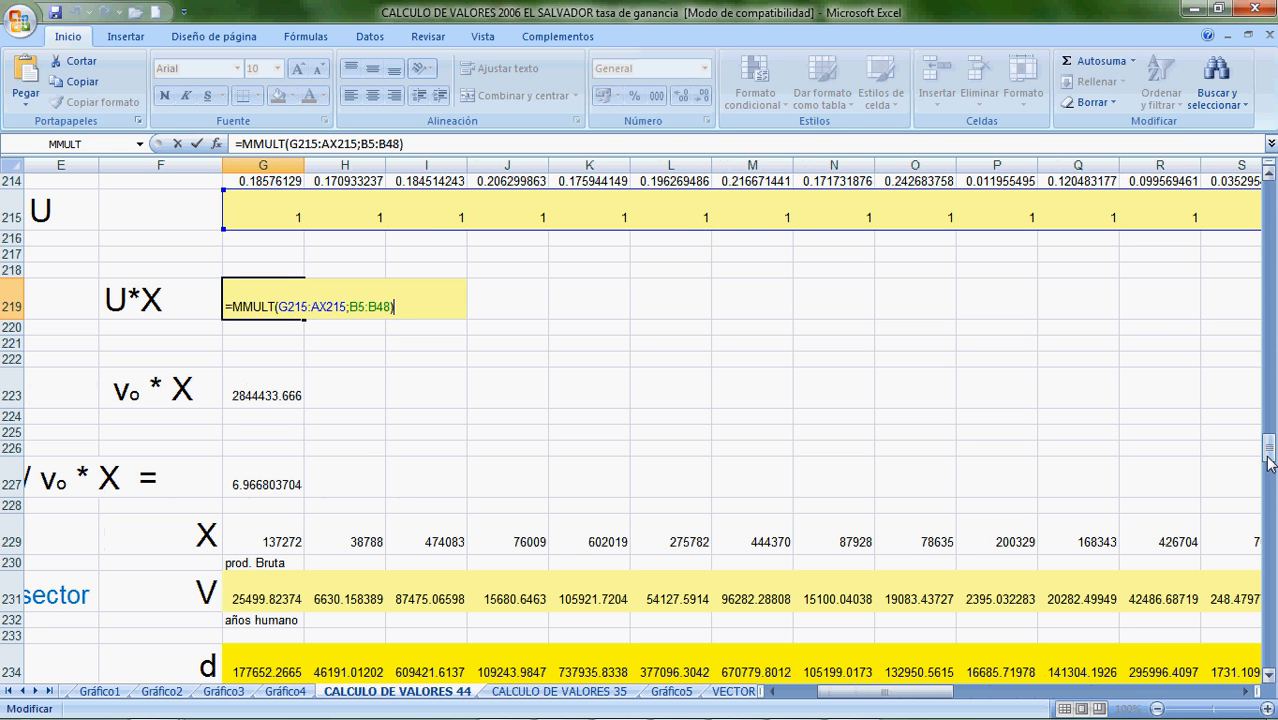
{"action": "left_click_drag", "start_coordinate": [1266, 452], "coordinate": [1250, 161]}
{"action": "left_click_drag", "start_coordinate": [932, 703], "coordinate": [775, 700]}
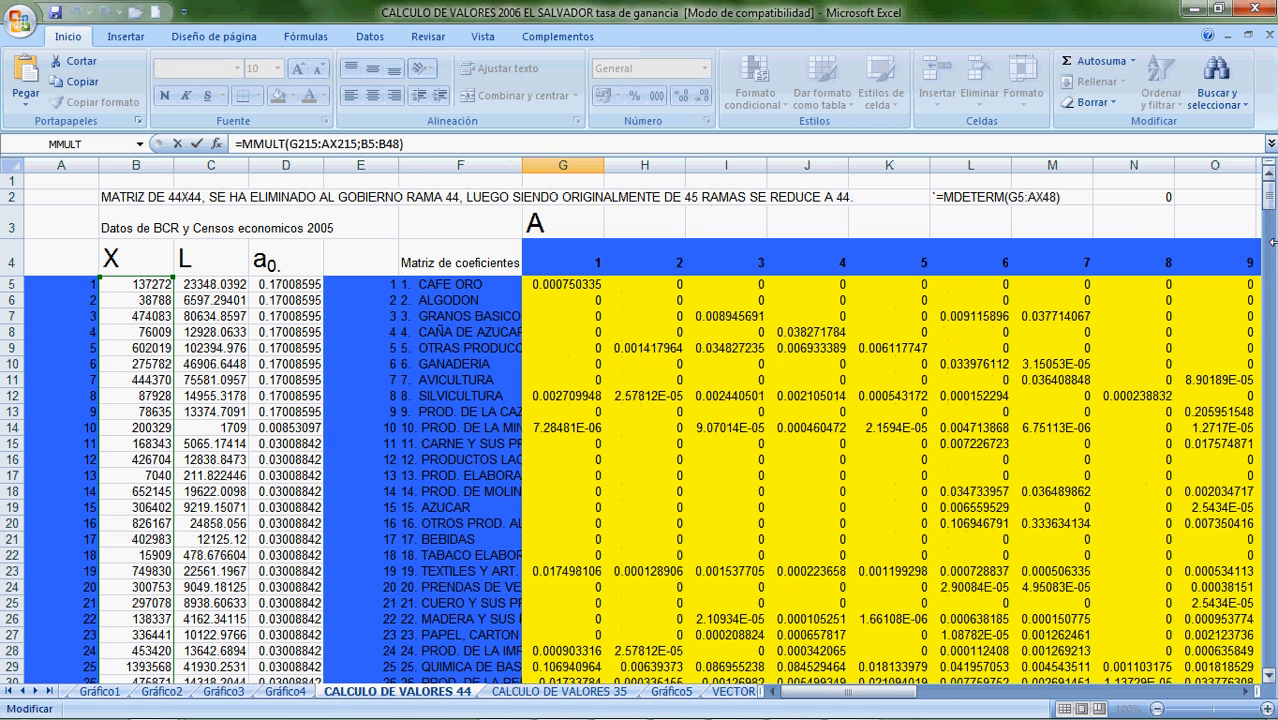
{"action": "left_click_drag", "start_coordinate": [1272, 207], "coordinate": [1268, 446]}
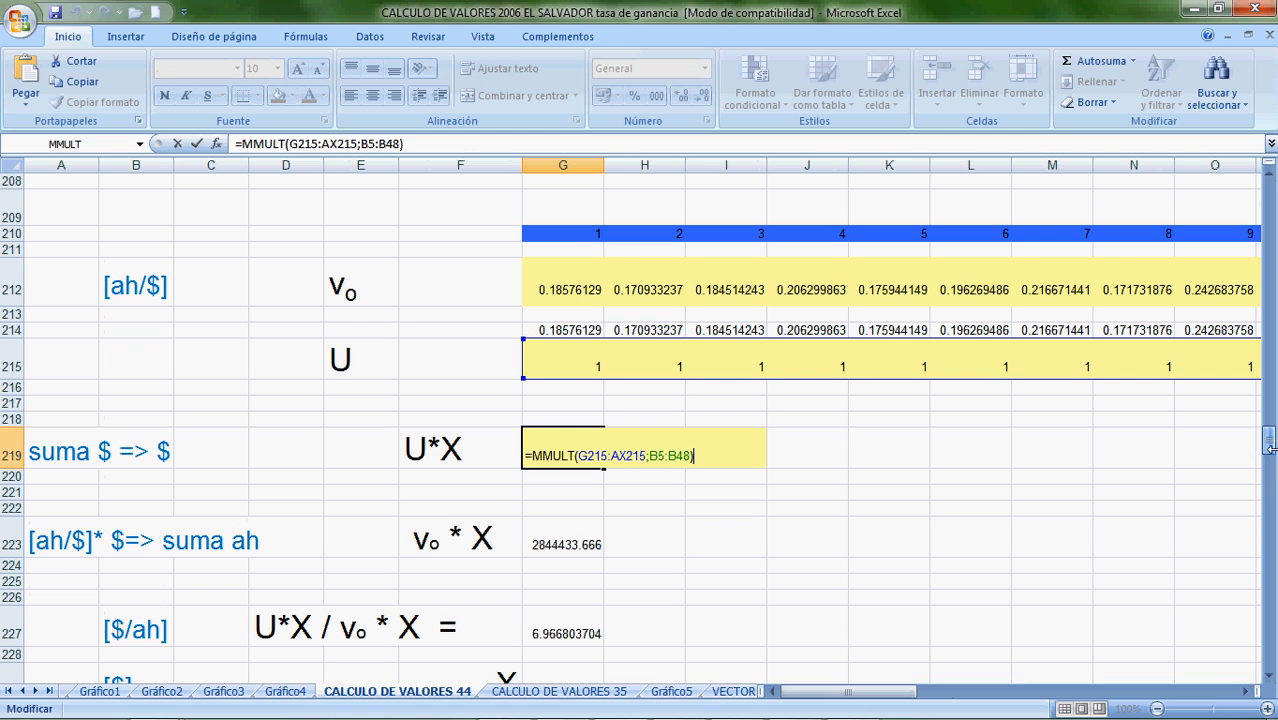
{"action": "left_click", "coordinate": [455, 447]}
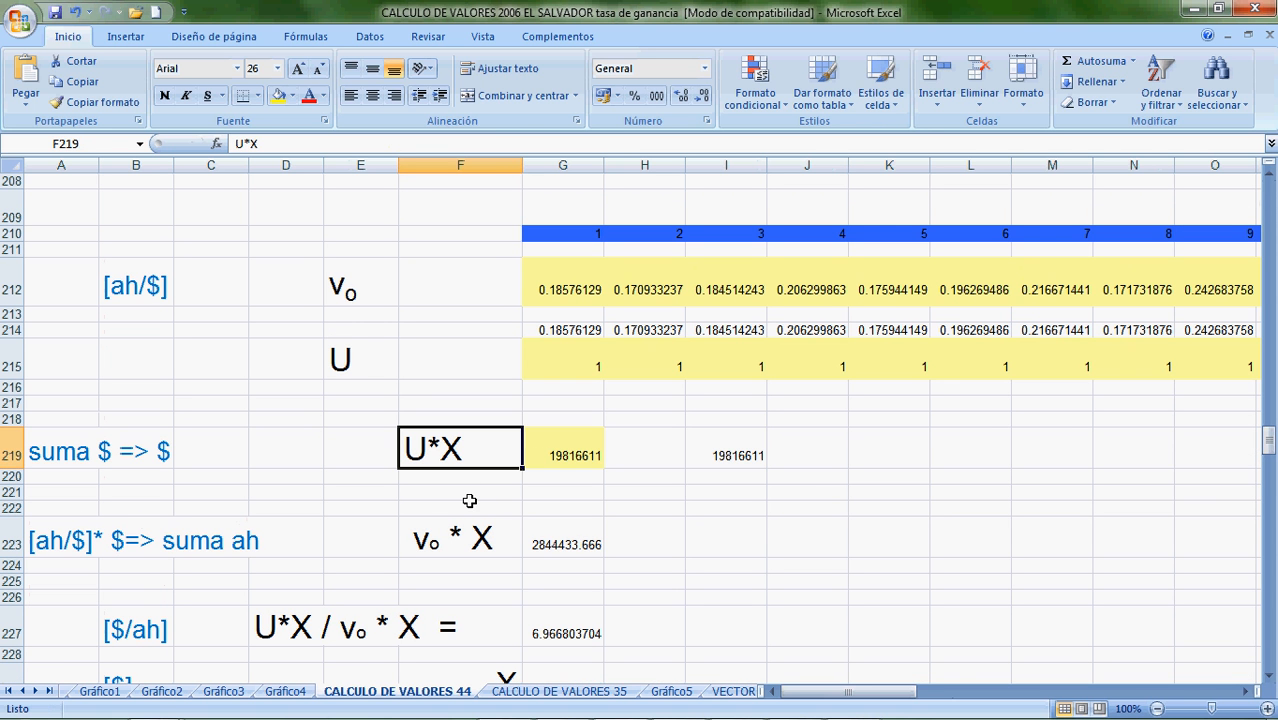
Enter the matrix dimensions "1XN NX1" in F218, above the U*X label.
{"action": "left_click", "coordinate": [406, 420]}
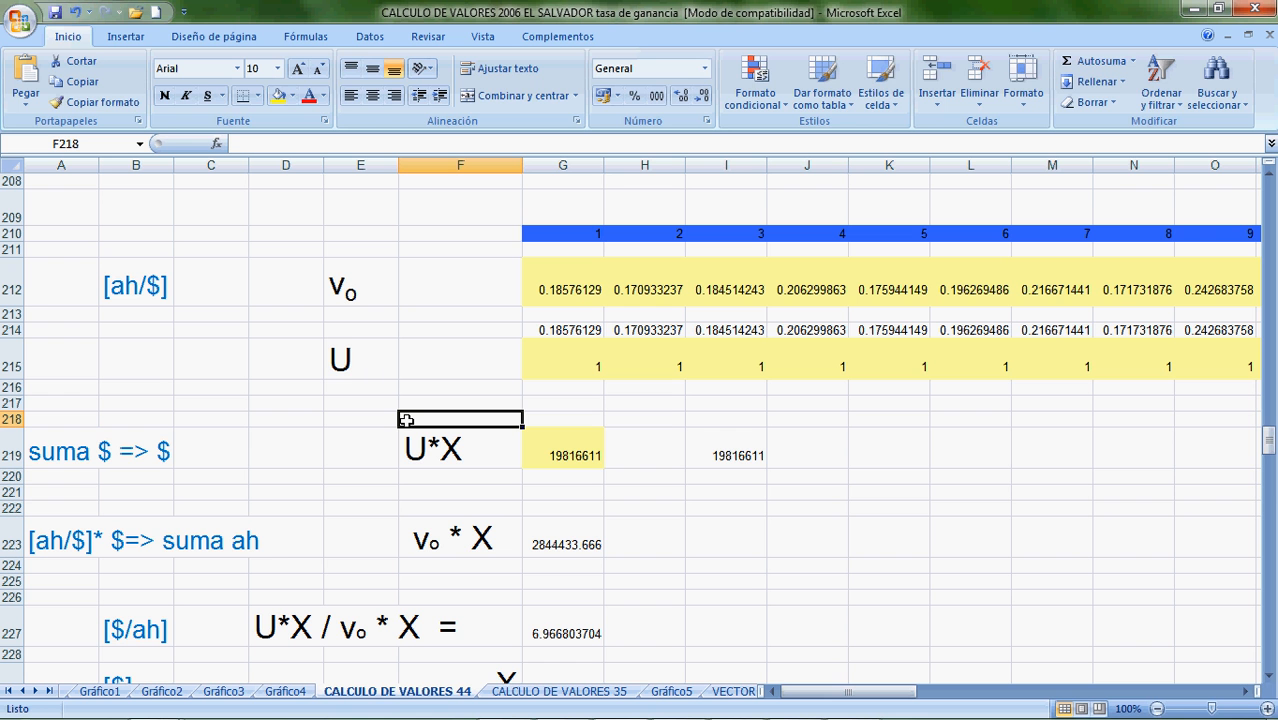
{"action": "type", "text": "1"}
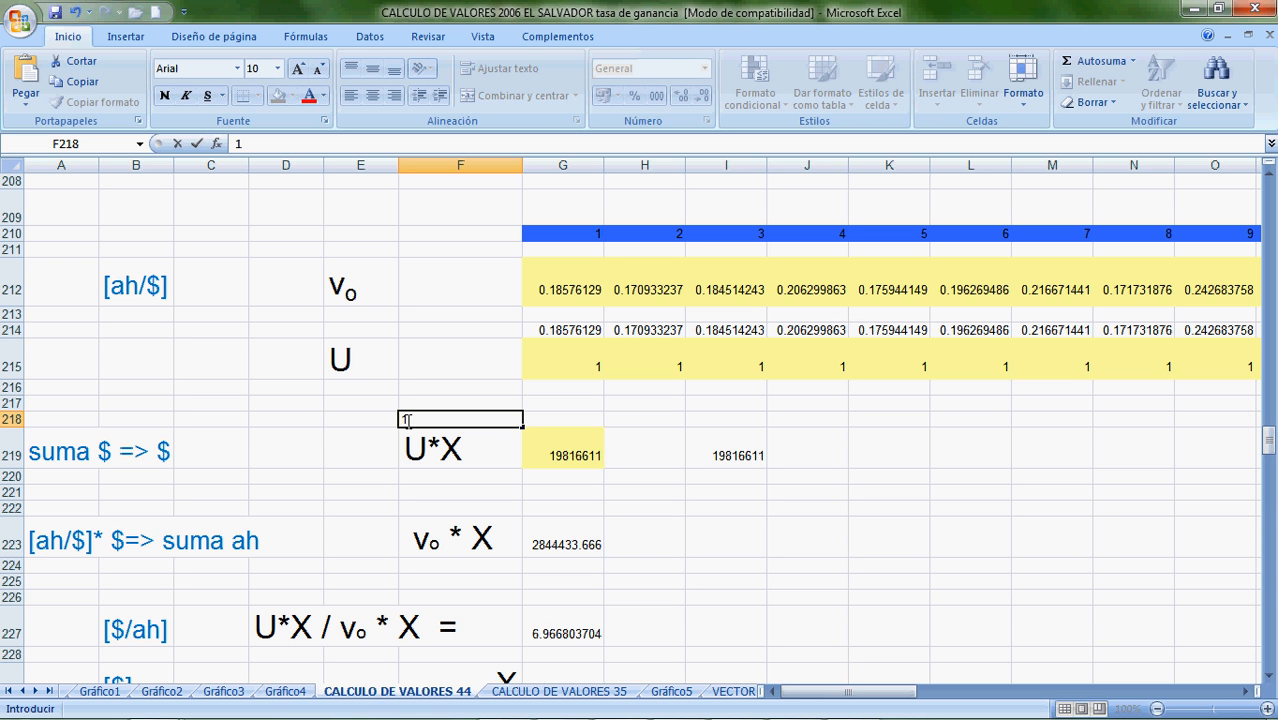
{"action": "type", "text": "XN     NX1"}
{"action": "key", "text": "Return"}
{"action": "left_click", "coordinate": [407, 420]}
{"action": "key", "text": "Up"}
{"action": "key", "text": "Up"}
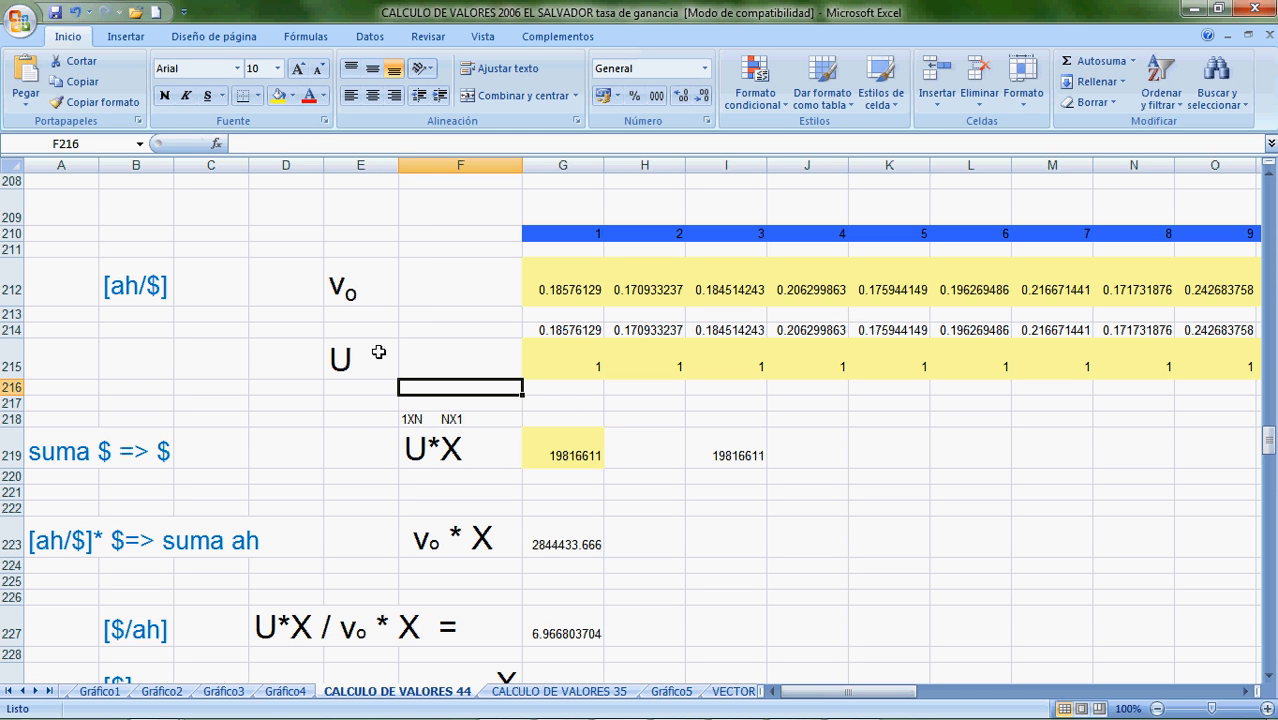
{"action": "key", "text": "Down"}
{"action": "key", "text": "Down"}
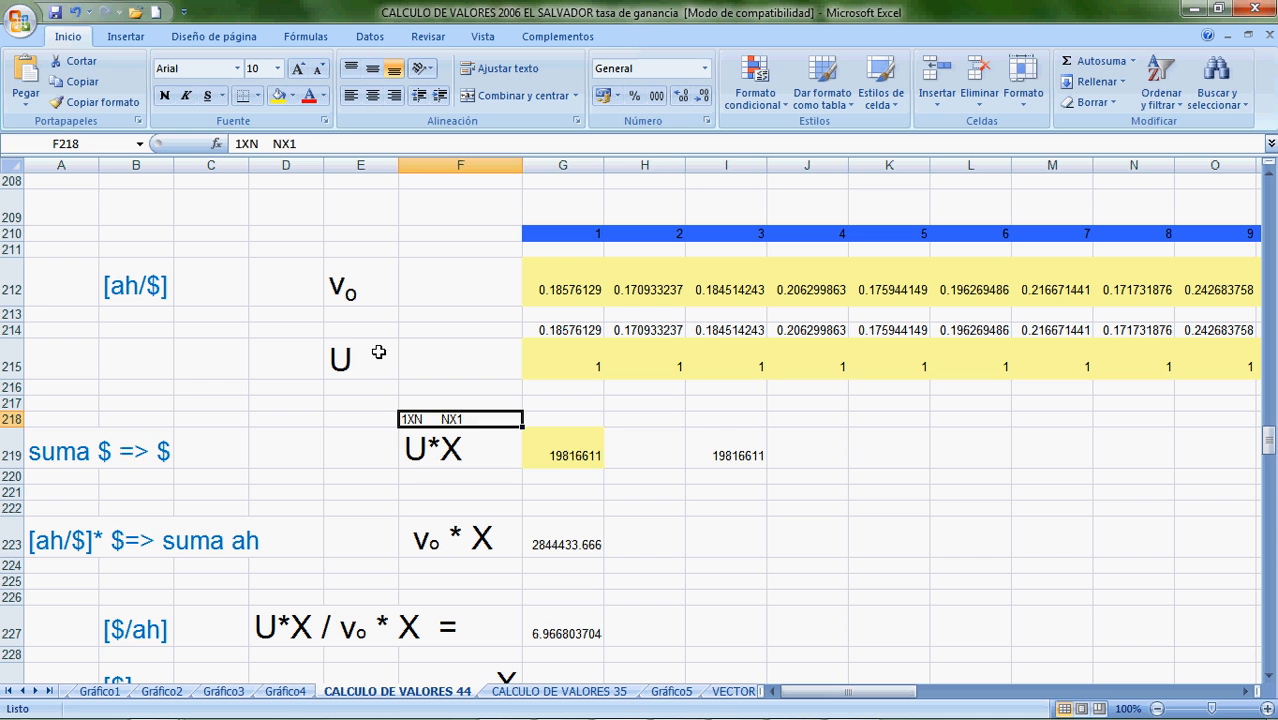
Compare the MMULT formula of U*X in G219 with the MMULT formula of v0*X in G223.
{"action": "key", "text": "Down"}
{"action": "key", "text": "Right"}
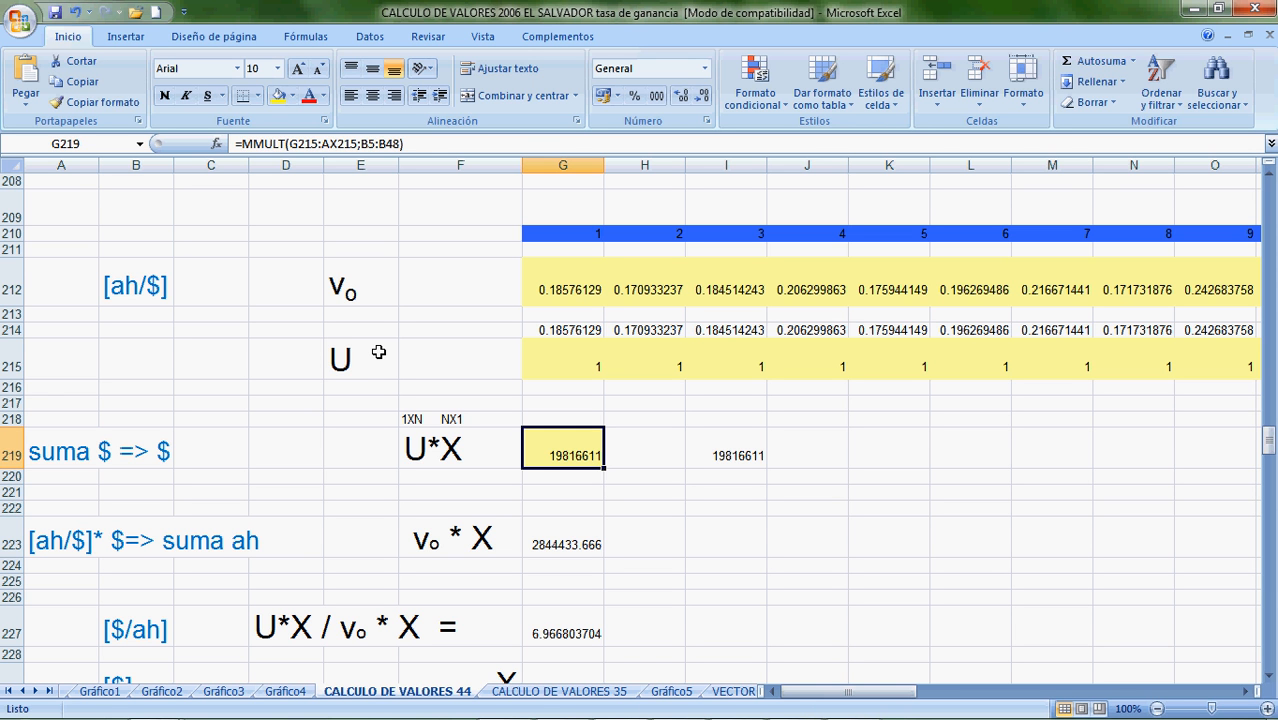
{"action": "key", "text": "Down"}
{"action": "key", "text": "Down"}
{"action": "key", "text": "Down"}
{"action": "key", "text": "Down"}
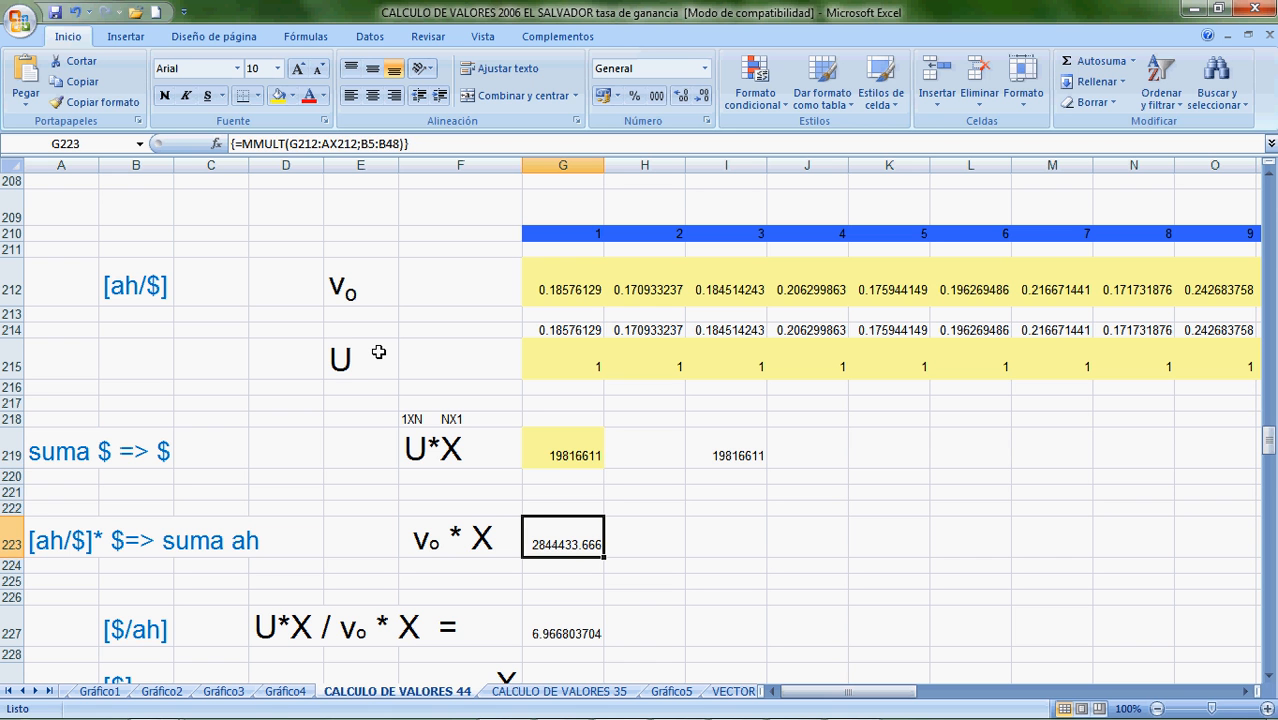
{"action": "key", "text": "Up"}
{"action": "key", "text": "Up"}
{"action": "key", "text": "Up"}
{"action": "key", "text": "Up"}
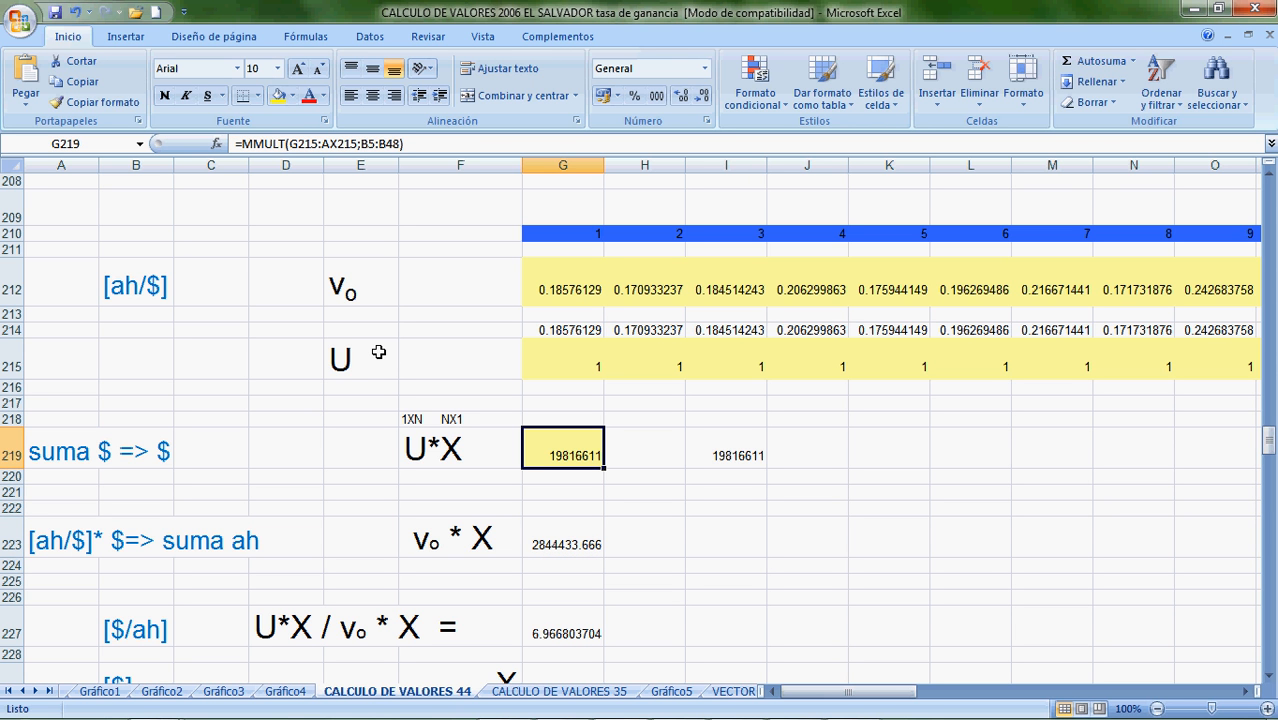
{"action": "key", "text": "Down"}
{"action": "key", "text": "Down"}
{"action": "key", "text": "Down"}
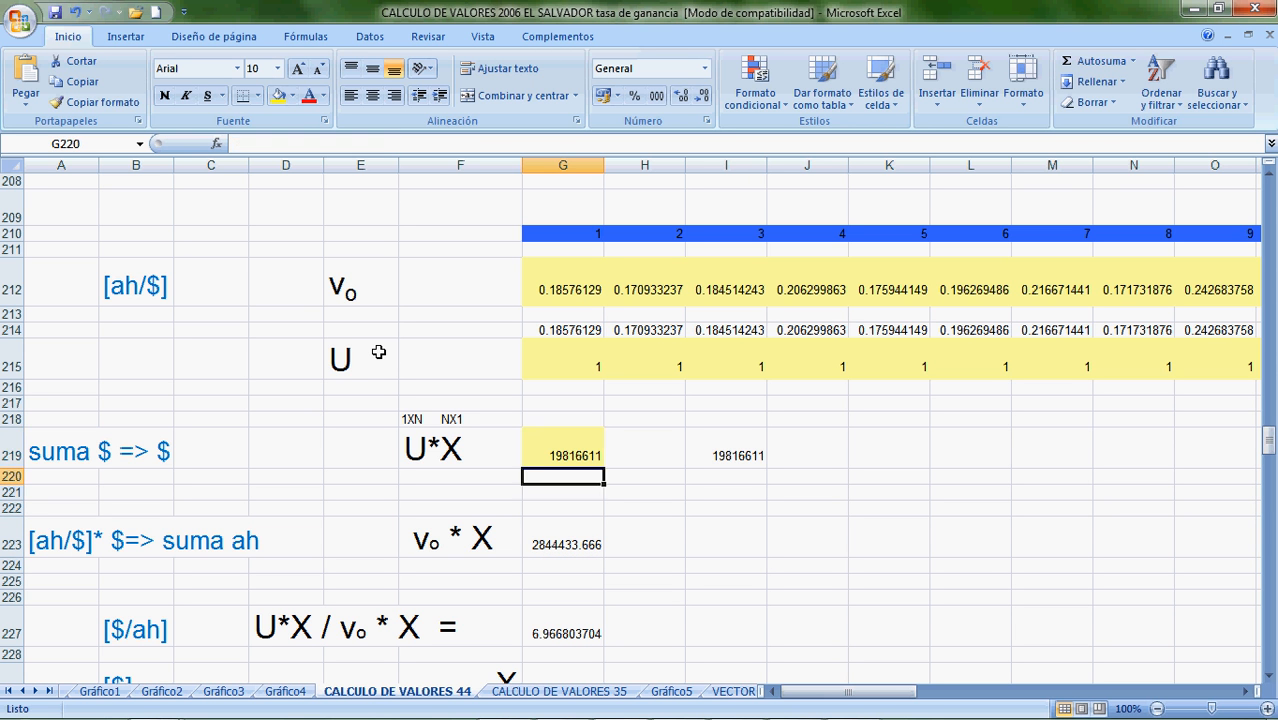
{"action": "key", "text": "Up"}
{"action": "key", "text": "Up"}
{"action": "key", "text": "Up"}
{"action": "key", "text": "Down"}
{"action": "key", "text": "Down"}
{"action": "key", "text": "Down"}
{"action": "key", "text": "Down"}
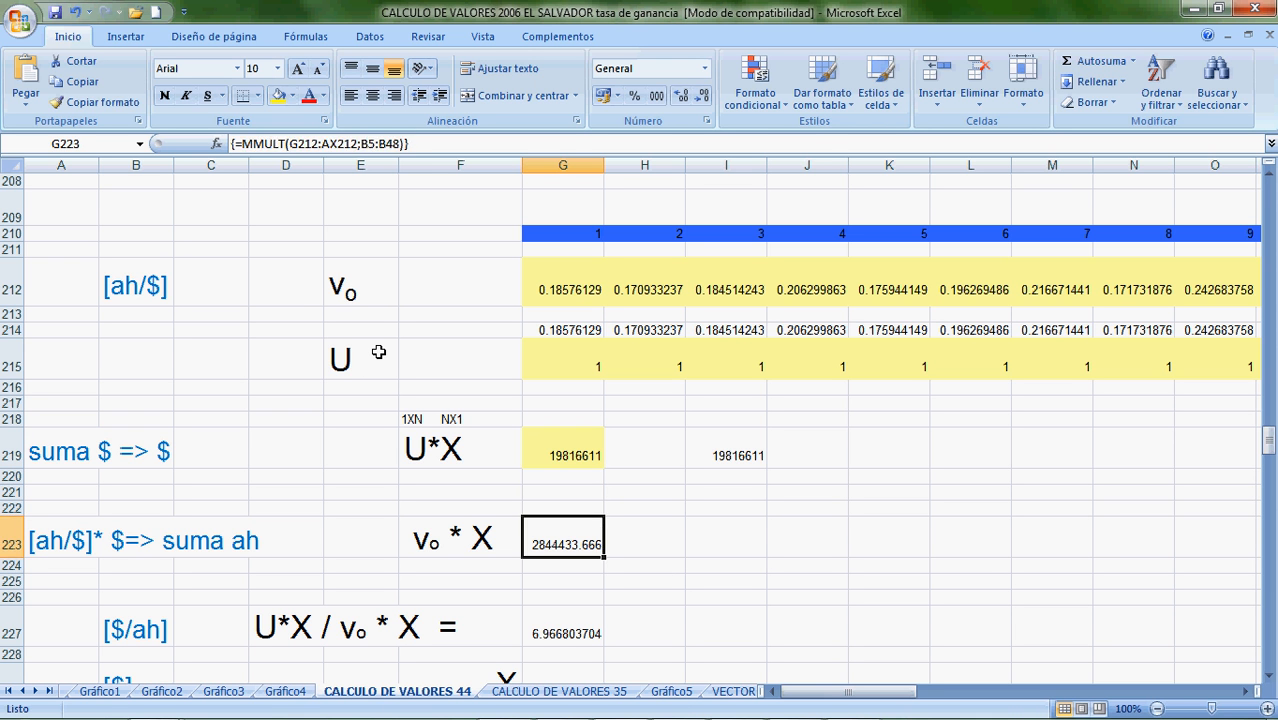
{"action": "key", "text": "Down"}
{"action": "key", "text": "Up"}
Examine the v0*X label in F223 and the unit annotation at the start of row 223.
{"action": "key", "text": "Left"}
{"action": "key", "text": "Left"}
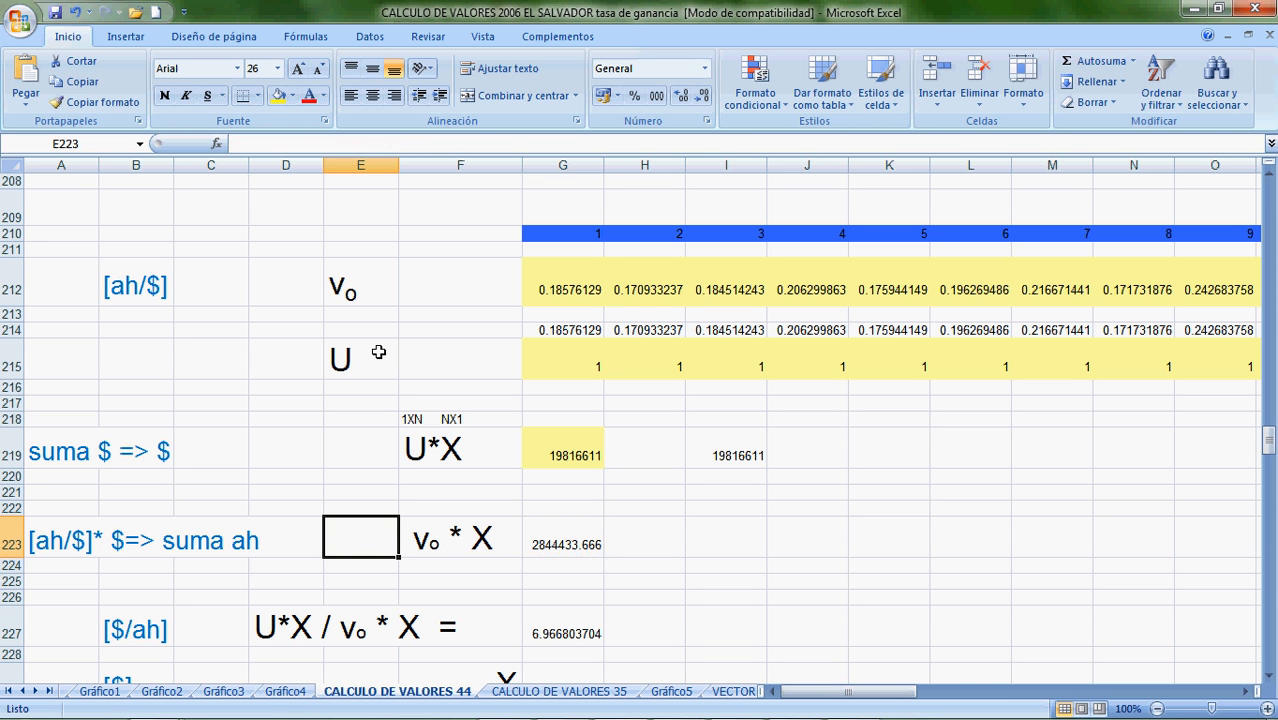
{"action": "key", "text": "Right"}
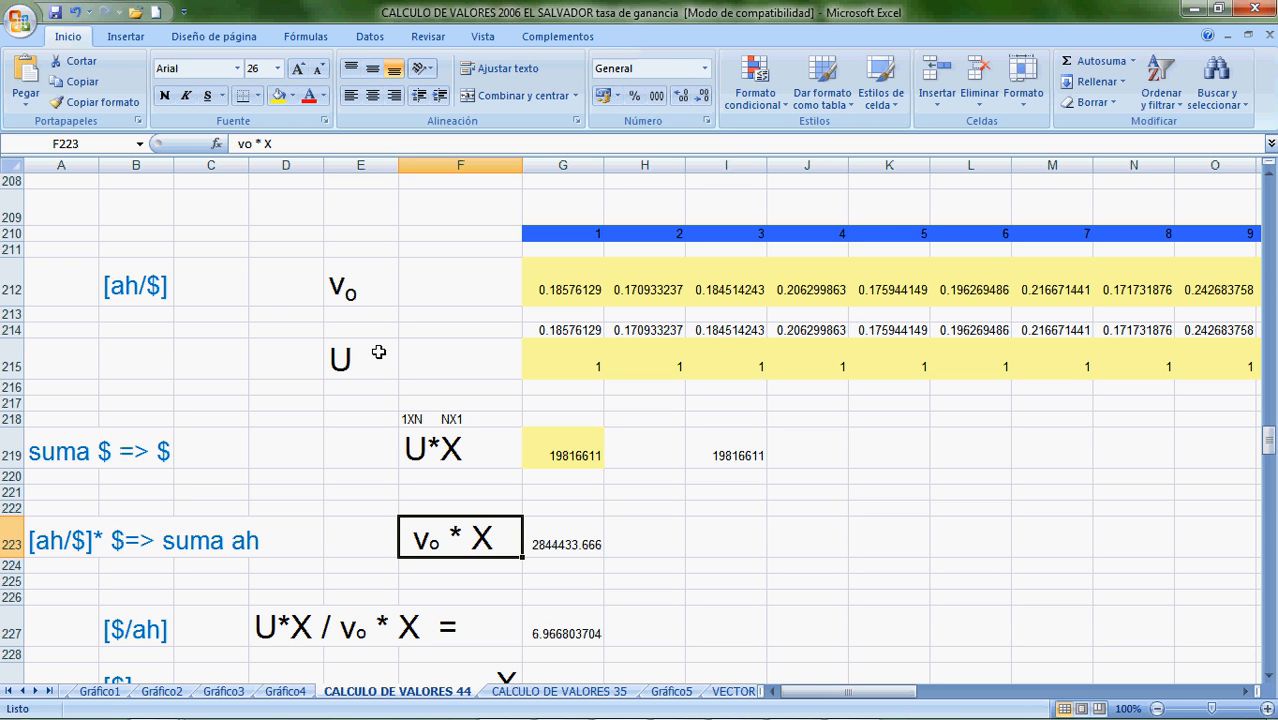
{"action": "key", "text": "Left"}
{"action": "key", "text": "Left"}
{"action": "key", "text": "Left"}
{"action": "key", "text": "Left"}
{"action": "key", "text": "Left"}
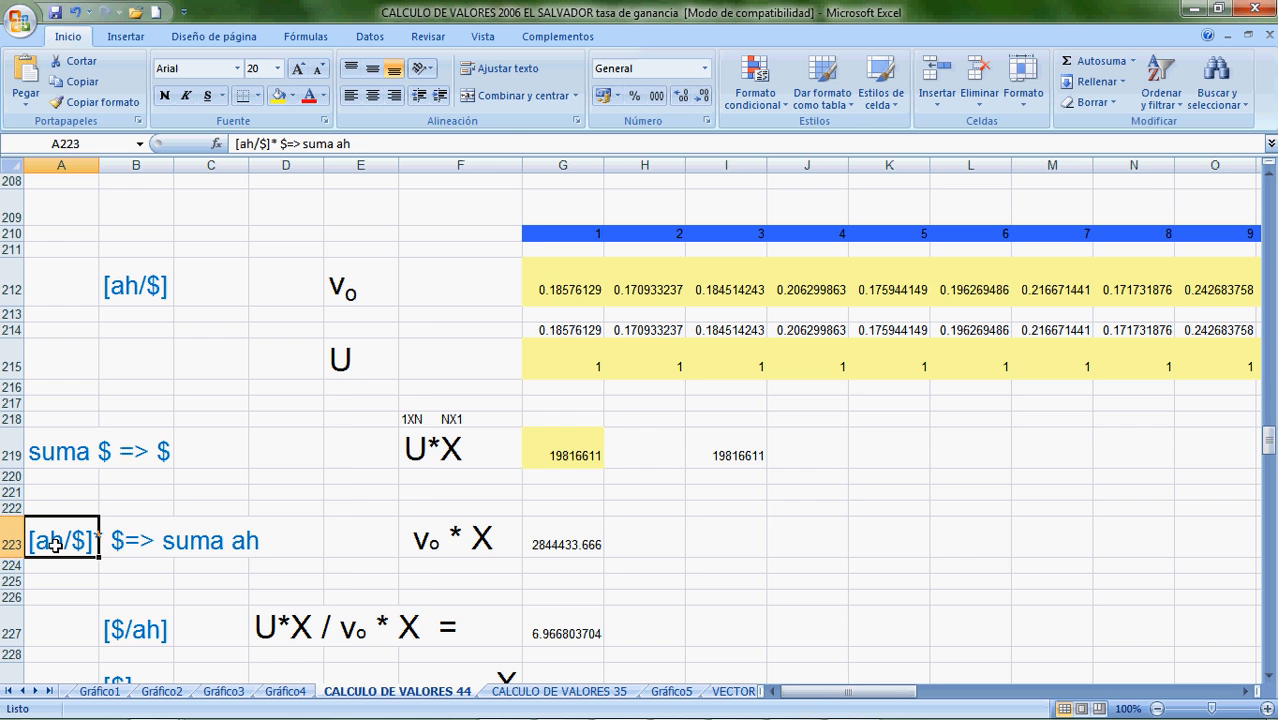
Read through the text of the A223 unit annotation, highlight its final "ah", and return to the v0*X result in G223.
{"action": "scroll", "coordinate": [55, 543], "scroll_direction": "right", "scroll_amount": 6}
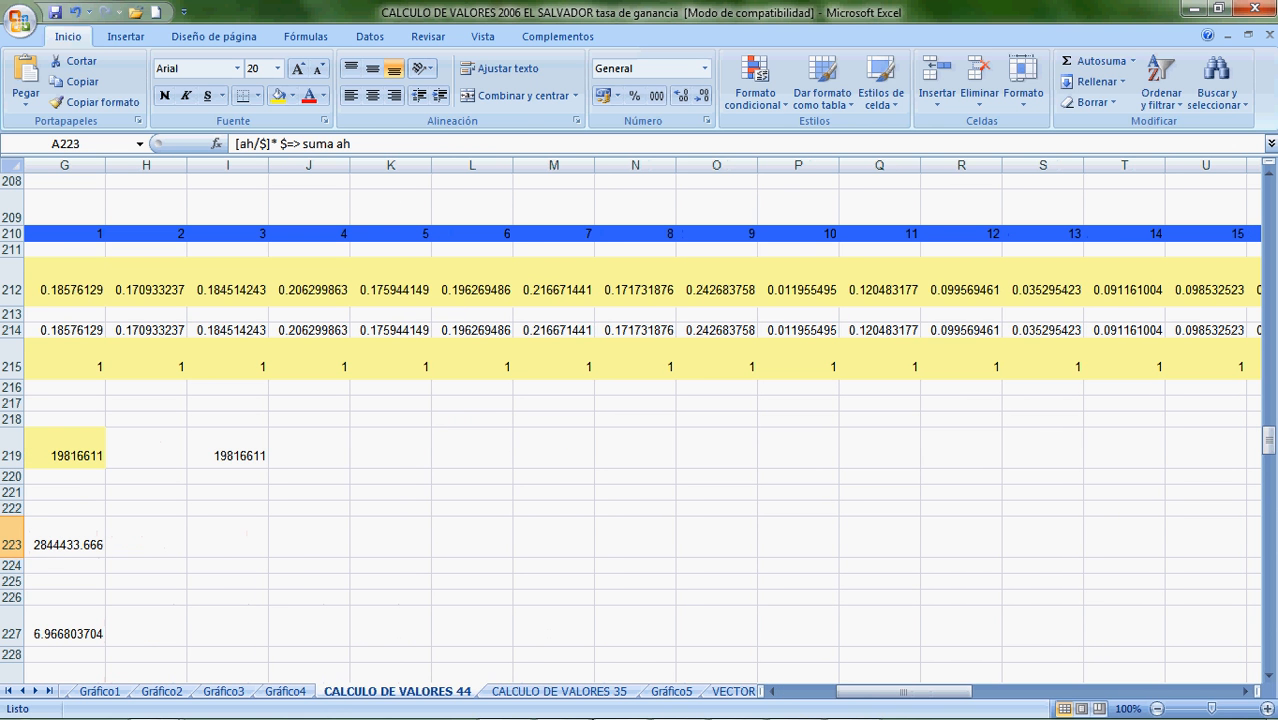
{"action": "left_click", "coordinate": [783, 692]}
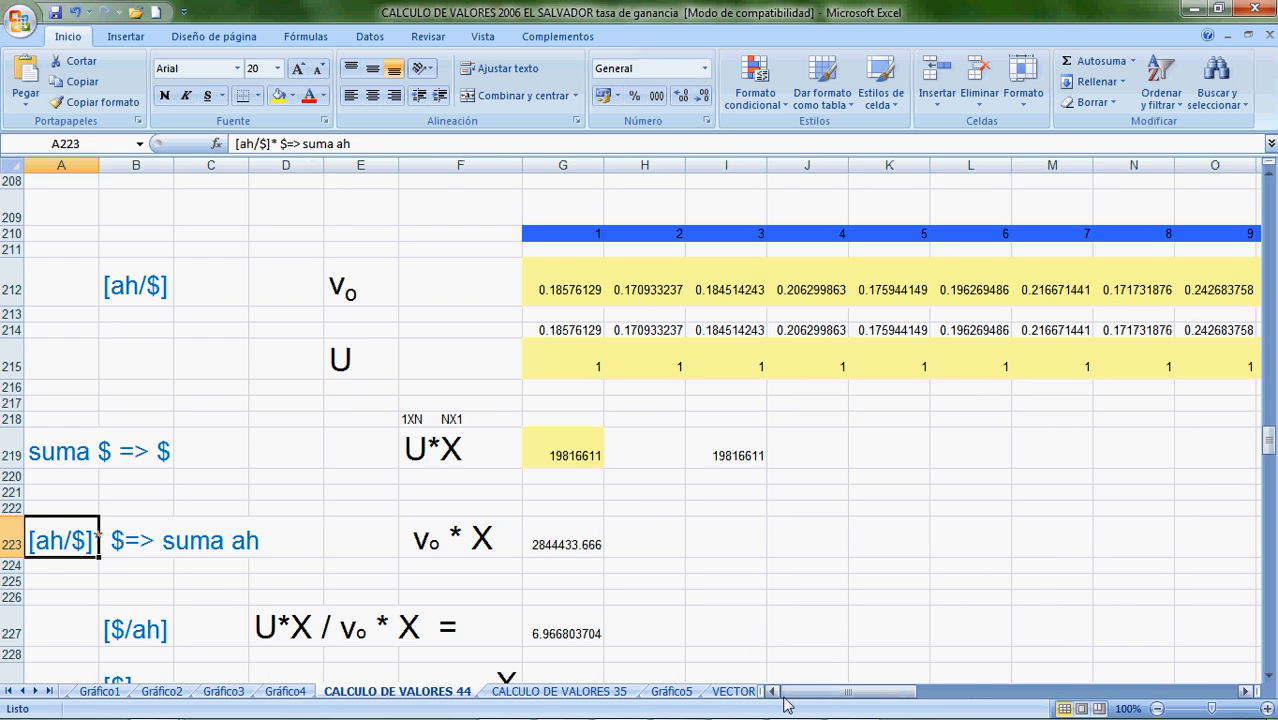
{"action": "double_click", "coordinate": [89, 541]}
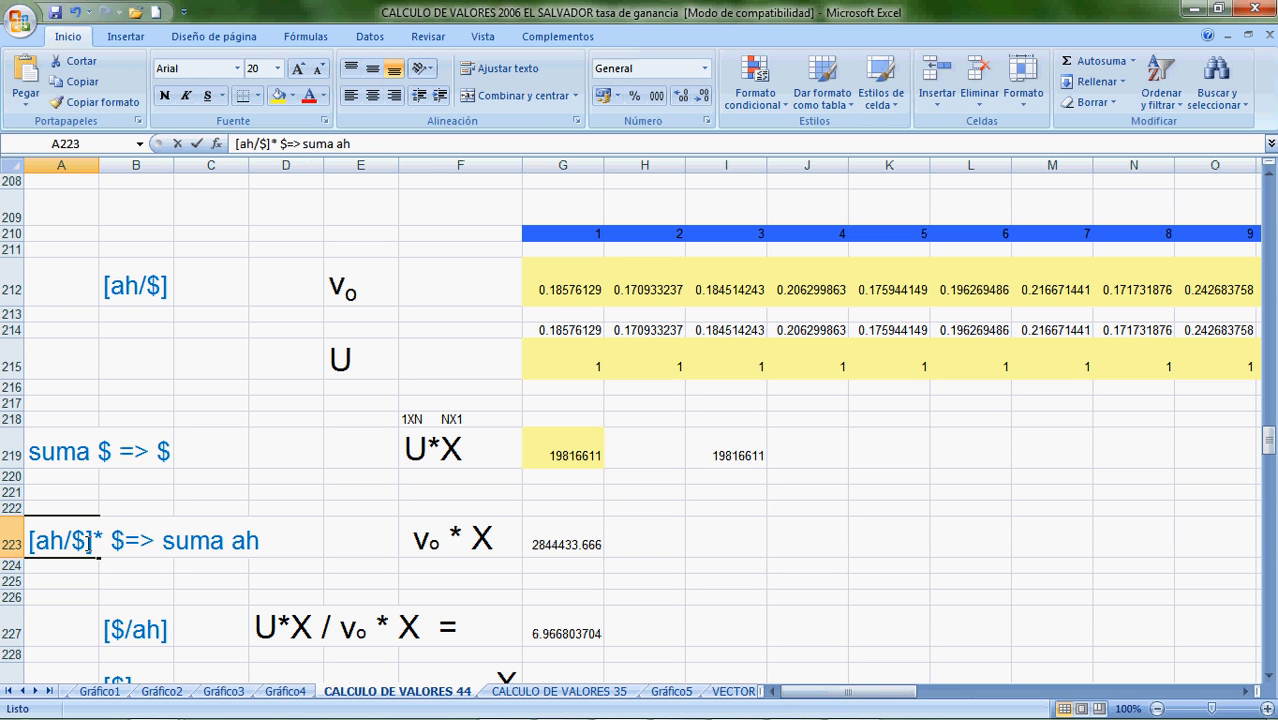
{"action": "double_click", "coordinate": [125, 545]}
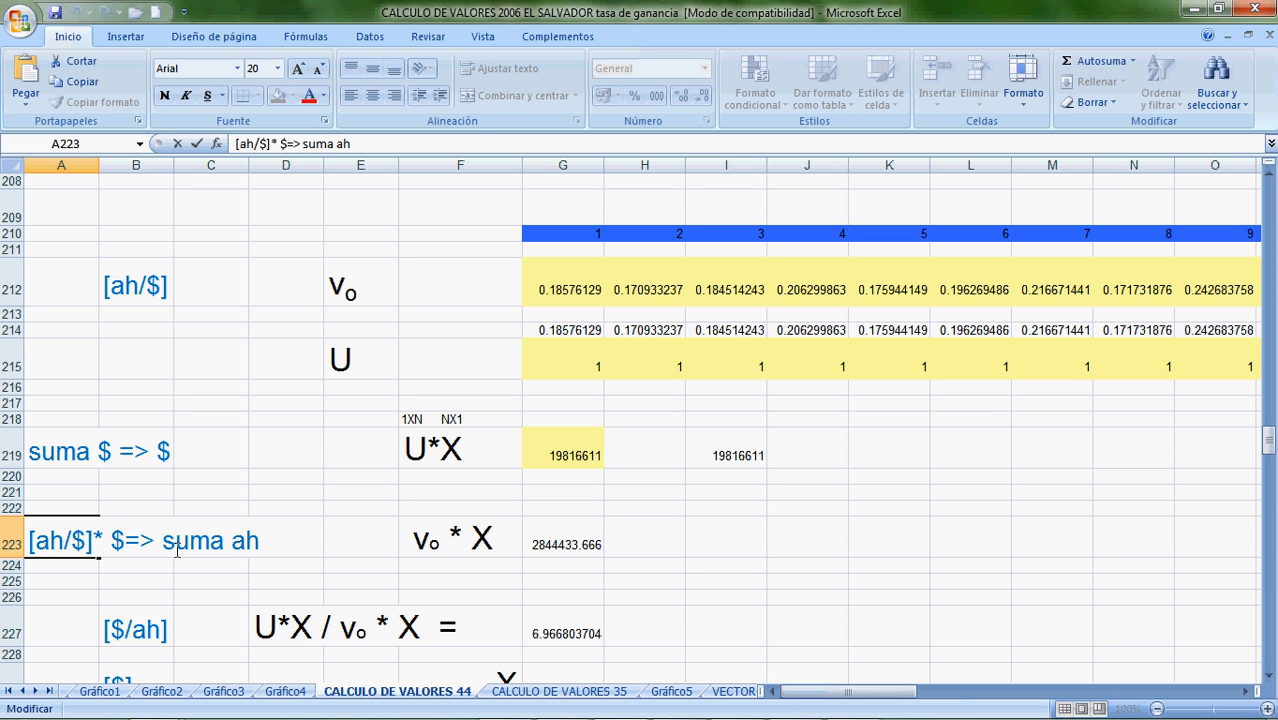
{"action": "double_click", "coordinate": [238, 540]}
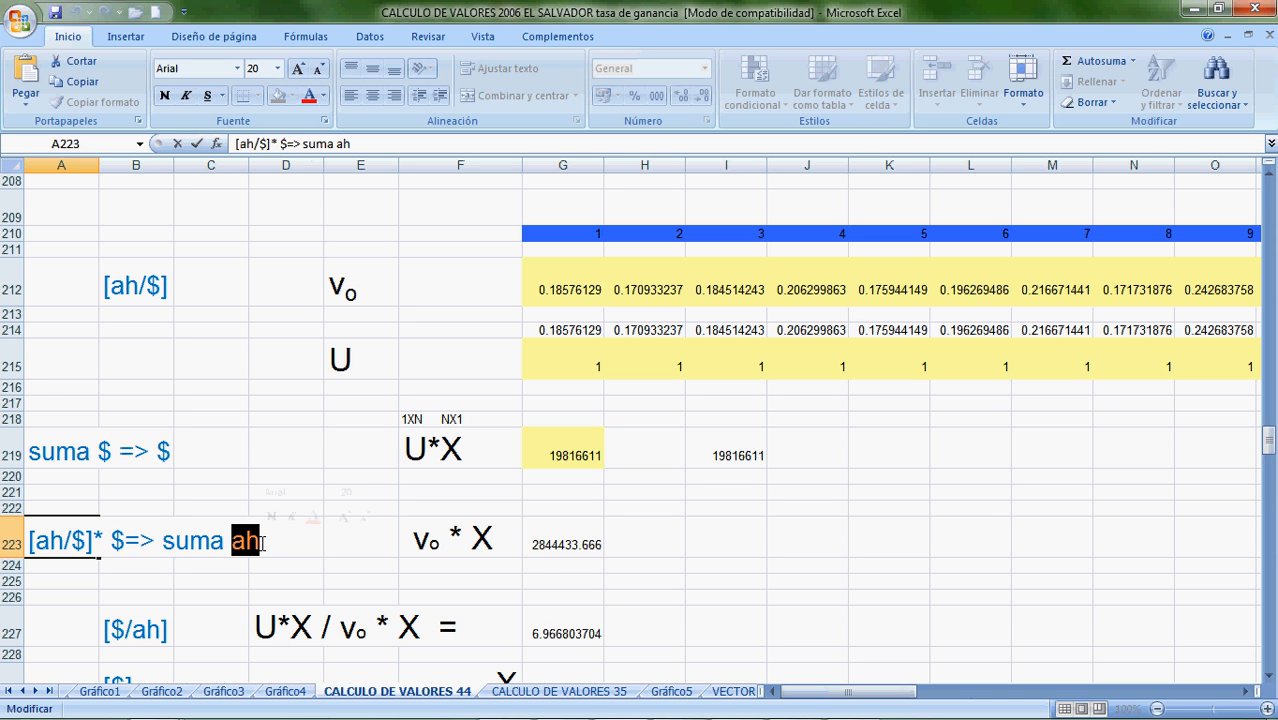
{"action": "left_click", "coordinate": [550, 549]}
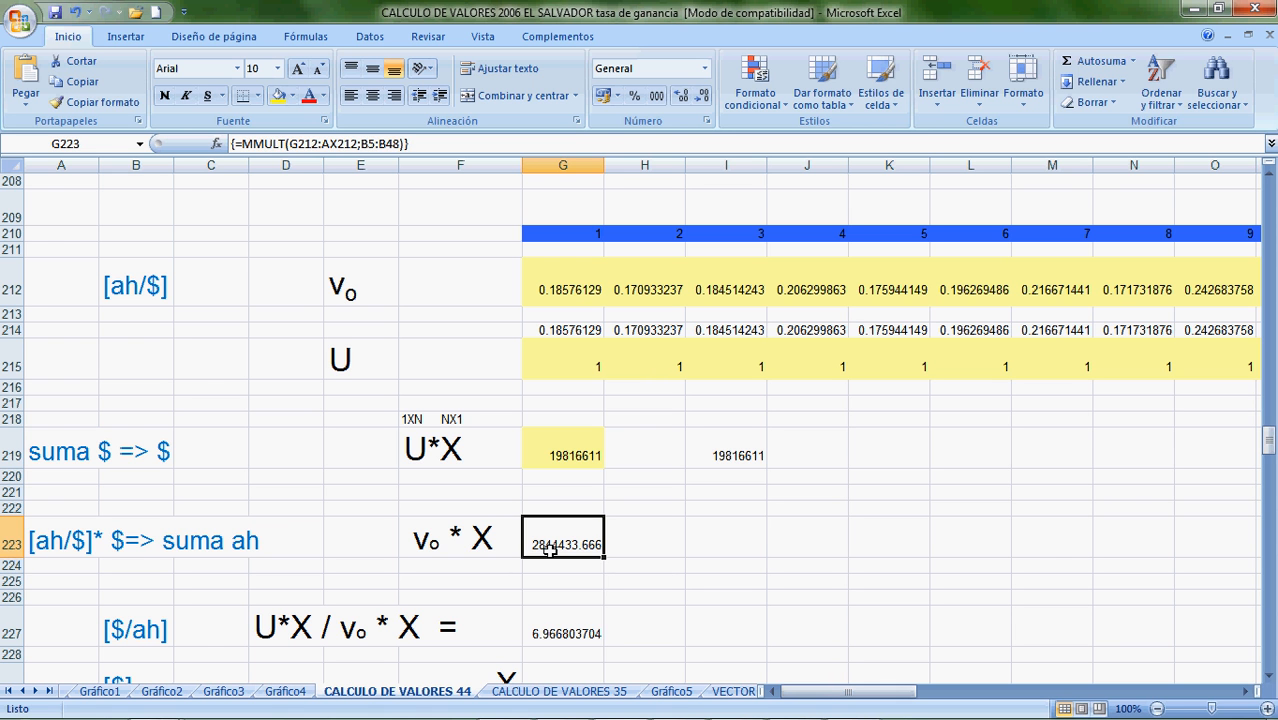
Inspect the formula of the U*X / v0*X ratio in G227 and the terms of its label in row 227.
{"action": "key", "text": "Down"}
{"action": "key", "text": "Down"}
{"action": "key", "text": "Down"}
{"action": "key", "text": "Down"}
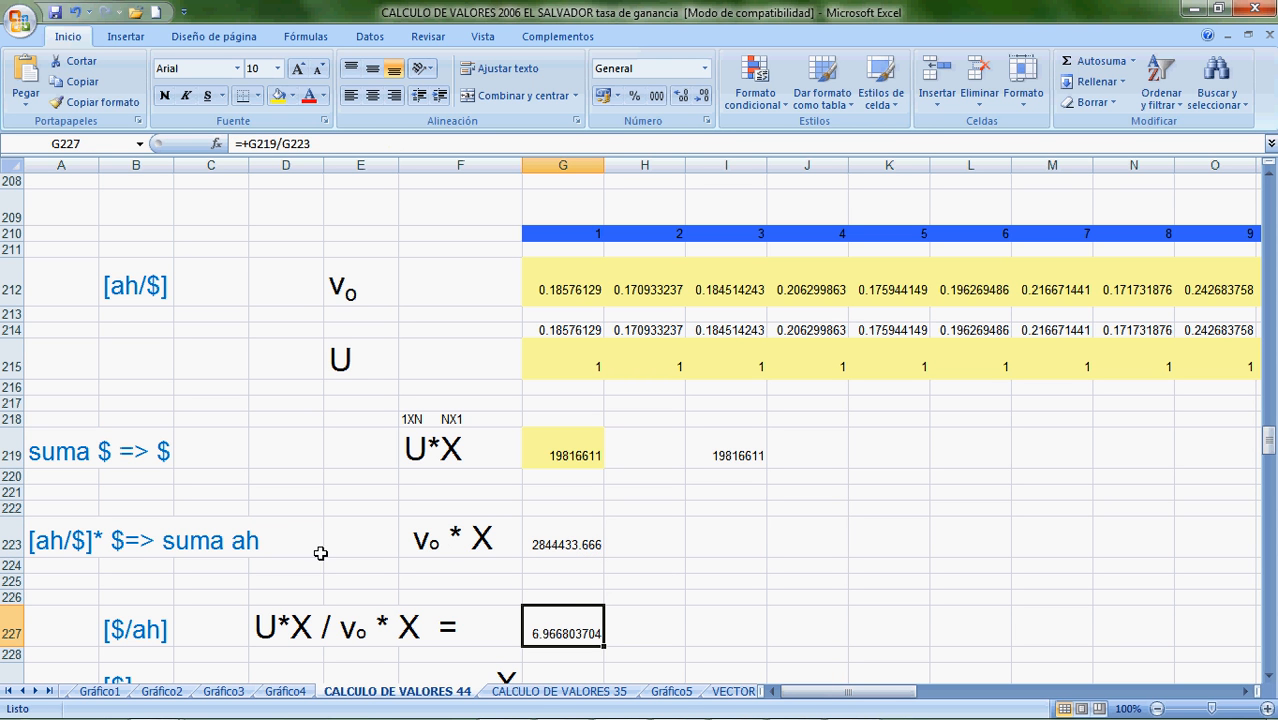
{"action": "left_click", "coordinate": [286, 627]}
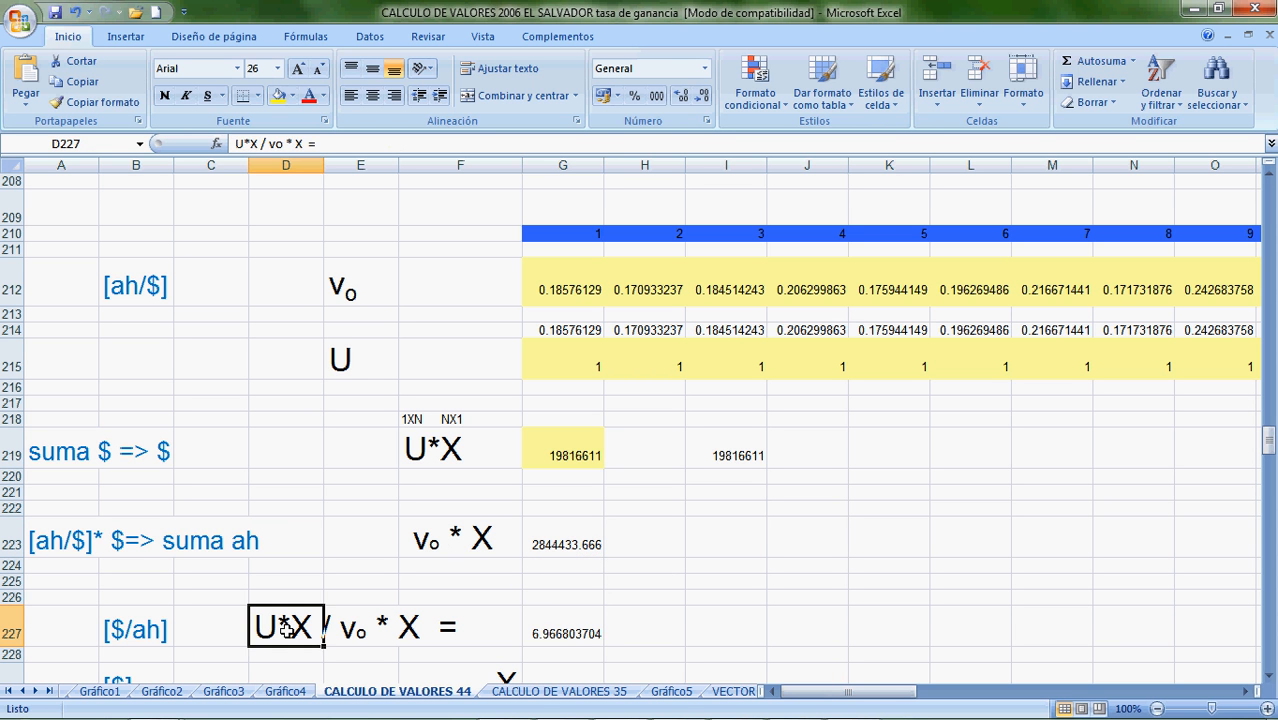
{"action": "left_click", "coordinate": [360, 632]}
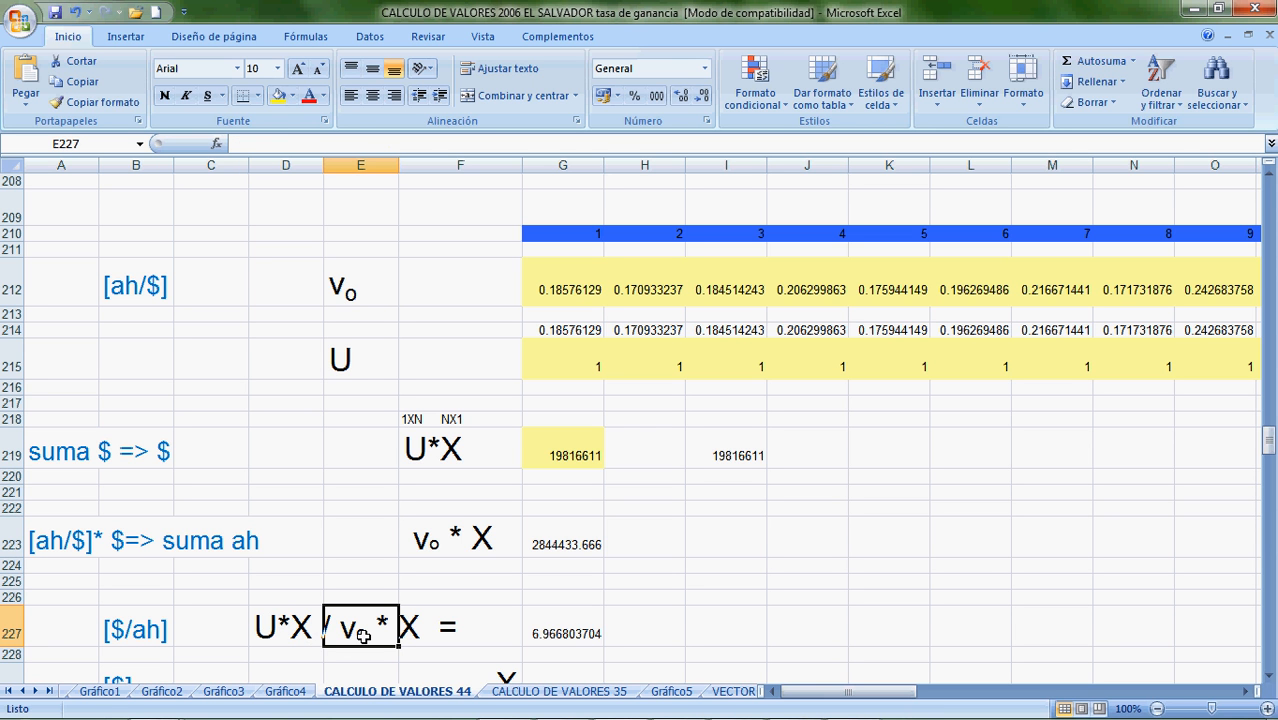
{"action": "left_click", "coordinate": [552, 632]}
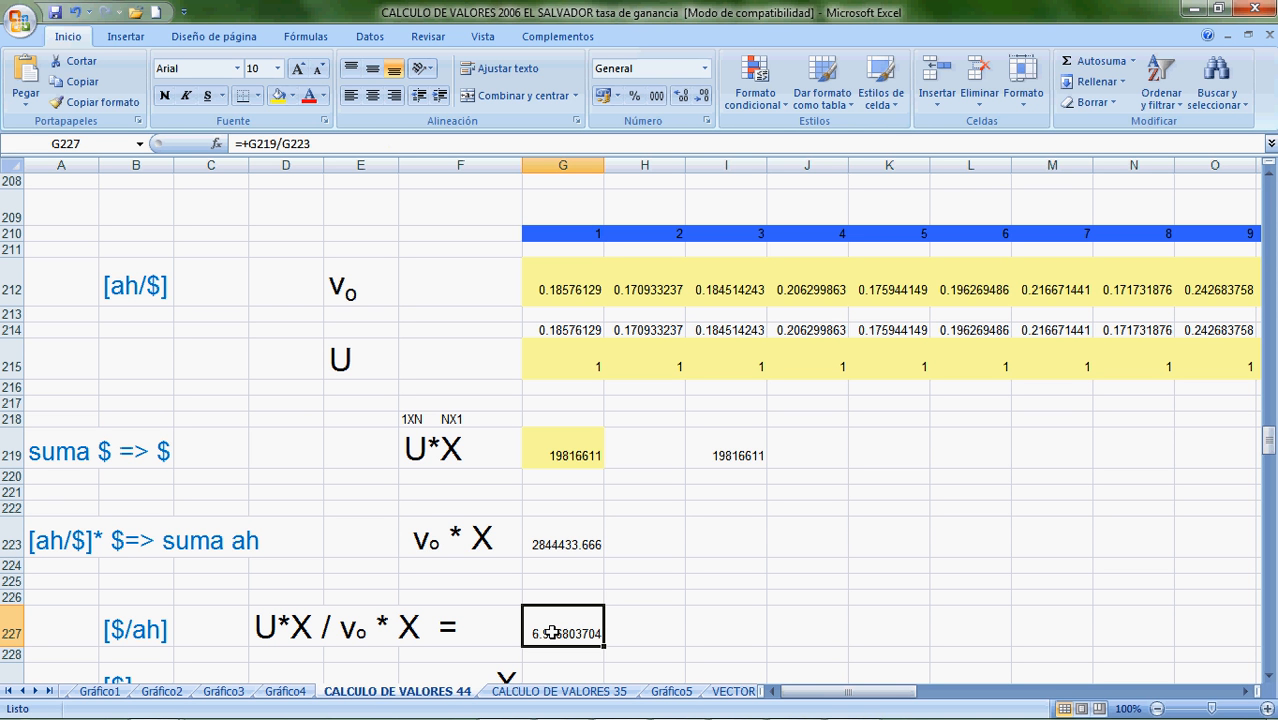
Look over the first sector's X and V cells below the ratio and inspect the V formula in G231.
{"action": "key", "text": "Down"}
{"action": "key", "text": "Down"}
{"action": "key", "text": "Down"}
{"action": "key", "text": "Down"}
{"action": "key", "text": "Down"}
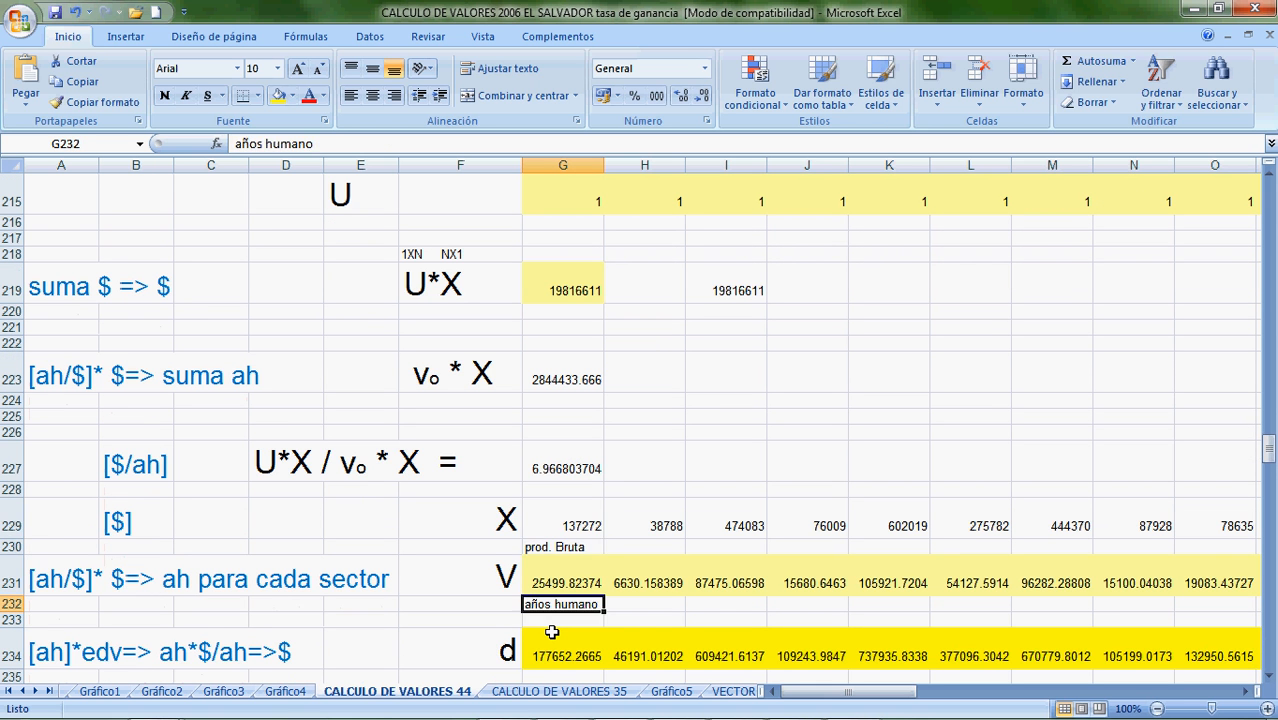
{"action": "key", "text": "Up"}
{"action": "key", "text": "Up"}
{"action": "key", "text": "Up"}
{"action": "key", "text": "Down"}
{"action": "key", "text": "Down"}
{"action": "key", "text": "Down"}
{"action": "key", "text": "Up"}
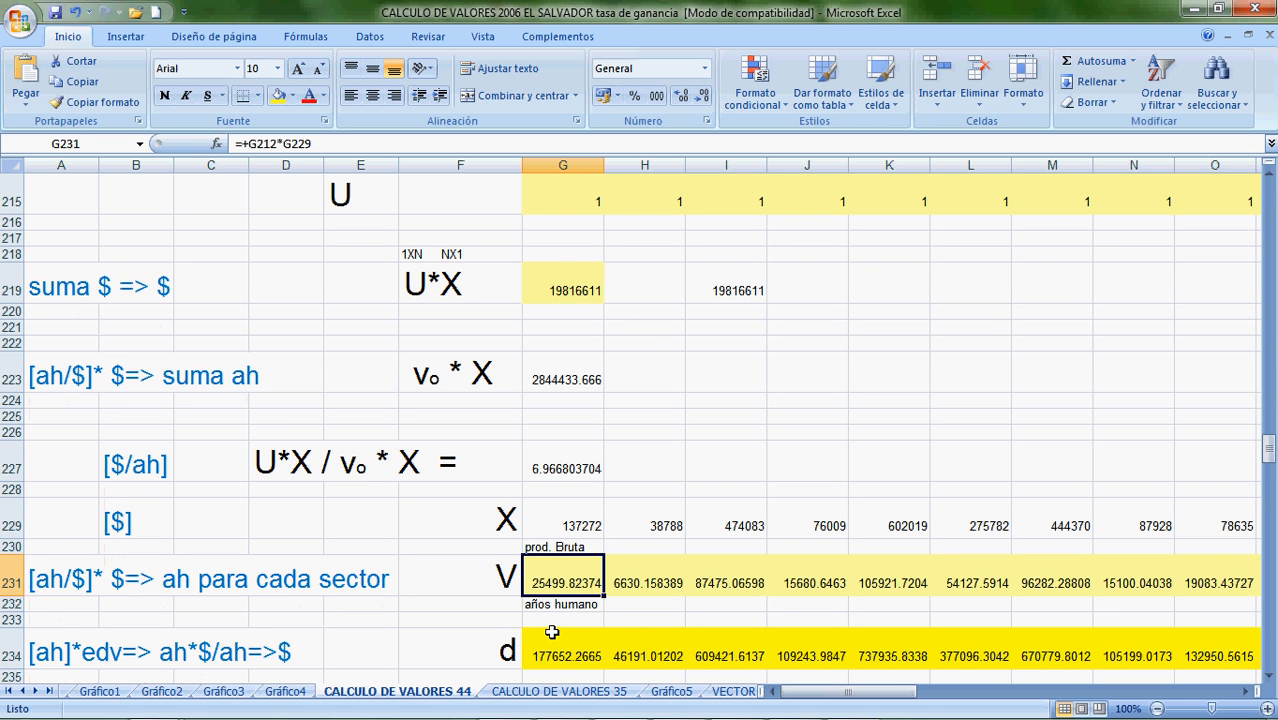
Go through the "ah para cada sector" annotation in row 231 and return to the first sector's V value.
{"action": "key", "text": "Left"}
{"action": "key", "text": "Left"}
{"action": "key", "text": "Left"}
{"action": "key", "text": "Left"}
{"action": "key", "text": "Left"}
{"action": "key", "text": "Left"}
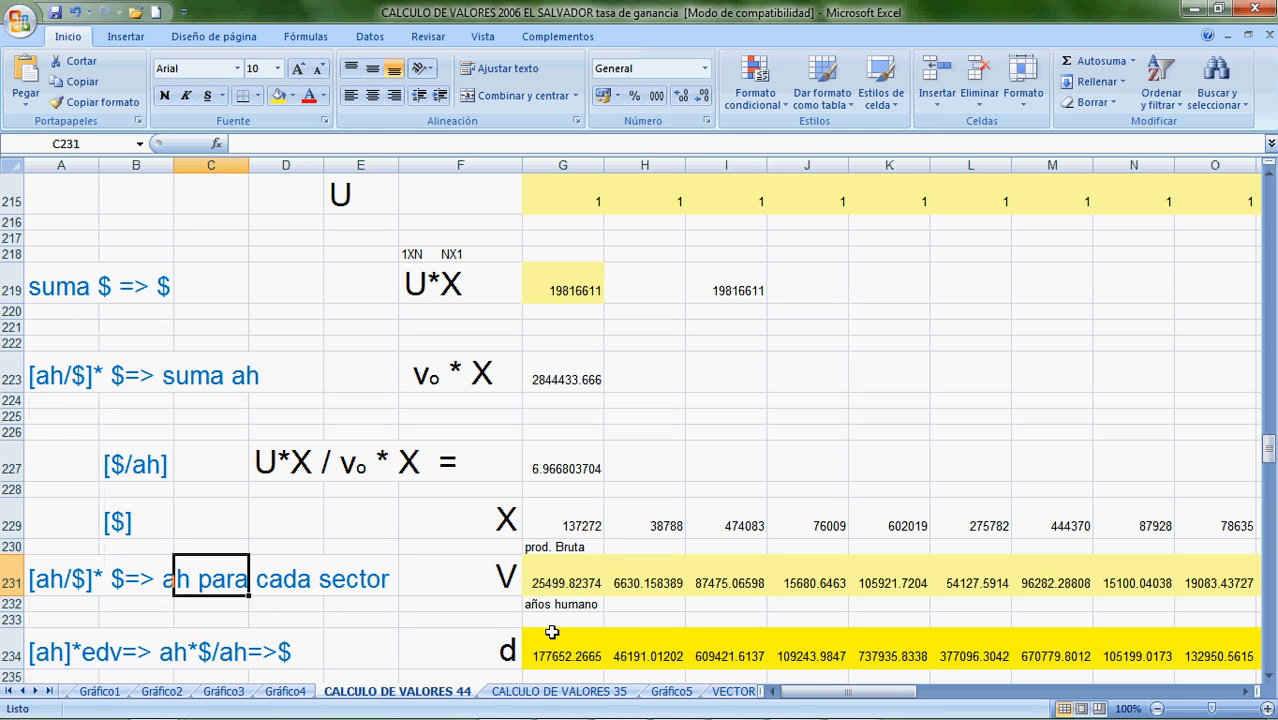
{"action": "key", "text": "Right"}
{"action": "key", "text": "Right"}
{"action": "key", "text": "Right"}
{"action": "key", "text": "Right"}
{"action": "key", "text": "Right"}
{"action": "key", "text": "Right"}
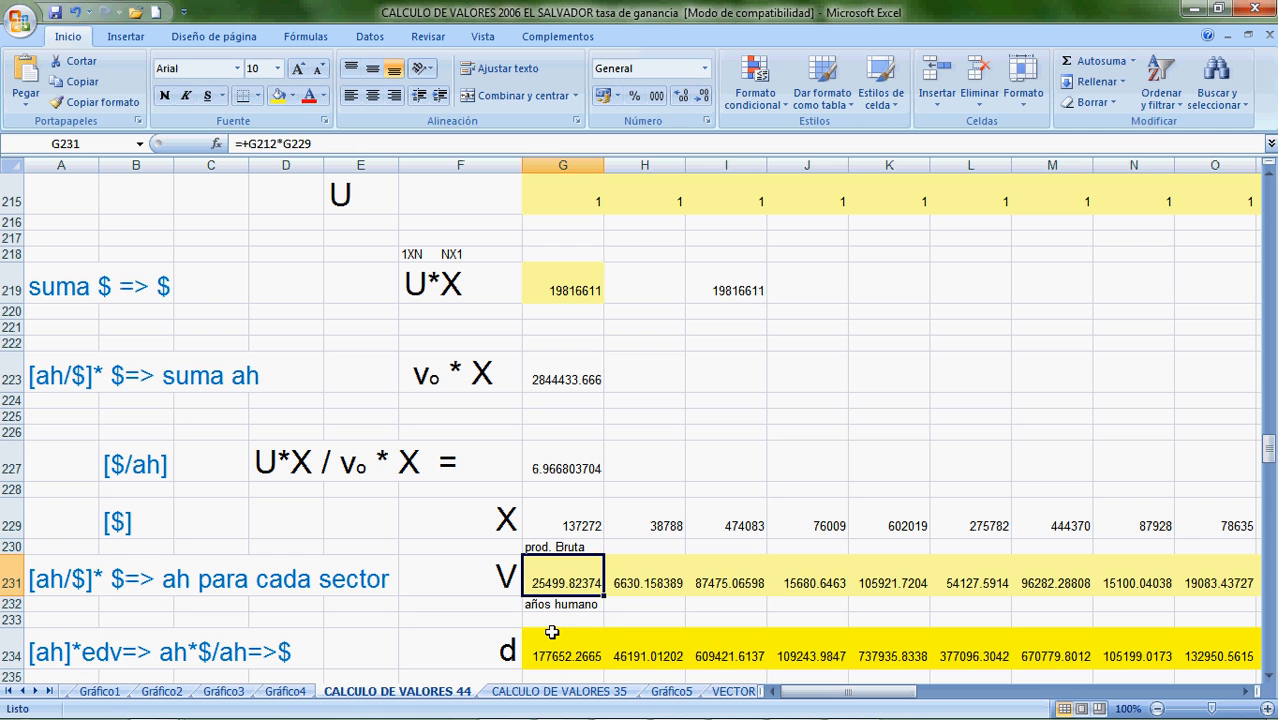
Look at the cells between V and d for the first sector and locate the d label in F234.
{"action": "key", "text": "Down"}
{"action": "key", "text": "Down"}
{"action": "key", "text": "Down"}
{"action": "key", "text": "Up"}
{"action": "key", "text": "Up"}
{"action": "key", "text": "Up"}
{"action": "key", "text": "Down"}
{"action": "key", "text": "Left"}
{"action": "key", "text": "Down"}
{"action": "key", "text": "Down"}
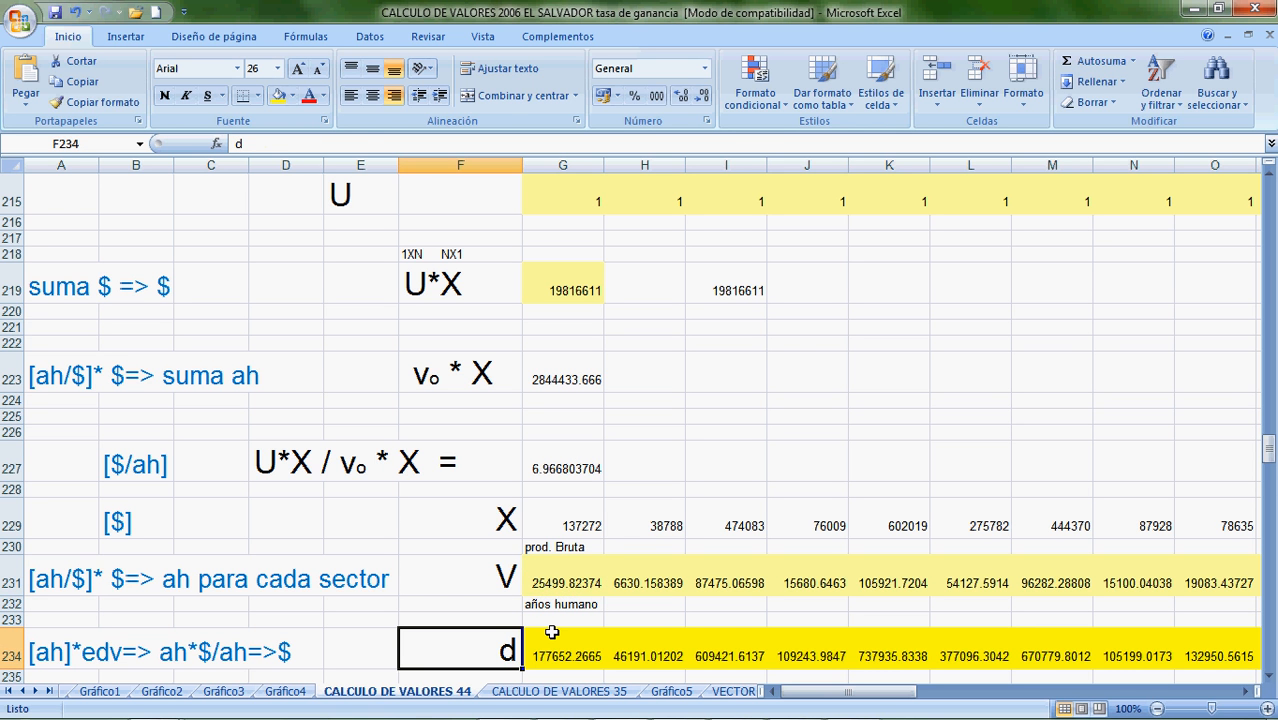
Go through the unit annotation of d in row 234 and return to the V label in F231.
{"action": "key", "text": "Left"}
{"action": "key", "text": "Left"}
{"action": "key", "text": "Left"}
{"action": "key", "text": "Left"}
{"action": "key", "text": "Left"}
{"action": "key", "text": "Right"}
{"action": "key", "text": "Right"}
{"action": "key", "text": "Right"}
{"action": "key", "text": "Right"}
{"action": "key", "text": "Right"}
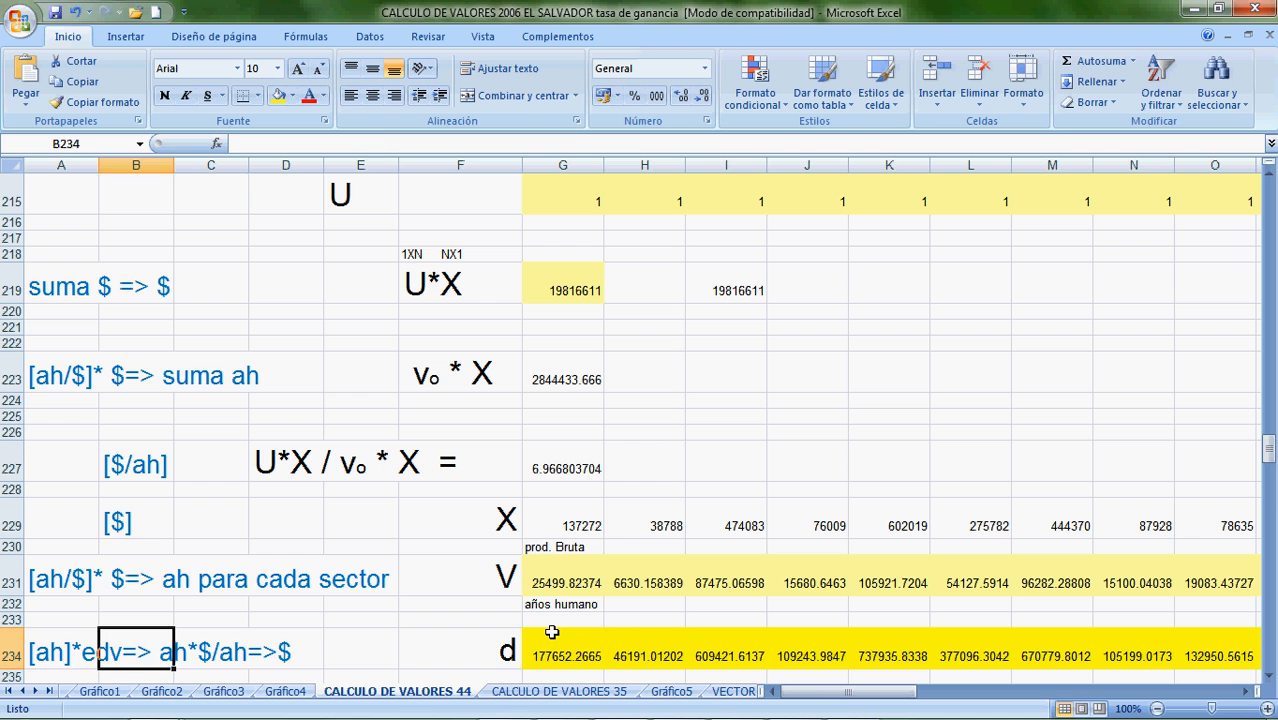
{"action": "key", "text": "Up"}
{"action": "key", "text": "Up"}
{"action": "key", "text": "Up"}
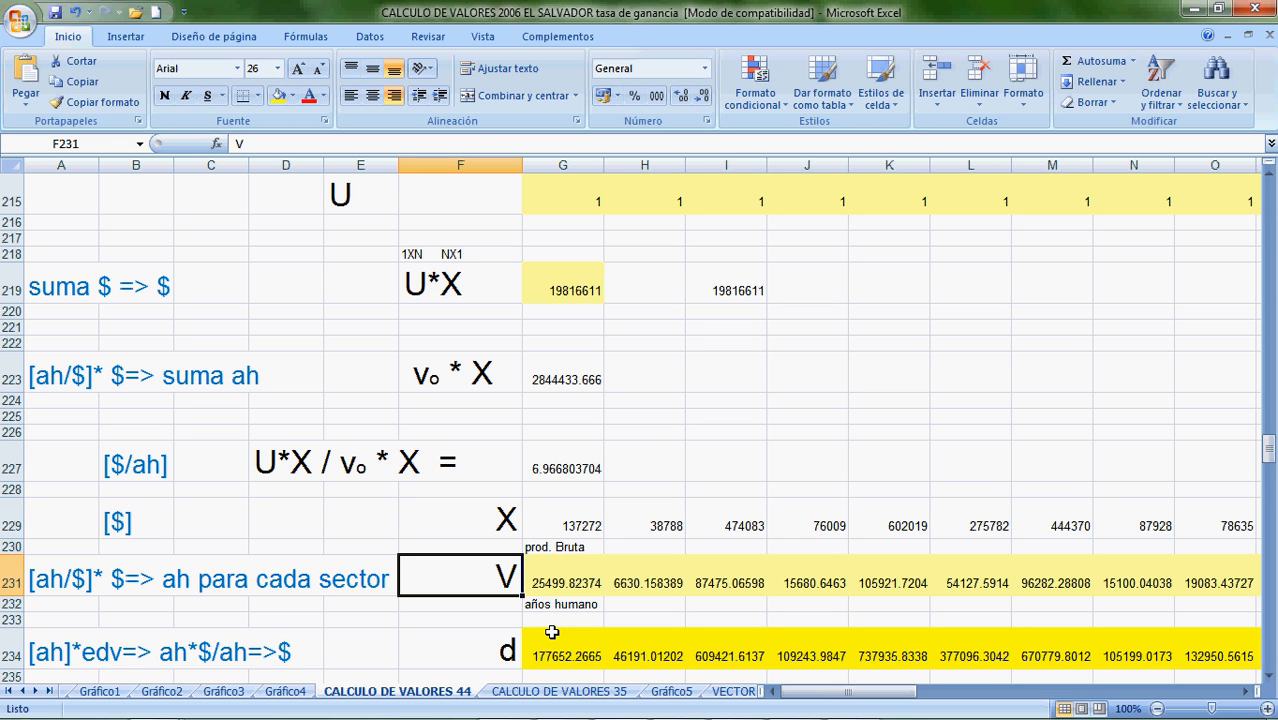
Reread the part of the V annotation next to its label in row 231 and return to G231.
{"action": "key", "text": "Left"}
{"action": "key", "text": "Left"}
{"action": "key", "text": "Left"}
{"action": "key", "text": "Left"}
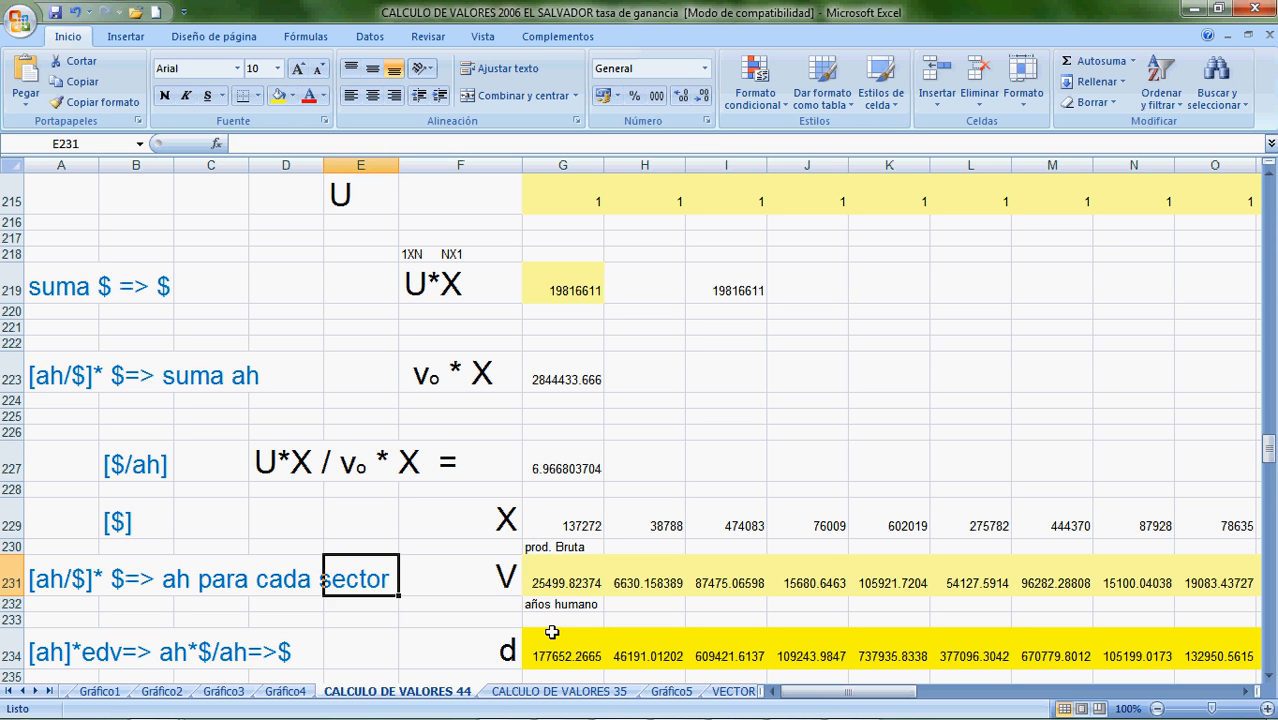
{"action": "key", "text": "Right"}
{"action": "key", "text": "Right"}
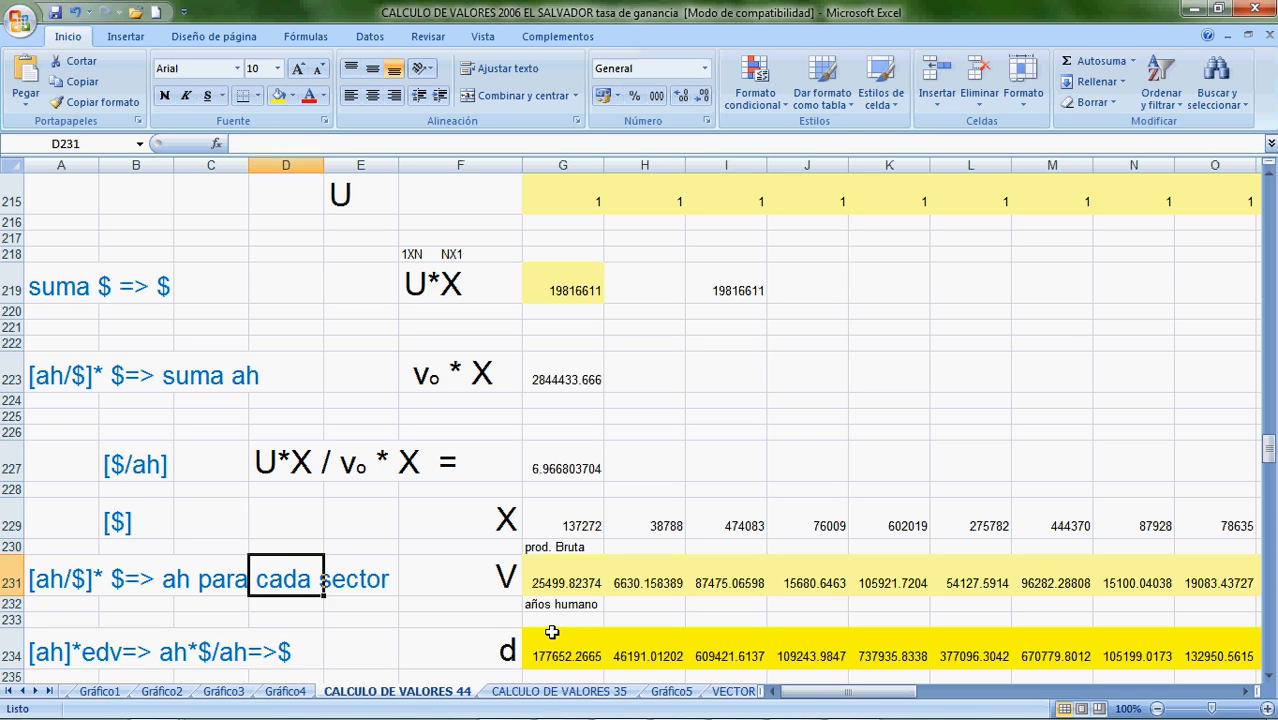
{"action": "key", "text": "Right"}
{"action": "key", "text": "Right"}
{"action": "key", "text": "Right"}
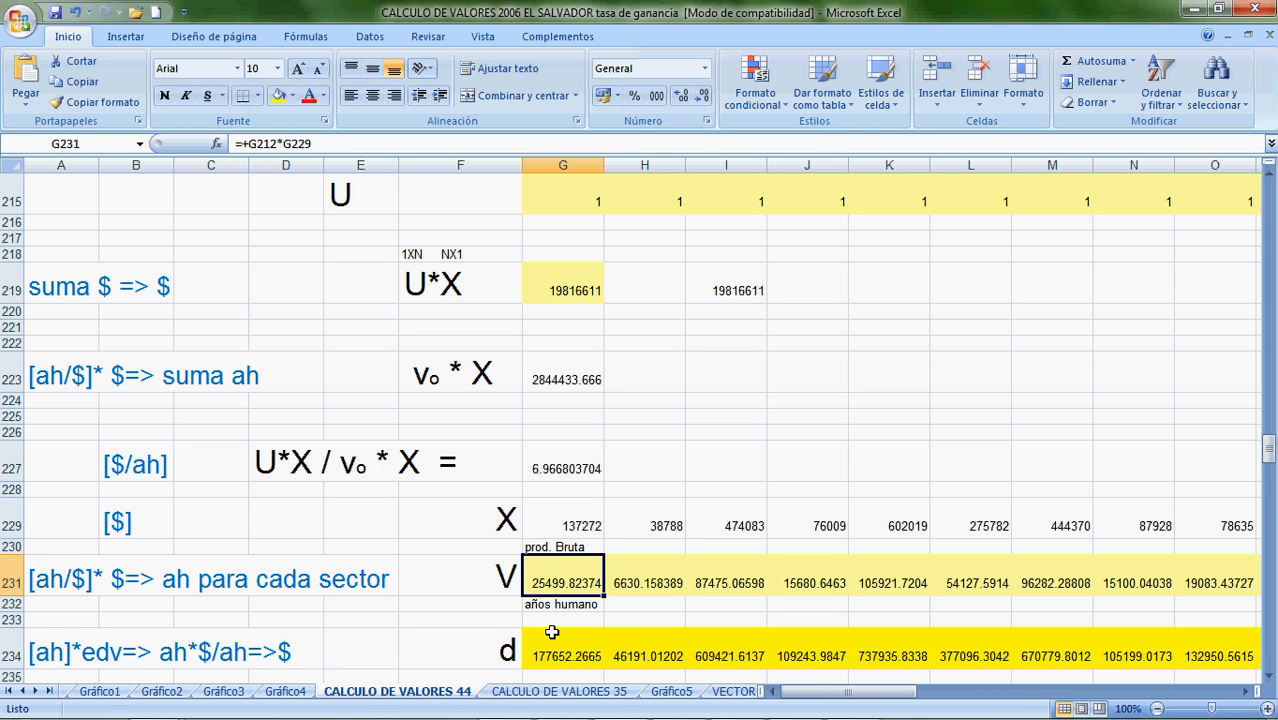
Compare the unit annotation of V in A231 with that of d in A234, following the d annotation across its row.
{"action": "key", "text": "Left"}
{"action": "key", "text": "Left"}
{"action": "key", "text": "Left"}
{"action": "key", "text": "Left"}
{"action": "key", "text": "Left"}
{"action": "key", "text": "Left"}
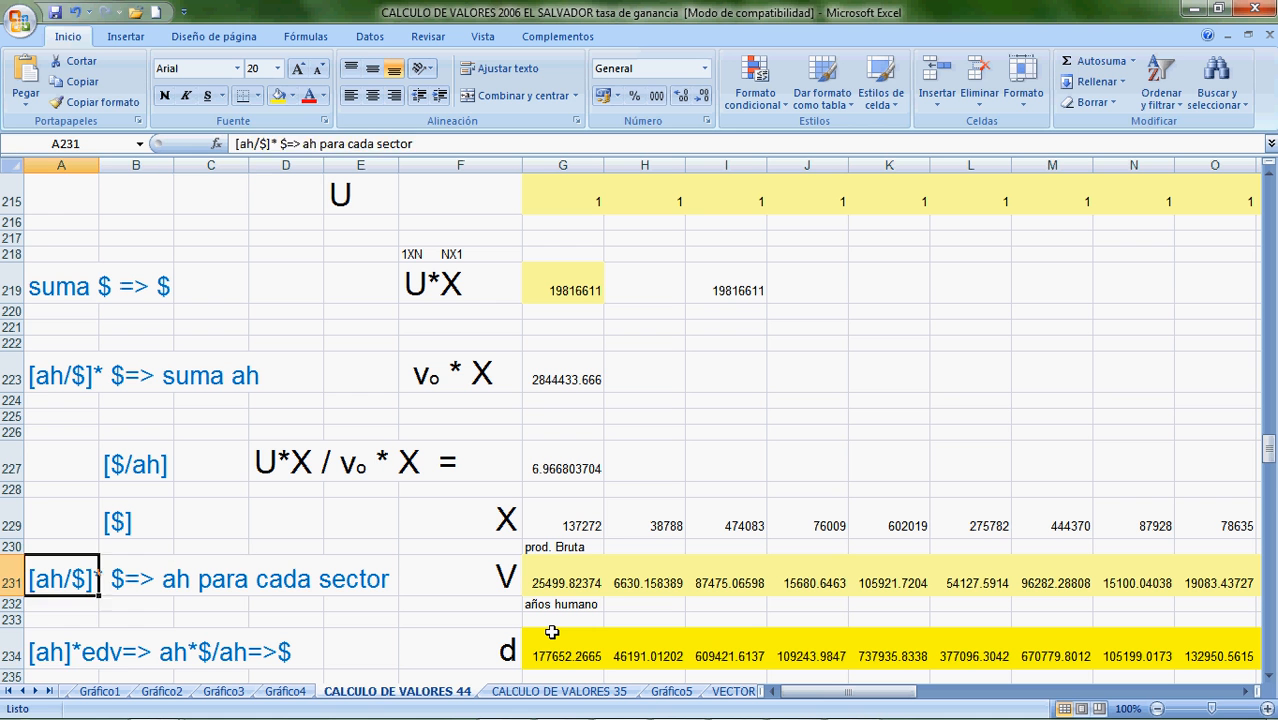
{"action": "key", "text": "Down"}
{"action": "key", "text": "Down"}
{"action": "key", "text": "Down"}
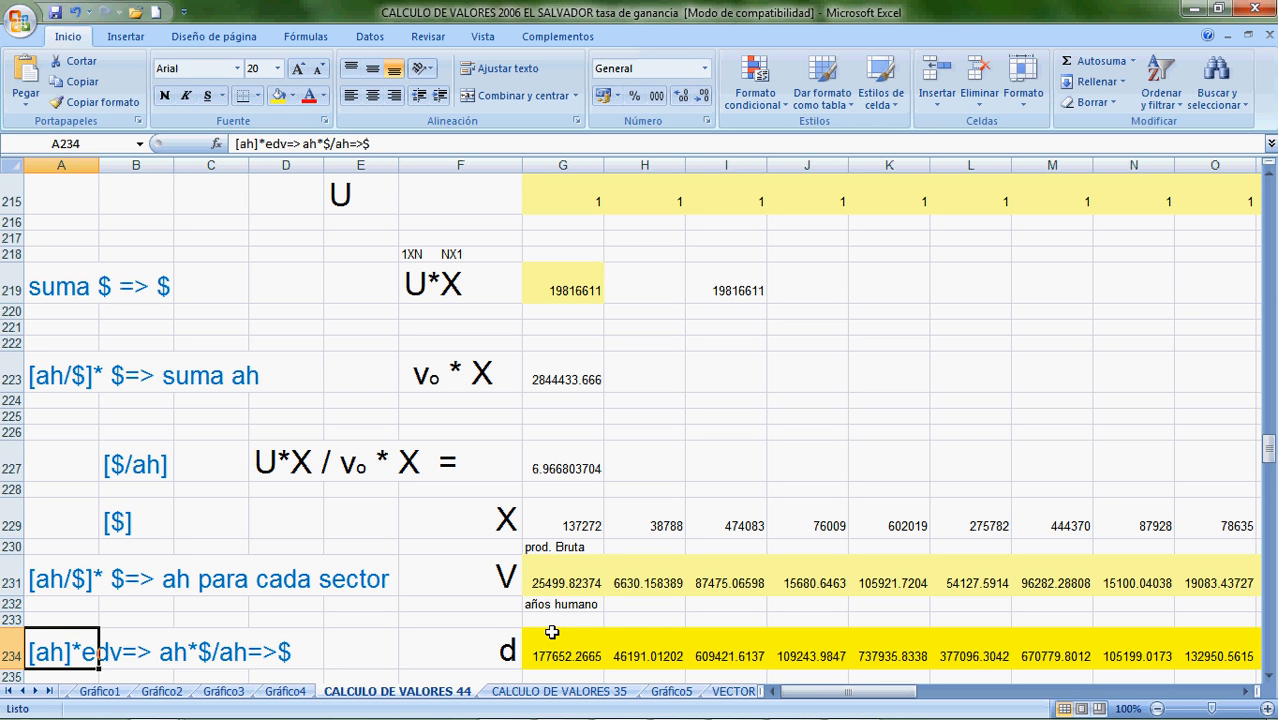
{"action": "key", "text": "Right"}
{"action": "key", "text": "Right"}
{"action": "key", "text": "Right"}
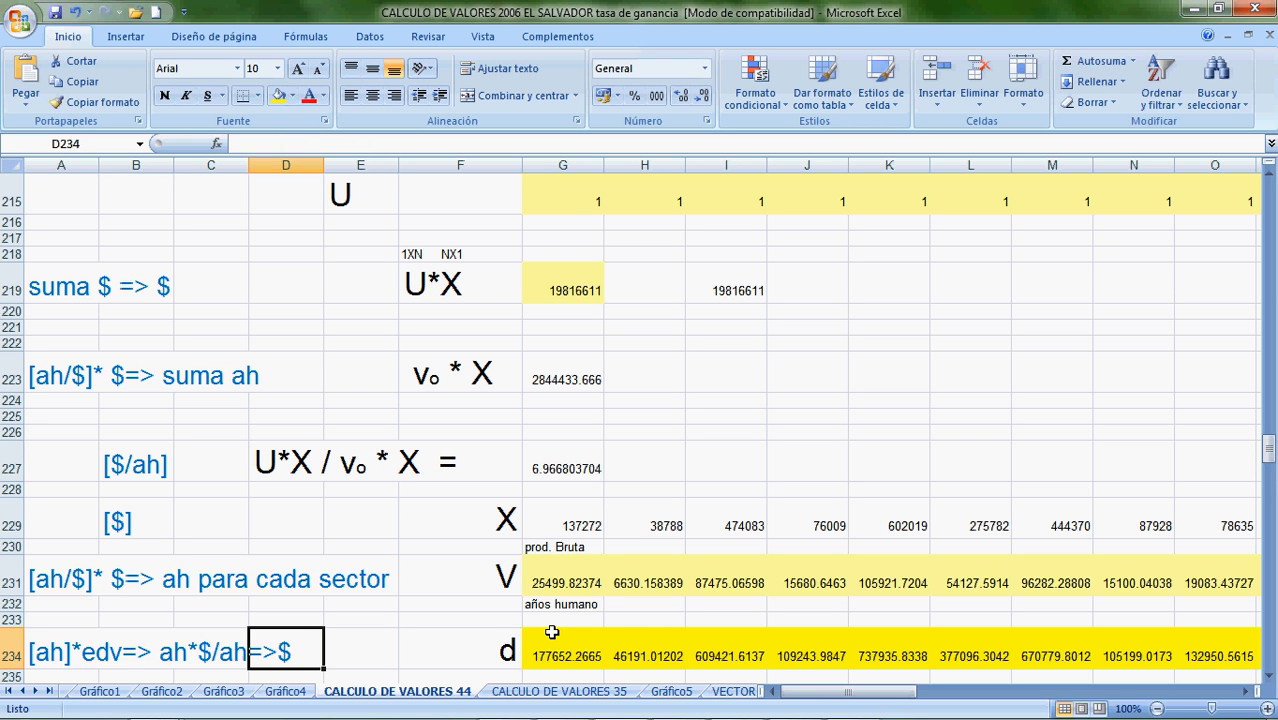
Reread the end of the d unit annotation in row 234 and inspect the first sector's d formula in G234.
{"action": "key", "text": "Right"}
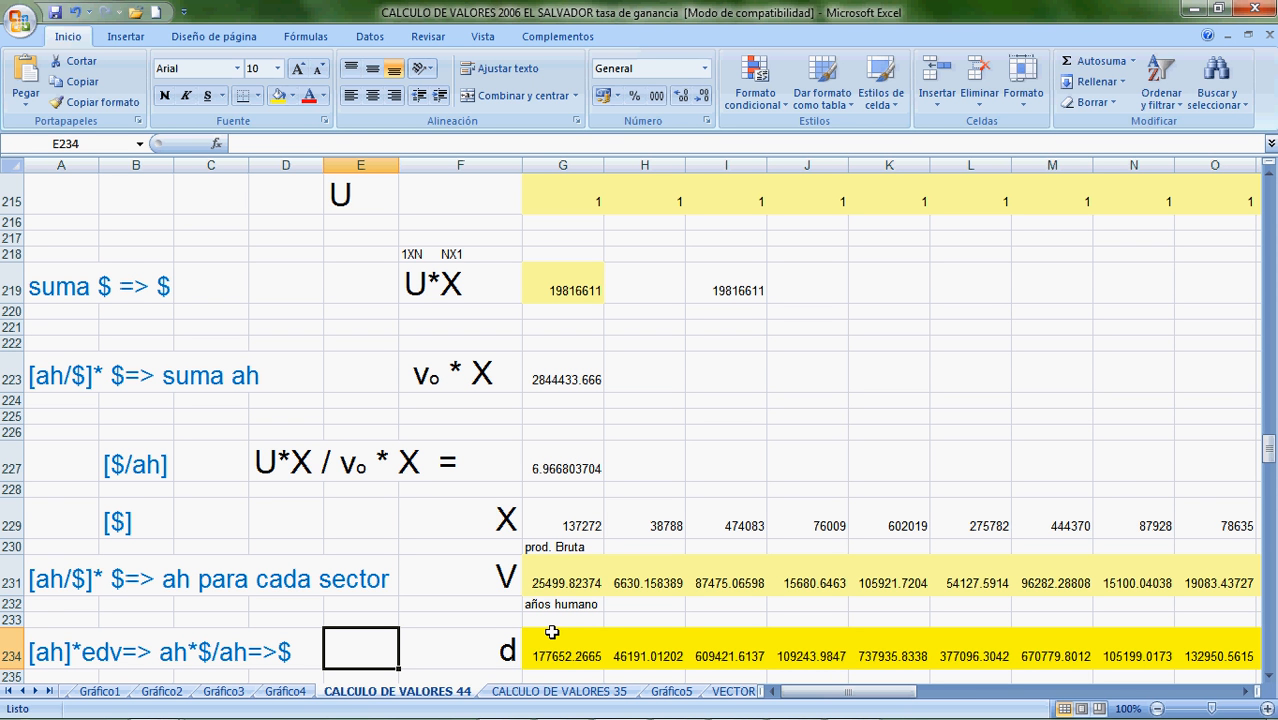
{"action": "key", "text": "Left"}
{"action": "key", "text": "Left"}
{"action": "key", "text": "Left"}
{"action": "key", "text": "Right"}
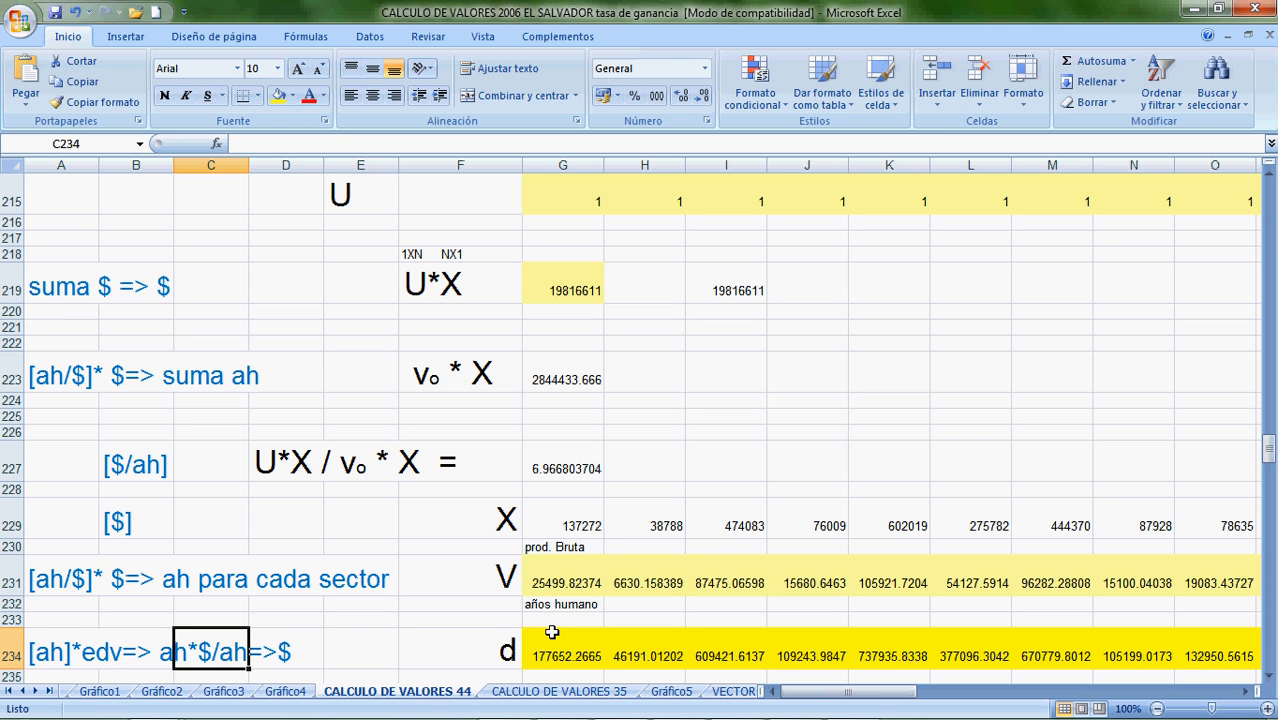
{"action": "key", "text": "Right"}
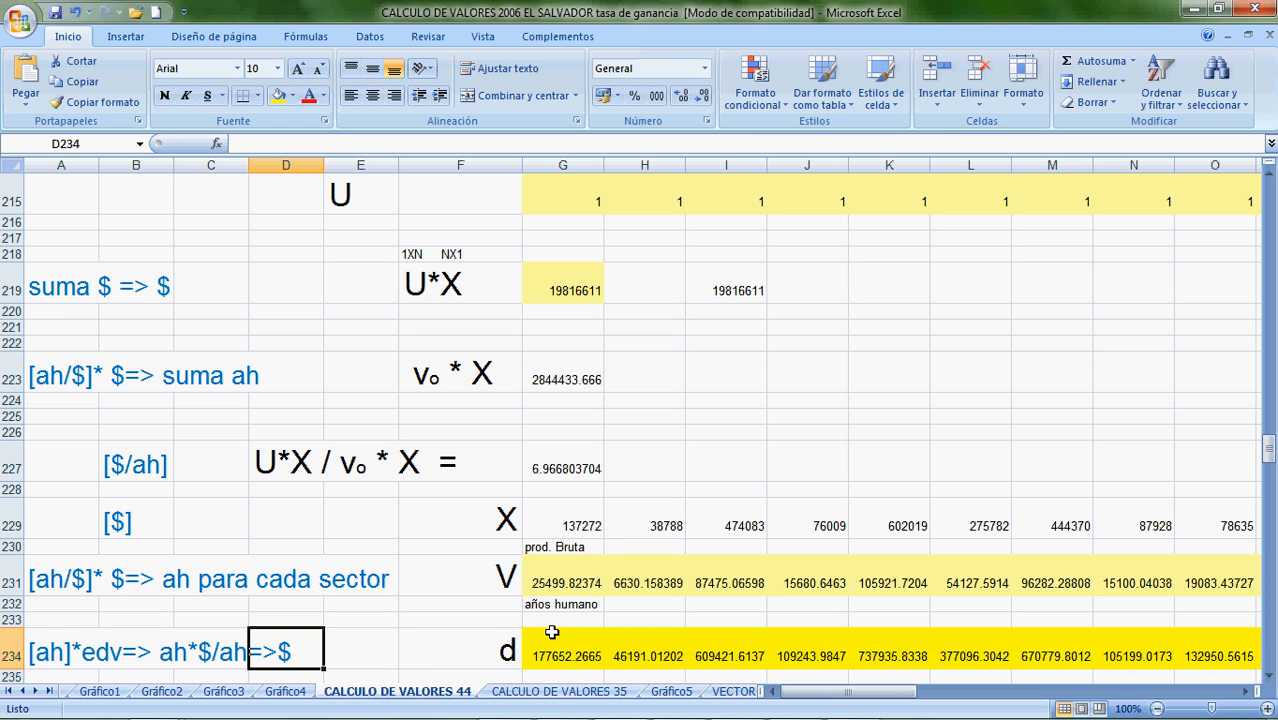
{"action": "key", "text": "Right"}
{"action": "key", "text": "Right"}
{"action": "key", "text": "Right"}
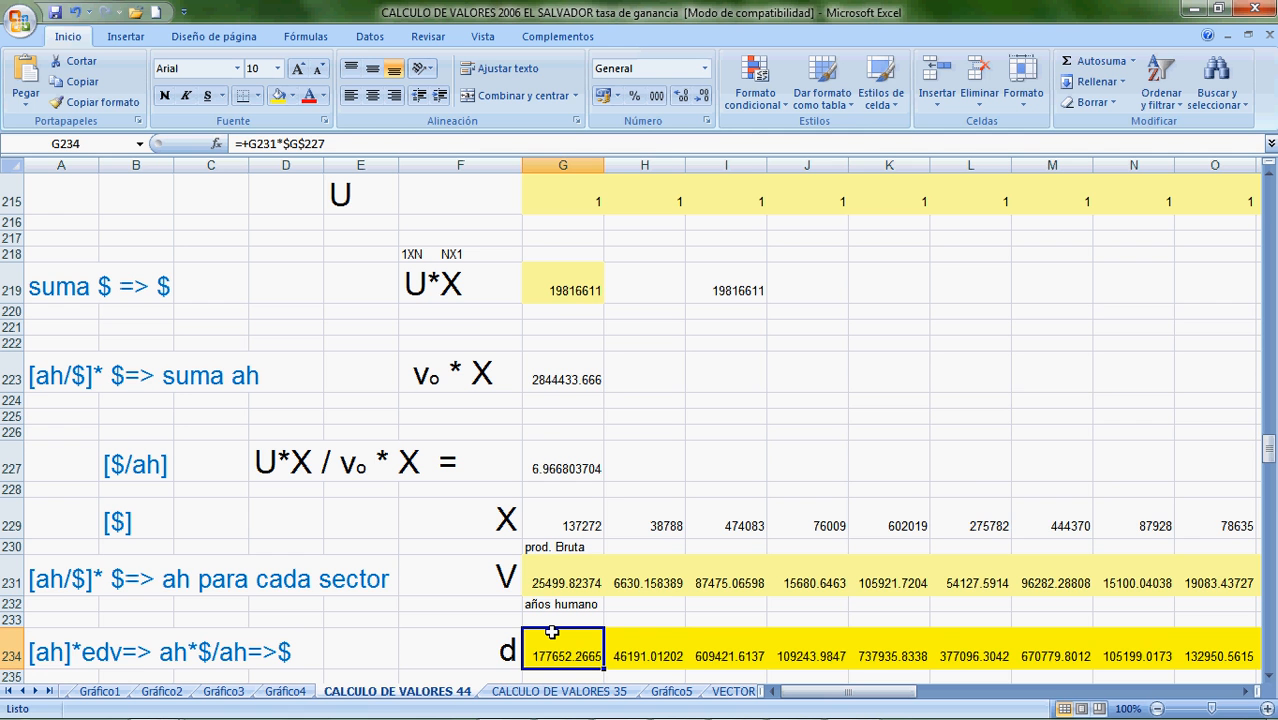
{"action": "scroll", "coordinate": [551, 632], "scroll_direction": "down", "scroll_amount": 1}
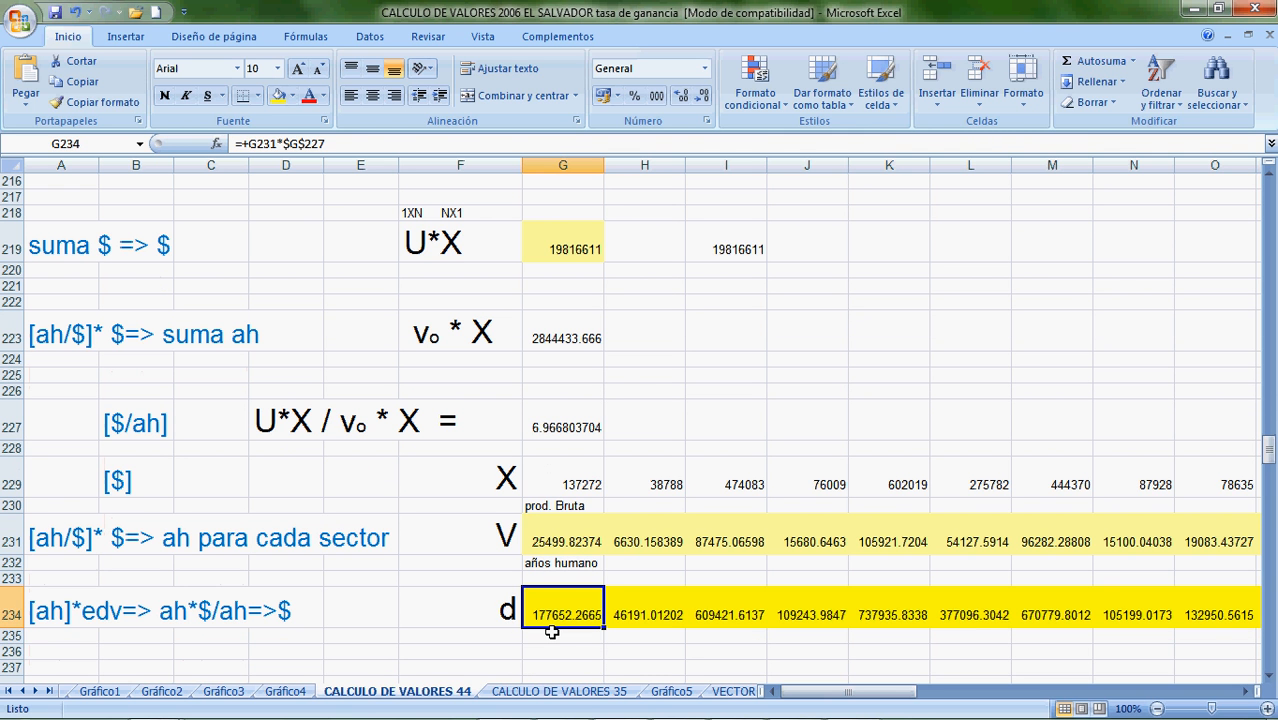
Go from the d row to the m label in F238 and look at the first sector's m value in G238.
{"action": "key", "text": "Right"}
{"action": "key", "text": "Right"}
{"action": "key", "text": "Left"}
{"action": "key", "text": "Left"}
{"action": "key", "text": "Left"}
{"action": "key", "text": "Down"}
{"action": "key", "text": "Down"}
{"action": "key", "text": "Down"}
{"action": "key", "text": "Down"}
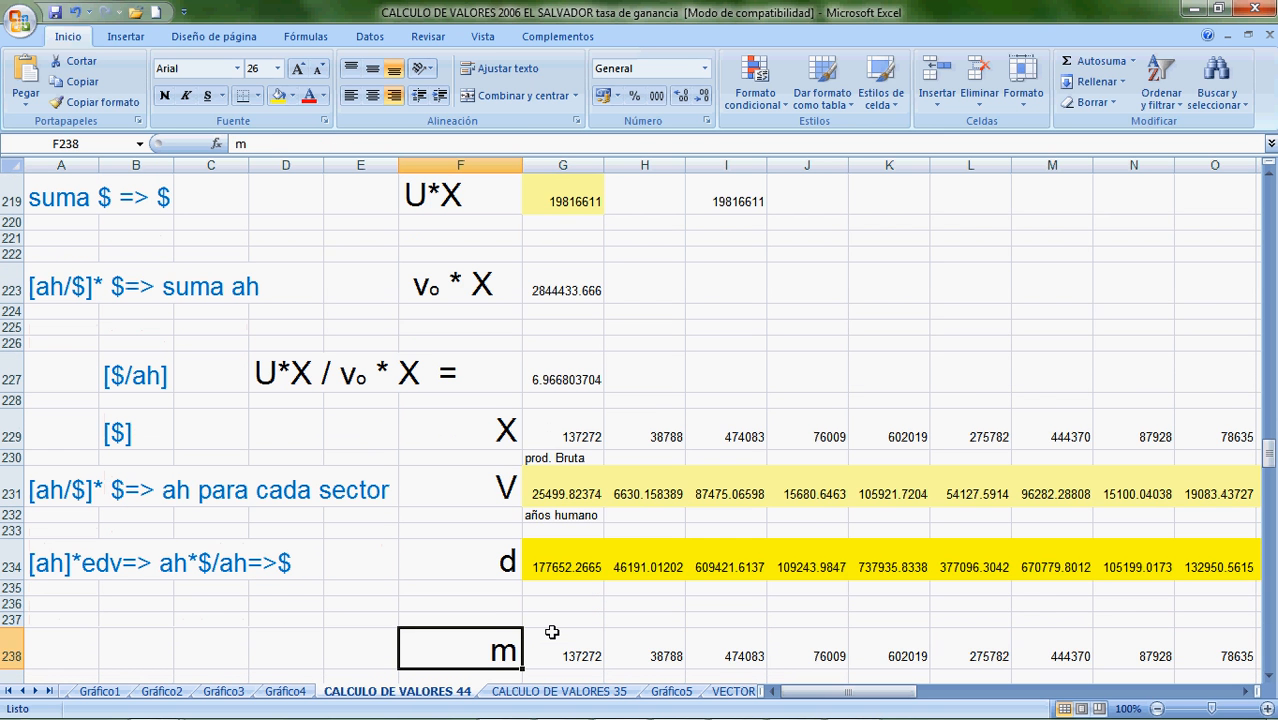
{"action": "scroll", "coordinate": [551, 632], "scroll_direction": "down", "scroll_amount": 1}
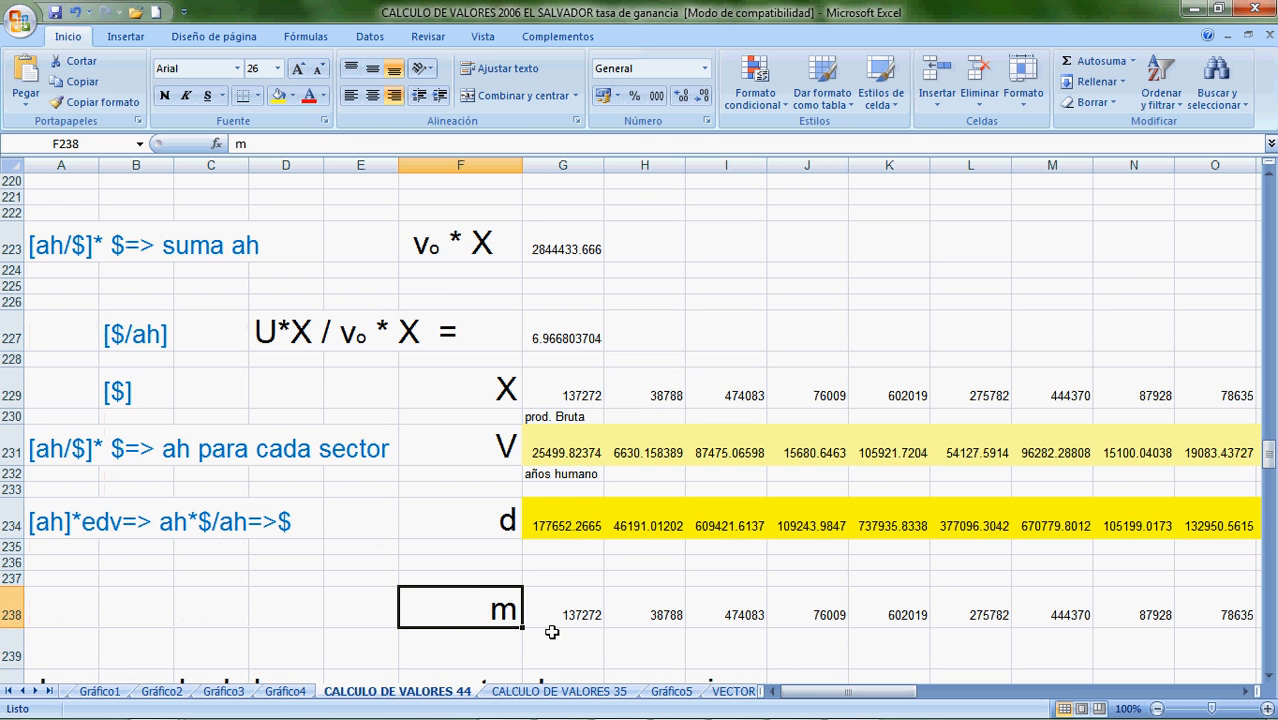
{"action": "key", "text": "Right"}
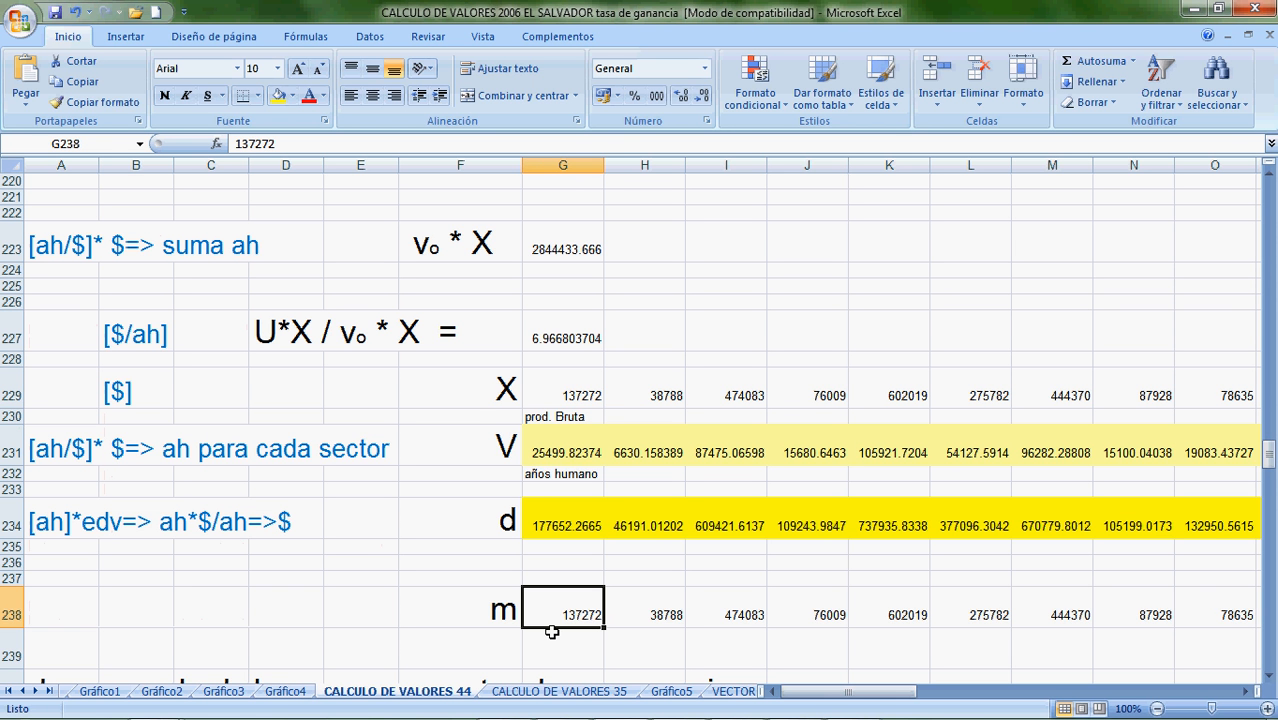
Go to the table below the m row and select the first sector's d value in A241.
{"action": "key", "text": "Down"}
{"action": "key", "text": "Down"}
{"action": "key", "text": "Down"}
{"action": "key", "text": "Down"}
{"action": "key", "text": "Down"}
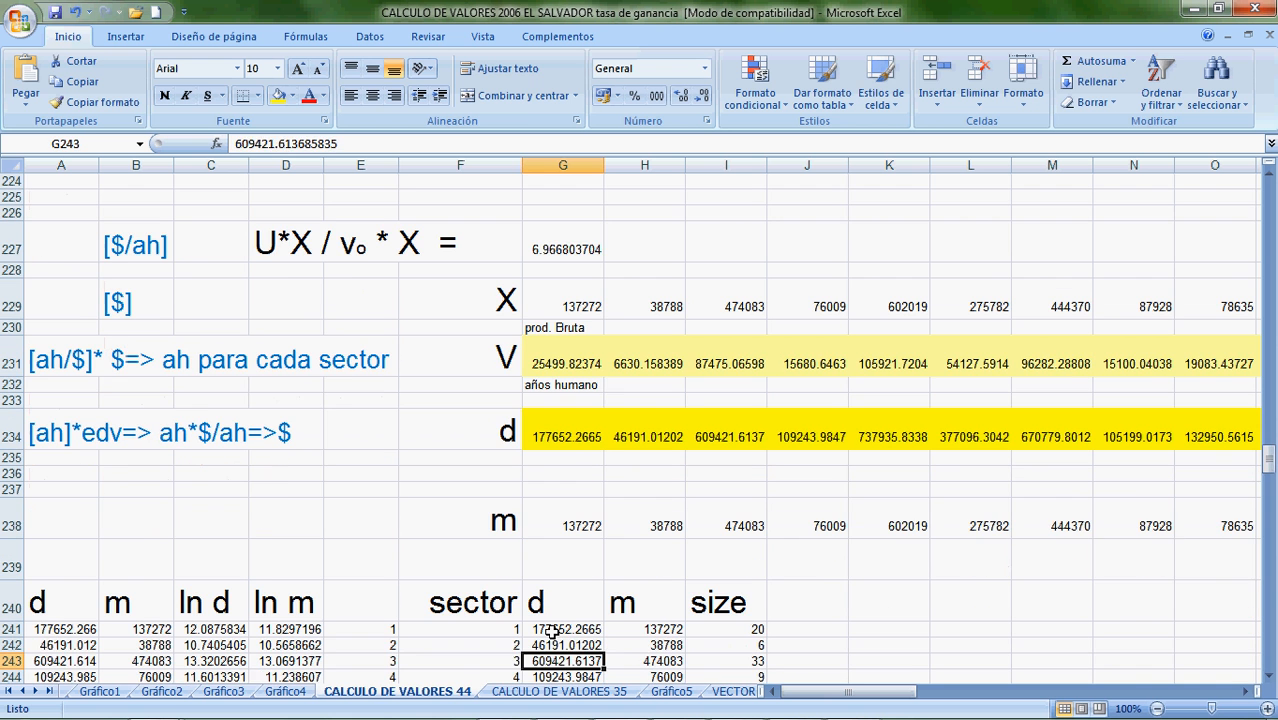
{"action": "key", "text": "Home"}
{"action": "key", "text": "Down"}
{"action": "key", "text": "Up"}
{"action": "key", "text": "Up"}
{"action": "key", "text": "Up"}
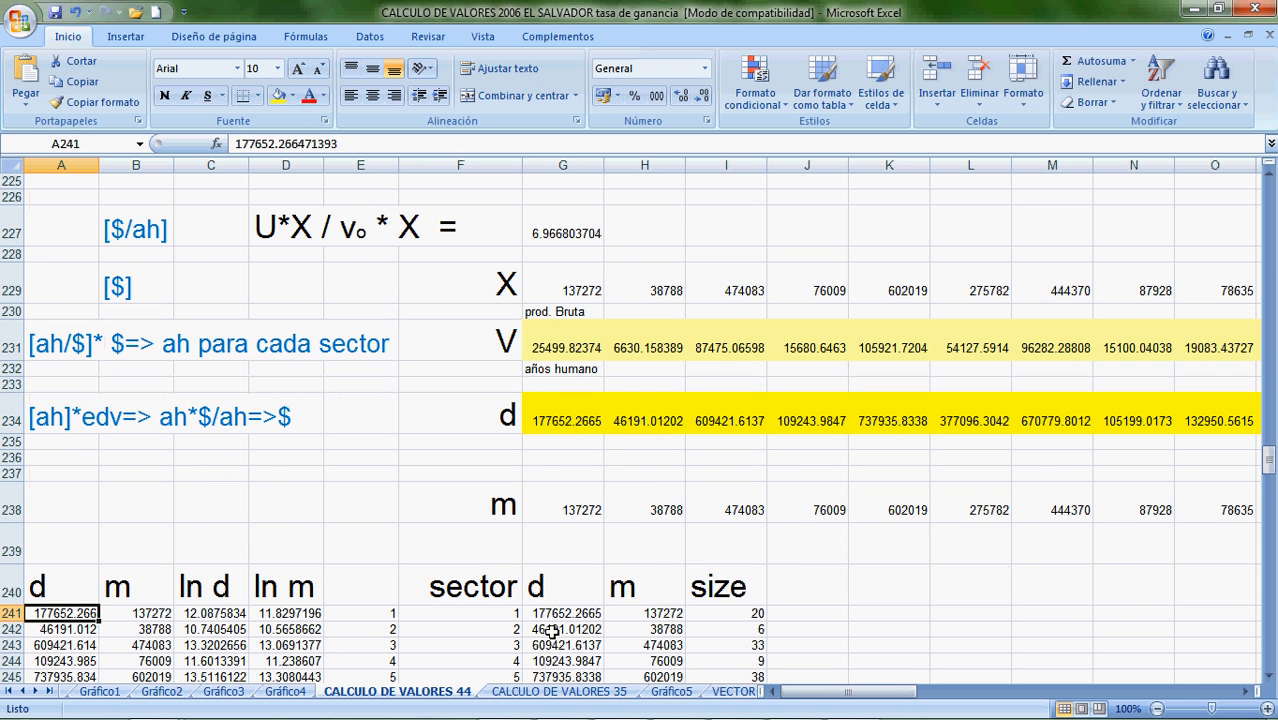
Look through the d values in column A of the table and return to the d header in A240.
{"action": "key", "text": "Down"}
{"action": "key", "text": "Down"}
{"action": "key", "text": "Down"}
{"action": "key", "text": "Down"}
{"action": "key", "text": "Down"}
{"action": "key", "text": "Down"}
{"action": "key", "text": "Down"}
{"action": "key", "text": "Down"}
{"action": "key", "text": "Down"}
{"action": "key", "text": "Down"}
{"action": "key", "text": "Up"}
{"action": "key", "text": "Up"}
{"action": "key", "text": "Up"}
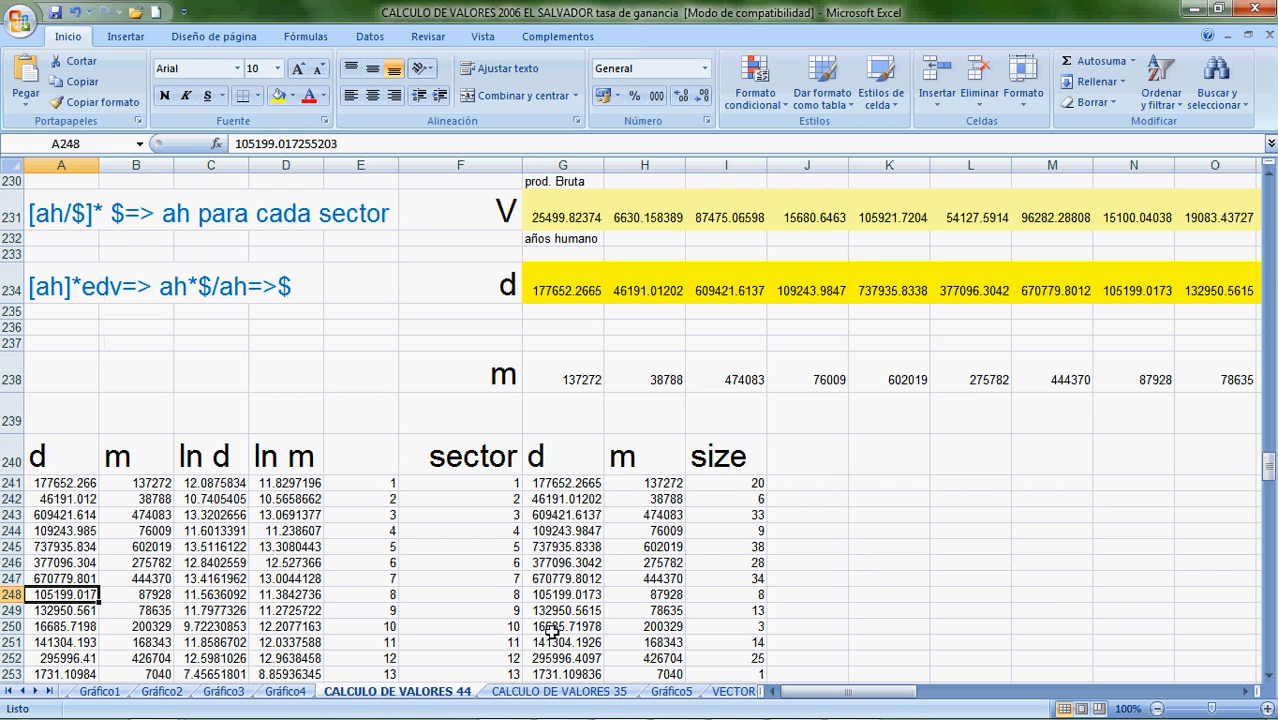
{"action": "key", "text": "Up"}
{"action": "key", "text": "Up"}
{"action": "key", "text": "Up"}
{"action": "key", "text": "Up"}
{"action": "key", "text": "Up"}
{"action": "key", "text": "Up"}
{"action": "key", "text": "Up"}
{"action": "key", "text": "Up"}
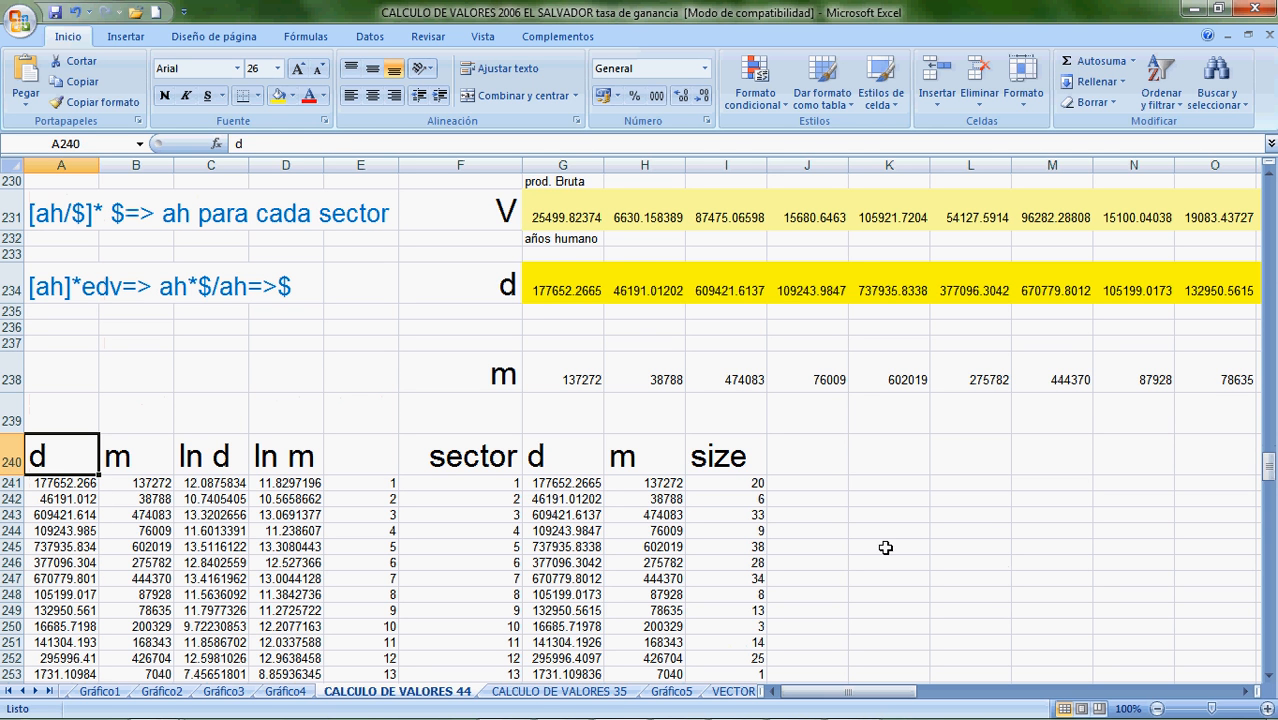
Compare the first sector's d in G234 and m in G238 with their table entries in A241 and B241.
{"action": "left_click", "coordinate": [560, 278]}
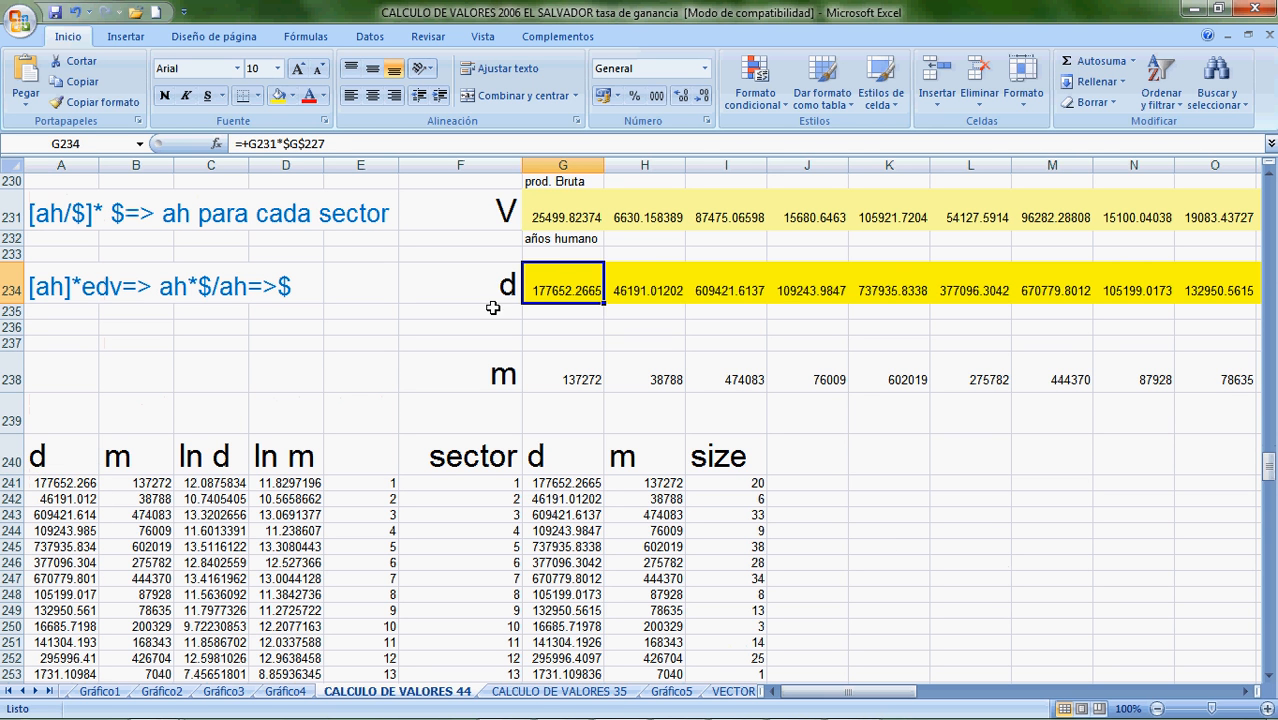
{"action": "left_click", "coordinate": [47, 484]}
{"action": "left_click", "coordinate": [135, 484]}
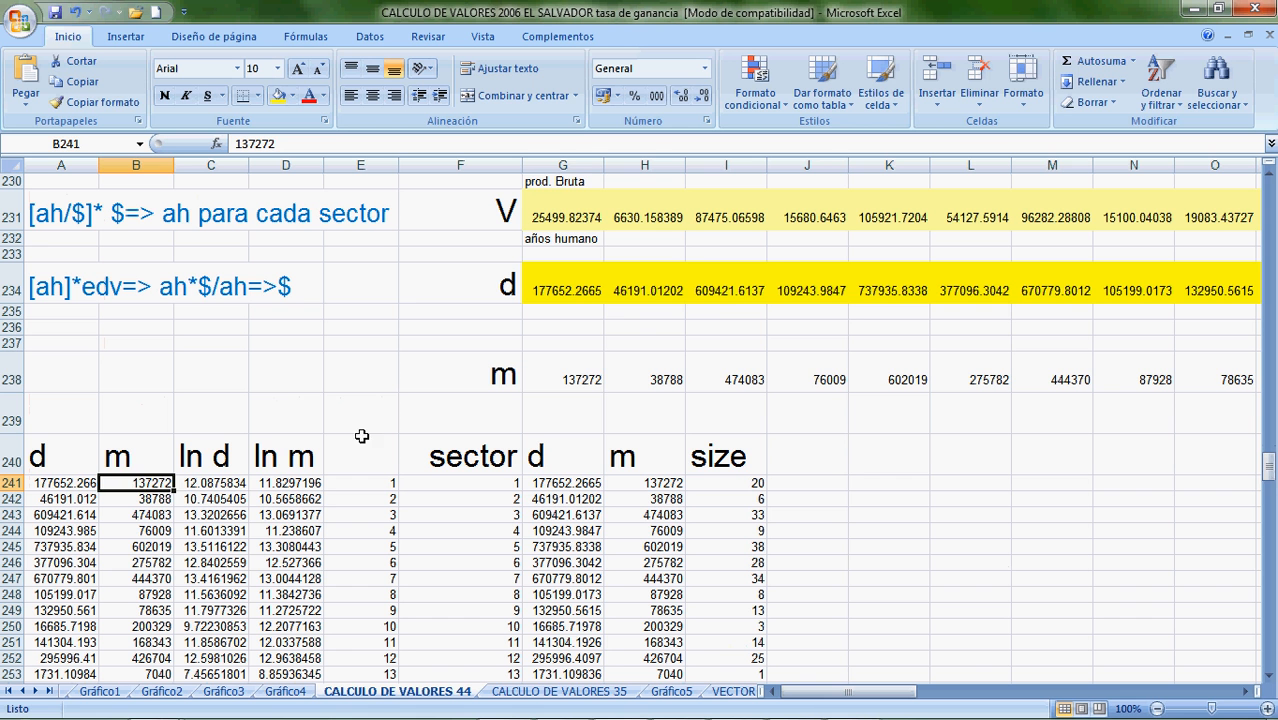
{"action": "left_click", "coordinate": [570, 381]}
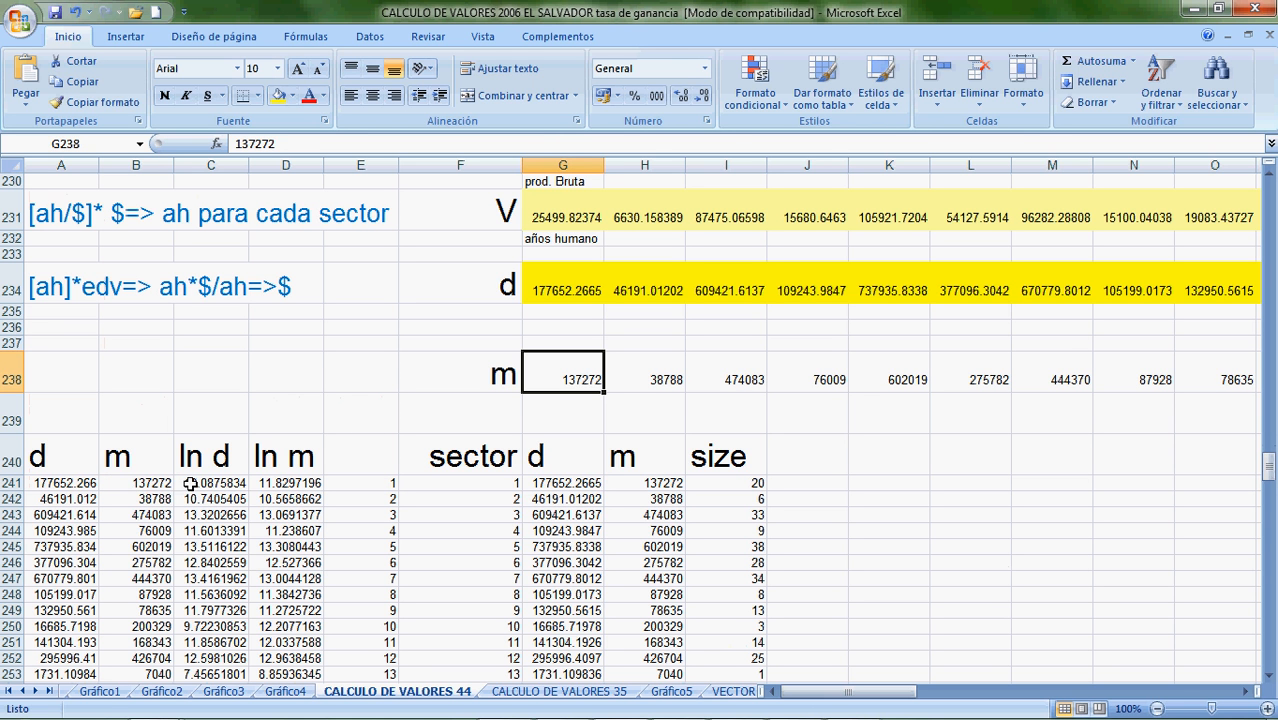
{"action": "left_click", "coordinate": [135, 484]}
Re-enter the natural logarithm of the first sector's d in C241 as +LN(A241) and reselect that cell.
{"action": "left_click", "coordinate": [199, 484]}
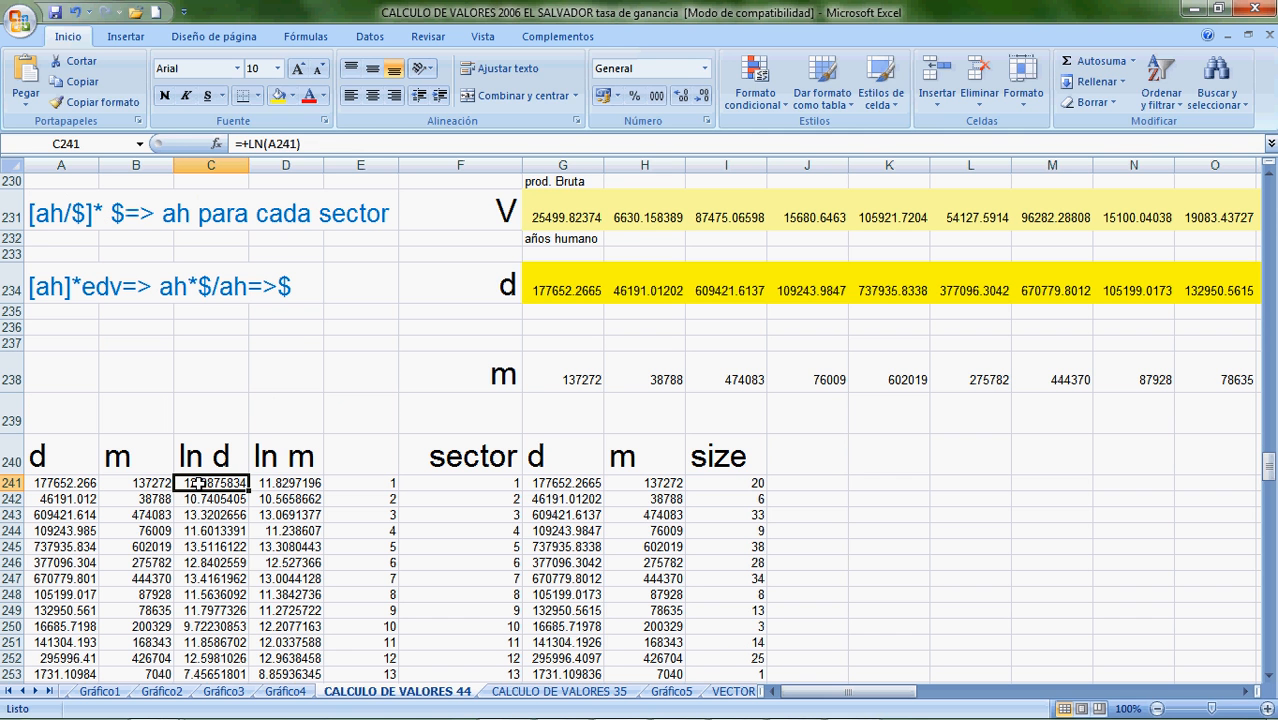
{"action": "type", "text": "+"}
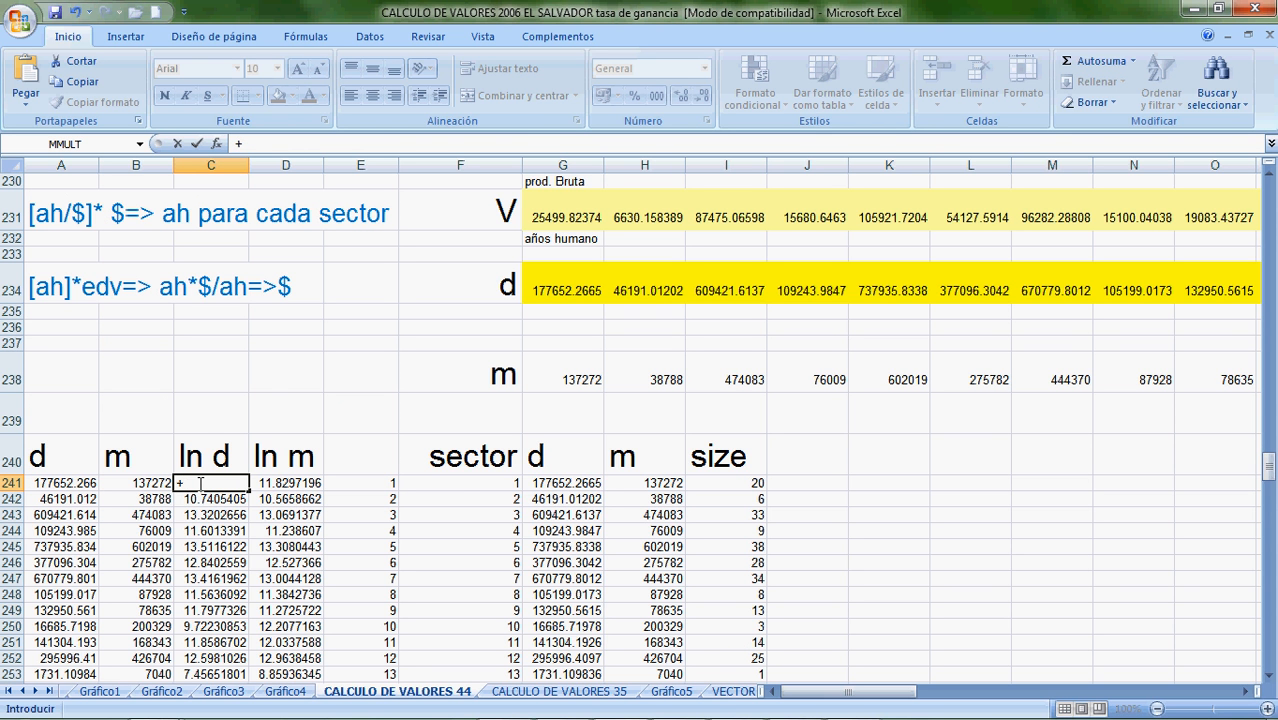
{"action": "type", "text": "LN"}
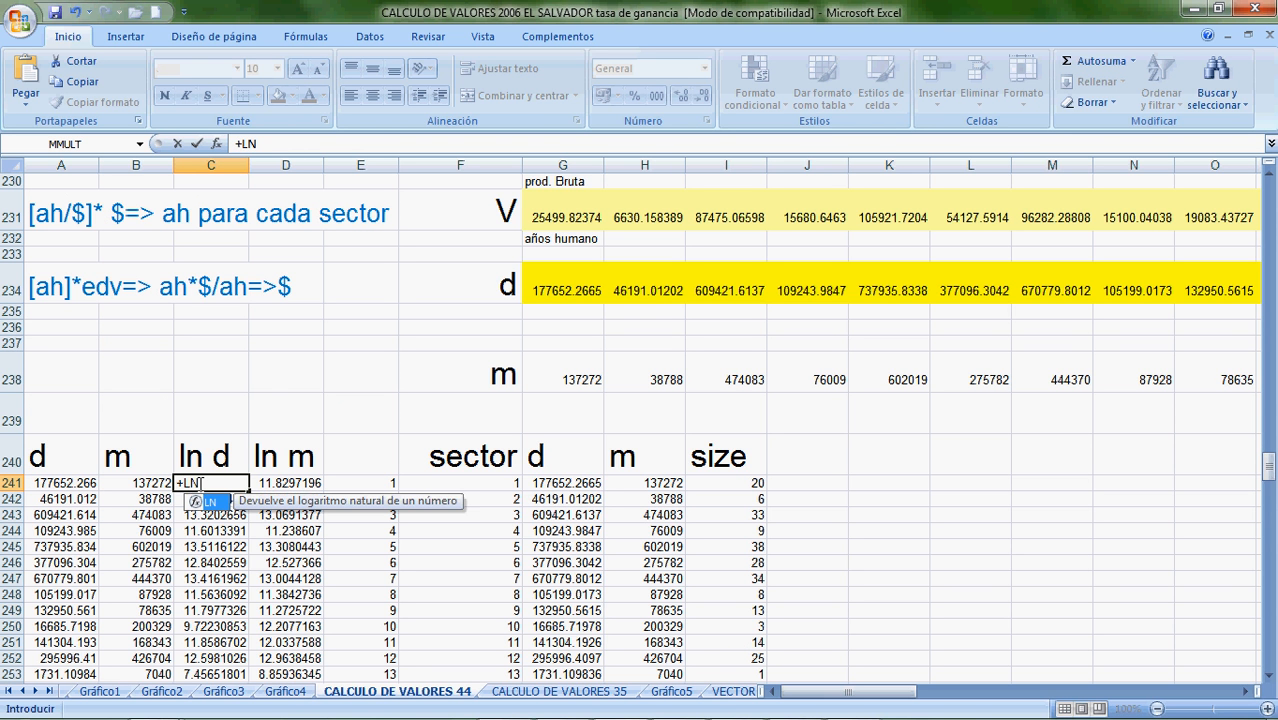
{"action": "type", "text": "("}
{"action": "left_click", "coordinate": [87, 485]}
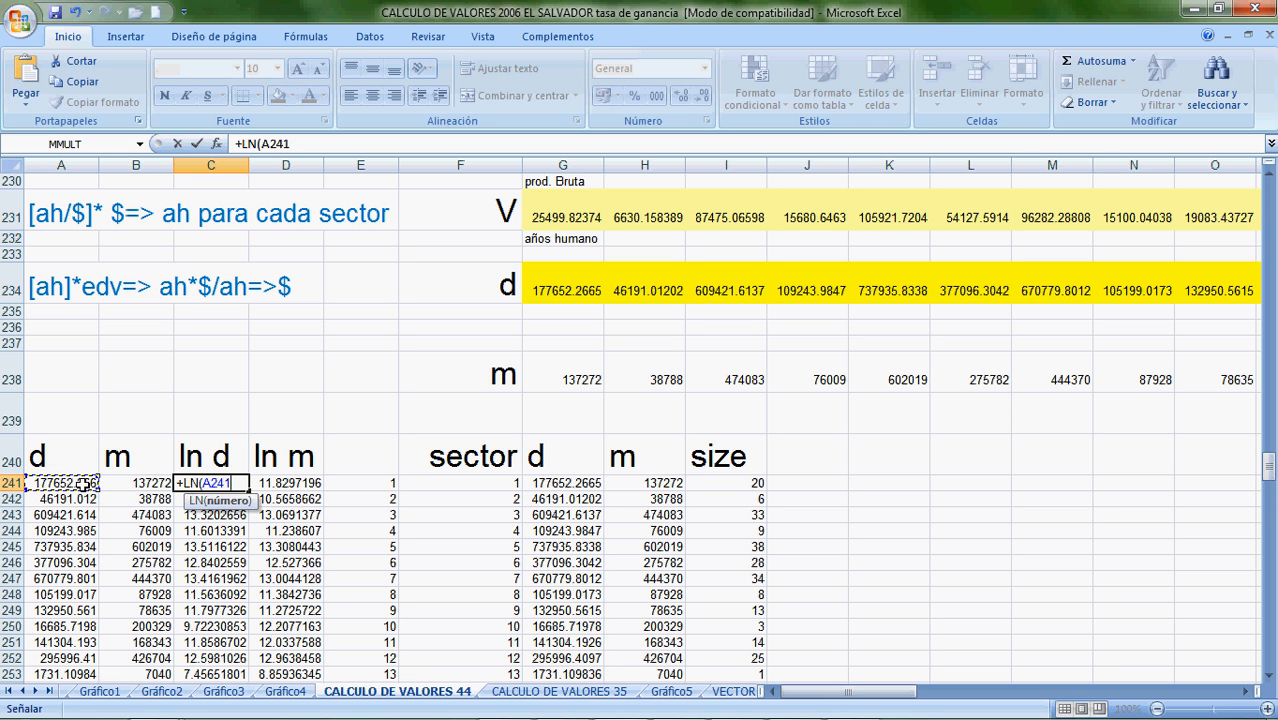
{"action": "type", "text": ")"}
{"action": "key", "text": "Return"}
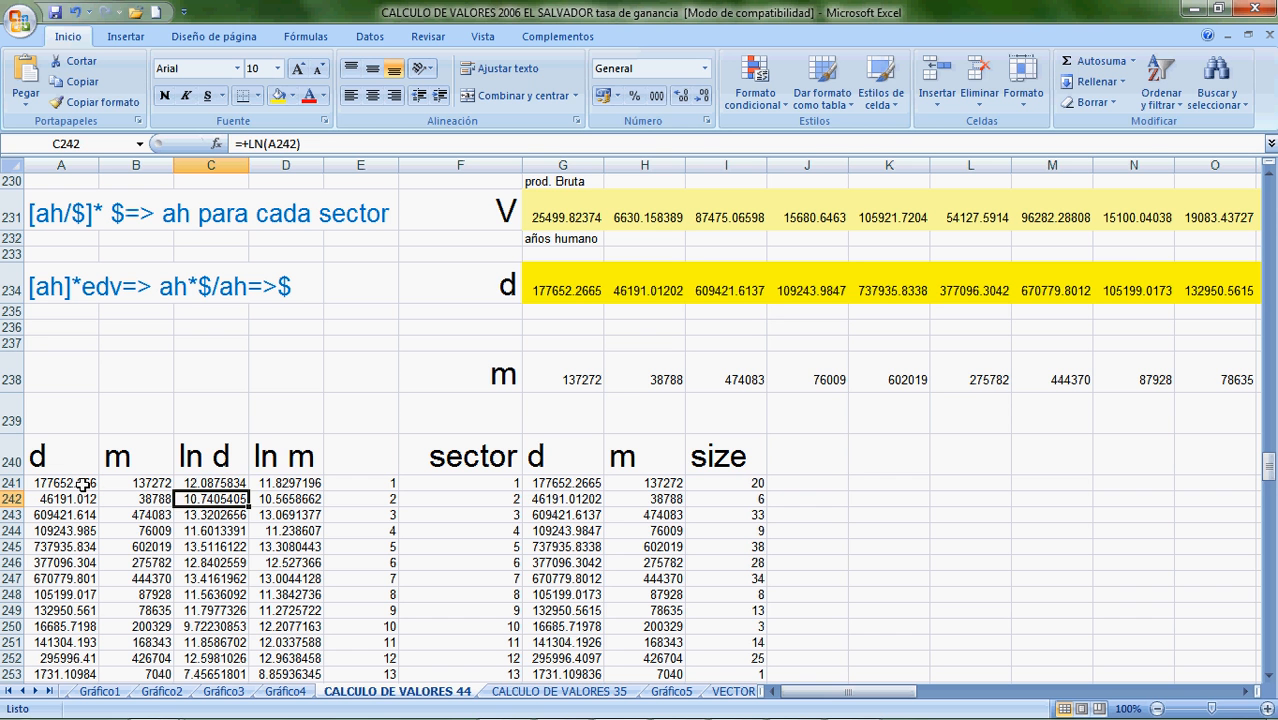
{"action": "key", "text": "Up"}
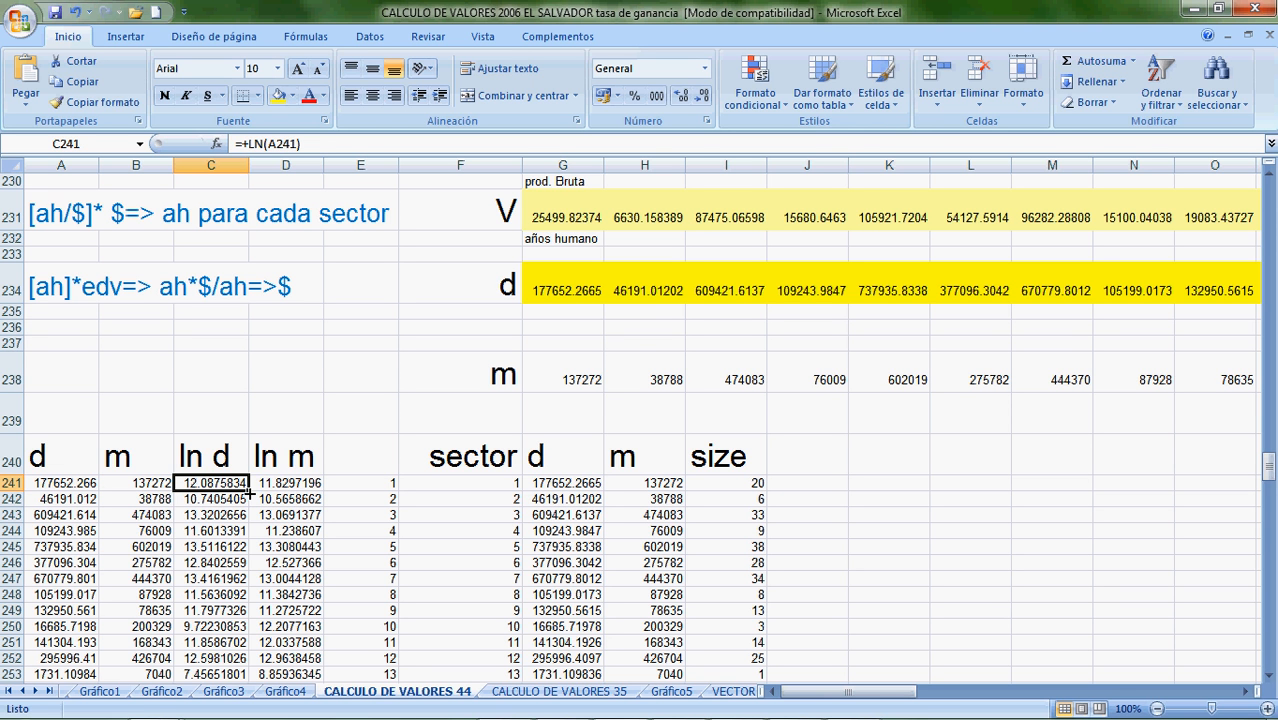
Copy the natural logarithm formula in C241 across to D241 and fill both formulas down the ln d and ln m columns.
{"action": "left_click_drag", "start_coordinate": [250, 488], "coordinate": [294, 484]}
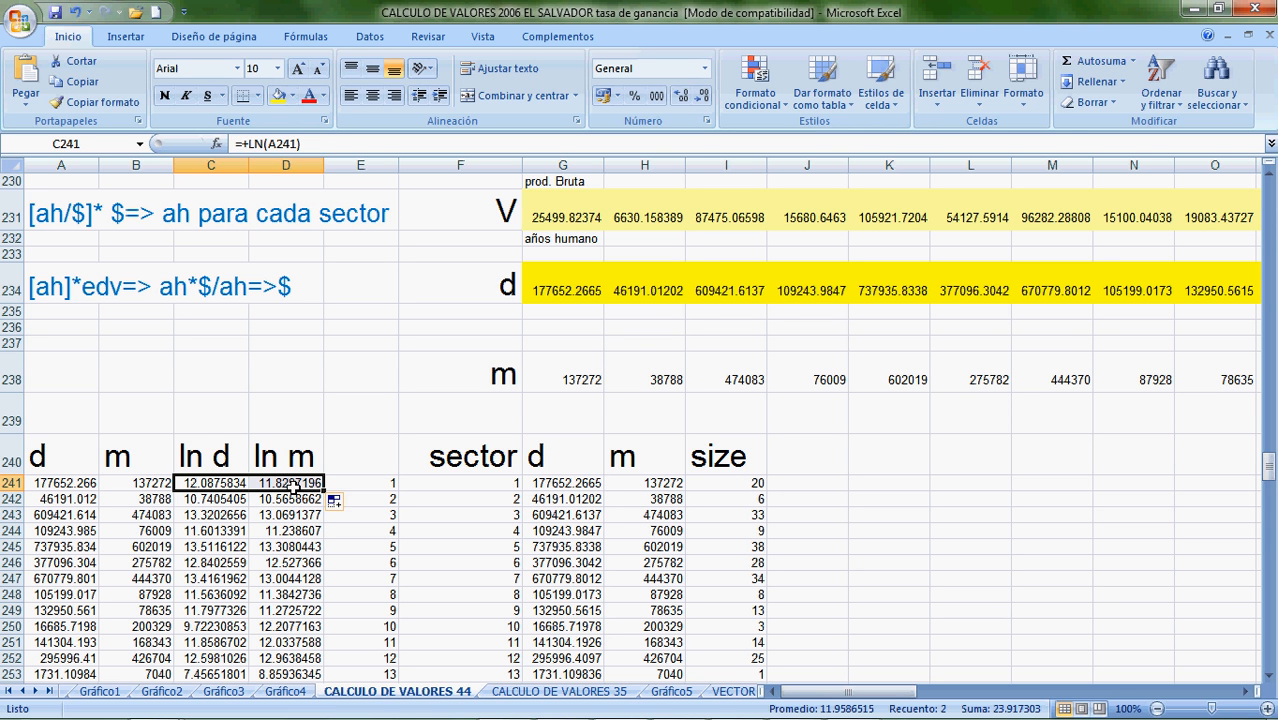
{"action": "double_click", "coordinate": [323, 490]}
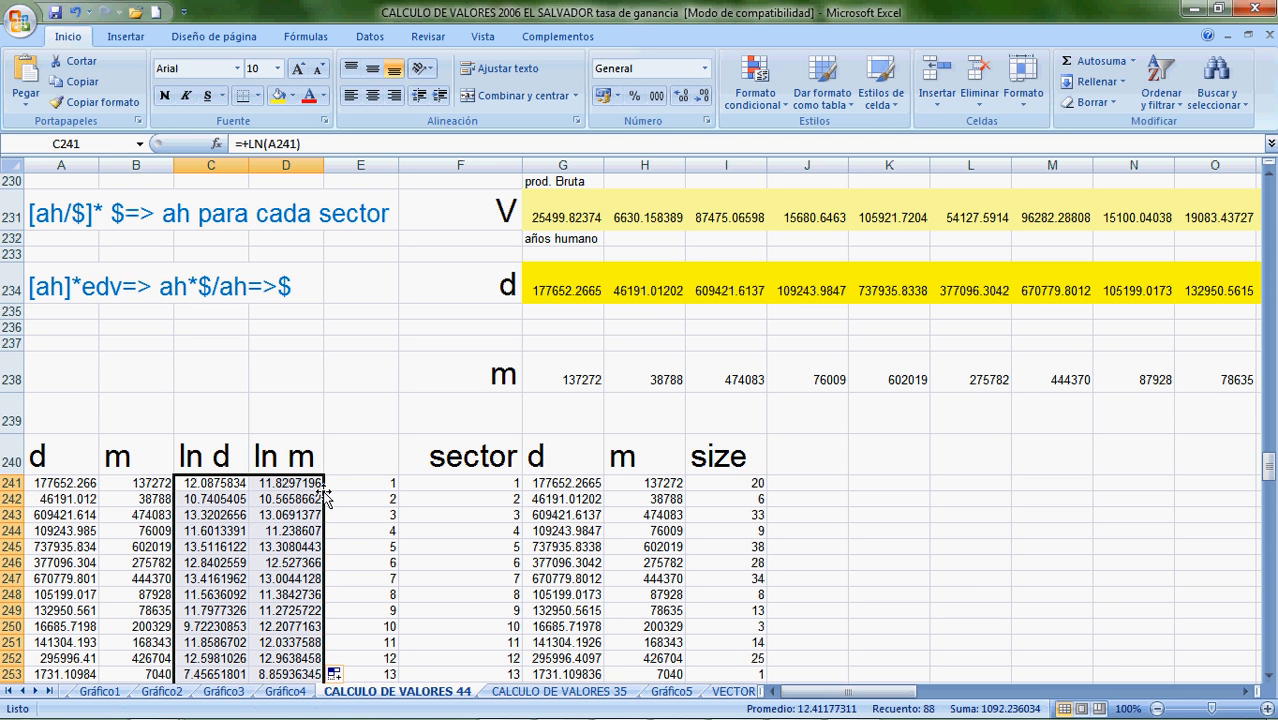
{"action": "left_click", "coordinate": [437, 512]}
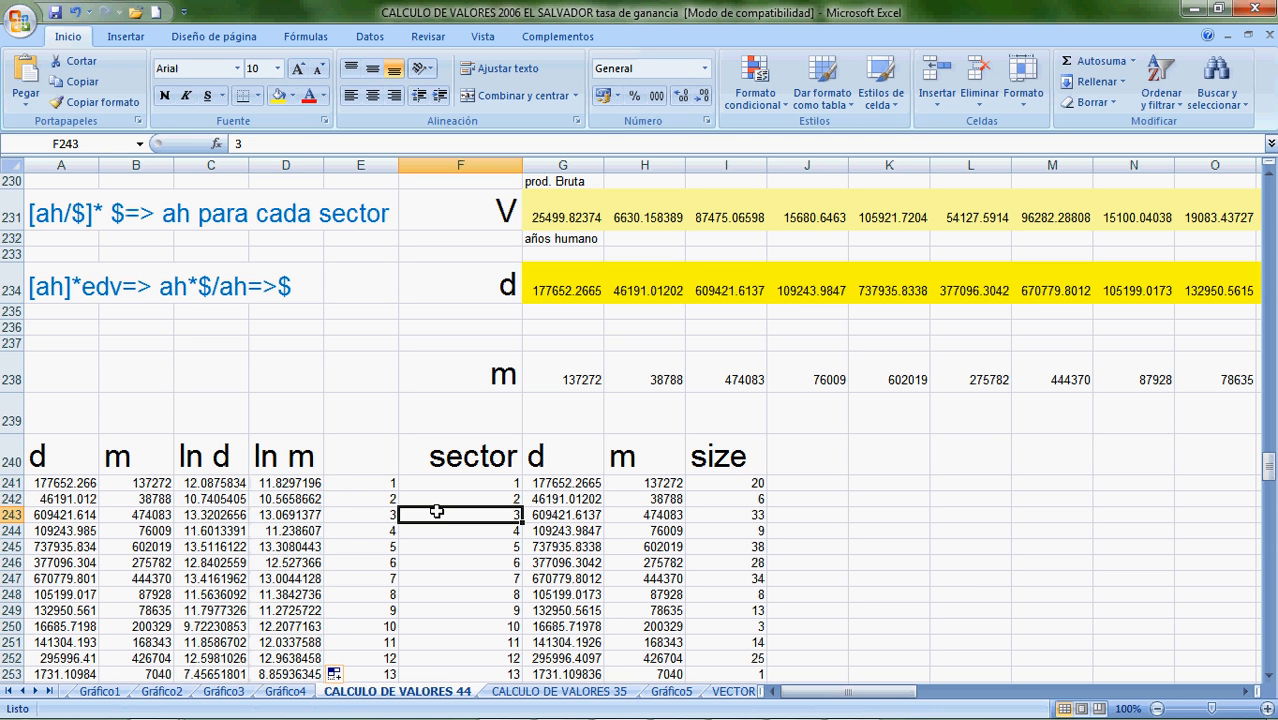
Review the table starting at row 240, comparing d, m, their logarithms and size for each sector.
{"action": "key", "text": "Down"}
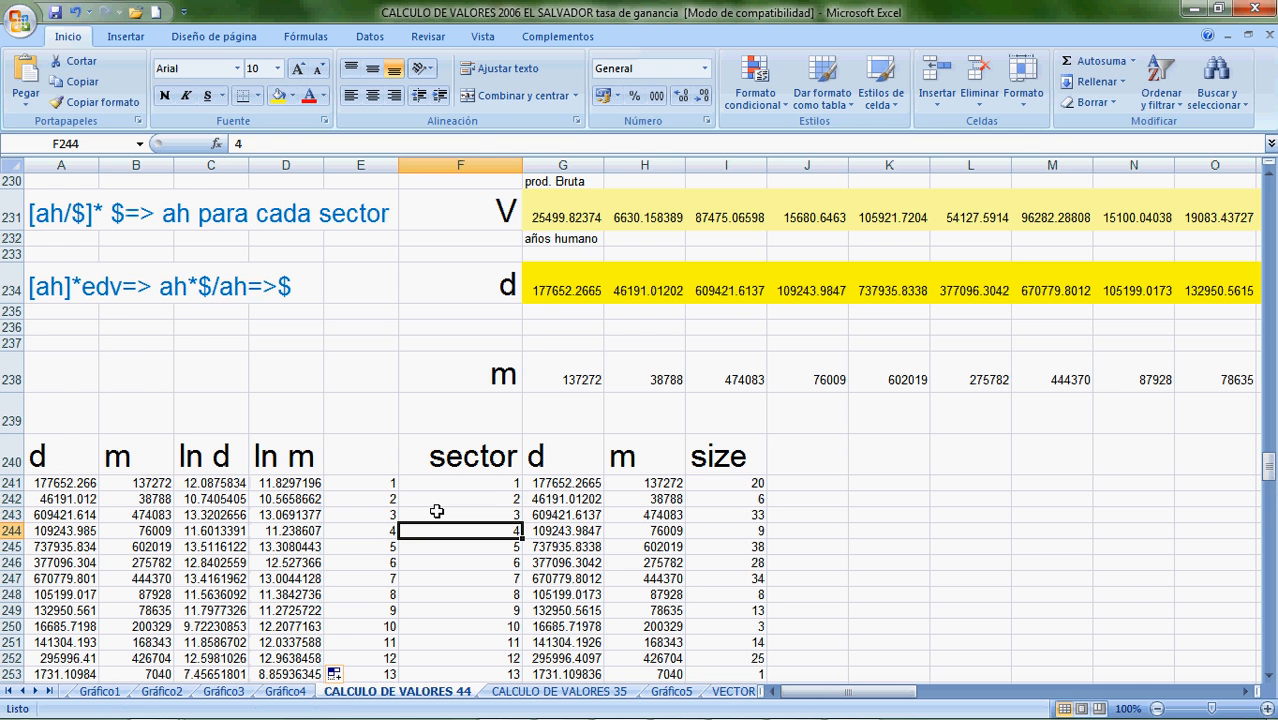
{"action": "key", "text": "Down"}
{"action": "key", "text": "Down"}
{"action": "key", "text": "Down"}
{"action": "key", "text": "Down"}
{"action": "key", "text": "Down"}
{"action": "key", "text": "Down"}
{"action": "key", "text": "Down"}
{"action": "key", "text": "Down"}
{"action": "key", "text": "Down"}
{"action": "key", "text": "Down"}
{"action": "key", "text": "Down"}
{"action": "key", "text": "Down"}
{"action": "key", "text": "Down"}
{"action": "key", "text": "Down"}
{"action": "key", "text": "Down"}
{"action": "key", "text": "Down"}
{"action": "key", "text": "Down"}
{"action": "key", "text": "Down"}
{"action": "key", "text": "Down"}
{"action": "key", "text": "Down"}
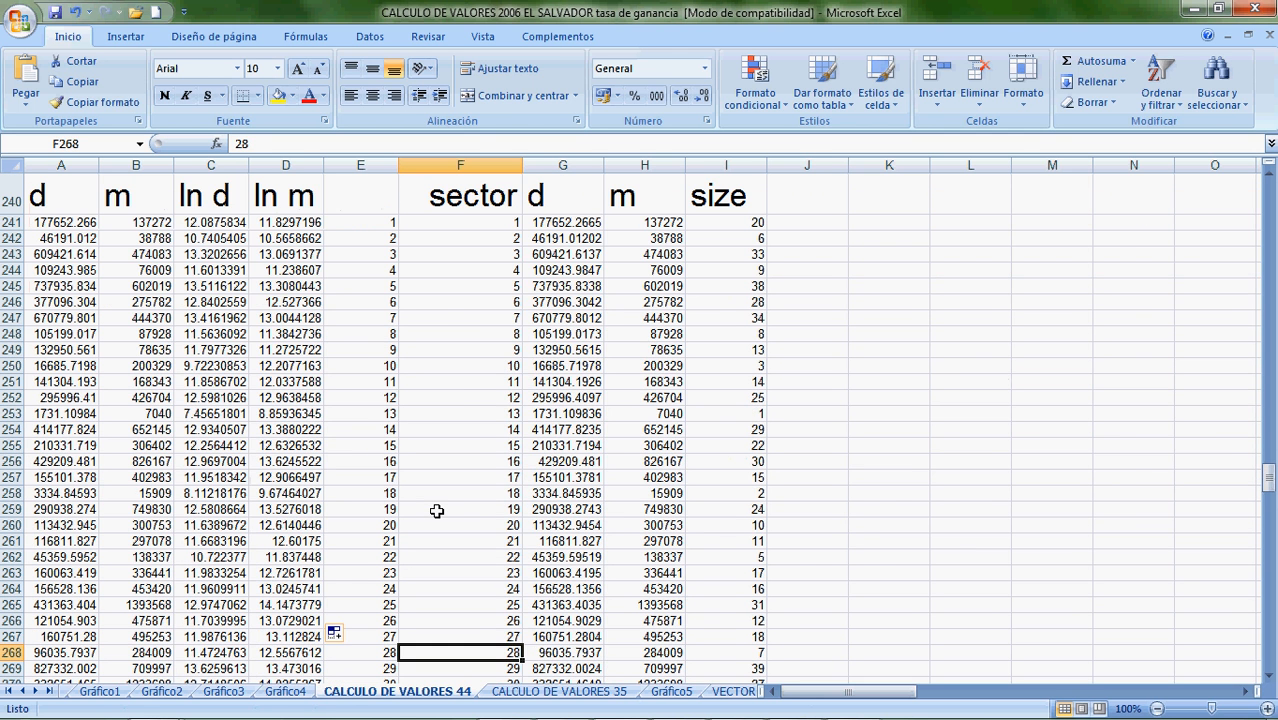
Switch to the Word document "Cálculo de valores trabajo" and read its outline from the labour value equations to the direct prices items.
{"action": "key", "text": "alt+Tab"}
{"action": "key", "text": "Down"}
{"action": "key", "text": "Down"}
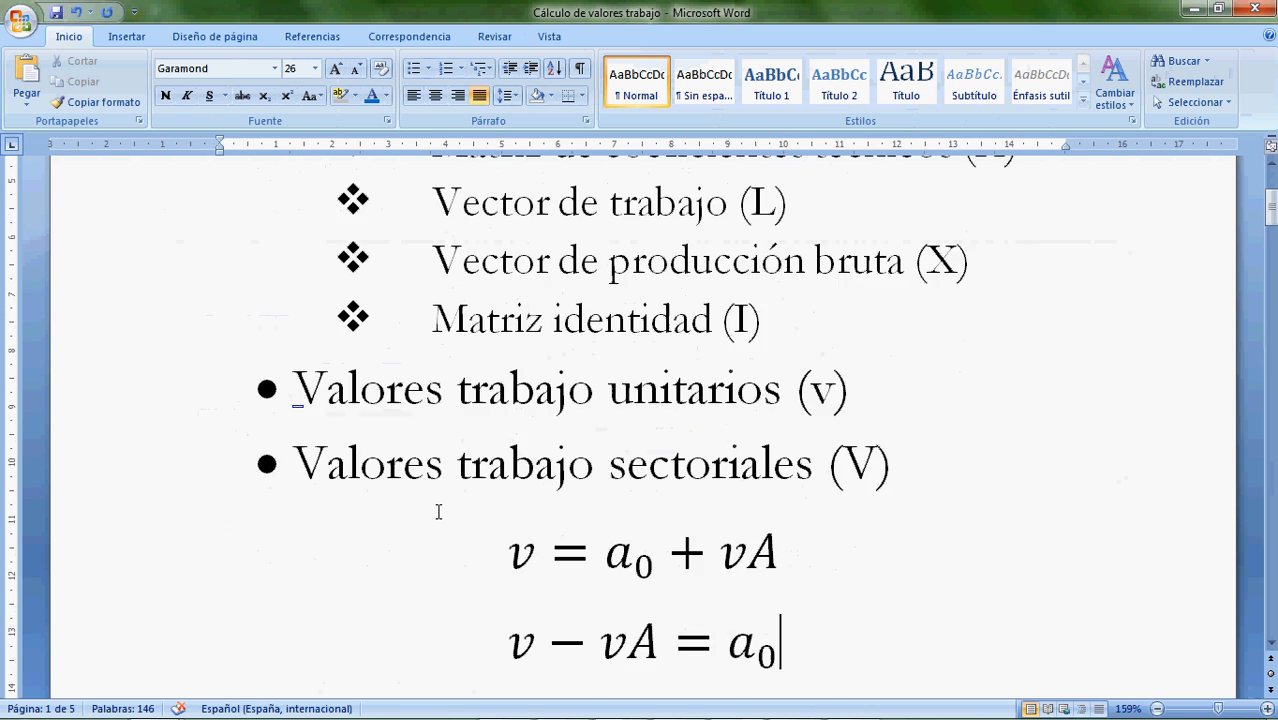
{"action": "key", "text": "Down"}
{"action": "key", "text": "Down"}
{"action": "key", "text": "Down"}
{"action": "key", "text": "Down"}
{"action": "key", "text": "Down"}
{"action": "key", "text": "Down"}
{"action": "key", "text": "Down"}
{"action": "key", "text": "Down"}
{"action": "key", "text": "Down"}
{"action": "key", "text": "Down"}
{"action": "key", "text": "Down"}
{"action": "key", "text": "Down"}
{"action": "key", "text": "Down"}
{"action": "key", "text": "Down"}
{"action": "key", "text": "Down"}
{"action": "key", "text": "Down"}
{"action": "key", "text": "Down"}
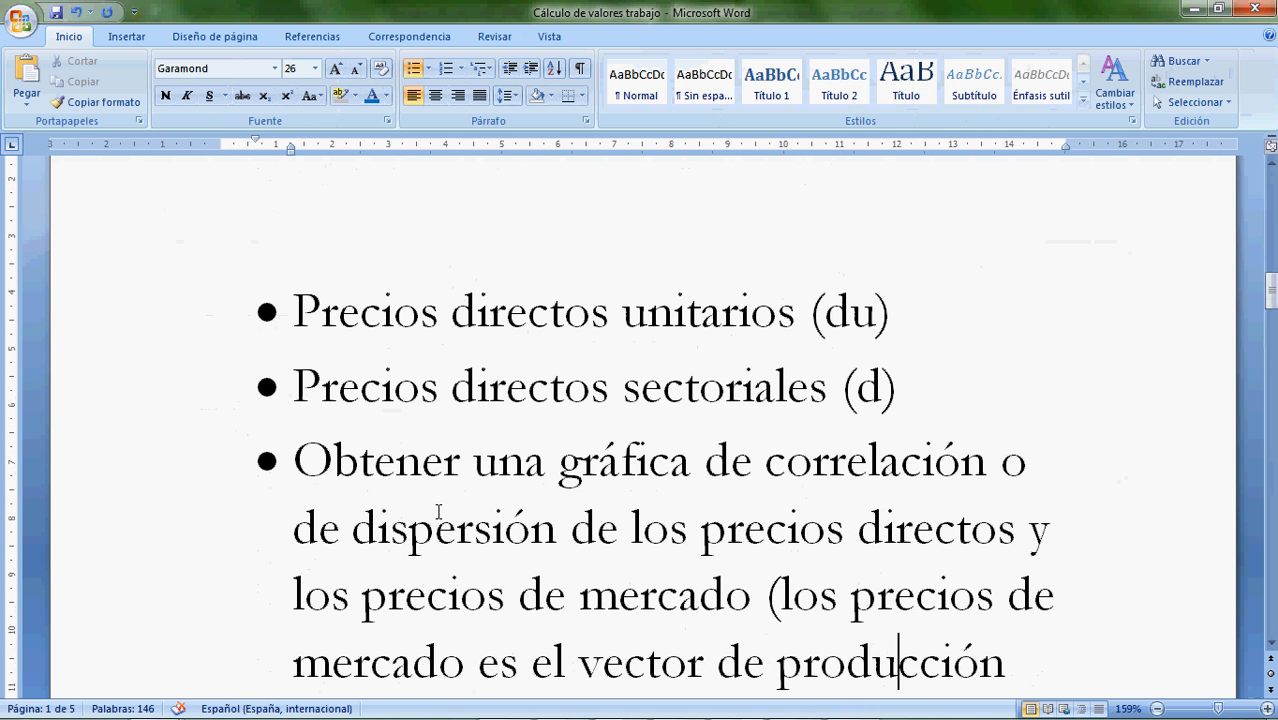
Read the bullets on unit direct prices (du), sectoral direct prices (d) and the correlation or scatter chart.
{"action": "key", "text": "Up"}
{"action": "key", "text": "Up"}
{"action": "key", "text": "Up"}
{"action": "key", "text": "Up"}
{"action": "key", "text": "Up"}
{"action": "key", "text": "Down"}
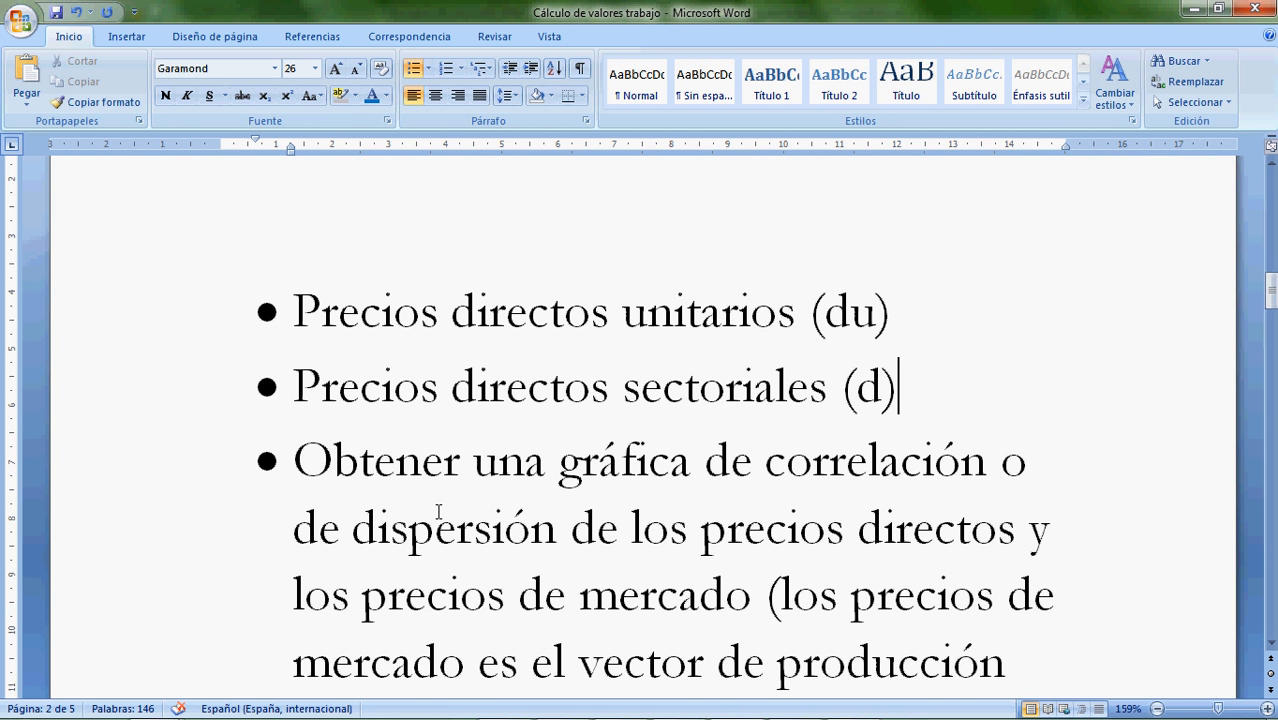
{"action": "key", "text": "Down"}
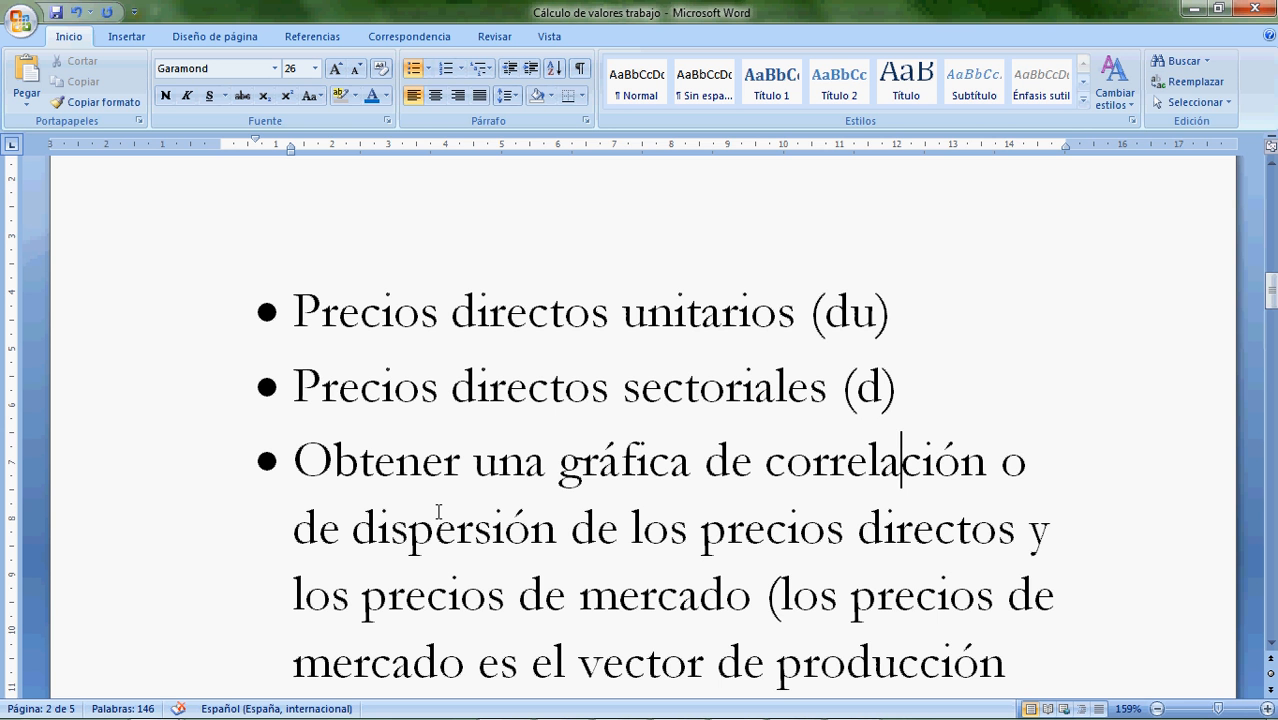
{"action": "key", "text": "Up"}
{"action": "key", "text": "Up"}
Switch back to the Excel workbook and review the calculation blocks from the sector table back up to the a0 vector.
{"action": "key", "text": "alt+Tab"}
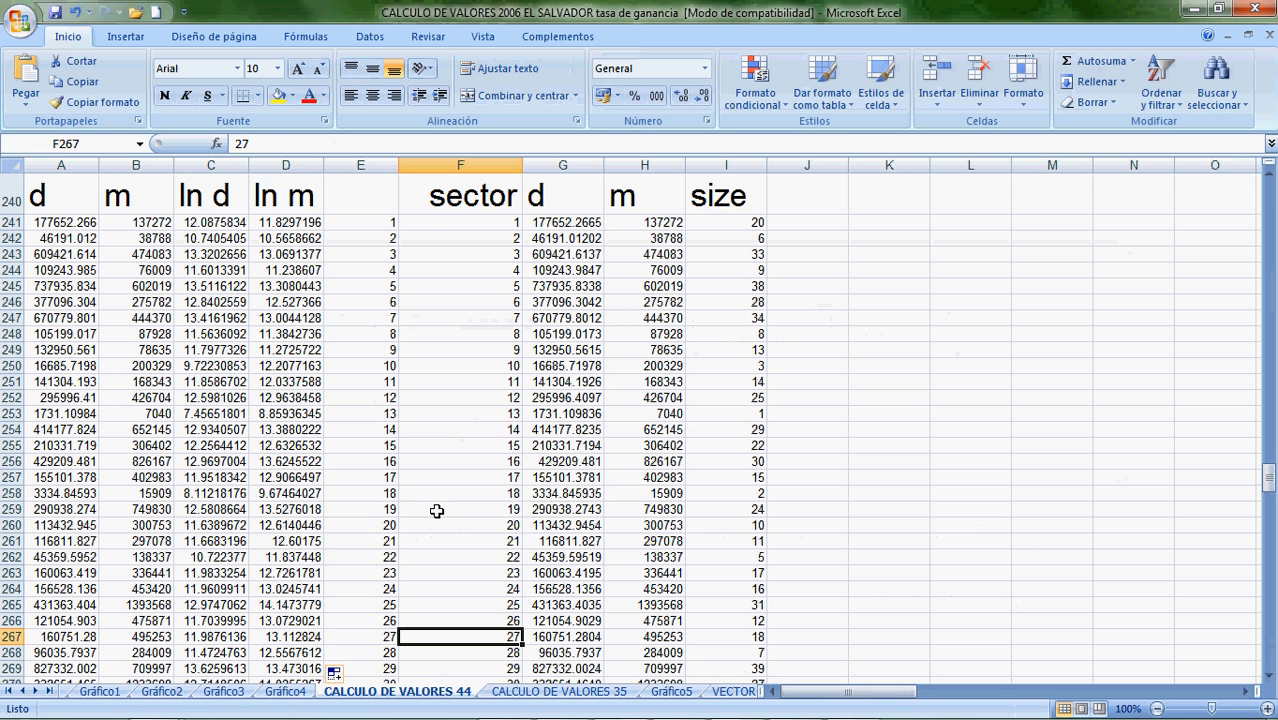
{"action": "key", "text": "Up"}
{"action": "key", "text": "Up"}
{"action": "key", "text": "Up"}
{"action": "key", "text": "Up"}
{"action": "key", "text": "Up"}
{"action": "key", "text": "Up"}
{"action": "key", "text": "Up"}
{"action": "key", "text": "Up"}
{"action": "key", "text": "Up"}
{"action": "key", "text": "Up"}
{"action": "key", "text": "Up"}
{"action": "key", "text": "Up"}
{"action": "key", "text": "Up"}
{"action": "key", "text": "Up"}
{"action": "key", "text": "Up"}
{"action": "key", "text": "Up"}
{"action": "key", "text": "Up"}
{"action": "key", "text": "Up"}
{"action": "key", "text": "Up"}
{"action": "key", "text": "Up"}
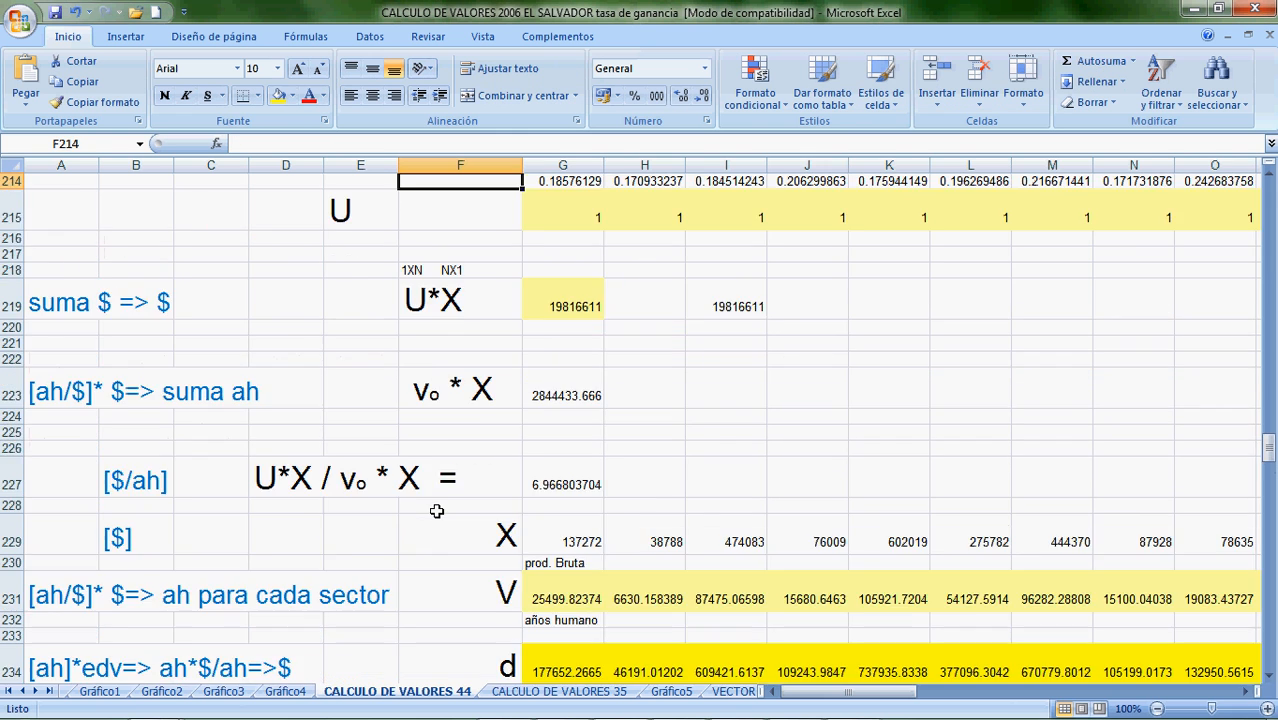
{"action": "key", "text": "Up"}
{"action": "key", "text": "Up"}
{"action": "key", "text": "Up"}
{"action": "key", "text": "Up"}
{"action": "key", "text": "Up"}
{"action": "key", "text": "Up"}
{"action": "key", "text": "Up"}
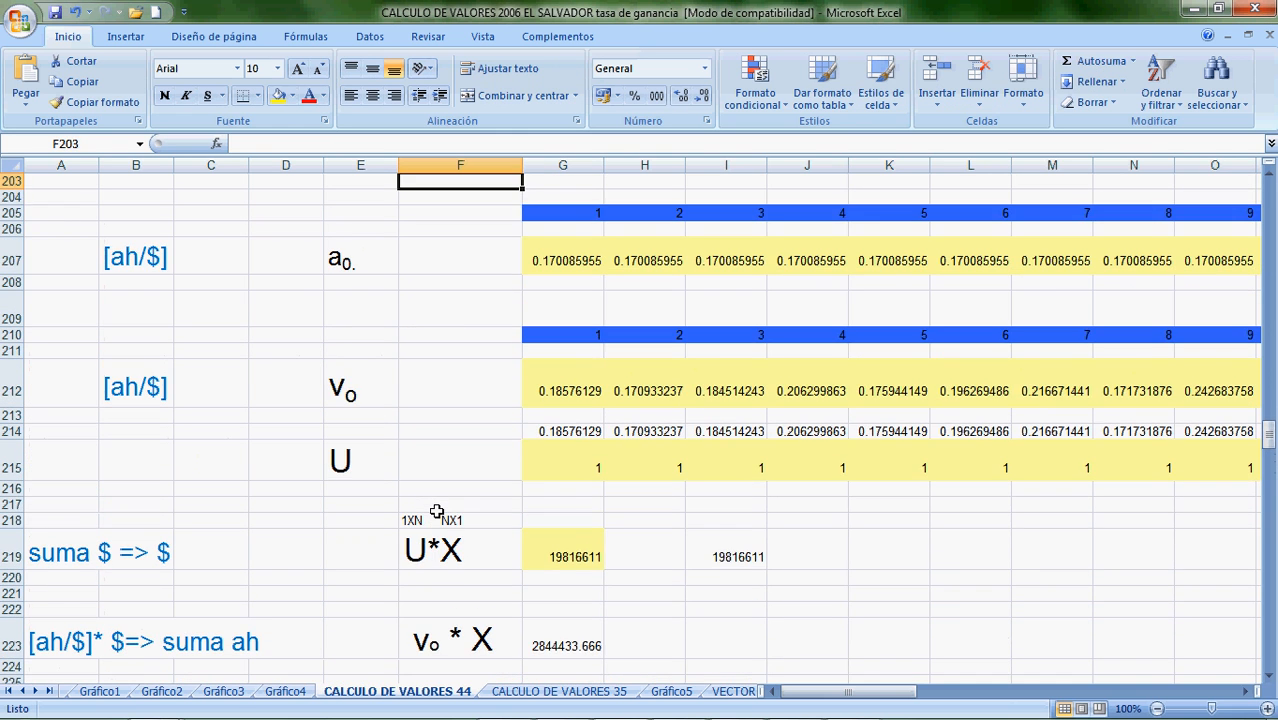
Examine the sectoral direct price formula for the first sector in cell G234 of row d.
{"action": "key", "text": "Down"}
{"action": "key", "text": "Down"}
{"action": "key", "text": "Down"}
{"action": "key", "text": "Down"}
{"action": "key", "text": "Down"}
{"action": "key", "text": "Down"}
{"action": "key", "text": "Down"}
{"action": "key", "text": "Down"}
{"action": "key", "text": "Down"}
{"action": "key", "text": "Down"}
{"action": "key", "text": "Down"}
{"action": "key", "text": "Down"}
{"action": "key", "text": "Down"}
{"action": "key", "text": "Down"}
{"action": "key", "text": "Down"}
{"action": "key", "text": "Down"}
{"action": "key", "text": "Down"}
{"action": "key", "text": "Down"}
{"action": "key", "text": "Down"}
{"action": "key", "text": "Down"}
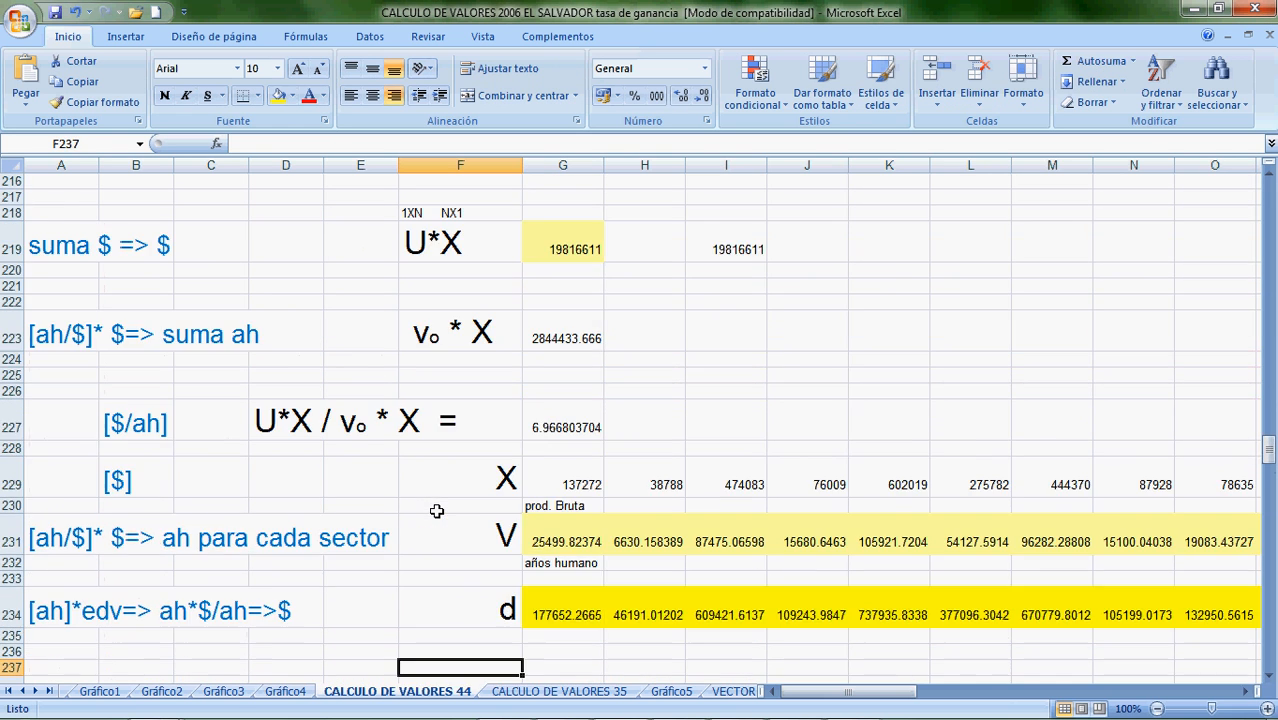
{"action": "key", "text": "Up"}
{"action": "key", "text": "Up"}
{"action": "key", "text": "Up"}
{"action": "key", "text": "Right"}
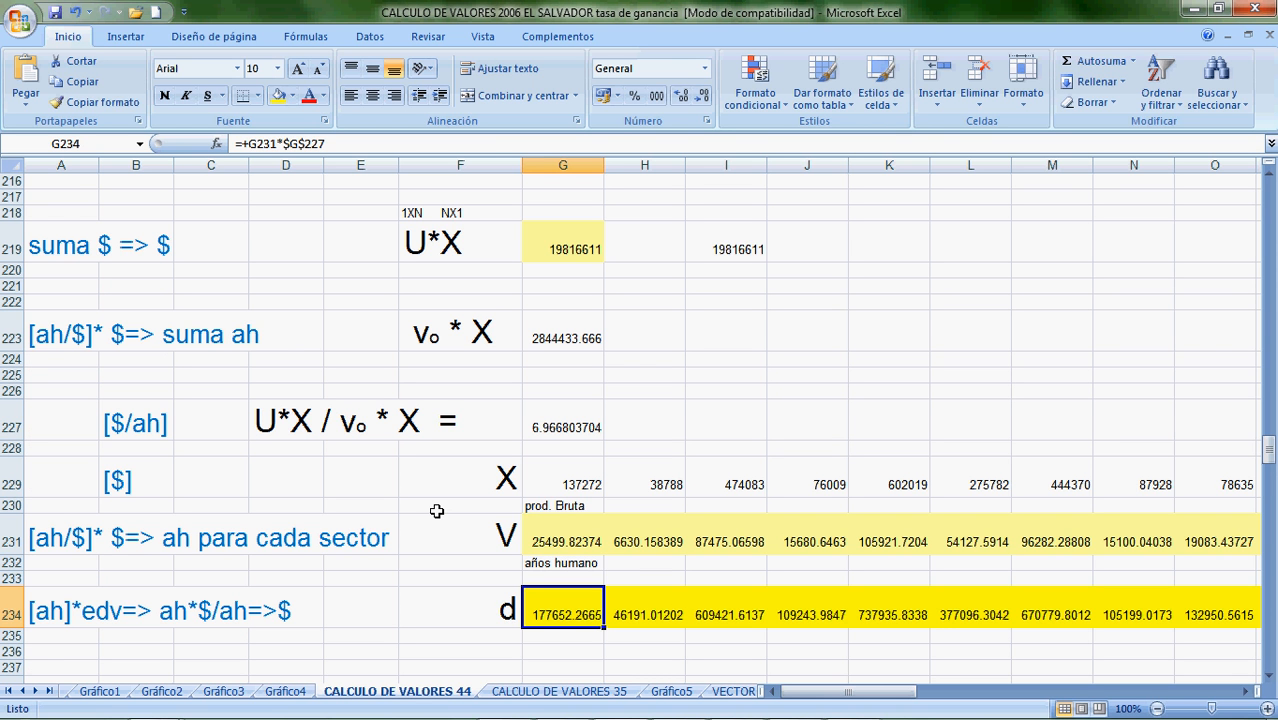
Examine the sectoral labour value formula in cell G231 of row V and the gross production label above it.
{"action": "key", "text": "Up"}
{"action": "key", "text": "Up"}
{"action": "key", "text": "Up"}
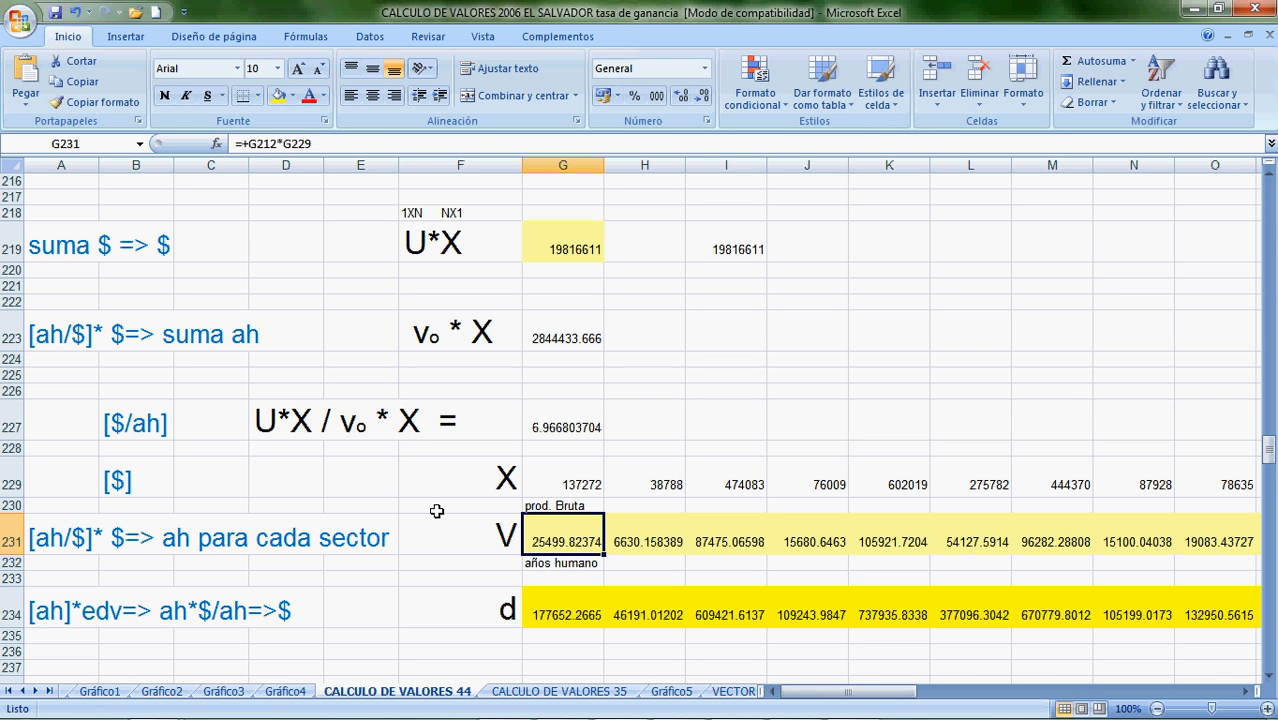
{"action": "key", "text": "Up"}
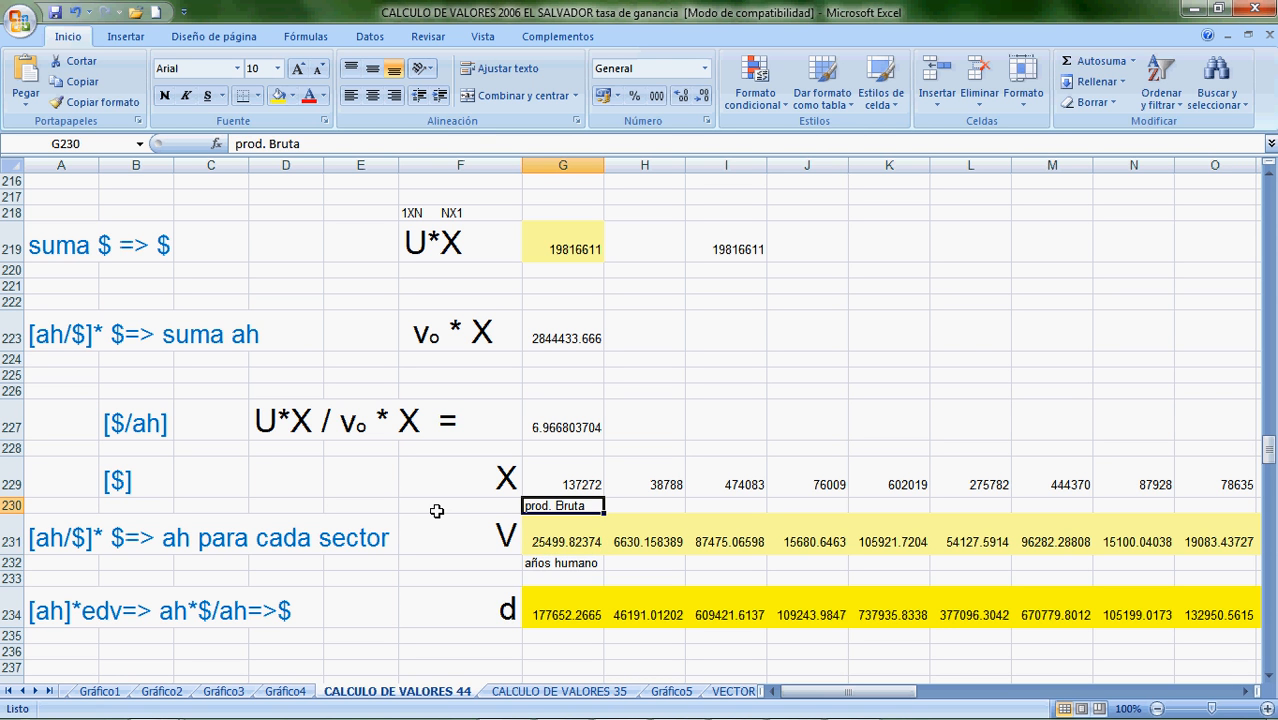
Examine the matrix multiplication formula for the unit labour values in cell G212 and the v0 label of that row.
{"action": "key", "text": "Up"}
{"action": "key", "text": "Up"}
{"action": "key", "text": "Up"}
{"action": "key", "text": "Up"}
{"action": "key", "text": "Up"}
{"action": "key", "text": "Up"}
{"action": "key", "text": "Left"}
{"action": "key", "text": "Up"}
{"action": "key", "text": "Left"}
{"action": "key", "text": "Right"}
{"action": "key", "text": "Up"}
{"action": "key", "text": "Up"}
{"action": "key", "text": "Up"}
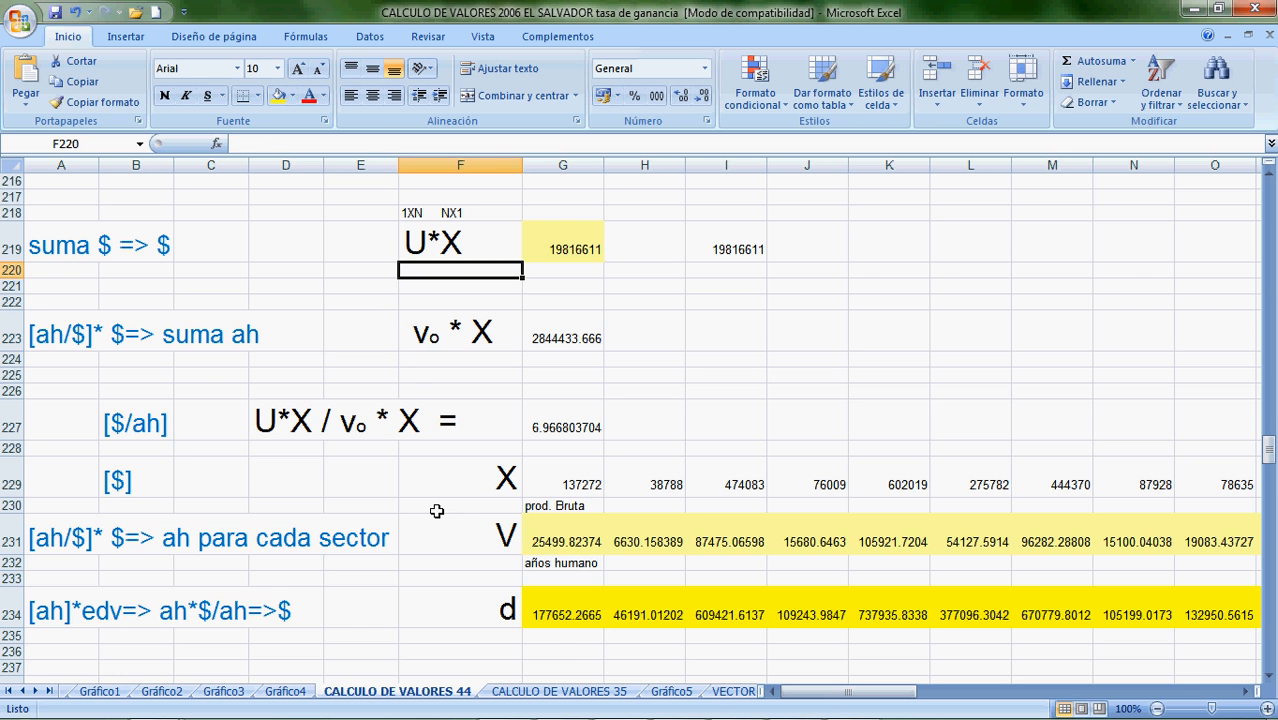
{"action": "key", "text": "Up"}
{"action": "key", "text": "Up"}
{"action": "key", "text": "Up"}
{"action": "key", "text": "Up"}
{"action": "key", "text": "Up"}
{"action": "key", "text": "Up"}
{"action": "key", "text": "Up"}
{"action": "key", "text": "Up"}
{"action": "key", "text": "Up"}
{"action": "key", "text": "Up"}
{"action": "key", "text": "Up"}
{"action": "key", "text": "Up"}
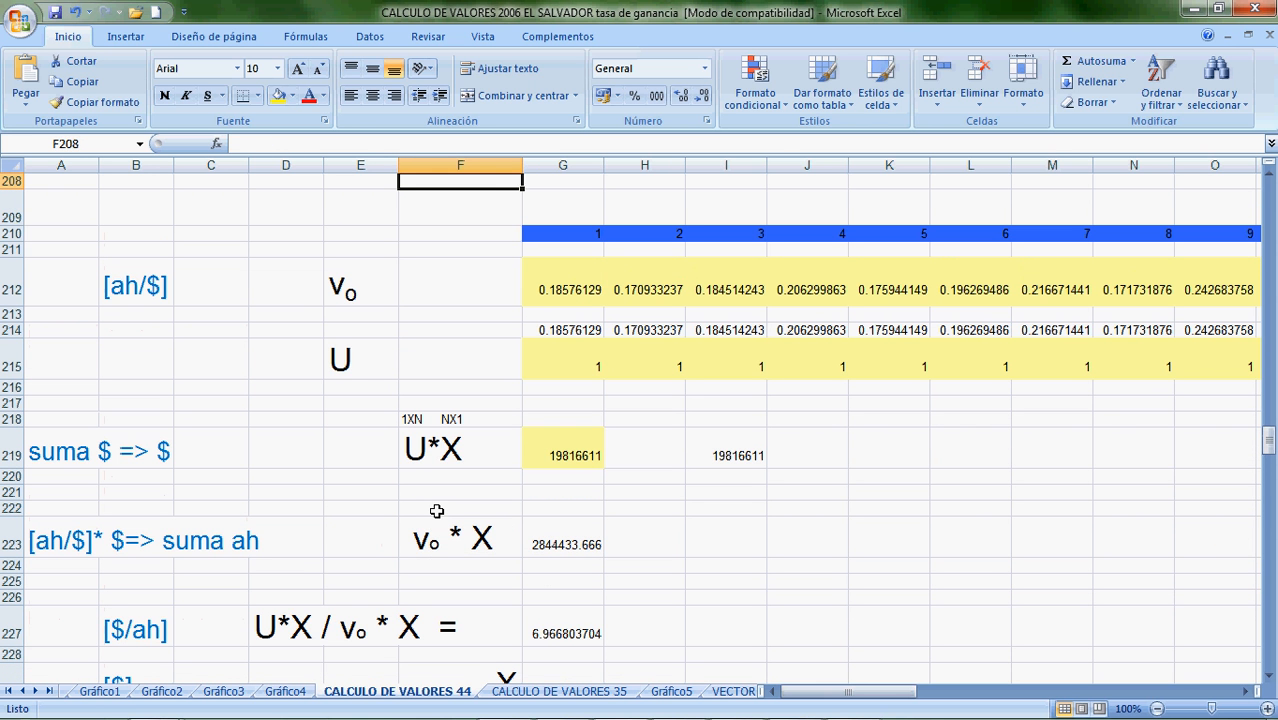
{"action": "key", "text": "Down"}
{"action": "key", "text": "Down"}
{"action": "key", "text": "Down"}
{"action": "key", "text": "Right"}
{"action": "key", "text": "Down"}
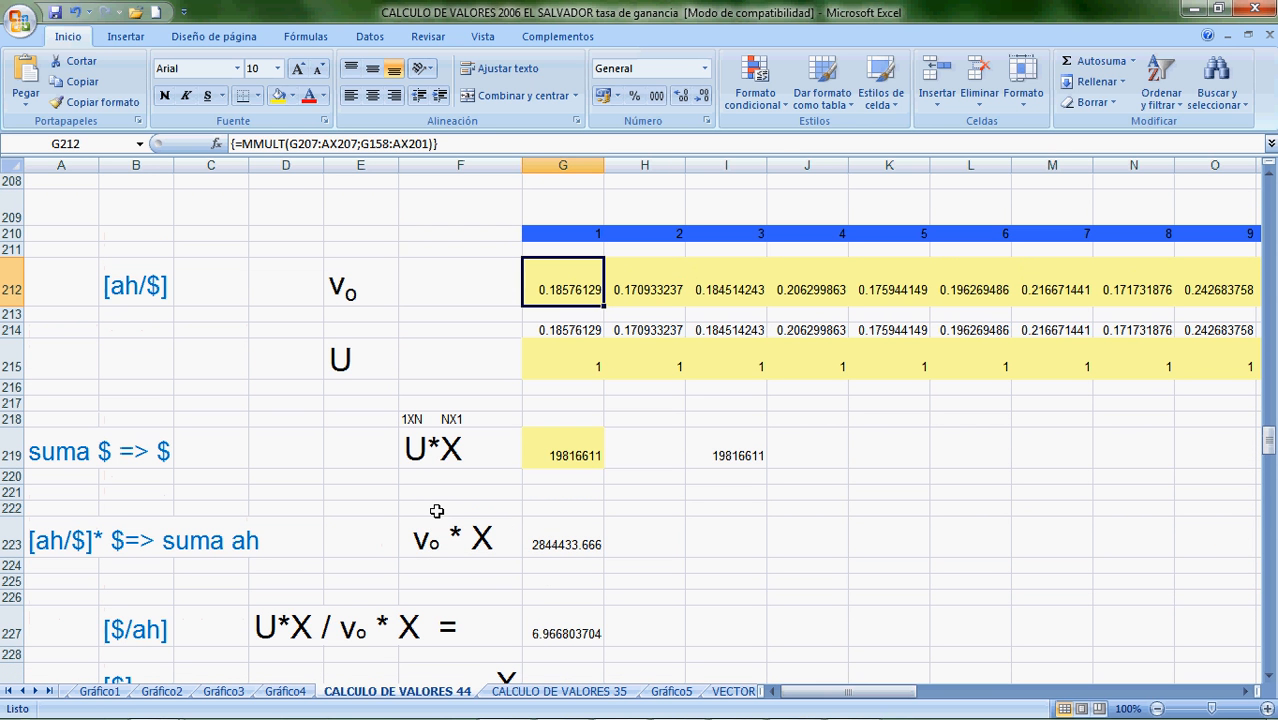
{"action": "key", "text": "Left"}
{"action": "key", "text": "Left"}
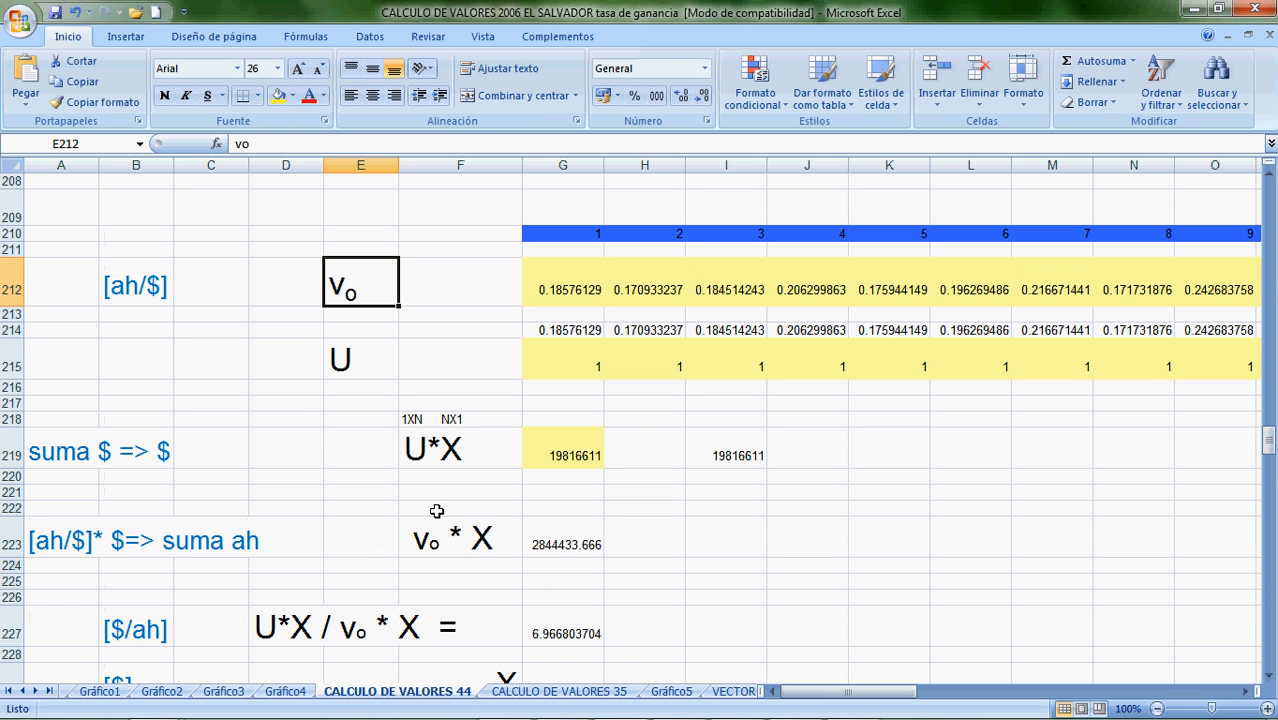
Look through the calculation blocks below the v0 row, from the U*X totals past the sector table to the du (A) row.
{"action": "key", "text": "Down"}
{"action": "key", "text": "Down"}
{"action": "key", "text": "Down"}
{"action": "key", "text": "Down"}
{"action": "key", "text": "Down"}
{"action": "key", "text": "Down"}
{"action": "key", "text": "Down"}
{"action": "key", "text": "Down"}
{"action": "key", "text": "Down"}
{"action": "key", "text": "Down"}
{"action": "key", "text": "Down"}
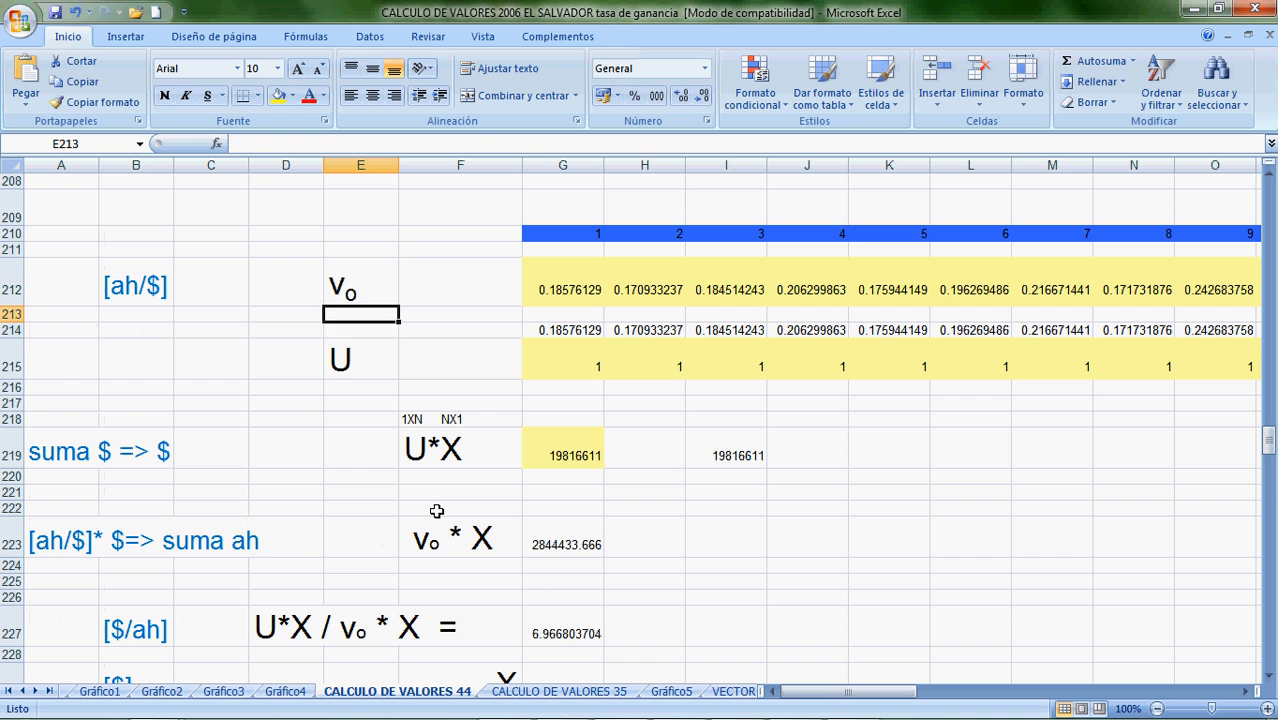
{"action": "key", "text": "Down"}
{"action": "key", "text": "Down"}
{"action": "key", "text": "Down"}
{"action": "key", "text": "Down"}
{"action": "key", "text": "Down"}
{"action": "key", "text": "Down"}
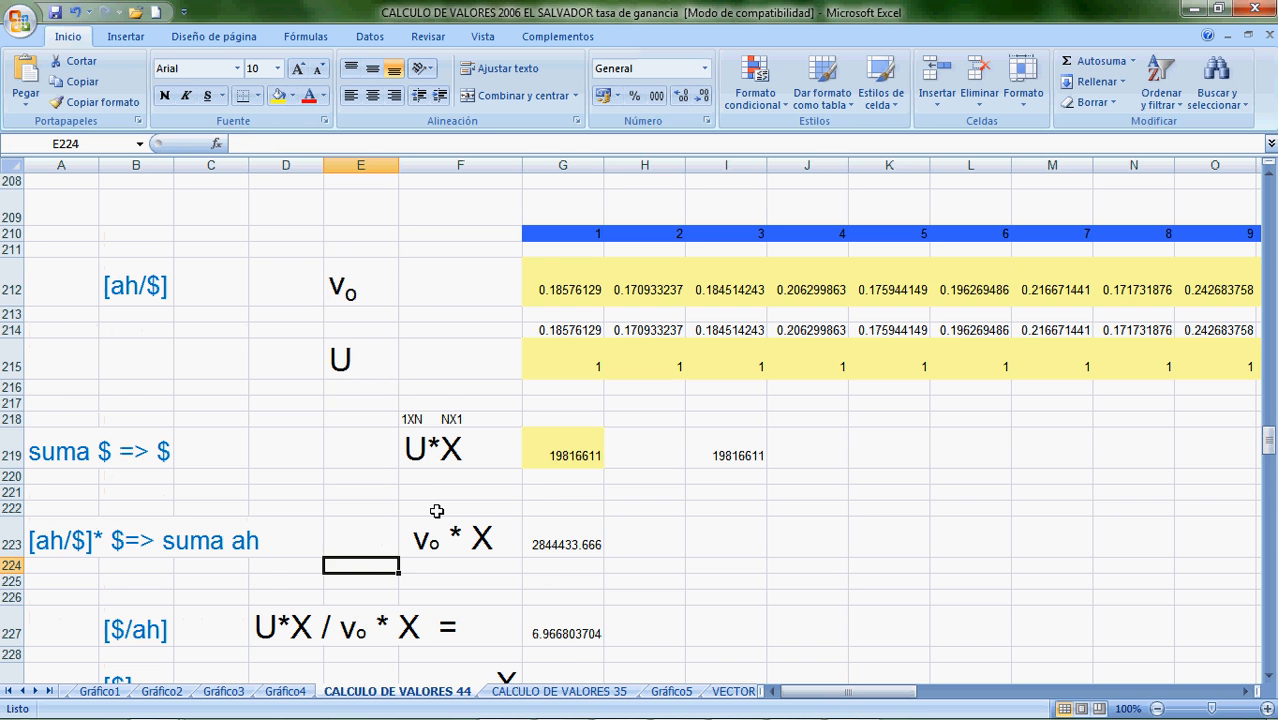
{"action": "key", "text": "Down"}
{"action": "key", "text": "Down"}
{"action": "key", "text": "Down"}
{"action": "key", "text": "Down"}
{"action": "key", "text": "Down"}
{"action": "key", "text": "Down"}
{"action": "key", "text": "Down"}
{"action": "key", "text": "Down"}
{"action": "key", "text": "Down"}
{"action": "key", "text": "Down"}
{"action": "key", "text": "Down"}
{"action": "key", "text": "Down"}
{"action": "key", "text": "Down"}
{"action": "key", "text": "Down"}
{"action": "key", "text": "Down"}
{"action": "key", "text": "Down"}
{"action": "key", "text": "Down"}
{"action": "key", "text": "Down"}
{"action": "key", "text": "Down"}
{"action": "key", "text": "Down"}
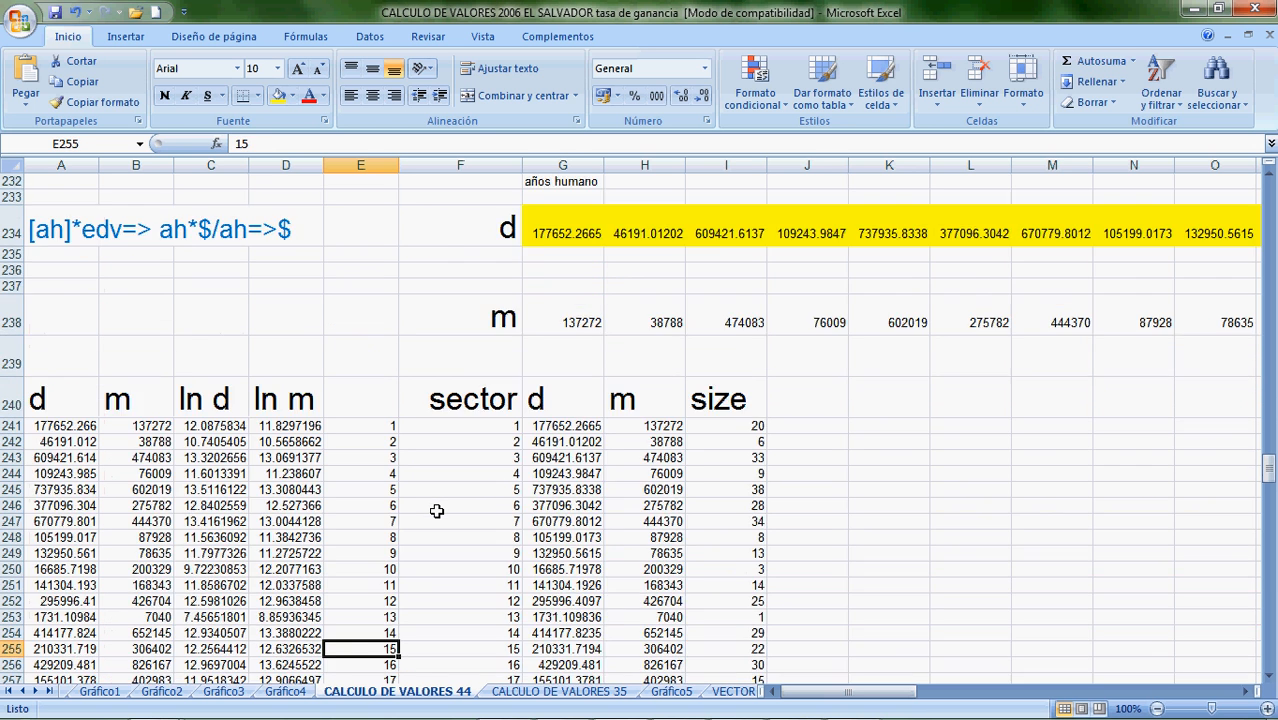
{"action": "key", "text": "Down"}
{"action": "key", "text": "Down"}
{"action": "key", "text": "Down"}
{"action": "key", "text": "Down"}
{"action": "key", "text": "Down"}
{"action": "key", "text": "Down"}
{"action": "key", "text": "Down"}
{"action": "key", "text": "Down"}
{"action": "key", "text": "Down"}
{"action": "key", "text": "Down"}
{"action": "key", "text": "Down"}
{"action": "key", "text": "Down"}
{"action": "key", "text": "Down"}
{"action": "key", "text": "Down"}
{"action": "key", "text": "Down"}
{"action": "key", "text": "Down"}
{"action": "key", "text": "Down"}
{"action": "key", "text": "Down"}
{"action": "key", "text": "Down"}
{"action": "key", "text": "Down"}
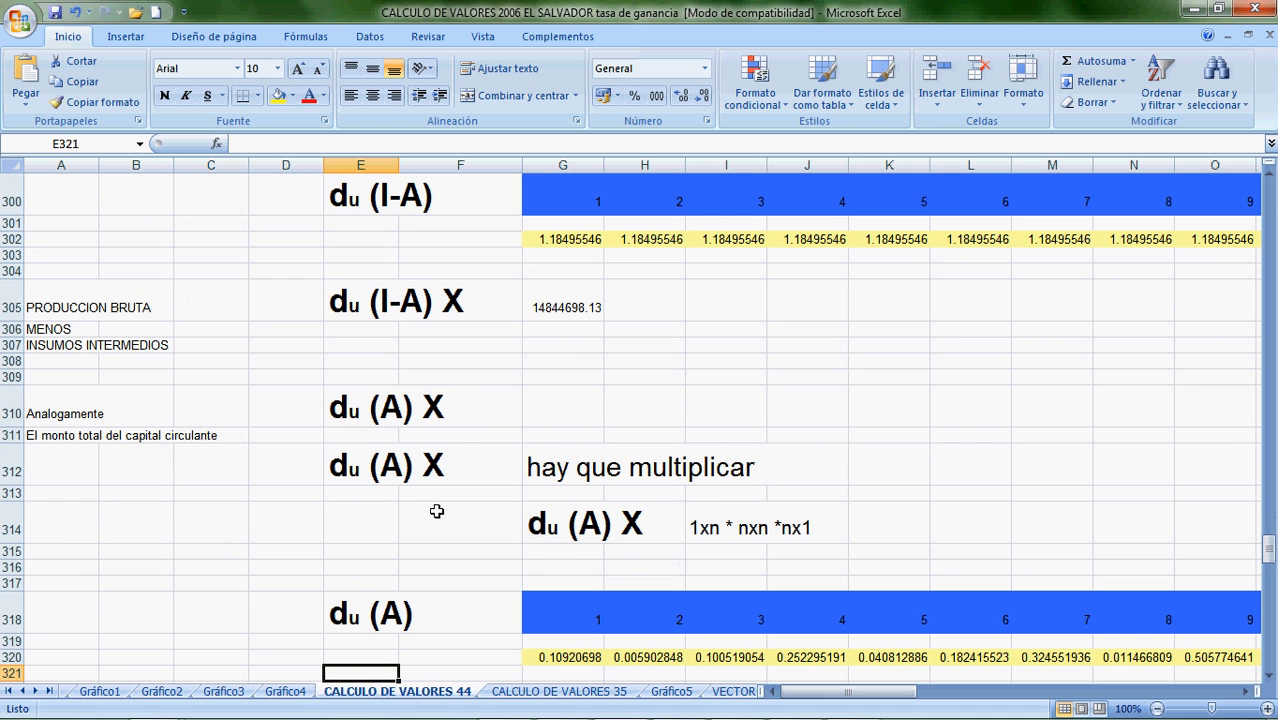
Return to the aggregate profit rate section and examine the du formula for the first sector in cell G290.
{"action": "key", "text": "Up"}
{"action": "key", "text": "Up"}
{"action": "key", "text": "Up"}
{"action": "key", "text": "Up"}
{"action": "key", "text": "Up"}
{"action": "key", "text": "Up"}
{"action": "key", "text": "Up"}
{"action": "key", "text": "Up"}
{"action": "key", "text": "Up"}
{"action": "key", "text": "Up"}
{"action": "key", "text": "Up"}
{"action": "key", "text": "Up"}
{"action": "key", "text": "Up"}
{"action": "key", "text": "Up"}
{"action": "key", "text": "Up"}
{"action": "key", "text": "Up"}
{"action": "key", "text": "Up"}
{"action": "key", "text": "Up"}
{"action": "key", "text": "Up"}
{"action": "key", "text": "Up"}
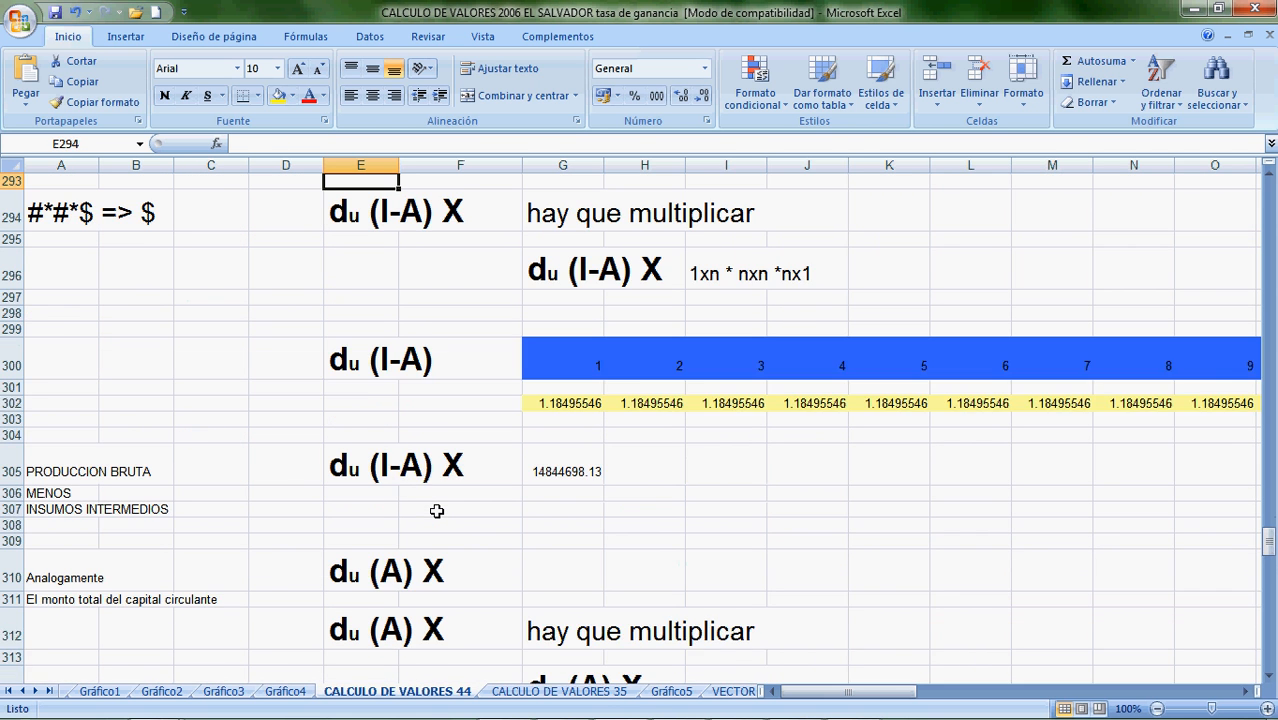
{"action": "key", "text": "Up"}
{"action": "scroll", "coordinate": [437, 511], "scroll_direction": "up", "scroll_amount": 1}
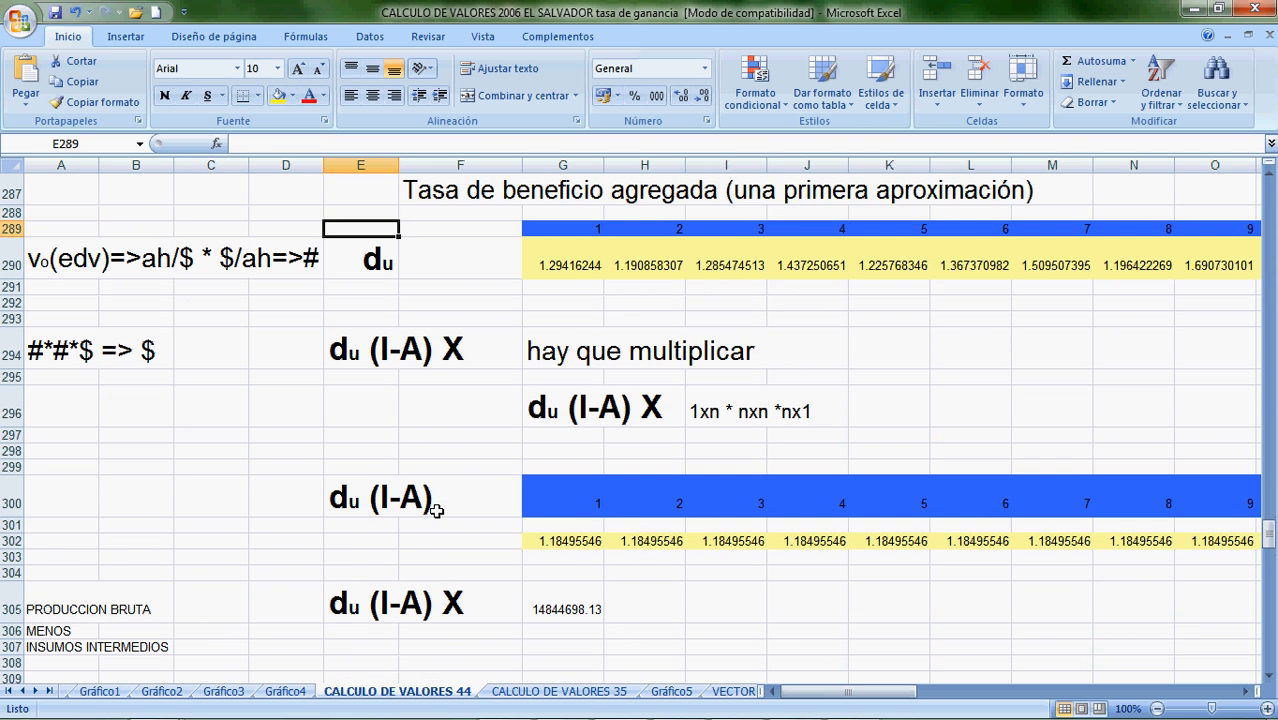
{"action": "key", "text": "Right"}
{"action": "key", "text": "Right"}
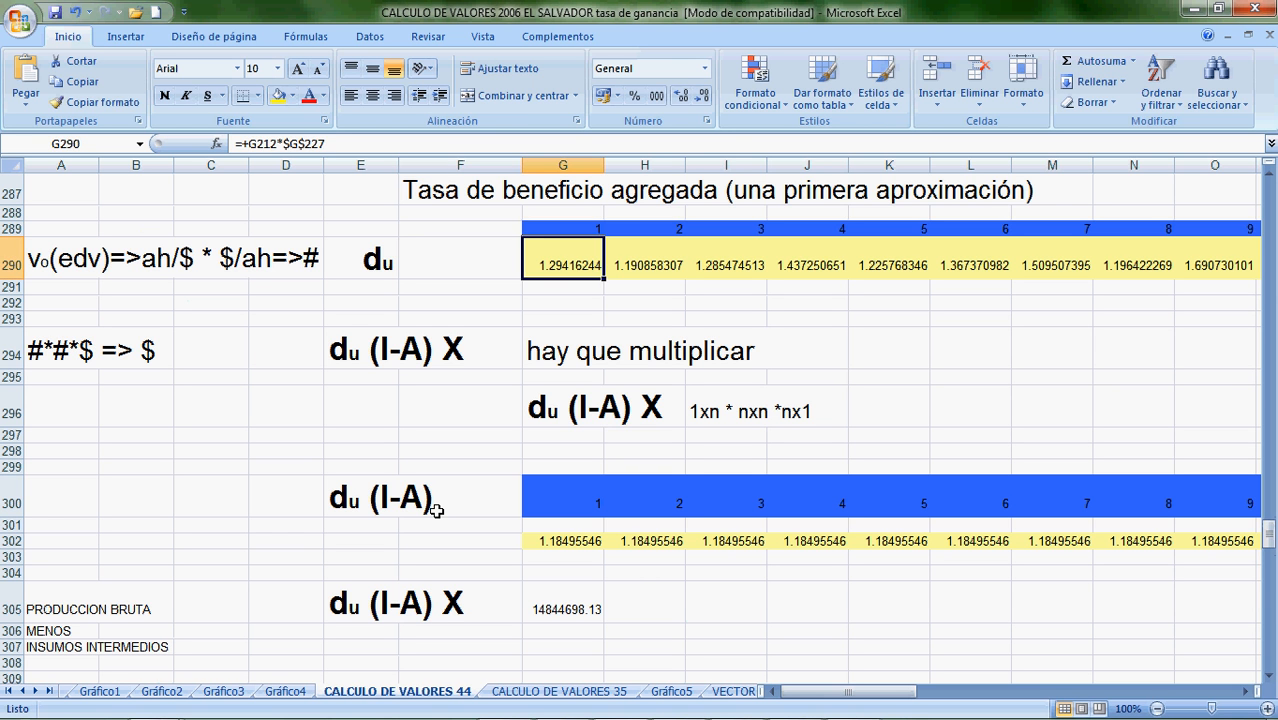
Examine the units note for du in cell A290, which multiplies v0 by edv.
{"action": "key", "text": "Left"}
{"action": "key", "text": "Left"}
{"action": "key", "text": "Left"}
{"action": "key", "text": "Left"}
{"action": "key", "text": "Left"}
{"action": "key", "text": "Left"}
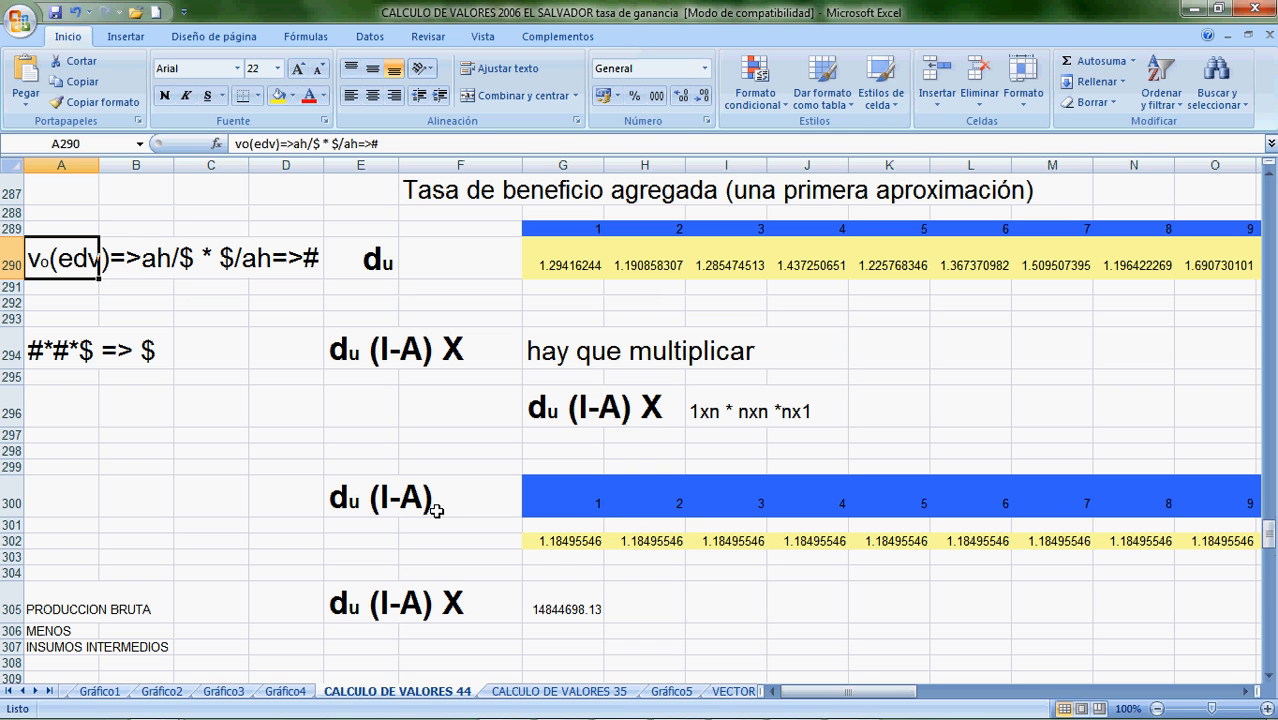
{"action": "key", "text": "Right"}
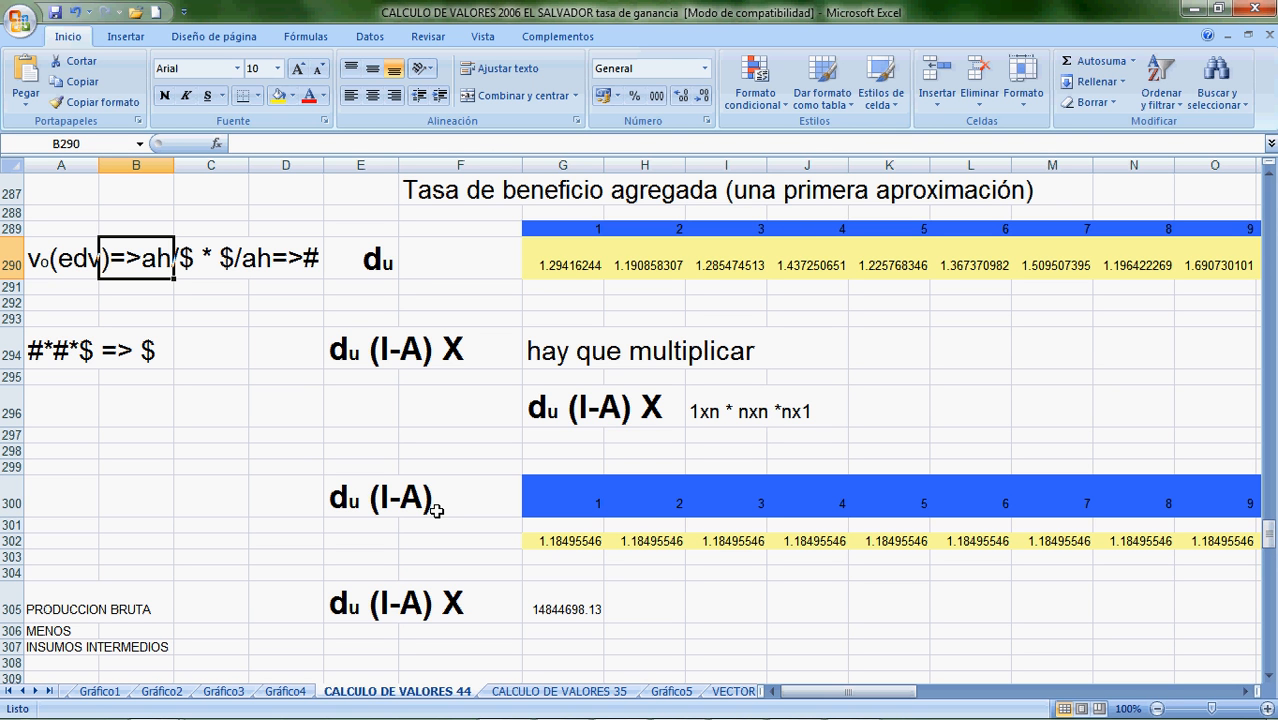
{"action": "key", "text": "Right"}
{"action": "key", "text": "Right"}
{"action": "key", "text": "Left"}
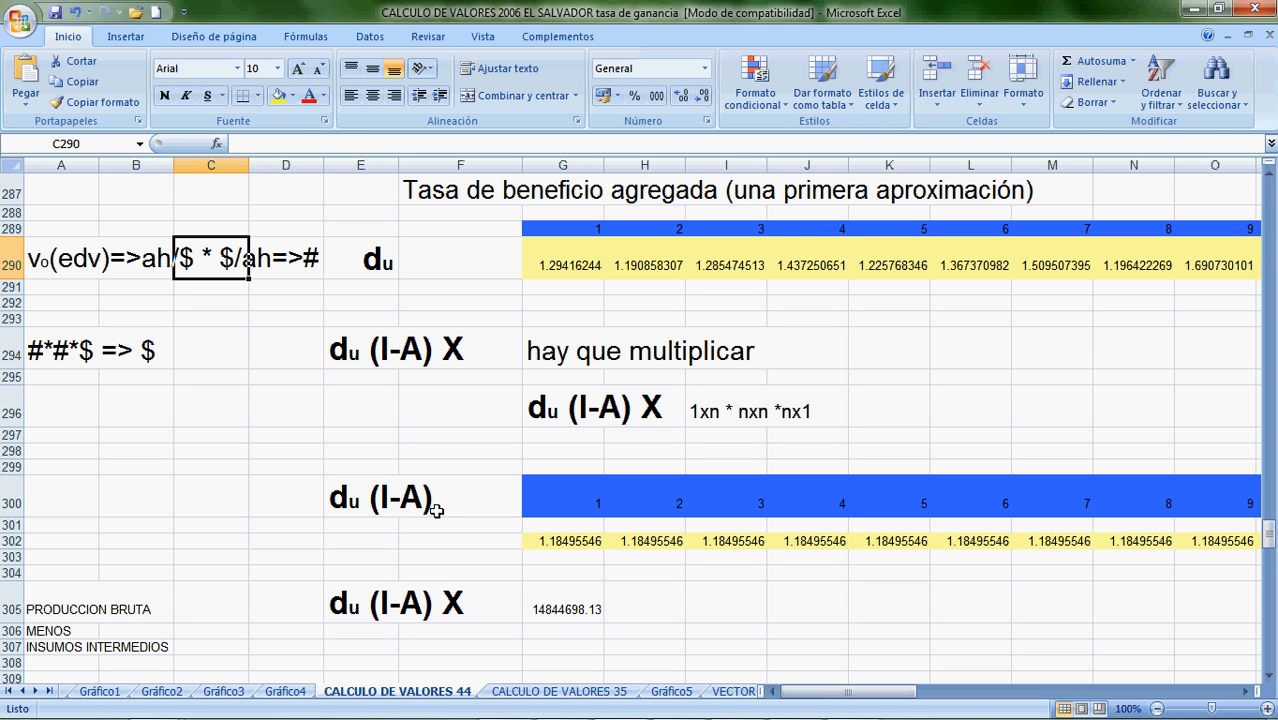
Recheck the first sector's du formula in G290 and look over the multiplication notes below it down to row 297.
{"action": "key", "text": "Right"}
{"action": "key", "text": "Right"}
{"action": "key", "text": "Right"}
{"action": "key", "text": "Right"}
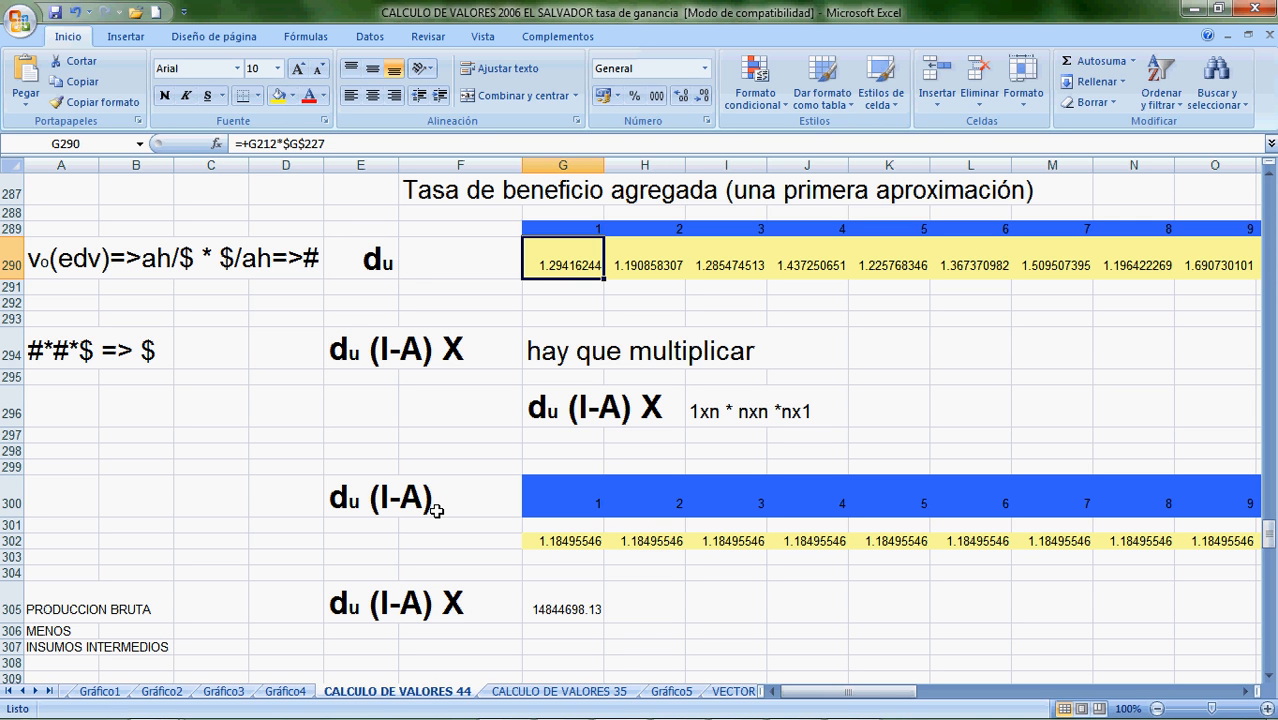
{"action": "key", "text": "Down"}
{"action": "key", "text": "Down"}
{"action": "key", "text": "Down"}
{"action": "key", "text": "Down"}
{"action": "key", "text": "Down"}
{"action": "key", "text": "Down"}
{"action": "key", "text": "Down"}
{"action": "key", "text": "Down"}
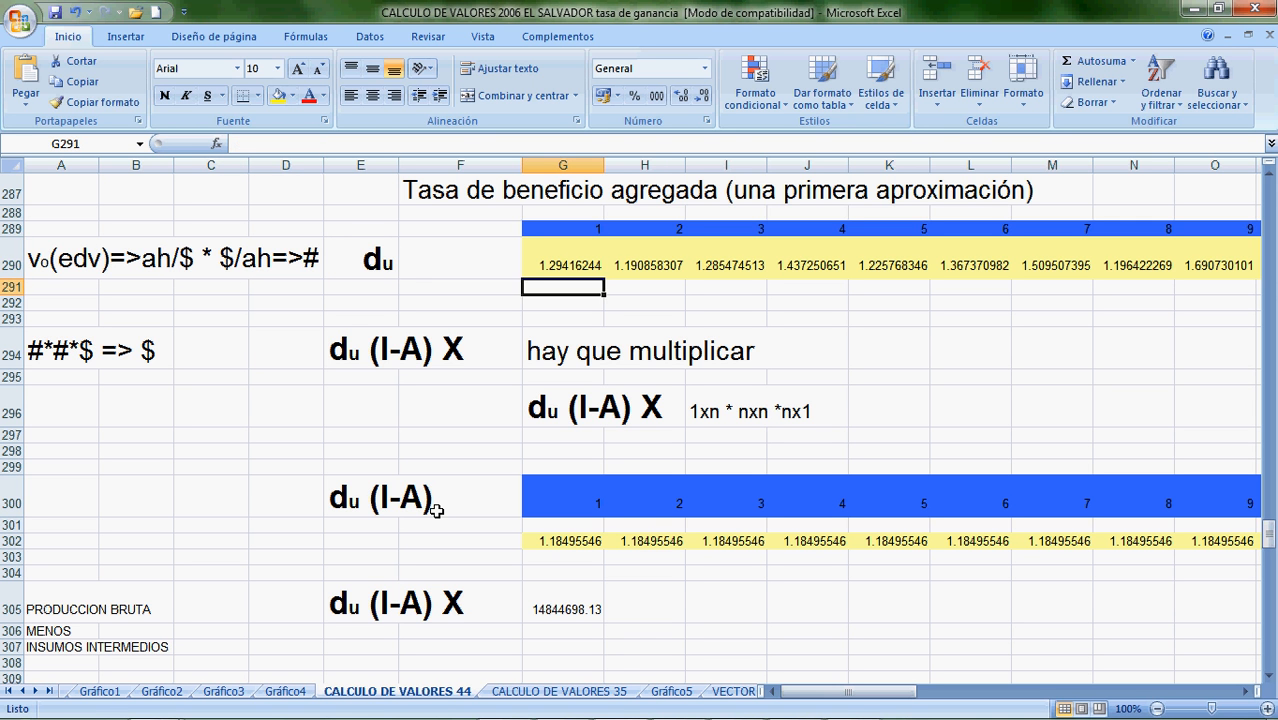
{"action": "key", "text": "Up"}
{"action": "key", "text": "Up"}
{"action": "key", "text": "Up"}
{"action": "key", "text": "Up"}
{"action": "key", "text": "Up"}
{"action": "key", "text": "Up"}
{"action": "key", "text": "Up"}
{"action": "key", "text": "Up"}
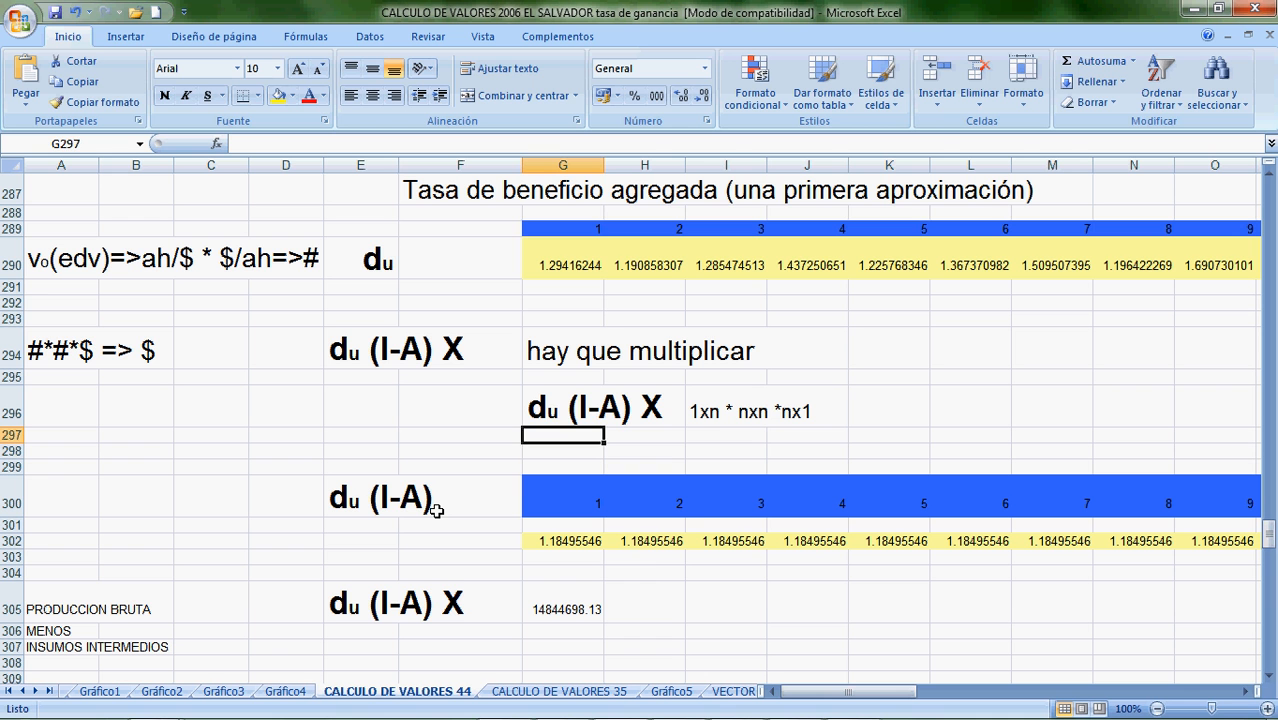
Compare the du label in cell E290 with the du (I-A) X expression in cell E294.
{"action": "key", "text": "Left"}
{"action": "key", "text": "Left"}
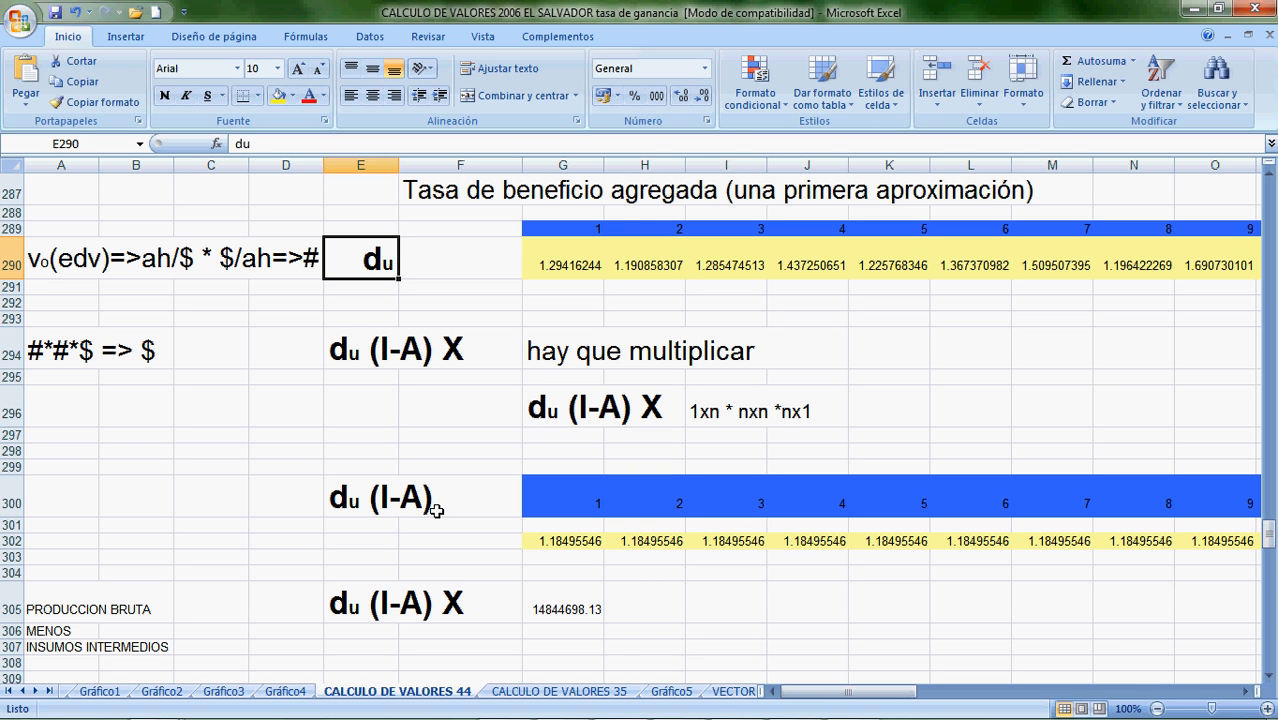
{"action": "key", "text": "Right"}
{"action": "key", "text": "Left"}
{"action": "key", "text": "Down"}
{"action": "key", "text": "Down"}
{"action": "key", "text": "Down"}
{"action": "key", "text": "Down"}
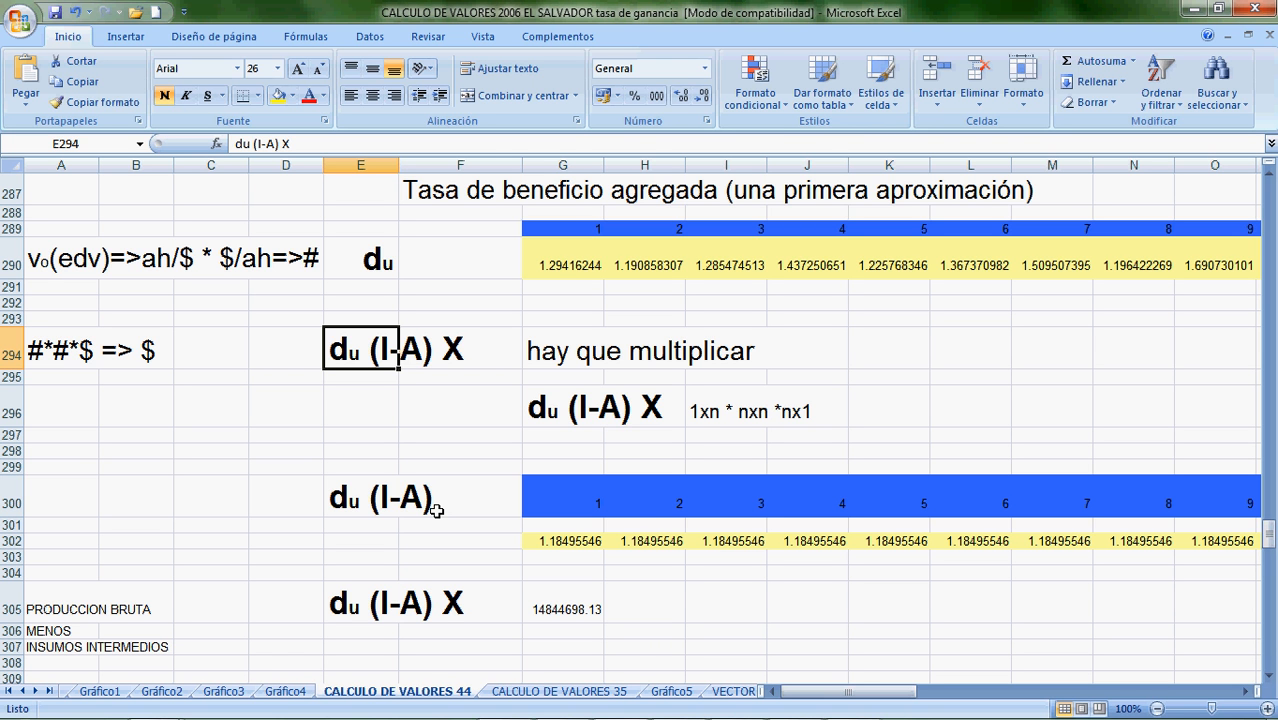
{"action": "key", "text": "Up"}
{"action": "key", "text": "Up"}
{"action": "key", "text": "Up"}
{"action": "key", "text": "Up"}
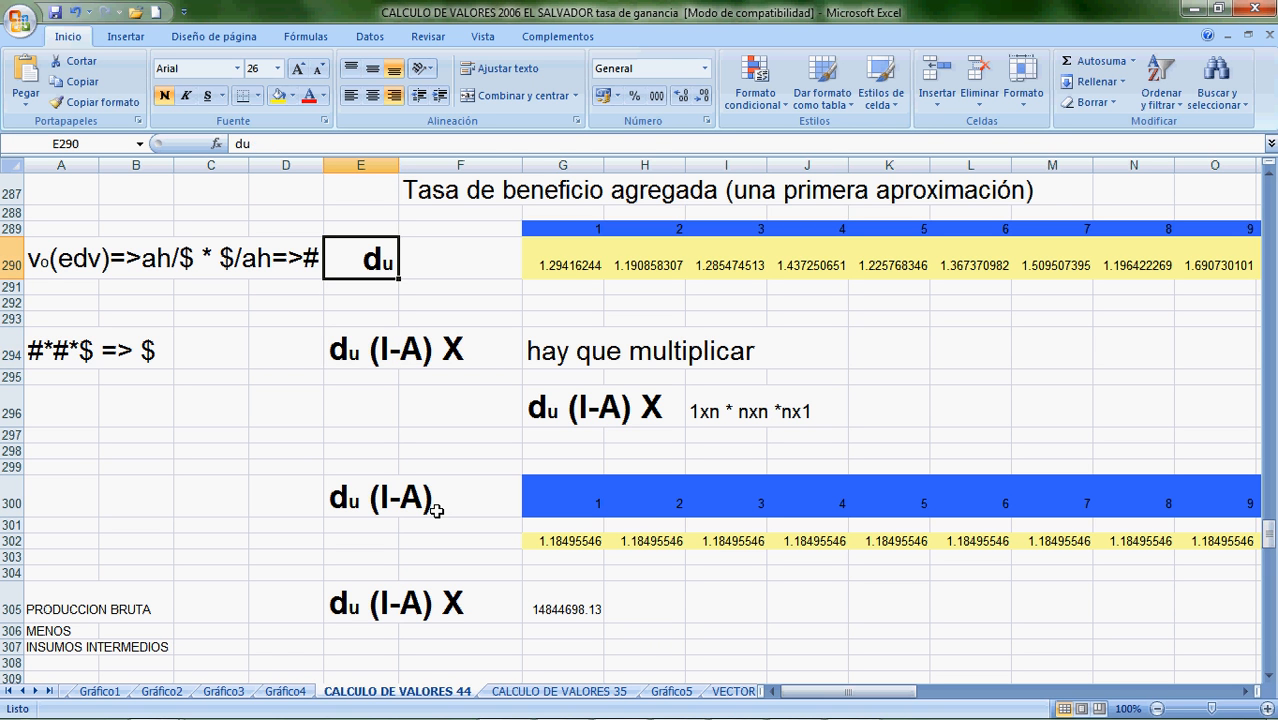
Examine the du (I-A) X product in cell G296 and its matrix dimensions 1xn * nxn * nx1.
{"action": "key", "text": "Right"}
{"action": "key", "text": "Right"}
{"action": "key", "text": "Down"}
{"action": "key", "text": "Down"}
{"action": "key", "text": "Down"}
{"action": "key", "text": "Down"}
{"action": "key", "text": "Down"}
{"action": "key", "text": "Down"}
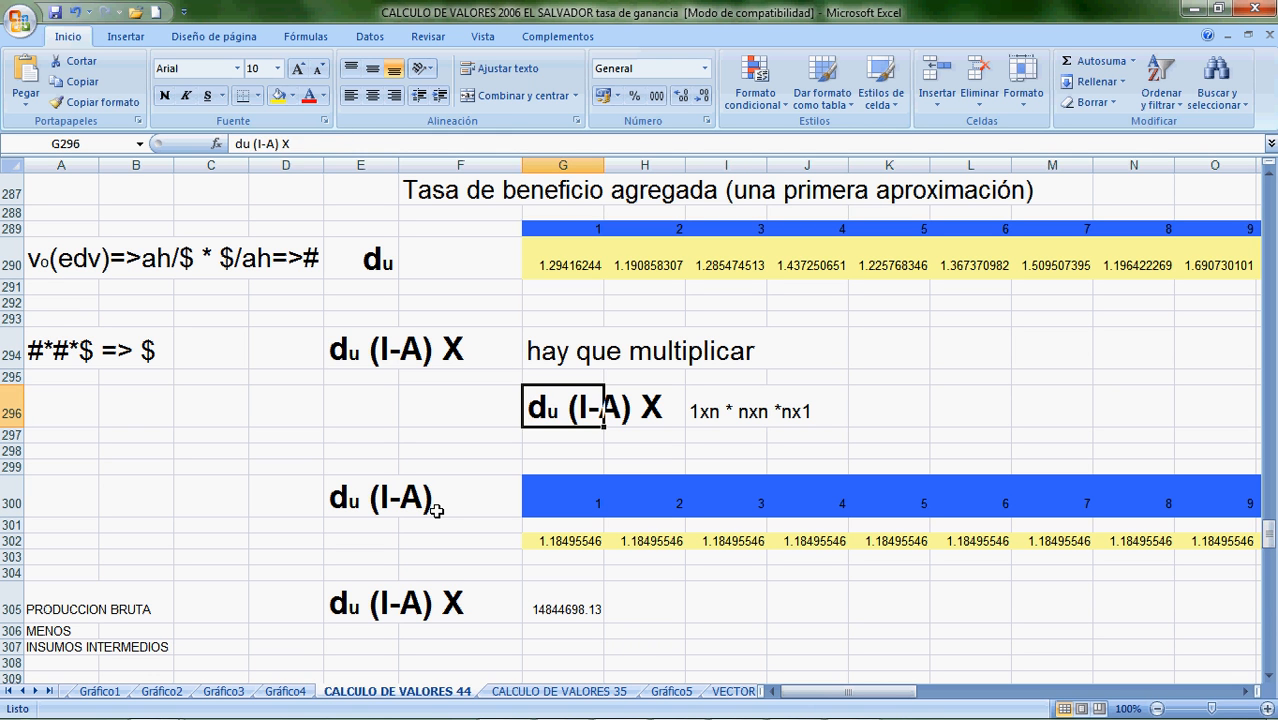
Review the du (I-A) X expression in row 294 again and go back up toward the du label.
{"action": "key", "text": "Up"}
{"action": "key", "text": "Up"}
{"action": "key", "text": "Left"}
{"action": "key", "text": "Left"}
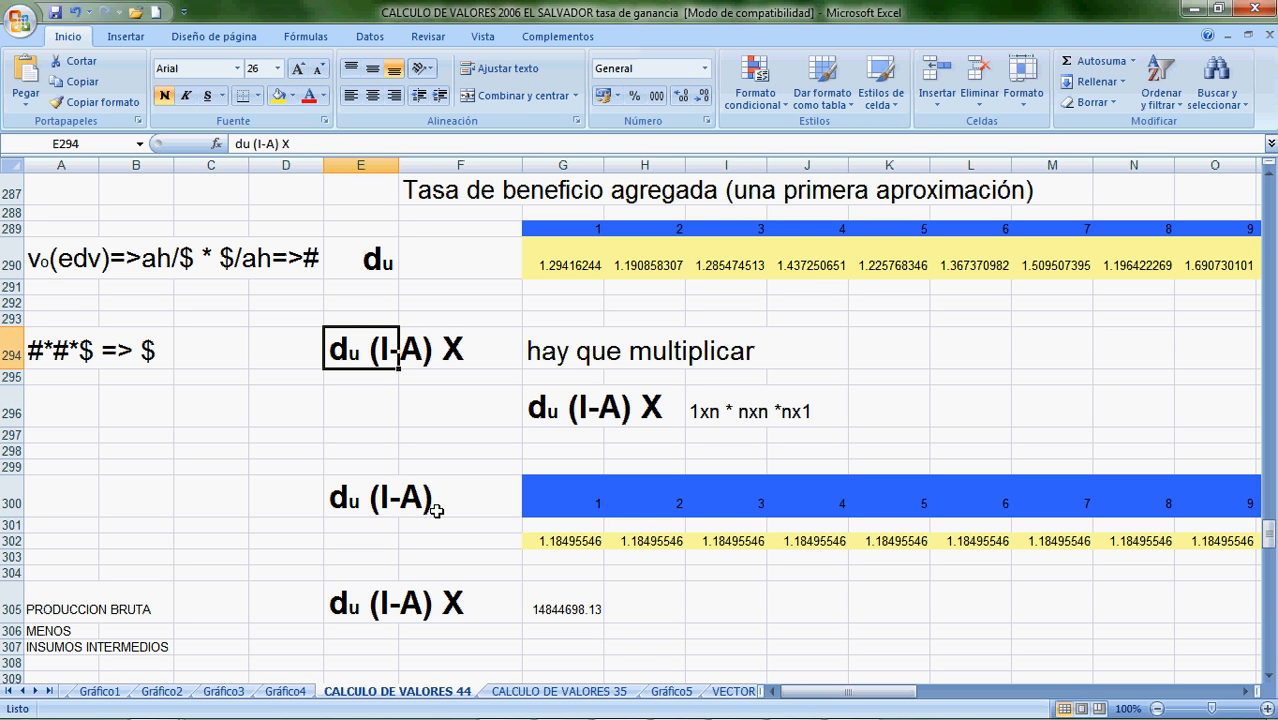
{"action": "key", "text": "Right"}
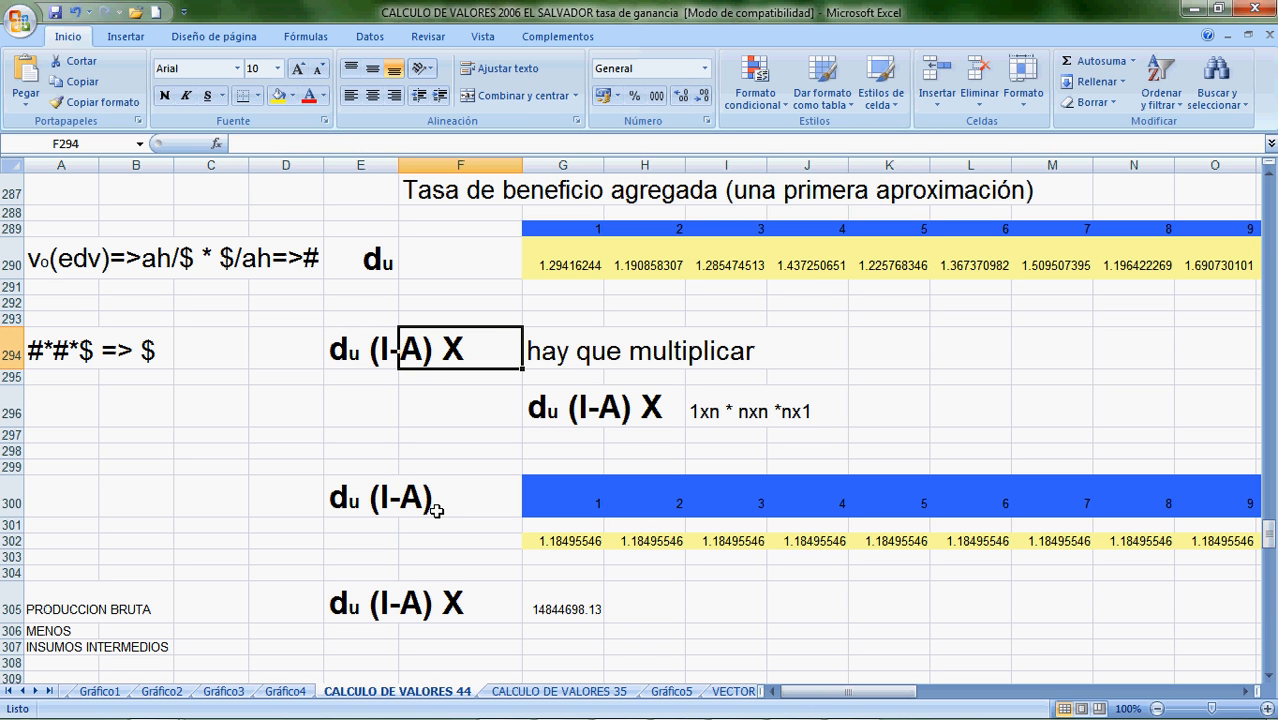
{"action": "key", "text": "Left"}
{"action": "key", "text": "Up"}
{"action": "key", "text": "Up"}
{"action": "key", "text": "Up"}
{"action": "key", "text": "Up"}
{"action": "key", "text": "Up"}
{"action": "key", "text": "Up"}
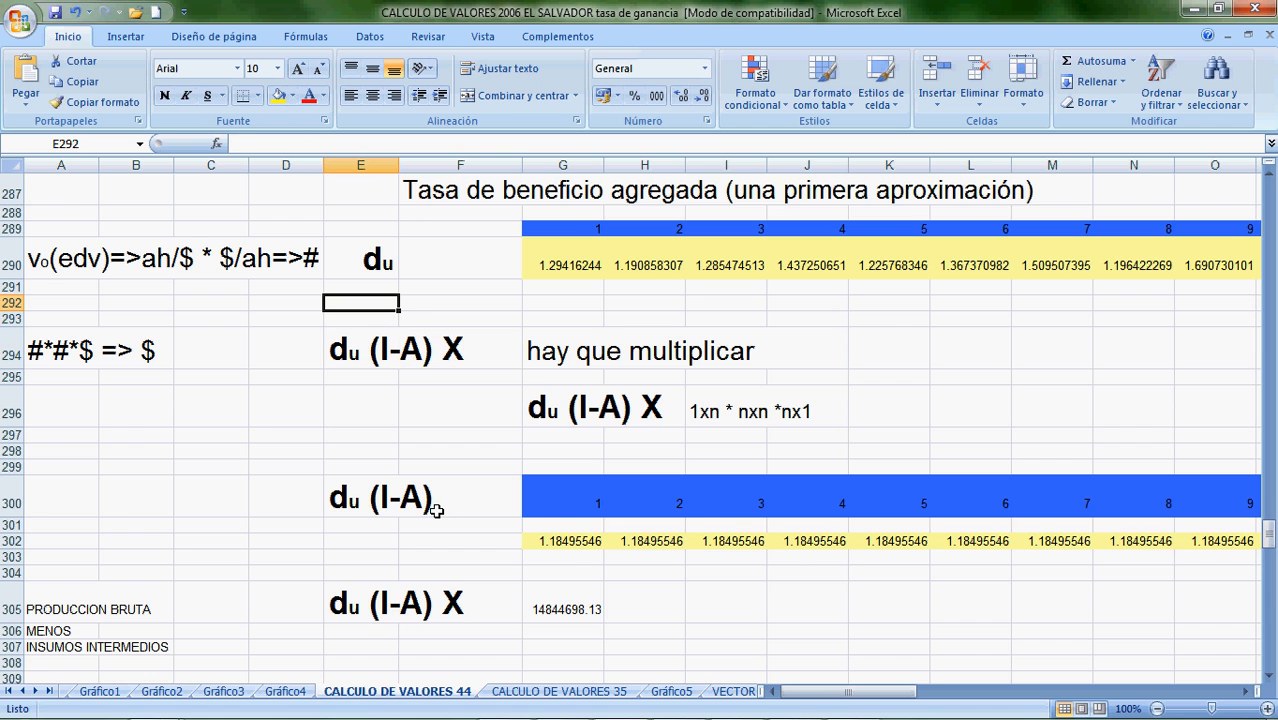
Go back up to the table headed d, m, ln d and ln m and check the ln d header in C240.
{"action": "key", "text": "Up"}
{"action": "key", "text": "Up"}
{"action": "key", "text": "Up"}
{"action": "key", "text": "Up"}
{"action": "key", "text": "Up"}
{"action": "key", "text": "Up"}
{"action": "key", "text": "Up"}
{"action": "key", "text": "Up"}
{"action": "key", "text": "Up"}
{"action": "key", "text": "Up"}
{"action": "key", "text": "Up"}
{"action": "key", "text": "Up"}
{"action": "key", "text": "Up"}
{"action": "key", "text": "Up"}
{"action": "key", "text": "Up"}
{"action": "key", "text": "Up"}
{"action": "key", "text": "Up"}
{"action": "key", "text": "Up"}
{"action": "key", "text": "Up"}
{"action": "key", "text": "Up"}
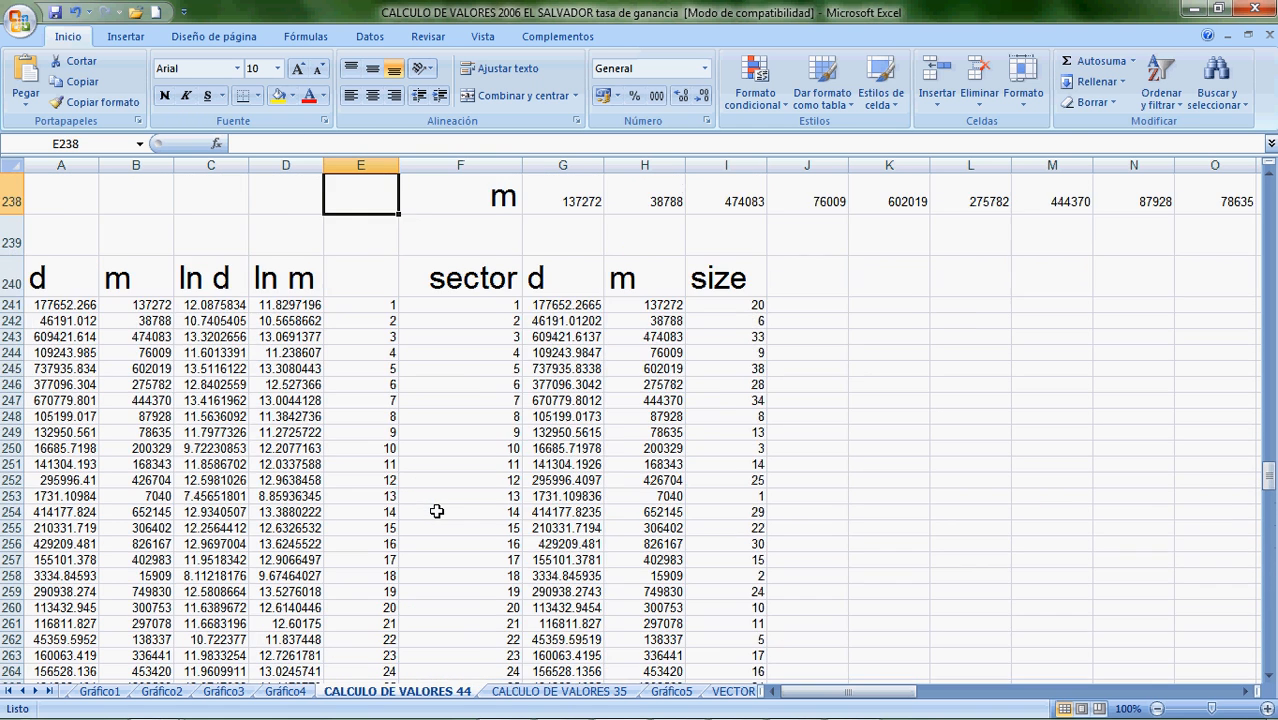
{"action": "key", "text": "Down"}
{"action": "key", "text": "Down"}
{"action": "key", "text": "Down"}
{"action": "key", "text": "Down"}
{"action": "key", "text": "Down"}
{"action": "key", "text": "Down"}
{"action": "key", "text": "Left"}
{"action": "key", "text": "Left"}
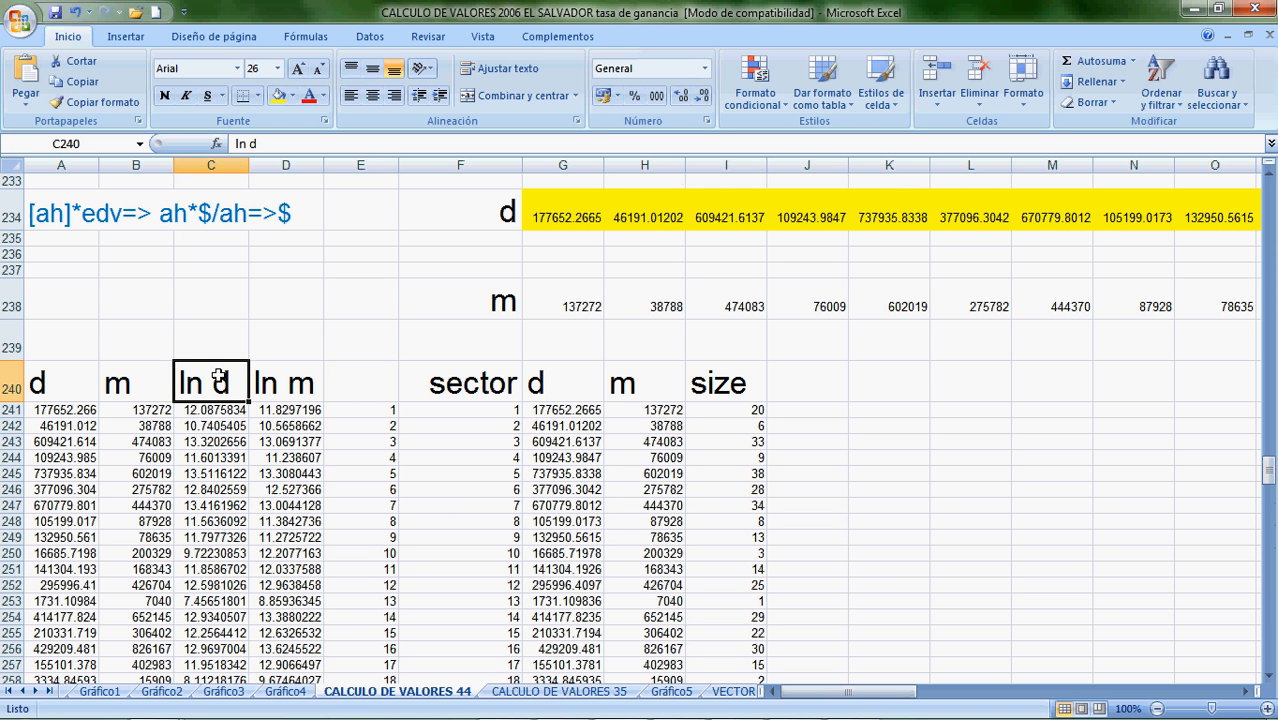
Compare the ln d and ln m columns, C and D, from row 240 down.
{"action": "left_click_drag", "start_coordinate": [218, 381], "coordinate": [302, 488]}
{"action": "left_click", "coordinate": [226, 336]}
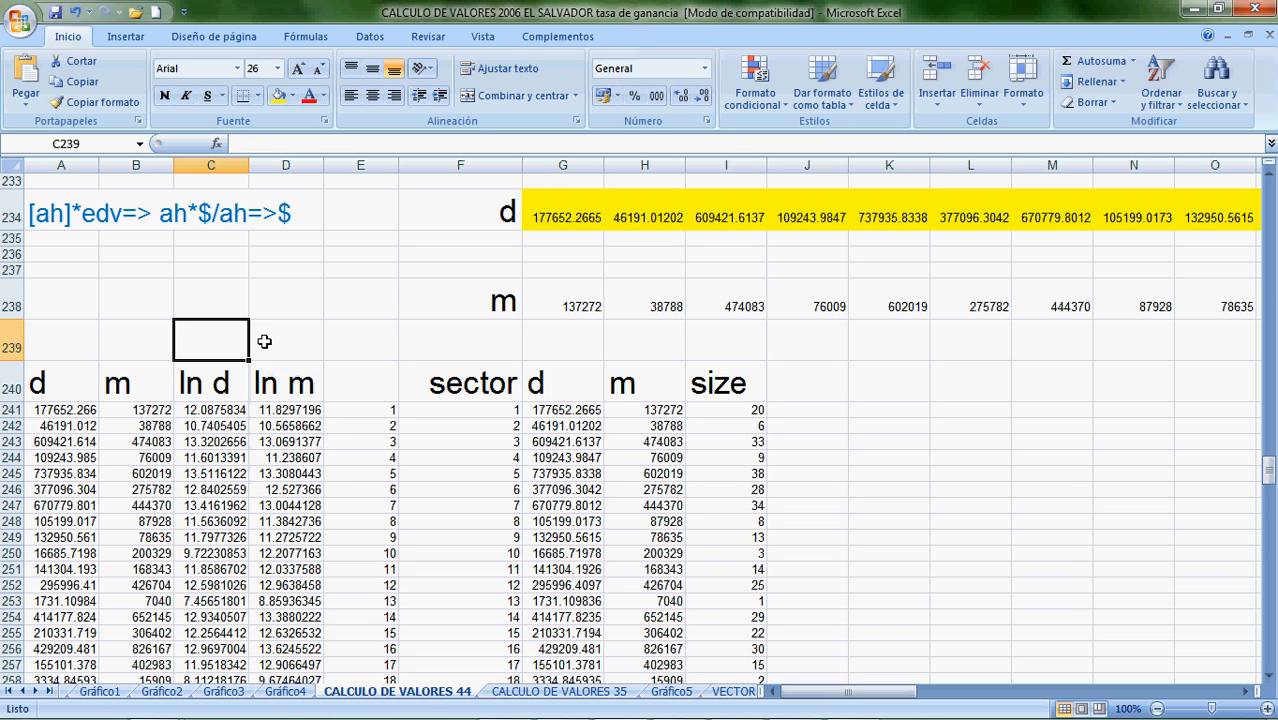
{"action": "left_click", "coordinate": [264, 338]}
{"action": "left_click", "coordinate": [212, 342]}
{"action": "left_click", "coordinate": [294, 340]}
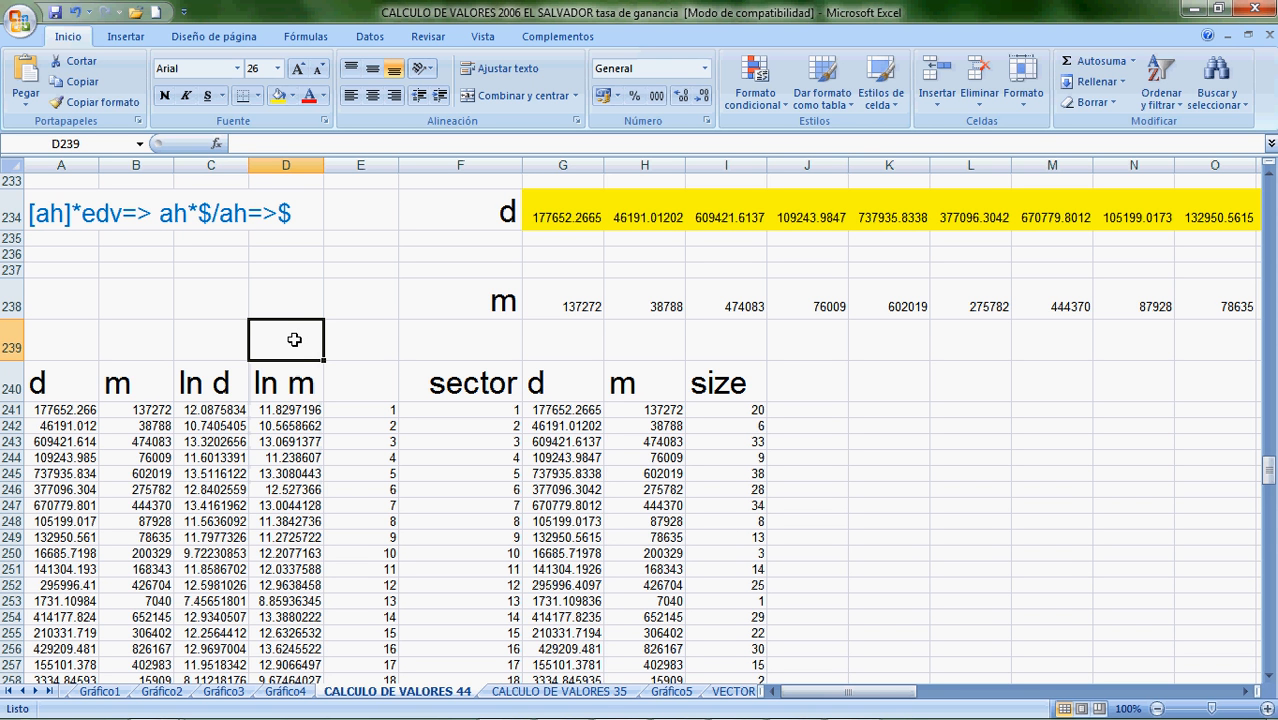
{"action": "left_click", "coordinate": [231, 342]}
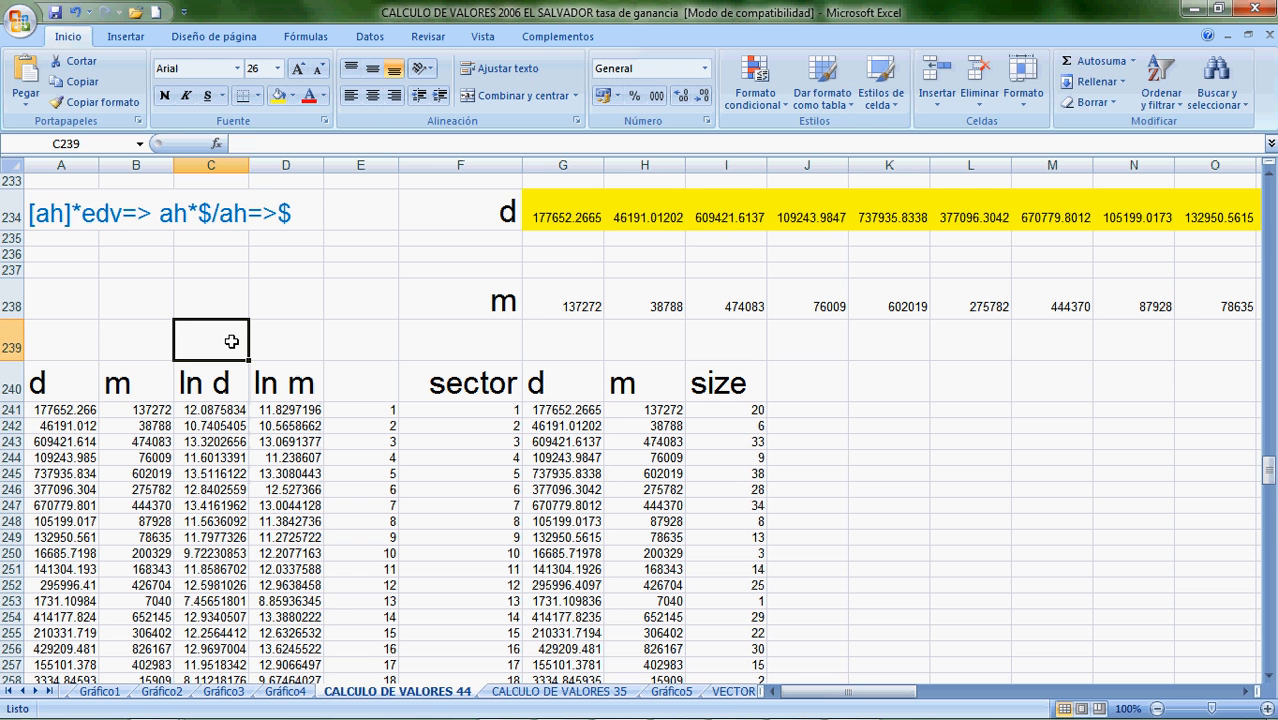
Clear the ln d header in C240 and insert a new chart sheet from the range C240:D284.
{"action": "left_click", "coordinate": [231, 374]}
{"action": "key", "text": "Delete"}
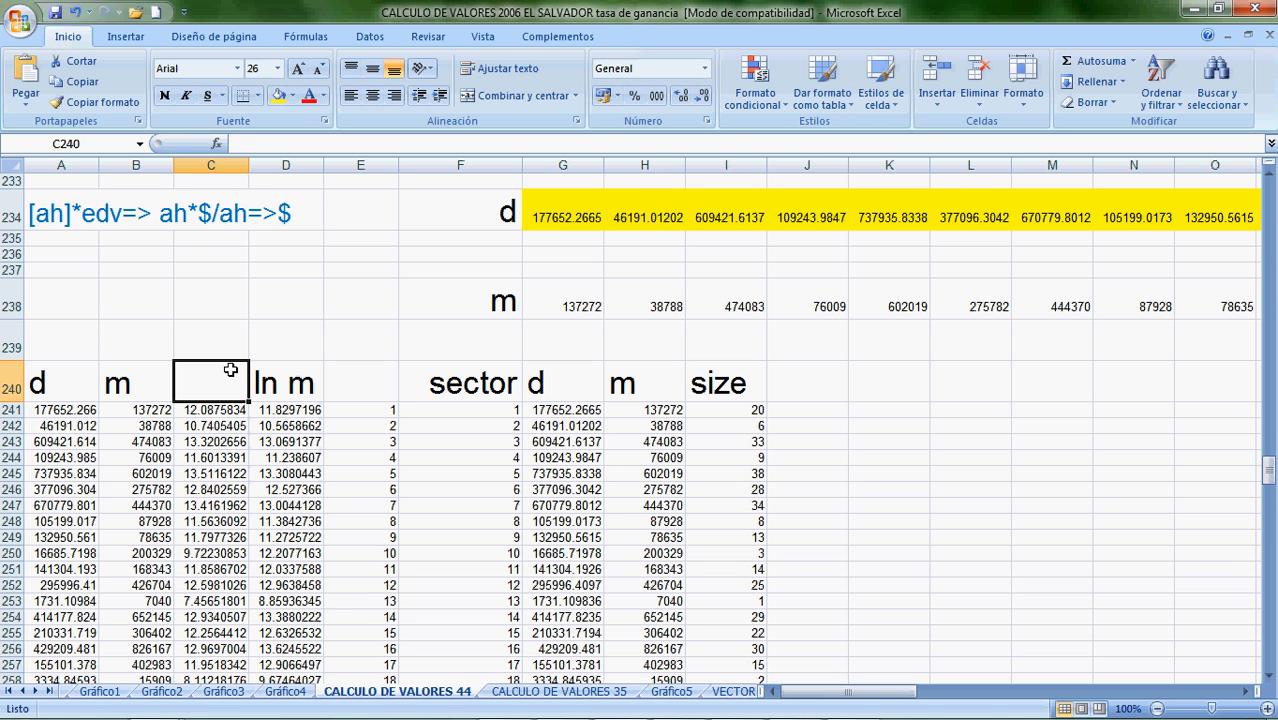
{"action": "left_click_drag", "start_coordinate": [231, 375], "coordinate": [307, 600]}
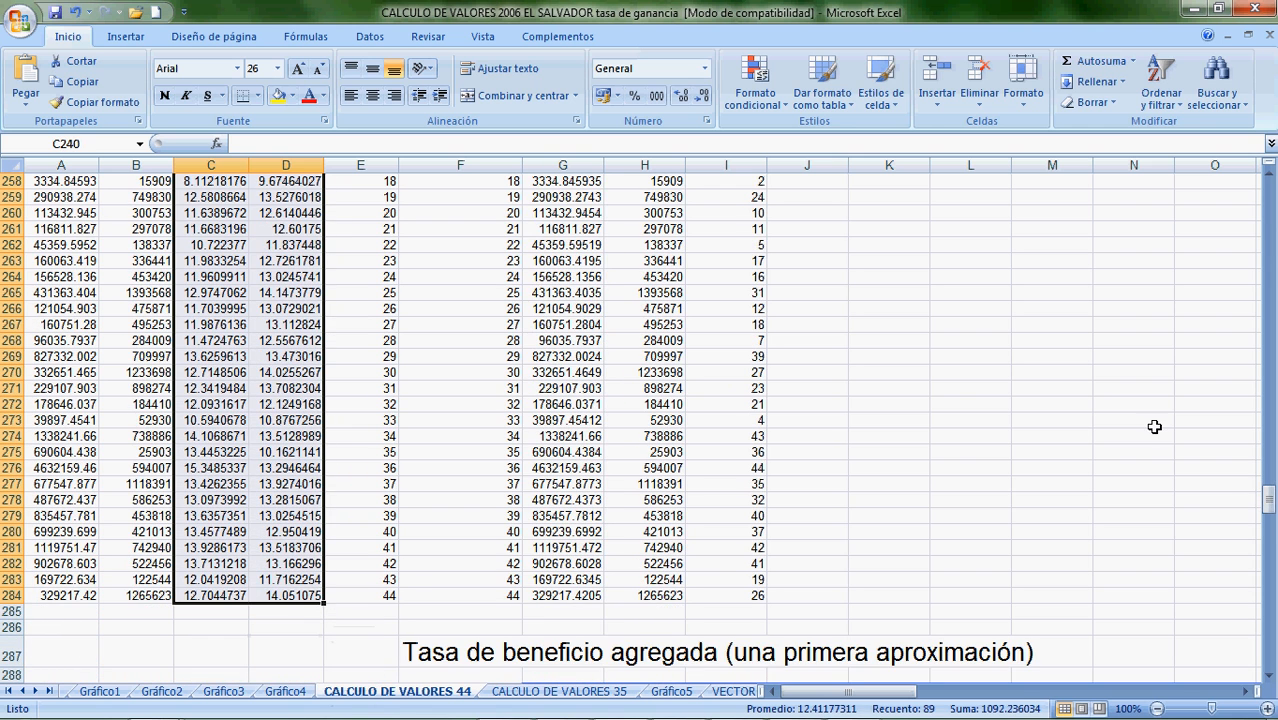
{"action": "left_click_drag", "start_coordinate": [1268, 500], "coordinate": [1268, 478]}
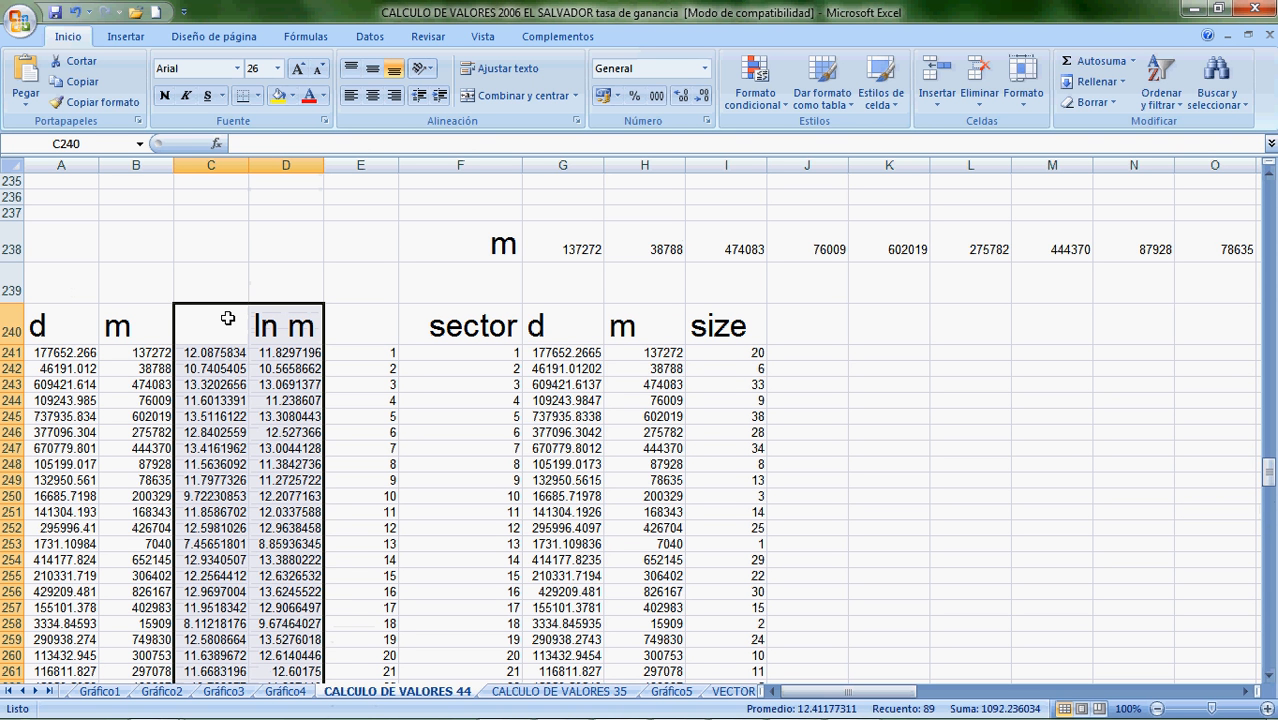
{"action": "right_click", "coordinate": [381, 697]}
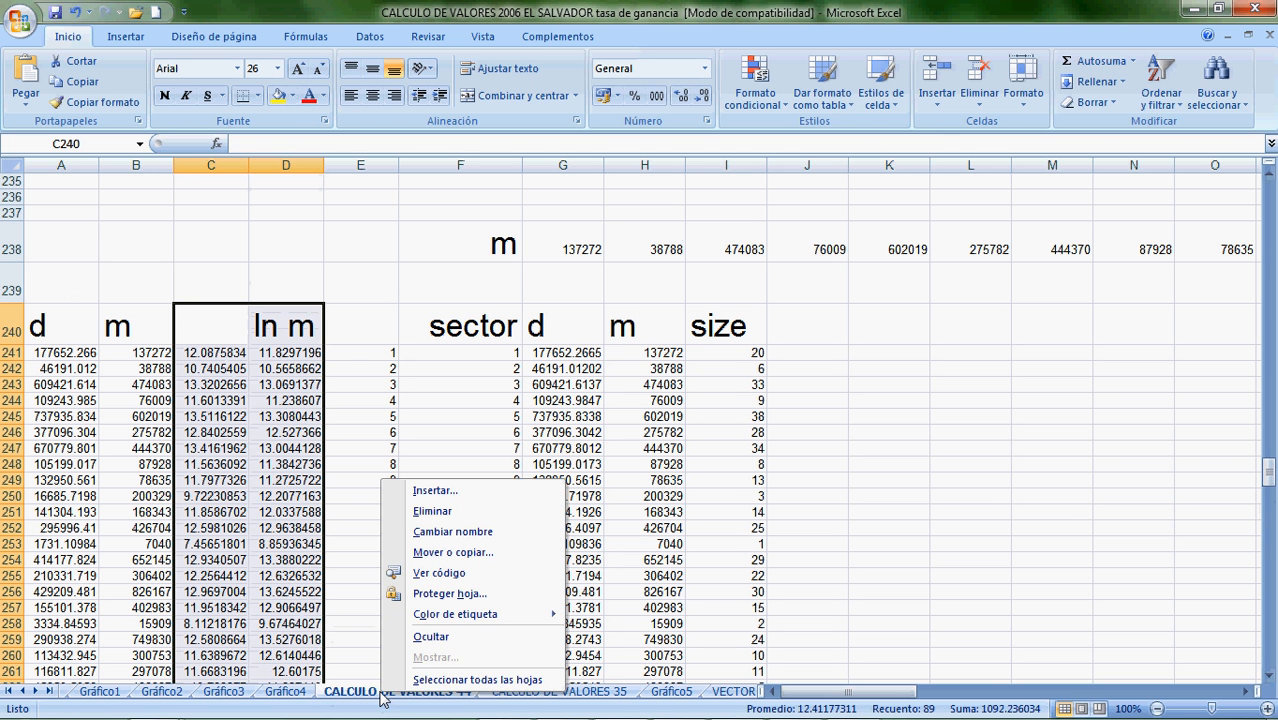
{"action": "left_click", "coordinate": [432, 492]}
{"action": "left_click", "coordinate": [301, 428]}
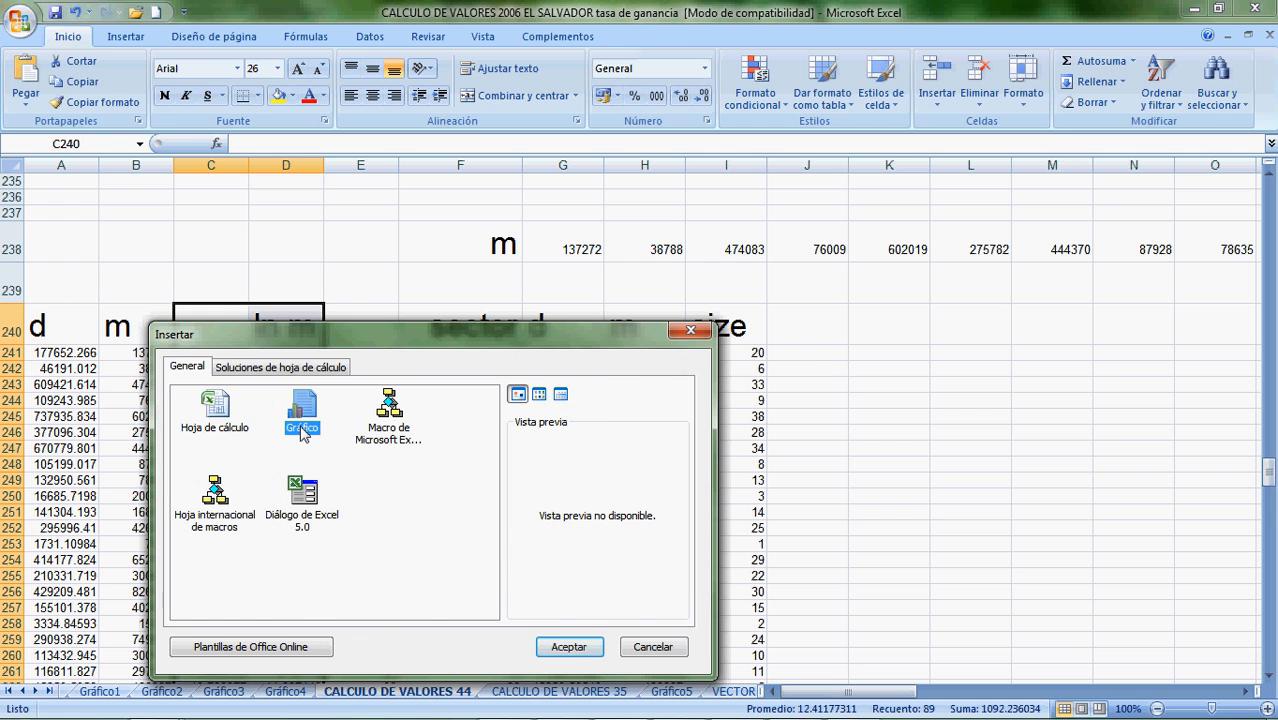
{"action": "left_click", "coordinate": [568, 647]}
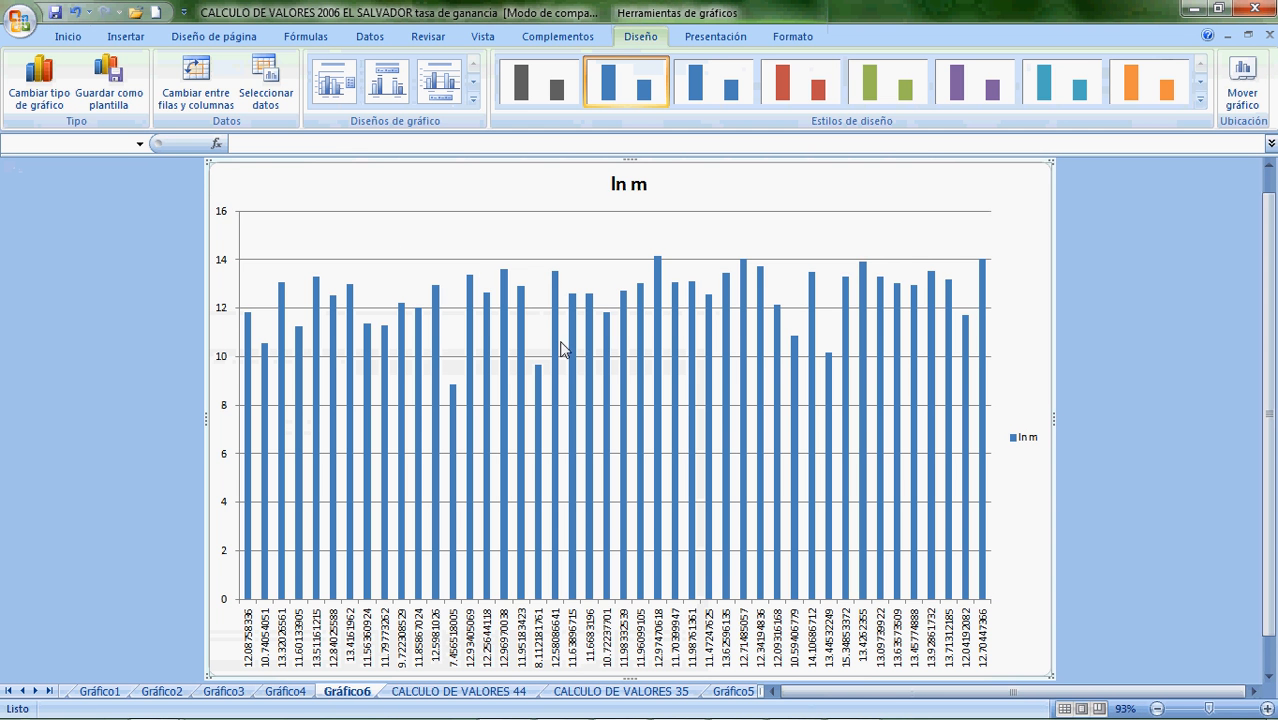
Change the new ln m column chart to an X Y scatter chart with markers only.
{"action": "right_click", "coordinate": [422, 249]}
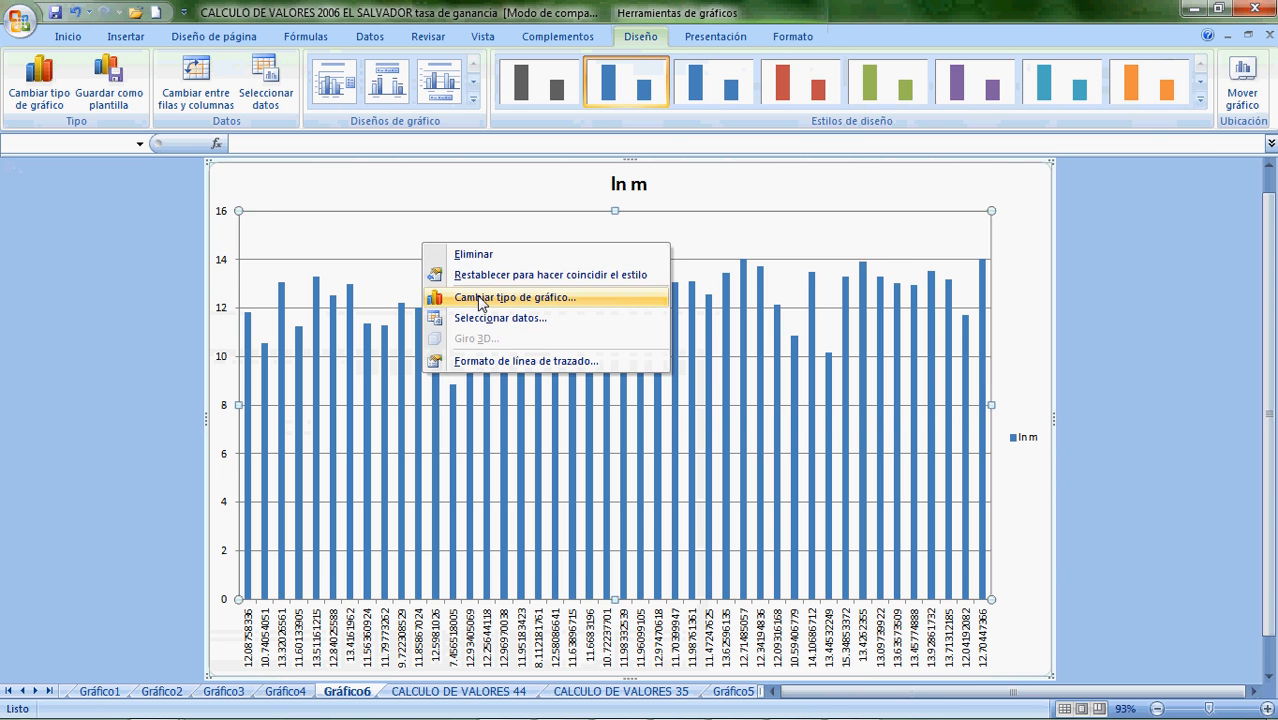
{"action": "left_click", "coordinate": [478, 299]}
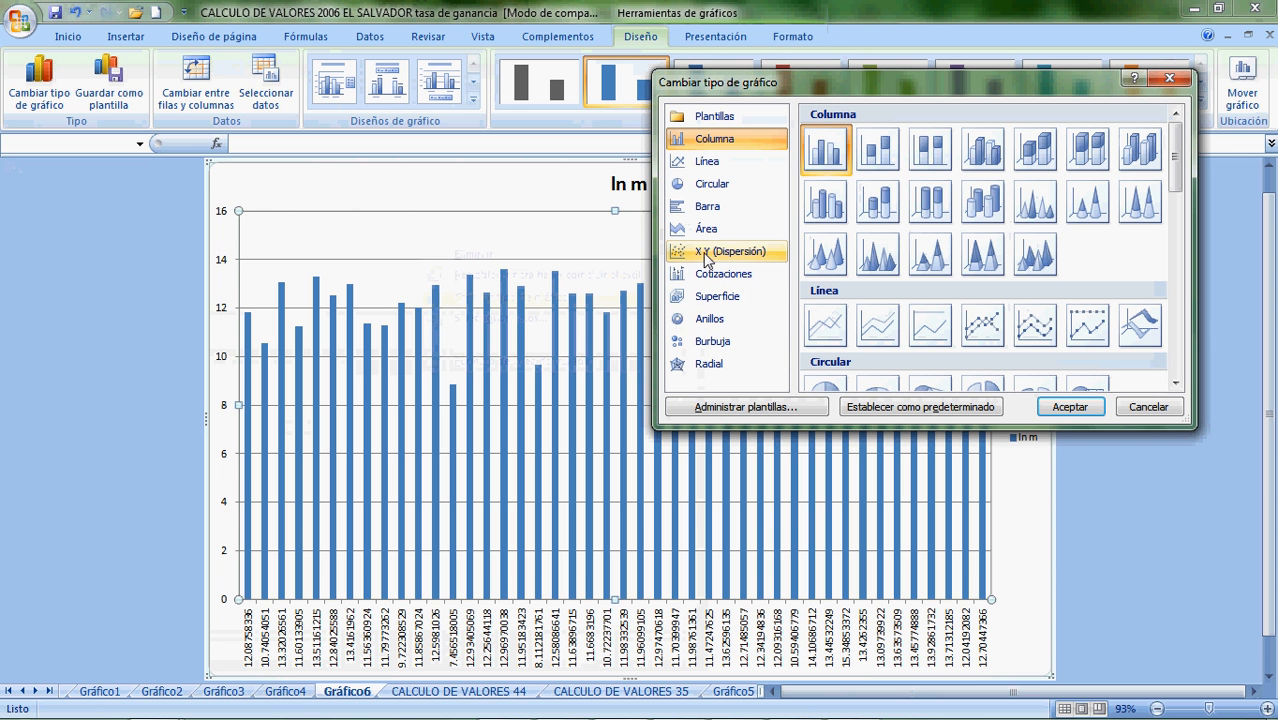
{"action": "left_click", "coordinate": [707, 253]}
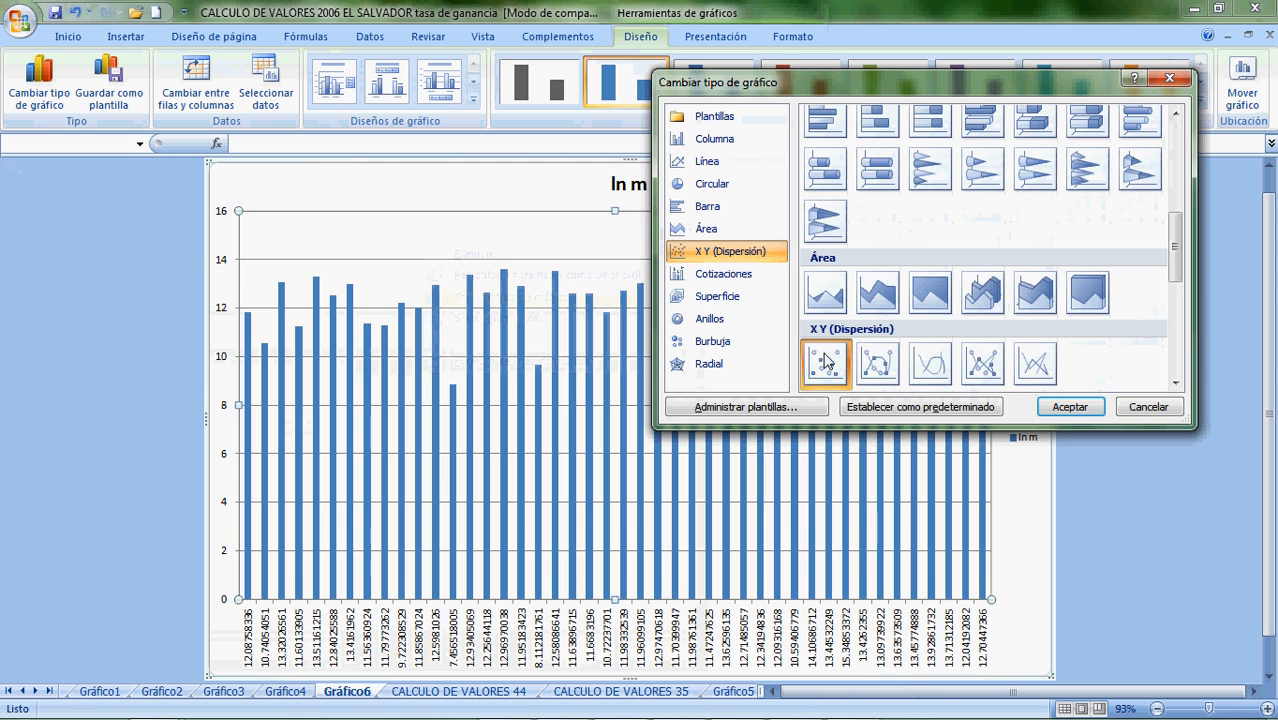
{"action": "left_click", "coordinate": [1055, 411]}
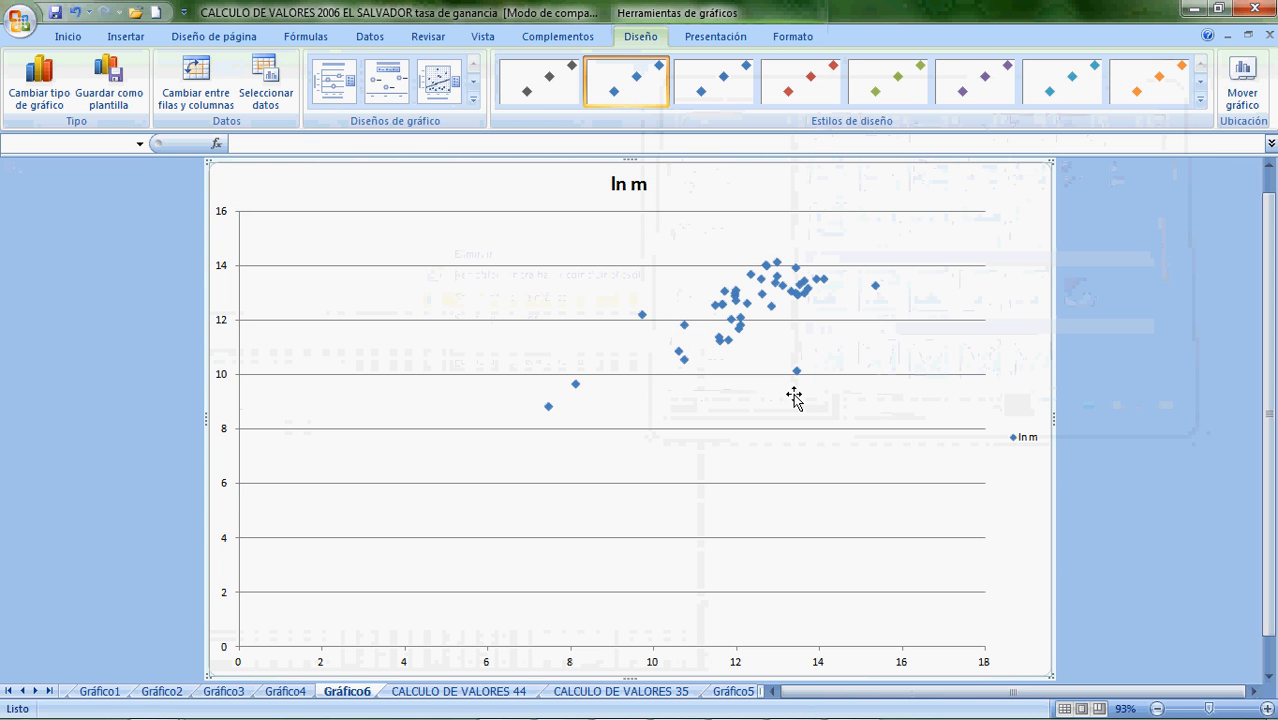
{"action": "left_click", "coordinate": [720, 452]}
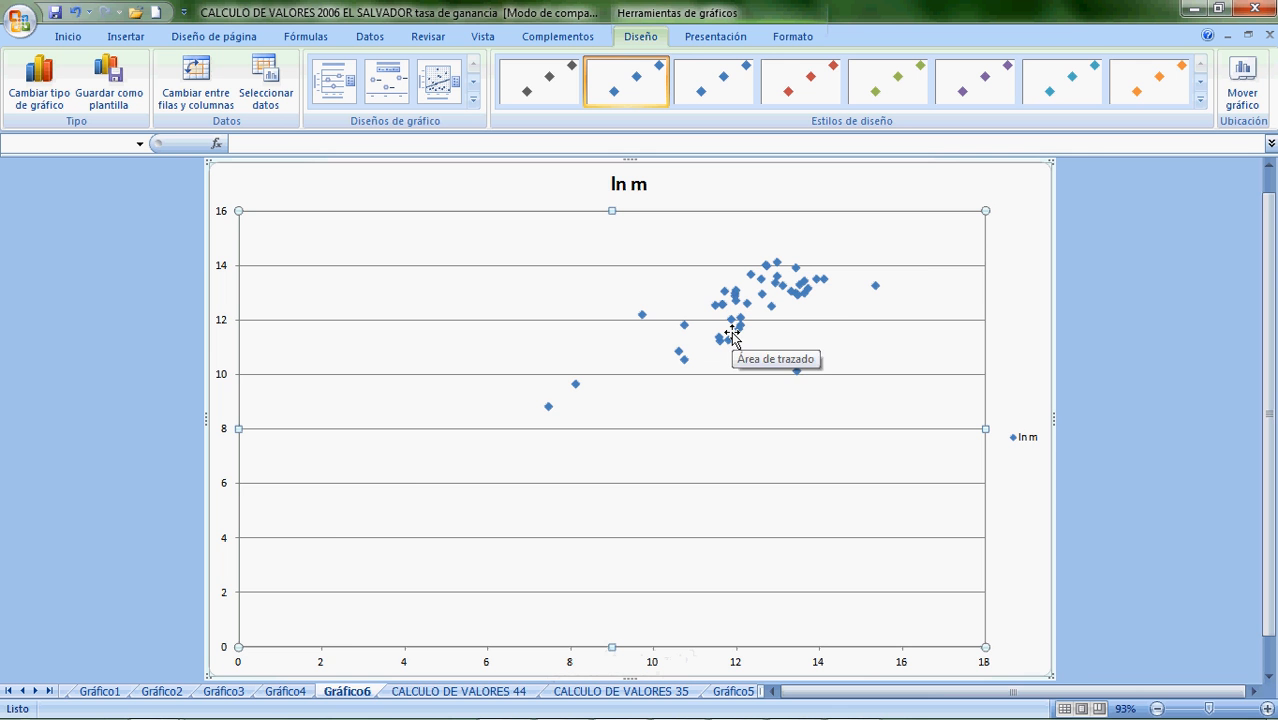
Delete the existing trendline from the ln m scatter chart on the Gráfico2 sheet.
{"action": "left_click", "coordinate": [166, 693]}
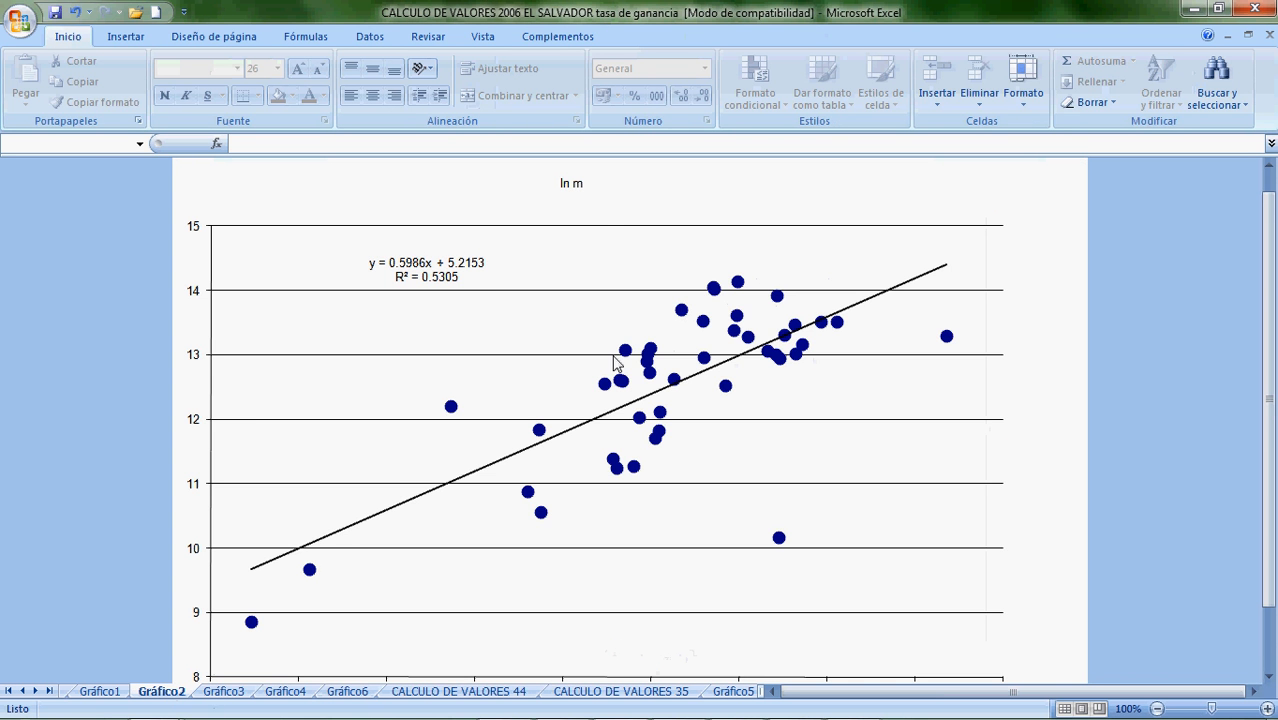
{"action": "left_click", "coordinate": [832, 470]}
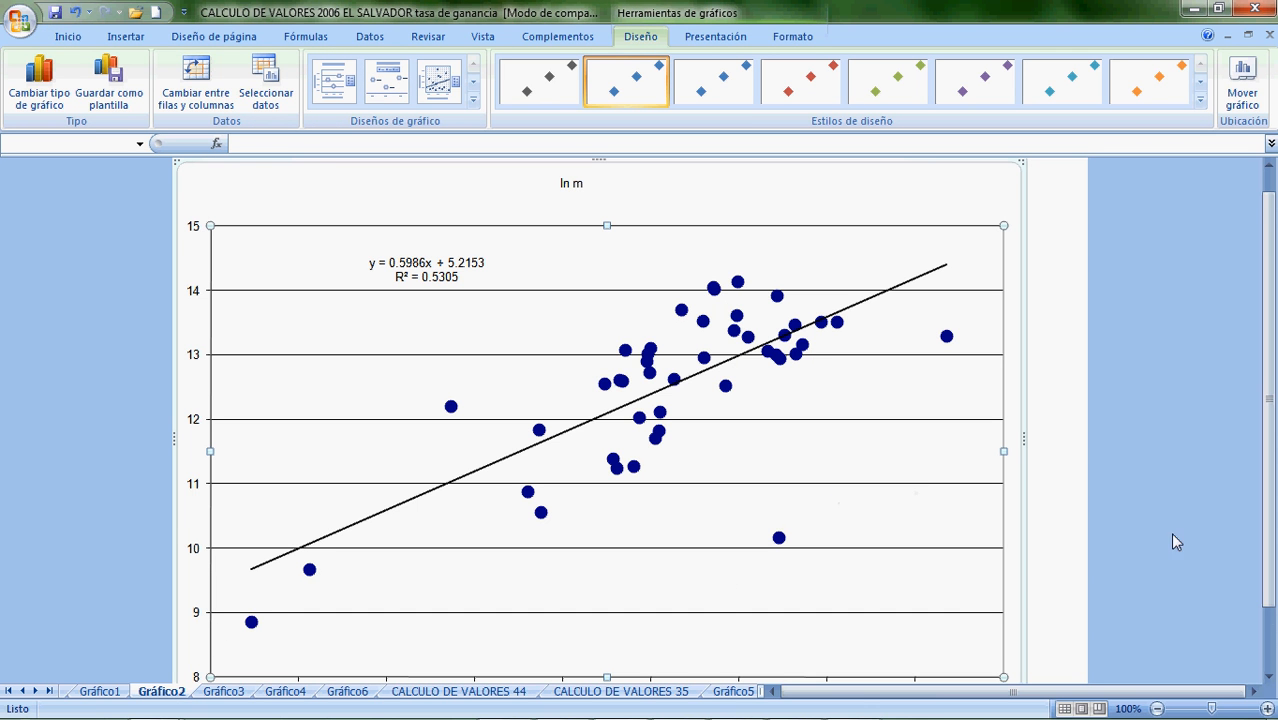
{"action": "scroll", "coordinate": [634, 628], "scroll_direction": "down", "scroll_amount": 1}
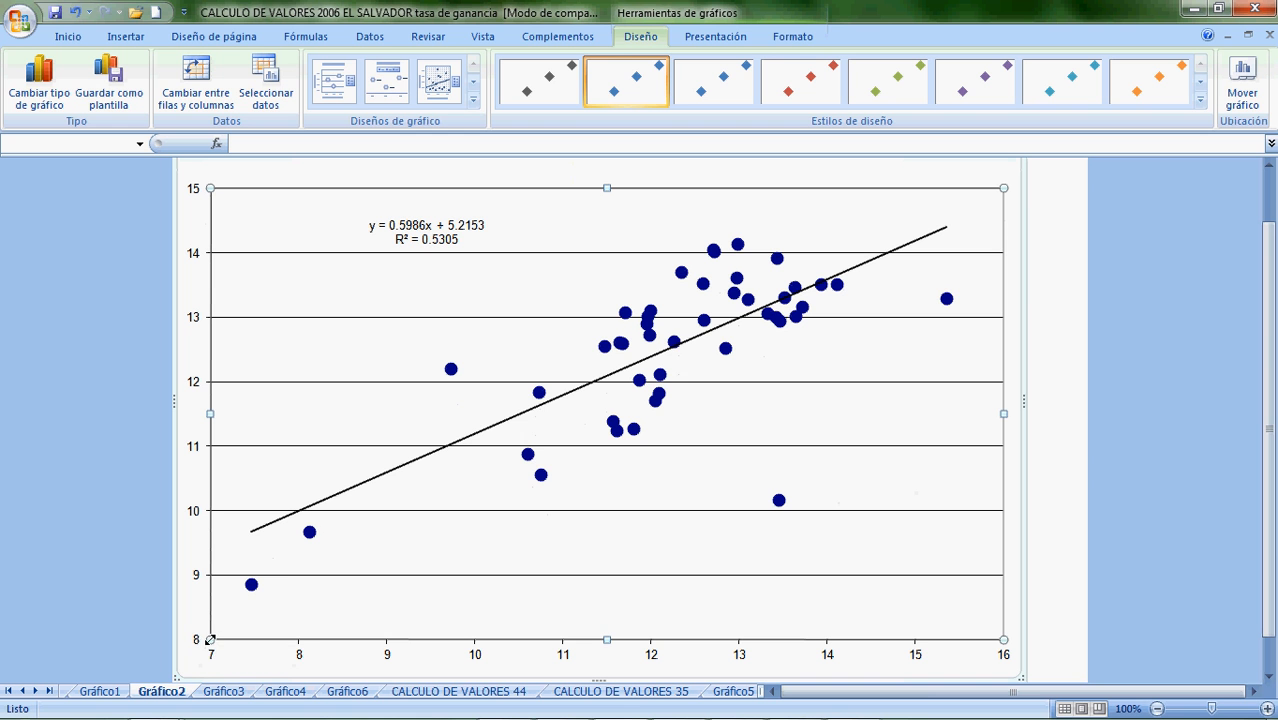
{"action": "left_click", "coordinate": [631, 373]}
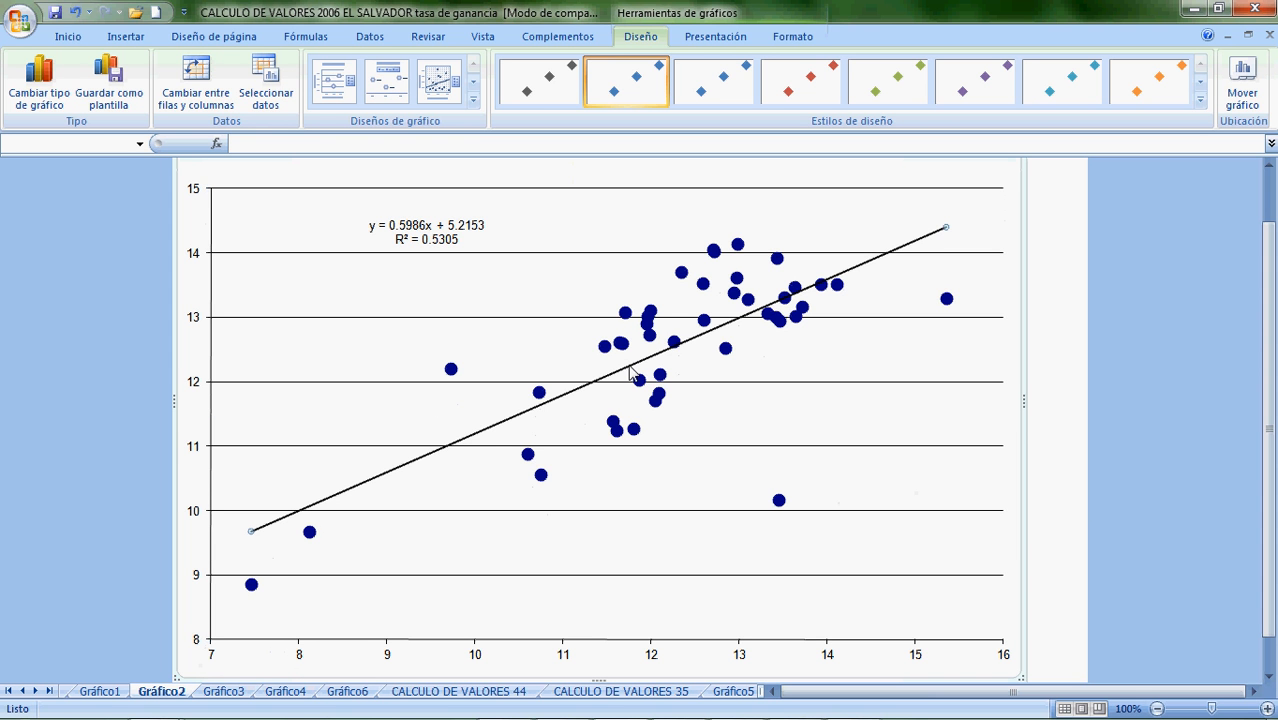
{"action": "key", "text": "Delete"}
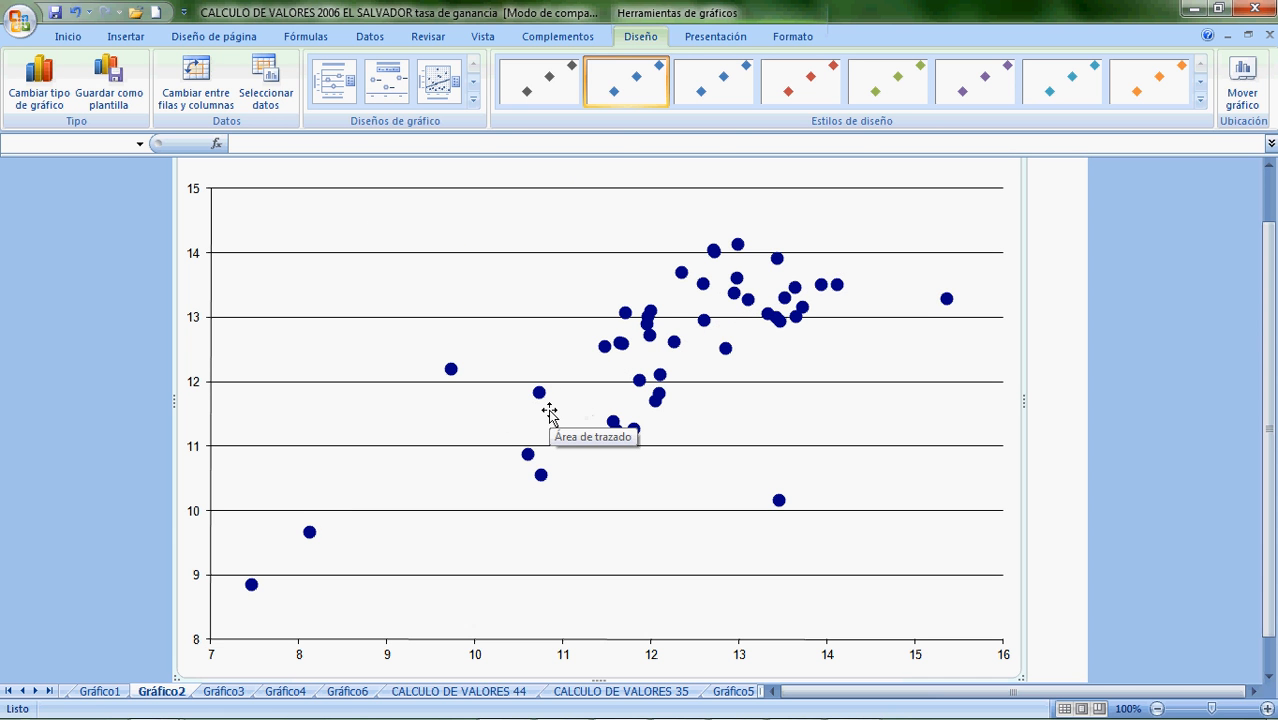
Add a linear trendline to the ln m data series, displaying its equation and R-squared value on the chart.
{"action": "left_click", "coordinate": [543, 398]}
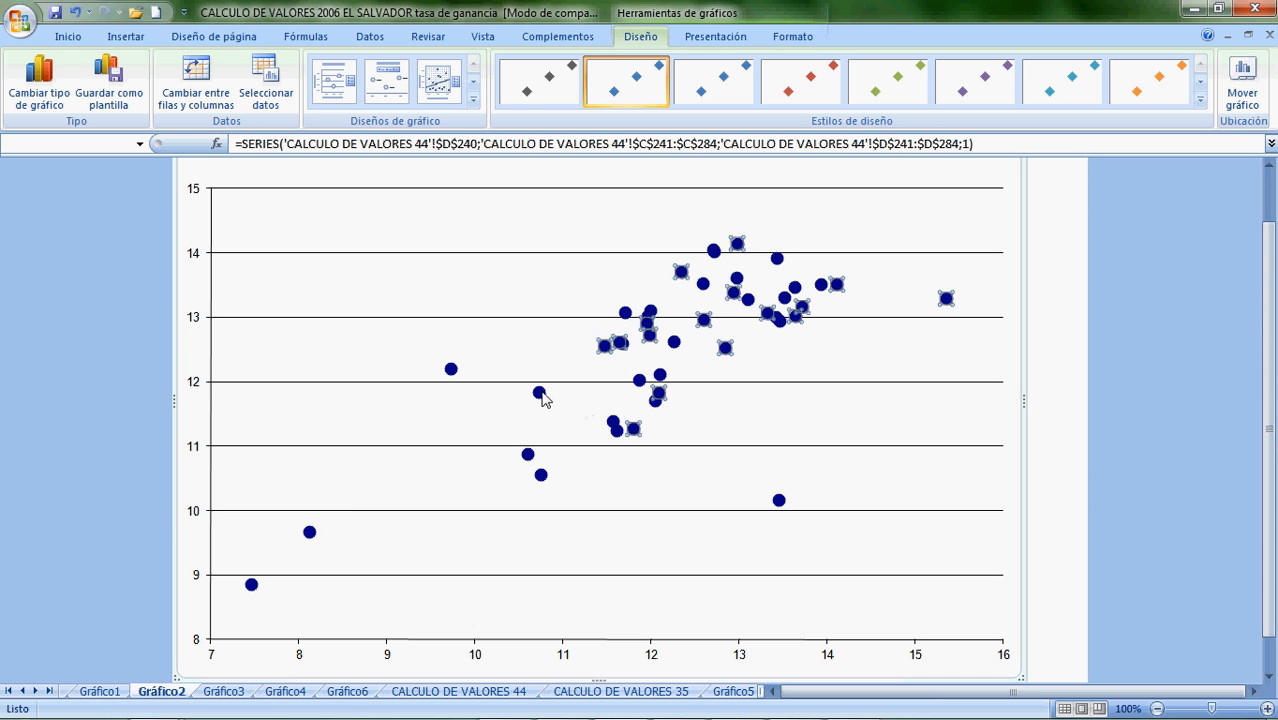
{"action": "right_click", "coordinate": [543, 398]}
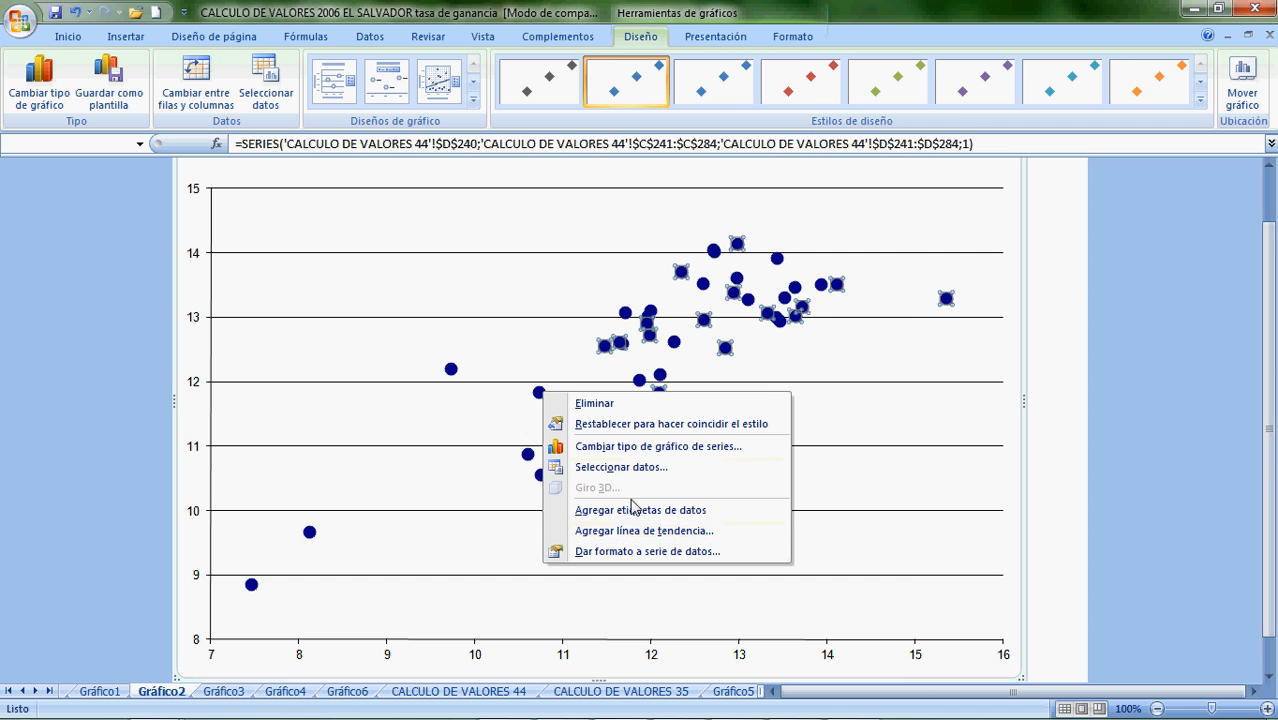
{"action": "left_click", "coordinate": [639, 531]}
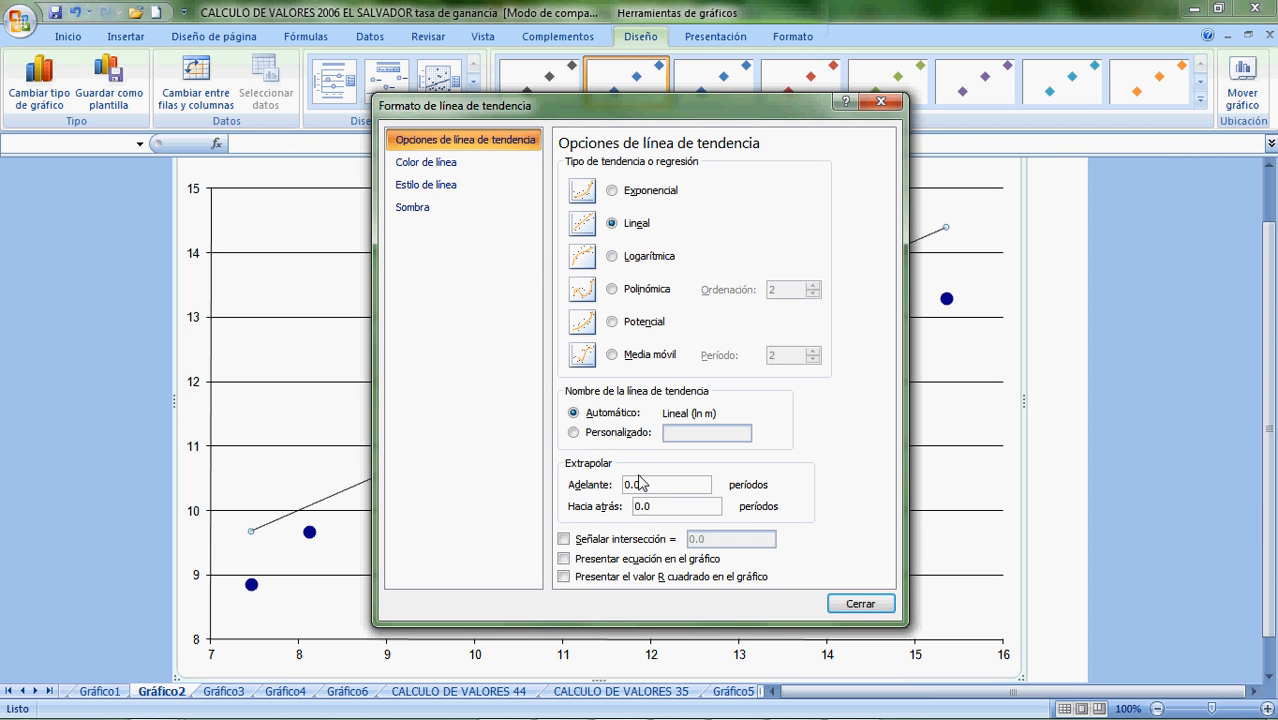
{"action": "left_click", "coordinate": [565, 560]}
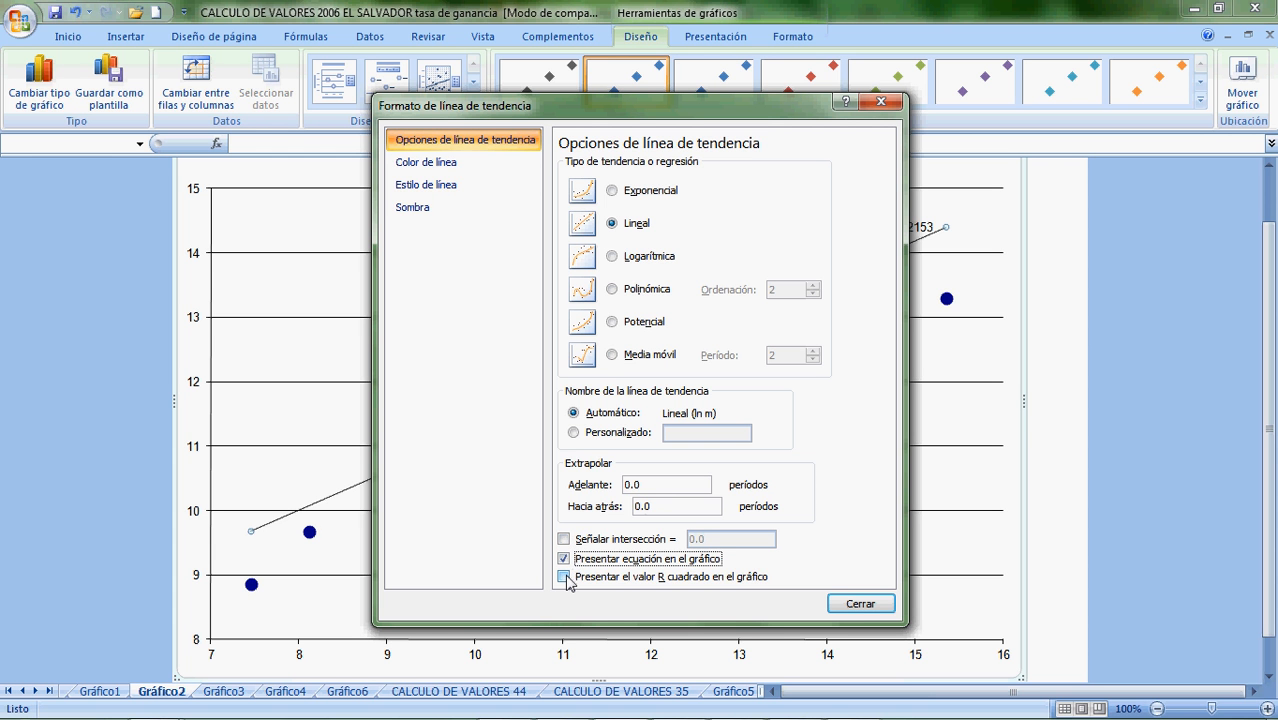
{"action": "left_click", "coordinate": [565, 578]}
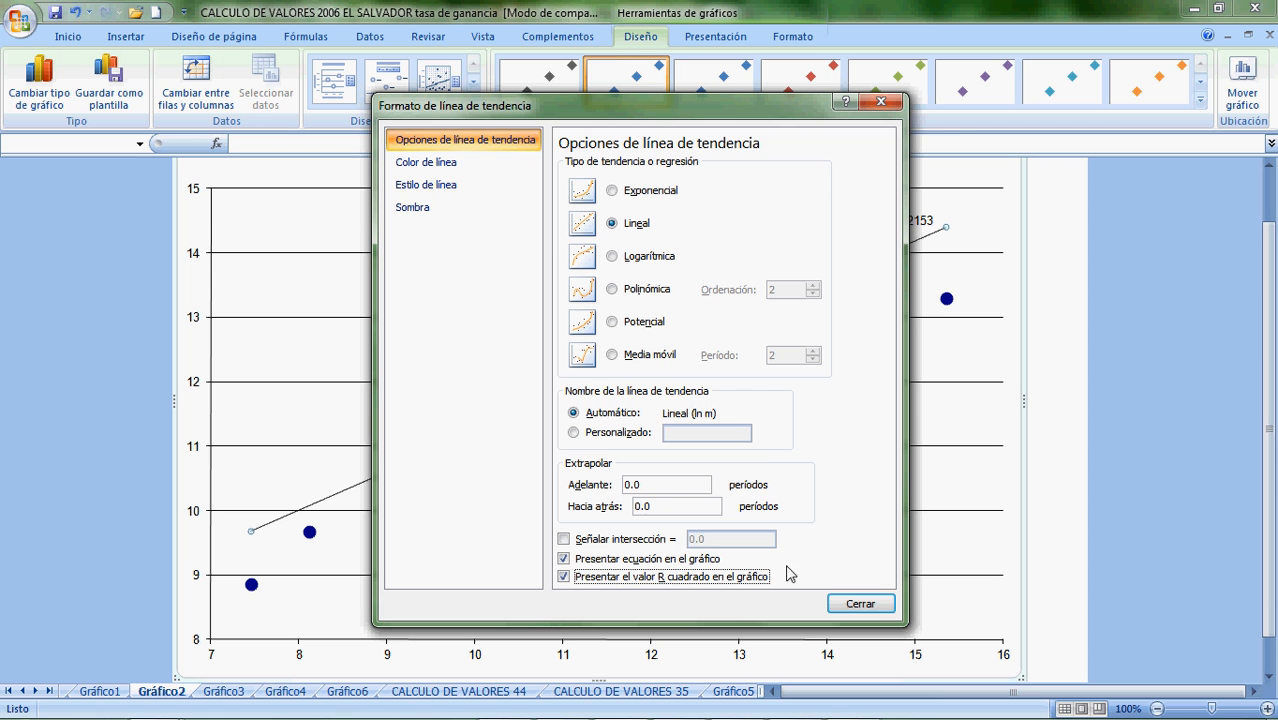
{"action": "left_click", "coordinate": [856, 604]}
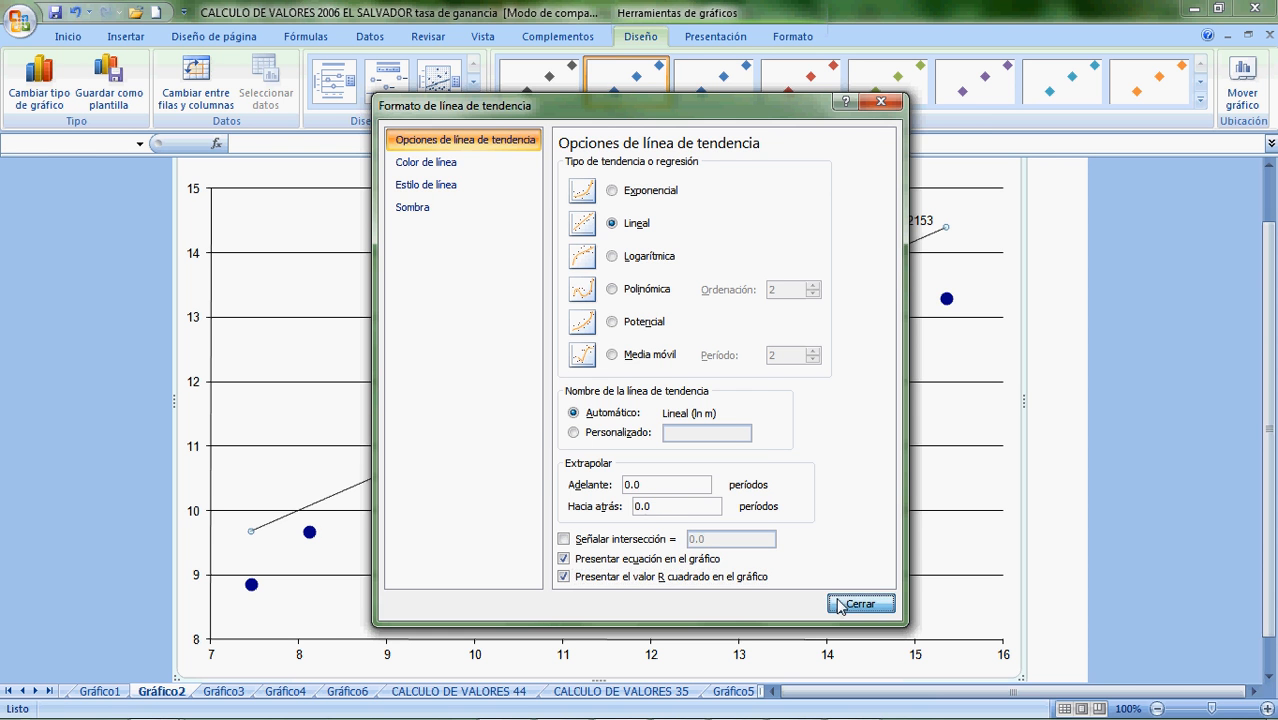
Move the trendline's equation and R-squared label away from the line into the empty area above the 10 to 12 range of the horizontal axis.
{"action": "left_click", "coordinate": [844, 240]}
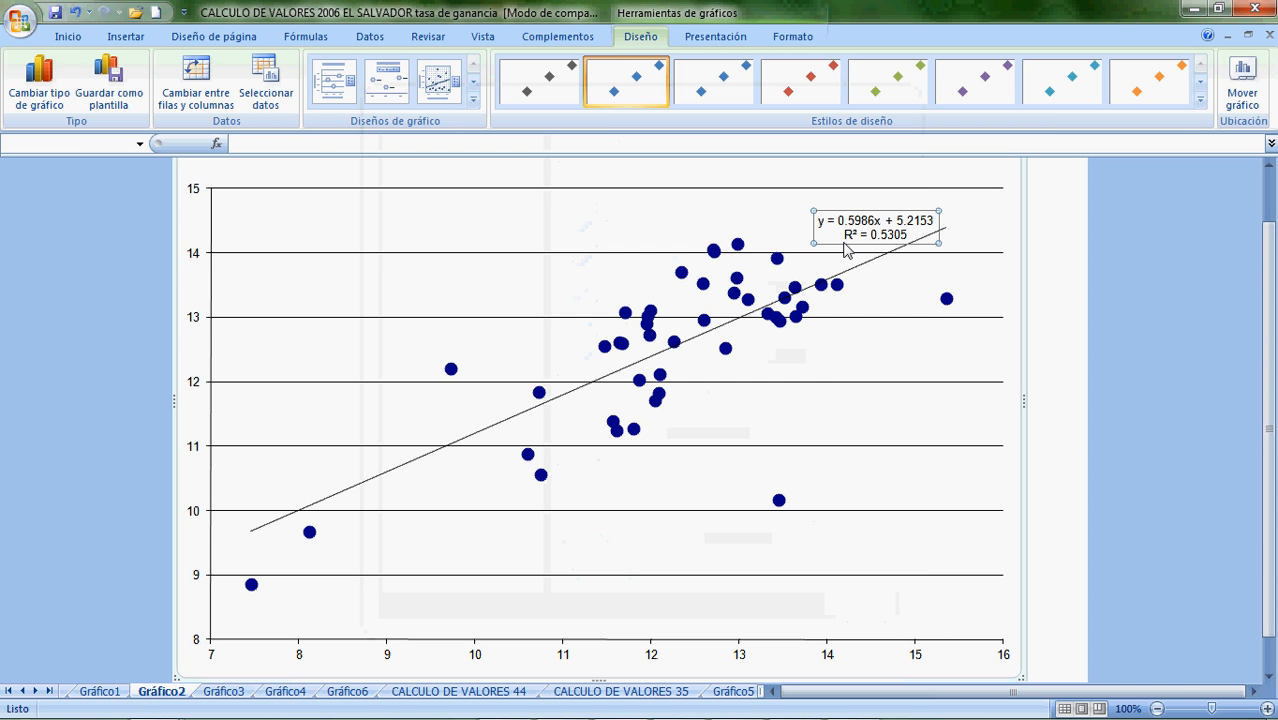
{"action": "left_click_drag", "start_coordinate": [748, 220], "coordinate": [533, 262]}
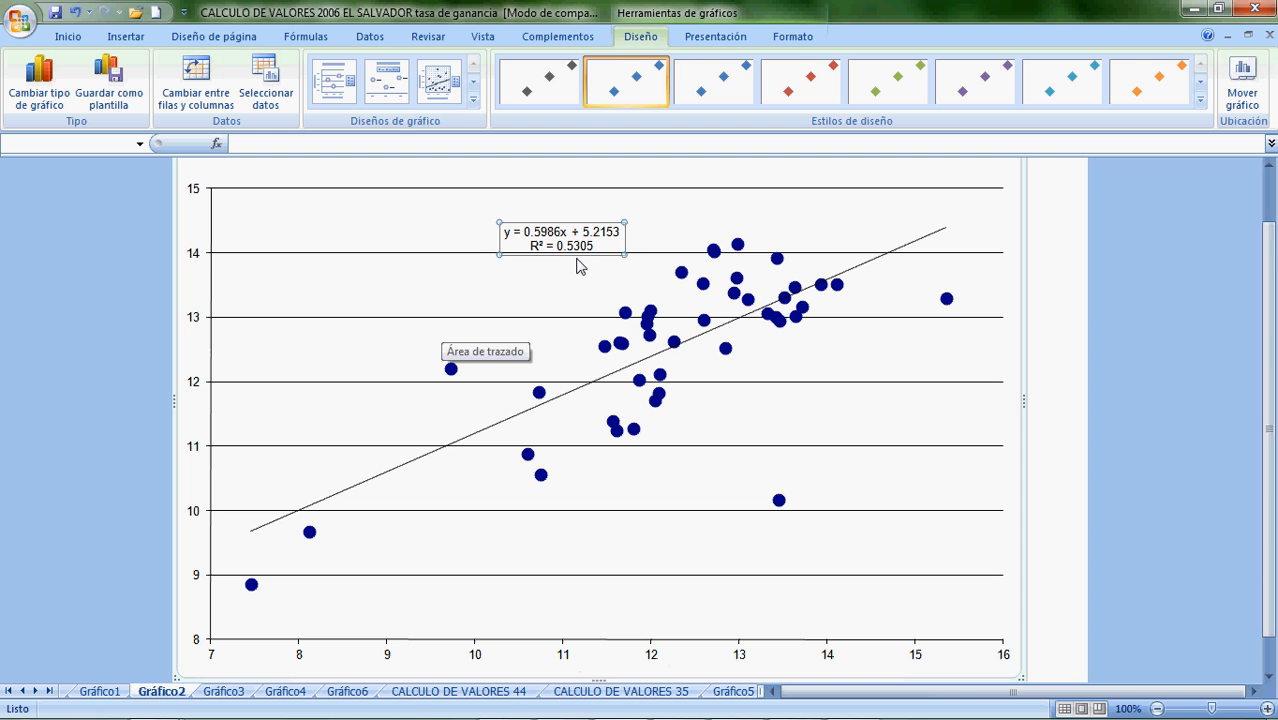
{"action": "mouse_move", "coordinate": [779, 502]}
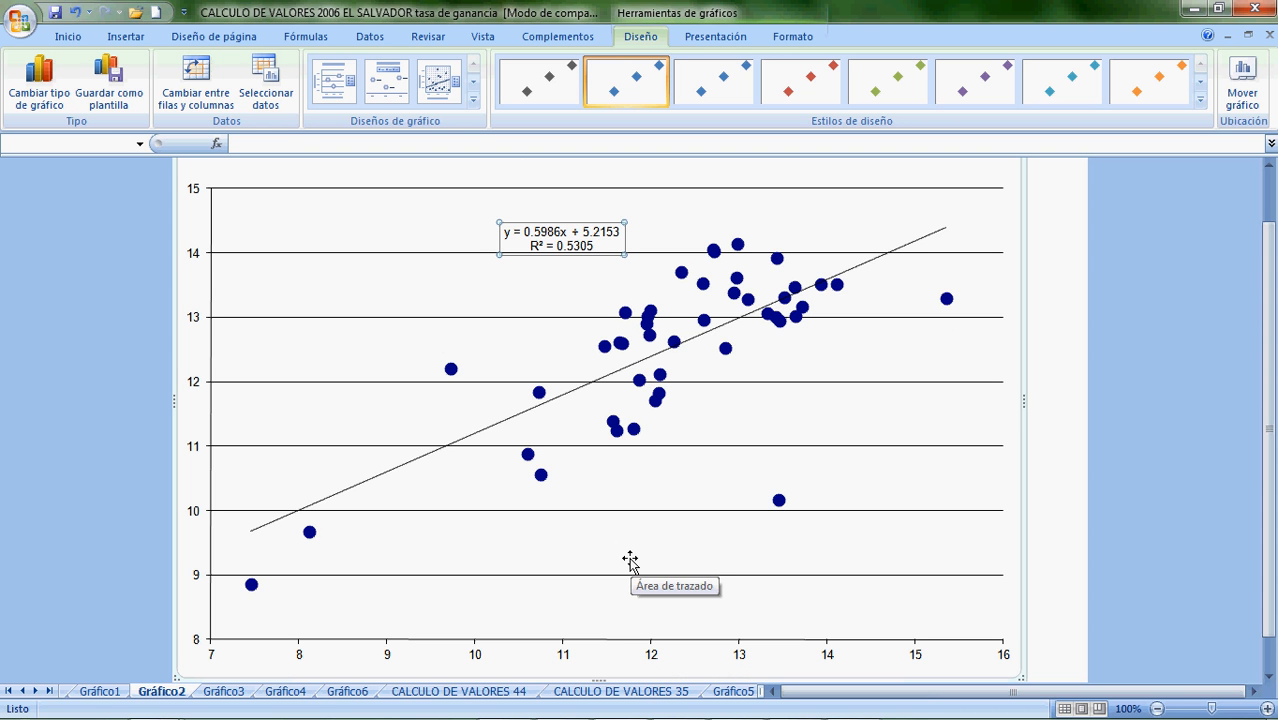
Reset the scatter chart's plot area formatting to match the chart style.
{"action": "left_click", "coordinate": [472, 187]}
{"action": "left_click", "coordinate": [451, 210]}
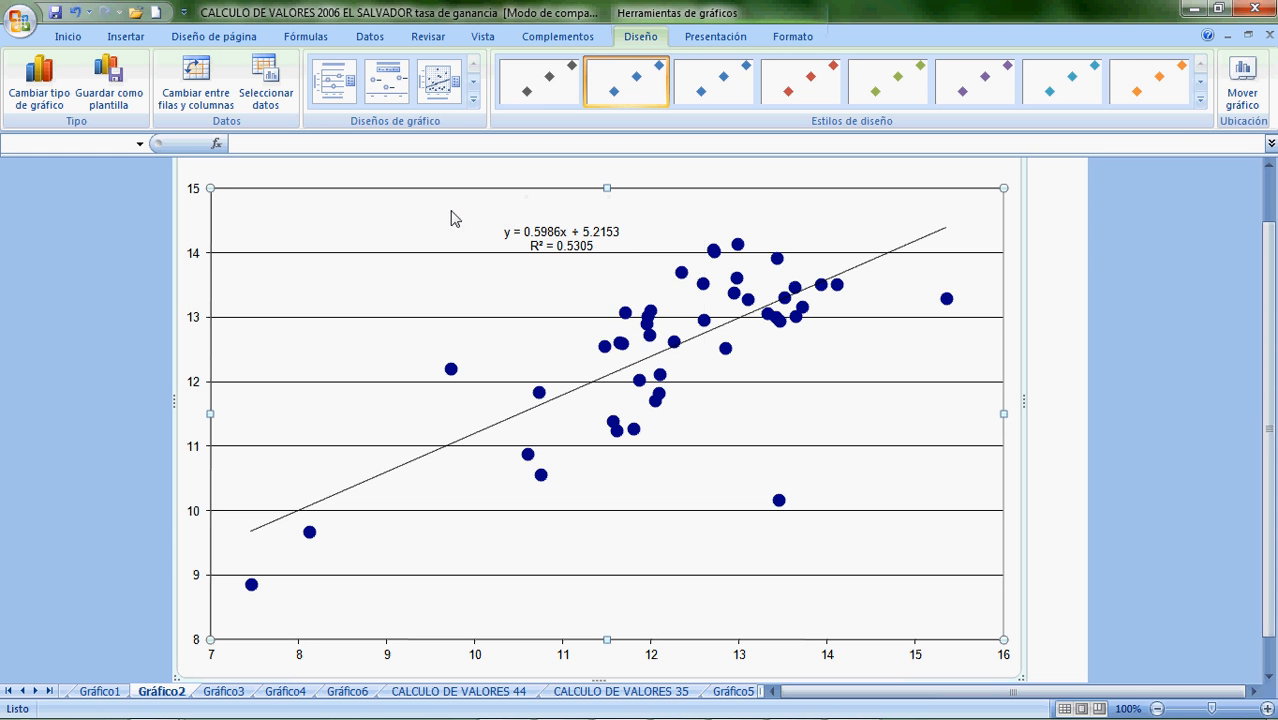
{"action": "right_click", "coordinate": [452, 214]}
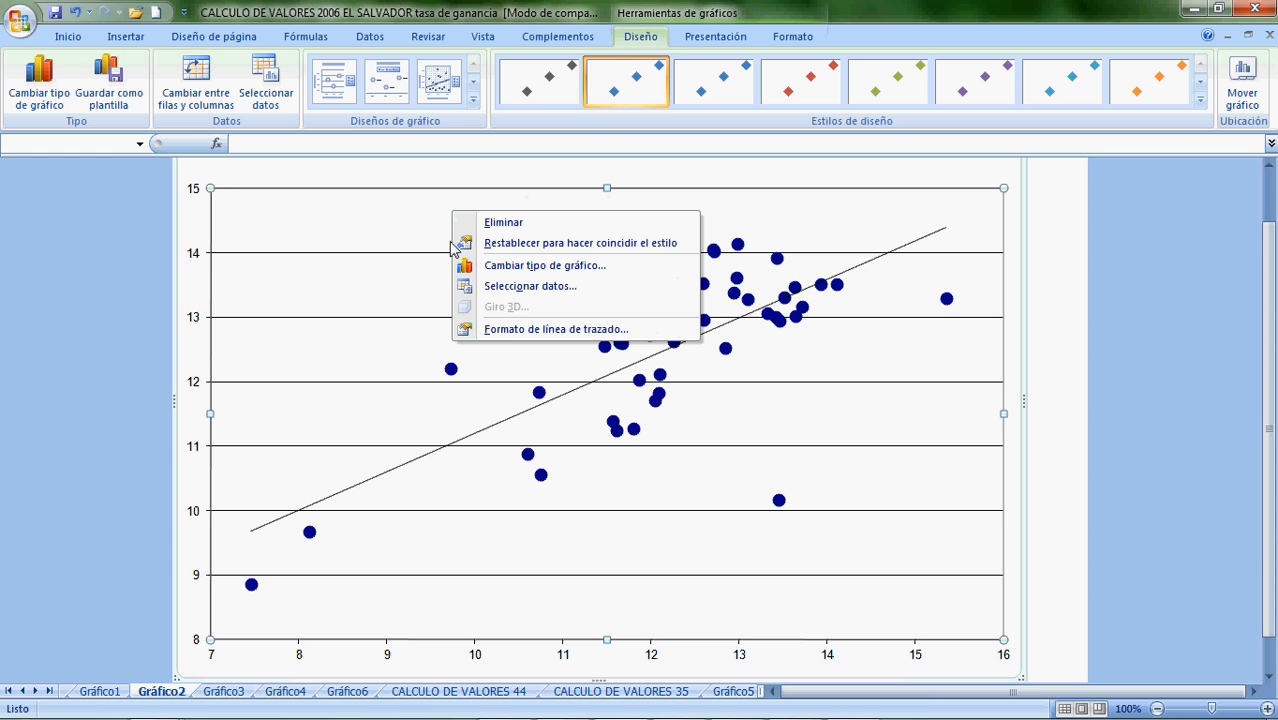
{"action": "left_click", "coordinate": [549, 243]}
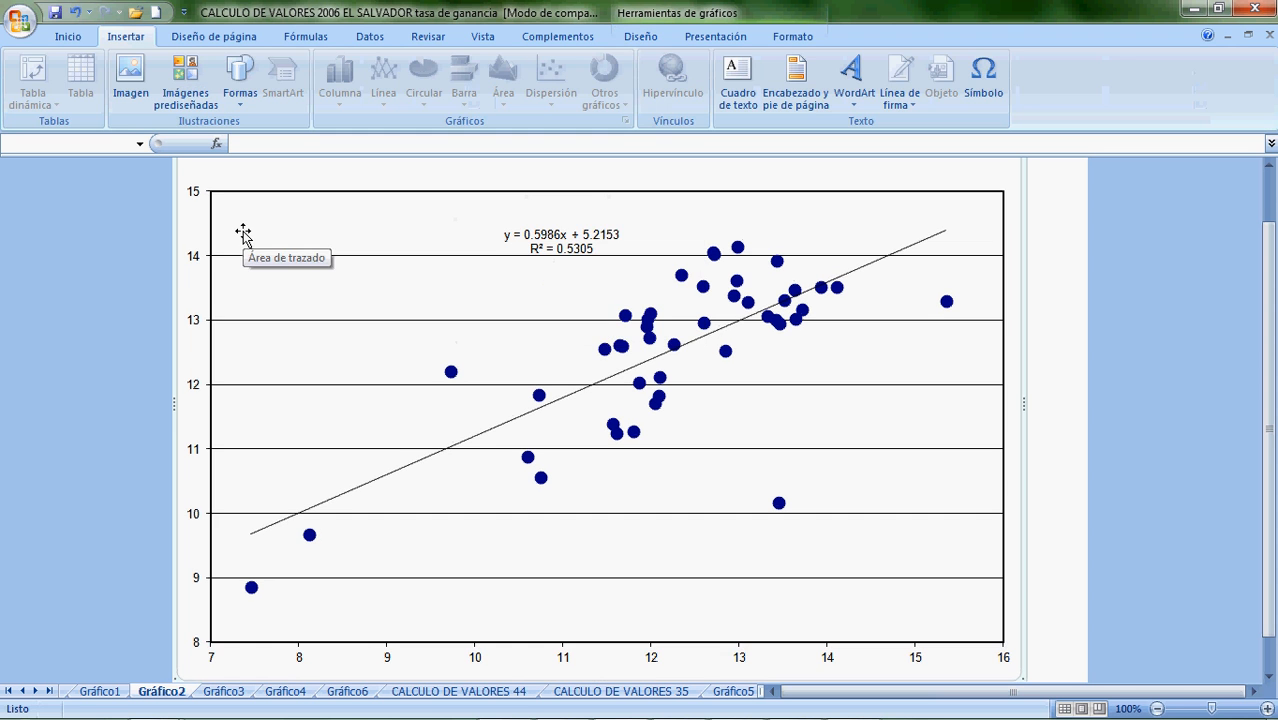
{"action": "left_click", "coordinate": [741, 104]}
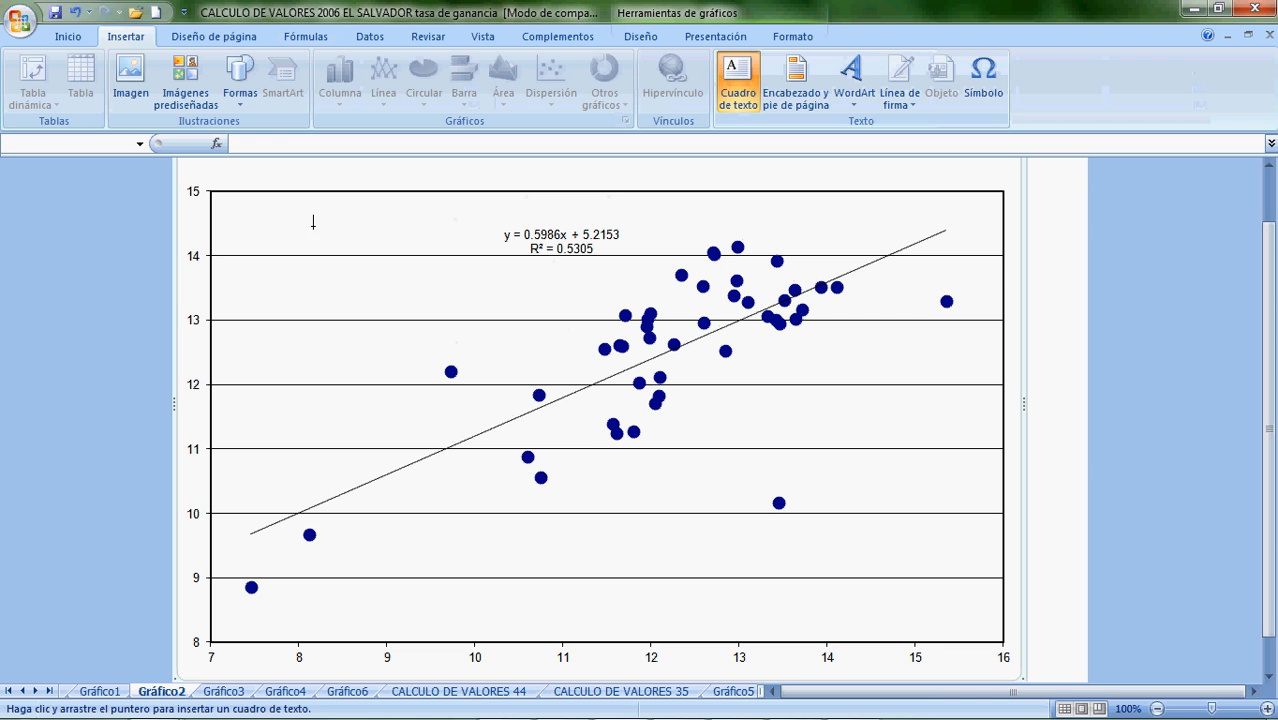
{"action": "left_click_drag", "start_coordinate": [279, 207], "coordinate": [704, 250]}
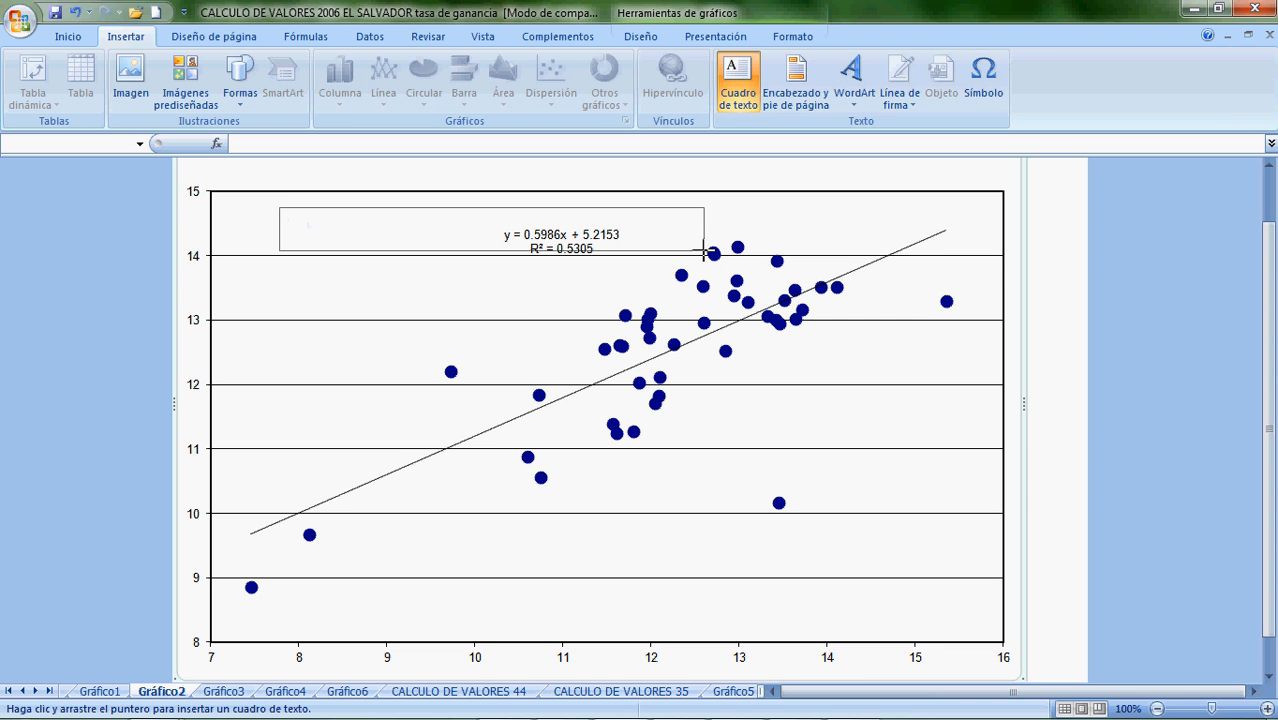
{"action": "left_click", "coordinate": [360, 233]}
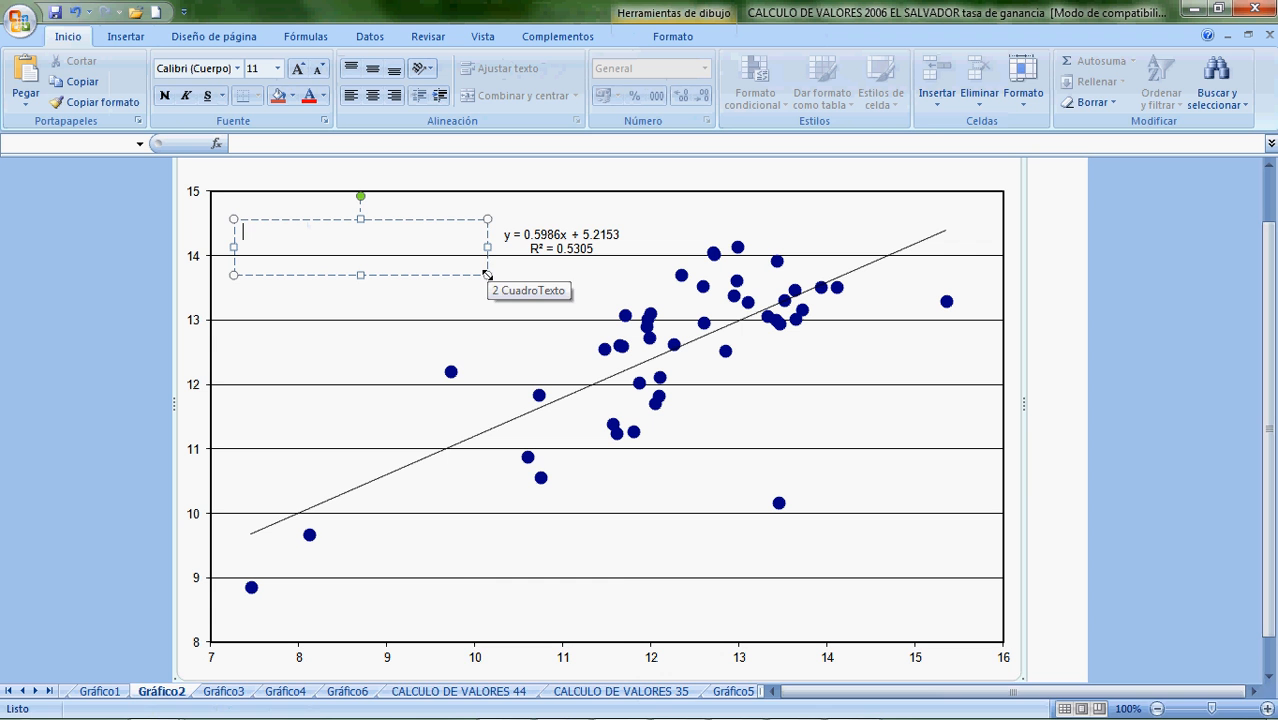
{"action": "mouse_move", "coordinate": [518, 694]}
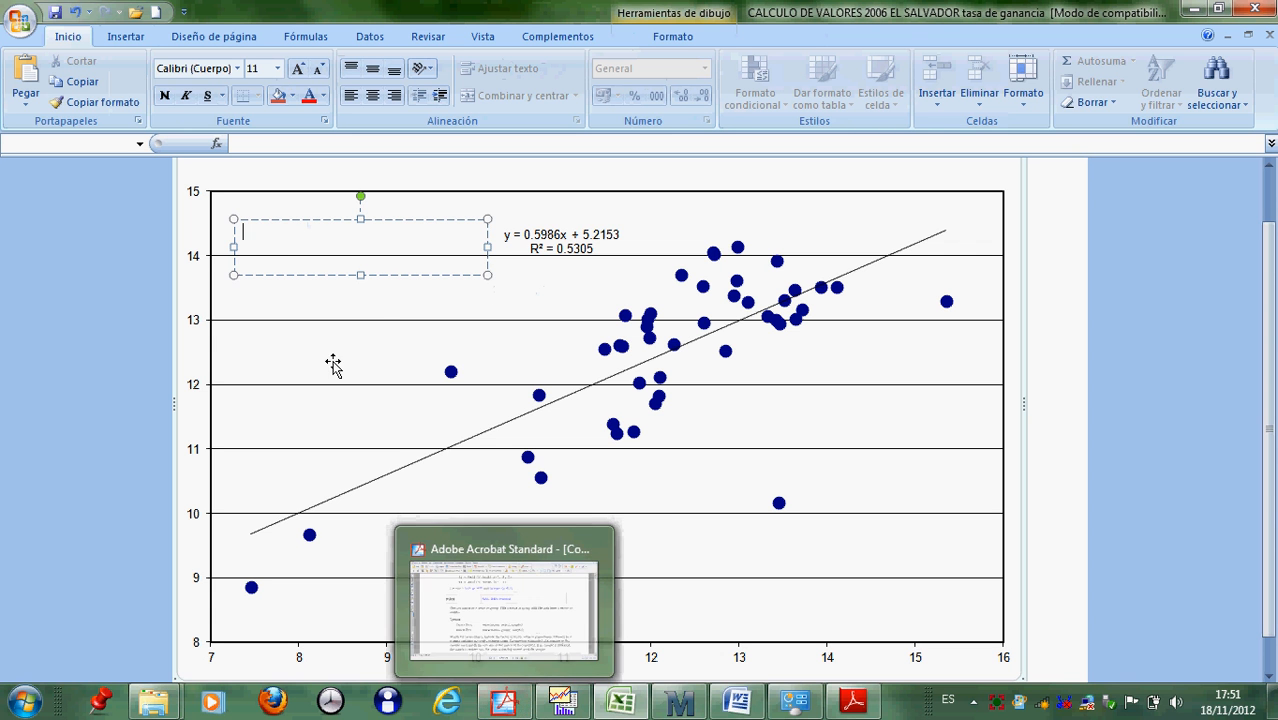
{"action": "left_click", "coordinate": [254, 242]}
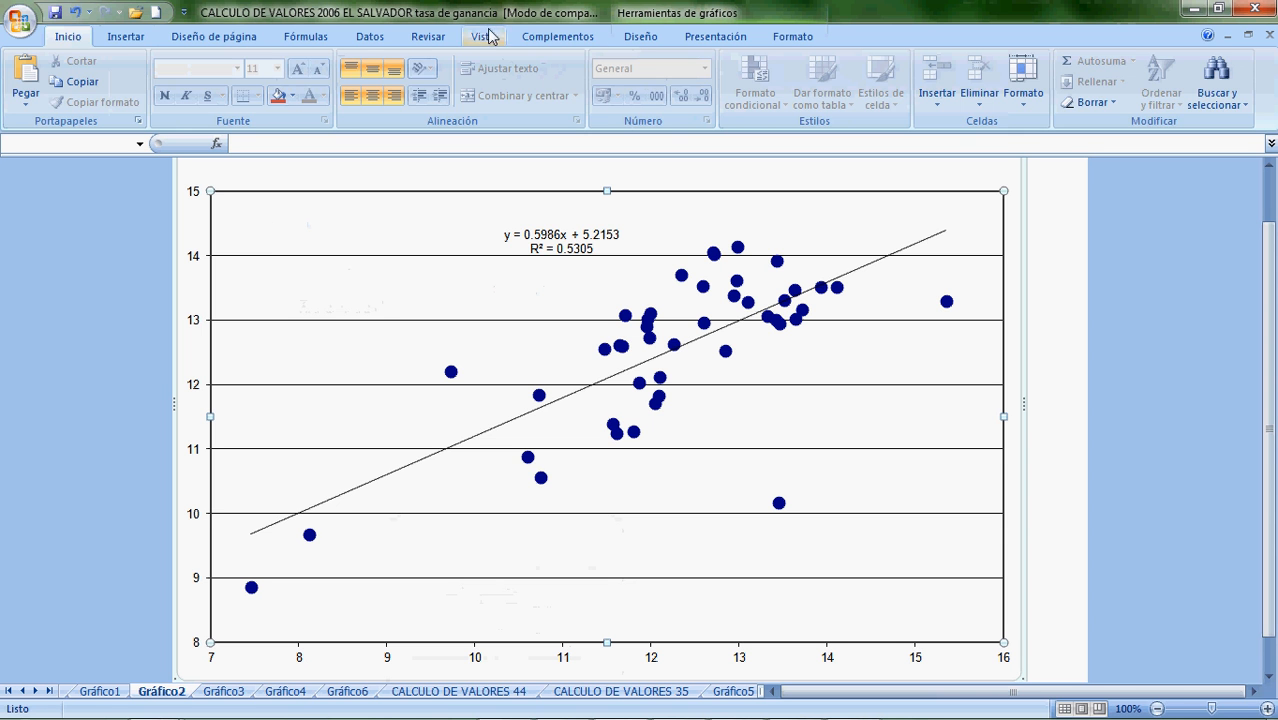
Insert a text box above the data points near the vertical axis, reading "Dispersión entre valores y precios de mercado. El Salvador TIO, 2006.".
{"action": "left_click", "coordinate": [147, 37]}
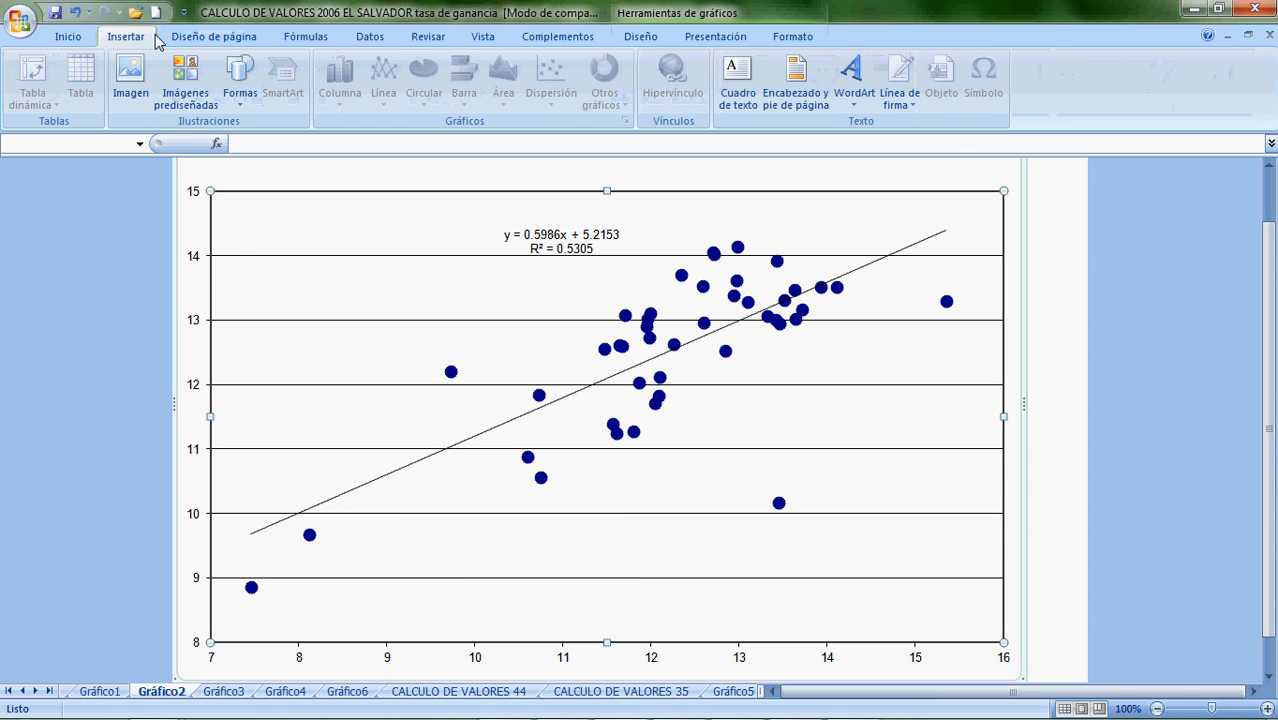
{"action": "left_click", "coordinate": [733, 90]}
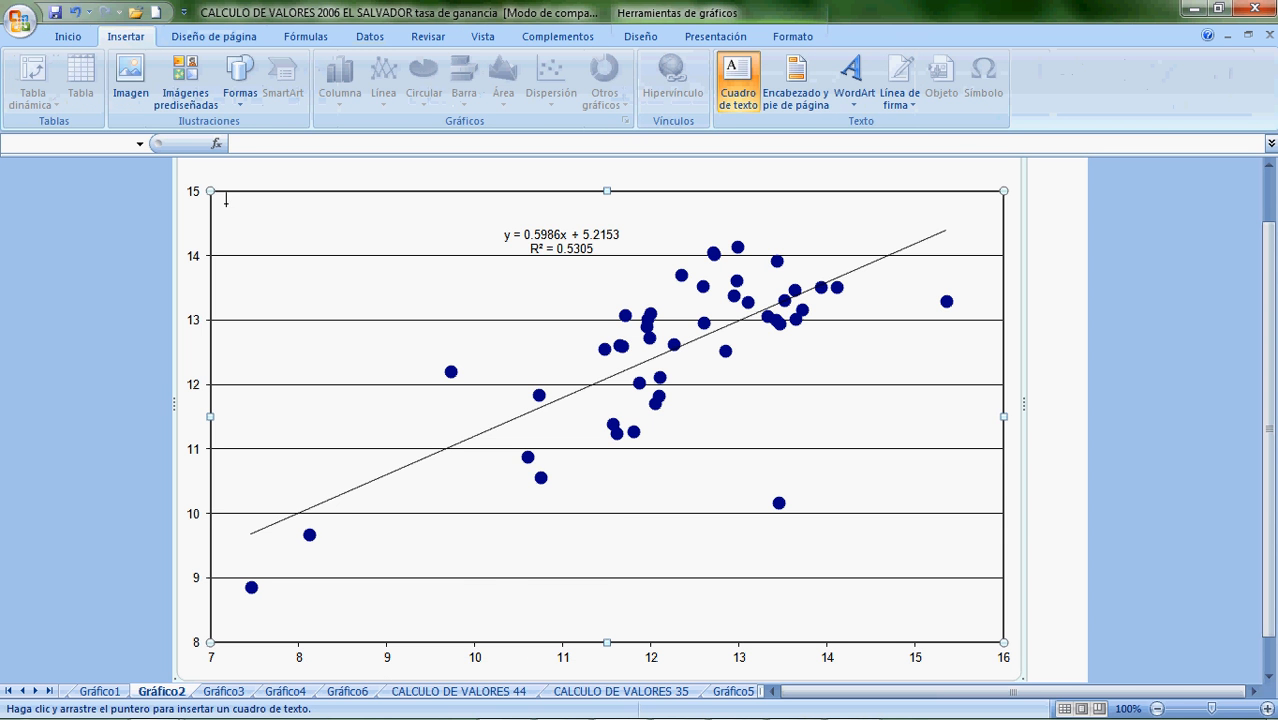
{"action": "mouse_move", "coordinate": [226, 204]}
{"action": "left_mouse_down"}
{"action": "mouse_move", "coordinate": [349, 228]}
{"action": "mouse_move", "coordinate": [462, 271]}
{"action": "left_mouse_up"}
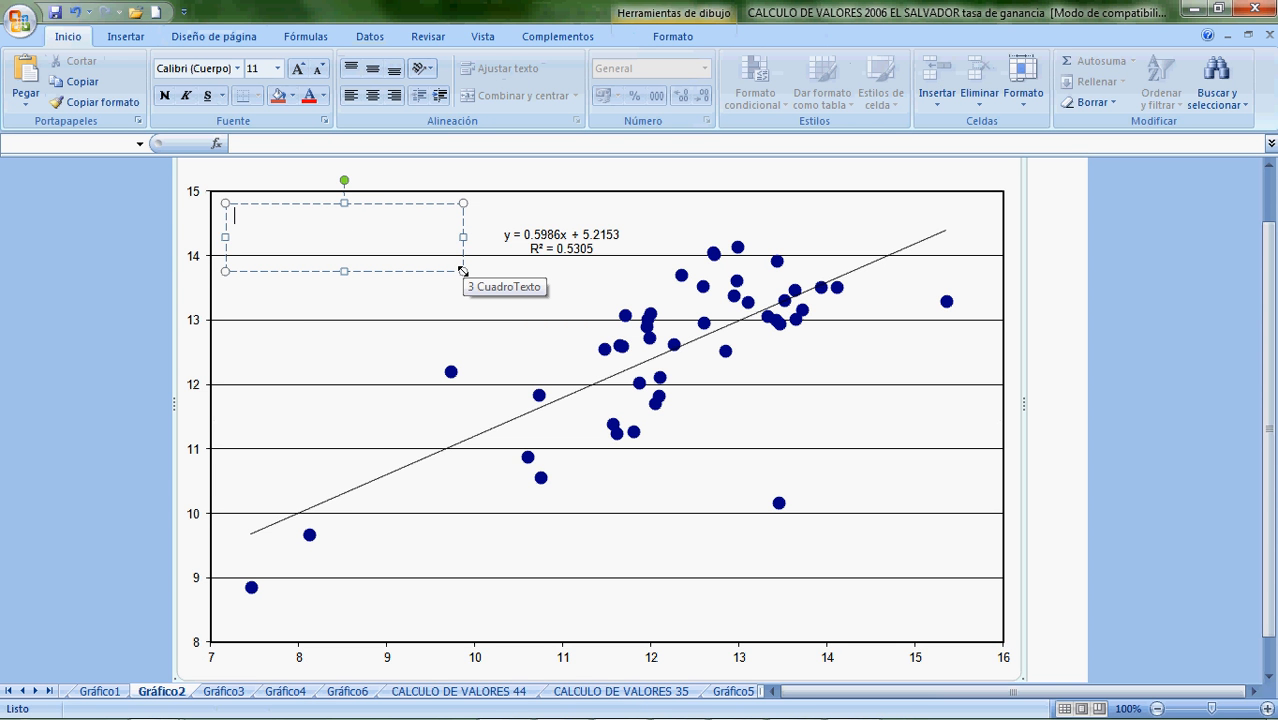
{"action": "type", "text": "d"}
{"action": "key", "text": "BackSpace"}
{"action": "type", "text": "Dispersión entre valores"}
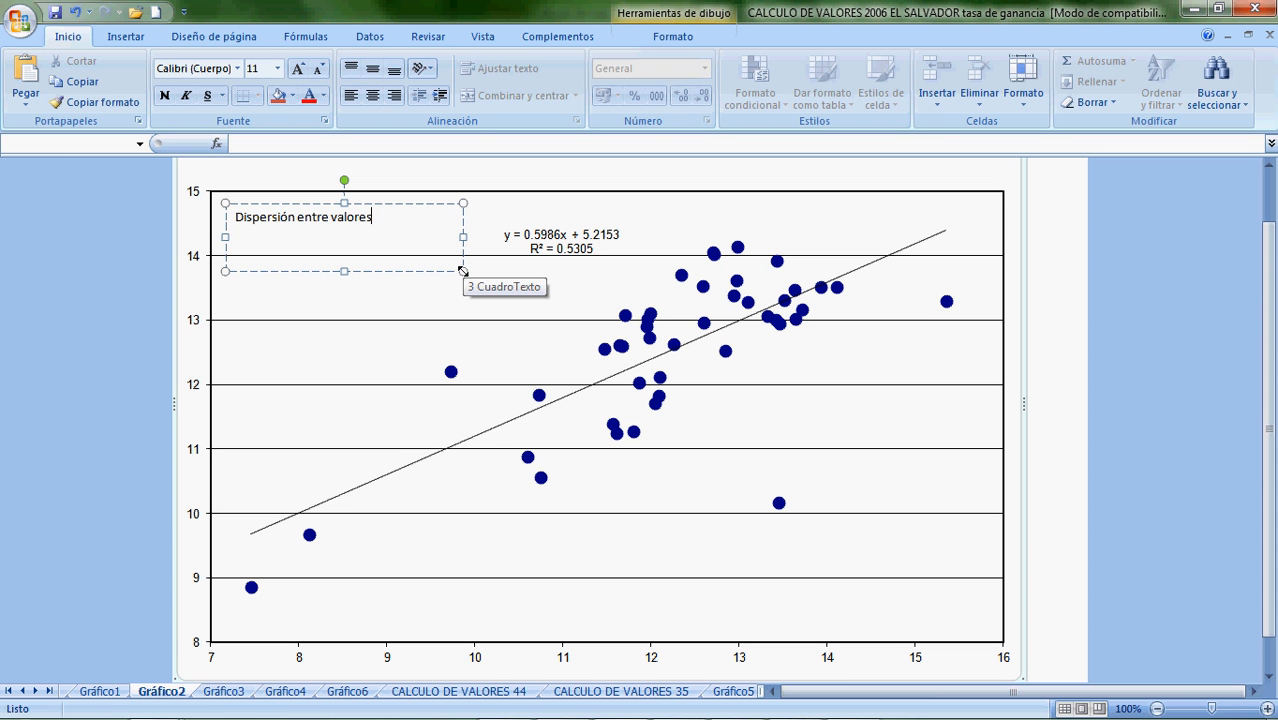
{"action": "type", "text": " y precios de mer"}
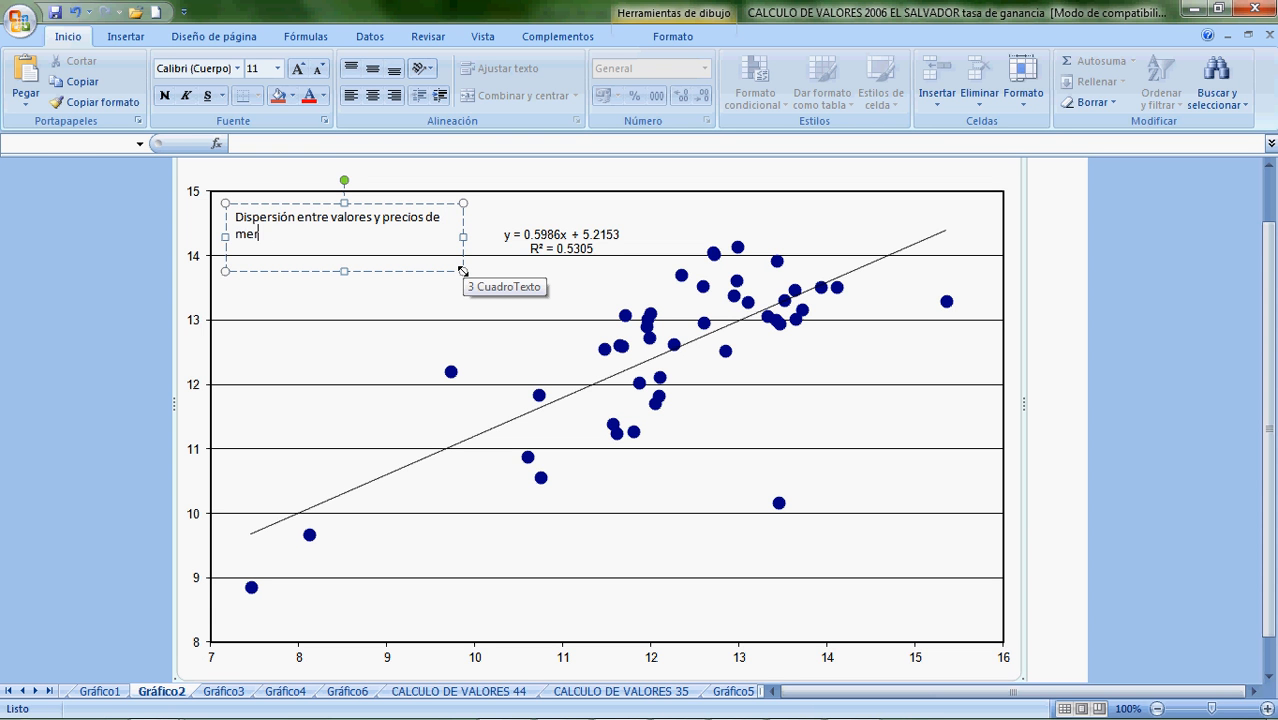
{"action": "type", "text": "cado. El Salvador TIO"}
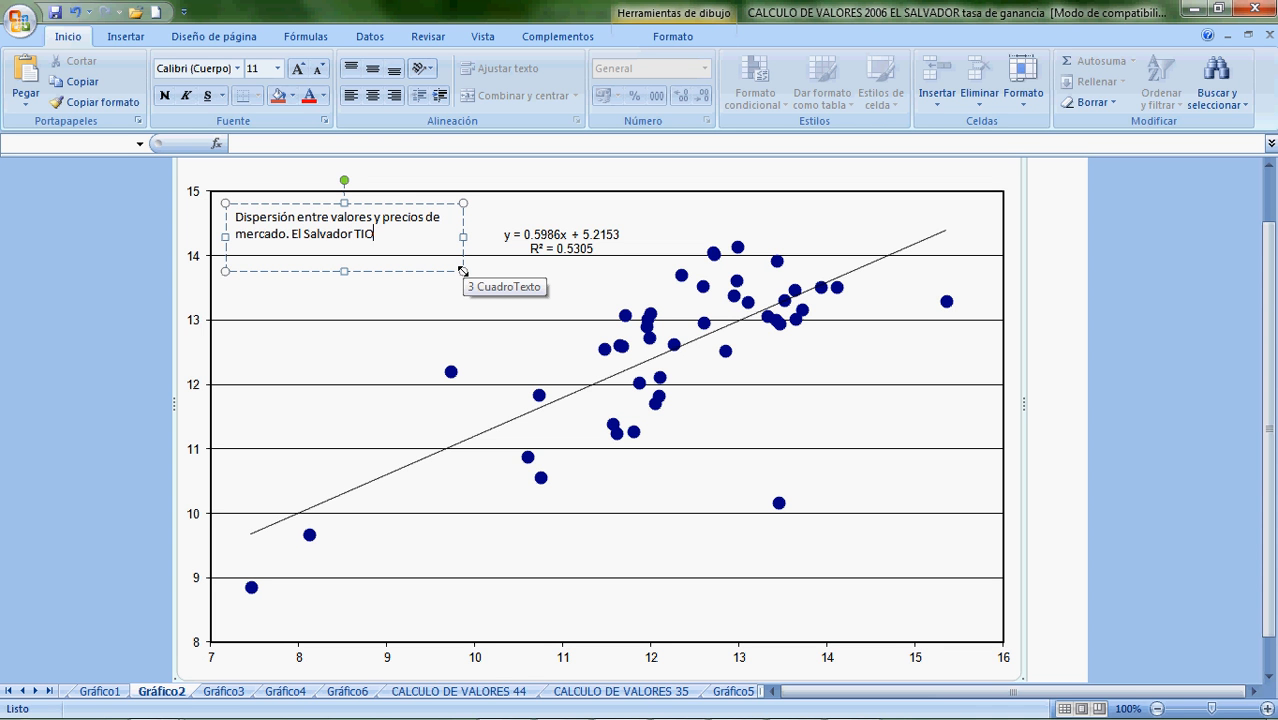
{"action": "type", "text": ", 200"}
{"action": "type", "text": "6"}
{"action": "type", "text": ". "}
Add the source text "BCR y Censos económicos" on a new line of the chart's text box.
{"action": "type", "text": "BCR"}
{"action": "type", "text": " y"}
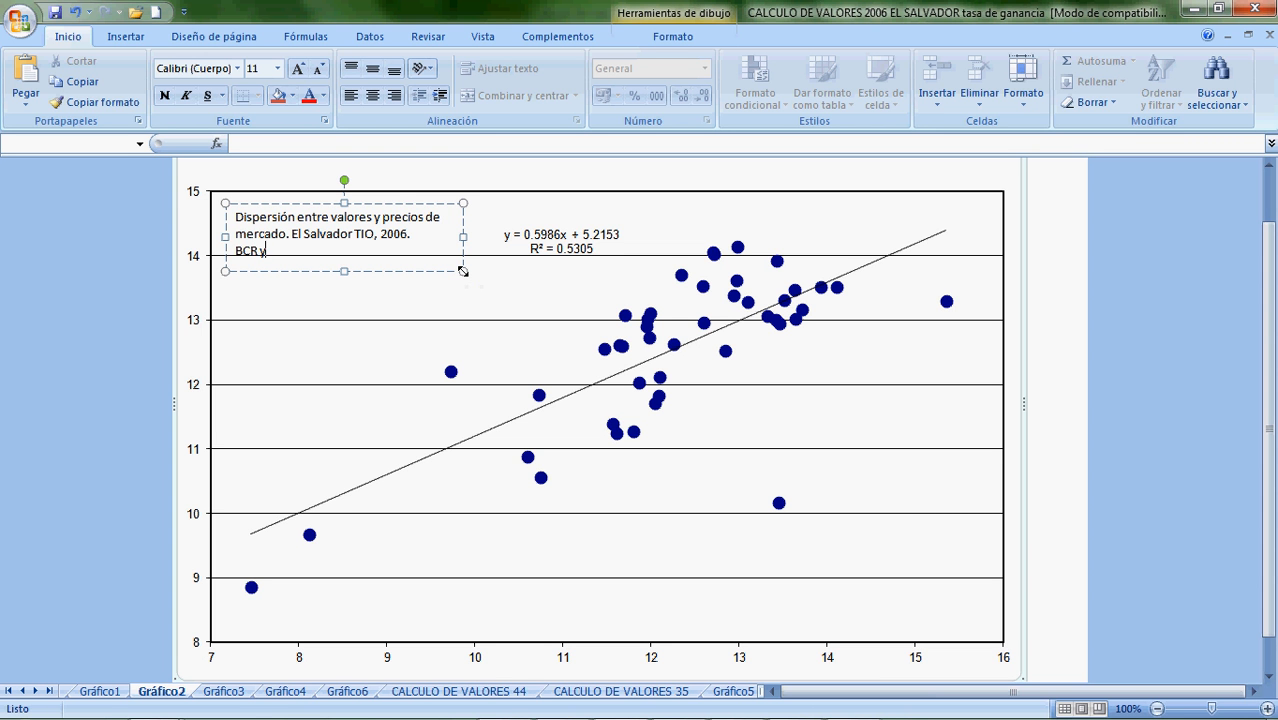
{"action": "type", "text": " c"}
{"action": "key", "text": "BackSpace"}
{"action": "type", "text": "Censos económic"}
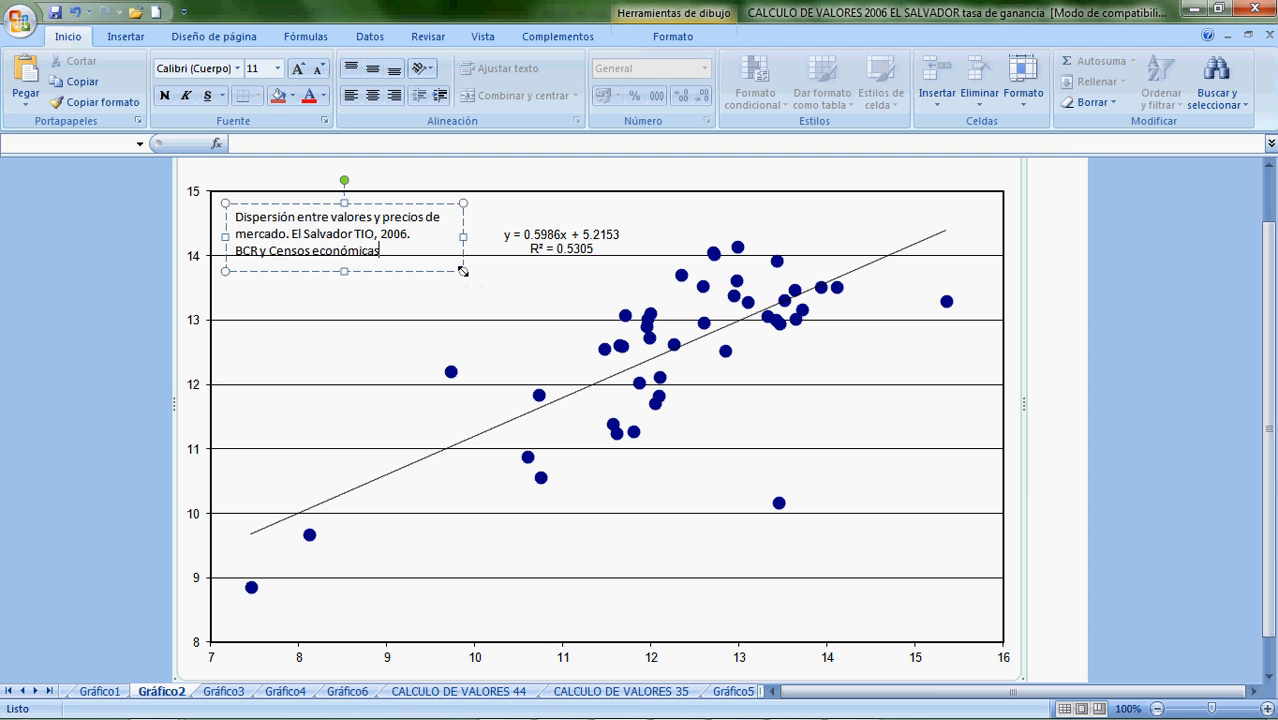
{"action": "type", "text": "os"}
Set the font size of all the text in the chart's title text box to 20.
{"action": "left_click_drag", "start_coordinate": [398, 254], "coordinate": [235, 216]}
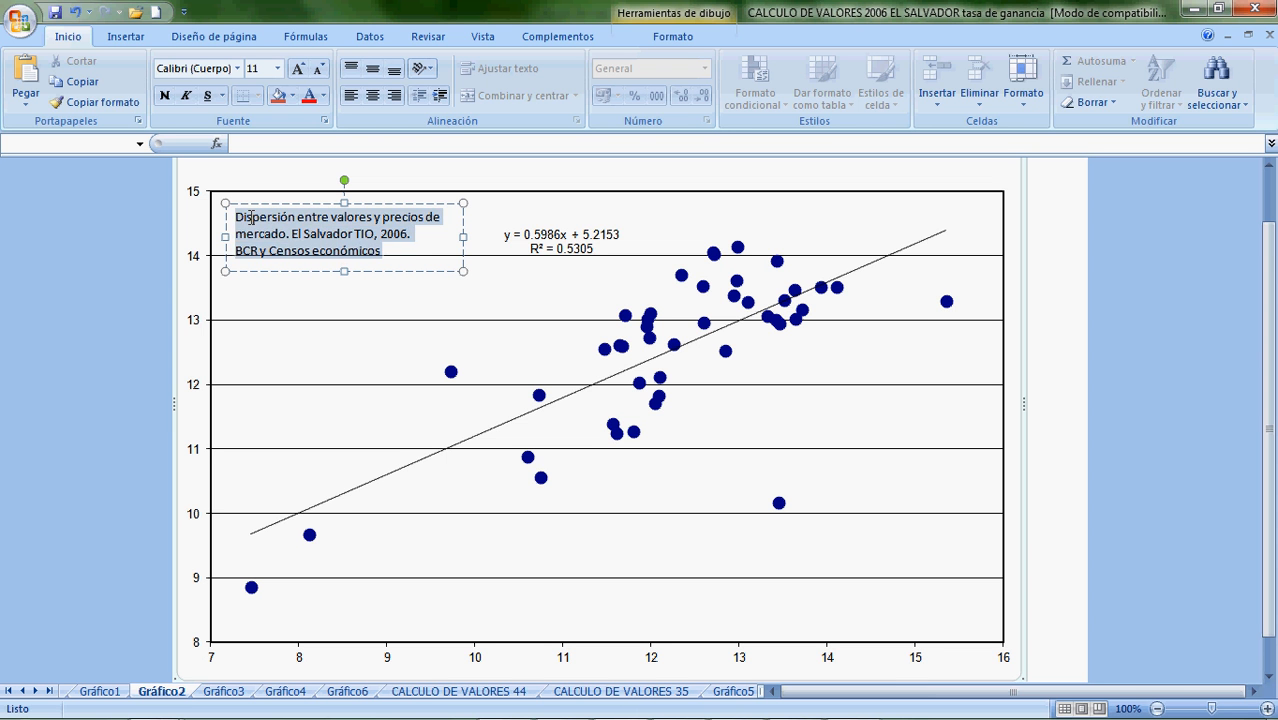
{"action": "left_click", "coordinate": [277, 68]}
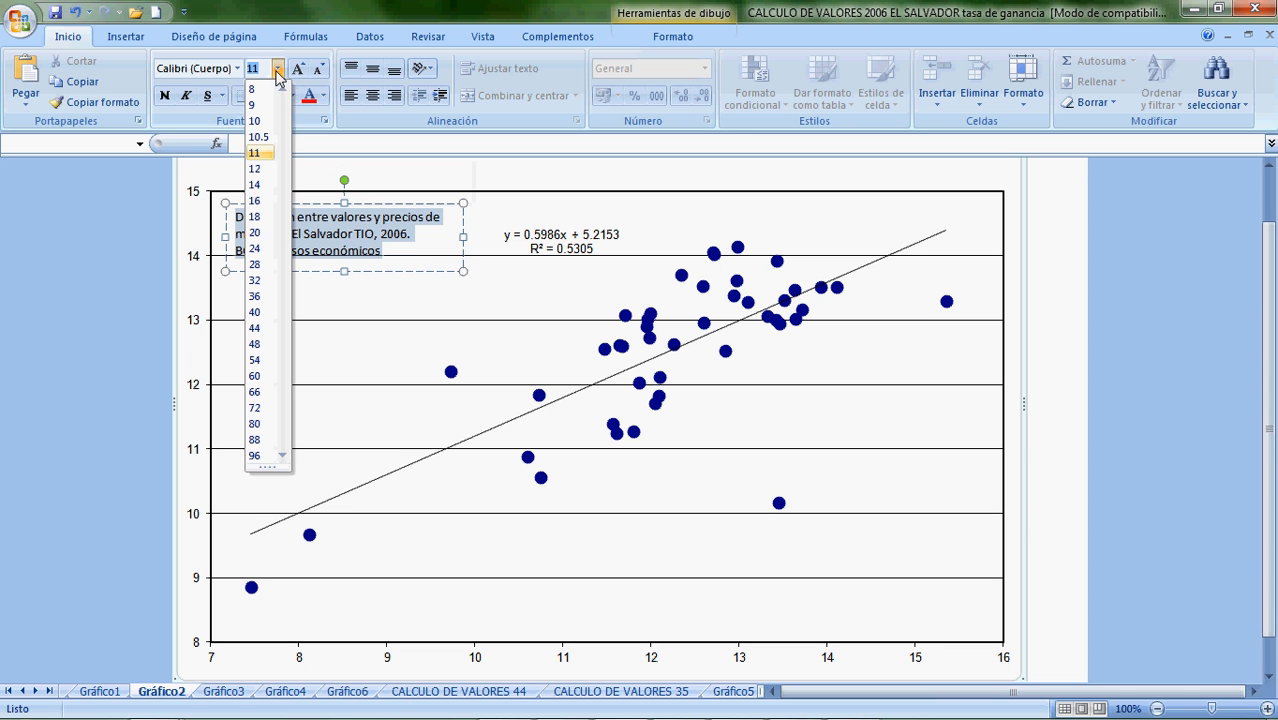
{"action": "left_click", "coordinate": [258, 234]}
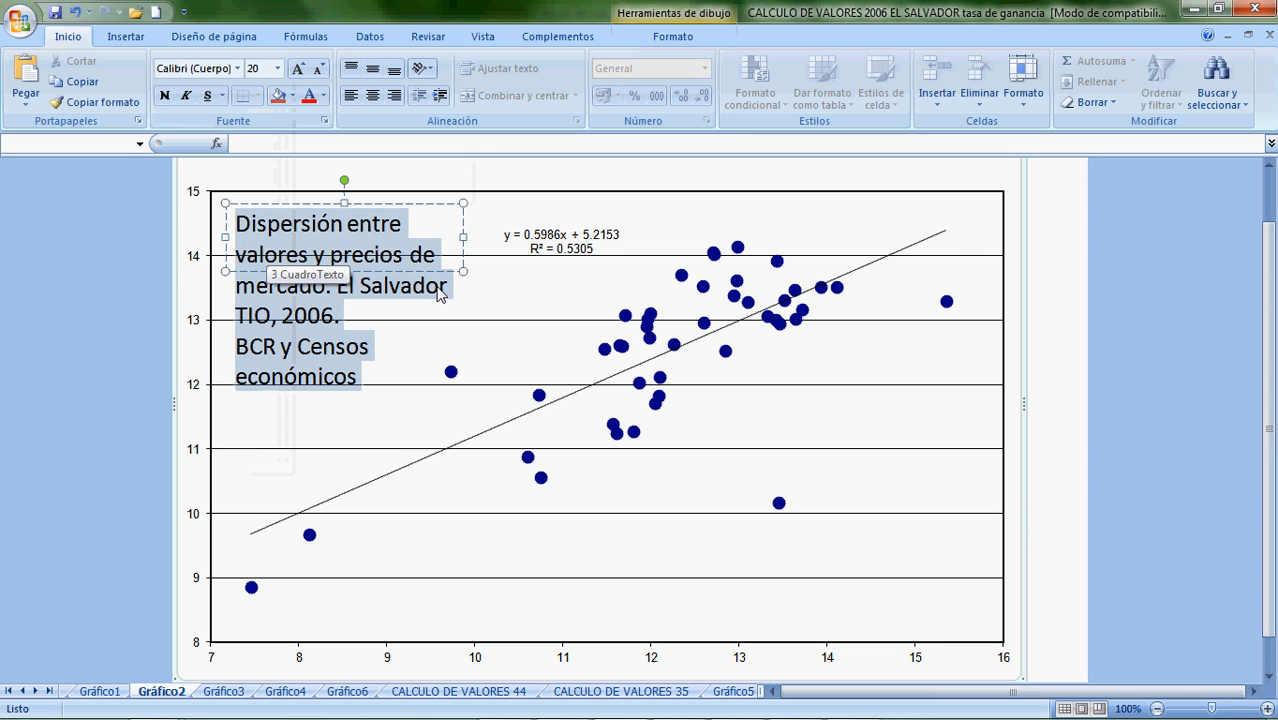
Move the trendline equation and R-squared label below the line, near 12 on the horizontal axis and 10 on the vertical axis.
{"action": "left_click", "coordinate": [465, 237]}
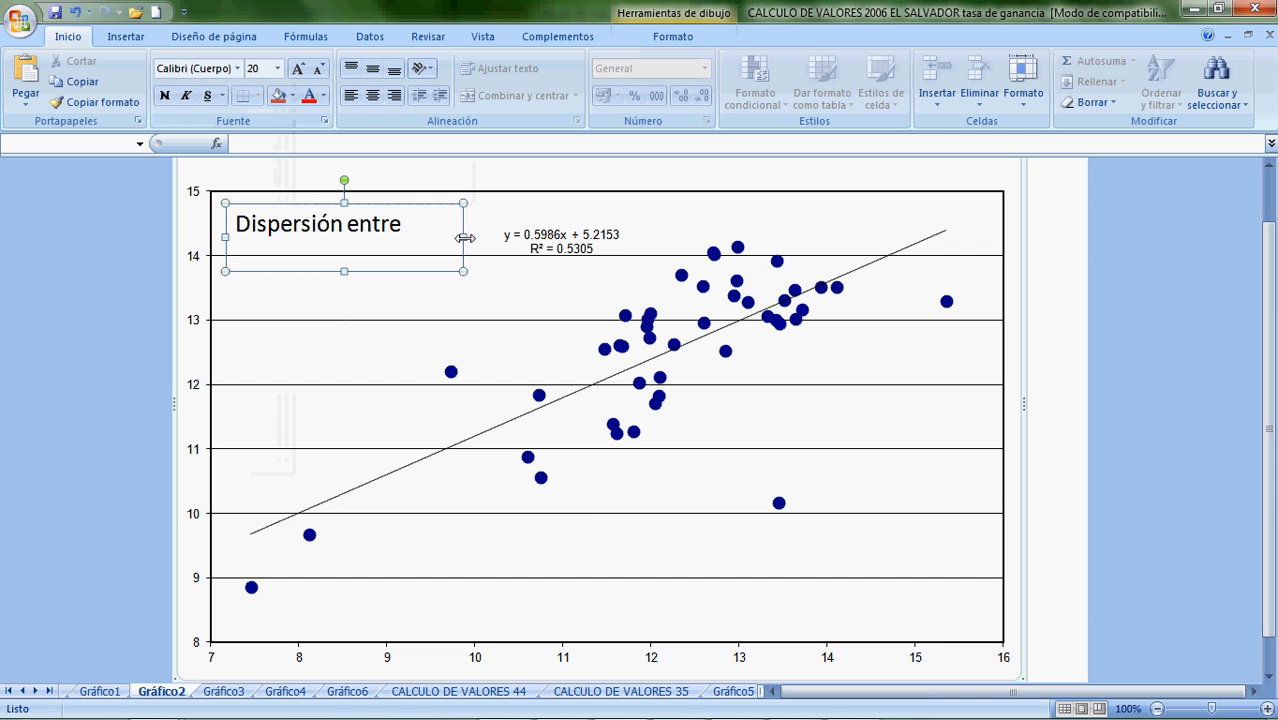
{"action": "left_click", "coordinate": [508, 250]}
{"action": "left_click_drag", "start_coordinate": [532, 263], "coordinate": [622, 540]}
Widen the title text box across most of the chart and move it up over the plot area's upper edge.
{"action": "left_click", "coordinate": [357, 224]}
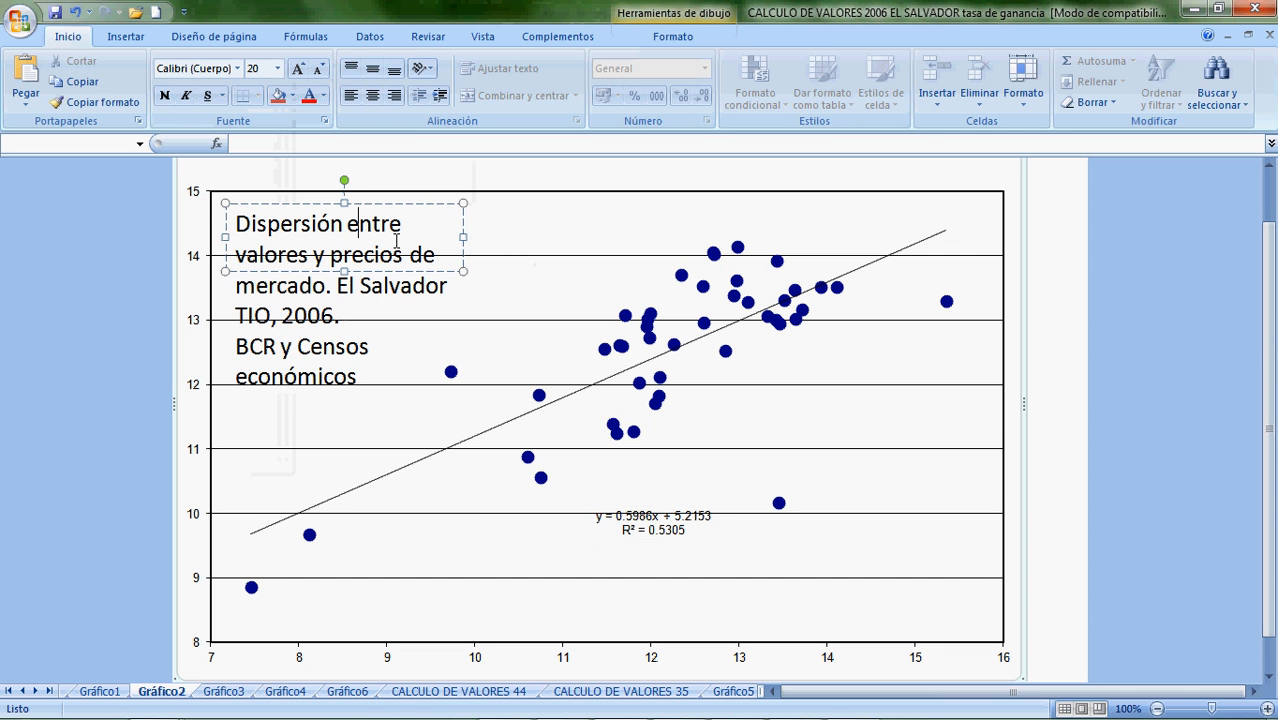
{"action": "left_click_drag", "start_coordinate": [462, 238], "coordinate": [942, 229]}
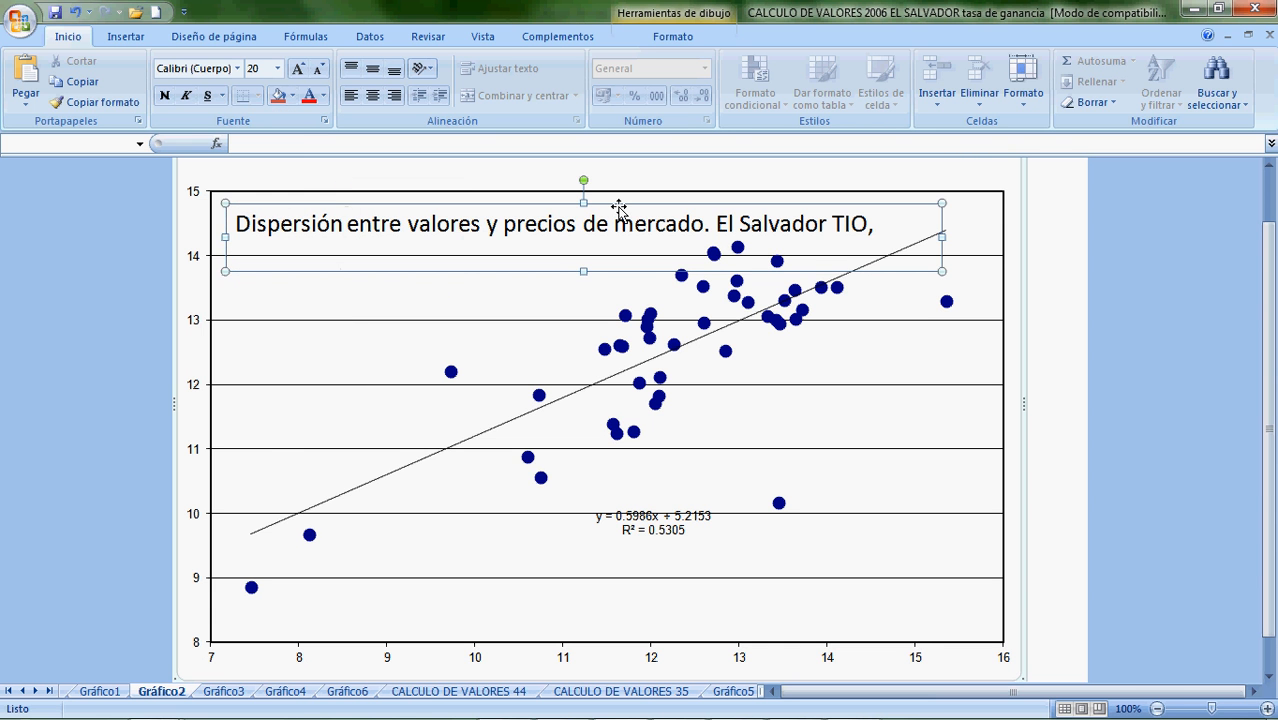
{"action": "left_click_drag", "start_coordinate": [613, 205], "coordinate": [621, 175]}
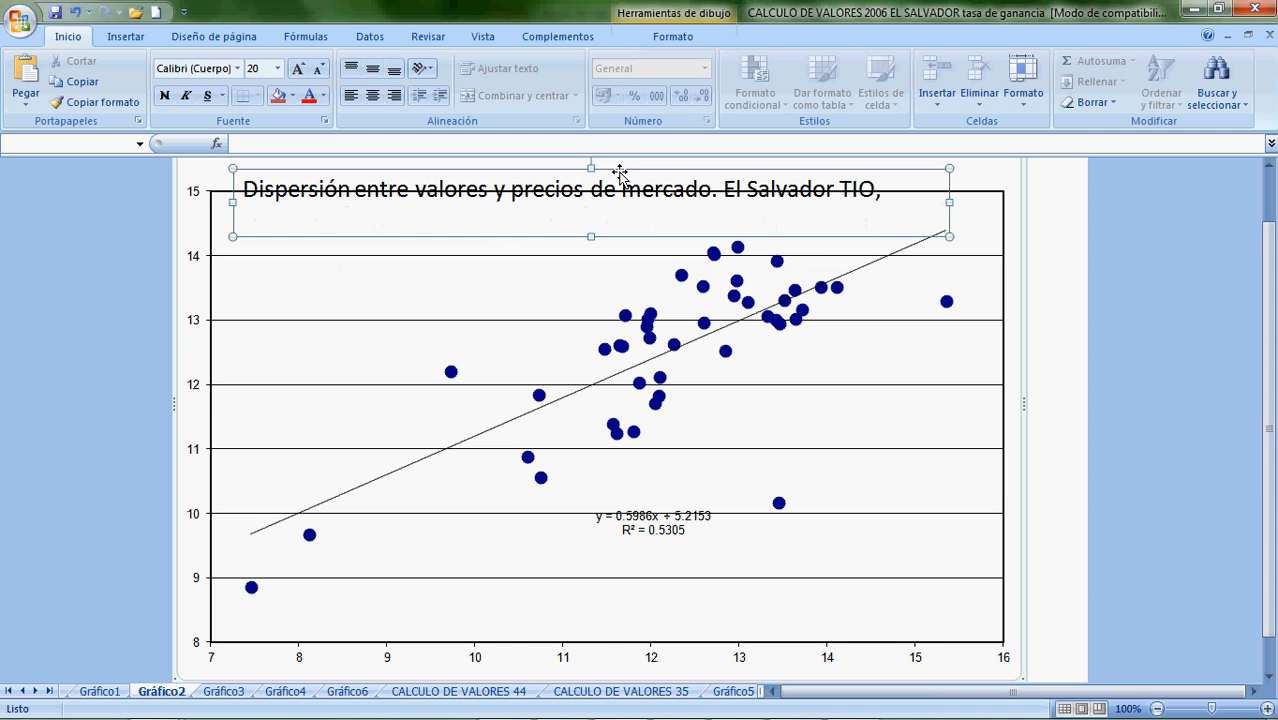
Lower the plot area's upper edge to make room for the title, and join the "BCR y Censos económicos" line to "2006.".
{"action": "left_click", "coordinate": [578, 265]}
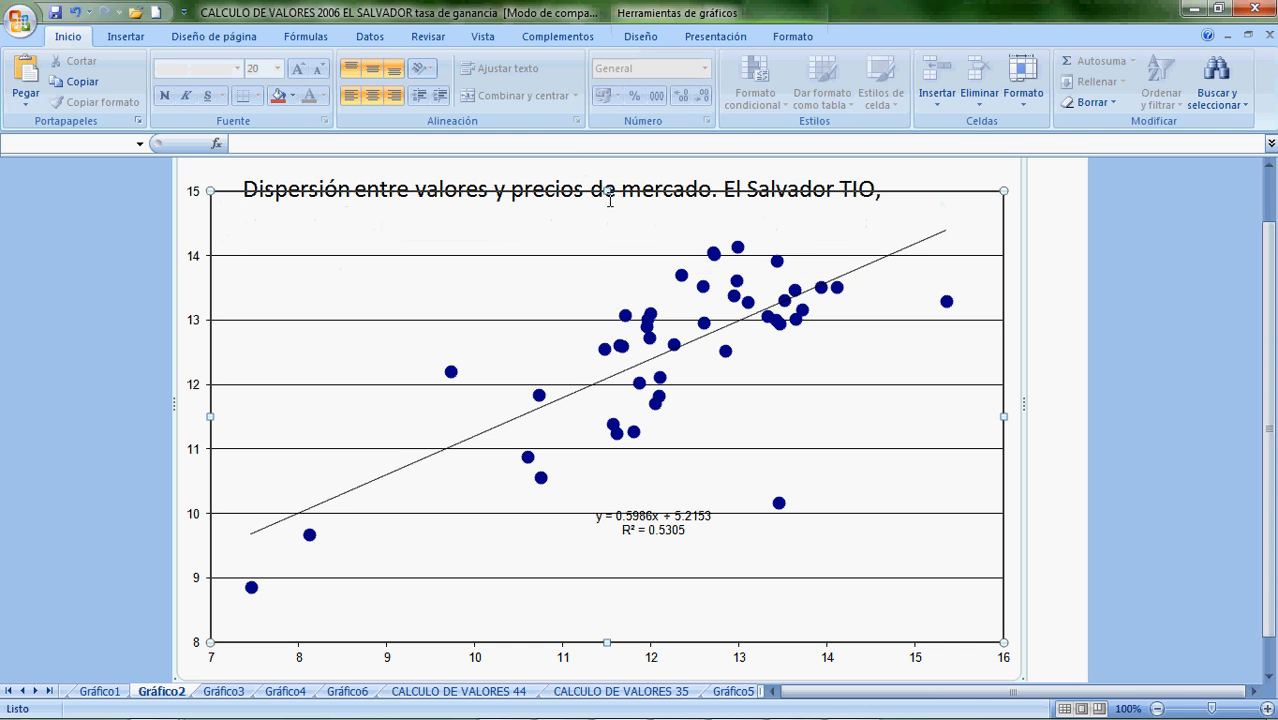
{"action": "left_click_drag", "start_coordinate": [607, 191], "coordinate": [603, 232]}
{"action": "left_click", "coordinate": [585, 222]}
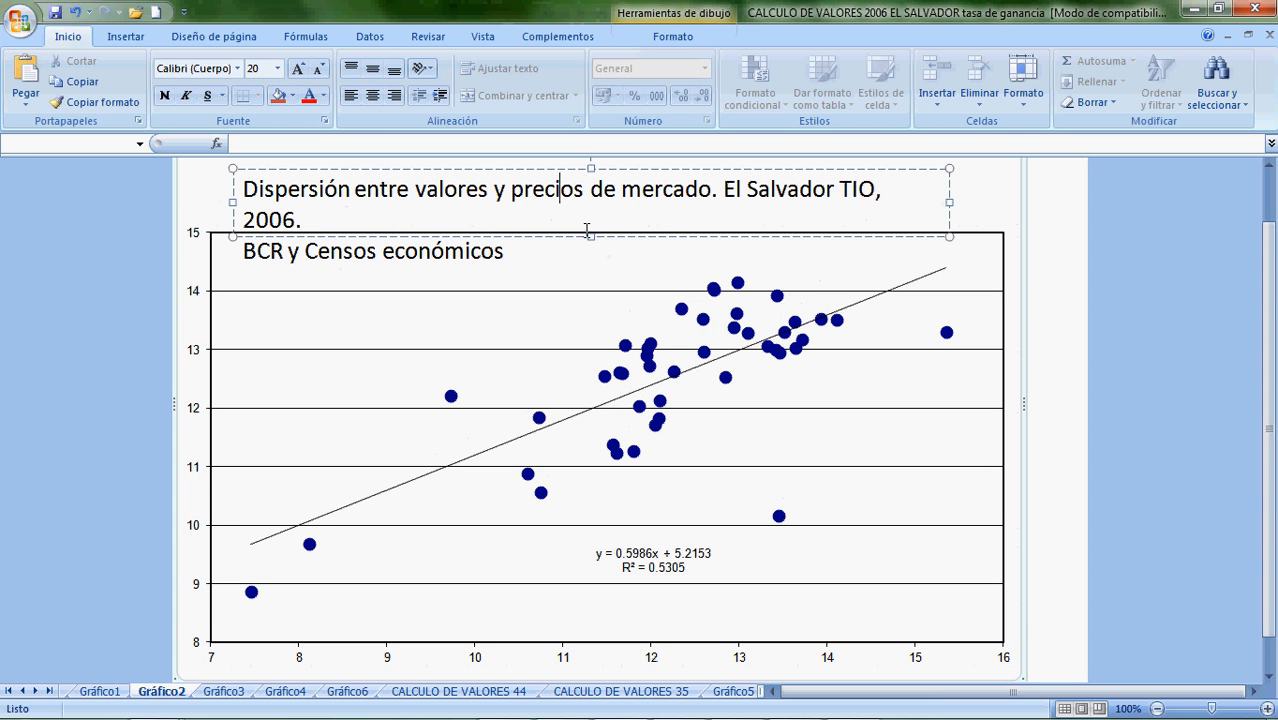
{"action": "left_click", "coordinate": [508, 214]}
{"action": "key", "text": "Delete"}
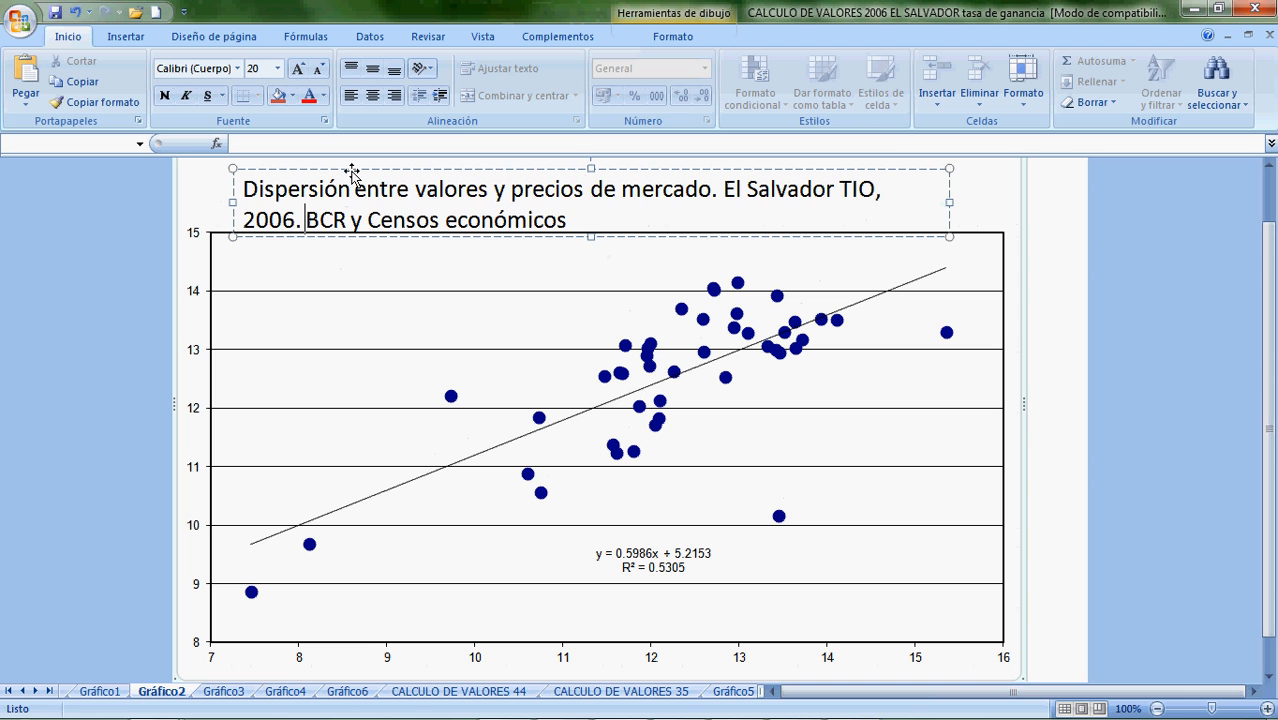
Copy the complete title text and center it horizontally within its text box.
{"action": "left_click_drag", "start_coordinate": [241, 180], "coordinate": [590, 242]}
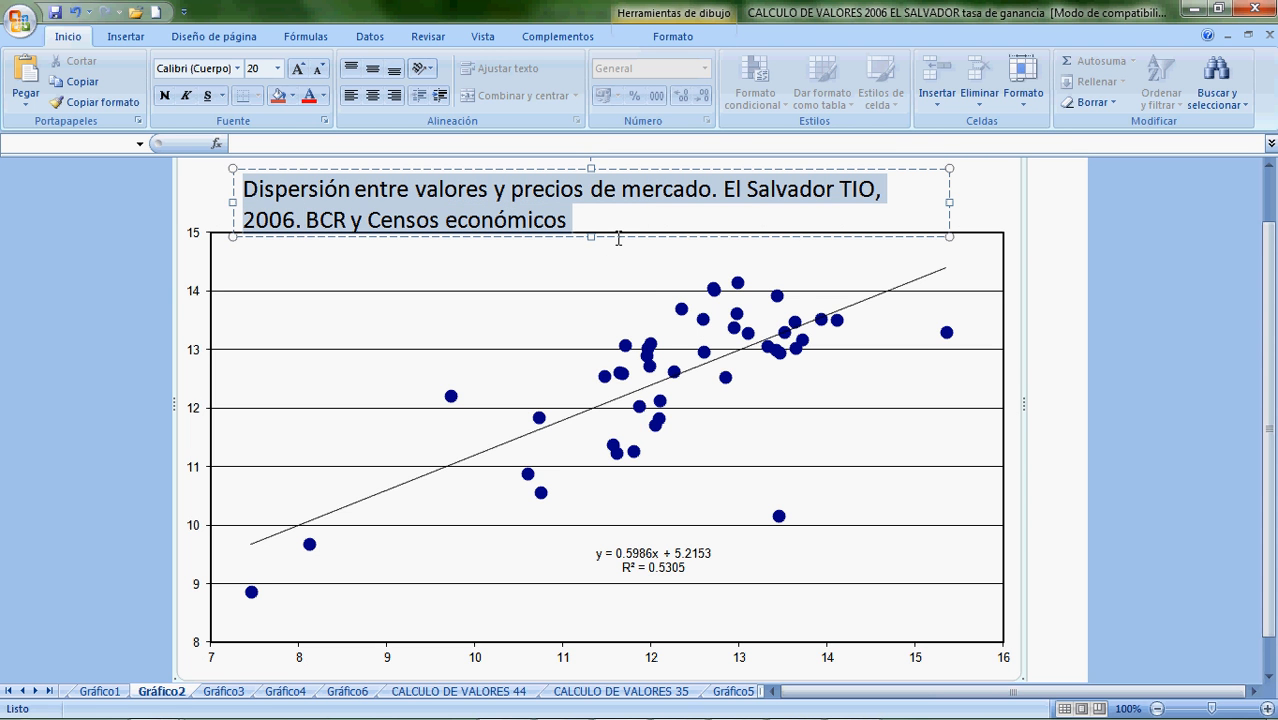
{"action": "key", "text": "ctrl+c"}
{"action": "mouse_move", "coordinate": [680, 717]}
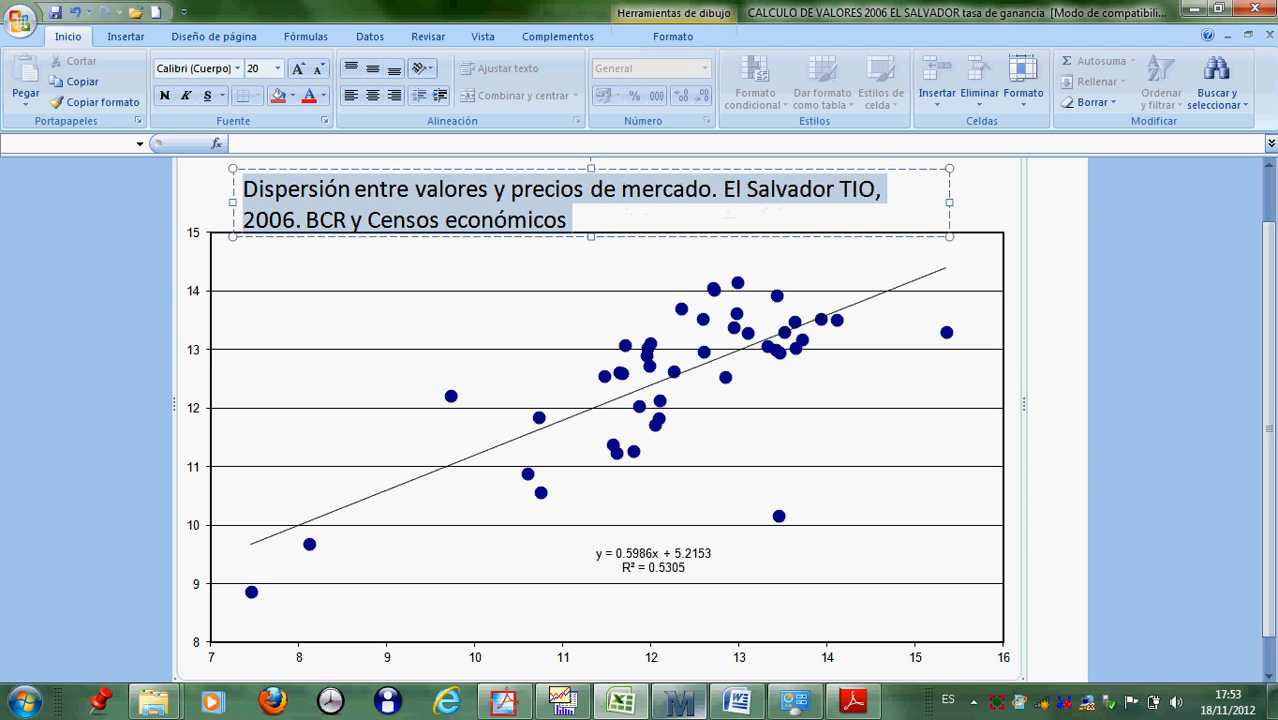
{"action": "left_click", "coordinate": [372, 95]}
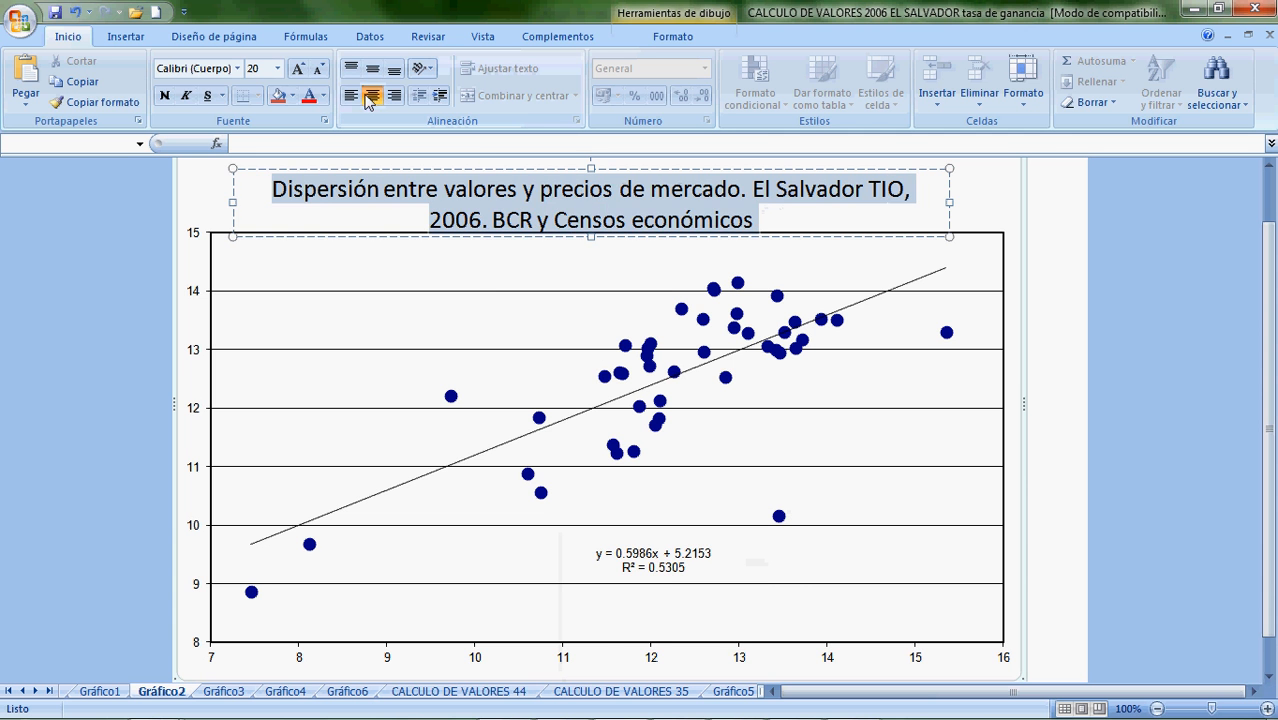
Lower the plot area's upper edge further so that it clears the title's second line.
{"action": "left_click", "coordinate": [468, 276]}
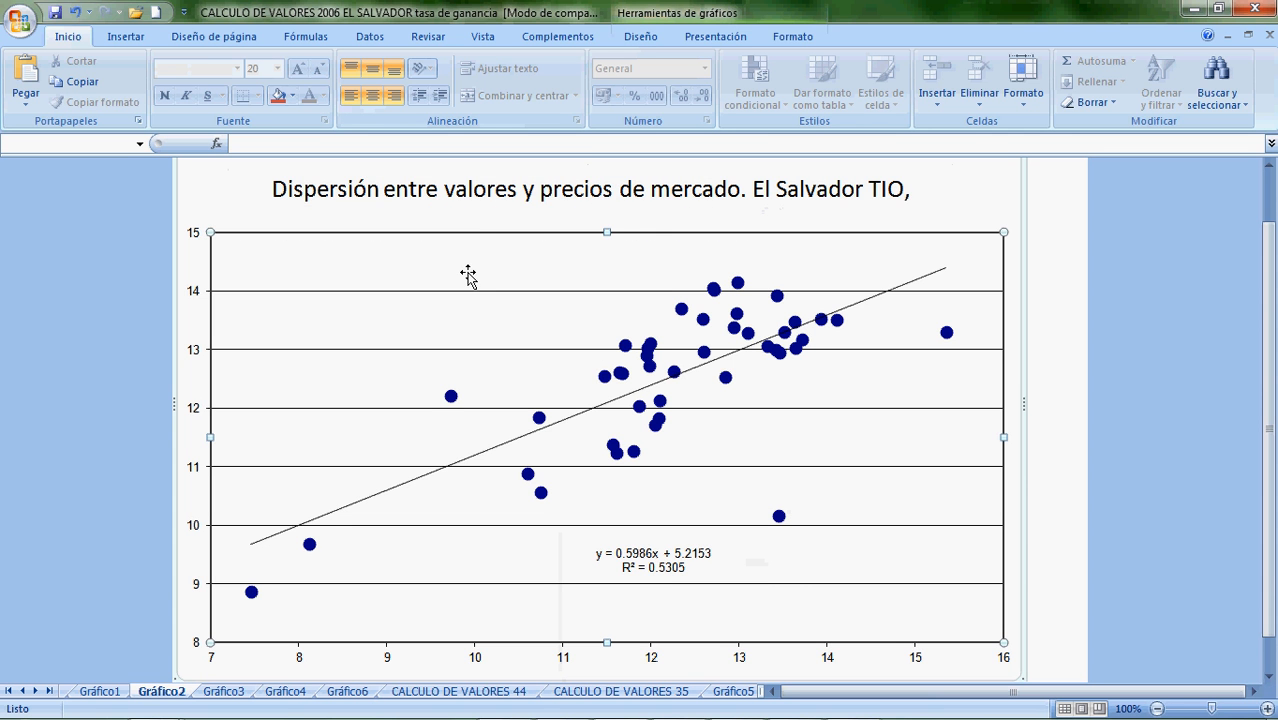
{"action": "left_click", "coordinate": [498, 200]}
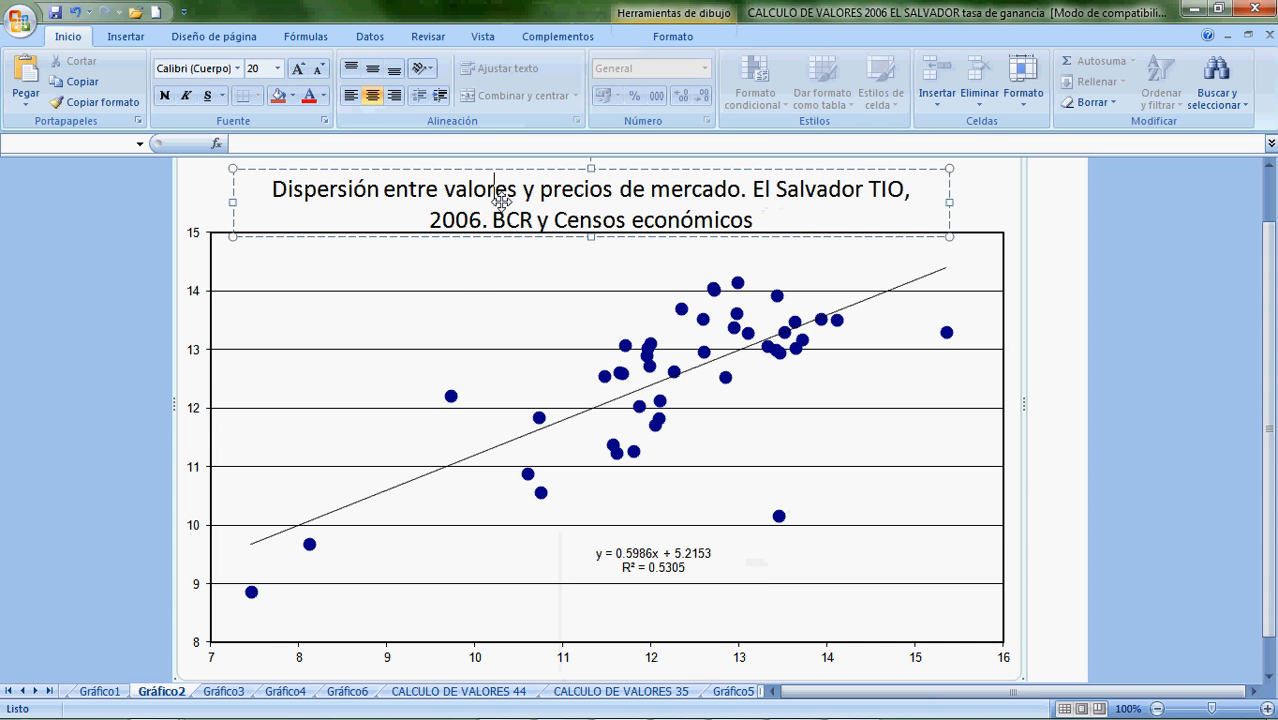
{"action": "left_click", "coordinate": [548, 285]}
{"action": "left_click_drag", "start_coordinate": [604, 234], "coordinate": [608, 288]}
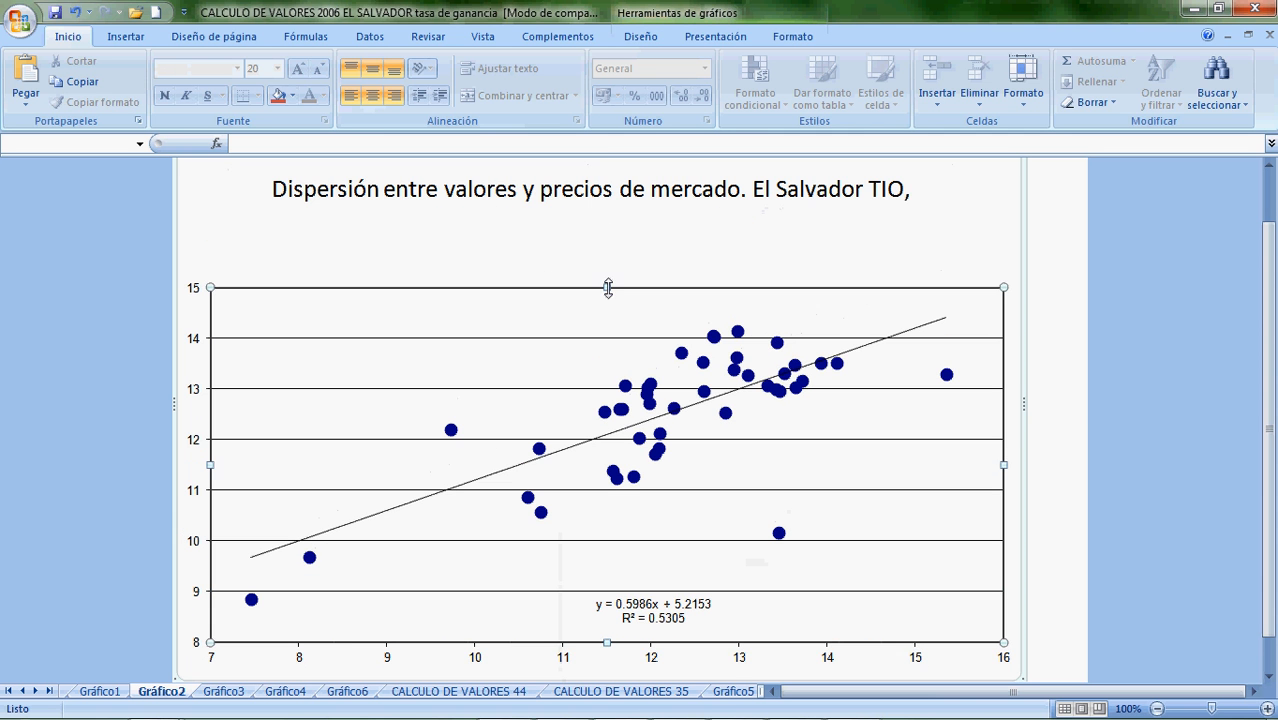
Increase the title text box's height so that both lines of text fit inside it.
{"action": "left_click", "coordinate": [593, 238]}
{"action": "left_click", "coordinate": [588, 200]}
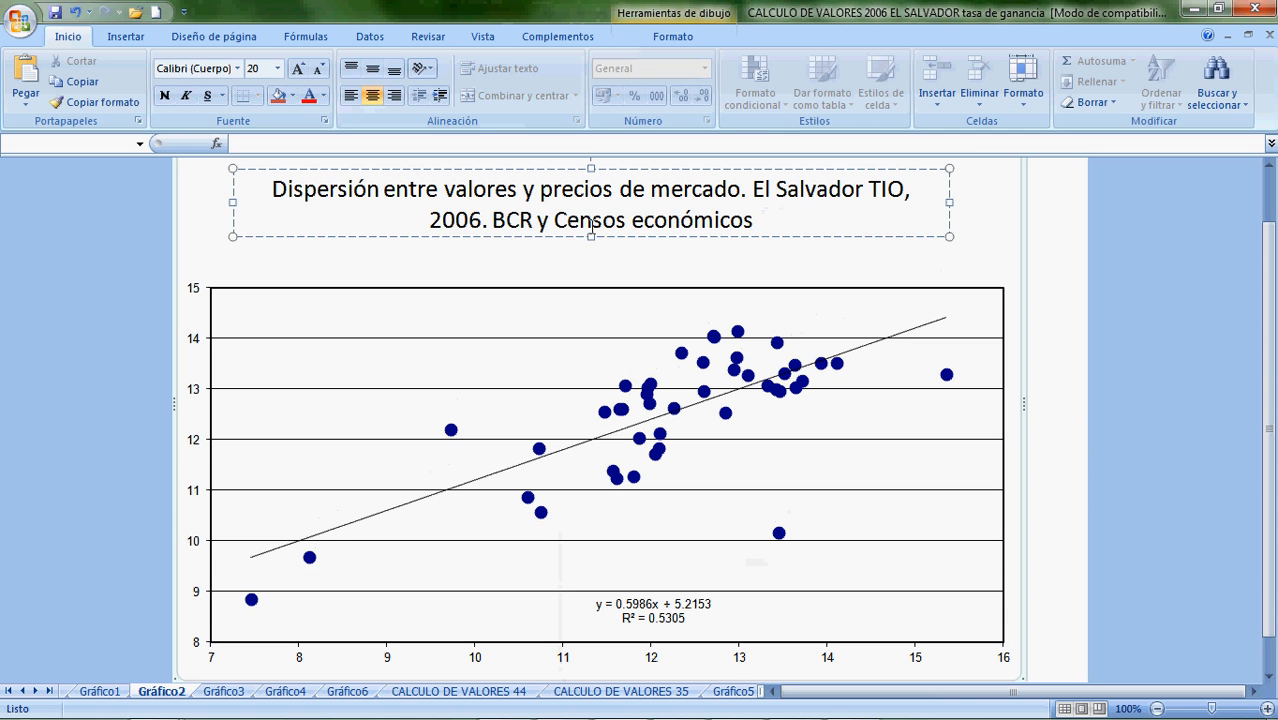
{"action": "left_click_drag", "start_coordinate": [591, 236], "coordinate": [591, 259]}
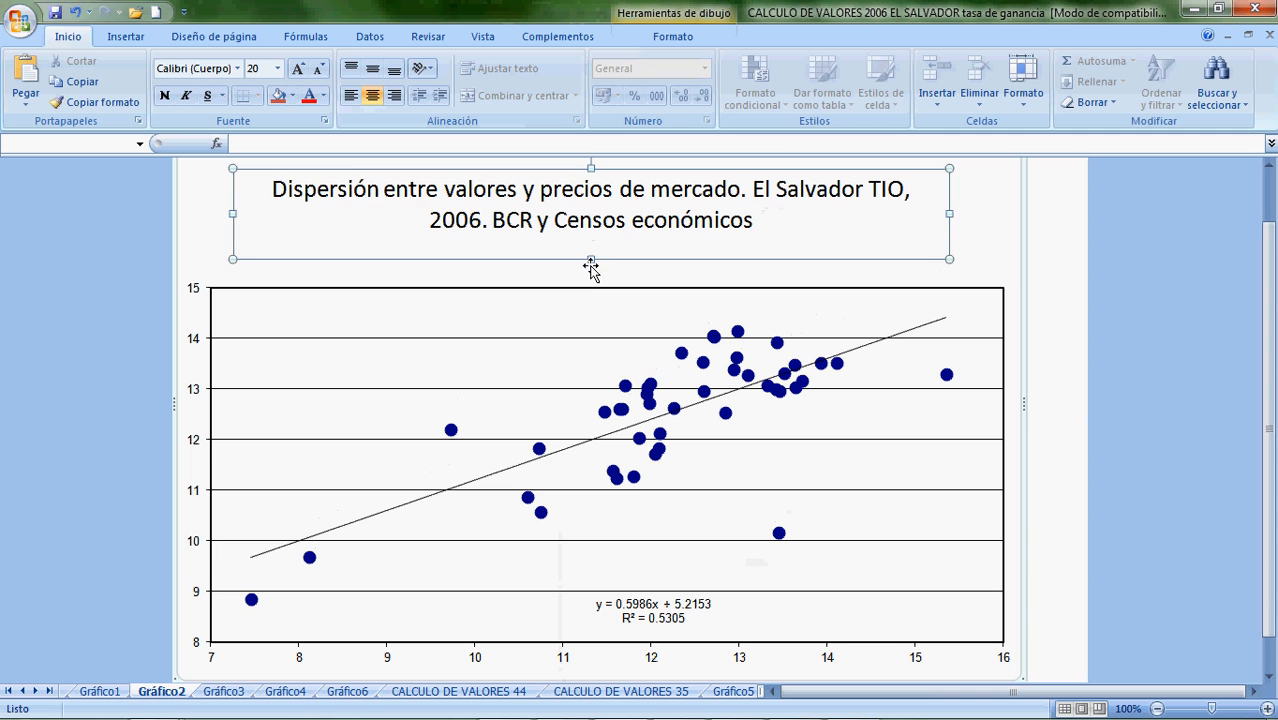
{"action": "left_click", "coordinate": [592, 270]}
Raise the plot area's upper edge to the level of the title's first line and widen the plot slightly toward the chart border.
{"action": "left_click", "coordinate": [593, 306]}
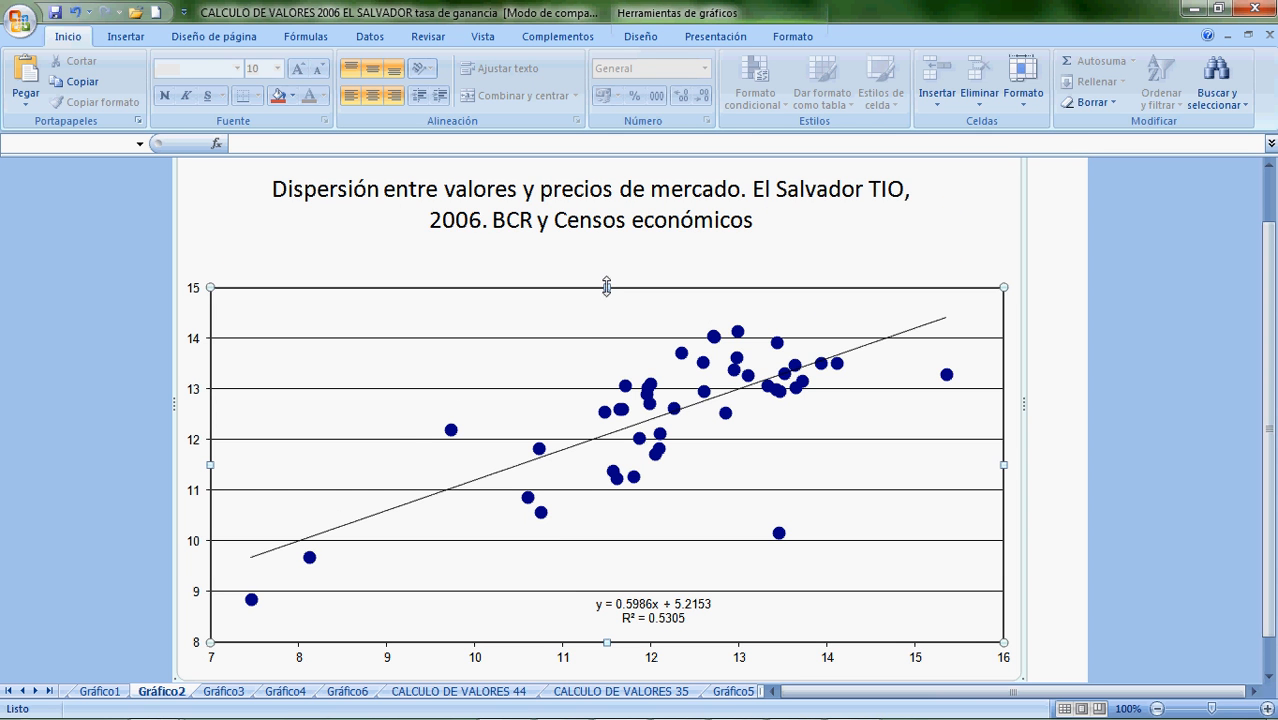
{"action": "left_click_drag", "start_coordinate": [604, 288], "coordinate": [604, 175]}
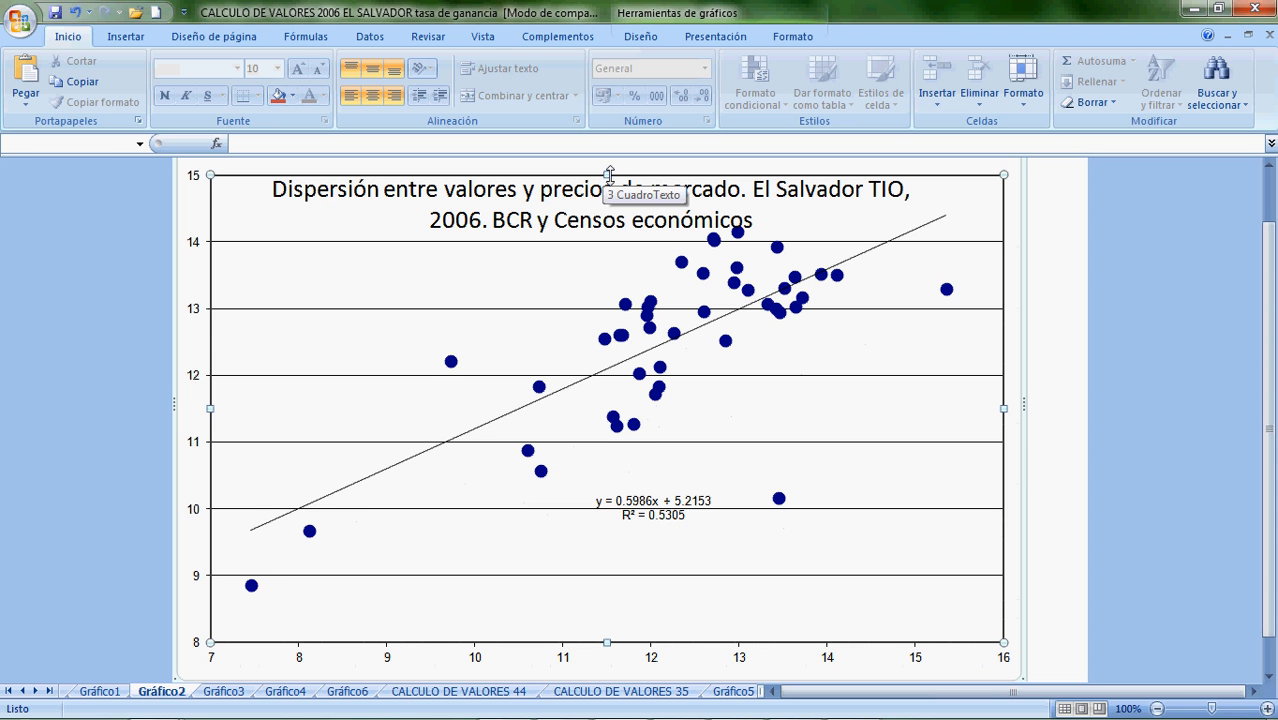
{"action": "left_click_drag", "start_coordinate": [609, 174], "coordinate": [609, 190]}
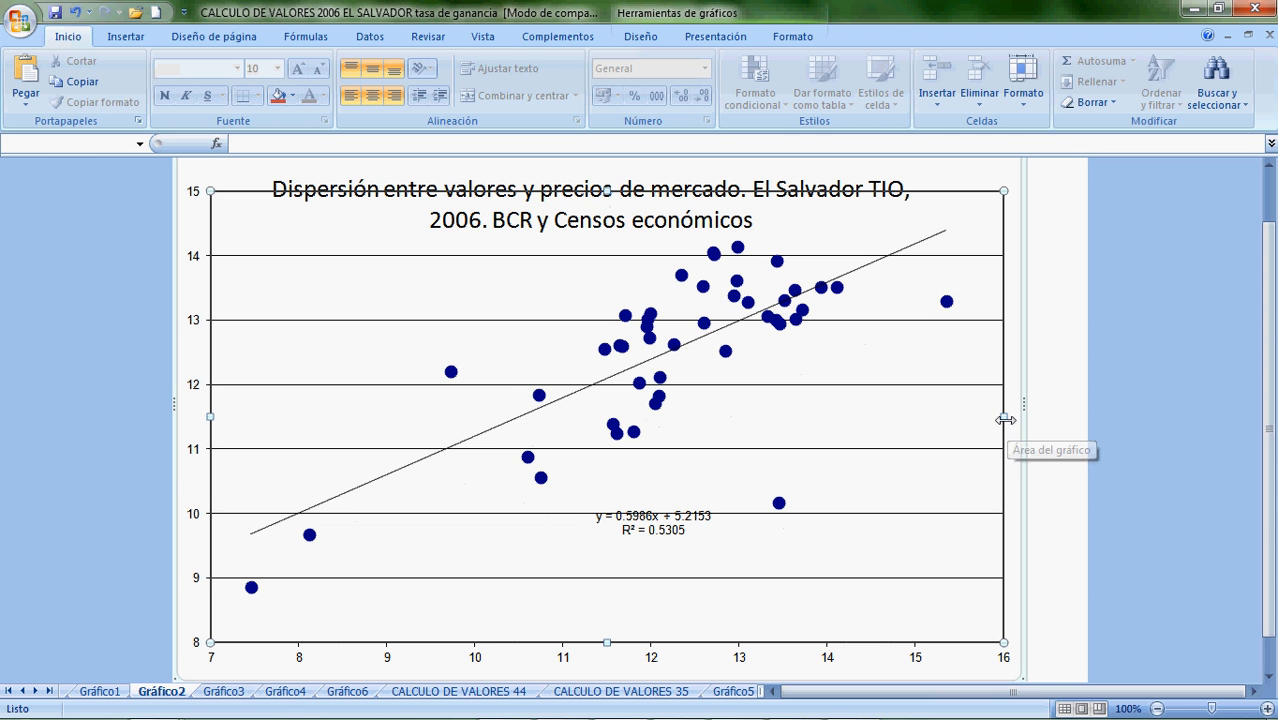
{"action": "left_click_drag", "start_coordinate": [1005, 420], "coordinate": [1030, 414]}
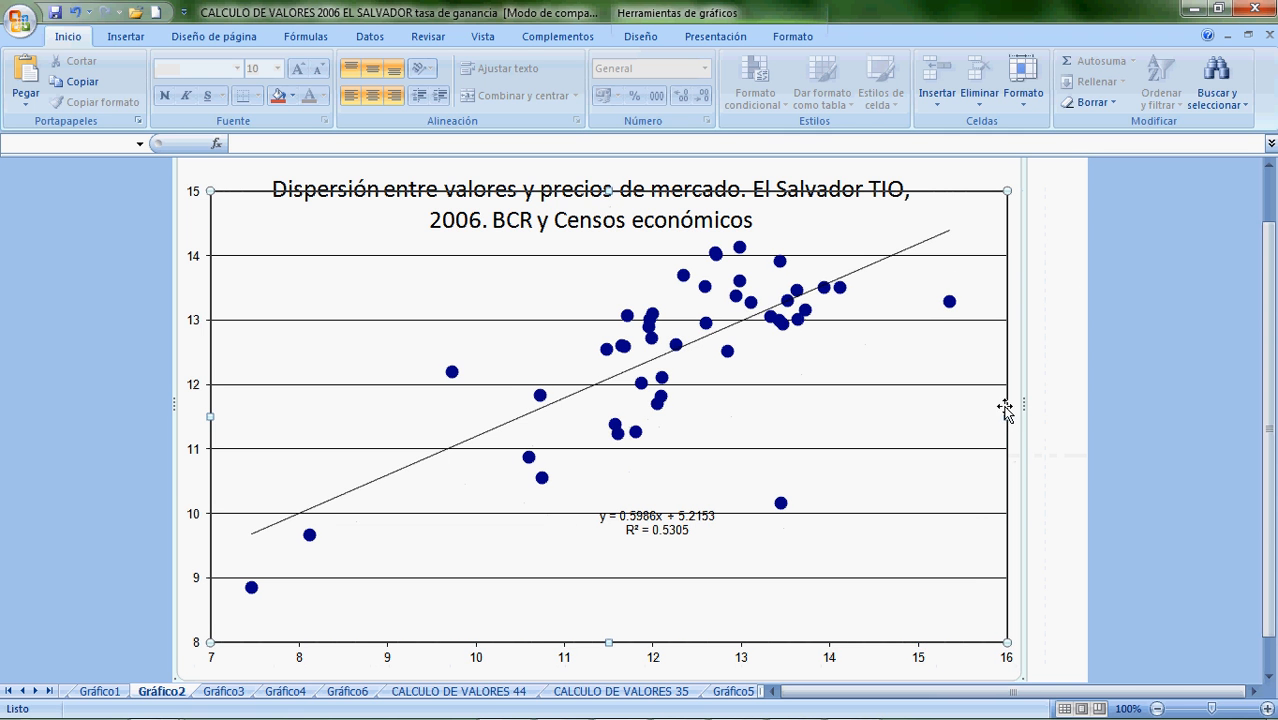
Lower the plot area's upper edge so that it sits just below the second line of the chart title.
{"action": "double_click", "coordinate": [1007, 408]}
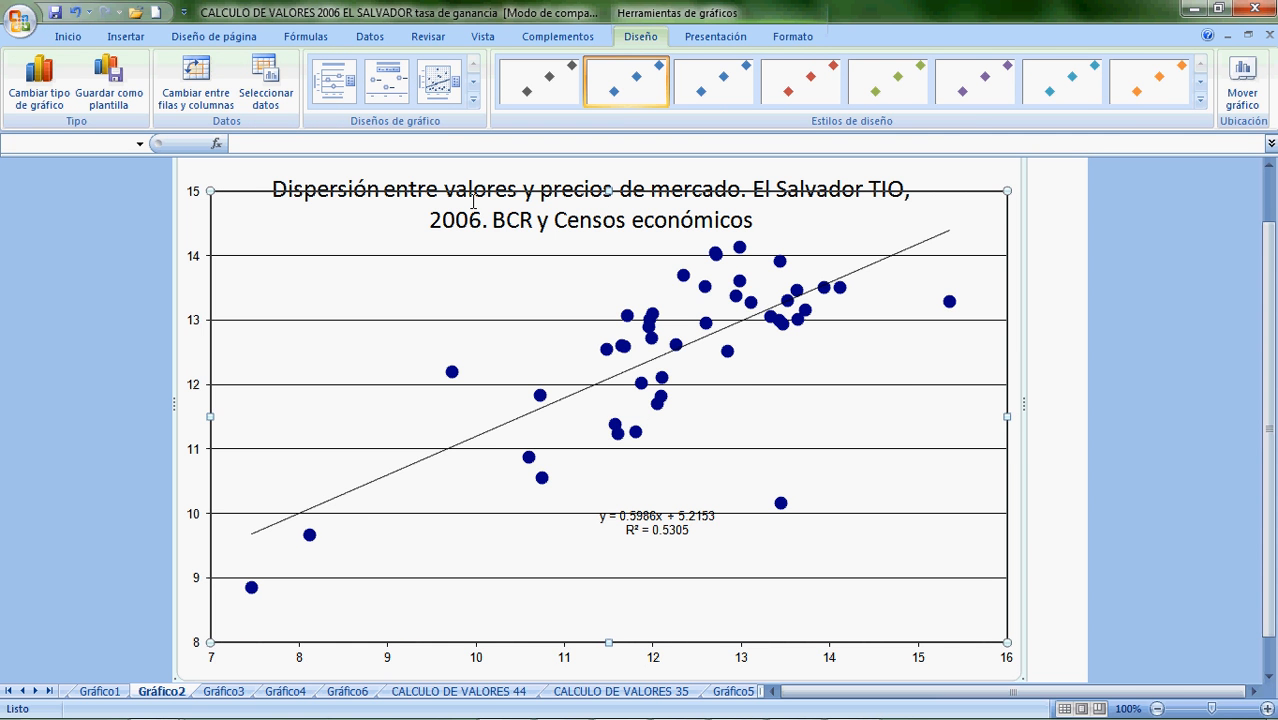
{"action": "left_click", "coordinate": [247, 180]}
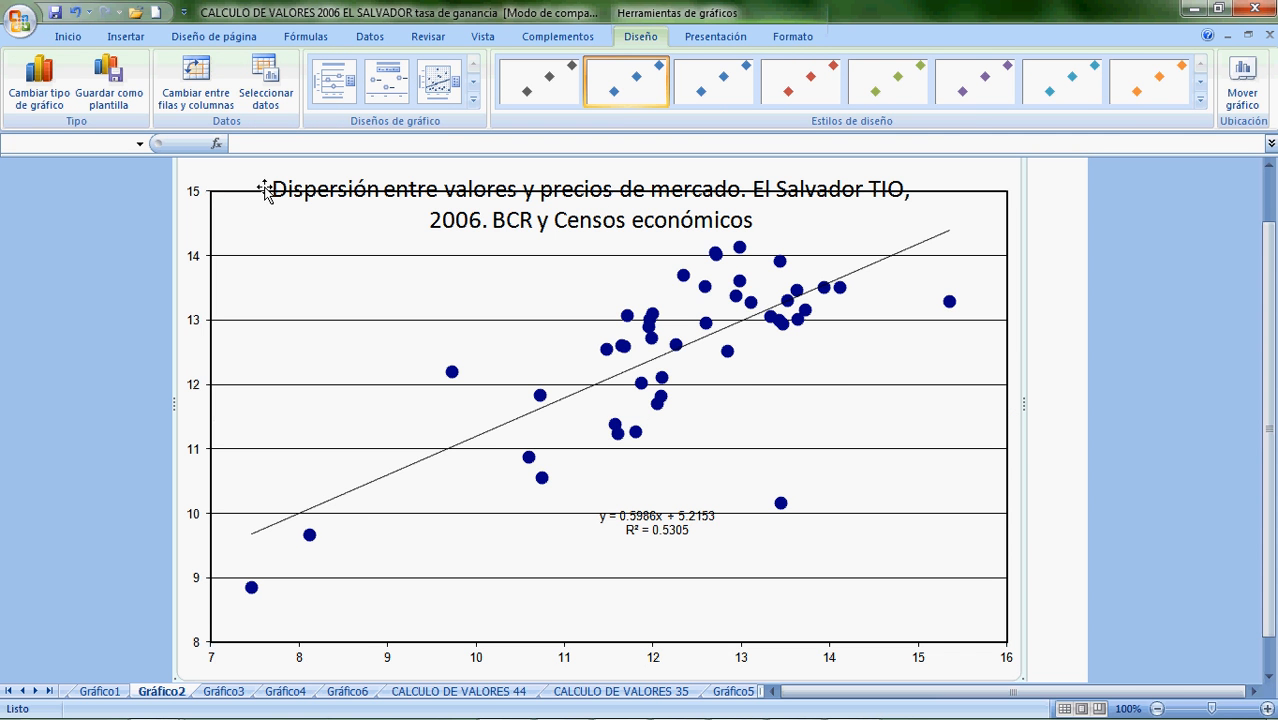
{"action": "left_click", "coordinate": [614, 221]}
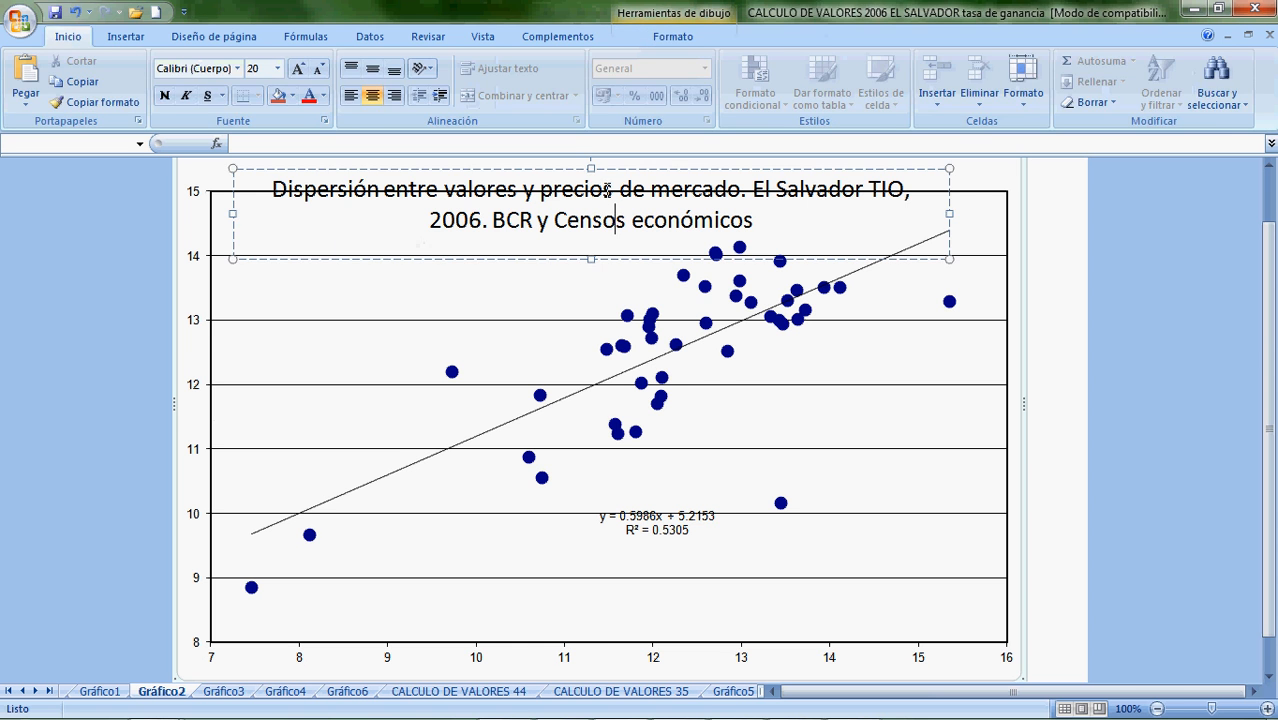
{"action": "left_click", "coordinate": [589, 282]}
{"action": "left_click_drag", "start_coordinate": [605, 189], "coordinate": [607, 241]}
{"action": "left_click", "coordinate": [775, 221]}
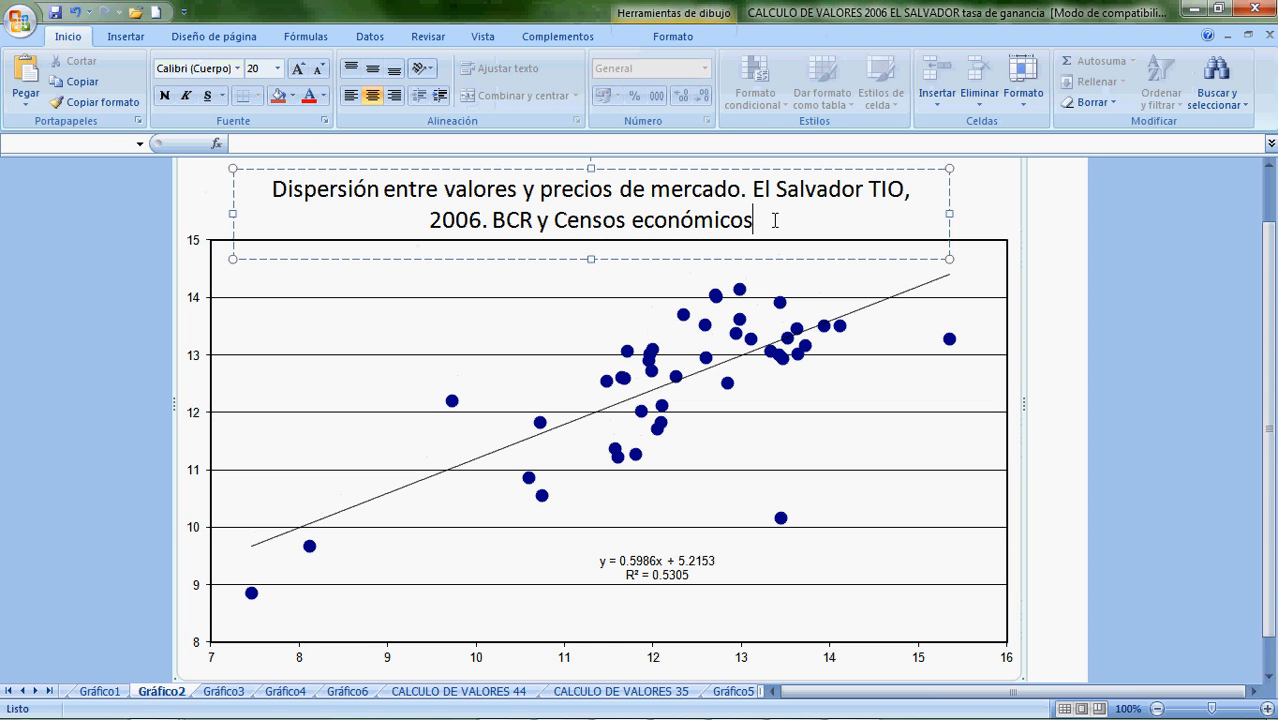
{"action": "left_click", "coordinate": [978, 232]}
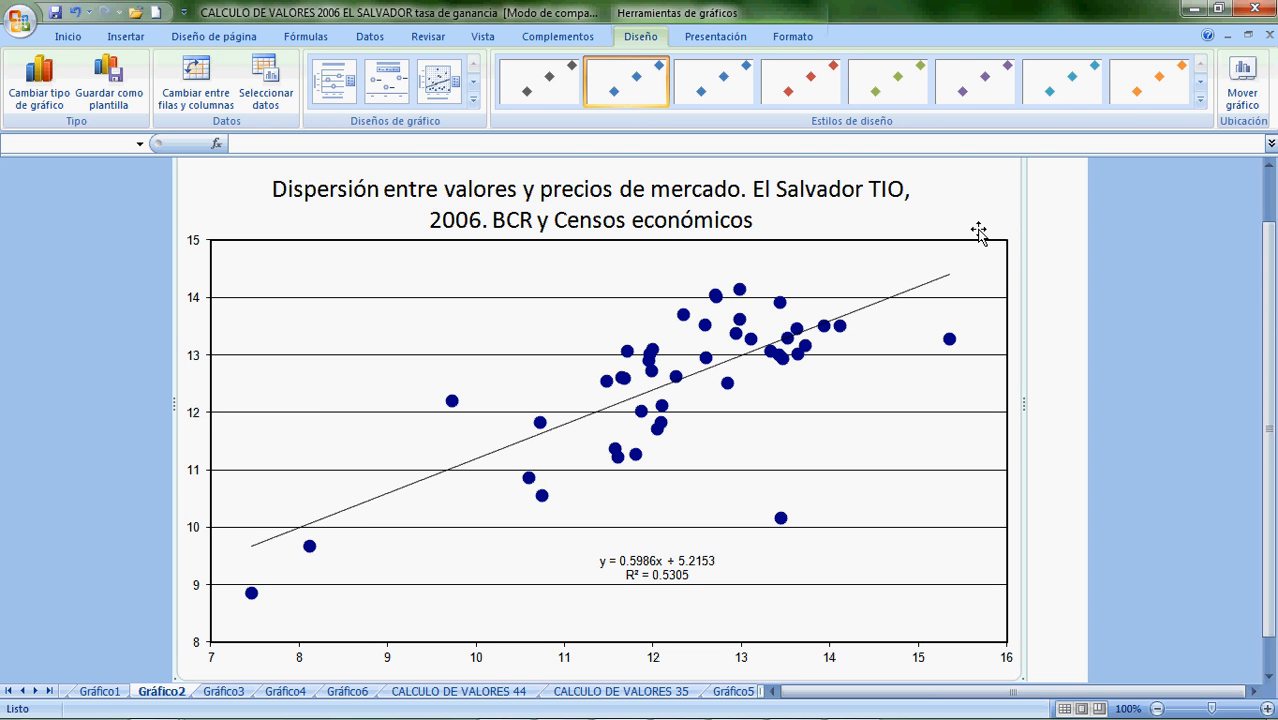
Switch to the Word document Cálculo de valores trabajo and read the task list from the lm = f (ld) relation to the global profit rate item.
{"action": "mouse_move", "coordinate": [650, 718]}
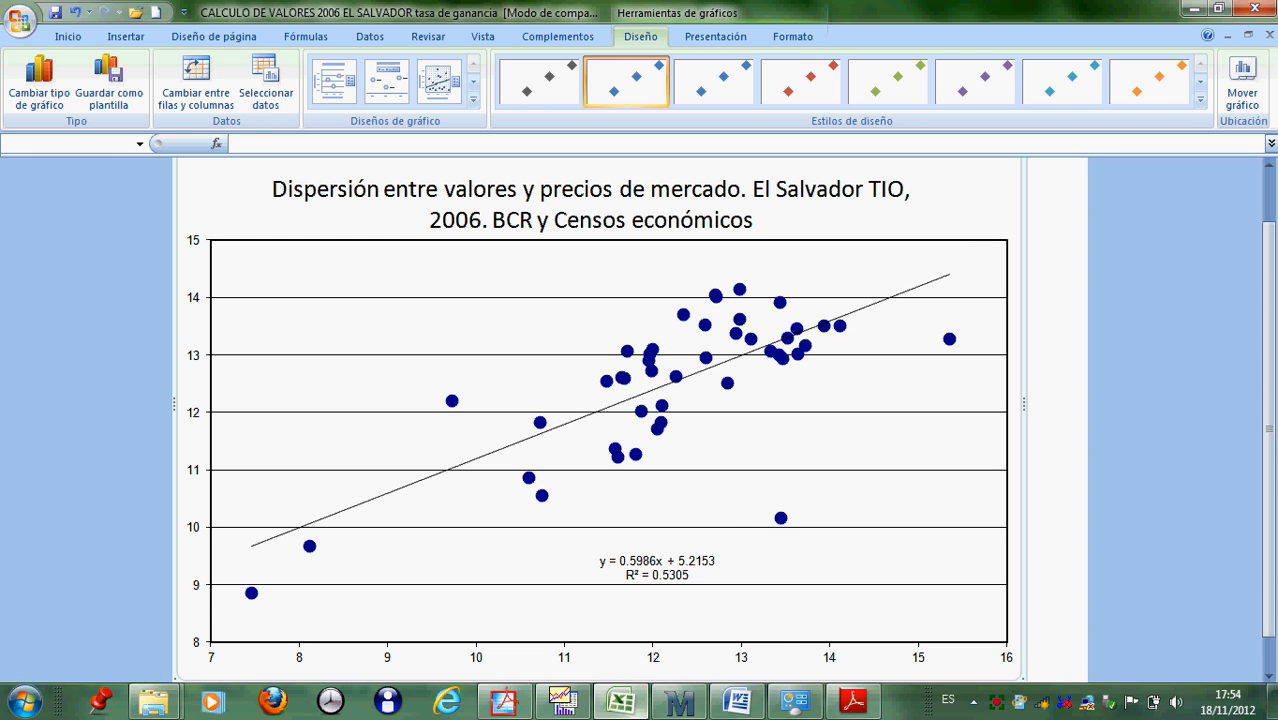
{"action": "mouse_move", "coordinate": [682, 704]}
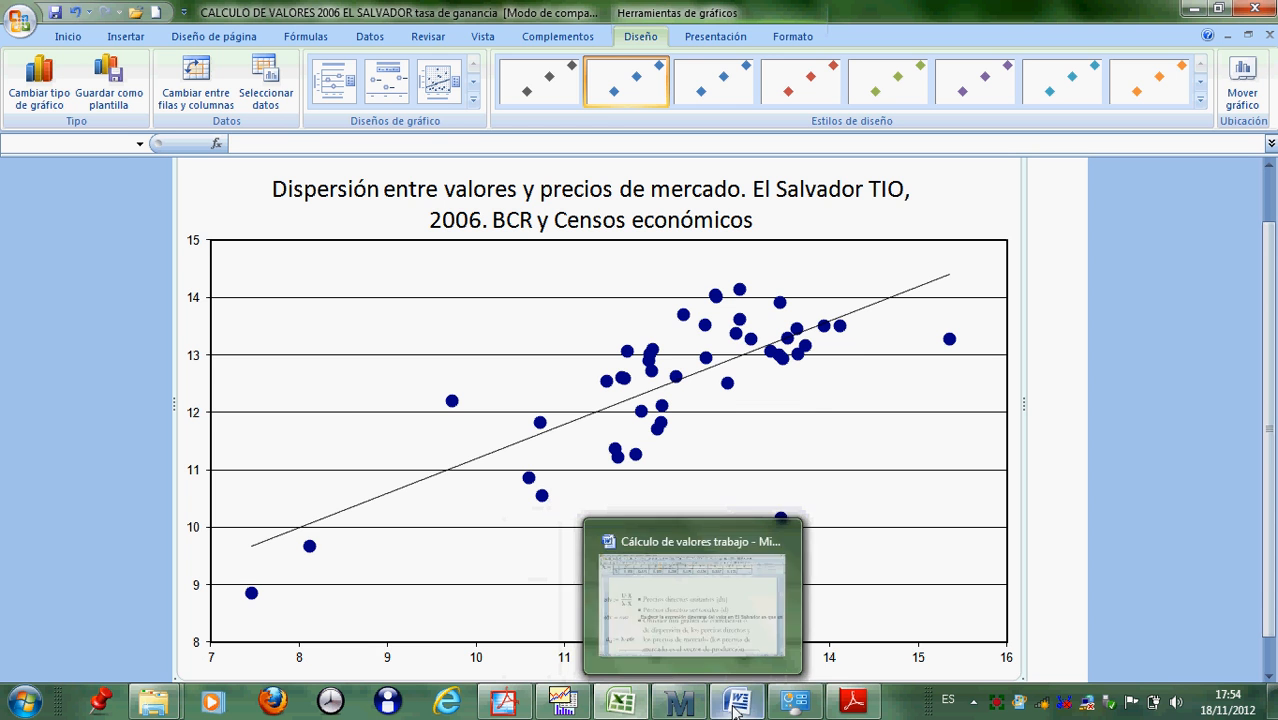
{"action": "mouse_move", "coordinate": [590, 605]}
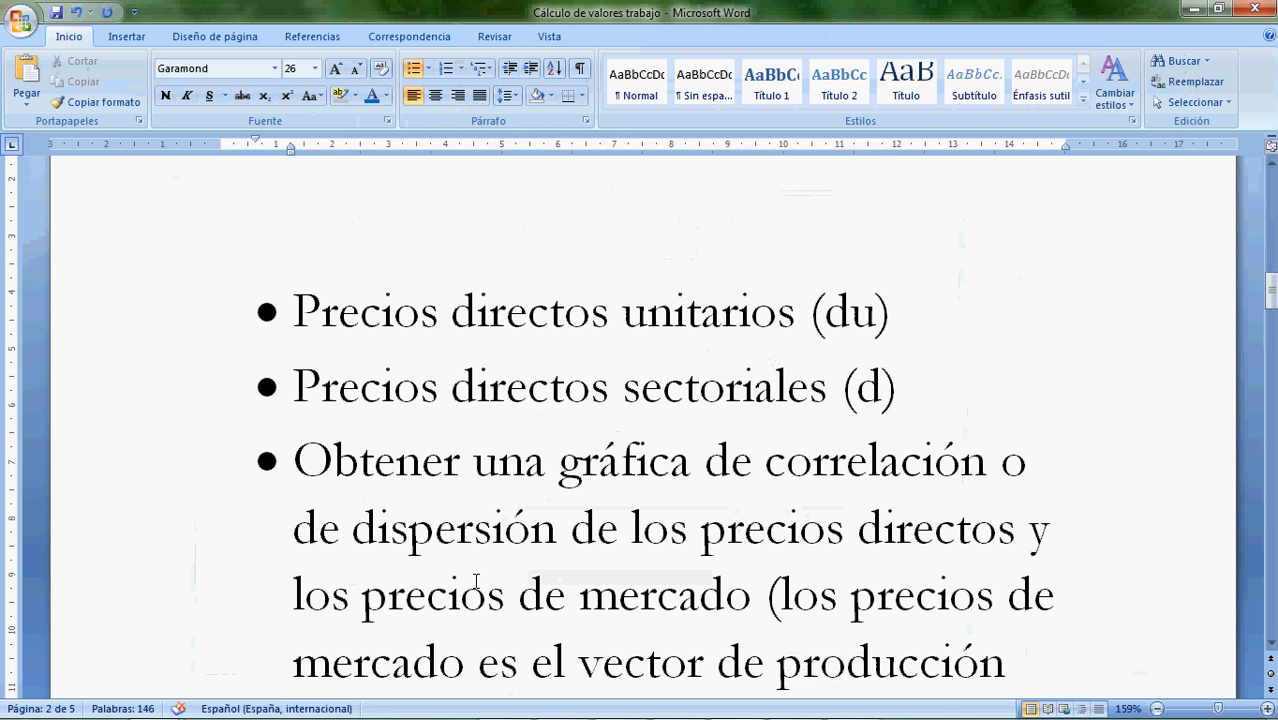
{"action": "scroll", "coordinate": [476, 582], "scroll_direction": "down", "scroll_amount": 2}
{"action": "left_click", "coordinate": [476, 582]}
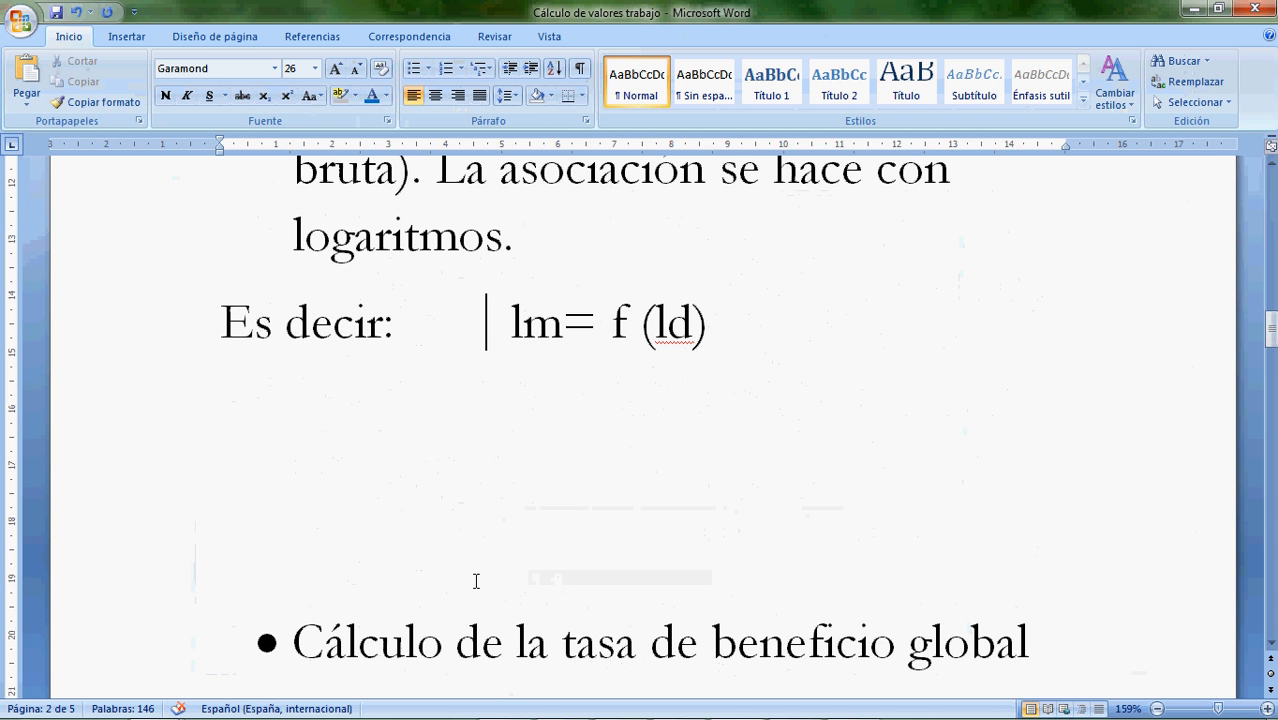
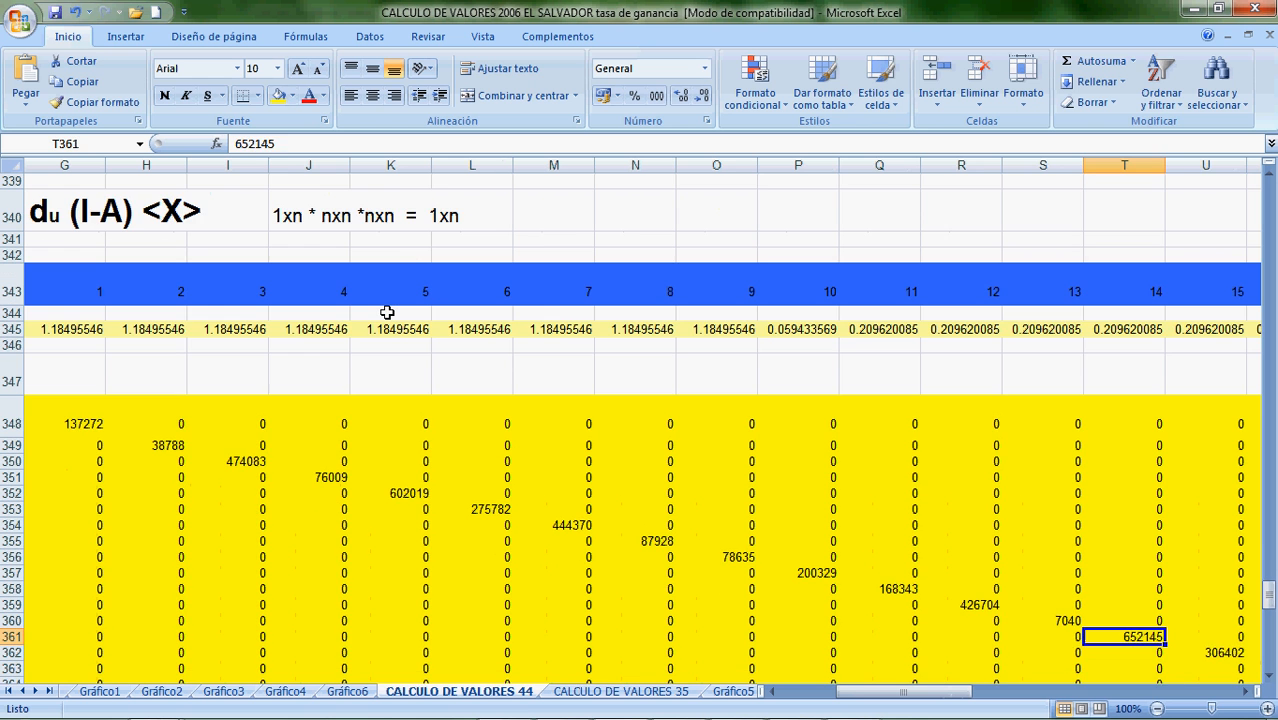
Examine the row labels of the du (I-A) vector and the diagonal <X> matrix on the CALCULO DE VALORES 44 sheet.
{"action": "key", "text": "Right"}
{"action": "key", "text": "Down"}
{"action": "key", "text": "Left"}
{"action": "key", "text": "Left"}
{"action": "key", "text": "Left"}
{"action": "key", "text": "Left"}
{"action": "key", "text": "Left"}
{"action": "key", "text": "Home"}
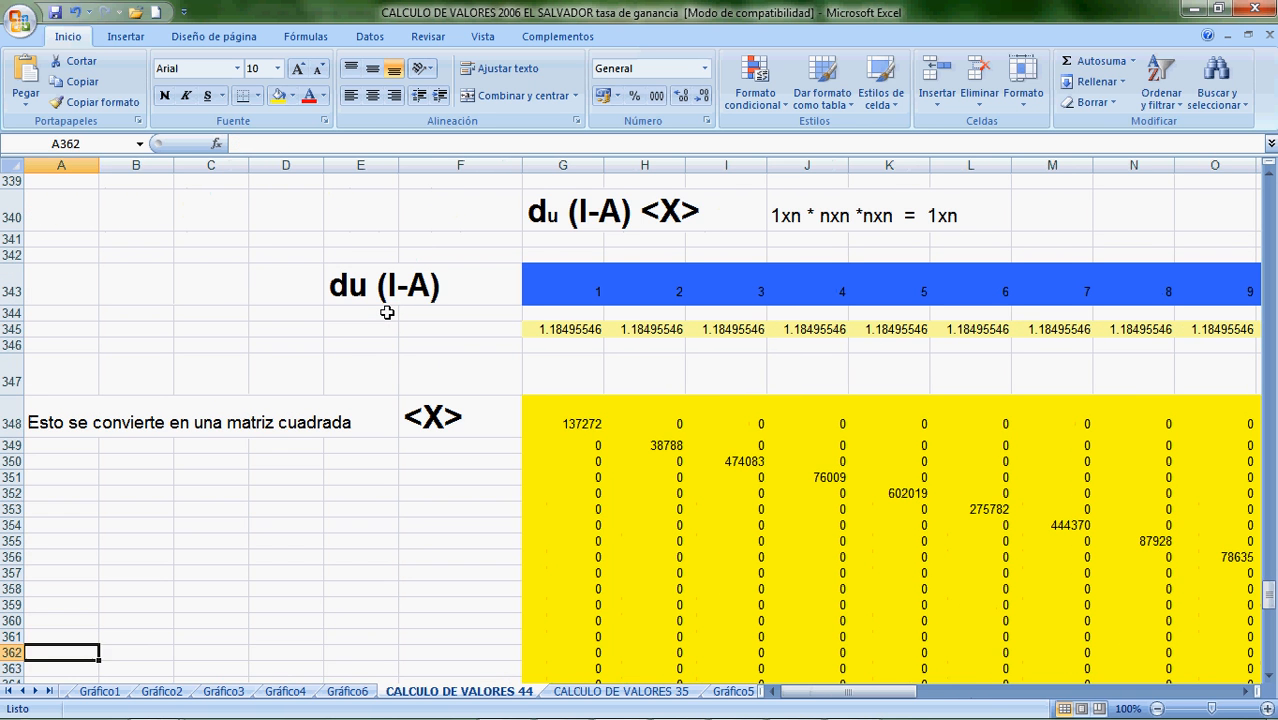
{"action": "key", "text": "Right"}
{"action": "key", "text": "Right"}
{"action": "key", "text": "Right"}
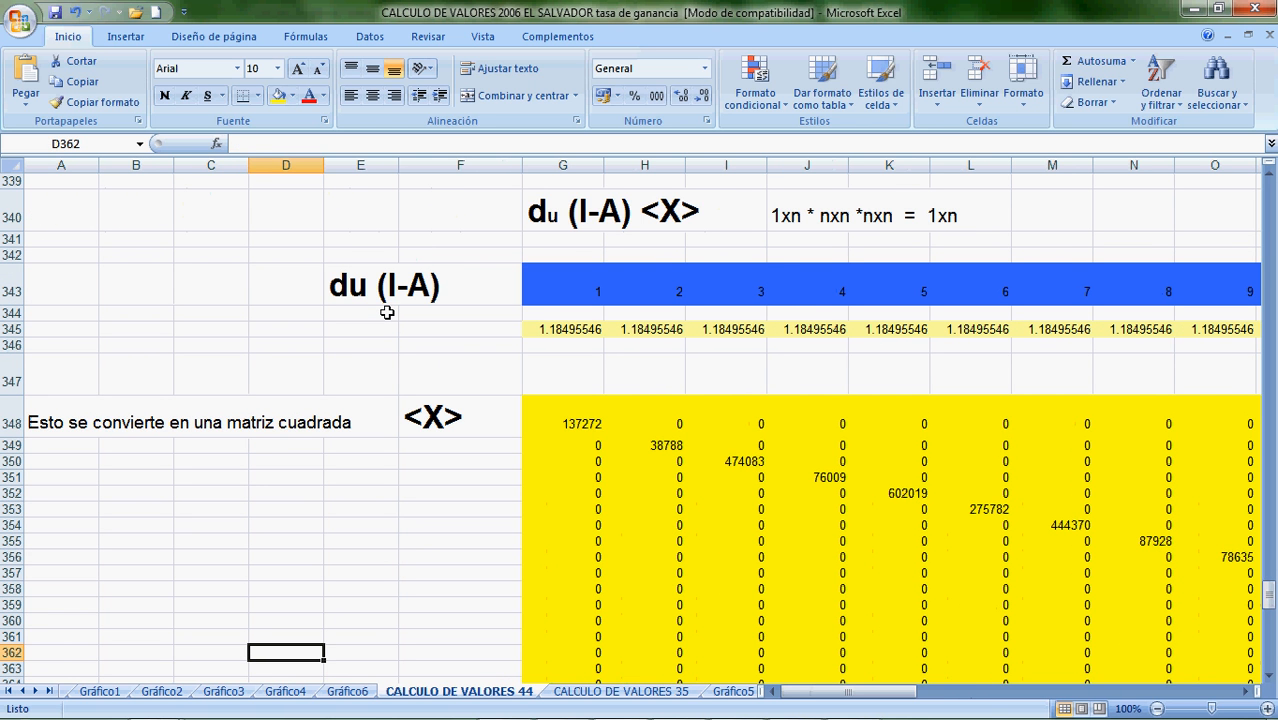
{"action": "key", "text": "Up"}
{"action": "key", "text": "Up"}
{"action": "key", "text": "Up"}
{"action": "key", "text": "Up"}
{"action": "key", "text": "Up"}
{"action": "key", "text": "Up"}
{"action": "key", "text": "Up"}
{"action": "key", "text": "Up"}
{"action": "key", "text": "Up"}
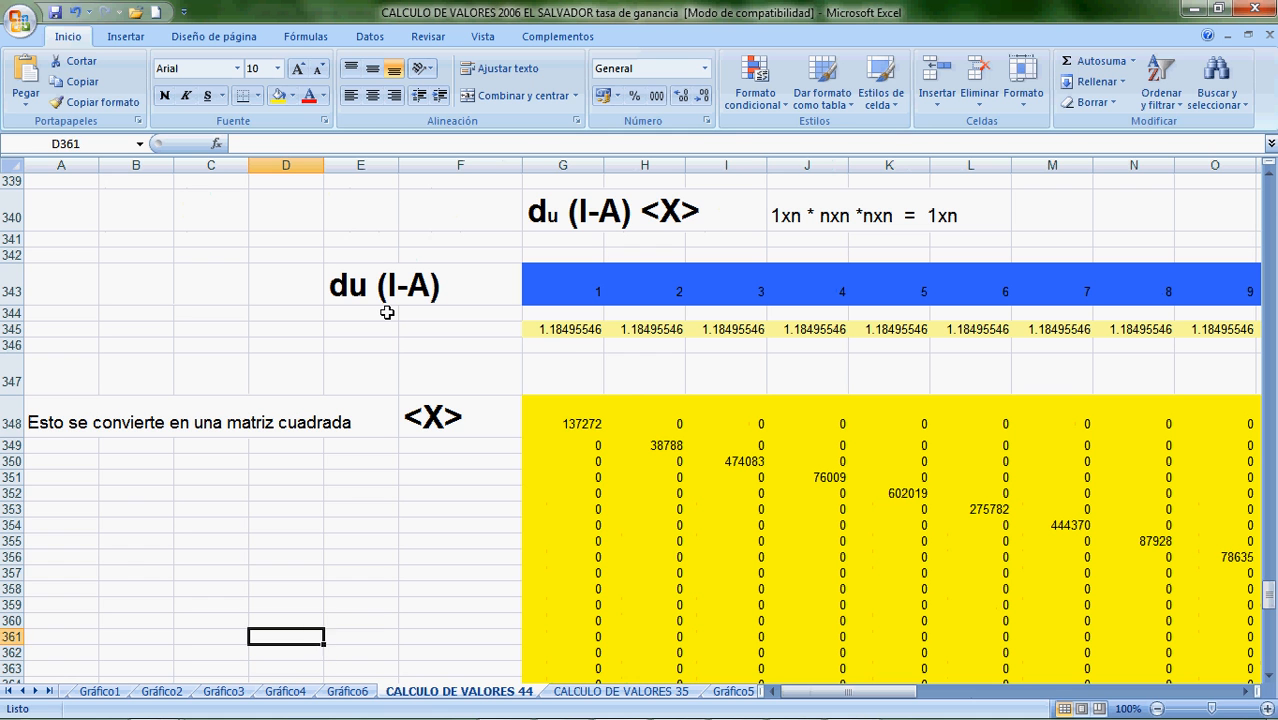
{"action": "key", "text": "Up"}
{"action": "key", "text": "Right"}
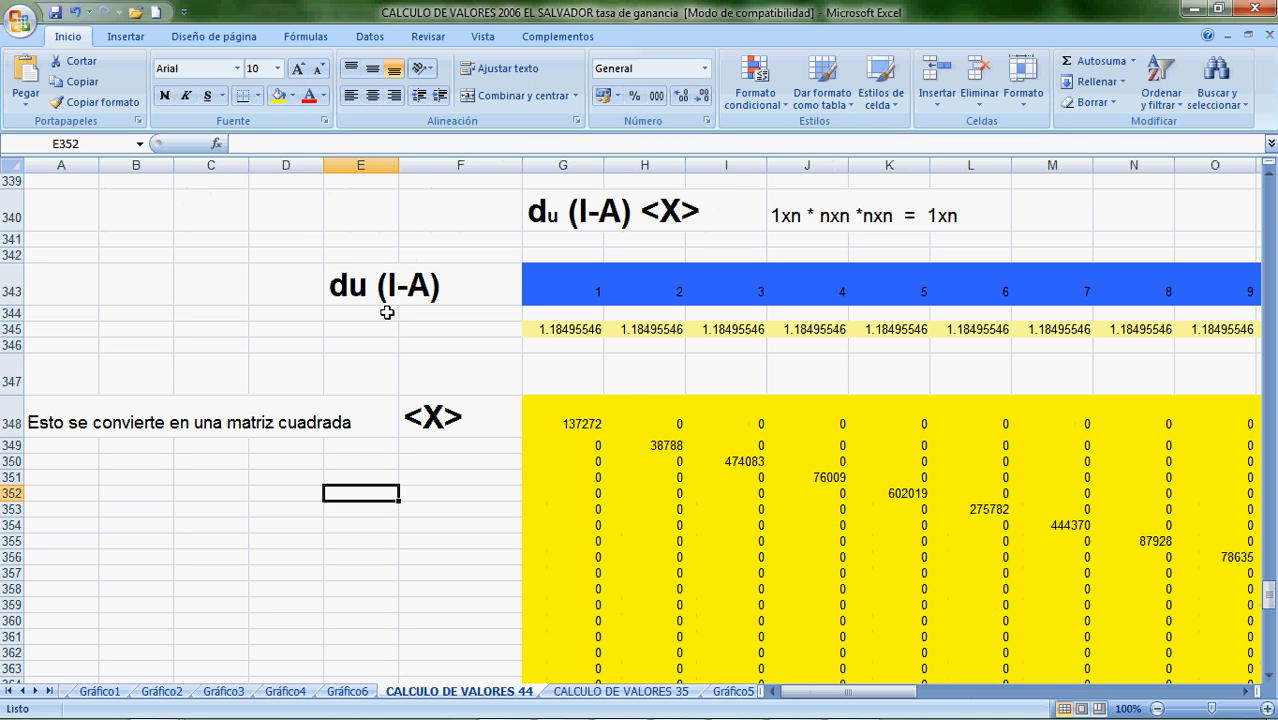
{"action": "key", "text": "Up"}
{"action": "key", "text": "Right"}
{"action": "key", "text": "Up"}
{"action": "key", "text": "Up"}
{"action": "key", "text": "Up"}
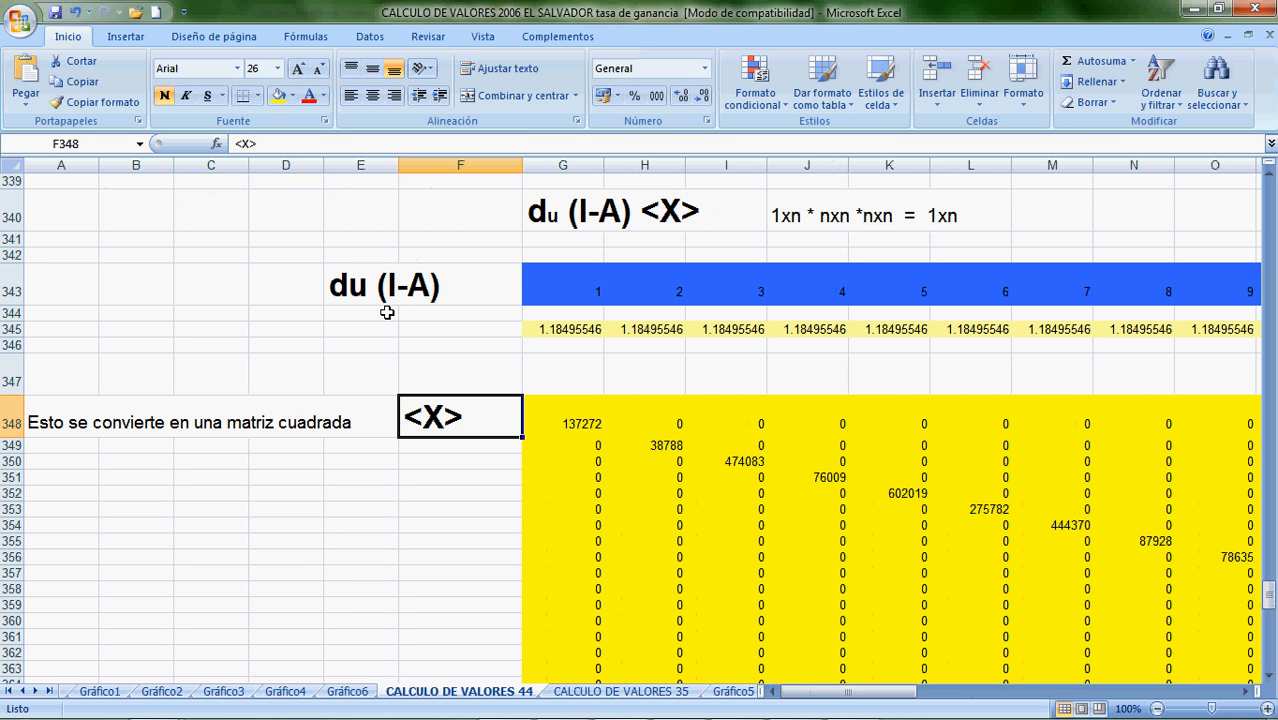
Review the diagonal <X> matrix from row 348 down to its end and the result rows beneath it.
{"action": "key", "text": "Down"}
{"action": "key", "text": "Down"}
{"action": "key", "text": "Down"}
{"action": "key", "text": "Down"}
{"action": "key", "text": "Down"}
{"action": "key", "text": "Down"}
{"action": "key", "text": "Down"}
{"action": "key", "text": "Down"}
{"action": "key", "text": "Down"}
{"action": "key", "text": "Down"}
{"action": "key", "text": "Down"}
{"action": "key", "text": "Down"}
{"action": "key", "text": "Down"}
{"action": "key", "text": "Down"}
{"action": "key", "text": "Down"}
{"action": "key", "text": "Down"}
{"action": "key", "text": "Down"}
{"action": "key", "text": "Down"}
{"action": "key", "text": "Down"}
{"action": "key", "text": "Down"}
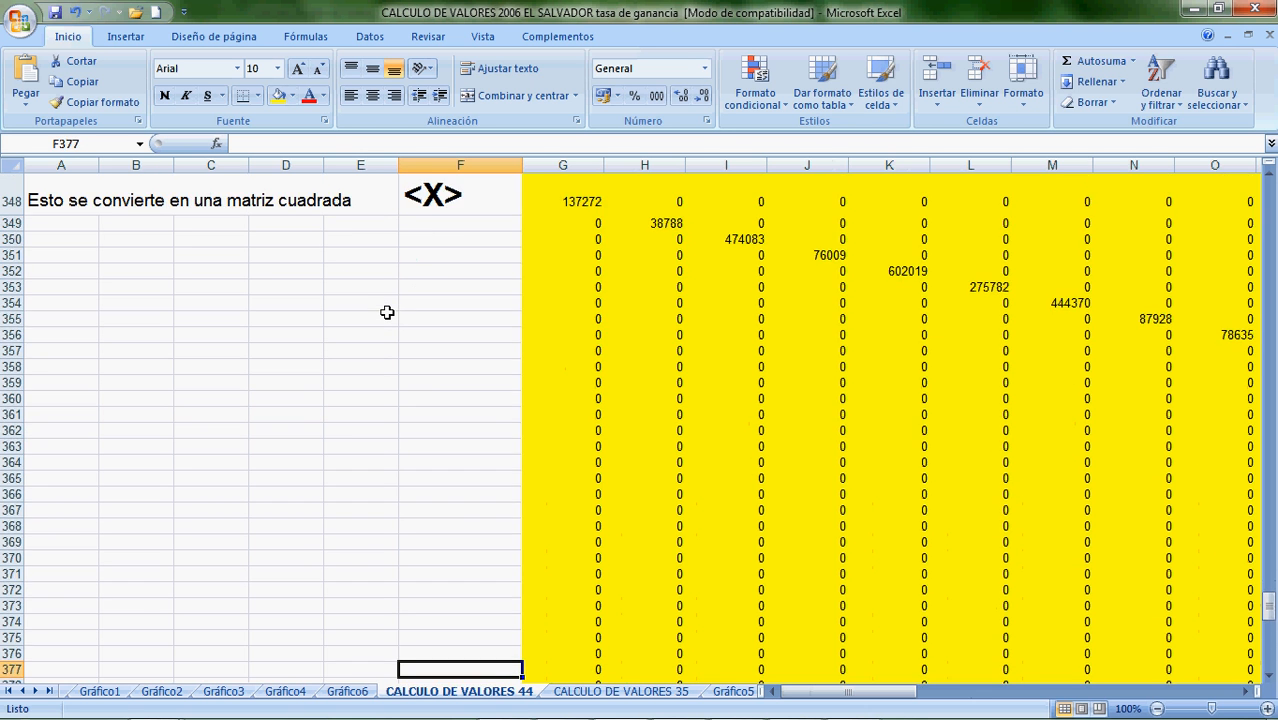
{"action": "key", "text": "Down"}
{"action": "key", "text": "Down"}
{"action": "key", "text": "Down"}
{"action": "key", "text": "Down"}
{"action": "key", "text": "Down"}
{"action": "key", "text": "Down"}
{"action": "key", "text": "Down"}
{"action": "key", "text": "Down"}
{"action": "key", "text": "Down"}
{"action": "key", "text": "Down"}
{"action": "key", "text": "Down"}
{"action": "key", "text": "Down"}
{"action": "key", "text": "Down"}
{"action": "key", "text": "Down"}
{"action": "key", "text": "Down"}
{"action": "key", "text": "Down"}
{"action": "key", "text": "Down"}
{"action": "key", "text": "Down"}
{"action": "key", "text": "Down"}
{"action": "key", "text": "Down"}
{"action": "key", "text": "Up"}
{"action": "key", "text": "Up"}
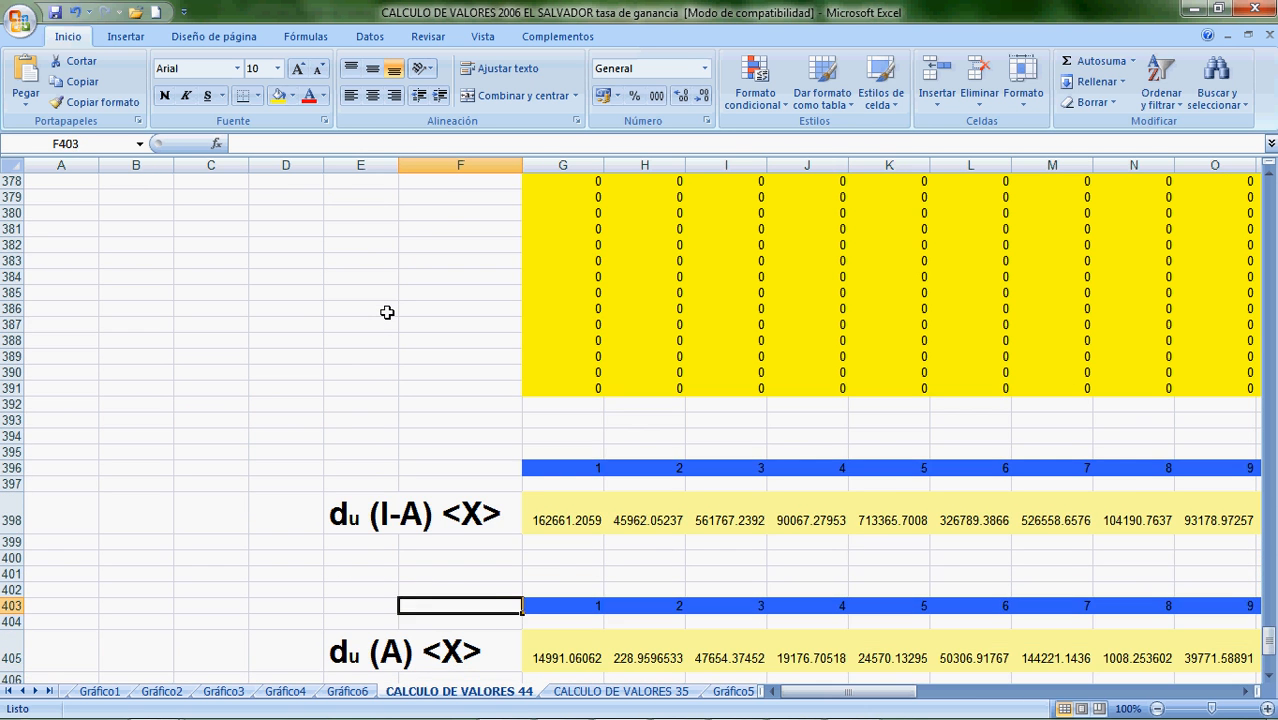
Inspect the array formula behind the du (I-A) <X> result row, starting at cell G398.
{"action": "key", "text": "Up"}
{"action": "key", "text": "Up"}
{"action": "key", "text": "Up"}
{"action": "key", "text": "Up"}
{"action": "key", "text": "Left"}
{"action": "key", "text": "Up"}
{"action": "key", "text": "Right"}
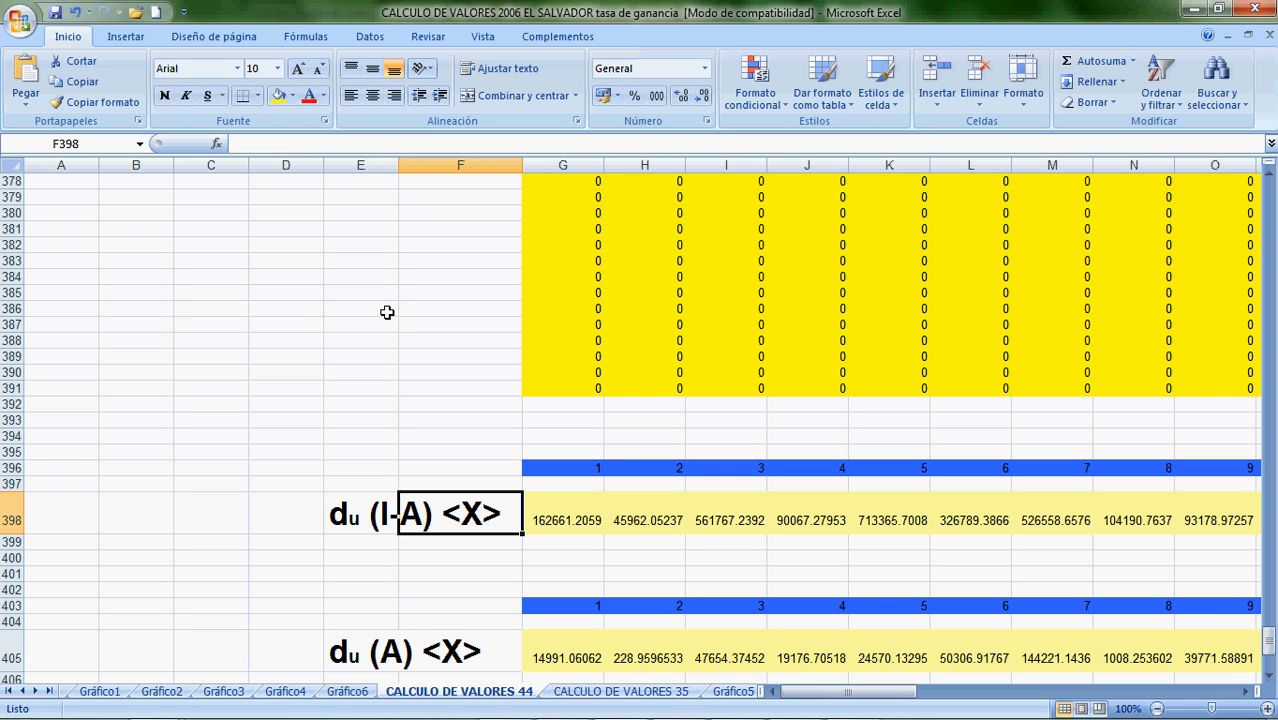
{"action": "key", "text": "Right"}
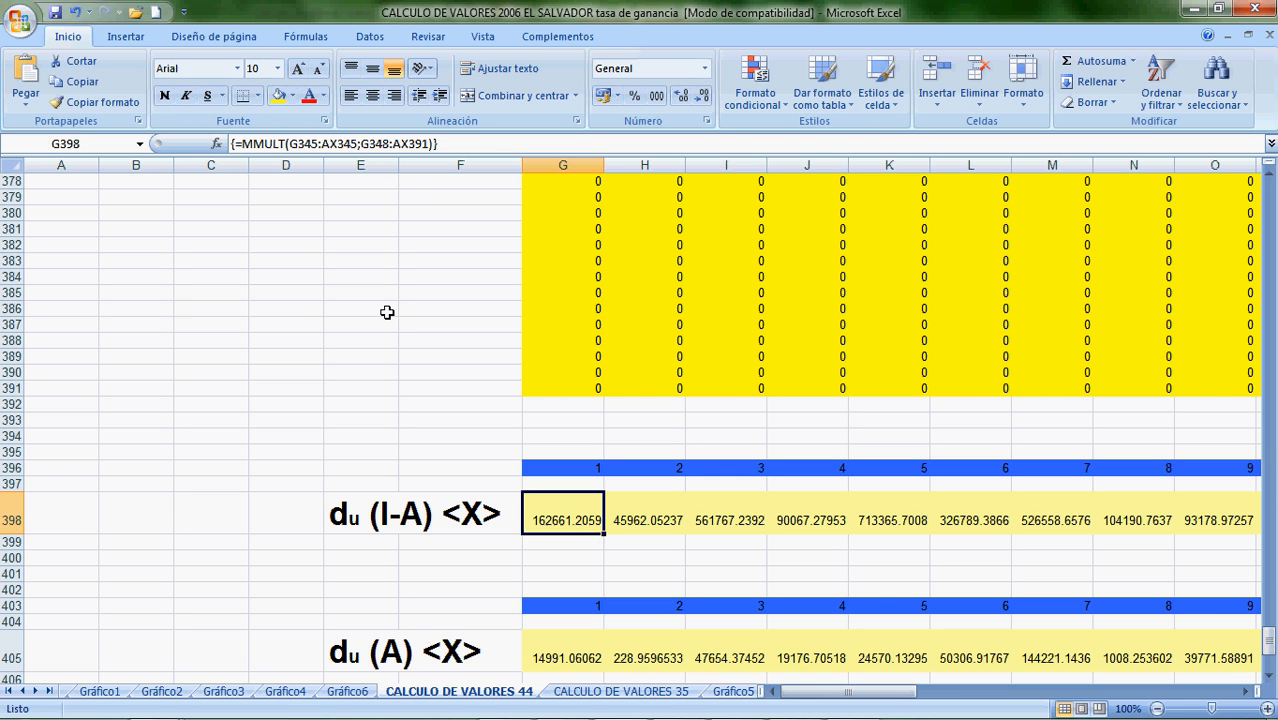
{"action": "key", "text": "Right"}
{"action": "key", "text": "Left"}
{"action": "key", "text": "Left"}
{"action": "key", "text": "Right"}
Inspect the du (A) <X> label and the array formula behind its result row in cells G405 and H405.
{"action": "key", "text": "Down"}
{"action": "key", "text": "Down"}
{"action": "key", "text": "Down"}
{"action": "key", "text": "Down"}
{"action": "key", "text": "Down"}
{"action": "key", "text": "Down"}
{"action": "key", "text": "Down"}
{"action": "key", "text": "Down"}
{"action": "key", "text": "Down"}
{"action": "key", "text": "Down"}
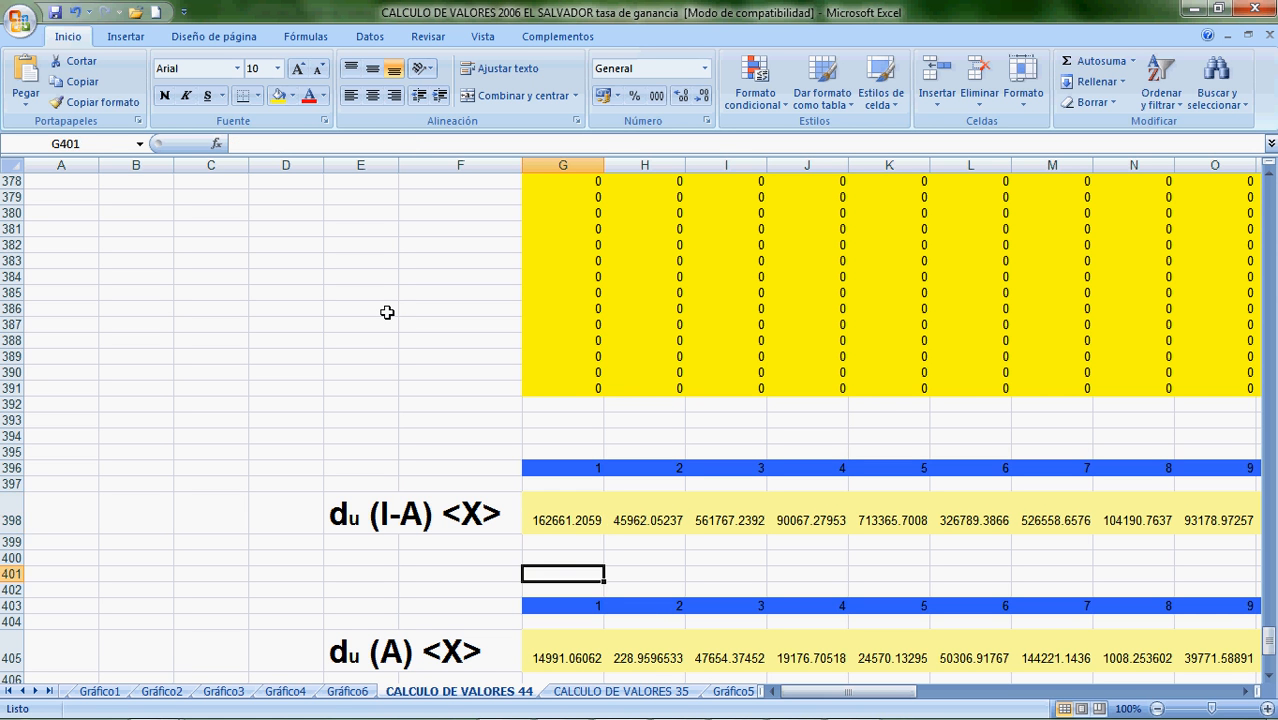
{"action": "key", "text": "Down"}
{"action": "key", "text": "Down"}
{"action": "key", "text": "Left"}
{"action": "key", "text": "Left"}
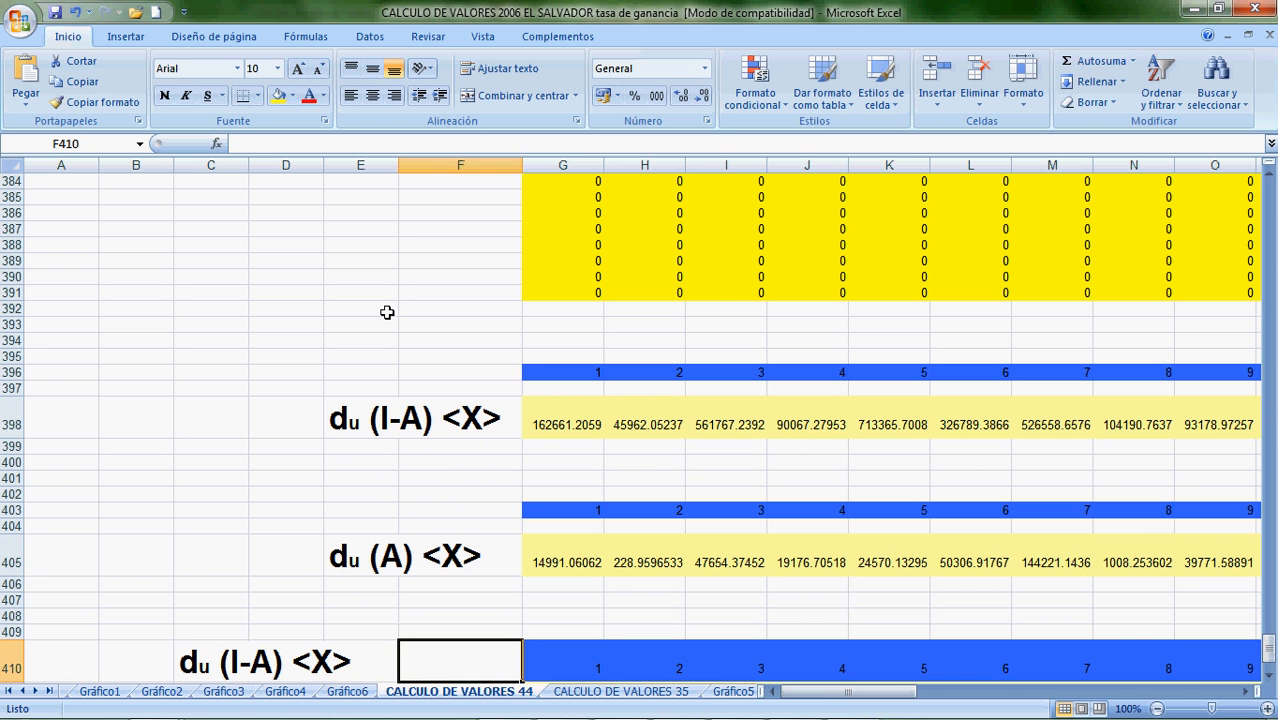
{"action": "key", "text": "Up"}
{"action": "key", "text": "Up"}
{"action": "key", "text": "Up"}
{"action": "key", "text": "Up"}
{"action": "key", "text": "Up"}
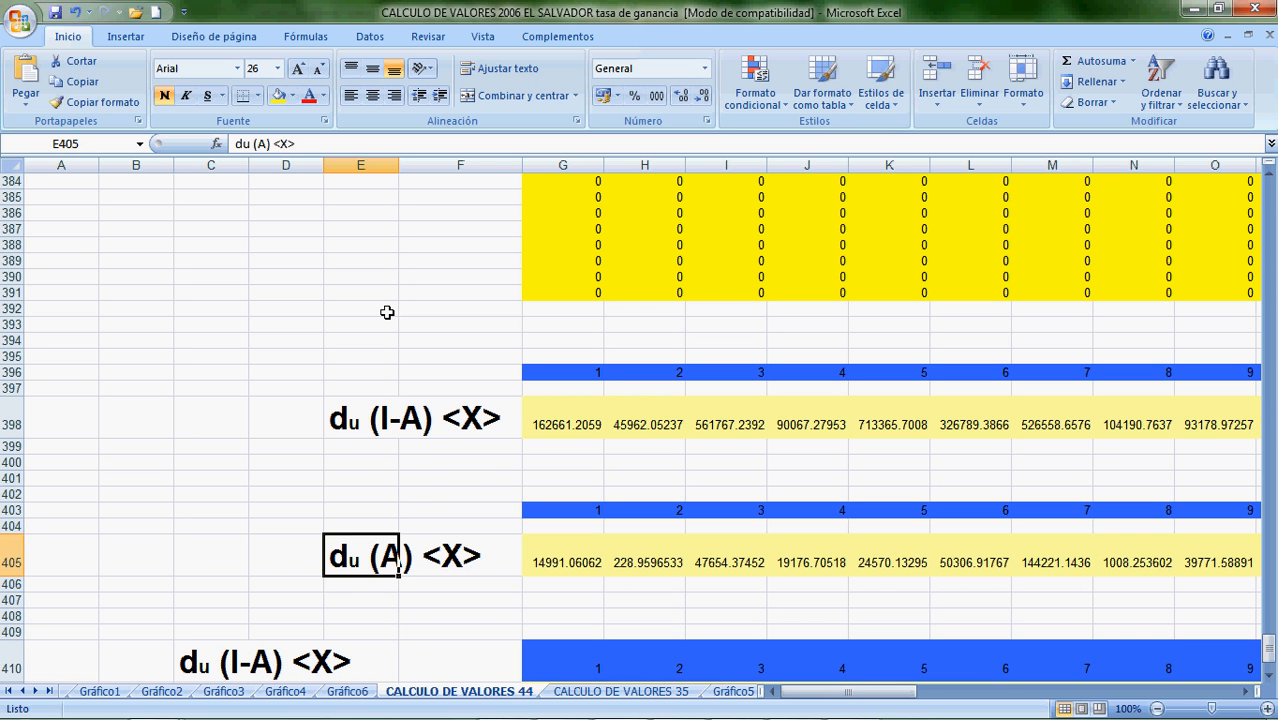
{"action": "key", "text": "Right"}
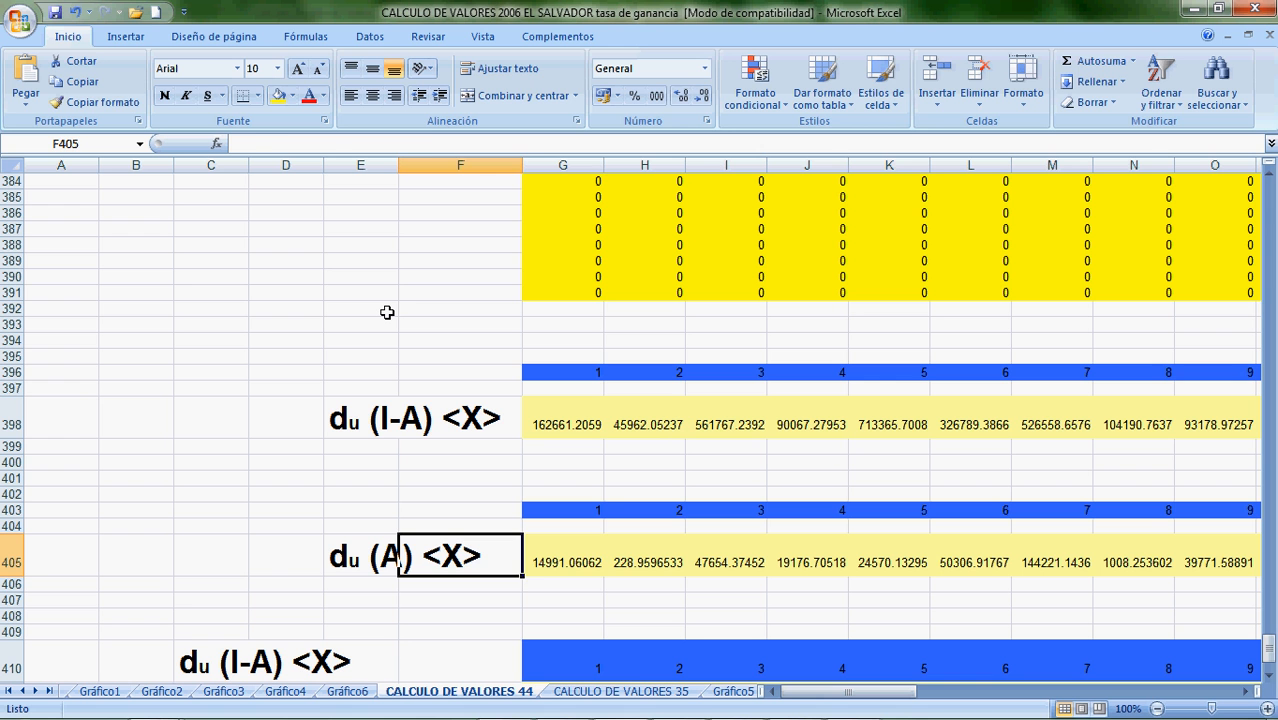
{"action": "key", "text": "Right"}
{"action": "key", "text": "Right"}
{"action": "key", "text": "Left"}
{"action": "key", "text": "Left"}
{"action": "key", "text": "Right"}
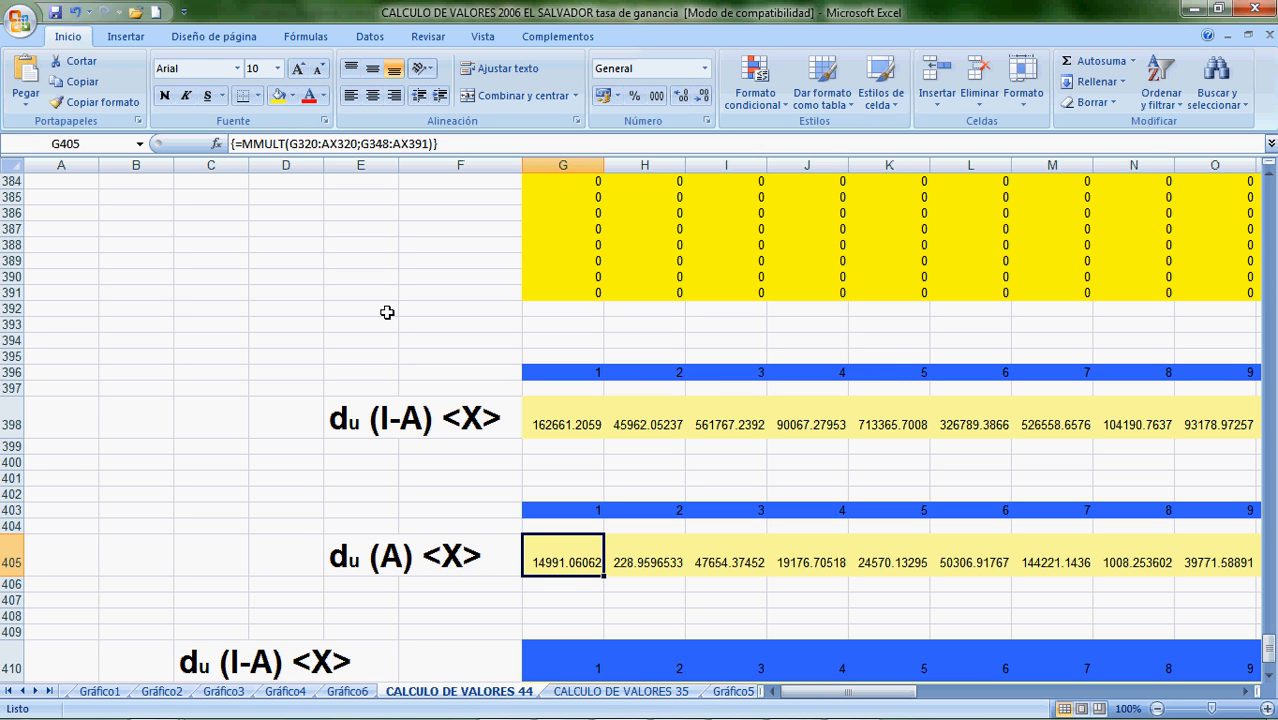
{"action": "key", "text": "Right"}
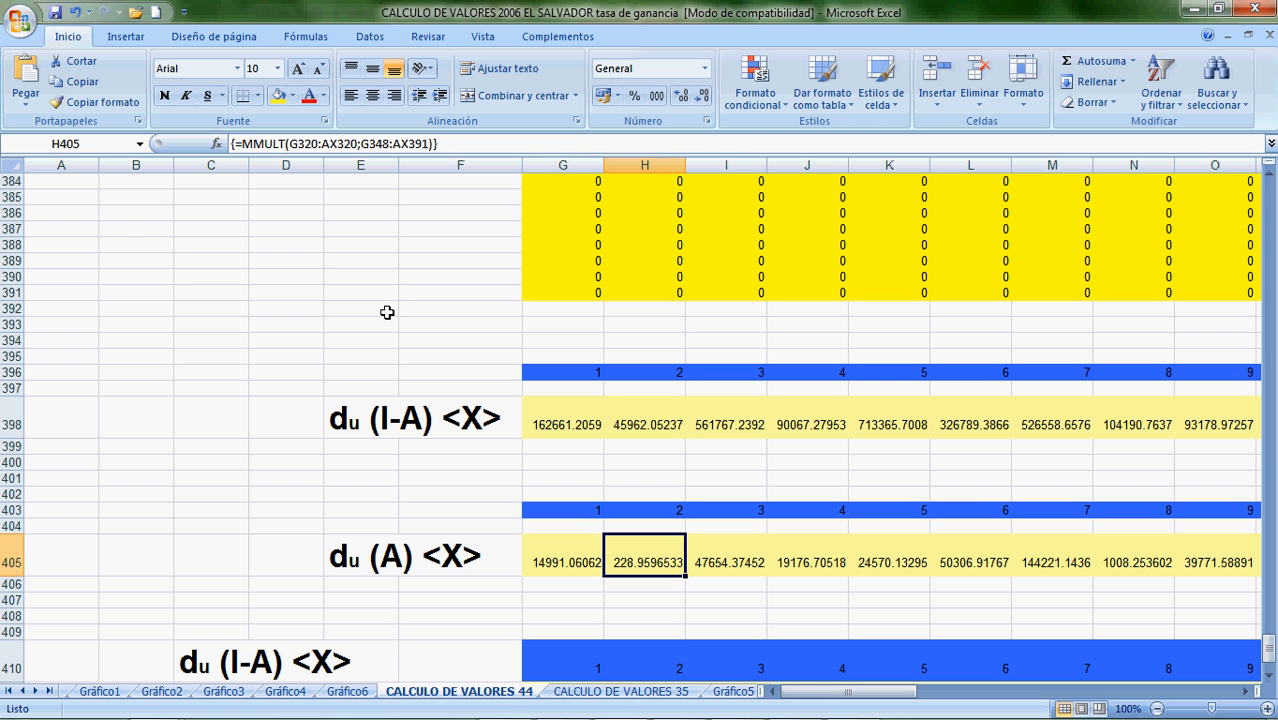
Compare the first-sector formulas of the du (I-A) <X> and du (A) <X> rows in cells G398 and G405.
{"action": "key", "text": "Up"}
{"action": "key", "text": "Up"}
{"action": "key", "text": "Up"}
{"action": "key", "text": "Up"}
{"action": "key", "text": "Up"}
{"action": "key", "text": "Up"}
{"action": "key", "text": "Up"}
{"action": "key", "text": "Left"}
{"action": "key", "text": "Up"}
{"action": "key", "text": "Down"}
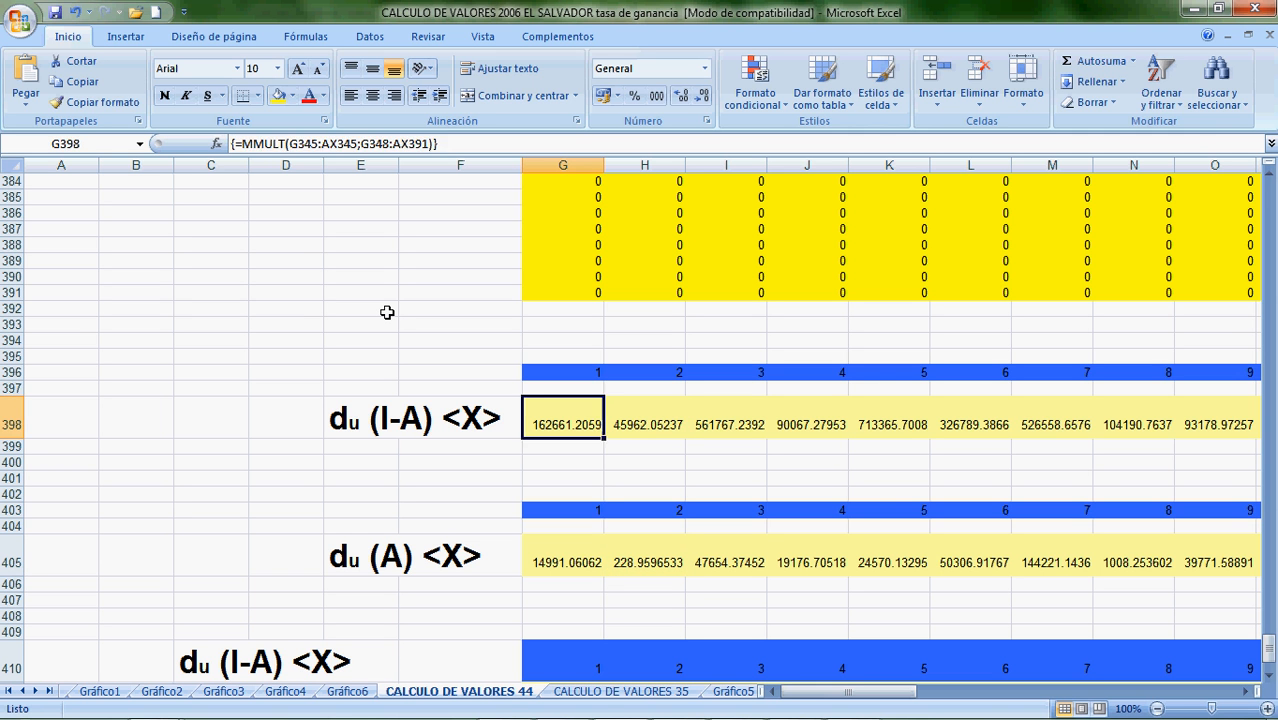
{"action": "key", "text": "Down"}
{"action": "key", "text": "Down"}
{"action": "key", "text": "Down"}
{"action": "key", "text": "Down"}
{"action": "key", "text": "Down"}
{"action": "key", "text": "Down"}
{"action": "key", "text": "Down"}
{"action": "key", "text": "Down"}
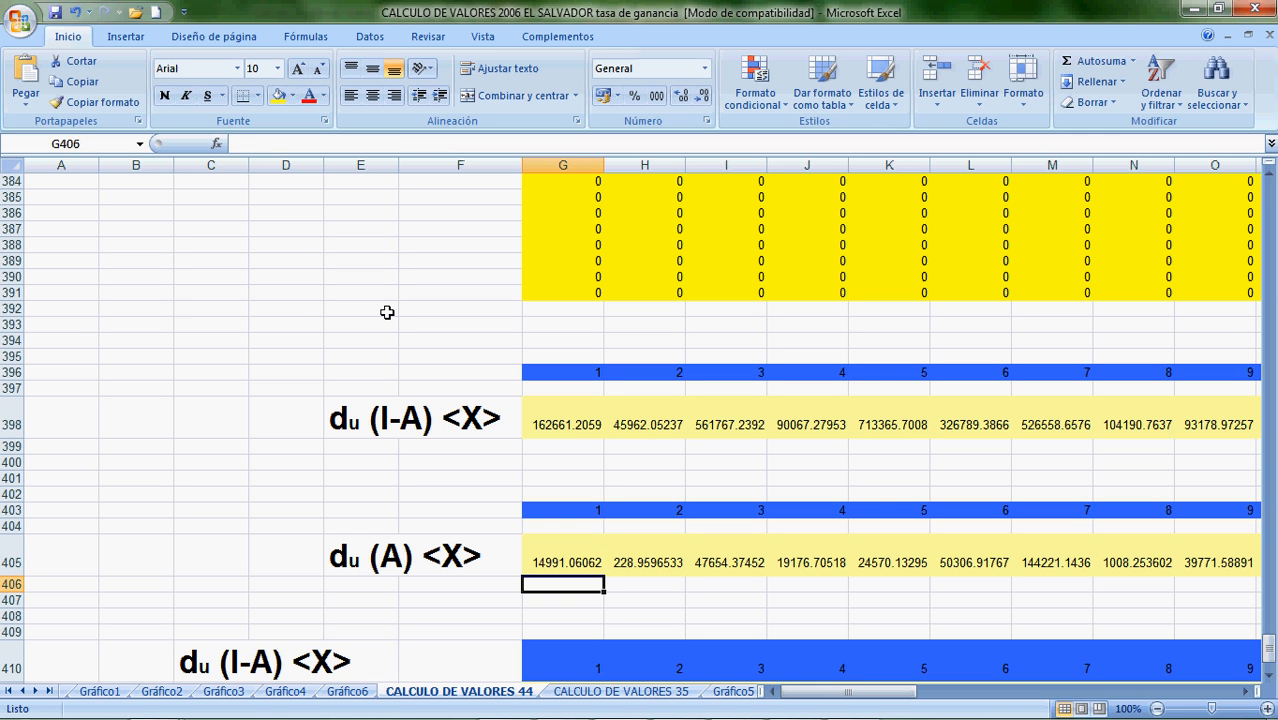
{"action": "key", "text": "Up"}
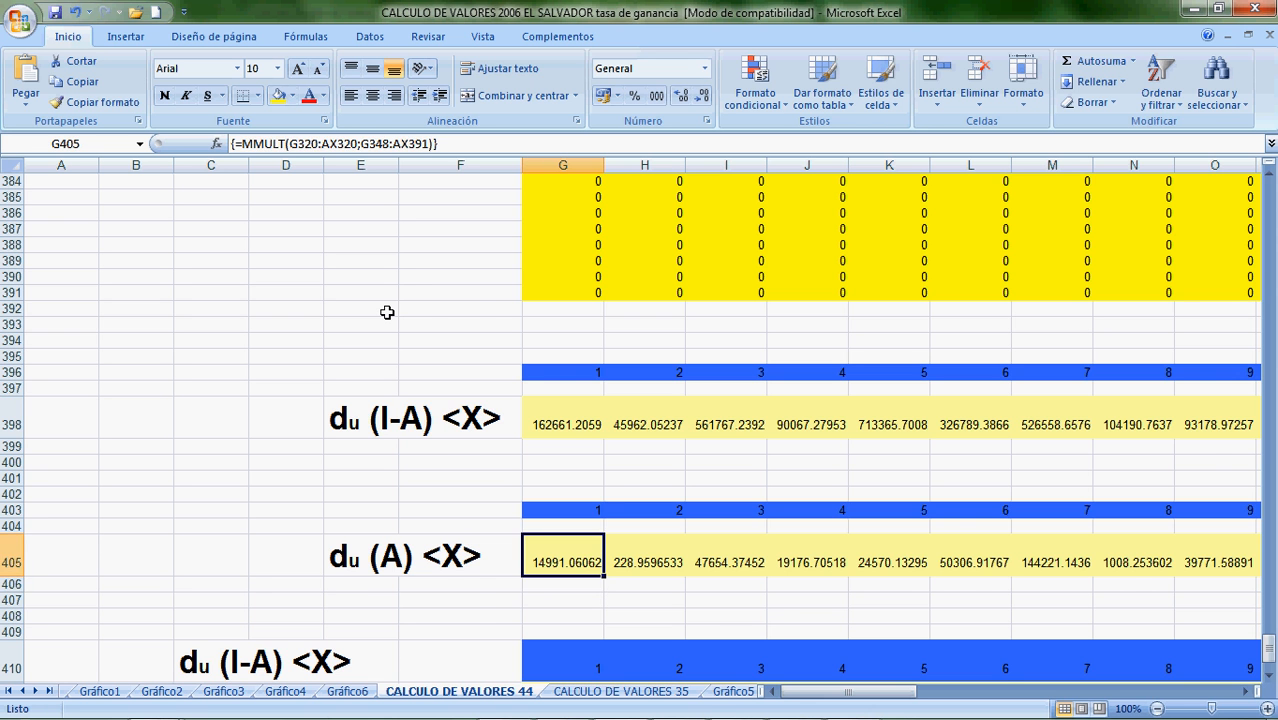
Inspect the first-sector ratio formula of the T. Beneficio 44 row in cell G411.
{"action": "key", "text": "Down"}
{"action": "key", "text": "Down"}
{"action": "key", "text": "Down"}
{"action": "key", "text": "Down"}
{"action": "key", "text": "Down"}
{"action": "key", "text": "Down"}
{"action": "key", "text": "Down"}
{"action": "key", "text": "Down"}
{"action": "key", "text": "Down"}
{"action": "key", "text": "Down"}
{"action": "key", "text": "Down"}
{"action": "key", "text": "Down"}
{"action": "key", "text": "Down"}
{"action": "key", "text": "Down"}
{"action": "key", "text": "Down"}
{"action": "key", "text": "Down"}
{"action": "key", "text": "Up"}
{"action": "key", "text": "Up"}
{"action": "key", "text": "Up"}
{"action": "key", "text": "Up"}
{"action": "key", "text": "Up"}
{"action": "key", "text": "Up"}
{"action": "key", "text": "Up"}
{"action": "key", "text": "Up"}
{"action": "key", "text": "Up"}
{"action": "key", "text": "Up"}
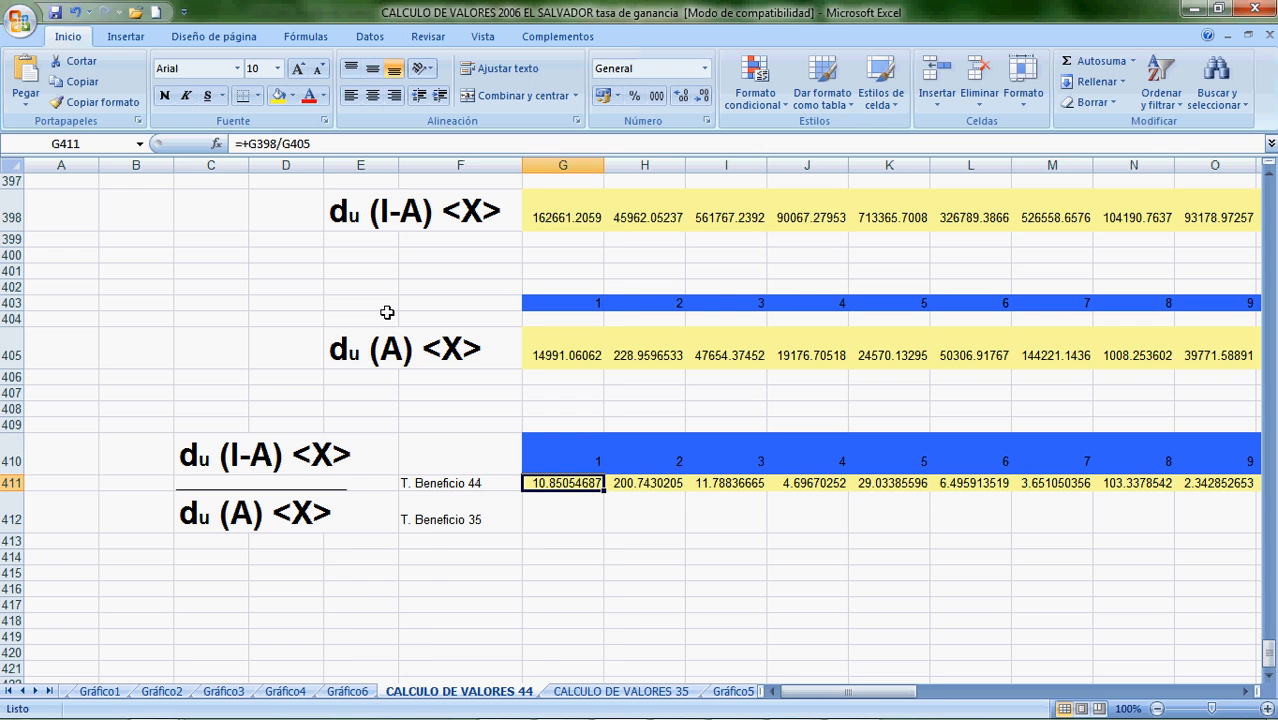
Review the T. Beneficio 44 and T. Beneficio 35 rows across all 44 sectors and return to the row labels.
{"action": "key", "text": "Right"}
{"action": "key", "text": "Right"}
{"action": "key", "text": "Right"}
{"action": "key", "text": "Right"}
{"action": "key", "text": "Right"}
{"action": "key", "text": "Right"}
{"action": "key", "text": "Right"}
{"action": "key", "text": "Right"}
{"action": "key", "text": "Right"}
{"action": "key", "text": "Right"}
{"action": "key", "text": "Right"}
{"action": "key", "text": "Right"}
{"action": "key", "text": "Right"}
{"action": "key", "text": "Right"}
{"action": "key", "text": "Right"}
{"action": "key", "text": "Right"}
{"action": "key", "text": "Right"}
{"action": "key", "text": "Right"}
{"action": "key", "text": "Right"}
{"action": "key", "text": "Right"}
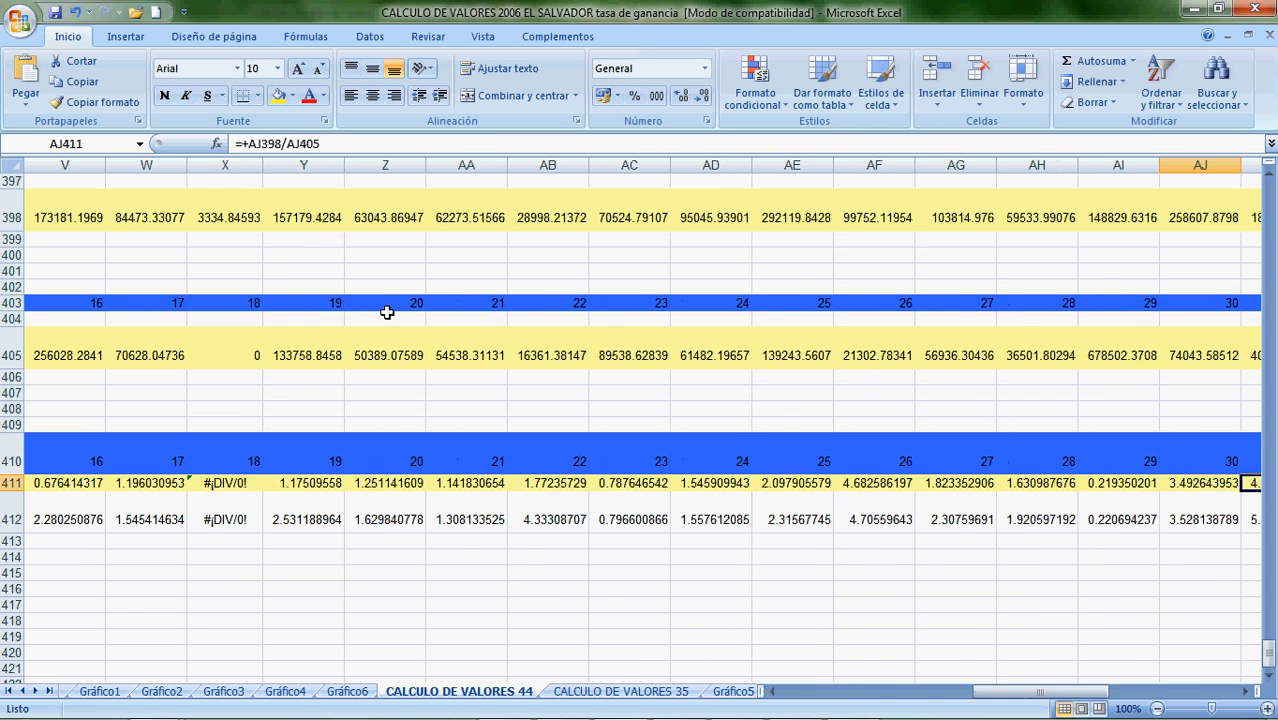
{"action": "key", "text": "Right"}
{"action": "key", "text": "Right"}
{"action": "key", "text": "Right"}
{"action": "key", "text": "Right"}
{"action": "key", "text": "Right"}
{"action": "key", "text": "Right"}
{"action": "key", "text": "Right"}
{"action": "key", "text": "Right"}
{"action": "key", "text": "Right"}
{"action": "key", "text": "Right"}
{"action": "key", "text": "Right"}
{"action": "key", "text": "Right"}
{"action": "key", "text": "Left"}
{"action": "key", "text": "Left"}
{"action": "key", "text": "Left"}
{"action": "key", "text": "Left"}
{"action": "key", "text": "Left"}
{"action": "key", "text": "Left"}
{"action": "key", "text": "Left"}
{"action": "key", "text": "Left"}
{"action": "key", "text": "Left"}
{"action": "key", "text": "Left"}
{"action": "key", "text": "Left"}
{"action": "key", "text": "Left"}
{"action": "key", "text": "Left"}
{"action": "key", "text": "Left"}
{"action": "key", "text": "Left"}
{"action": "key", "text": "Left"}
{"action": "key", "text": "Left"}
{"action": "key", "text": "Left"}
{"action": "key", "text": "Left"}
{"action": "key", "text": "Left"}
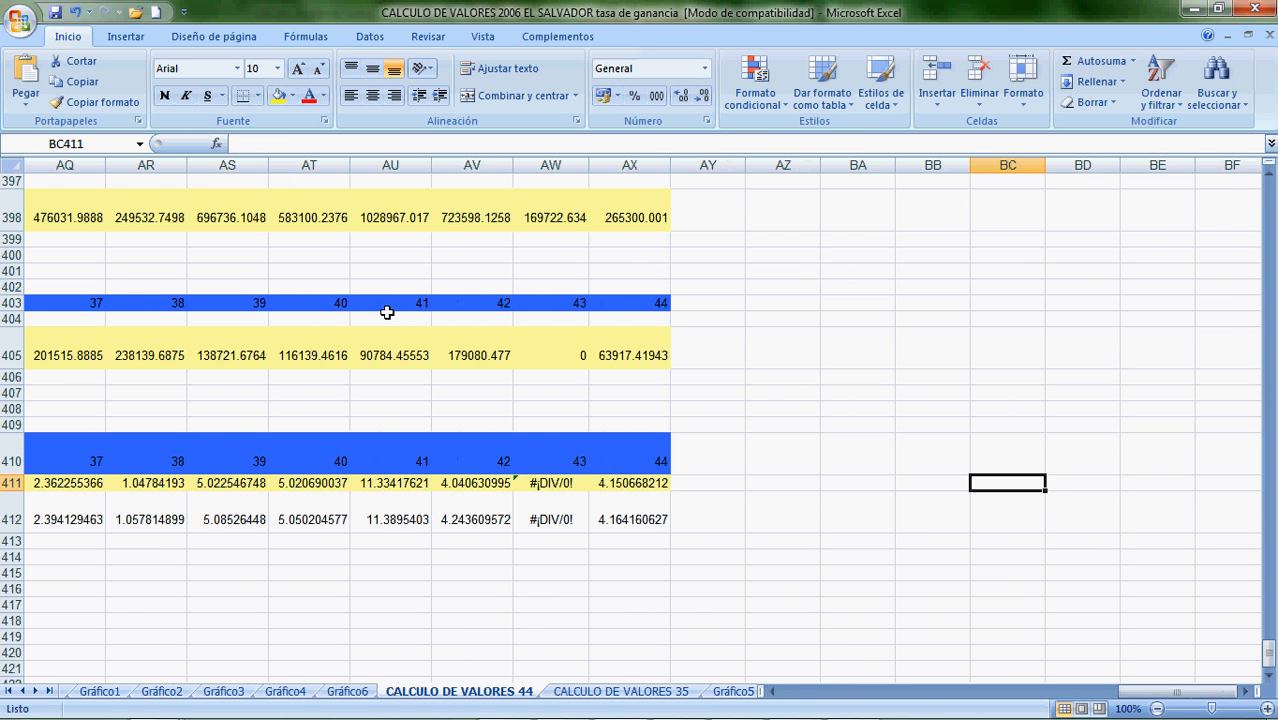
{"action": "key", "text": "Left"}
{"action": "key", "text": "Left"}
{"action": "key", "text": "Left"}
{"action": "key", "text": "Left"}
{"action": "key", "text": "Left"}
{"action": "key", "text": "Left"}
{"action": "key", "text": "Left"}
{"action": "key", "text": "Left"}
{"action": "key", "text": "Left"}
{"action": "key", "text": "Left"}
{"action": "key", "text": "Left"}
{"action": "key", "text": "Left"}
{"action": "key", "text": "Left"}
{"action": "key", "text": "Left"}
{"action": "key", "text": "Left"}
{"action": "key", "text": "Left"}
{"action": "key", "text": "Left"}
{"action": "key", "text": "Left"}
{"action": "key", "text": "Left"}
{"action": "key", "text": "Left"}
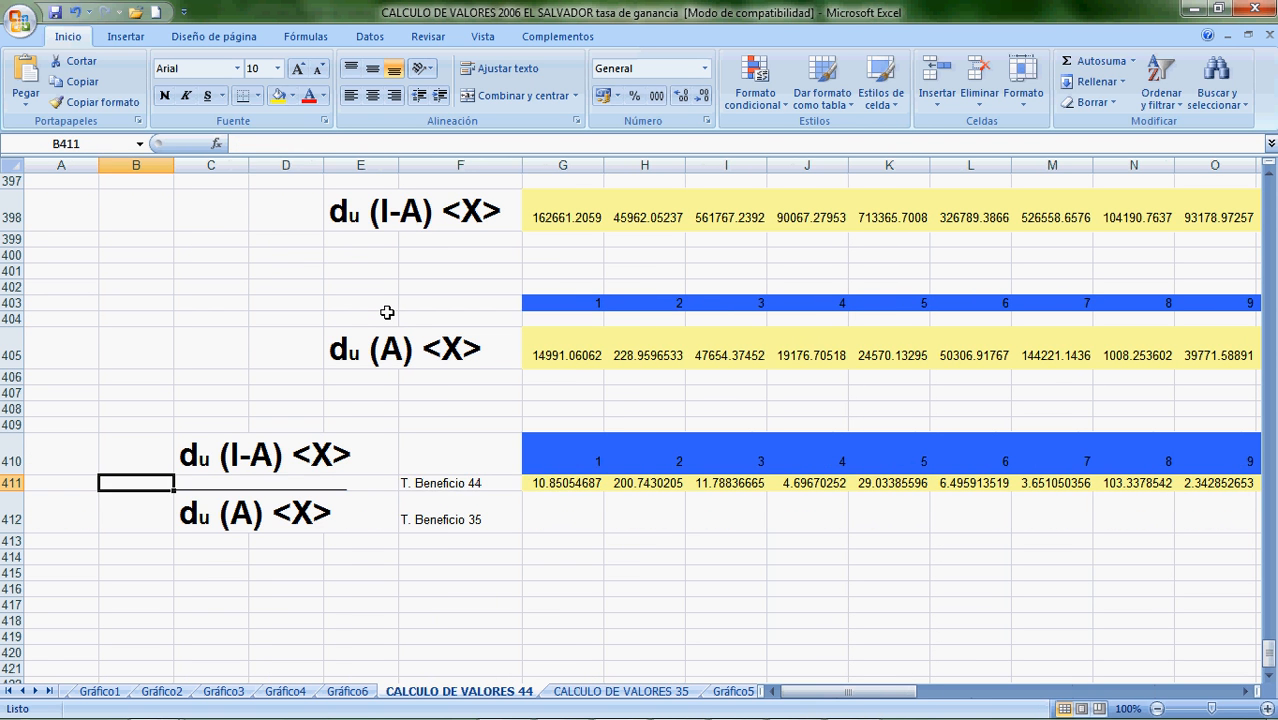
Inspect the T. Beneficio 44 division formulas for the first five sectors, cells G411 to K411.
{"action": "key", "text": "Right"}
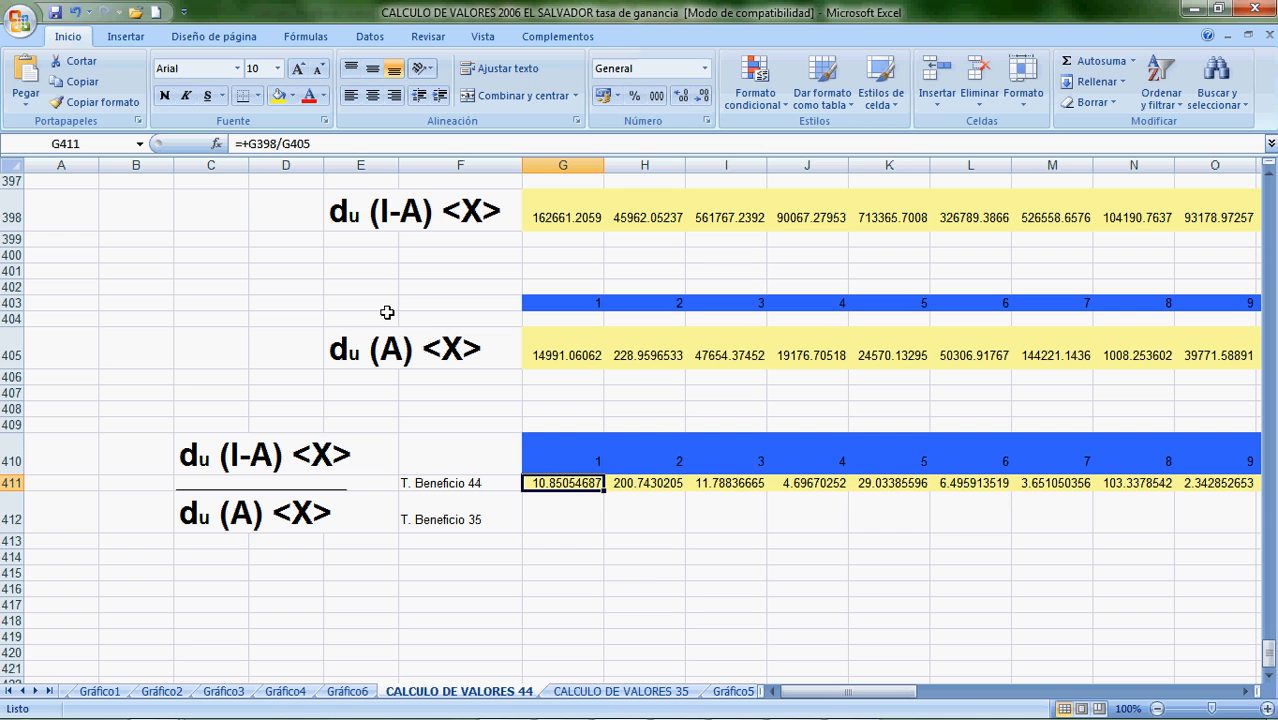
{"action": "key", "text": "Right"}
{"action": "key", "text": "Right"}
{"action": "key", "text": "Right"}
{"action": "key", "text": "Right"}
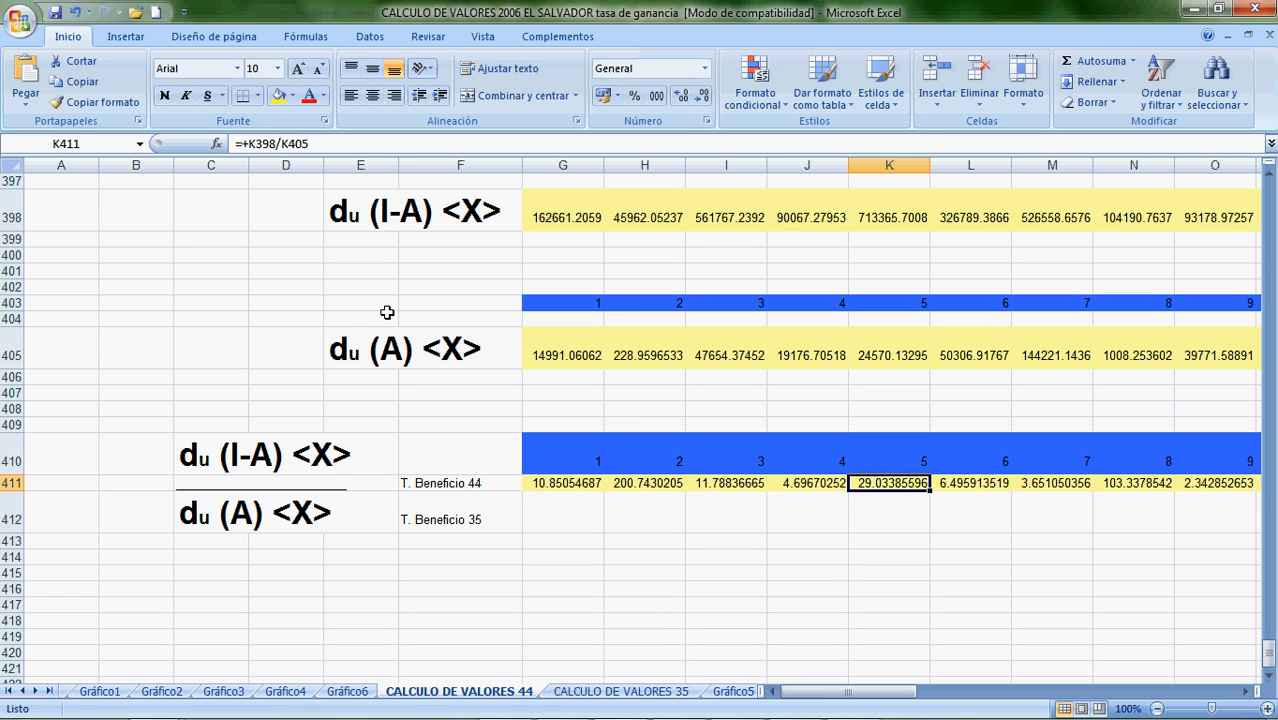
{"action": "key", "text": "Down"}
{"action": "key", "text": "Down"}
{"action": "key", "text": "Right"}
{"action": "key", "text": "Down"}
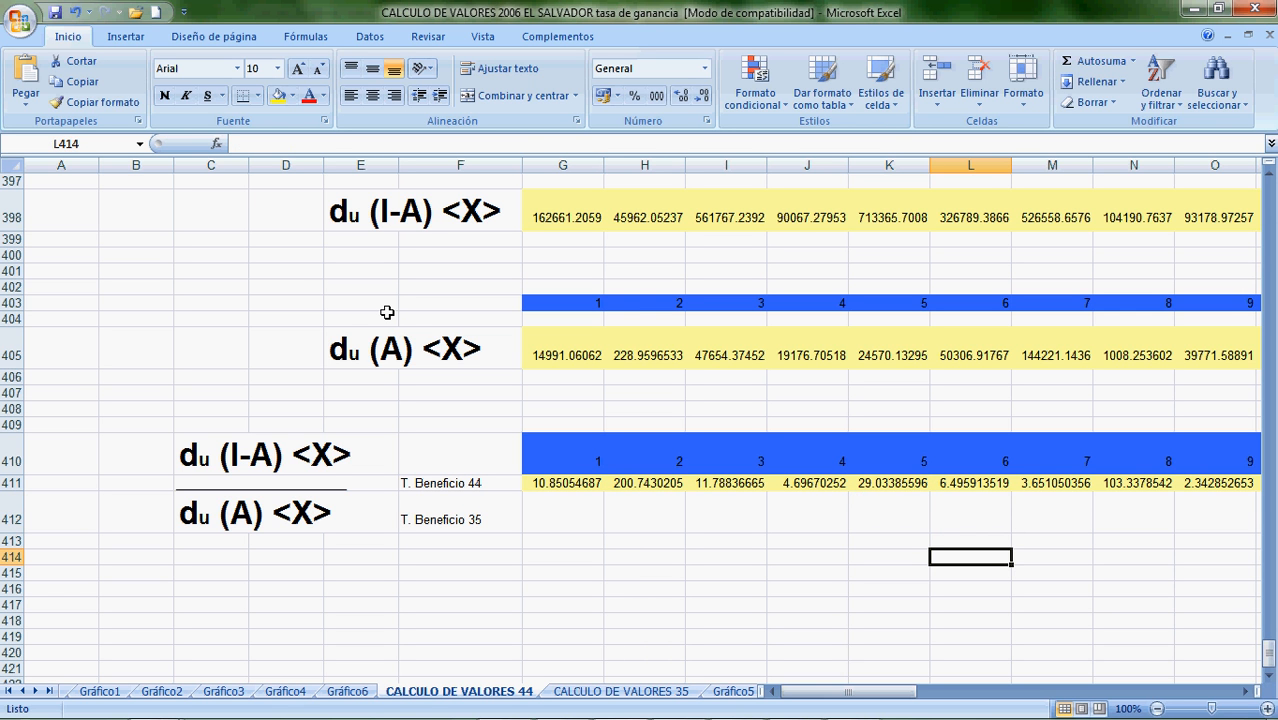
{"action": "key", "text": "Left"}
{"action": "key", "text": "Up"}
{"action": "key", "text": "Up"}
{"action": "key", "text": "Up"}
{"action": "key", "text": "Left"}
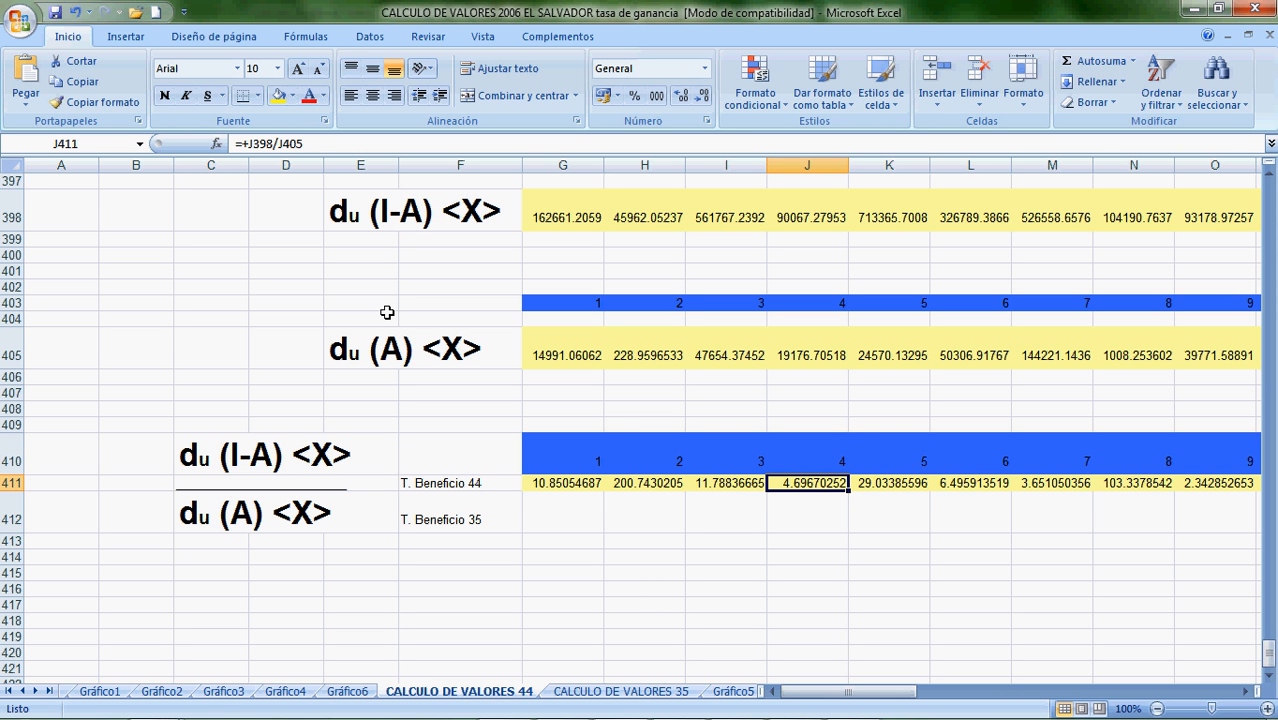
Examine the T. Beneficio 44 results up to sector 12, and return to the ratio expression and the T. Beneficio 35 label.
{"action": "key", "text": "Right"}
{"action": "key", "text": "Right"}
{"action": "key", "text": "Right"}
{"action": "key", "text": "Right"}
{"action": "key", "text": "Right"}
{"action": "key", "text": "Right"}
{"action": "key", "text": "Right"}
{"action": "key", "text": "Right"}
{"action": "key", "text": "Right"}
{"action": "key", "text": "Right"}
{"action": "key", "text": "Right"}
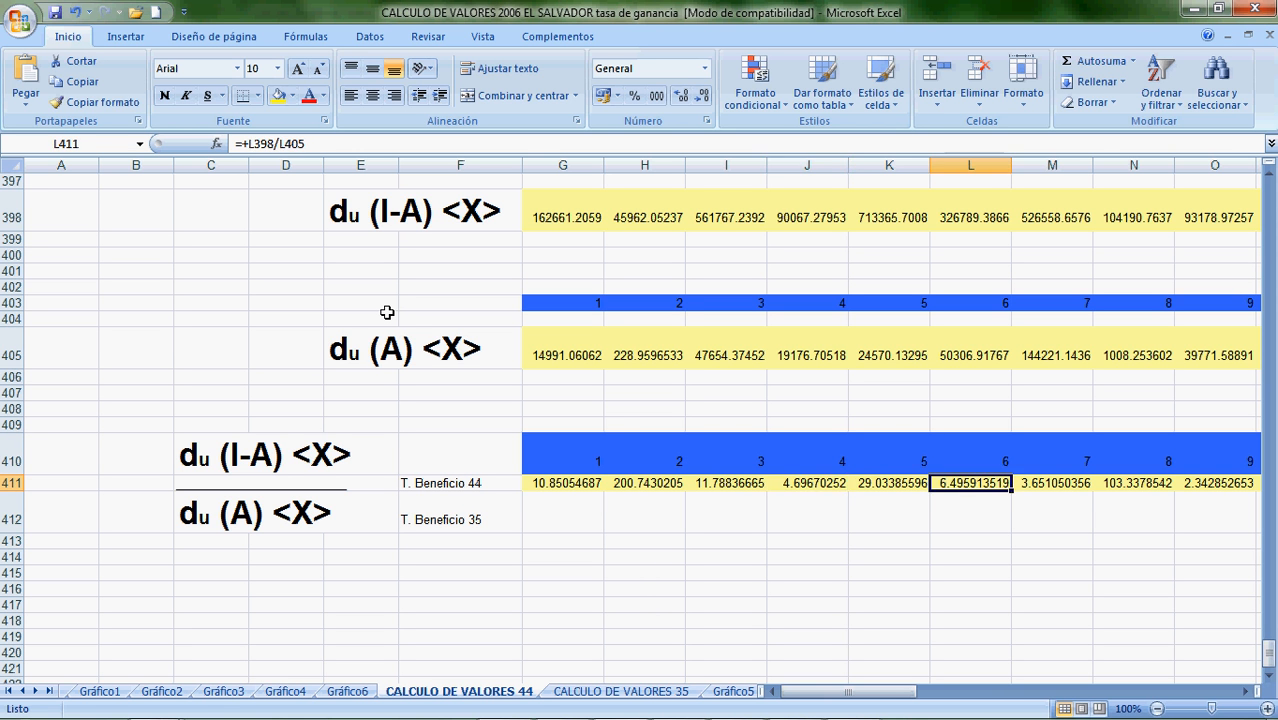
{"action": "key", "text": "Left"}
{"action": "key", "text": "Left"}
{"action": "key", "text": "Left"}
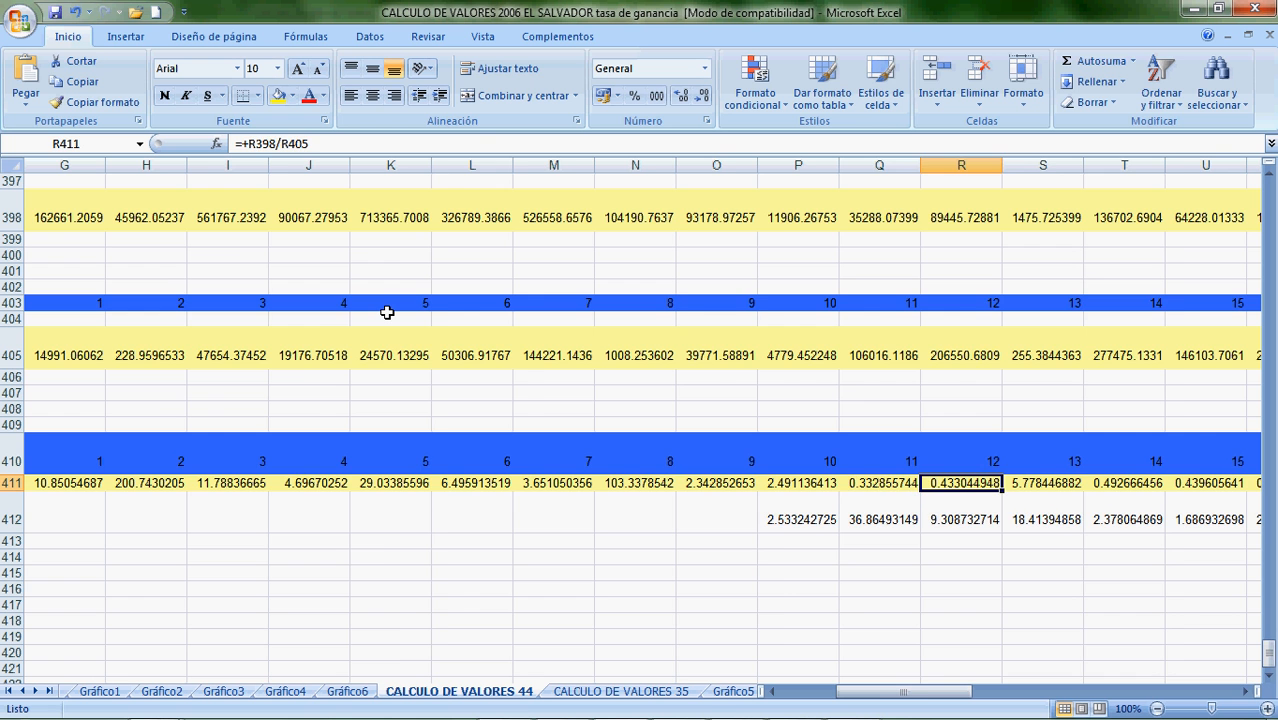
{"action": "key", "text": "Left"}
{"action": "key", "text": "Left"}
{"action": "key", "text": "Left"}
{"action": "key", "text": "Left"}
{"action": "key", "text": "Left"}
{"action": "key", "text": "Left"}
{"action": "key", "text": "Left"}
{"action": "key", "text": "Left"}
{"action": "key", "text": "Left"}
{"action": "key", "text": "Left"}
{"action": "key", "text": "Left"}
{"action": "key", "text": "Left"}
{"action": "key", "text": "Left"}
{"action": "key", "text": "Left"}
{"action": "key", "text": "Left"}
{"action": "key", "text": "Left"}
{"action": "key", "text": "Left"}
{"action": "key", "text": "Right"}
{"action": "key", "text": "Right"}
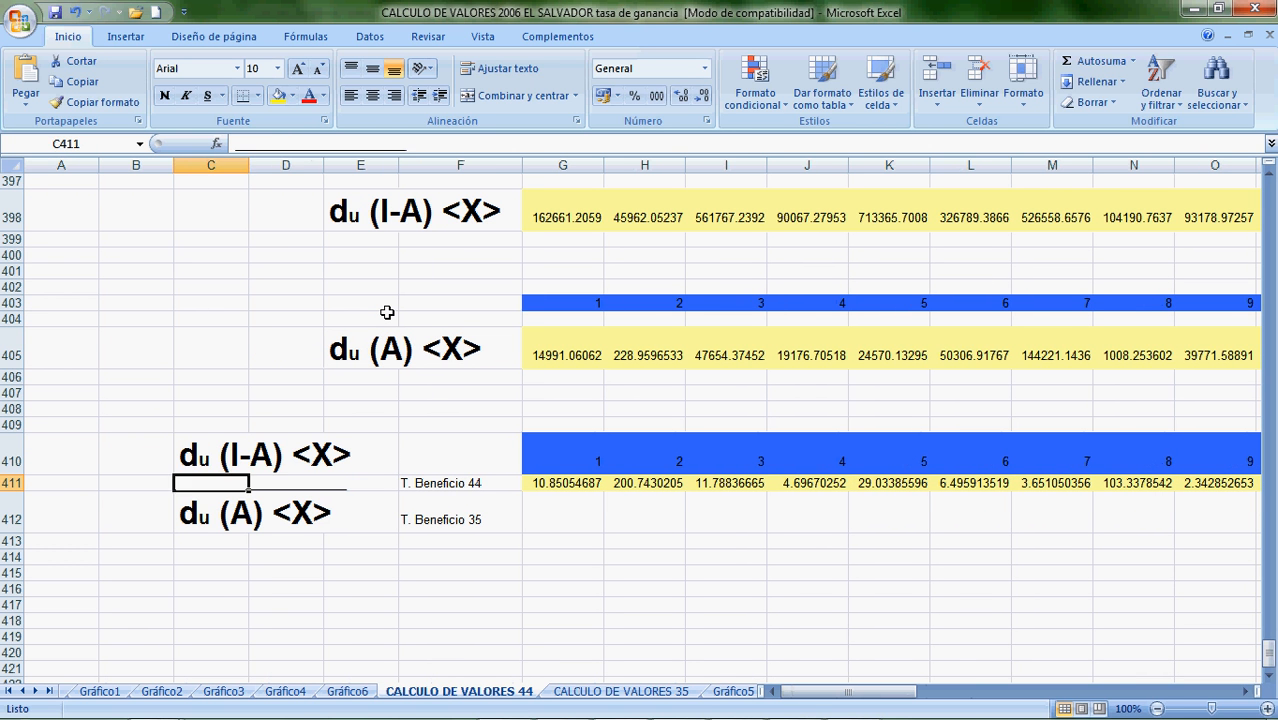
{"action": "key", "text": "Right"}
{"action": "key", "text": "Down"}
{"action": "key", "text": "Right"}
{"action": "key", "text": "Right"}
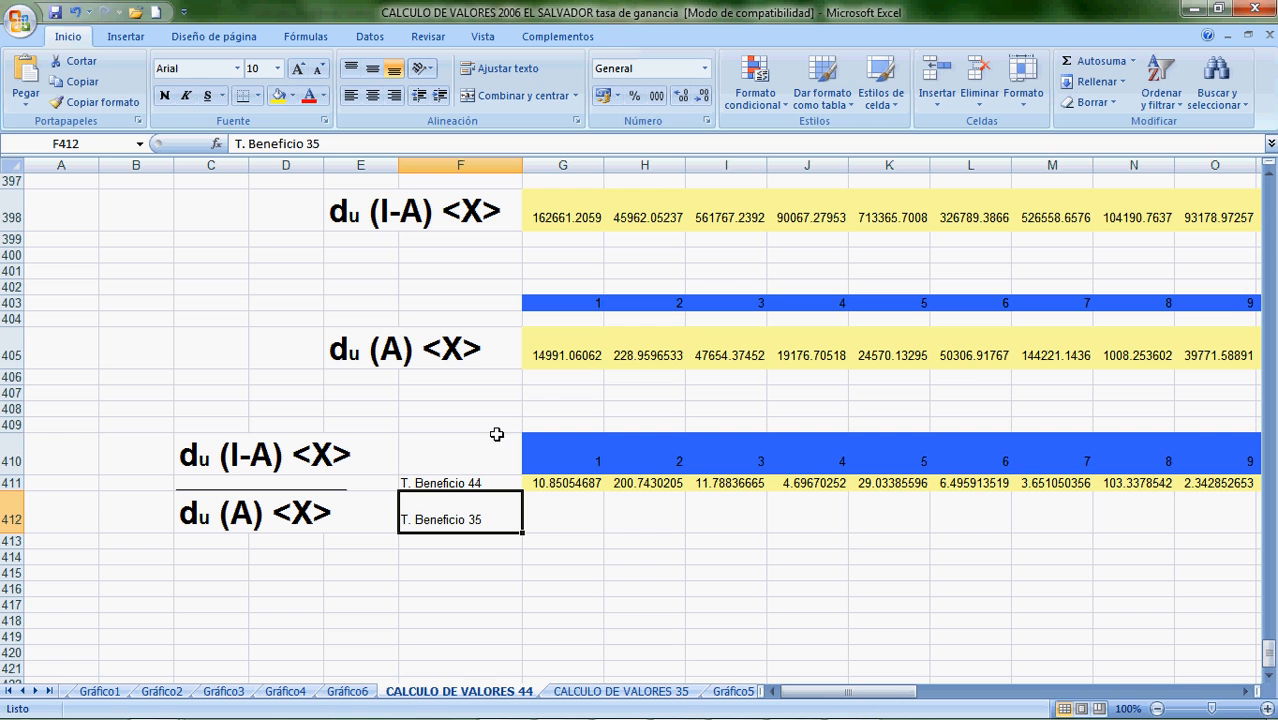
Display the T. Beneficio 44 line chart on the Gráfico3 sheet.
{"action": "left_click", "coordinate": [344, 691]}
{"action": "left_click", "coordinate": [293, 688]}
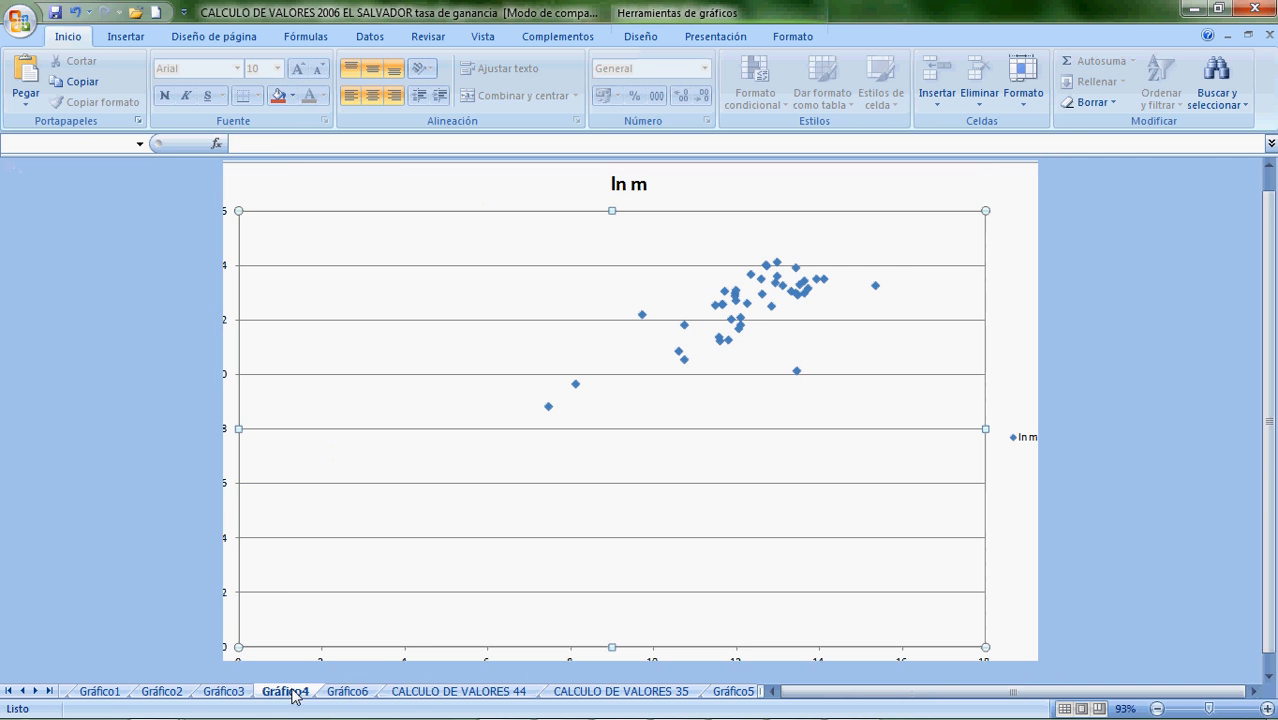
{"action": "left_click", "coordinate": [228, 692]}
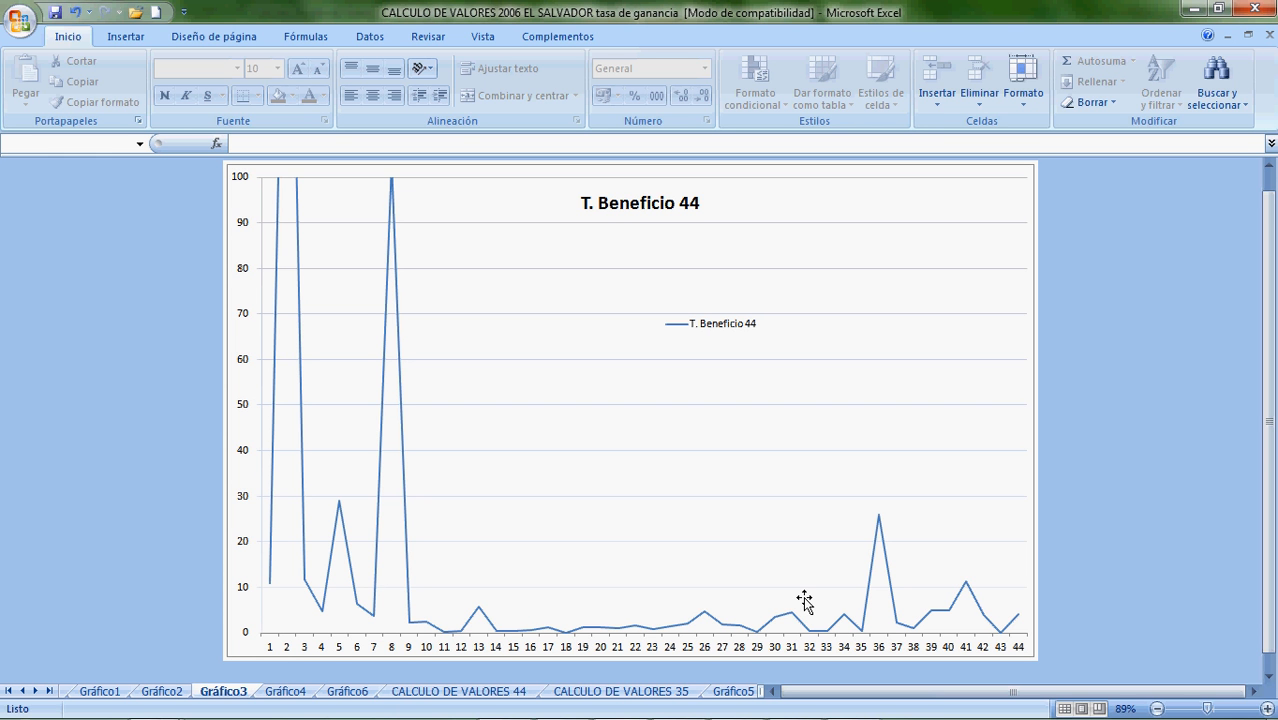
Return to the beginning of the CALCULO DE VALORES 44 sheet and highlight the names of sectors 1 to 9 in F5:F13.
{"action": "left_click", "coordinate": [495, 690]}
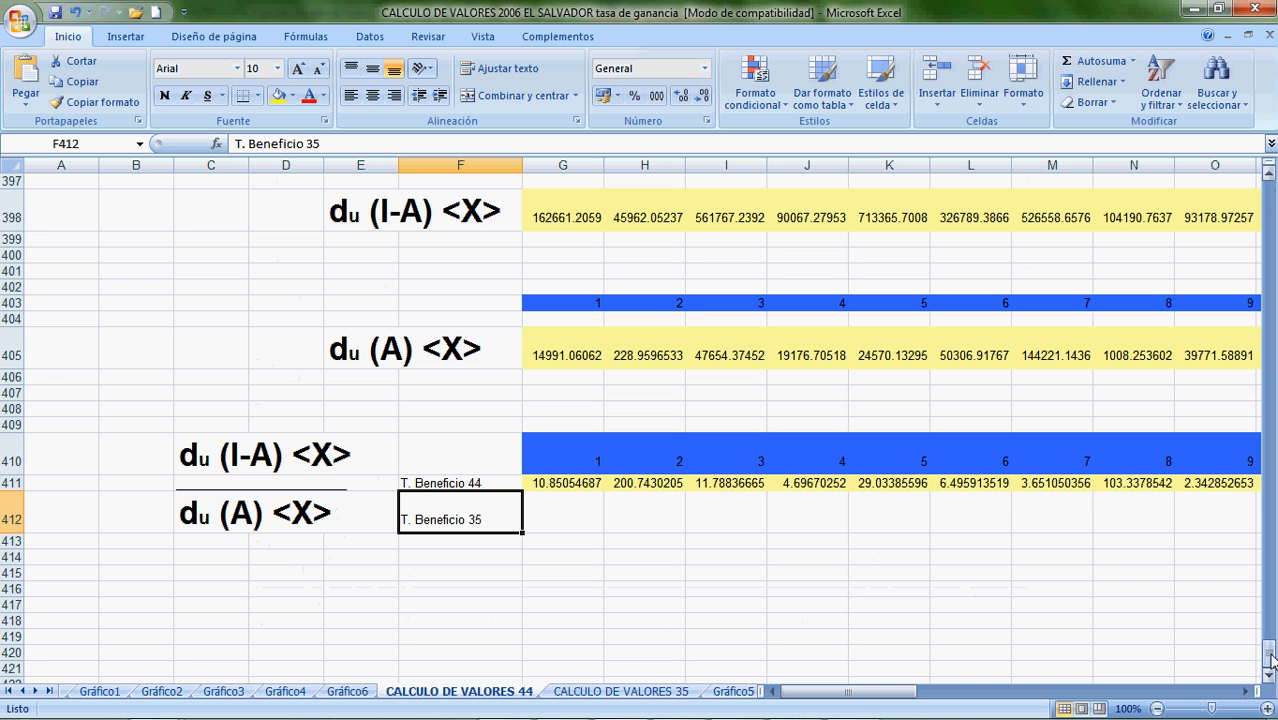
{"action": "left_click_drag", "start_coordinate": [1268, 652], "coordinate": [1240, 195]}
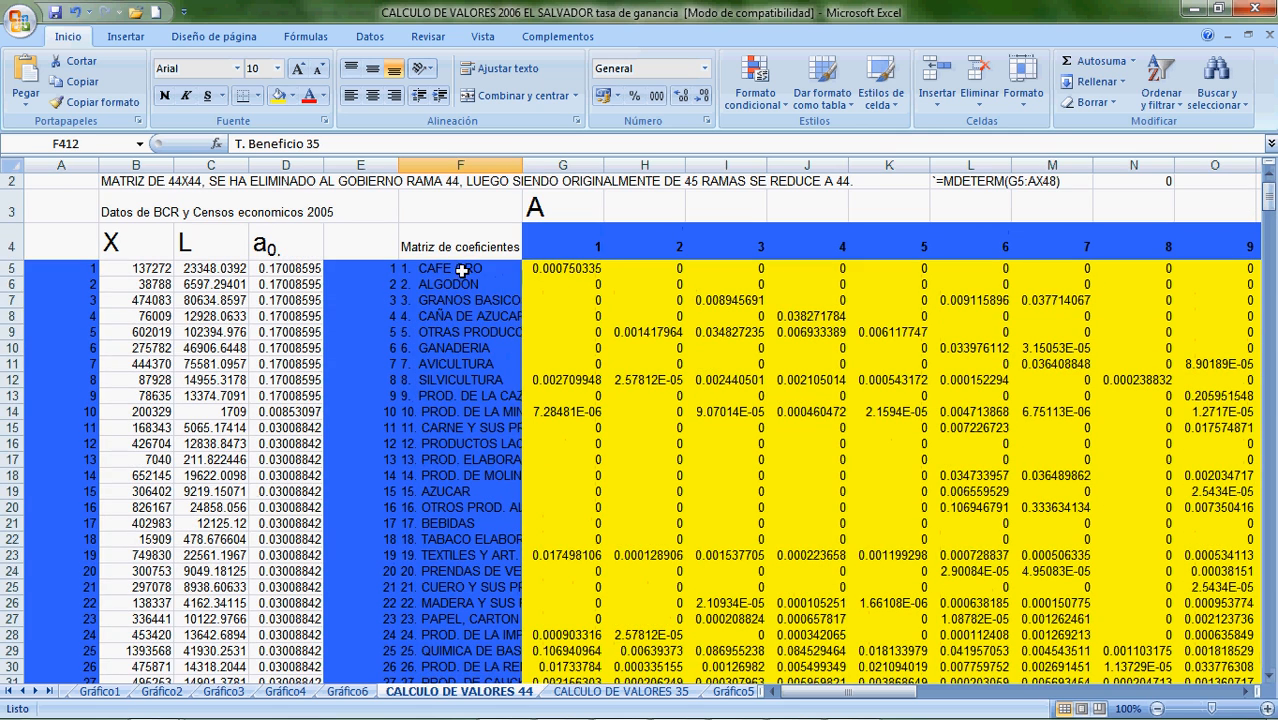
{"action": "left_click_drag", "start_coordinate": [462, 270], "coordinate": [470, 398]}
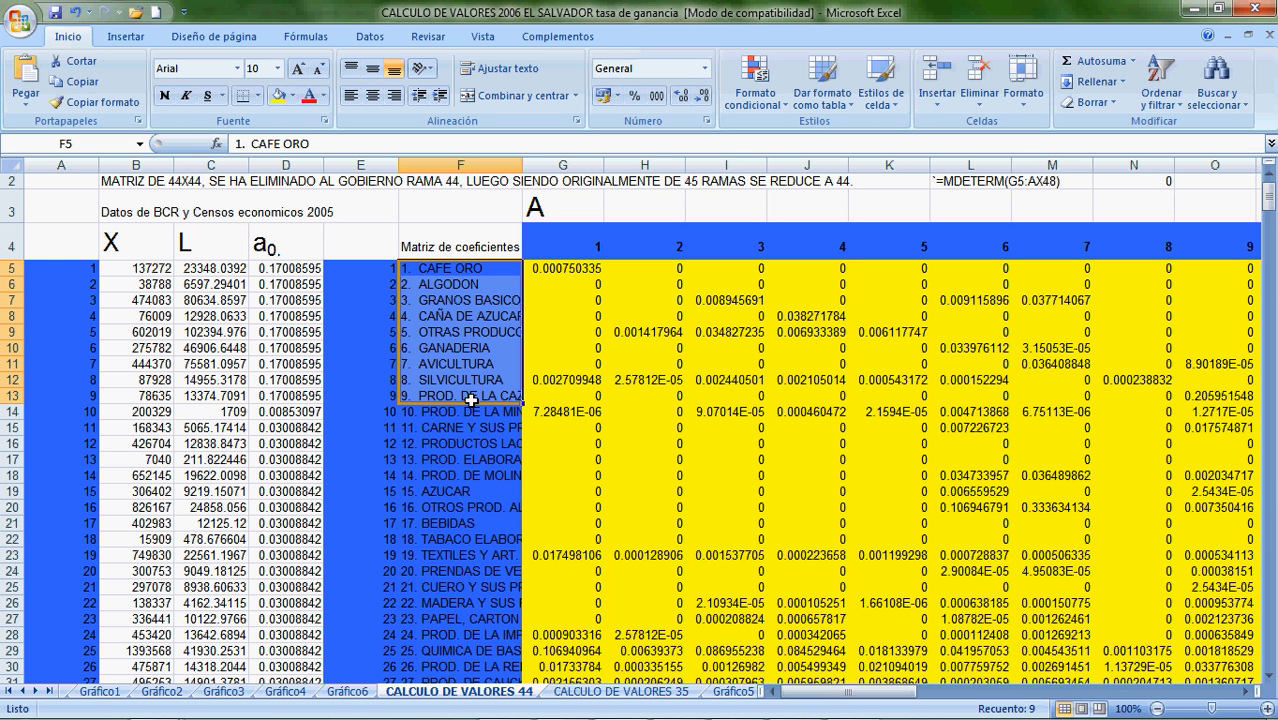
Highlight blocks of coefficient matrix A for comparison: F5:K13, G4:O20 and P21:S43.
{"action": "left_click", "coordinate": [512, 268]}
{"action": "left_click_drag", "start_coordinate": [538, 266], "coordinate": [928, 396]}
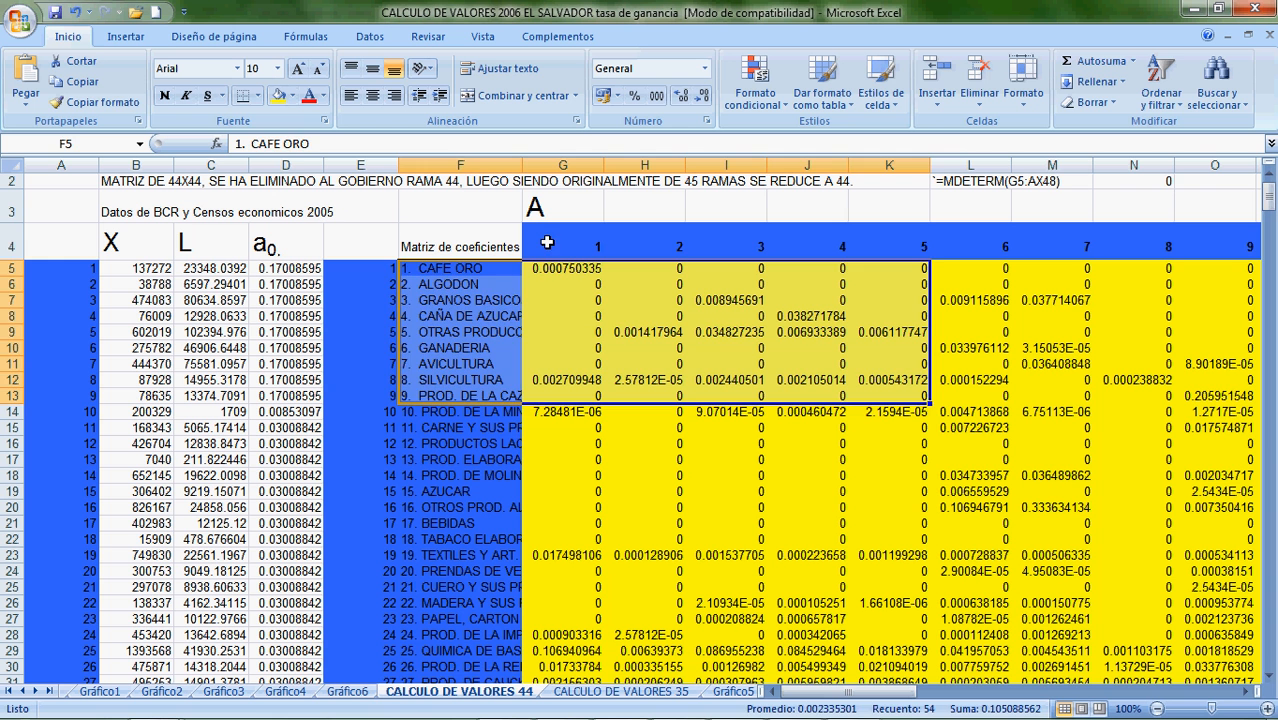
{"action": "left_click_drag", "start_coordinate": [542, 240], "coordinate": [1212, 508]}
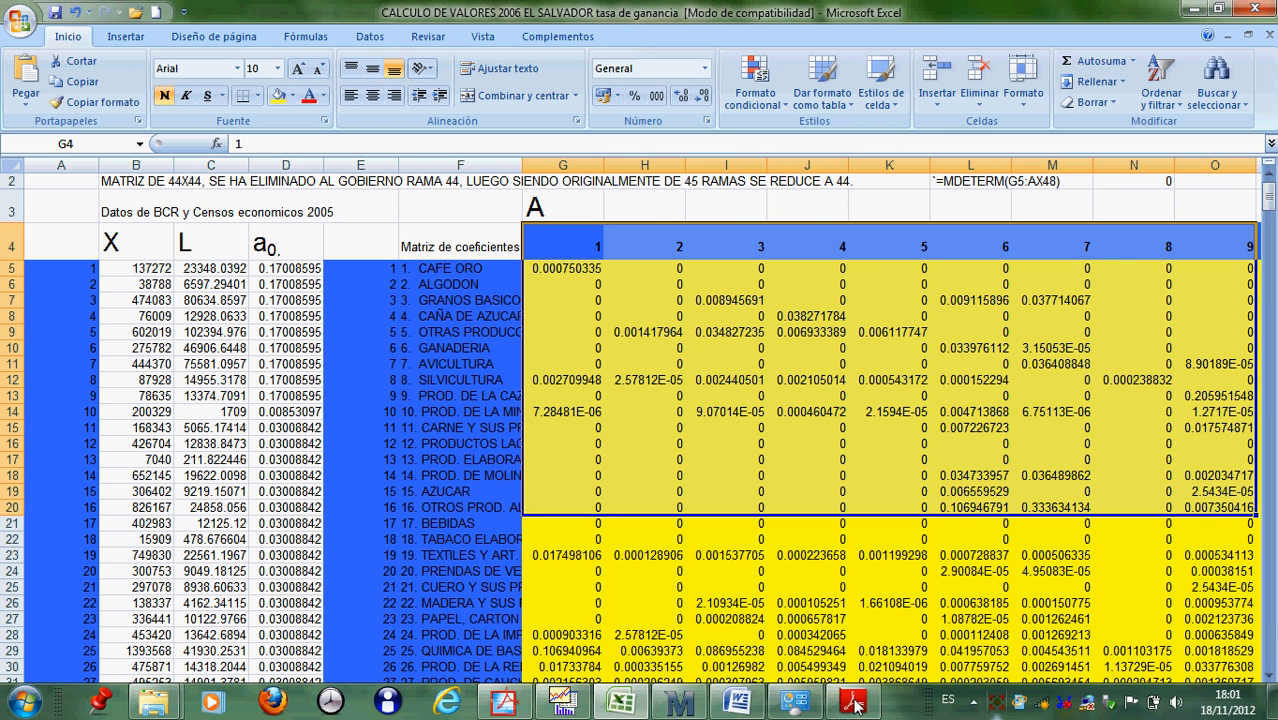
{"action": "left_click_drag", "start_coordinate": [845, 693], "coordinate": [936, 693]}
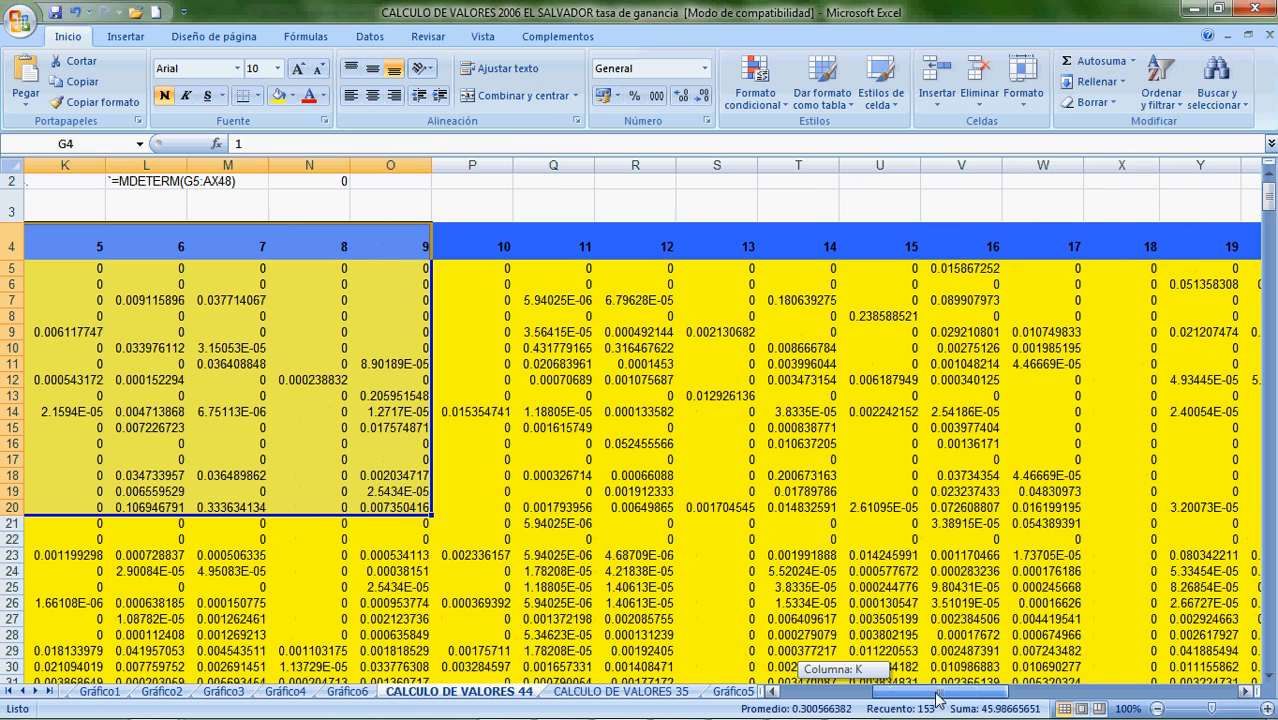
{"action": "left_click_drag", "start_coordinate": [471, 519], "coordinate": [710, 605]}
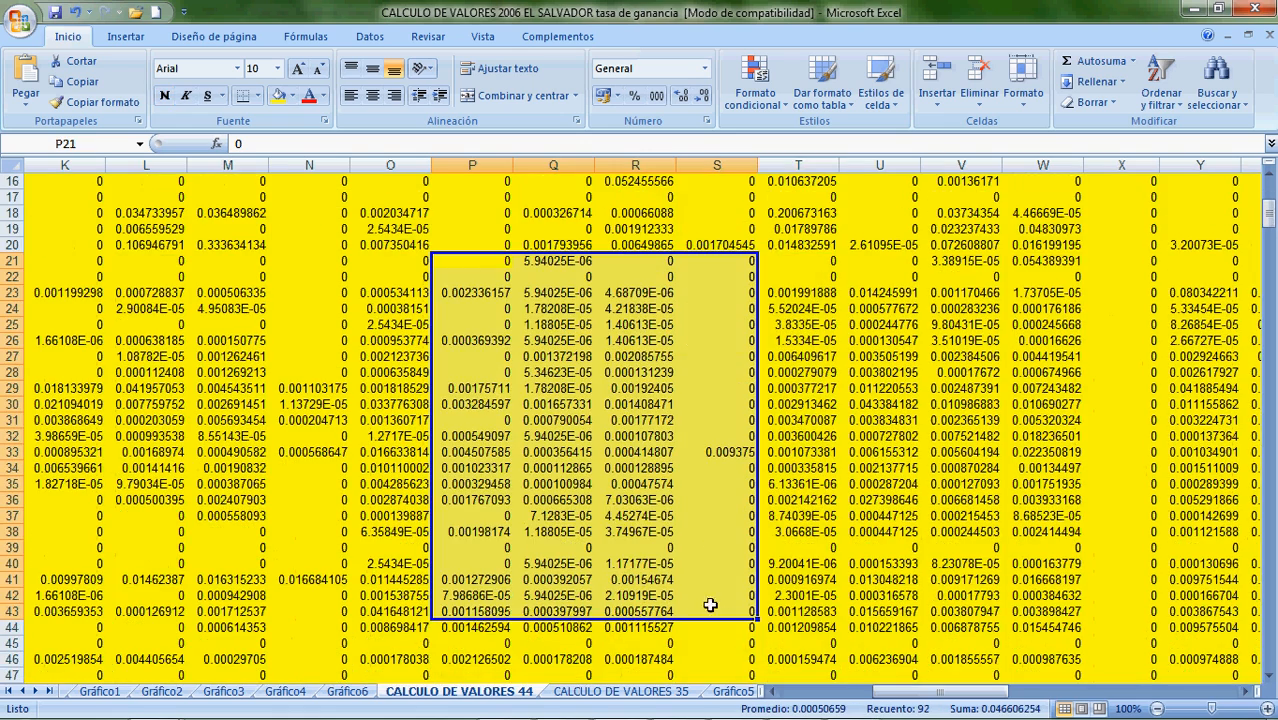
Return to the beginning of the CALCULO DE VALORES 44 sheet, where the X, L and a0 columns start.
{"action": "left_click_drag", "start_coordinate": [880, 692], "coordinate": [782, 685]}
{"action": "left_click", "coordinate": [253, 519]}
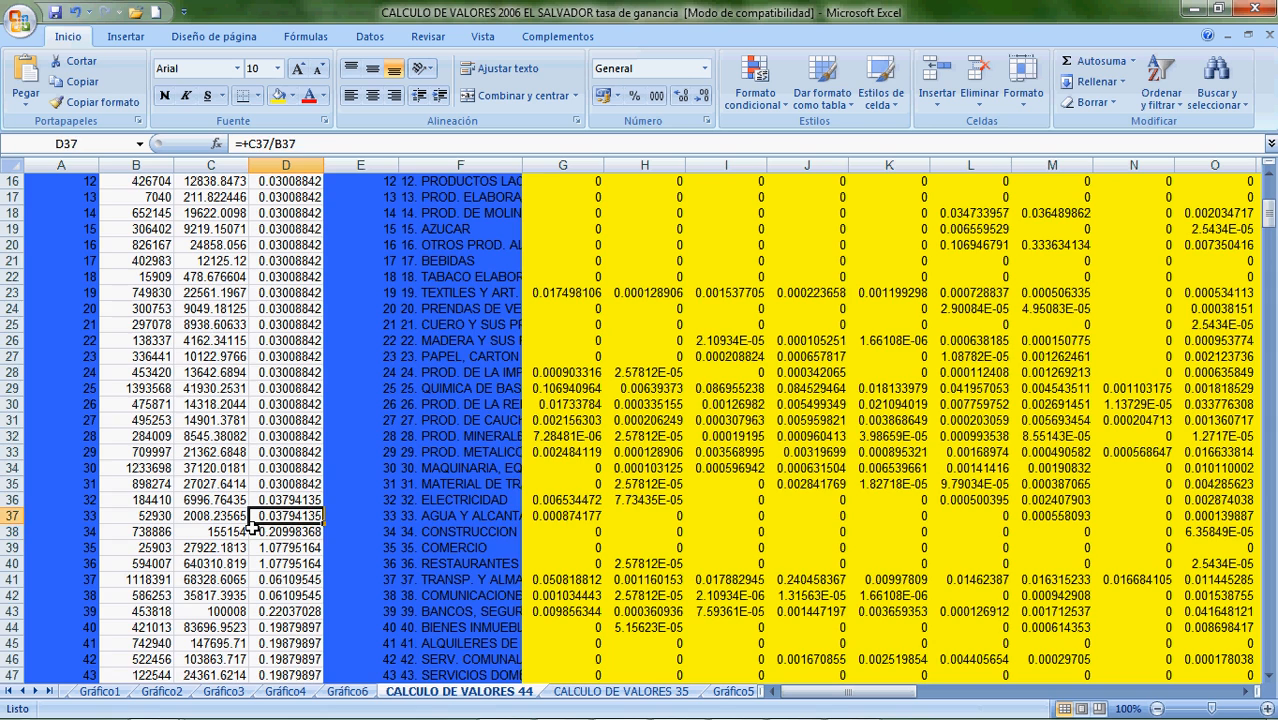
{"action": "key", "text": "Up"}
{"action": "key", "text": "Up"}
{"action": "key", "text": "Up"}
{"action": "key", "text": "Up"}
{"action": "key", "text": "Up"}
{"action": "key", "text": "Up"}
{"action": "key", "text": "Up"}
{"action": "key", "text": "Up"}
{"action": "key", "text": "Up"}
{"action": "key", "text": "Up"}
{"action": "key", "text": "Up"}
{"action": "key", "text": "Up"}
{"action": "key", "text": "Up"}
{"action": "key", "text": "Up"}
{"action": "key", "text": "Up"}
{"action": "key", "text": "Up"}
{"action": "key", "text": "Up"}
{"action": "key", "text": "Up"}
{"action": "key", "text": "Up"}
{"action": "key", "text": "Up"}
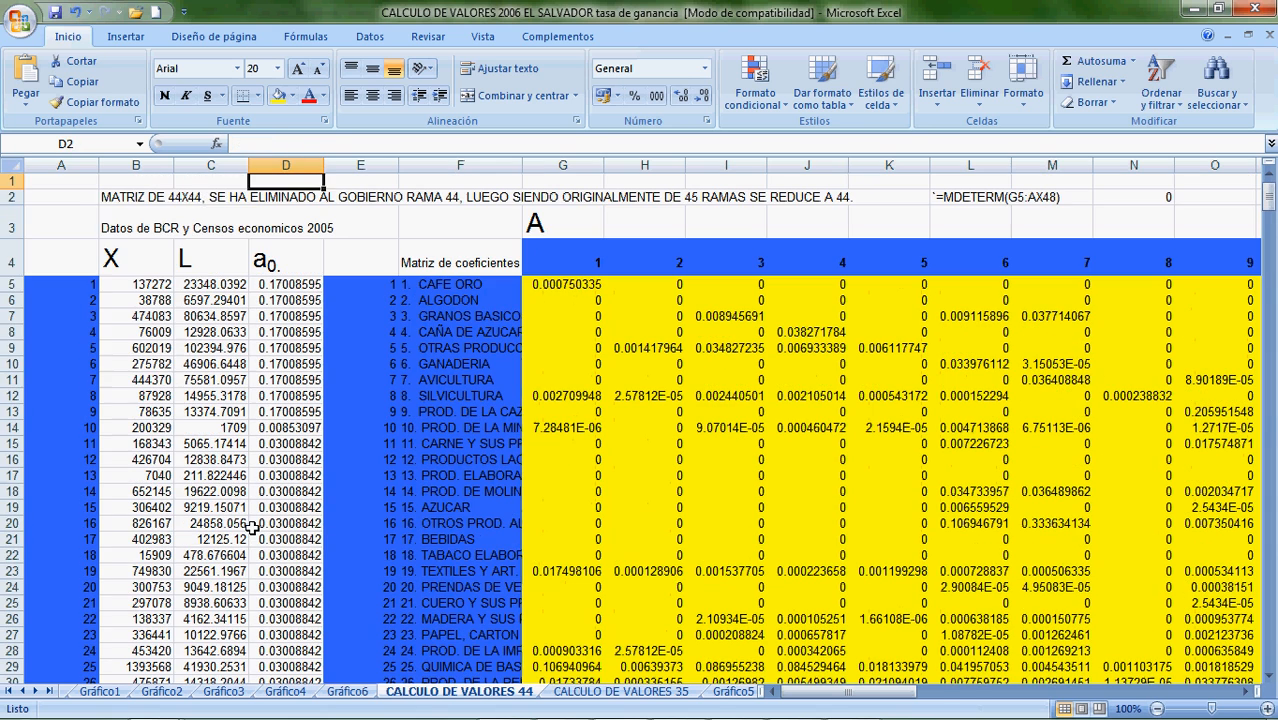
{"action": "key", "text": "Left"}
{"action": "key", "text": "Down"}
{"action": "key", "text": "Down"}
{"action": "key", "text": "Left"}
{"action": "key", "text": "Down"}
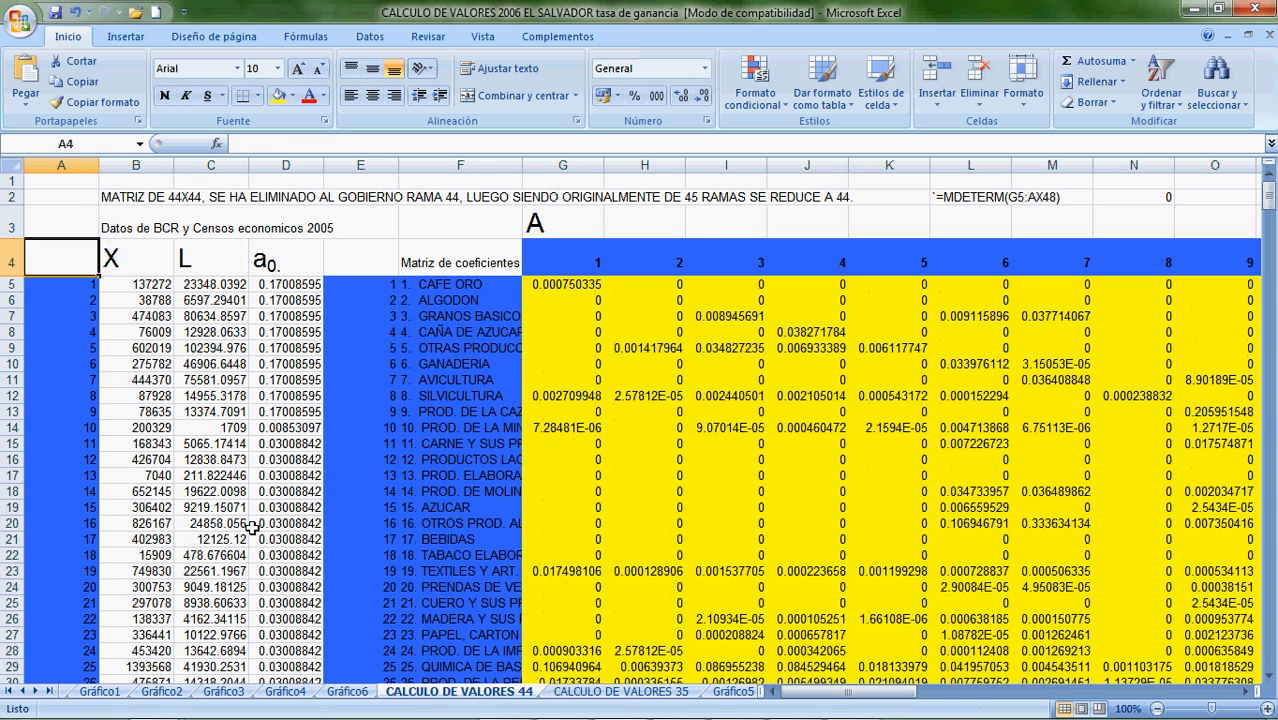
Highlight the X and L values of sectors 1 to 9 in B5:C13.
{"action": "key", "text": "Down"}
{"action": "key", "text": "Down"}
{"action": "key", "text": "Down"}
{"action": "key", "text": "Down"}
{"action": "key", "text": "Down"}
{"action": "key", "text": "Down"}
{"action": "key", "text": "Down"}
{"action": "key", "text": "Down"}
{"action": "key", "text": "Down"}
{"action": "key", "text": "Down"}
{"action": "key", "text": "Down"}
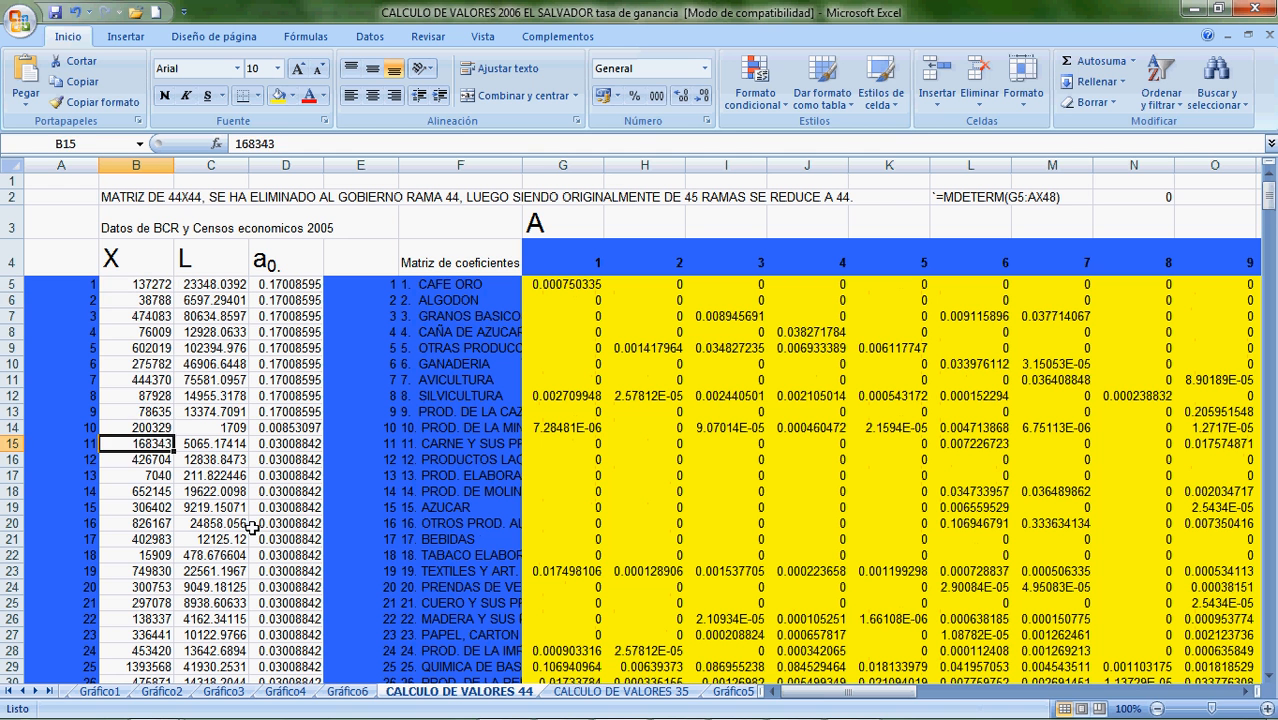
{"action": "key", "text": "Up"}
{"action": "key", "text": "Up"}
{"action": "key", "text": "Up"}
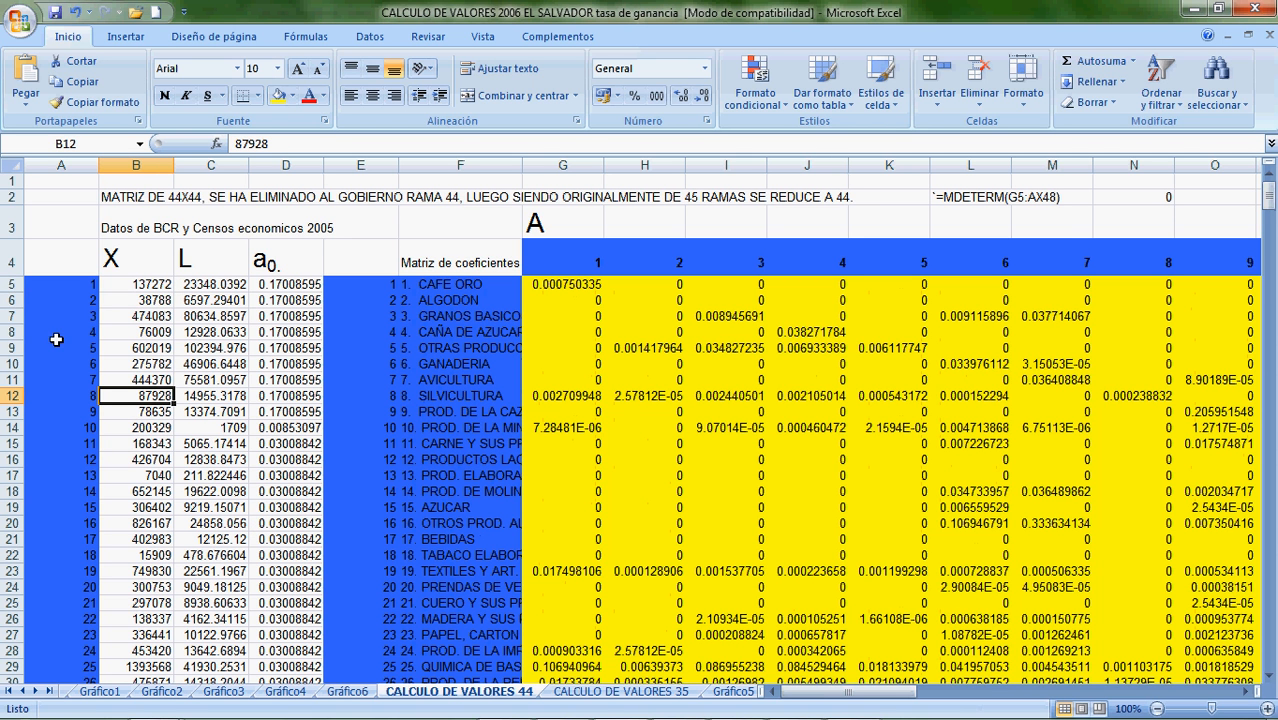
{"action": "left_click_drag", "start_coordinate": [120, 288], "coordinate": [224, 410]}
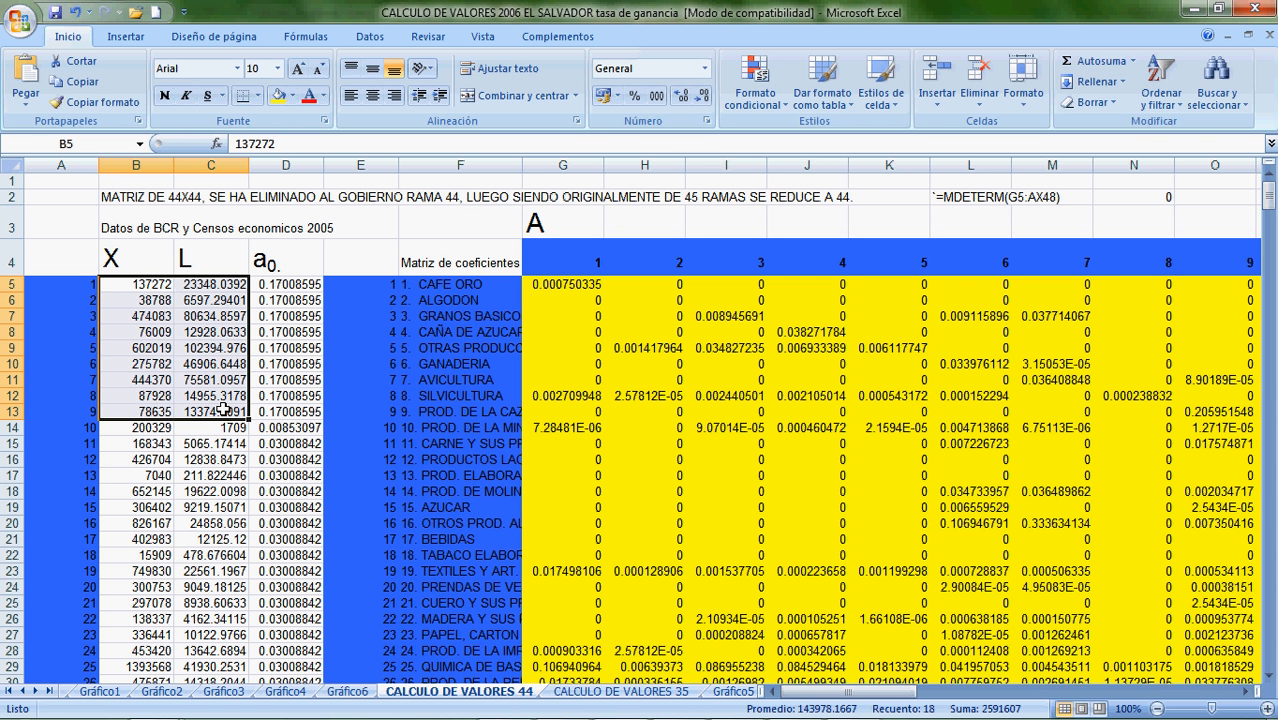
Switch to the CALCULO DE VALORES 35 sheet and examine its sector data and matrix blocks down to row 122.
{"action": "left_click", "coordinate": [570, 694]}
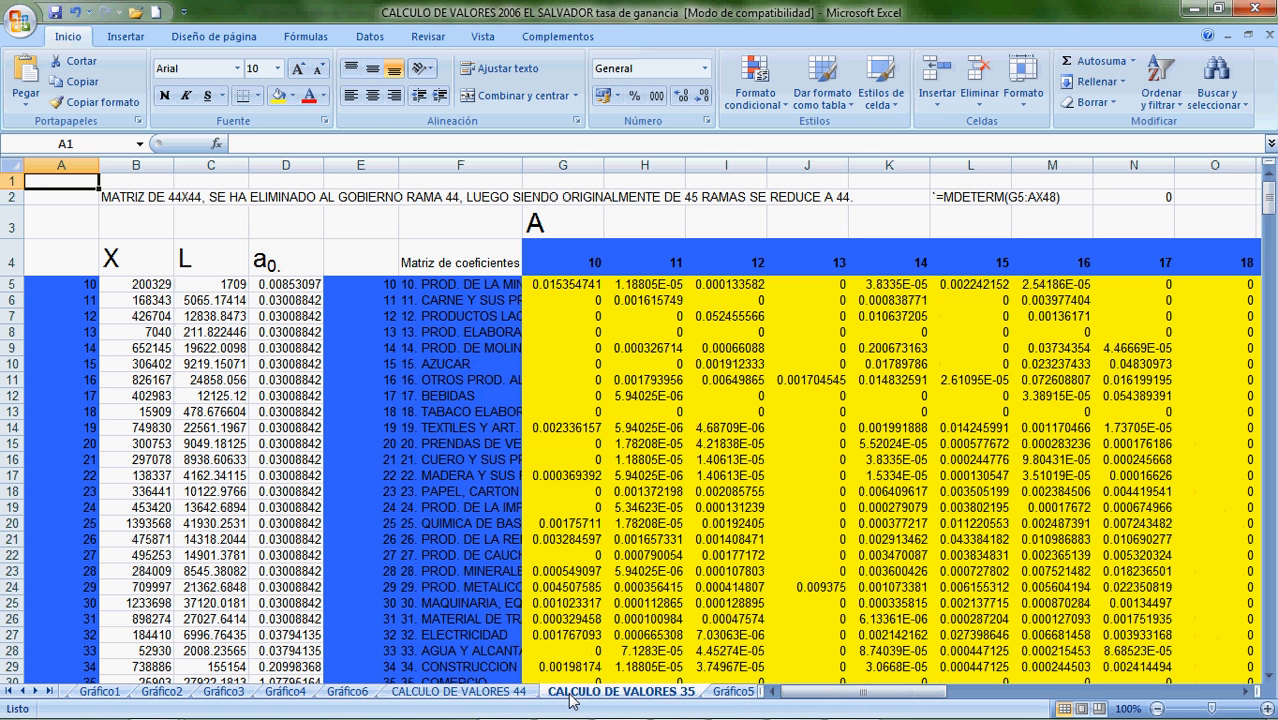
{"action": "left_click", "coordinate": [258, 522]}
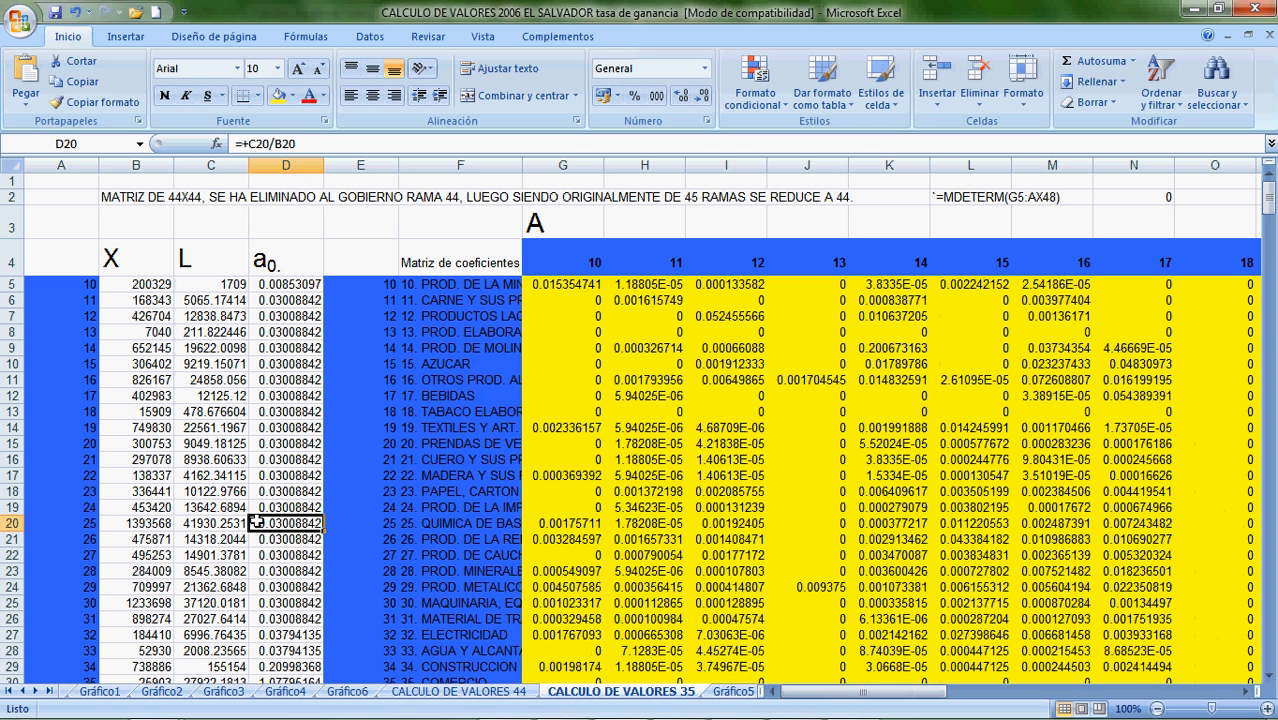
{"action": "key", "text": "Down"}
{"action": "key", "text": "Down"}
{"action": "key", "text": "Down"}
{"action": "key", "text": "Down"}
{"action": "key", "text": "Down"}
{"action": "key", "text": "Down"}
{"action": "key", "text": "Down"}
{"action": "key", "text": "Down"}
{"action": "key", "text": "Down"}
{"action": "key", "text": "Down"}
{"action": "key", "text": "Down"}
{"action": "key", "text": "Down"}
{"action": "key", "text": "Down"}
{"action": "key", "text": "Down"}
{"action": "key", "text": "Down"}
{"action": "key", "text": "Down"}
{"action": "key", "text": "Down"}
{"action": "key", "text": "Down"}
{"action": "key", "text": "Down"}
{"action": "key", "text": "Down"}
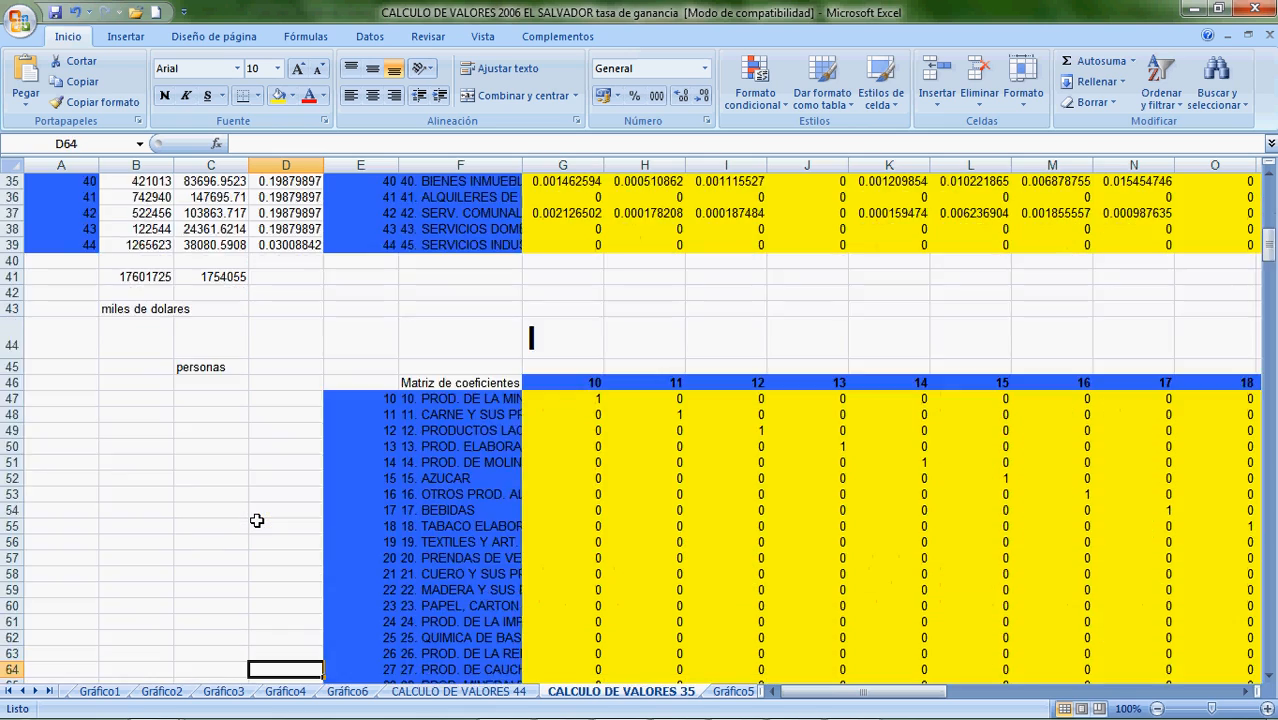
{"action": "key", "text": "Down"}
{"action": "key", "text": "Down"}
{"action": "key", "text": "Down"}
{"action": "key", "text": "Down"}
{"action": "key", "text": "Down"}
{"action": "key", "text": "Down"}
{"action": "key", "text": "Down"}
{"action": "key", "text": "Down"}
{"action": "key", "text": "Down"}
{"action": "key", "text": "Down"}
{"action": "key", "text": "Down"}
{"action": "key", "text": "Down"}
{"action": "key", "text": "Down"}
{"action": "key", "text": "Down"}
{"action": "key", "text": "Down"}
{"action": "key", "text": "Down"}
{"action": "key", "text": "Down"}
{"action": "key", "text": "Down"}
{"action": "key", "text": "Down"}
{"action": "key", "text": "Down"}
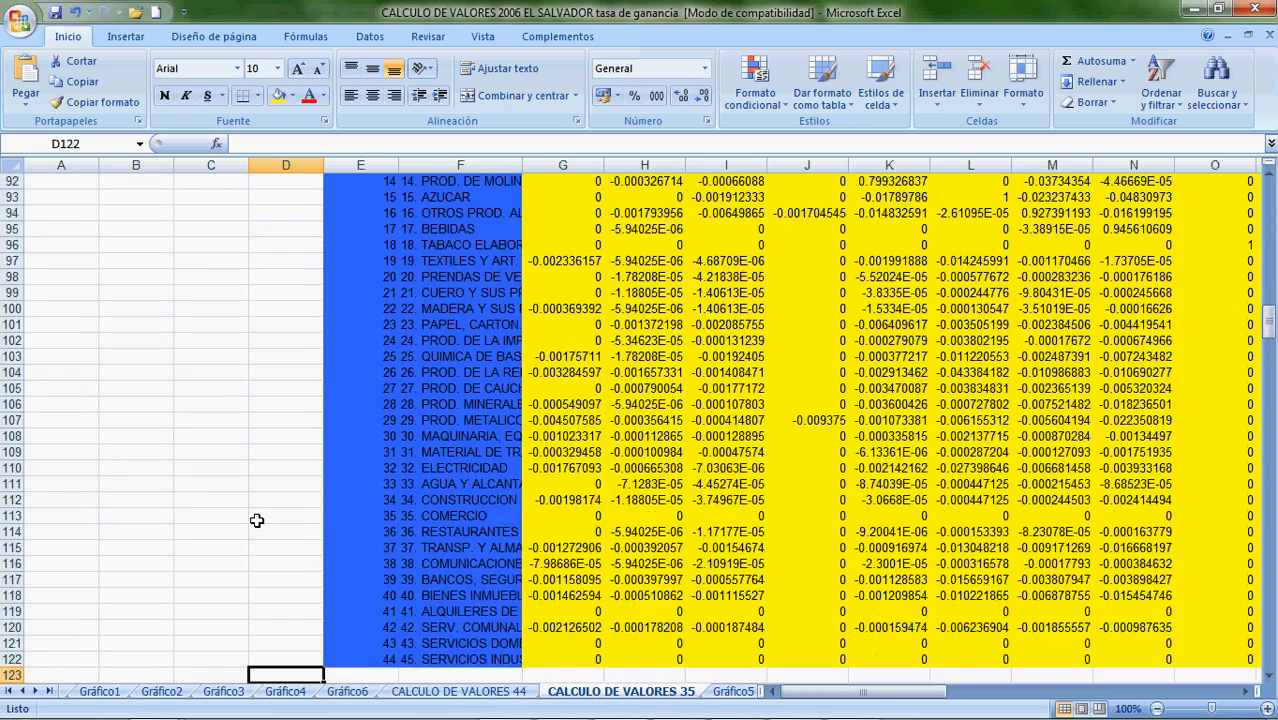
Examine the U*X, v0*X and U*X / v0*X calculations and the X and V rows of the 35-sector sheet.
{"action": "key", "text": "Down"}
{"action": "key", "text": "Down"}
{"action": "key", "text": "Down"}
{"action": "key", "text": "Down"}
{"action": "key", "text": "Down"}
{"action": "key", "text": "Down"}
{"action": "key", "text": "Down"}
{"action": "key", "text": "Down"}
{"action": "key", "text": "Down"}
{"action": "key", "text": "Down"}
{"action": "key", "text": "Down"}
{"action": "key", "text": "Down"}
{"action": "key", "text": "Down"}
{"action": "key", "text": "Down"}
{"action": "key", "text": "Down"}
{"action": "key", "text": "Down"}
{"action": "key", "text": "Down"}
{"action": "key", "text": "Down"}
{"action": "key", "text": "Down"}
{"action": "key", "text": "Down"}
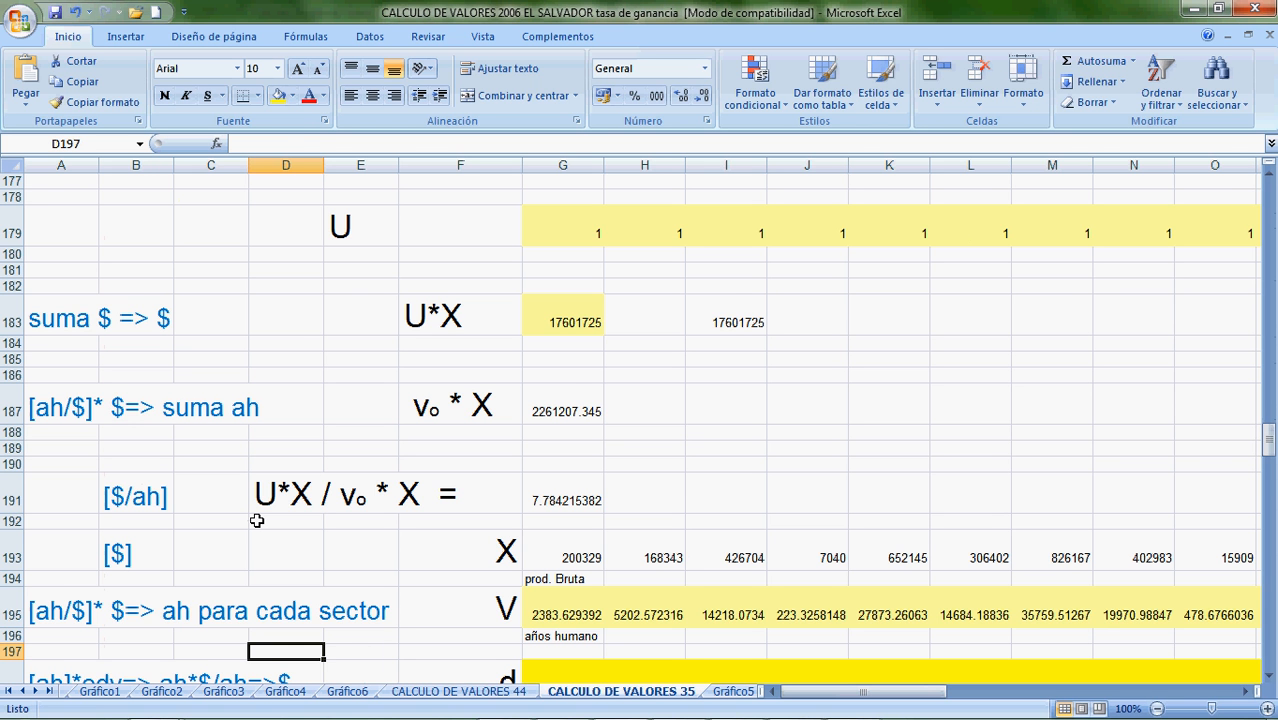
Examine the d and m rows and the table of d, m, ln d and ln m from sector 10 onward.
{"action": "key", "text": "Down"}
{"action": "key", "text": "Down"}
{"action": "key", "text": "Down"}
{"action": "key", "text": "Down"}
{"action": "key", "text": "Down"}
{"action": "key", "text": "Down"}
{"action": "key", "text": "Down"}
{"action": "key", "text": "Down"}
{"action": "key", "text": "Down"}
{"action": "key", "text": "Down"}
{"action": "key", "text": "Down"}
{"action": "key", "text": "Down"}
{"action": "key", "text": "Down"}
{"action": "key", "text": "Down"}
{"action": "key", "text": "Down"}
{"action": "key", "text": "Down"}
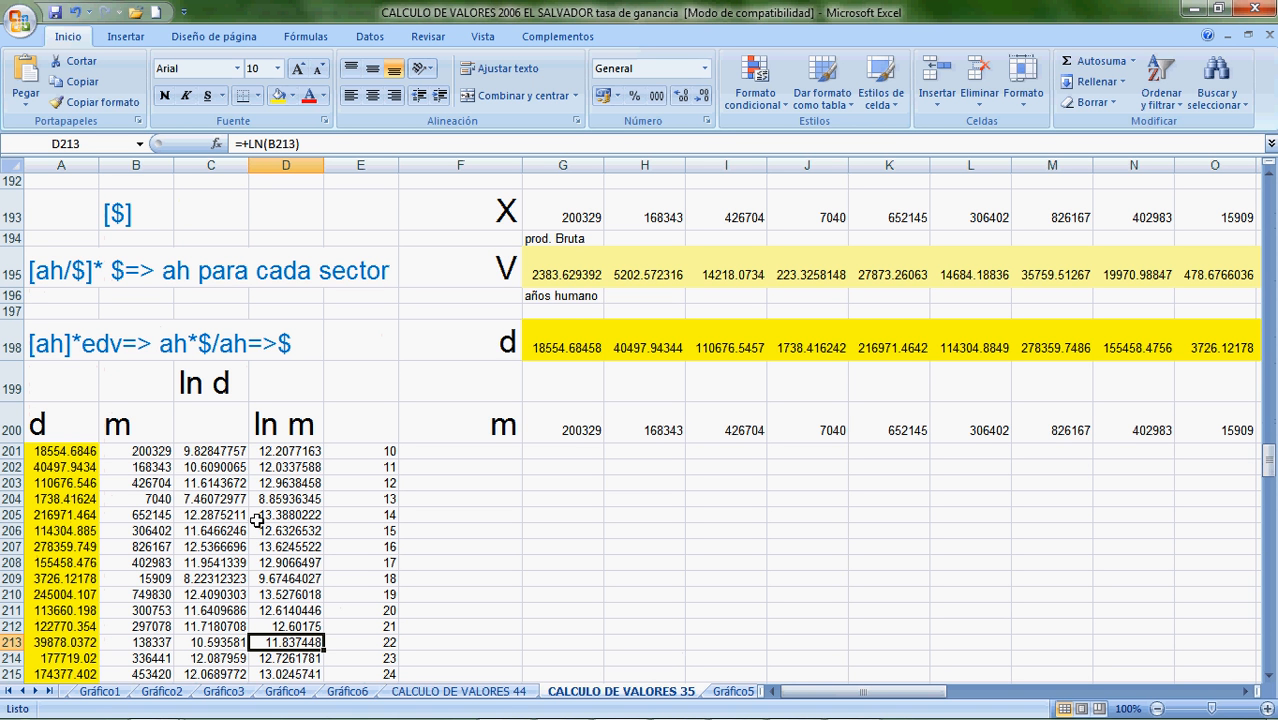
{"action": "key", "text": "Down"}
{"action": "key", "text": "Down"}
{"action": "key", "text": "Down"}
{"action": "key", "text": "Down"}
{"action": "key", "text": "Down"}
{"action": "key", "text": "Down"}
{"action": "key", "text": "Down"}
{"action": "key", "text": "Down"}
{"action": "key", "text": "Down"}
{"action": "key", "text": "Down"}
{"action": "key", "text": "Down"}
{"action": "key", "text": "Down"}
{"action": "key", "text": "Down"}
{"action": "key", "text": "Down"}
{"action": "key", "text": "Down"}
{"action": "key", "text": "Down"}
{"action": "key", "text": "Down"}
{"action": "key", "text": "Down"}
{"action": "key", "text": "Down"}
{"action": "key", "text": "Down"}
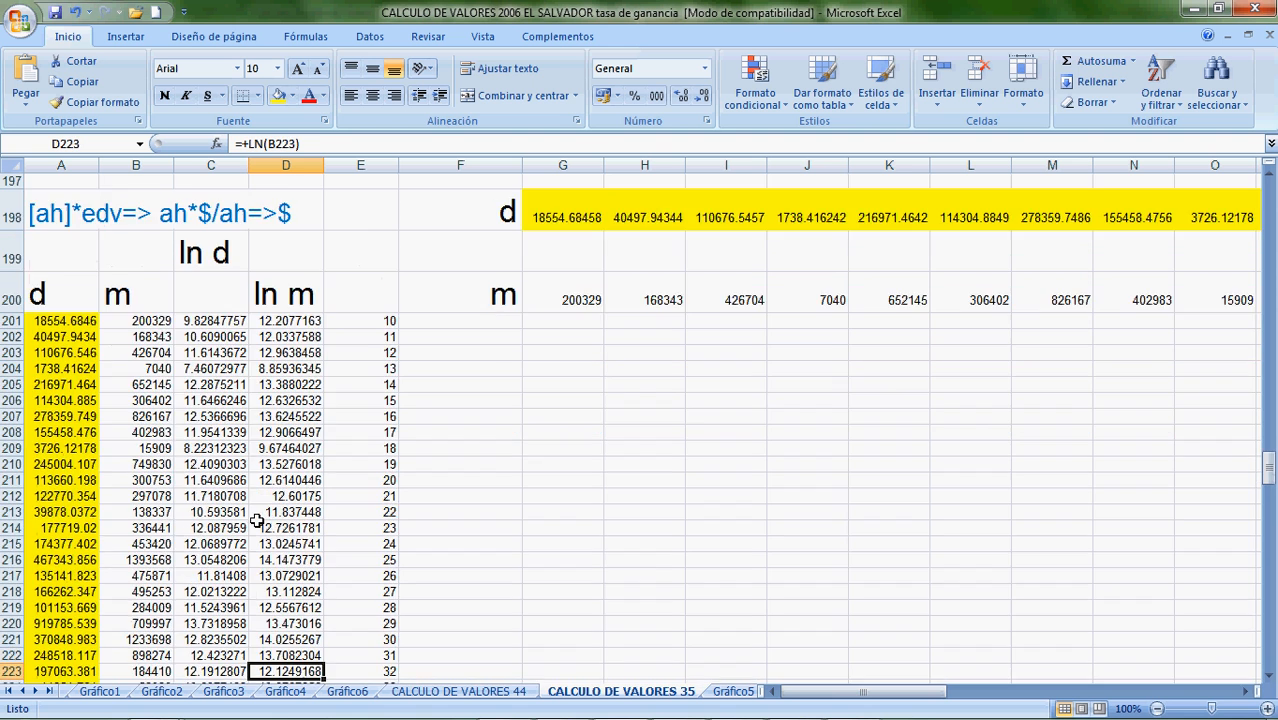
Continue past the end of the logarithm table to the section Tasa de beneficio agregada (una primera aproximación).
{"action": "key", "text": "Down"}
{"action": "key", "text": "Down"}
{"action": "key", "text": "Down"}
{"action": "key", "text": "Down"}
{"action": "key", "text": "Down"}
{"action": "key", "text": "Down"}
{"action": "key", "text": "Down"}
{"action": "key", "text": "Down"}
{"action": "key", "text": "Down"}
{"action": "key", "text": "Down"}
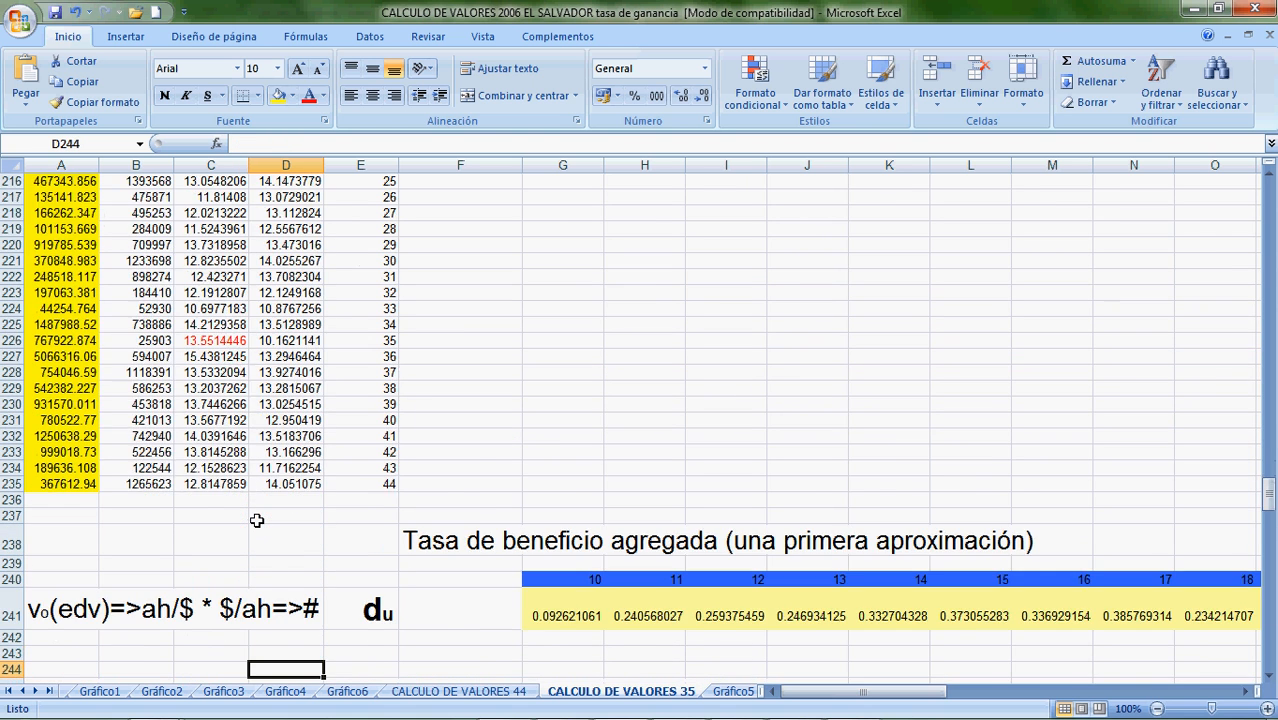
Examine the du (I-A) X and du (A) X calculation blocks of the 35-sector sheet down to the profit-rate approximation heading.
{"action": "key", "text": "Down"}
{"action": "key", "text": "Down"}
{"action": "key", "text": "Down"}
{"action": "key", "text": "Down"}
{"action": "key", "text": "Down"}
{"action": "key", "text": "Down"}
{"action": "key", "text": "Down"}
{"action": "key", "text": "Down"}
{"action": "key", "text": "Down"}
{"action": "key", "text": "Down"}
{"action": "key", "text": "Down"}
{"action": "key", "text": "Down"}
{"action": "key", "text": "Down"}
{"action": "key", "text": "Down"}
{"action": "key", "text": "Down"}
{"action": "key", "text": "Down"}
{"action": "key", "text": "Down"}
{"action": "key", "text": "Down"}
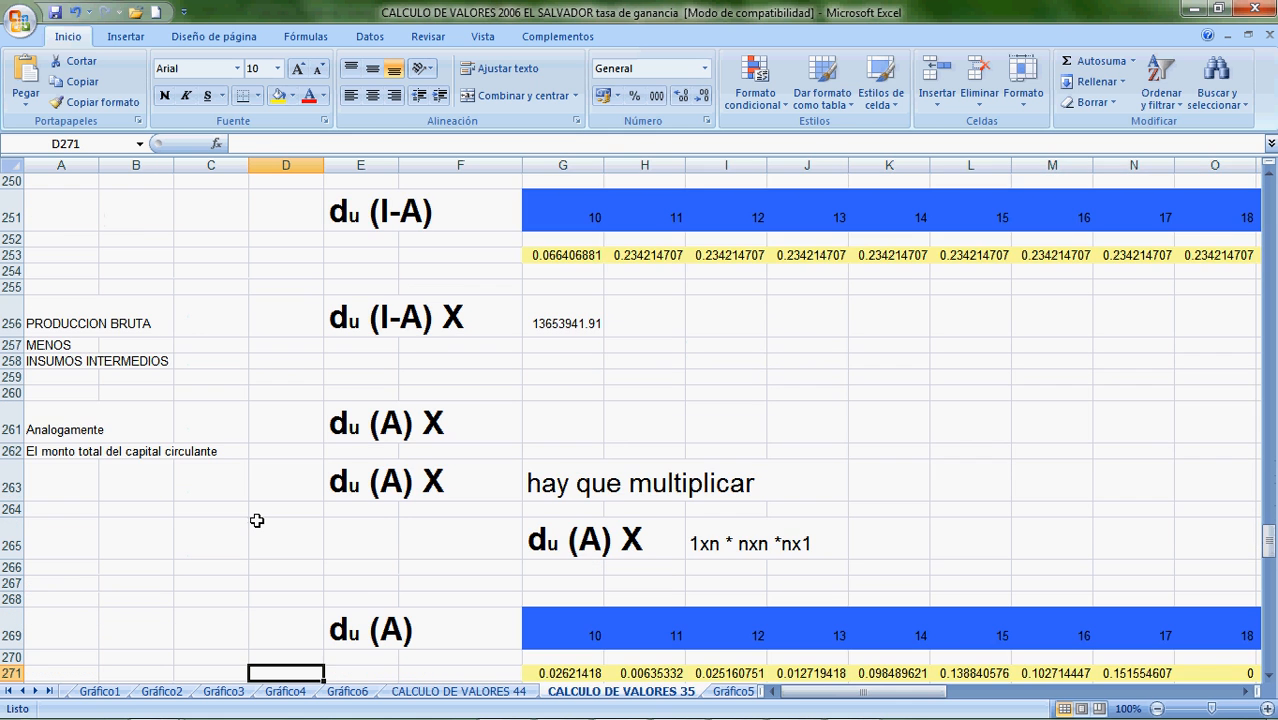
{"action": "key", "text": "Down"}
{"action": "key", "text": "Down"}
{"action": "key", "text": "Down"}
{"action": "key", "text": "Down"}
{"action": "key", "text": "Down"}
{"action": "key", "text": "Down"}
{"action": "key", "text": "Down"}
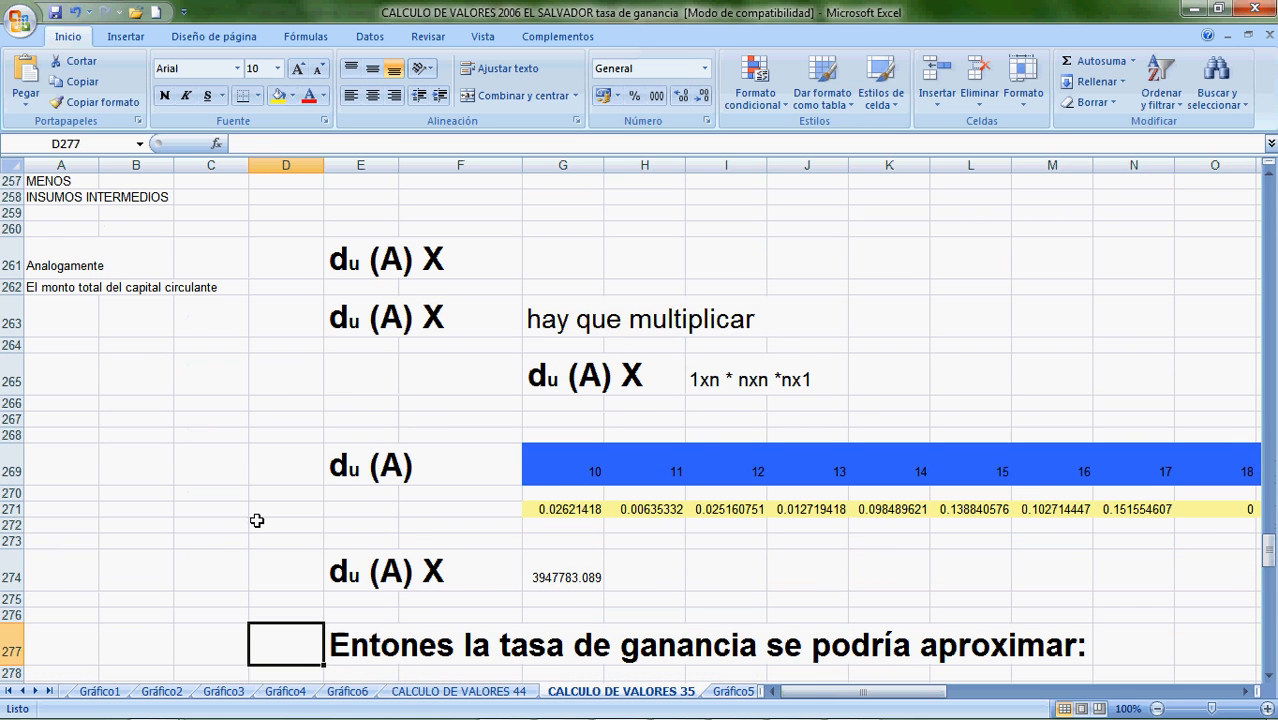
Go back through the circulating-capital and gross-production blocks to the du row and the end of the logarithm table.
{"action": "key", "text": "Up"}
{"action": "key", "text": "Up"}
{"action": "key", "text": "Up"}
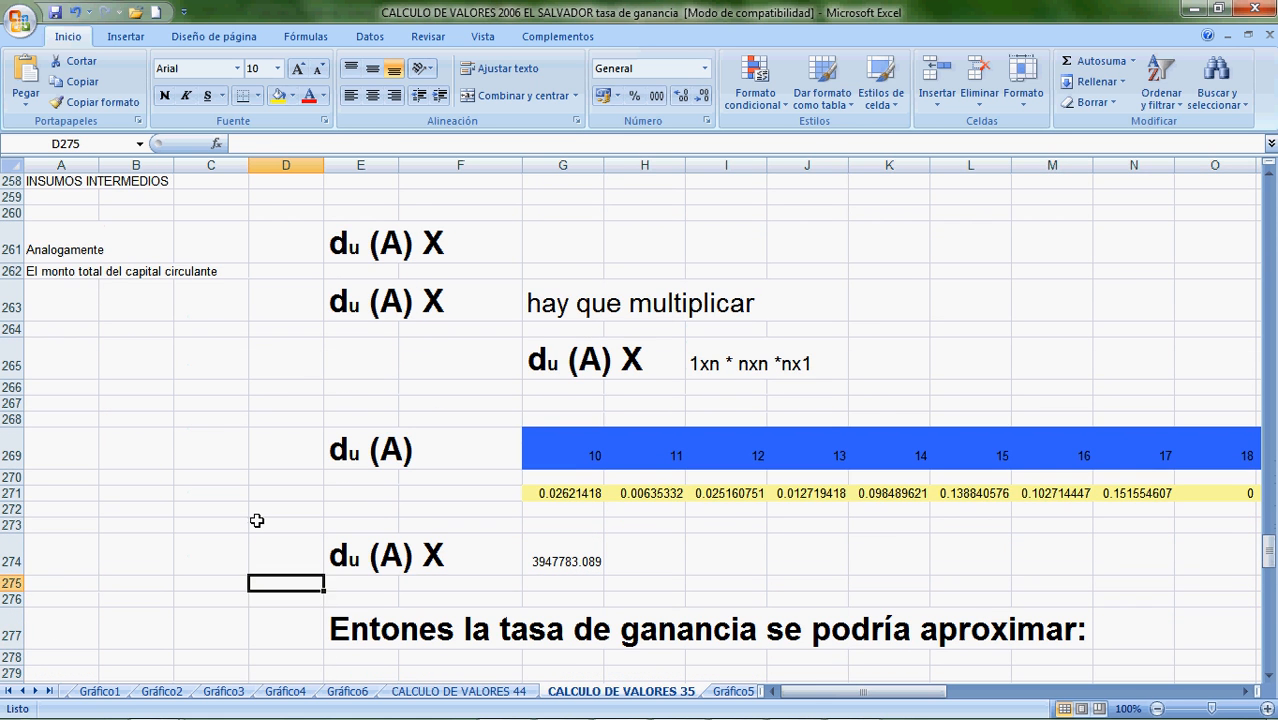
{"action": "key", "text": "Up"}
{"action": "key", "text": "Up"}
{"action": "key", "text": "Up"}
{"action": "key", "text": "Up"}
{"action": "key", "text": "Up"}
{"action": "key", "text": "Up"}
{"action": "key", "text": "Up"}
{"action": "key", "text": "Up"}
{"action": "key", "text": "Up"}
{"action": "key", "text": "Up"}
{"action": "key", "text": "Up"}
{"action": "key", "text": "Up"}
{"action": "key", "text": "Up"}
{"action": "key", "text": "Up"}
{"action": "key", "text": "Up"}
{"action": "key", "text": "Up"}
{"action": "key", "text": "Up"}
{"action": "key", "text": "Up"}
{"action": "key", "text": "Up"}
{"action": "key", "text": "Up"}
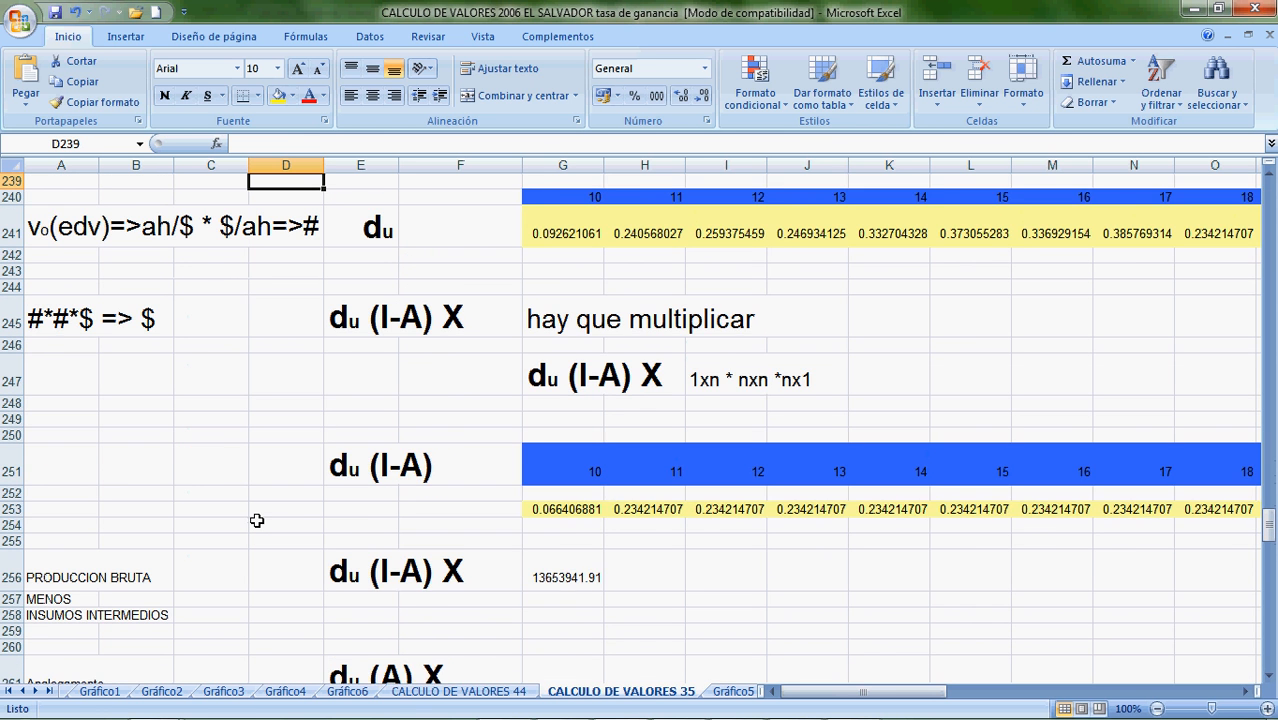
{"action": "key", "text": "Up"}
{"action": "key", "text": "Up"}
{"action": "key", "text": "Up"}
{"action": "key", "text": "Up"}
{"action": "key", "text": "Up"}
{"action": "key", "text": "Up"}
{"action": "key", "text": "Up"}
{"action": "key", "text": "Up"}
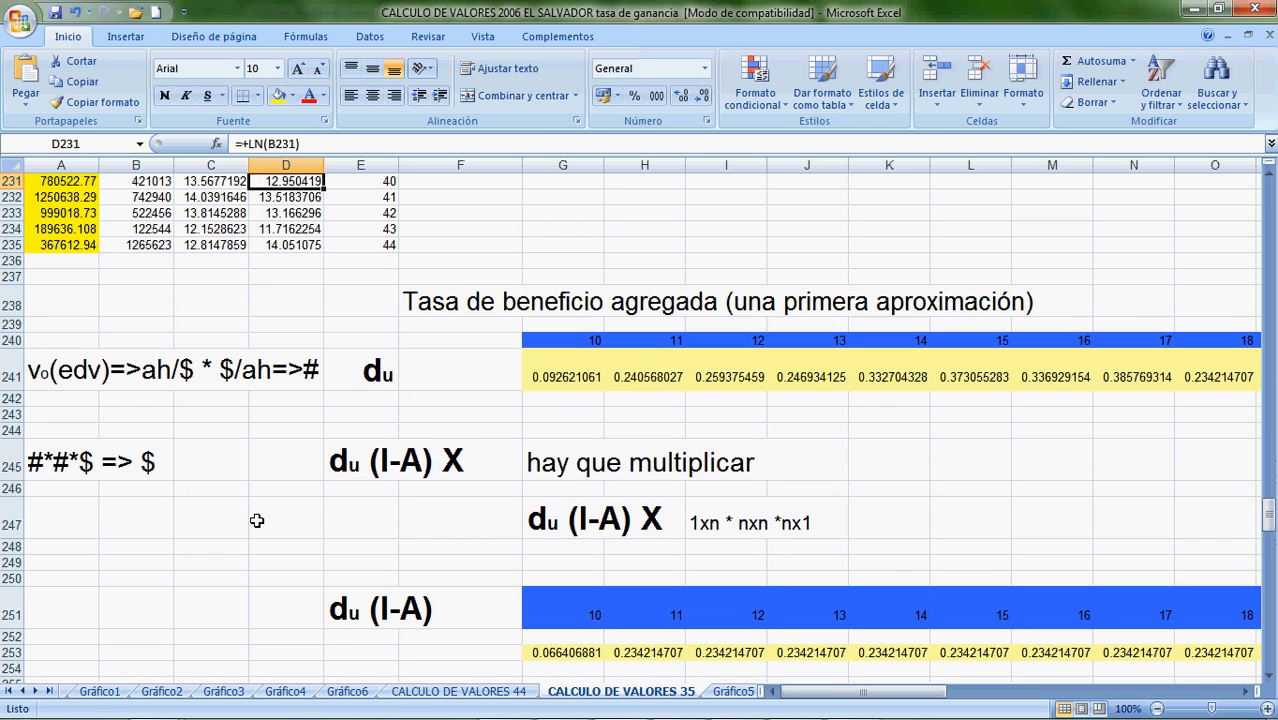
{"action": "key", "text": "Up"}
{"action": "key", "text": "Up"}
{"action": "key", "text": "Up"}
{"action": "key", "text": "Up"}
Review the aggregate profit-rate section again from its title through the du (A) X result in row 274.
{"action": "key", "text": "Down"}
{"action": "key", "text": "Down"}
{"action": "key", "text": "Down"}
{"action": "key", "text": "Down"}
{"action": "key", "text": "Down"}
{"action": "key", "text": "Down"}
{"action": "key", "text": "Down"}
{"action": "key", "text": "Down"}
{"action": "key", "text": "Down"}
{"action": "key", "text": "Down"}
{"action": "key", "text": "Down"}
{"action": "key", "text": "Down"}
{"action": "key", "text": "Down"}
{"action": "key", "text": "Down"}
{"action": "key", "text": "Down"}
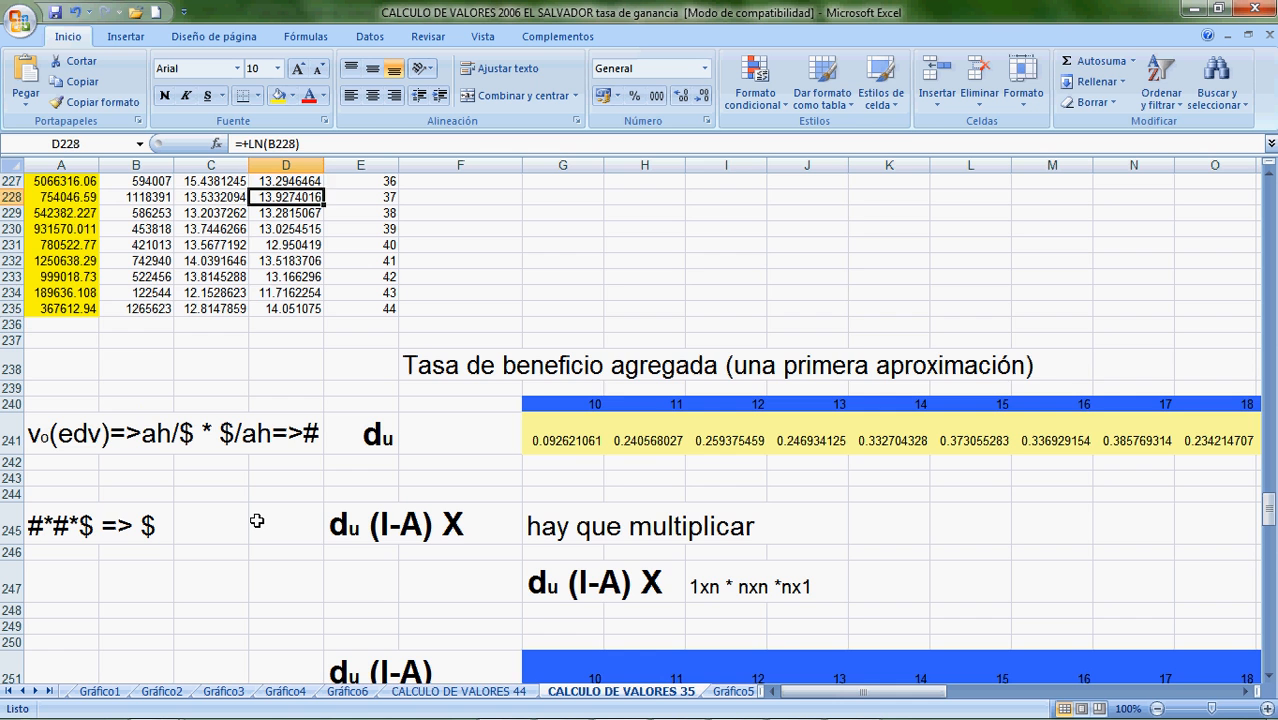
{"action": "key", "text": "Down"}
{"action": "key", "text": "Down"}
{"action": "key", "text": "Down"}
{"action": "key", "text": "Down"}
{"action": "key", "text": "Down"}
{"action": "key", "text": "Down"}
{"action": "key", "text": "Down"}
{"action": "key", "text": "Down"}
{"action": "key", "text": "Down"}
{"action": "key", "text": "Down"}
{"action": "key", "text": "Down"}
{"action": "key", "text": "Down"}
{"action": "key", "text": "Down"}
{"action": "key", "text": "Down"}
{"action": "key", "text": "Down"}
{"action": "key", "text": "Down"}
{"action": "key", "text": "Down"}
{"action": "key", "text": "Down"}
{"action": "key", "text": "Down"}
{"action": "key", "text": "Down"}
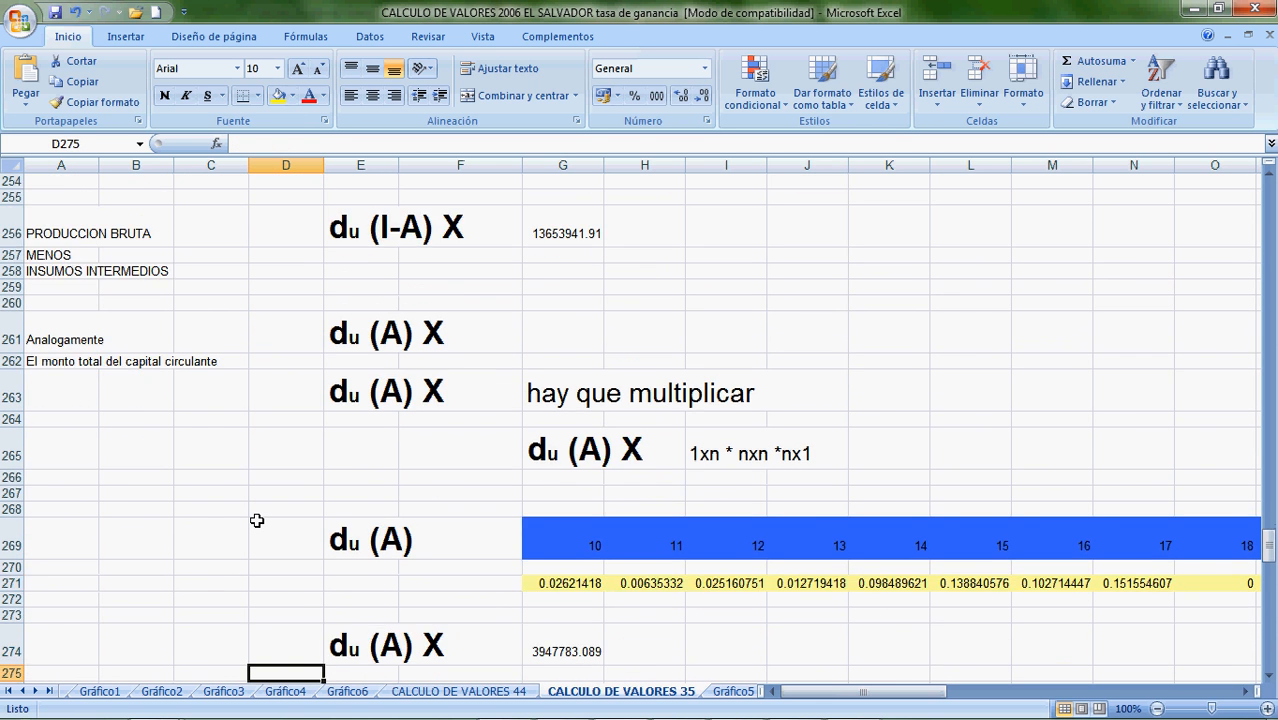
Select the du (I-A) X / du (A) X result in cell I280 to inspect its formula.
{"action": "key", "text": "Down"}
{"action": "key", "text": "Down"}
{"action": "key", "text": "Down"}
{"action": "key", "text": "Down"}
{"action": "key", "text": "Down"}
{"action": "key", "text": "Right"}
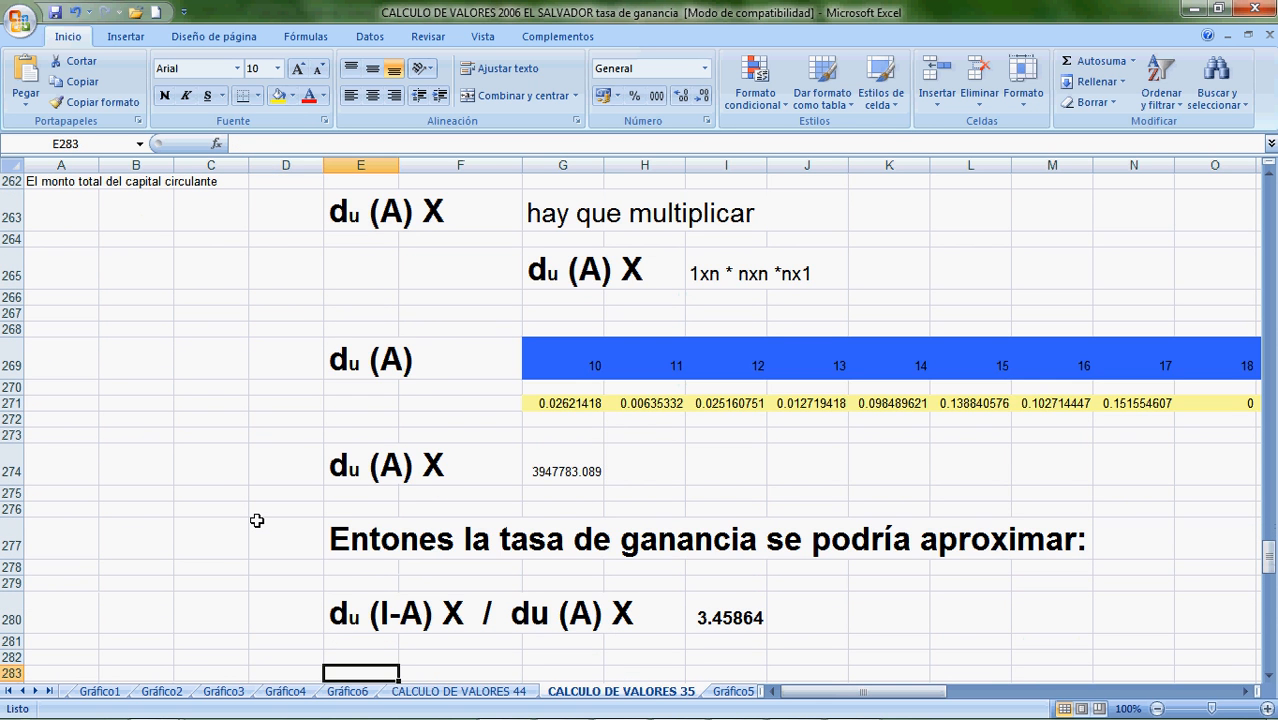
{"action": "key", "text": "Up"}
{"action": "key", "text": "Up"}
{"action": "key", "text": "Up"}
{"action": "key", "text": "Right"}
{"action": "key", "text": "Right"}
{"action": "key", "text": "Right"}
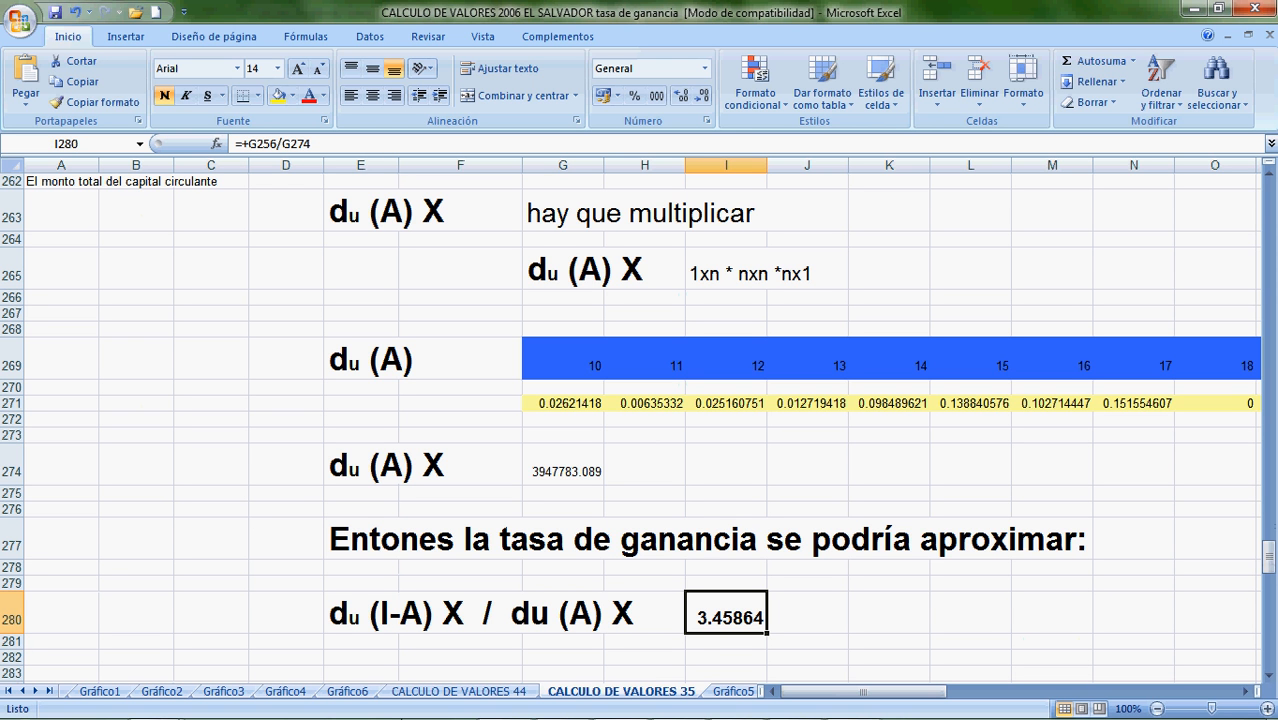
Switch to the CALCULO DE VALORES 44 sheet and select its du (I-A) X / du (A) X result in cell I329.
{"action": "left_click", "coordinate": [458, 691]}
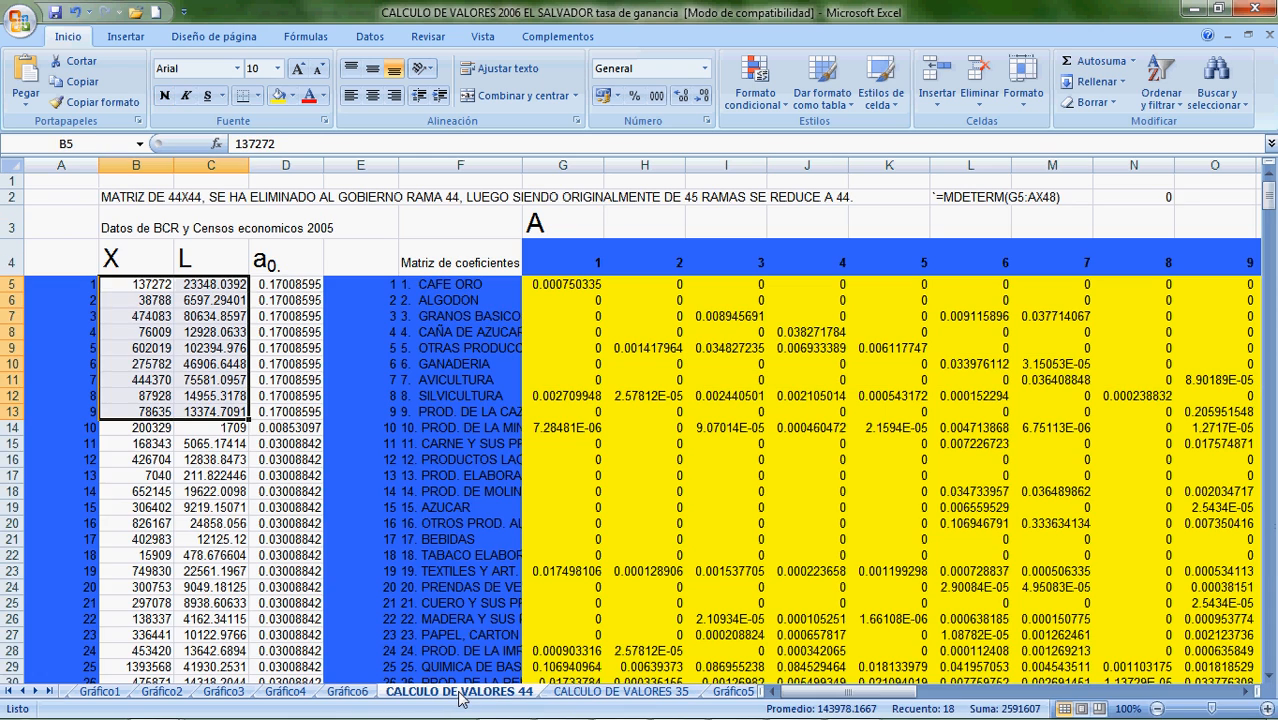
{"action": "left_click", "coordinate": [432, 638]}
{"action": "key", "text": "Page_Down"}
{"action": "key", "text": "Page_Down"}
{"action": "key", "text": "Page_Down"}
{"action": "key", "text": "Page_Down"}
{"action": "key", "text": "Page_Down"}
{"action": "key", "text": "Page_Down"}
{"action": "key", "text": "Page_Down"}
{"action": "key", "text": "Page_Down"}
{"action": "key", "text": "Page_Down"}
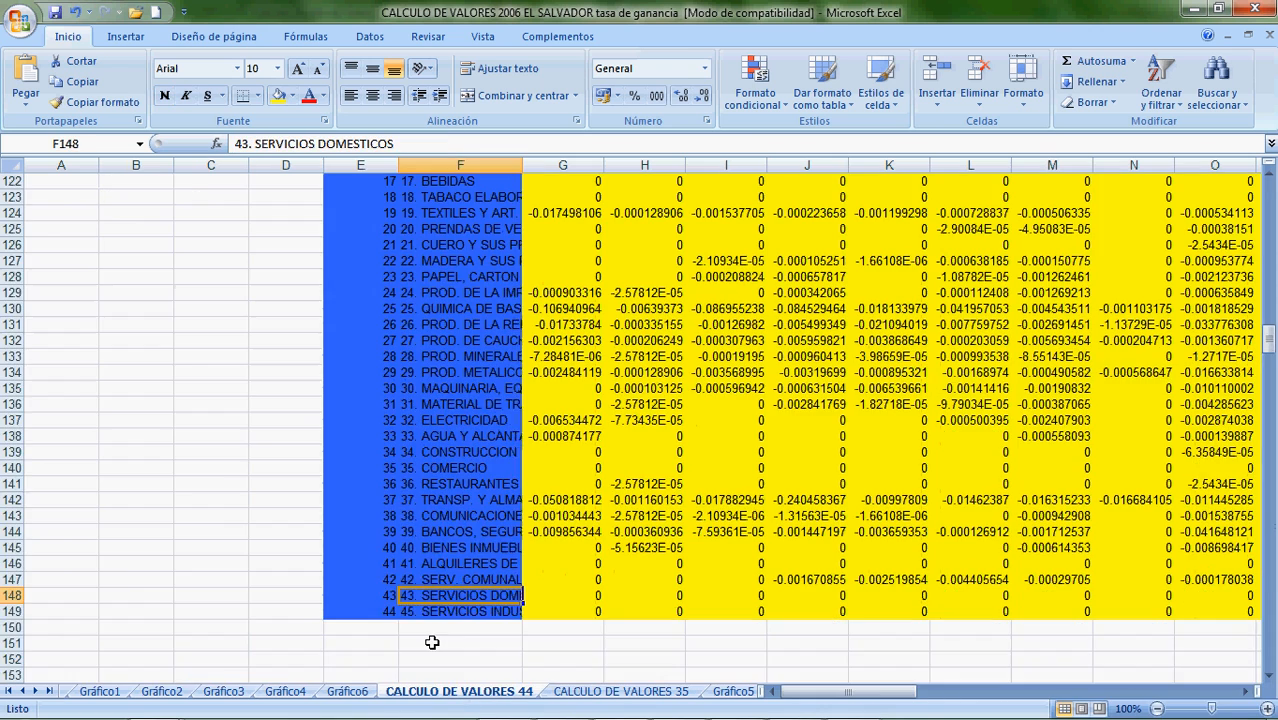
{"action": "key", "text": "Page_Down"}
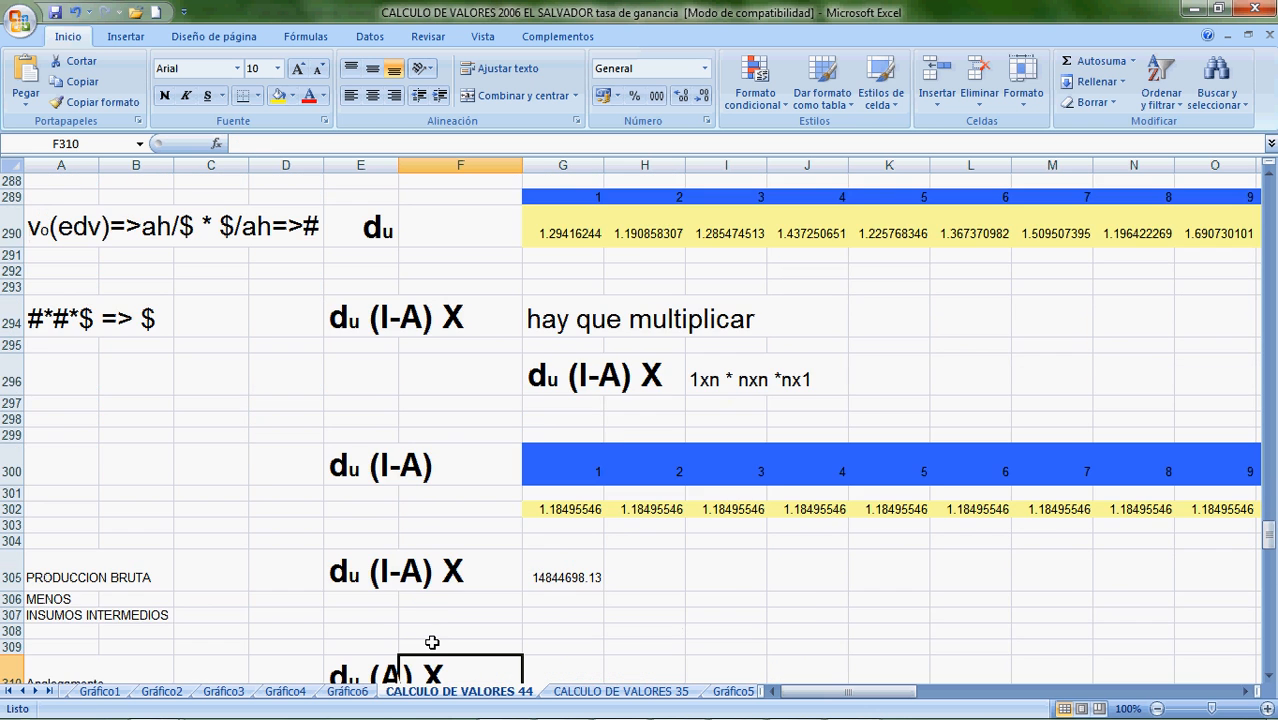
{"action": "key", "text": "Page_Down"}
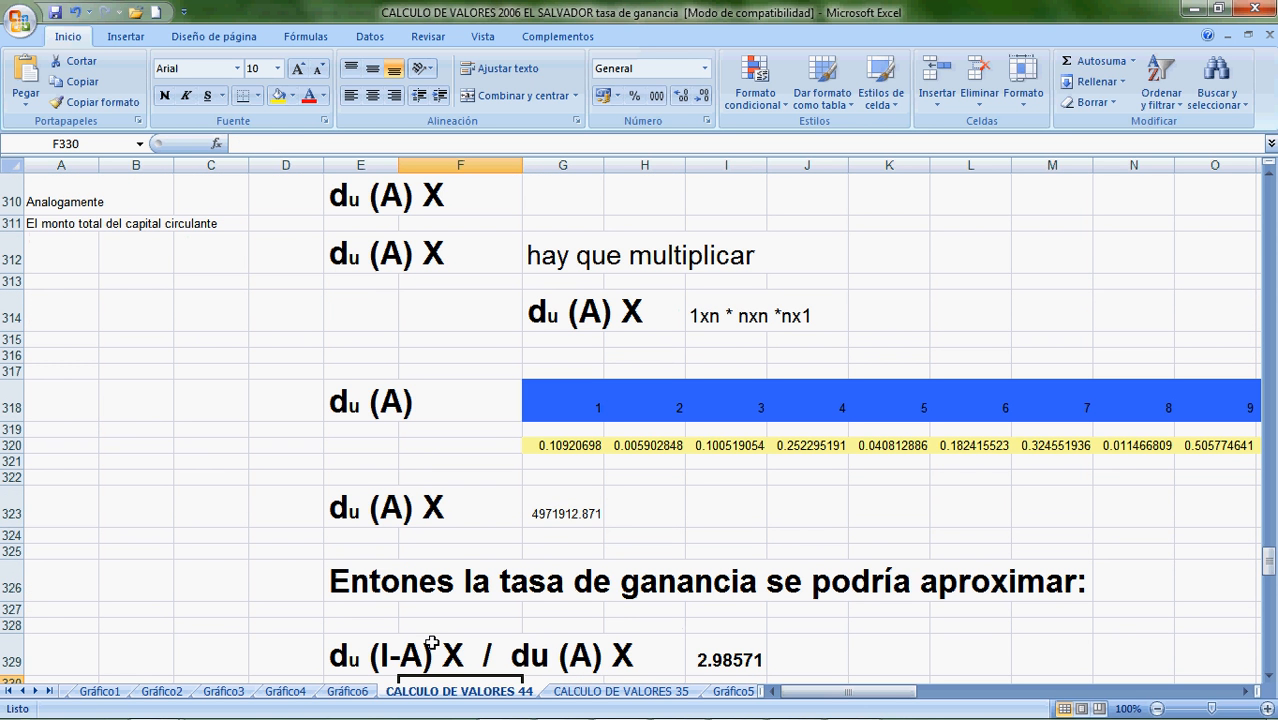
{"action": "left_click", "coordinate": [705, 664]}
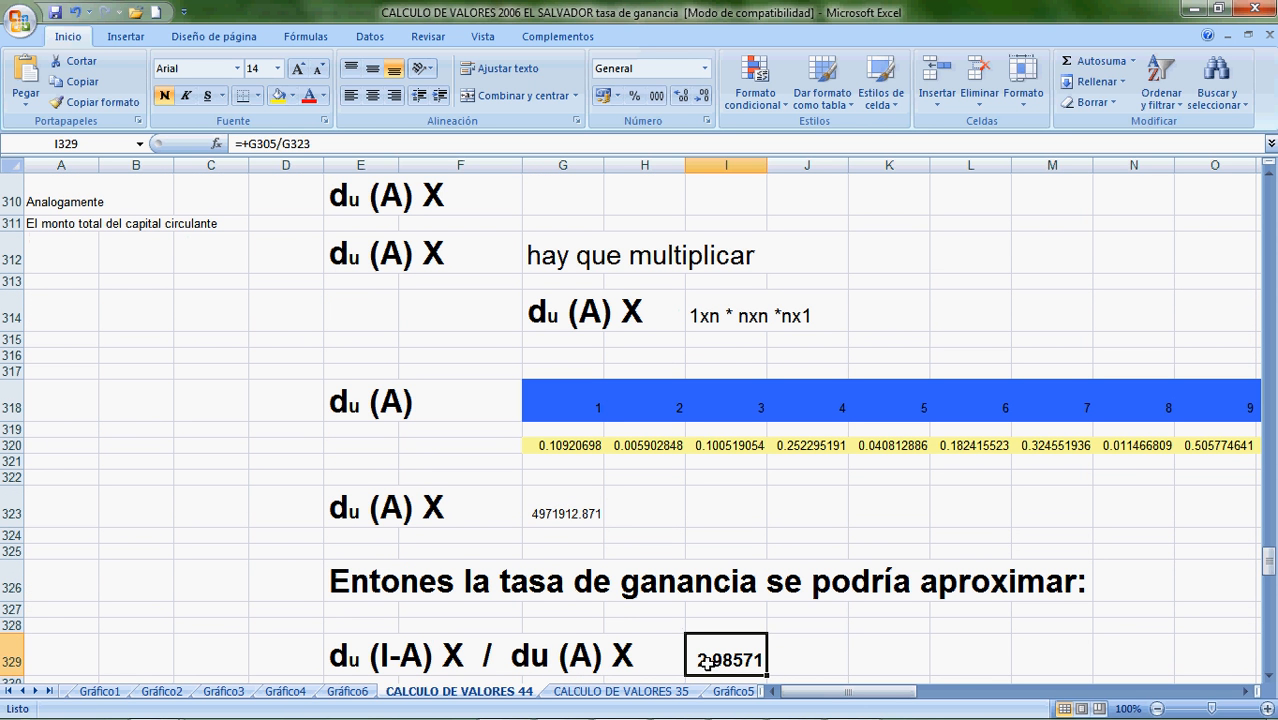
Read the note on weighting only circulating capital and the start of the section Ahora las tasas de beneficio sectorial.
{"action": "key", "text": "Down"}
{"action": "key", "text": "Down"}
{"action": "key", "text": "Down"}
{"action": "key", "text": "Down"}
{"action": "key", "text": "Down"}
{"action": "key", "text": "Down"}
{"action": "key", "text": "Down"}
{"action": "key", "text": "Down"}
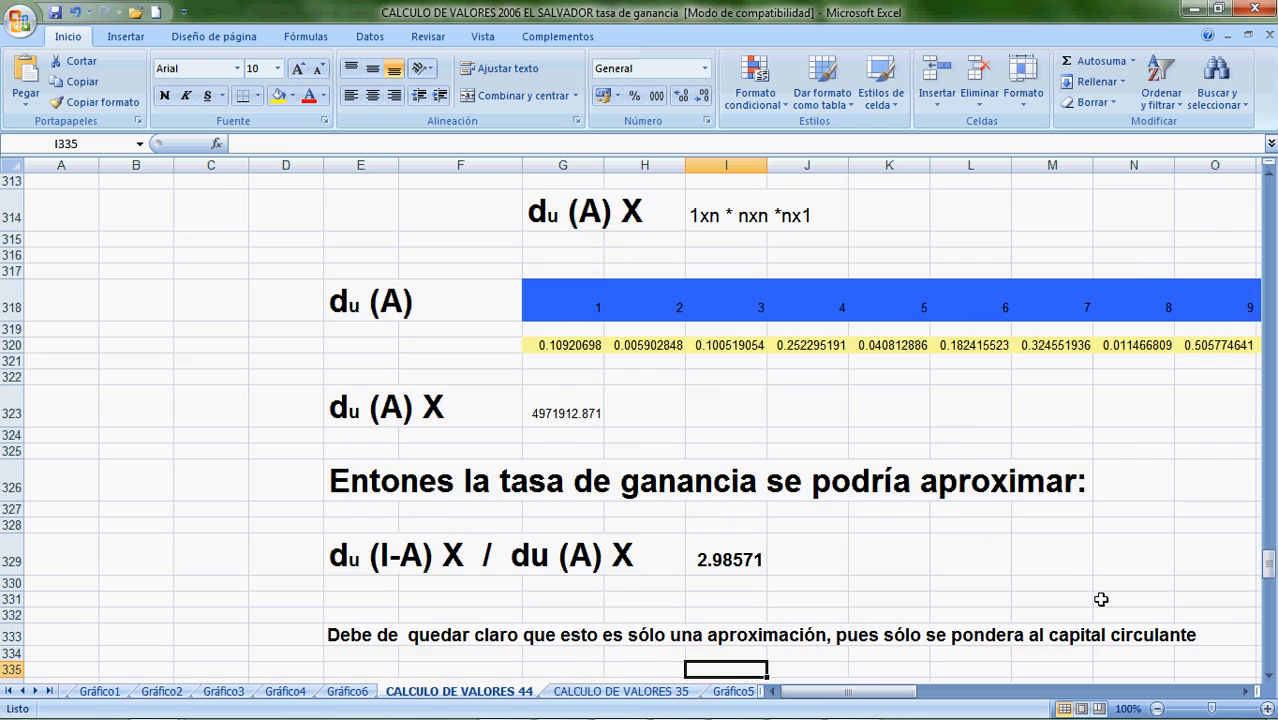
{"action": "key", "text": "Down"}
{"action": "key", "text": "Up"}
{"action": "key", "text": "Up"}
{"action": "key", "text": "Up"}
{"action": "key", "text": "Up"}
{"action": "key", "text": "Up"}
{"action": "key", "text": "Up"}
{"action": "key", "text": "Up"}
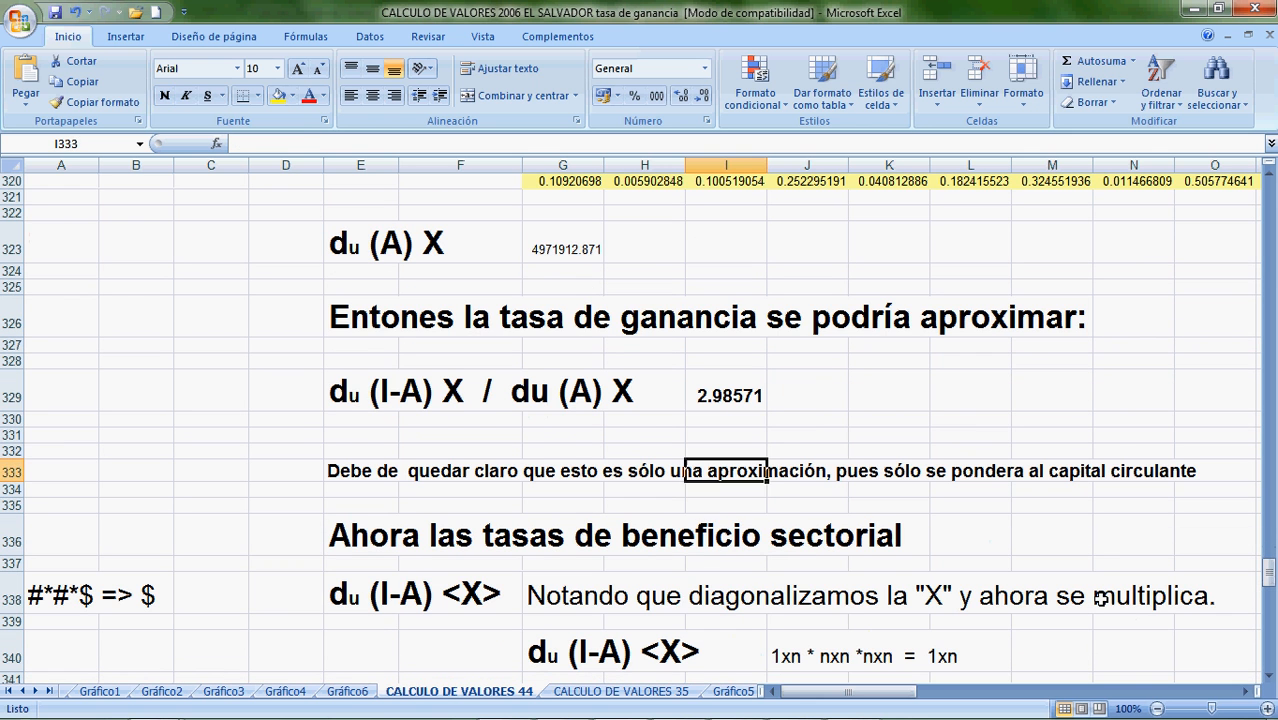
Compare the profit-rate ratio in I329 of the 44-sector sheet with the corresponding ratio on the CALCULO DE VALORES 35 sheet.
{"action": "key", "text": "Up"}
{"action": "key", "text": "Up"}
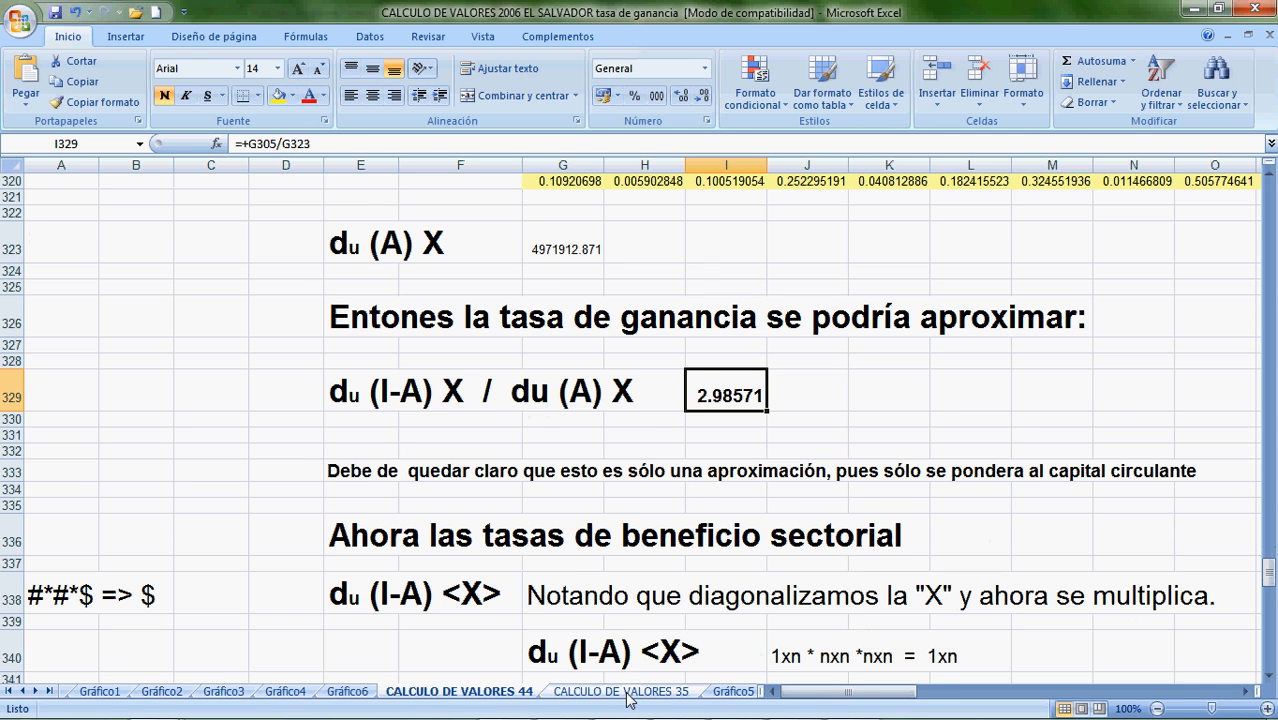
{"action": "left_click", "coordinate": [622, 692]}
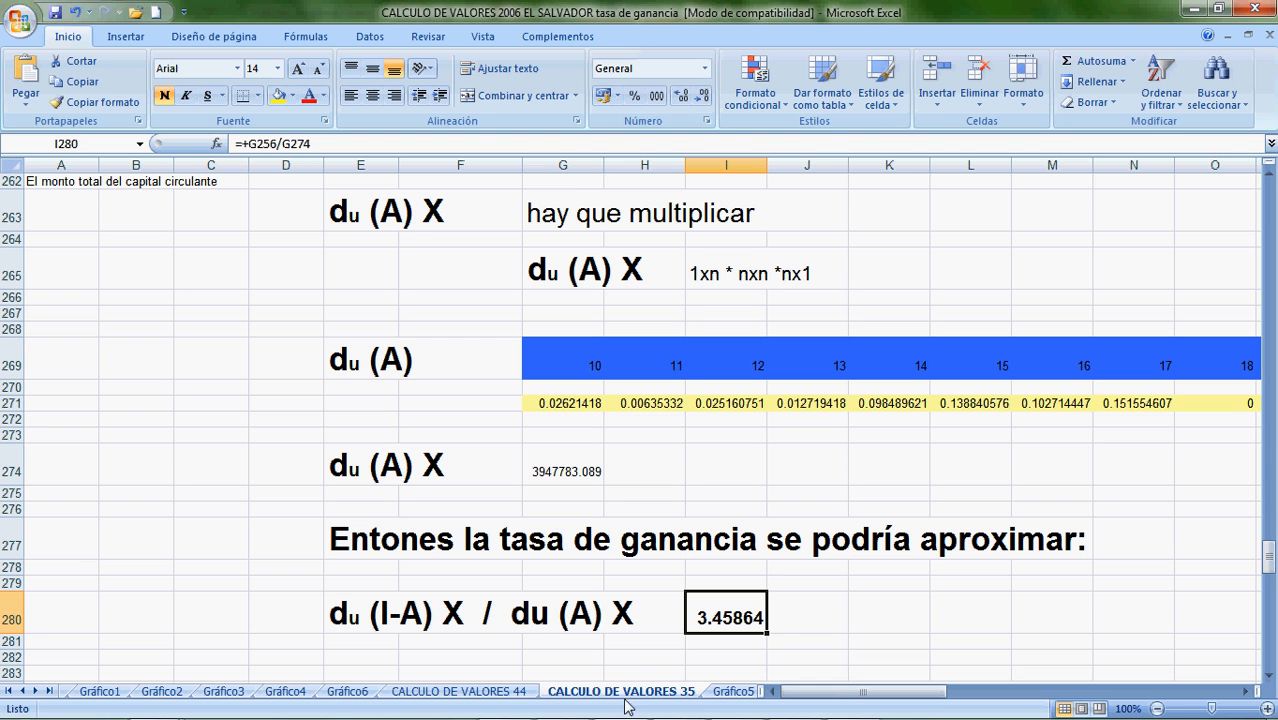
{"action": "left_click", "coordinate": [631, 660]}
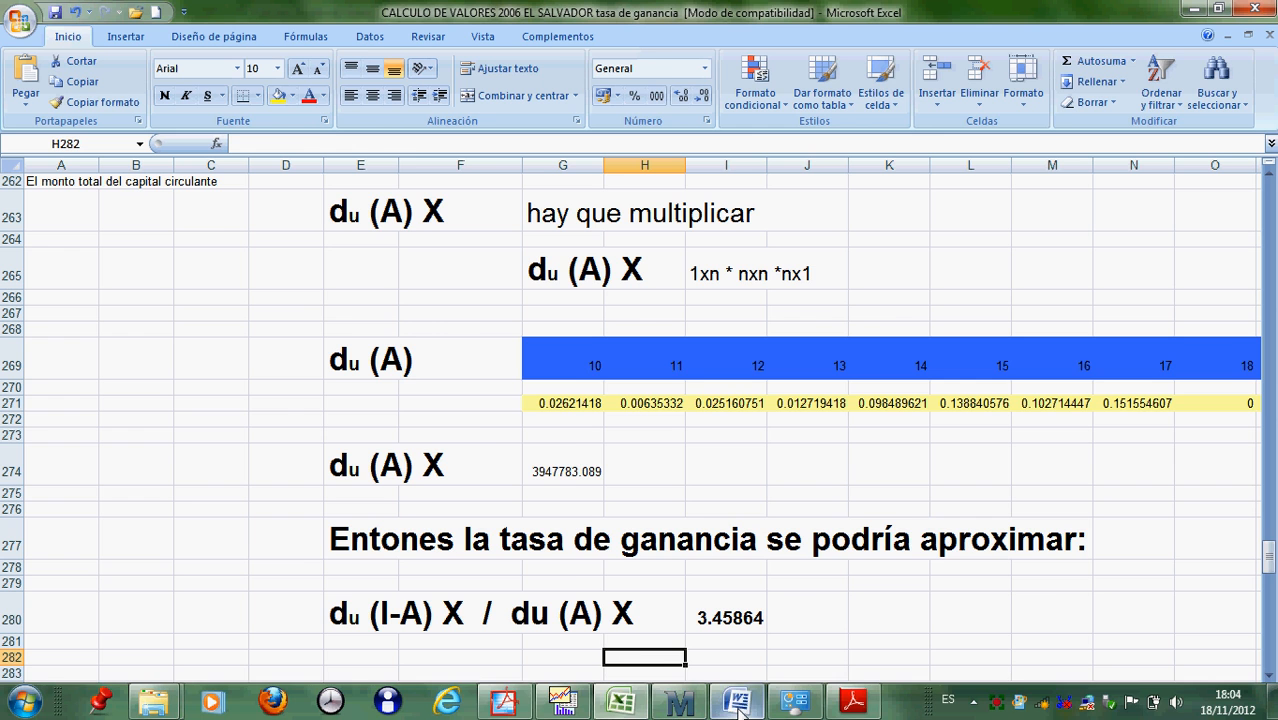
Switch to the Word document Cálculo de valores trabajo and go back to the heading Cálculo de la tasa de beneficio global.
{"action": "left_click", "coordinate": [737, 701]}
{"action": "left_click", "coordinate": [810, 612]}
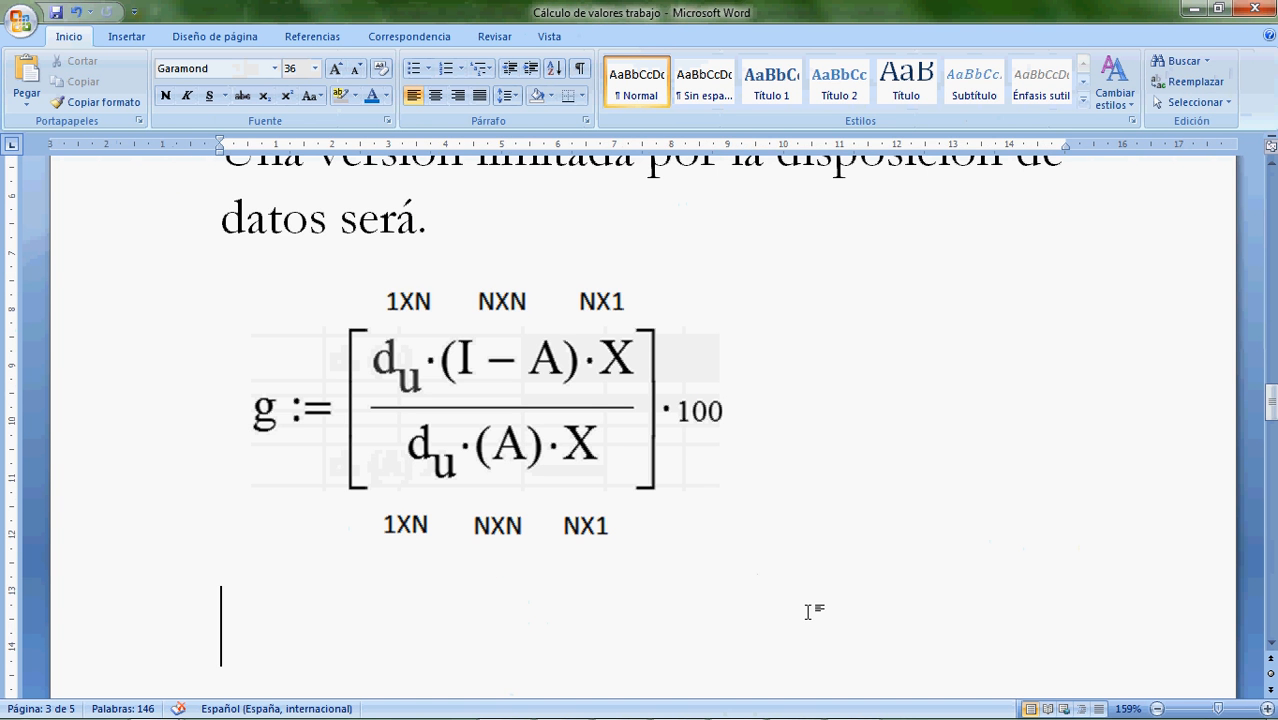
{"action": "key", "text": "Up"}
{"action": "key", "text": "Up"}
{"action": "key", "text": "Up"}
{"action": "key", "text": "Up"}
{"action": "key", "text": "Up"}
{"action": "key", "text": "Up"}
{"action": "key", "text": "Up"}
{"action": "key", "text": "Up"}
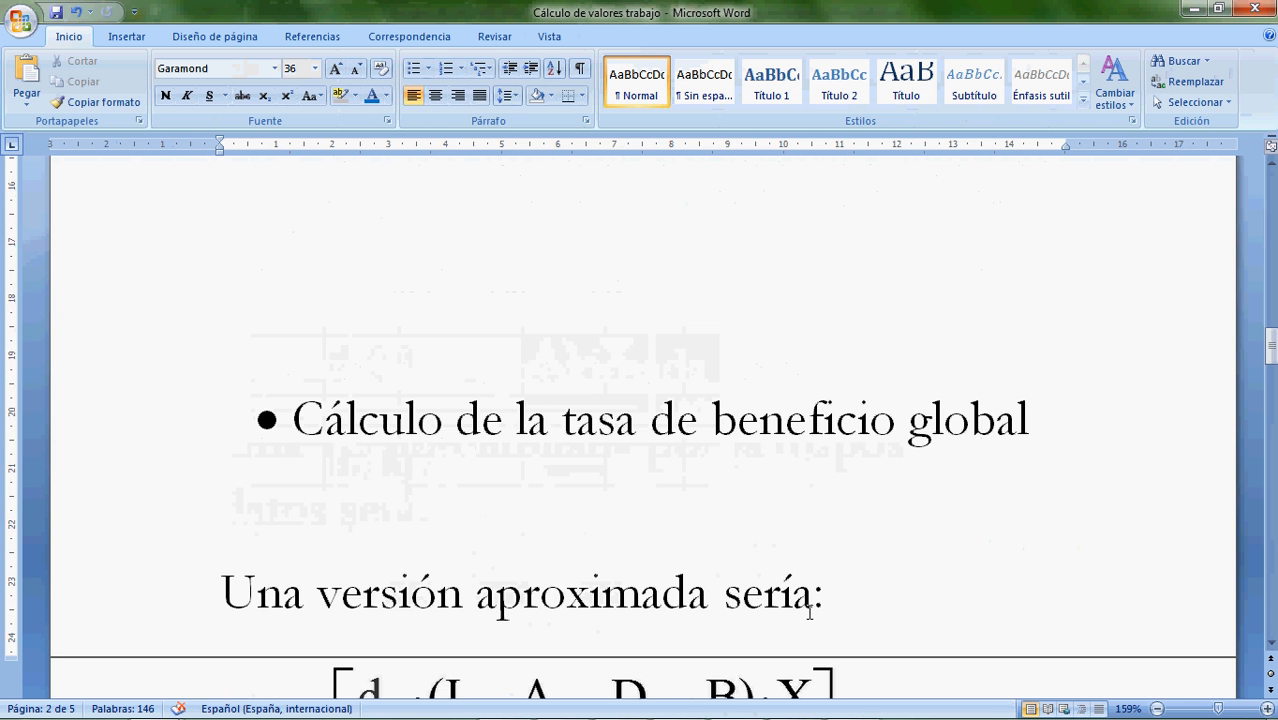
Examine the profit-rate formula g under Una versión aproximada sería.
{"action": "key", "text": "Down"}
{"action": "key", "text": "Down"}
{"action": "key", "text": "Down"}
{"action": "key", "text": "Down"}
{"action": "key", "text": "Down"}
{"action": "key", "text": "Down"}
{"action": "key", "text": "Up"}
{"action": "key", "text": "Up"}
{"action": "key", "text": "Up"}
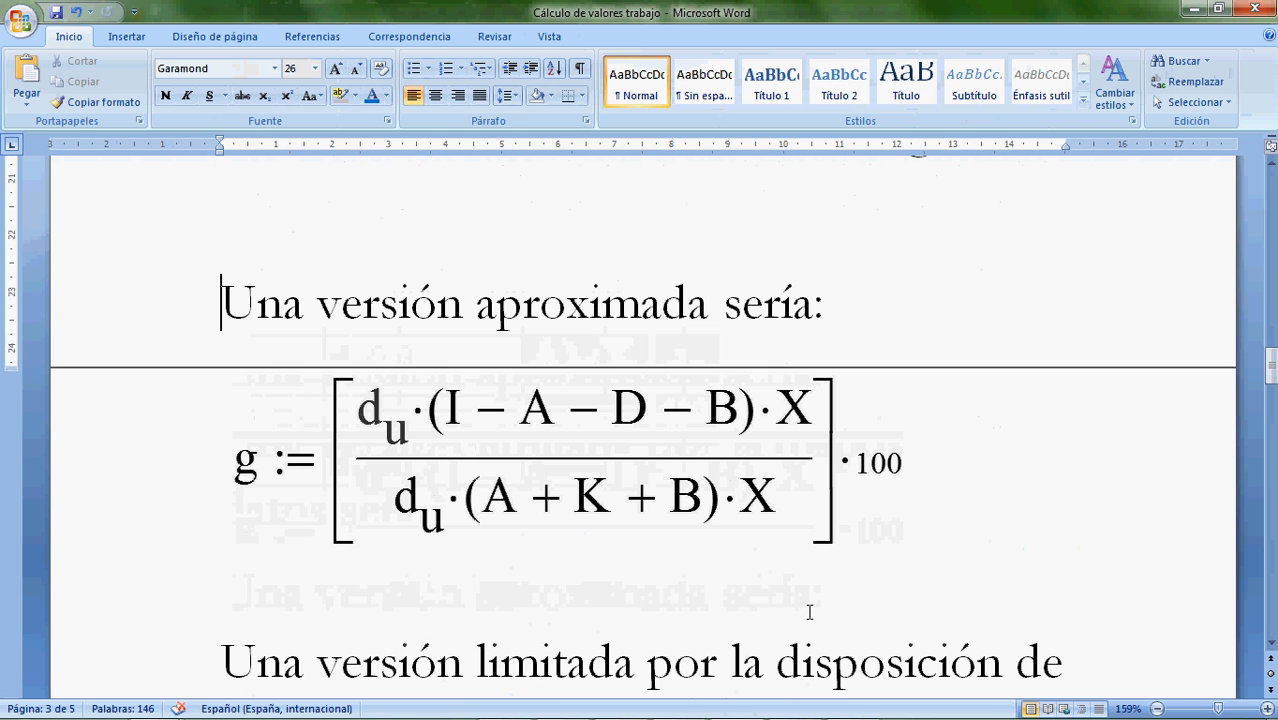
Reread the heading Cálculo de la tasa de beneficio global together with its approximate formula.
{"action": "key", "text": "Up"}
{"action": "key", "text": "Up"}
{"action": "key", "text": "Down"}
{"action": "key", "text": "Down"}
{"action": "key", "text": "Down"}
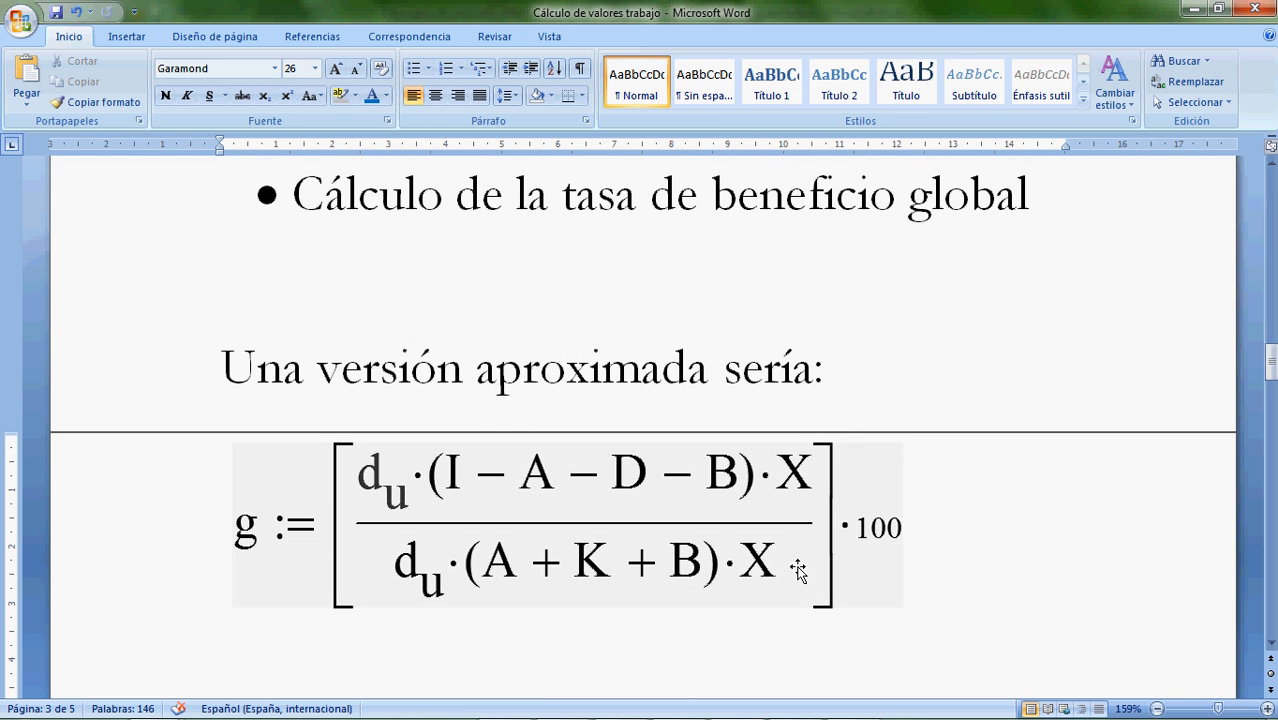
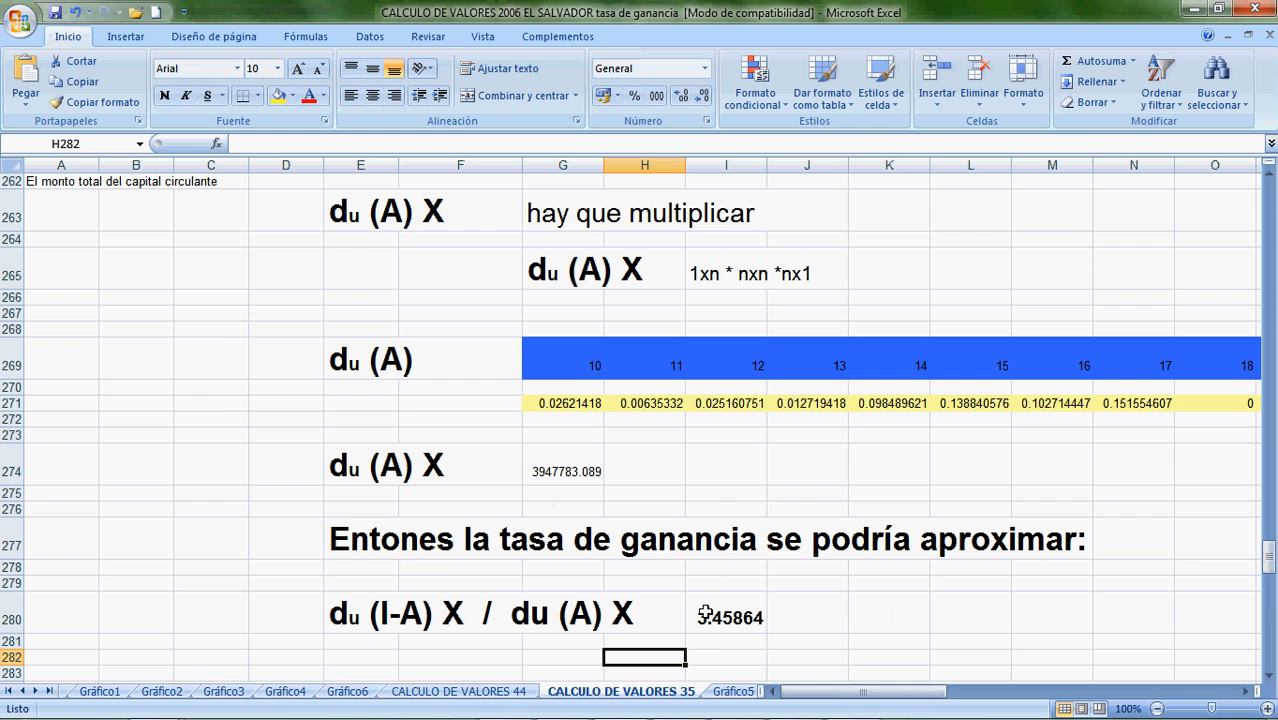
View the Gráfico5 line chart comparing T. Beneficio 44 and T. Beneficio 35 in the Excel workbook.
{"action": "left_click", "coordinate": [726, 694]}
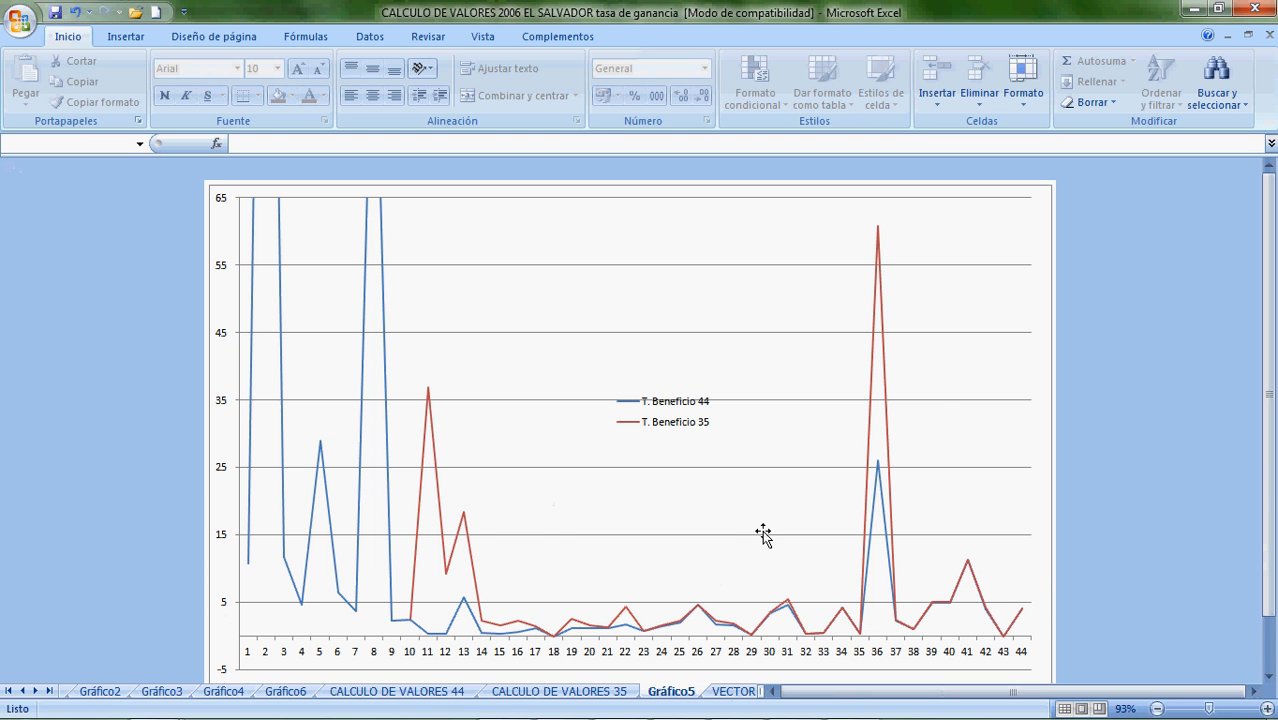
{"action": "left_click_drag", "start_coordinate": [1268, 497], "coordinate": [1268, 514]}
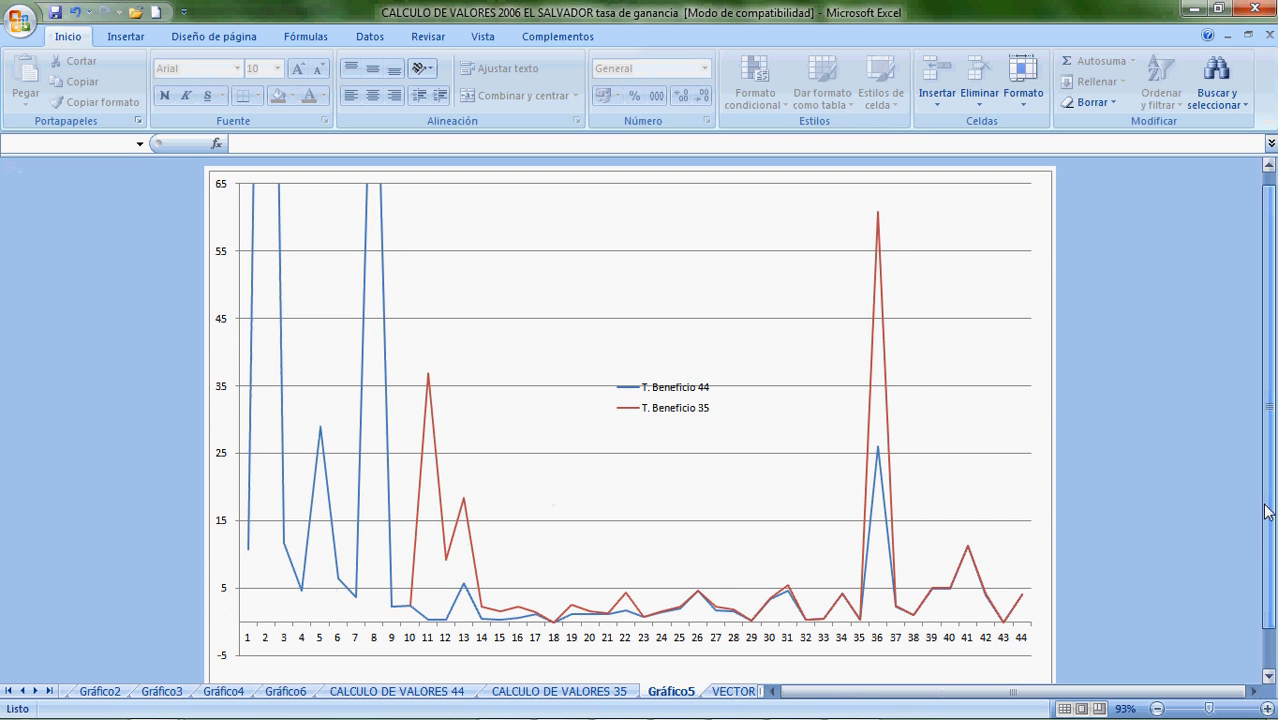
{"action": "key", "text": "F11"}
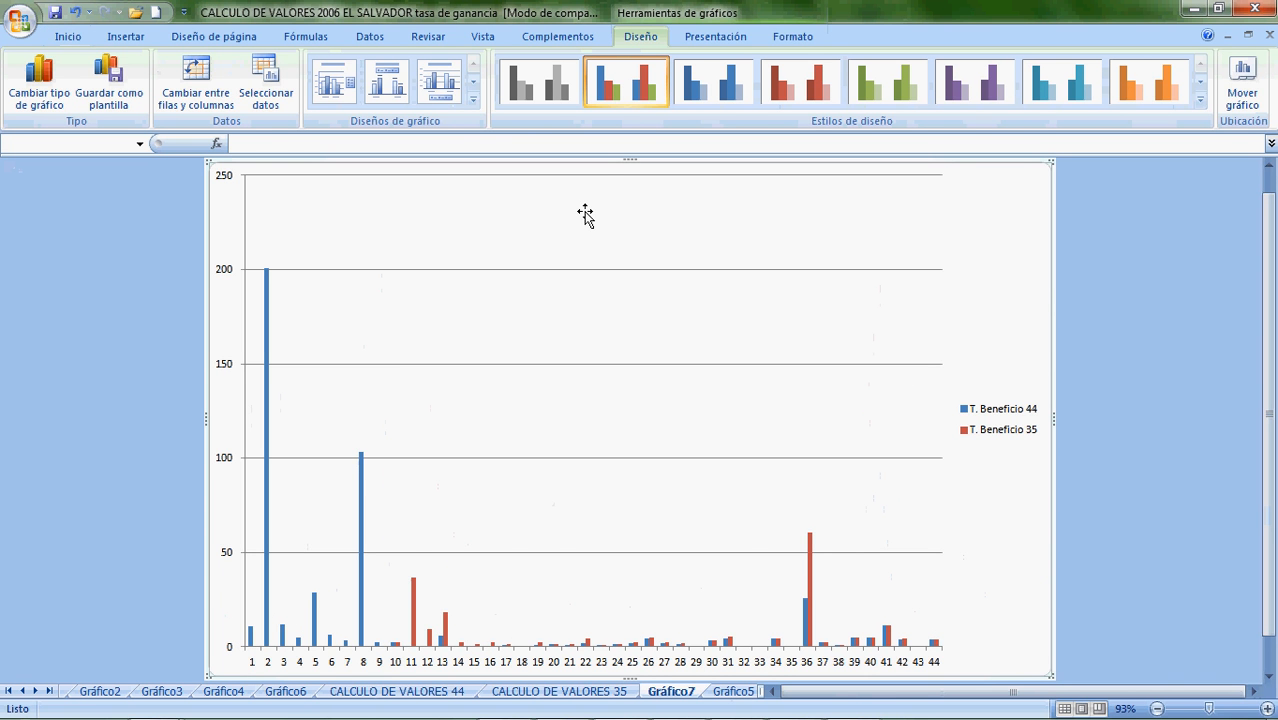
{"action": "left_click", "coordinate": [73, 14]}
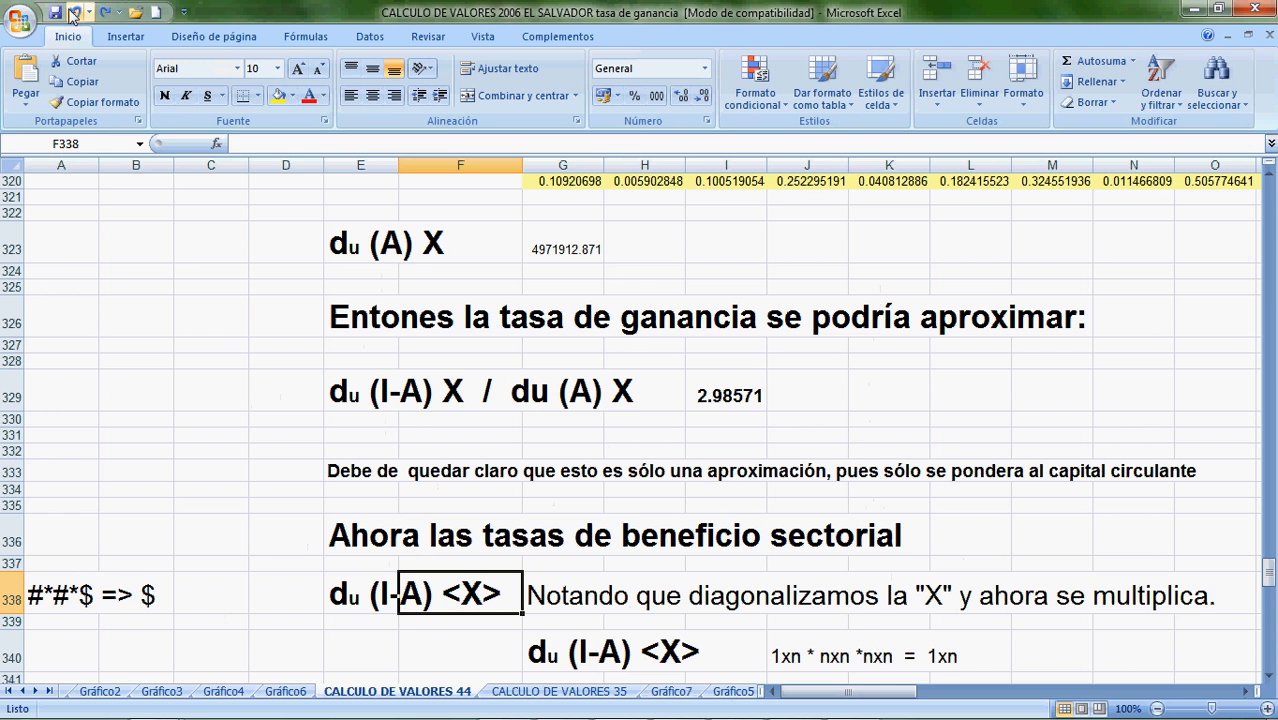
{"action": "left_click", "coordinate": [735, 693]}
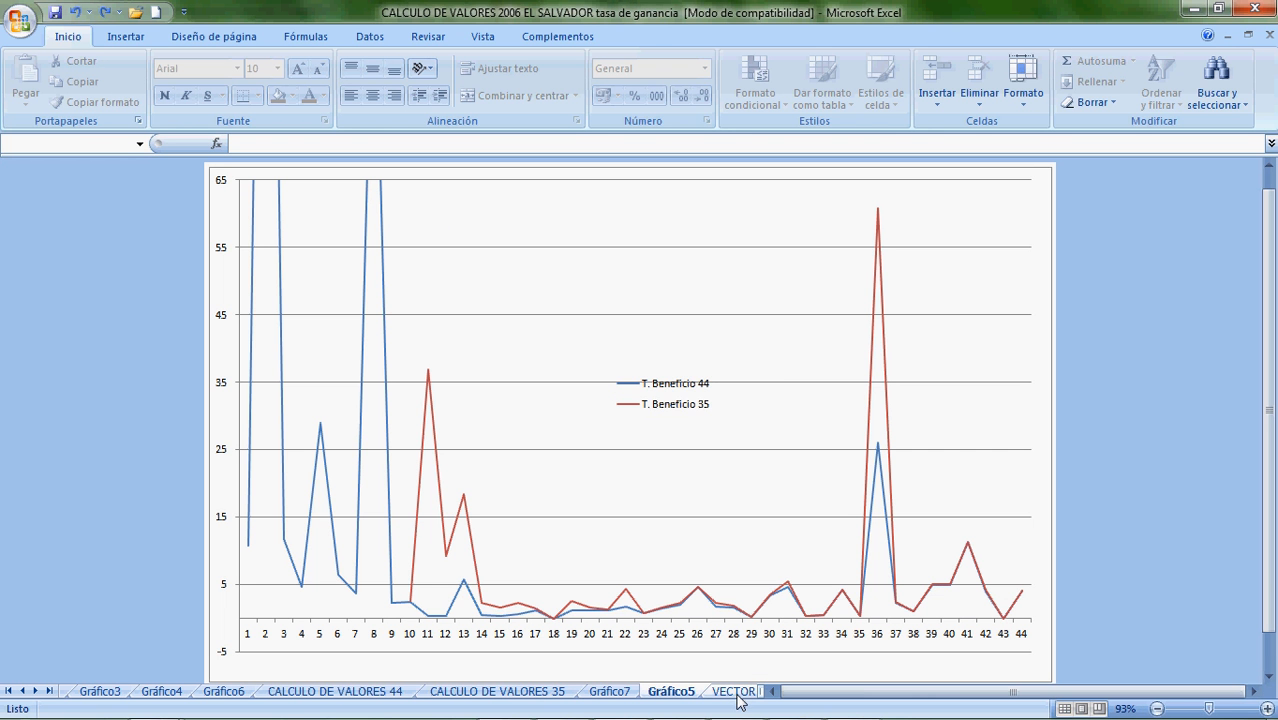
{"action": "left_click", "coordinate": [691, 344]}
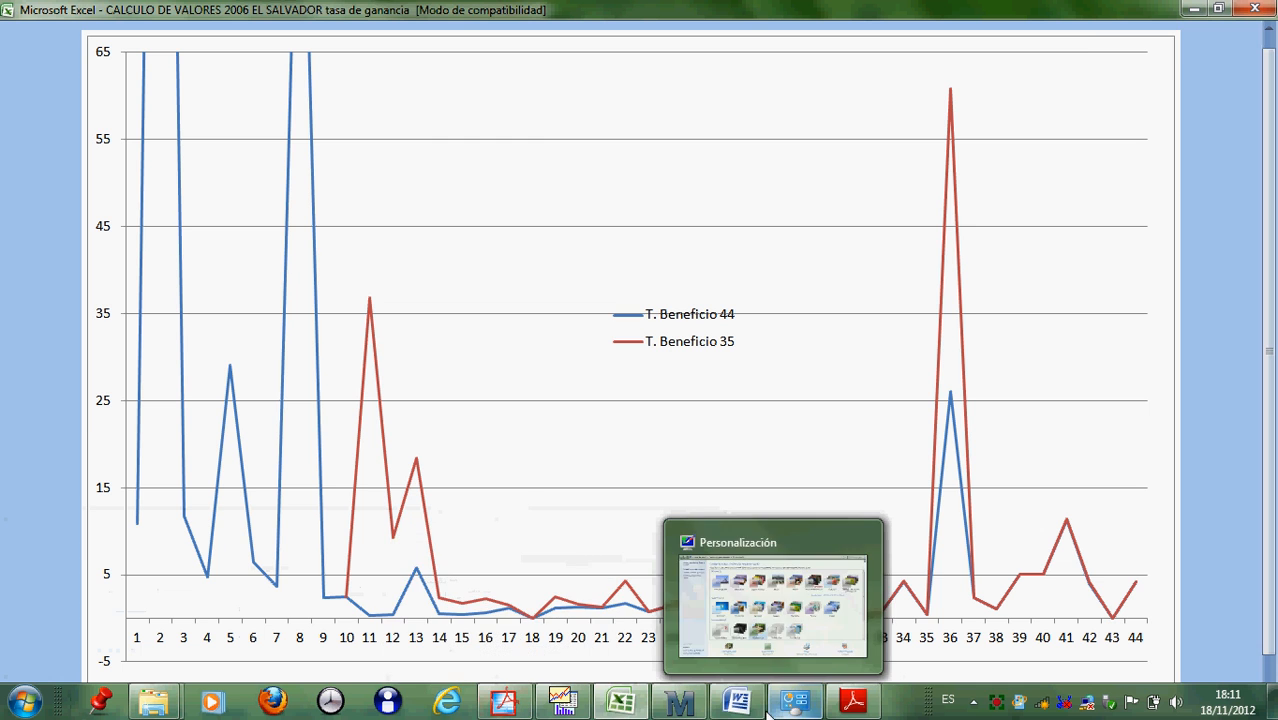
Switch to the Word document Cálculo de valores trabajo and review it from the start through the labour-value equations.
{"action": "left_click", "coordinate": [737, 702]}
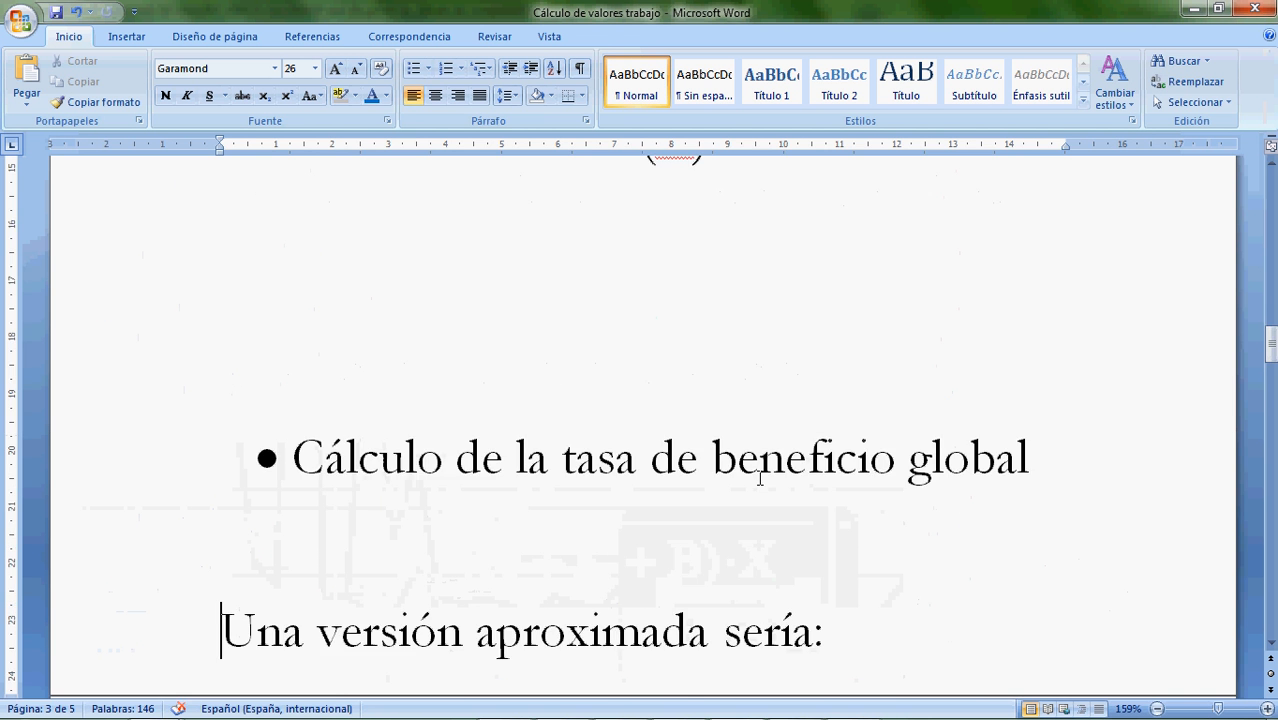
{"action": "key", "text": "ctrl+Home"}
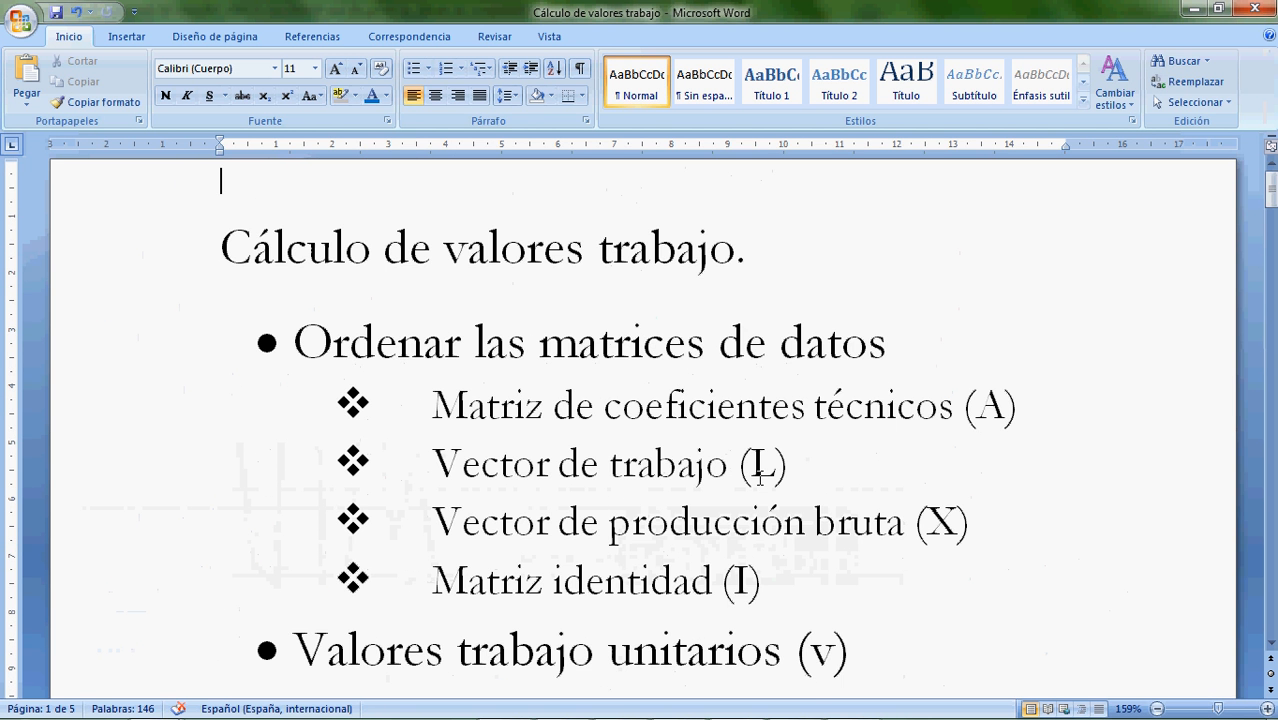
{"action": "key", "text": "Page_Down"}
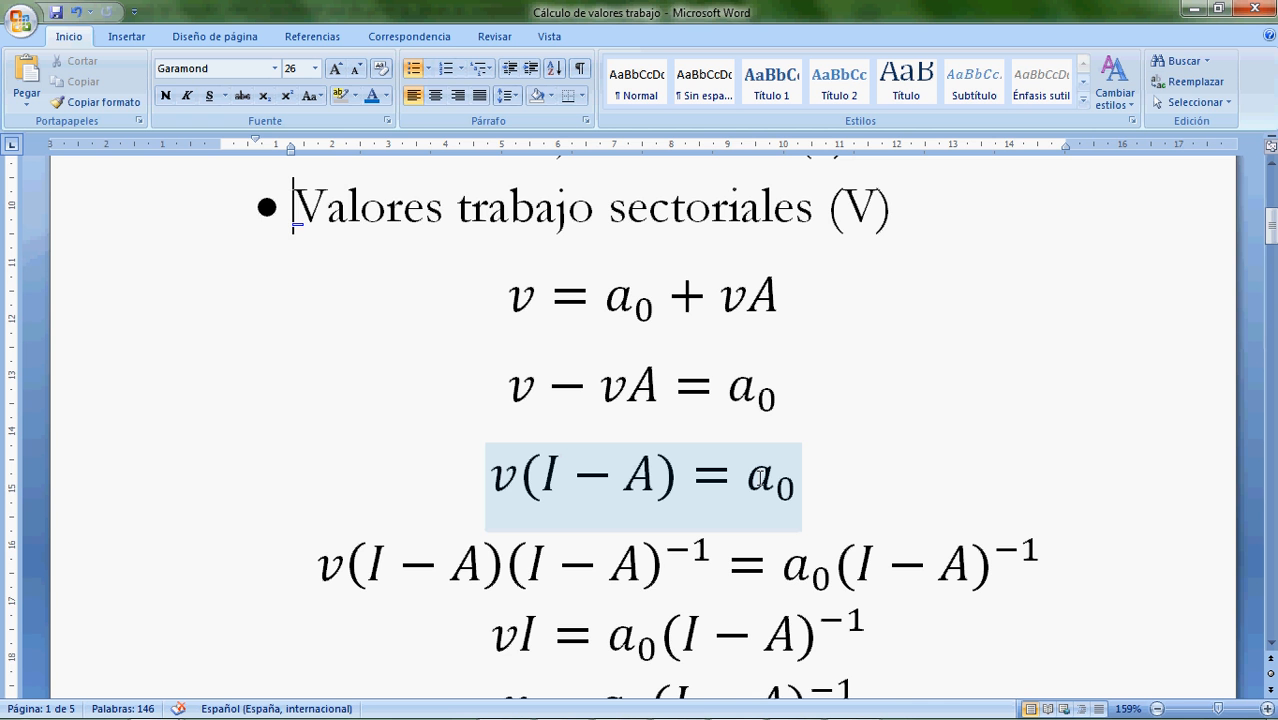
{"action": "key", "text": "Page_Down"}
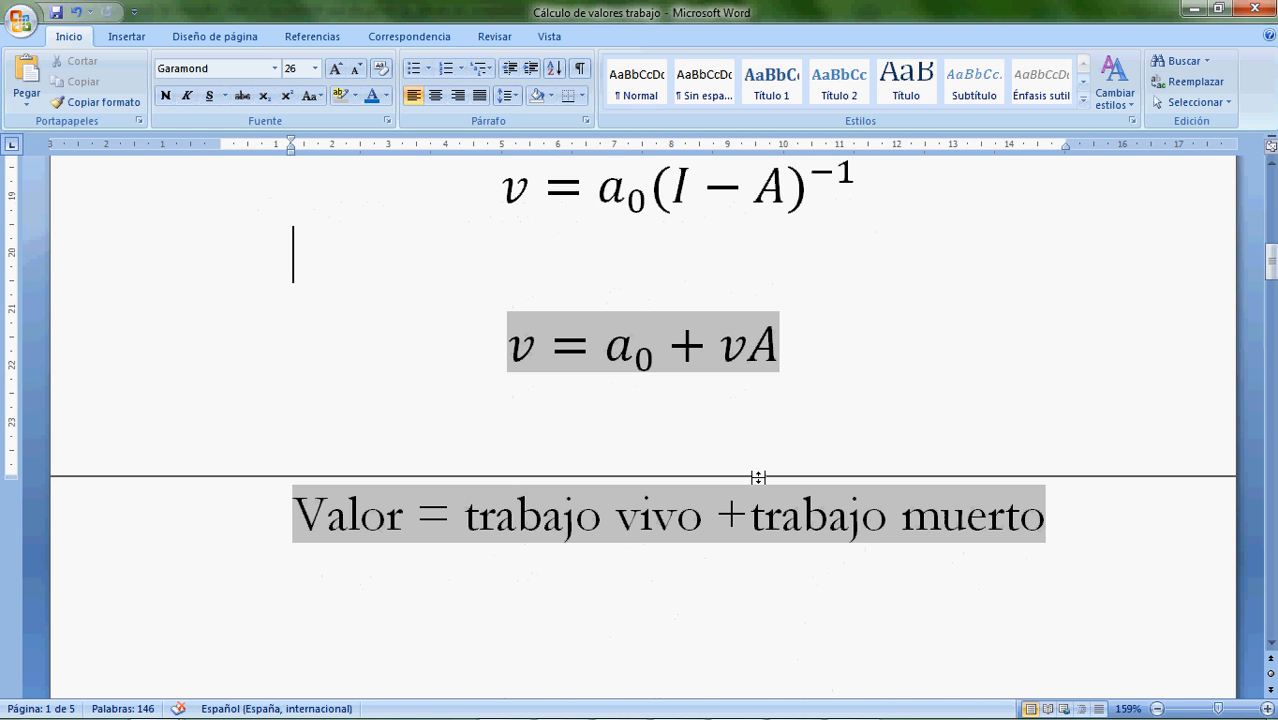
{"action": "key", "text": "Page_Down"}
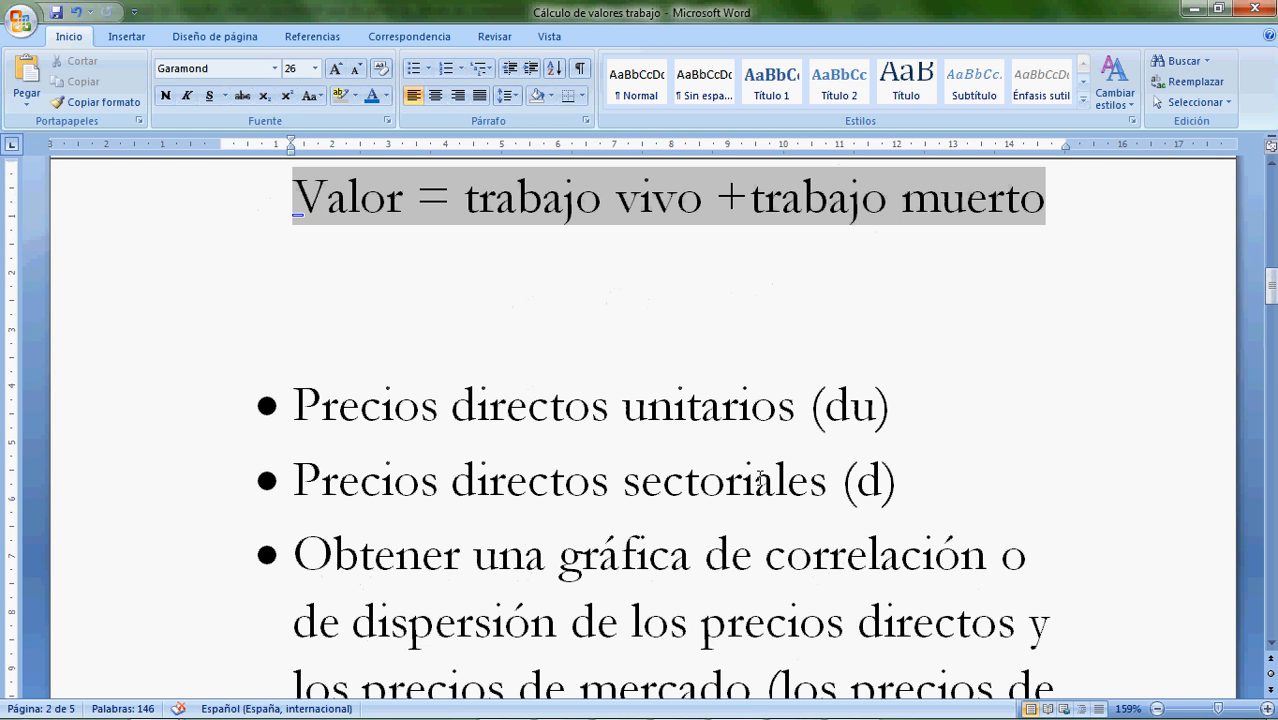
Read the items on direct prices and the logarithmic correlation graph, down to the expression lm= f (ld).
{"action": "left_click", "coordinate": [909, 423]}
{"action": "key", "text": "Down"}
{"action": "key", "text": "Down"}
{"action": "key", "text": "Down"}
{"action": "key", "text": "Down"}
{"action": "key", "text": "Down"}
{"action": "key", "text": "Down"}
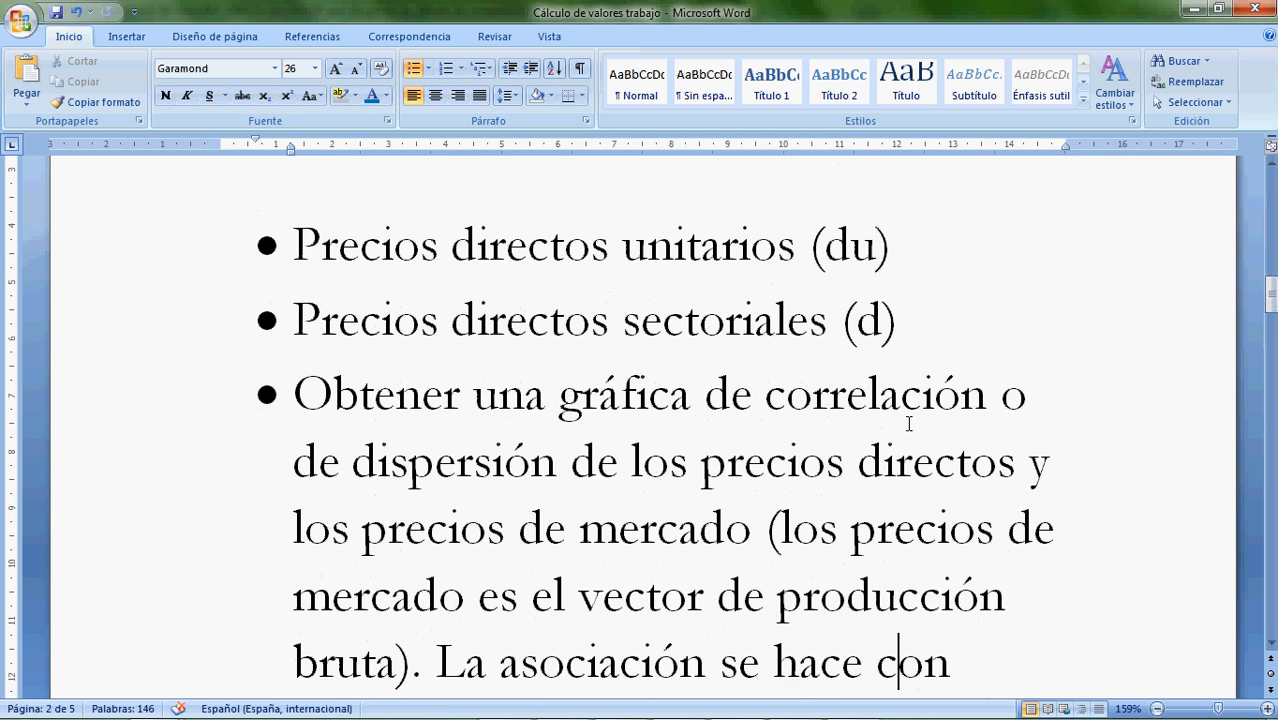
{"action": "key", "text": "Down"}
{"action": "key", "text": "Down"}
{"action": "key", "text": "Down"}
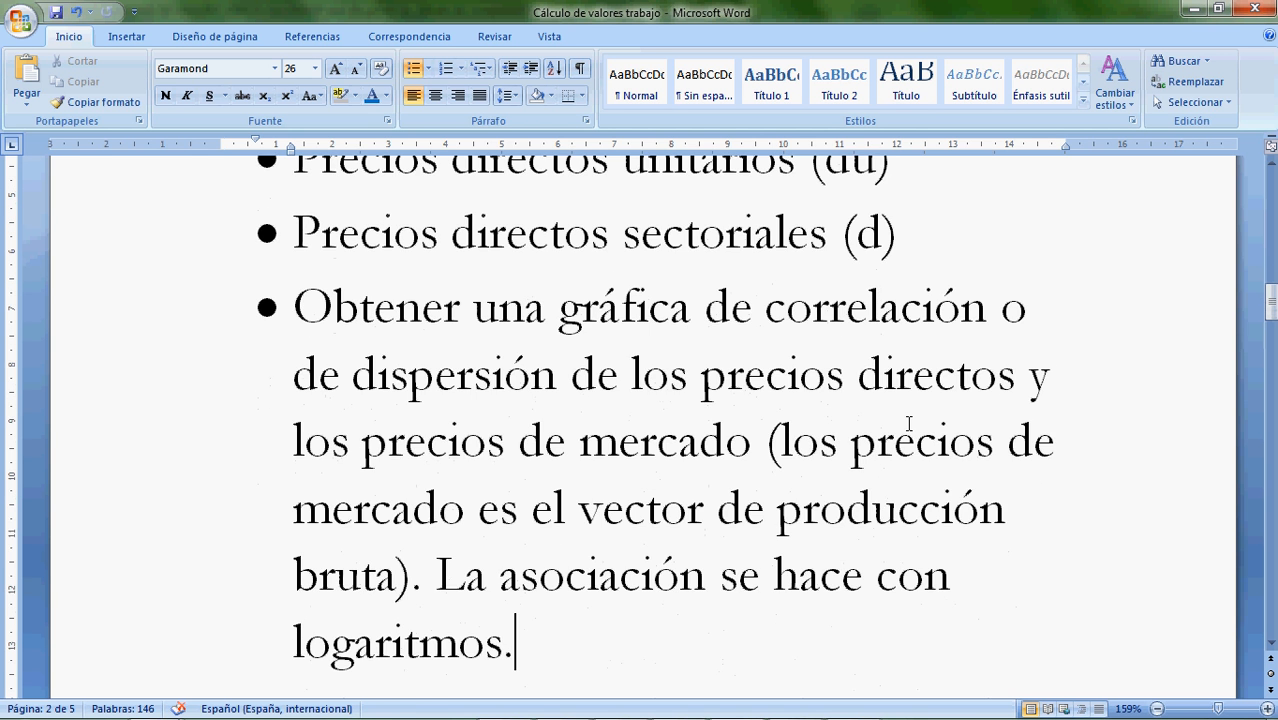
{"action": "key", "text": "Down"}
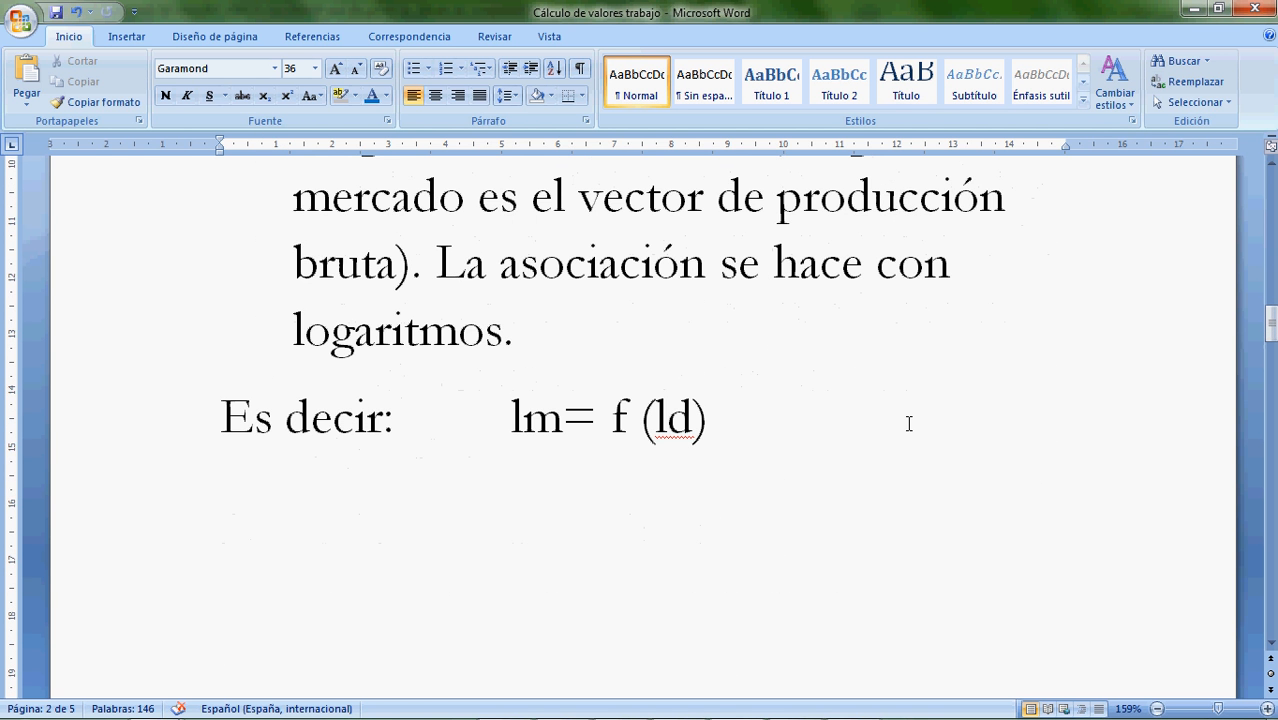
Review the global profit-rate section from its heading to the paragraph starting Una versión limitada por la disposición de.
{"action": "key", "text": "Down"}
{"action": "key", "text": "Down"}
{"action": "key", "text": "Down"}
{"action": "key", "text": "Down"}
{"action": "key", "text": "Down"}
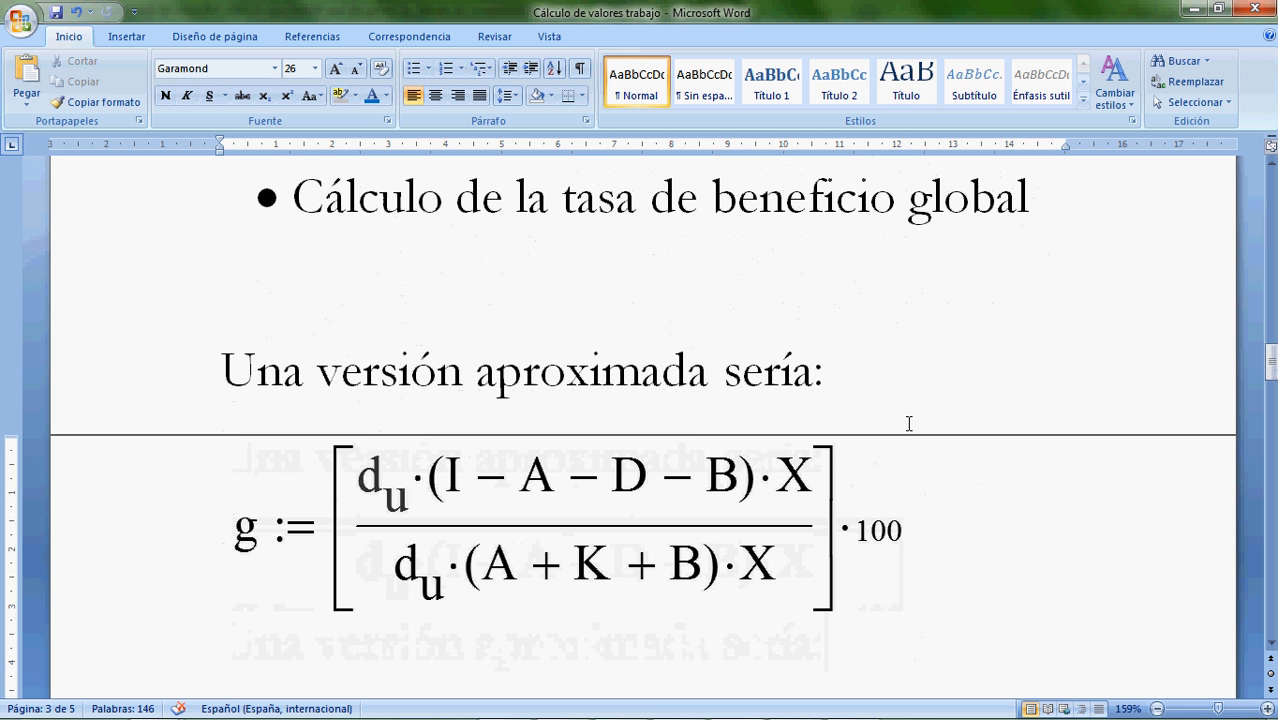
{"action": "key", "text": "Down"}
{"action": "key", "text": "Down"}
{"action": "key", "text": "Down"}
{"action": "key", "text": "Down"}
{"action": "key", "text": "Down"}
{"action": "key", "text": "Down"}
{"action": "key", "text": "Down"}
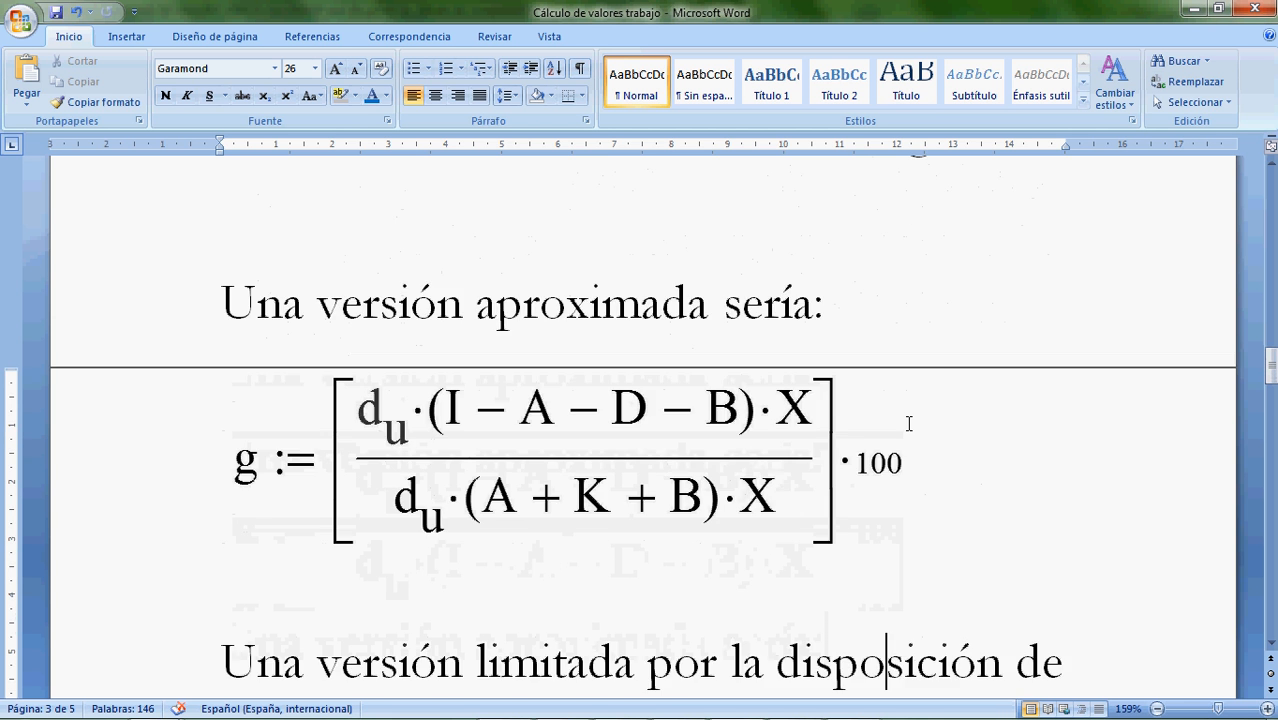
Examine the section Cálculo de la tasa de beneficio sectorial and its TGS formula.
{"action": "key", "text": "Down"}
{"action": "key", "text": "Down"}
{"action": "key", "text": "Down"}
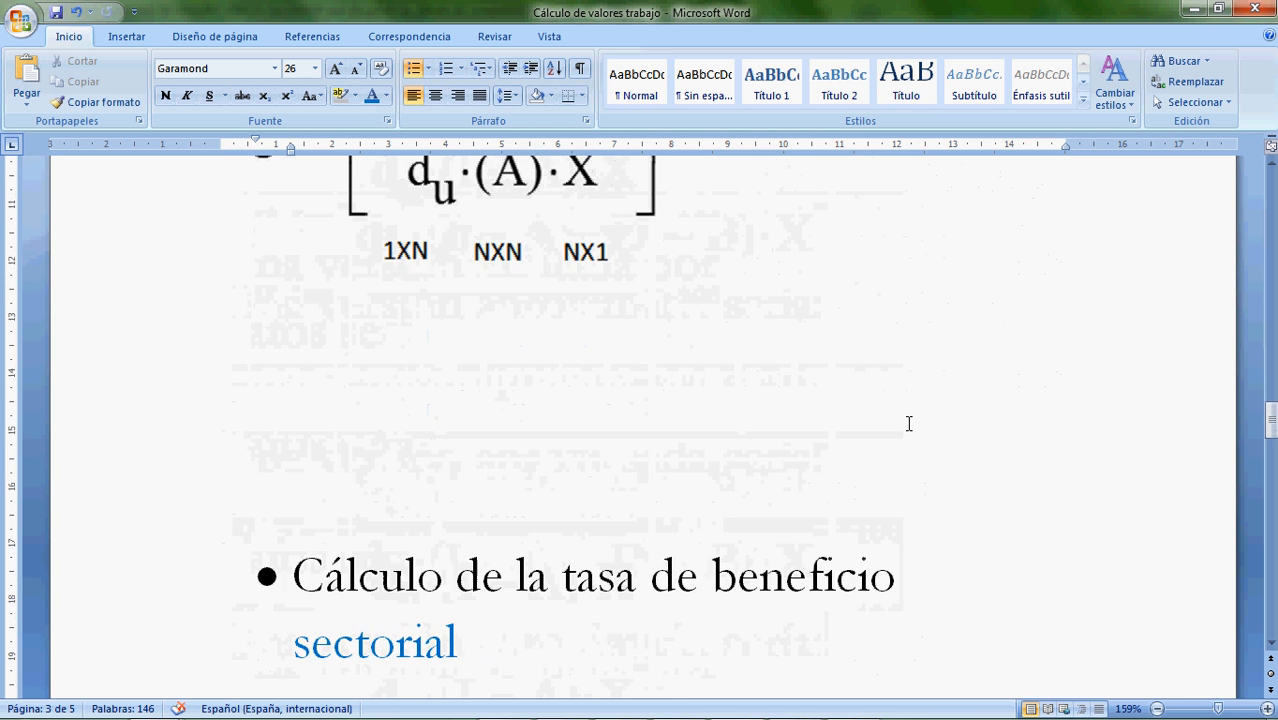
{"action": "key", "text": "Up"}
{"action": "key", "text": "Up"}
{"action": "key", "text": "Up"}
{"action": "key", "text": "Up"}
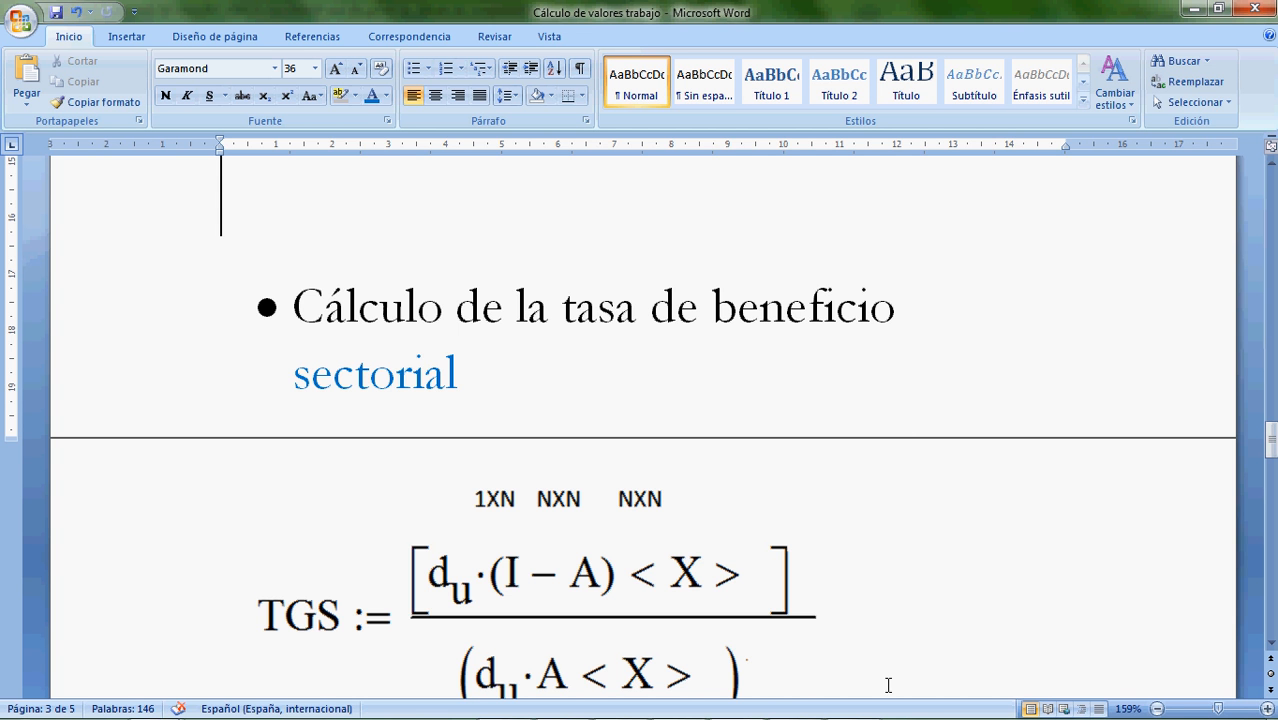
Switch to EViews, view the kernel density of tgsectorial in graph02, and close it.
{"action": "mouse_move", "coordinate": [822, 712]}
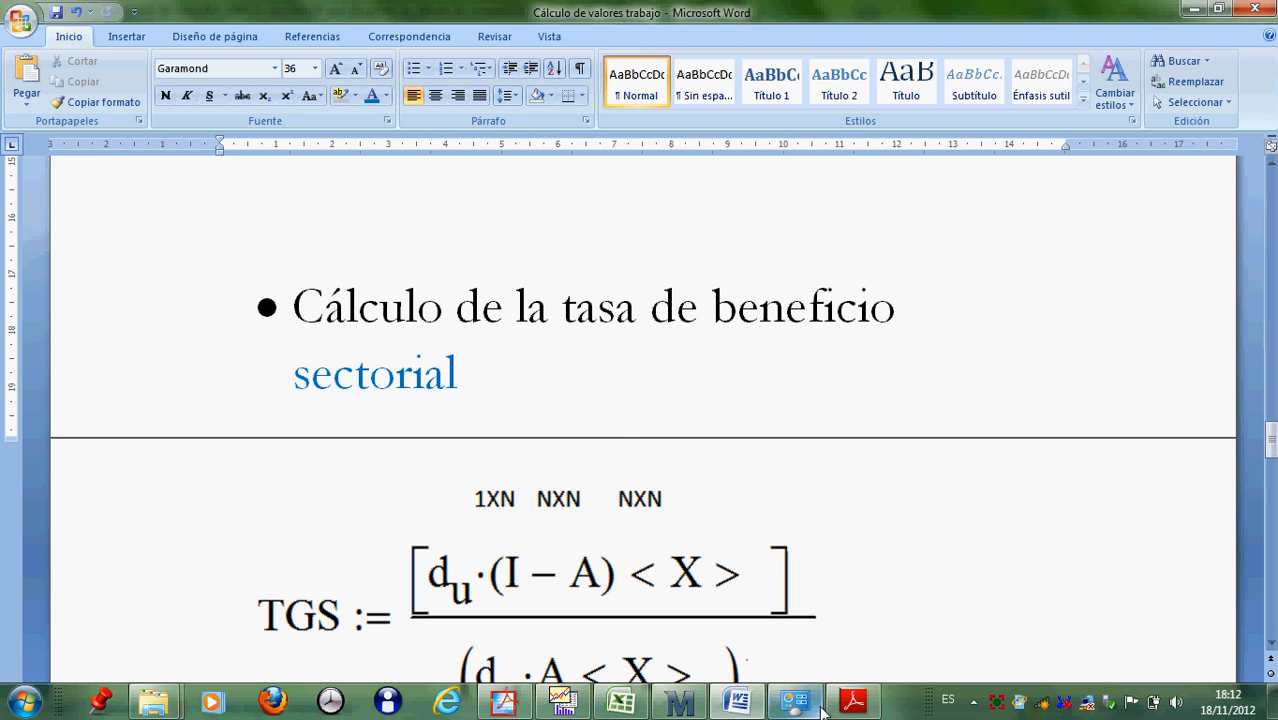
{"action": "left_click", "coordinate": [563, 703]}
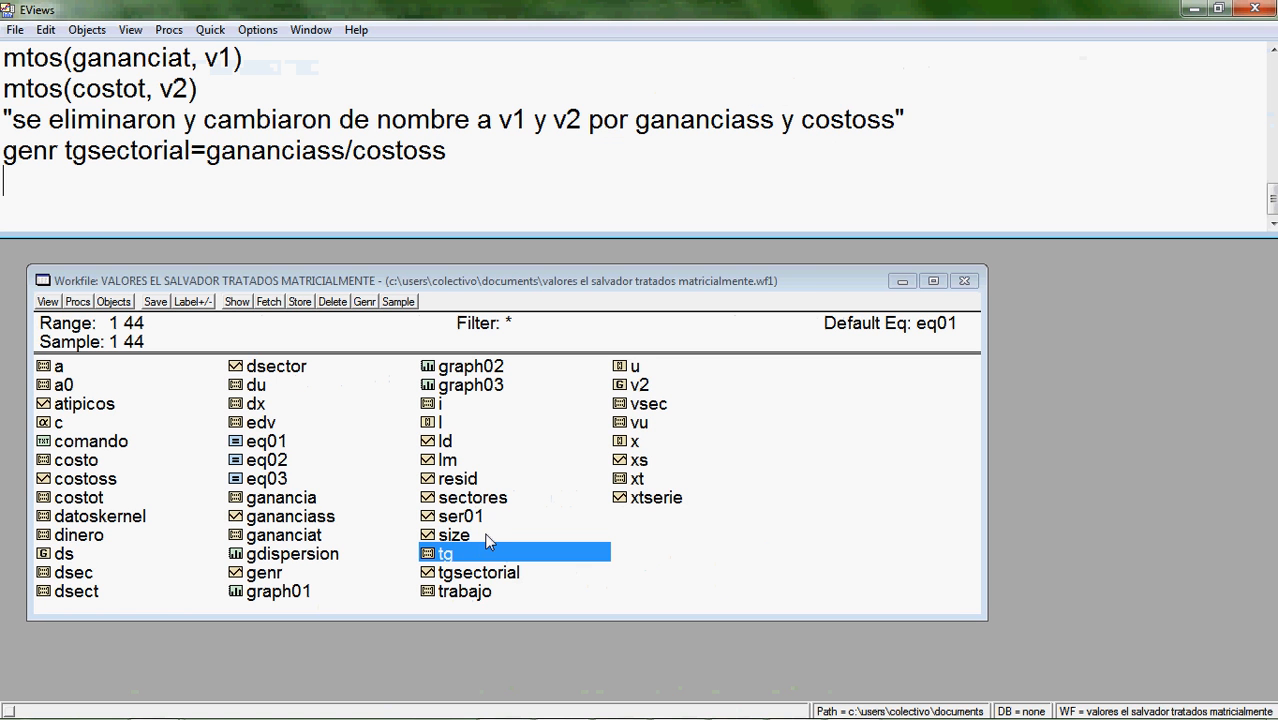
{"action": "double_click", "coordinate": [458, 370]}
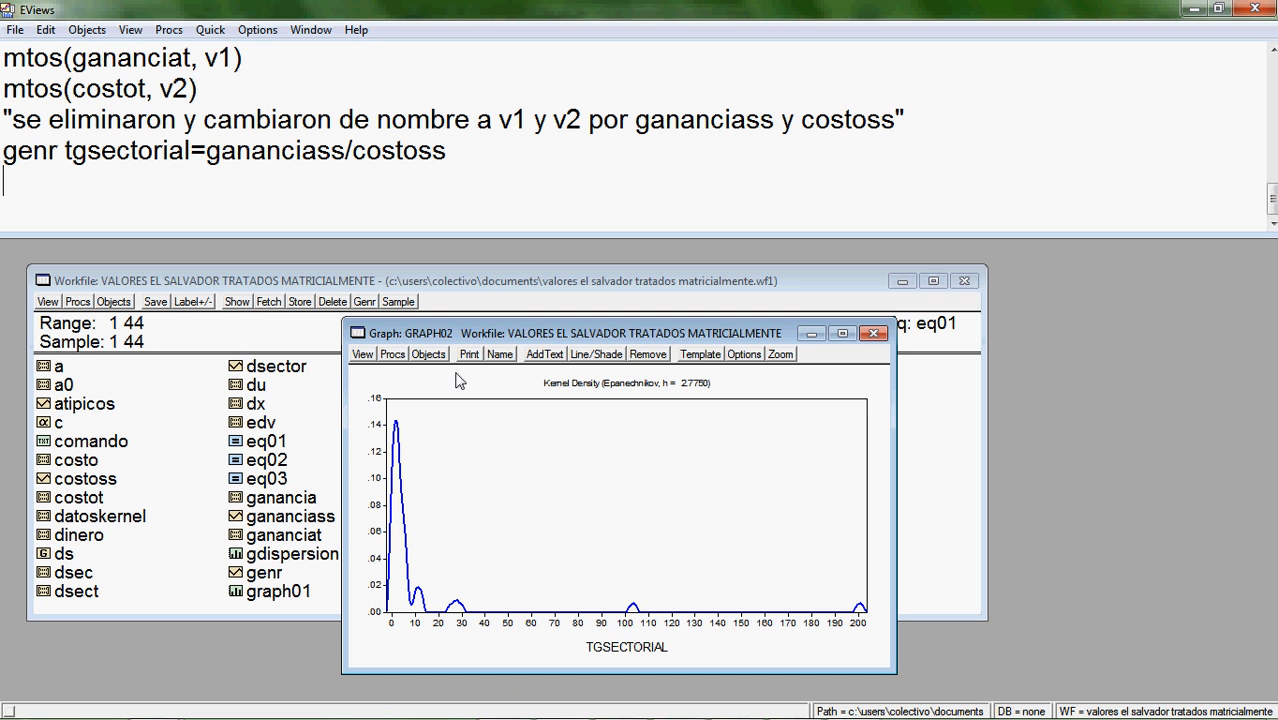
{"action": "left_click", "coordinate": [873, 333]}
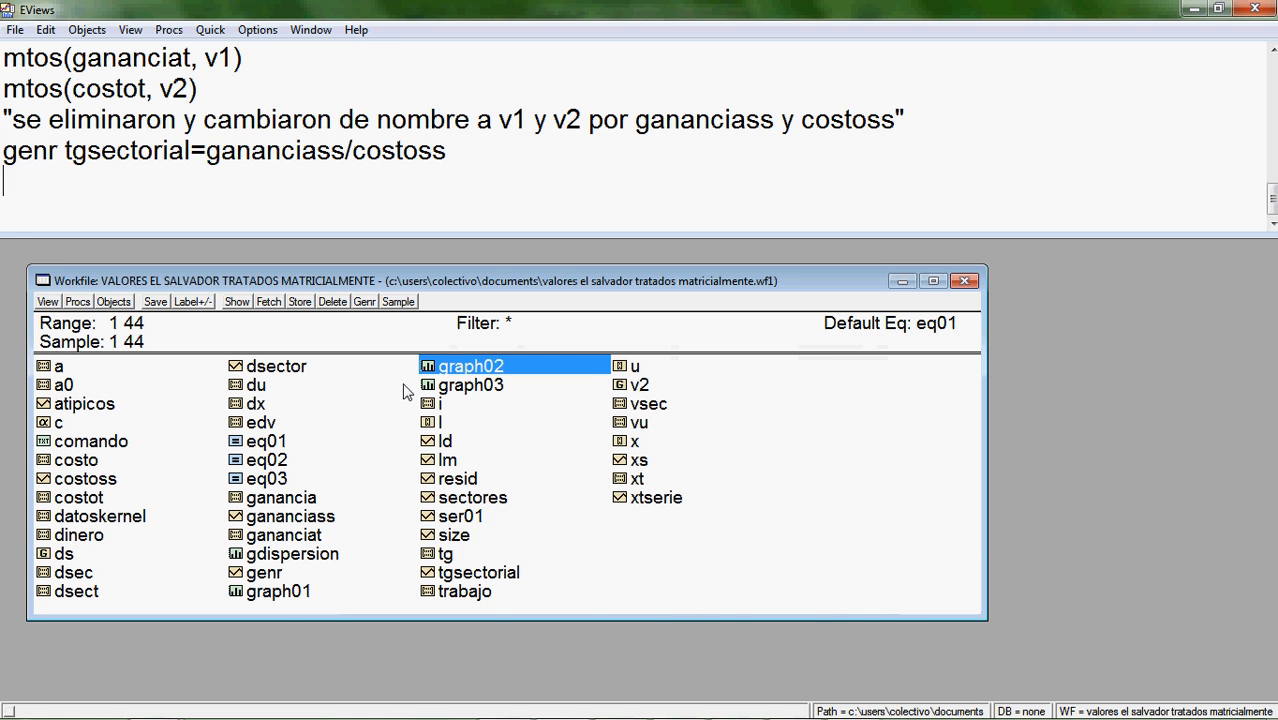
Inspect graph01 of tgsectorial by sector and the gdispersion scatter of LM against LD at full size.
{"action": "double_click", "coordinate": [285, 597]}
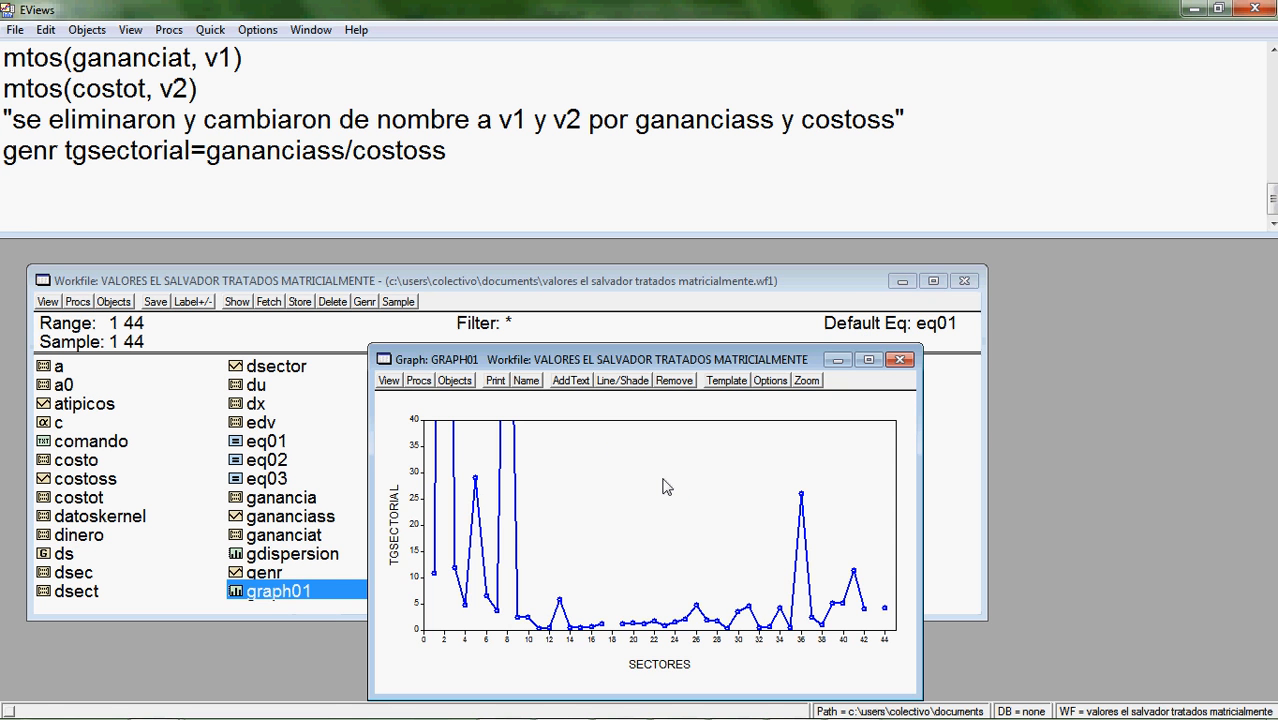
{"action": "left_click", "coordinate": [868, 360]}
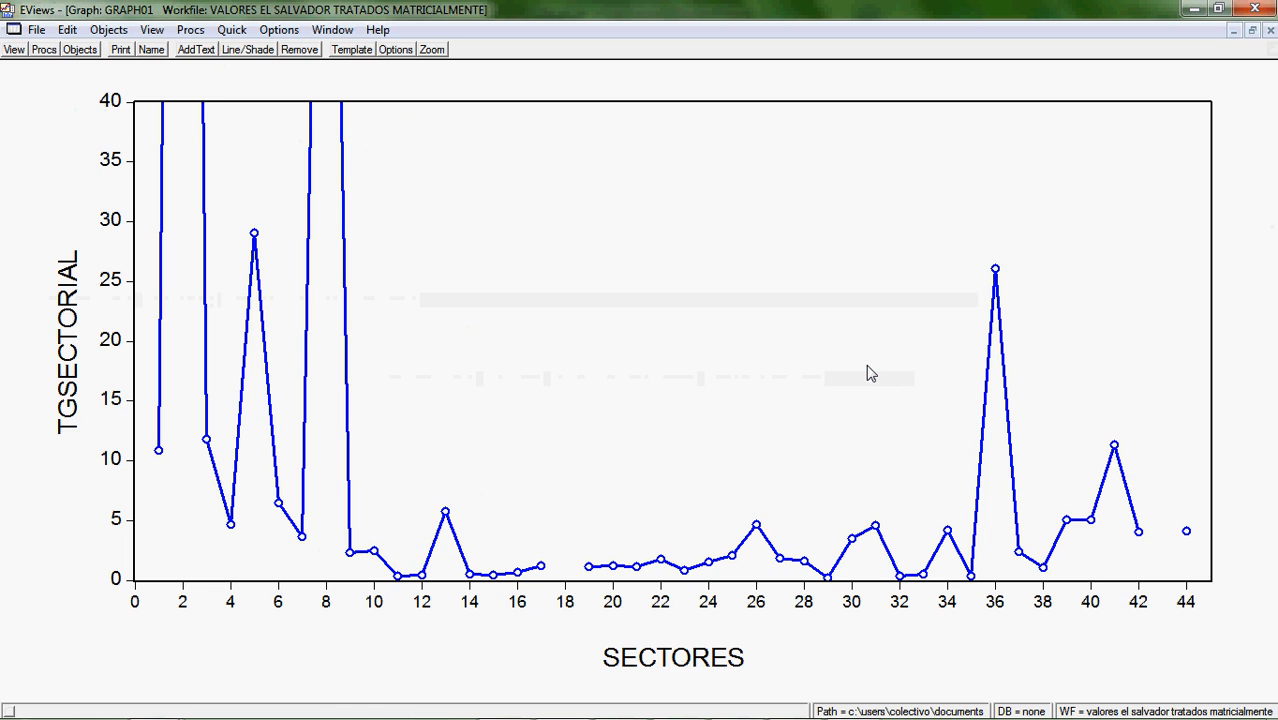
{"action": "left_click", "coordinate": [1270, 31]}
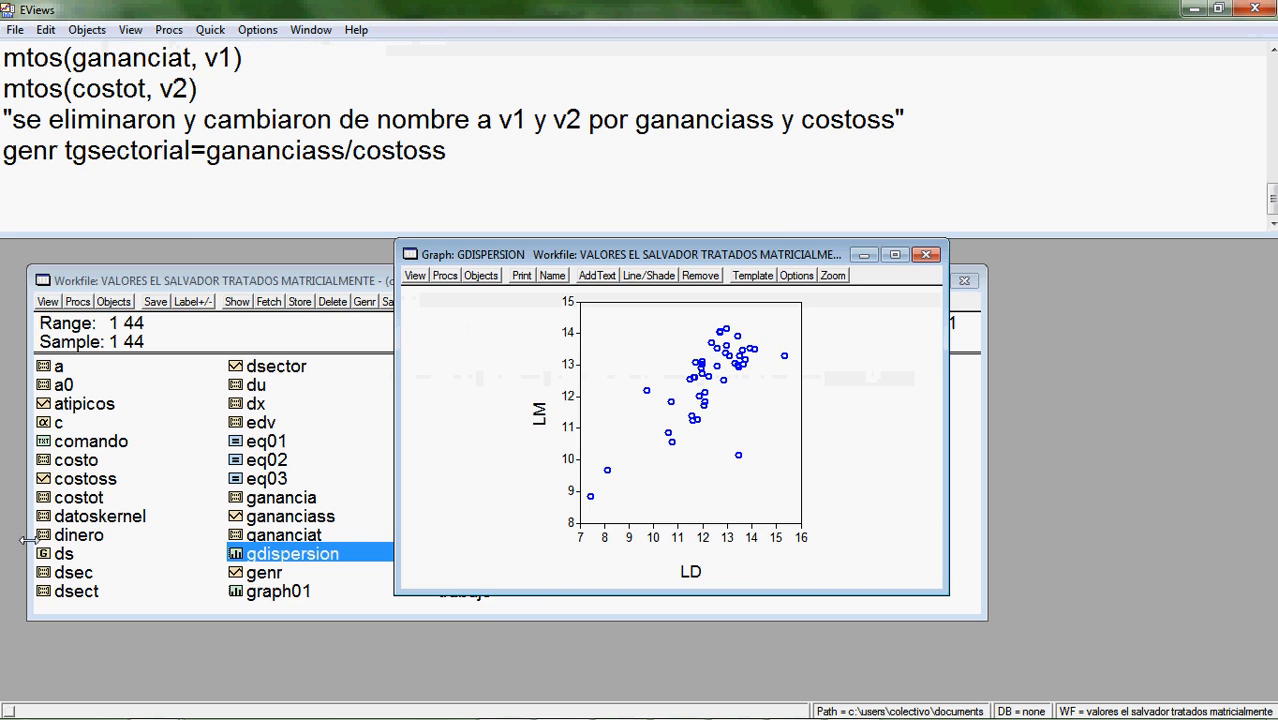
{"action": "left_click", "coordinate": [890, 255]}
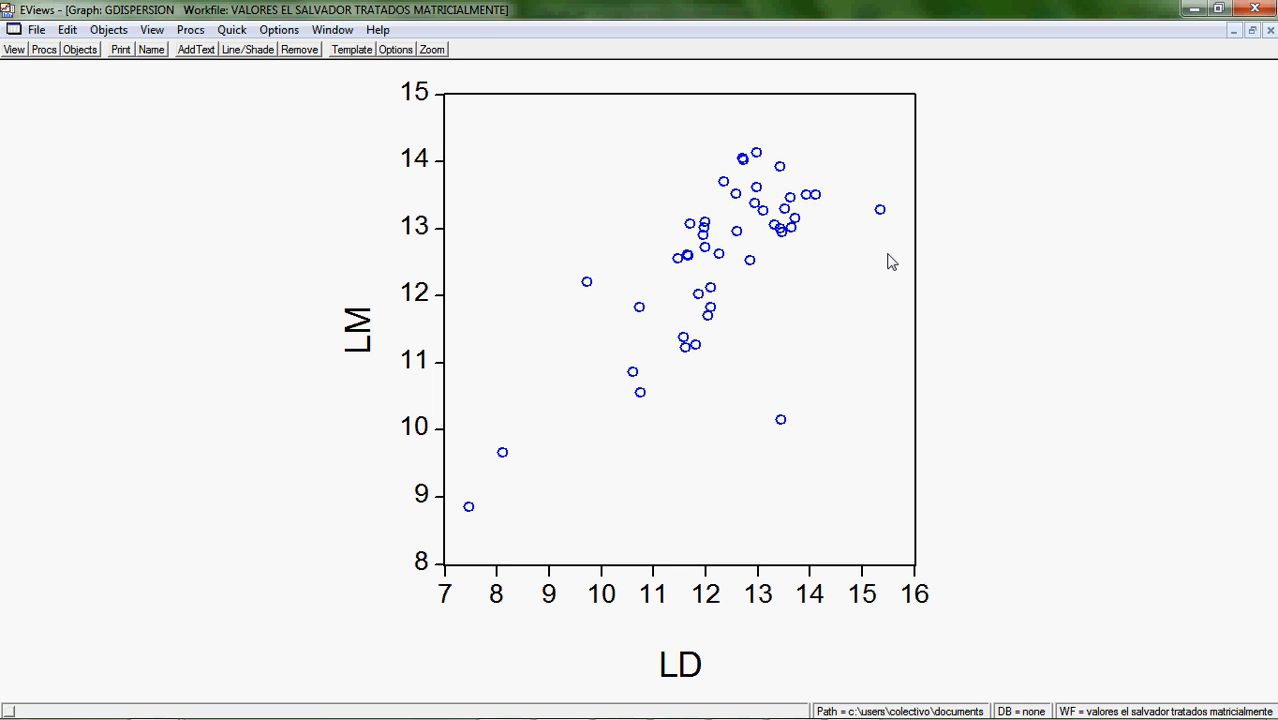
{"action": "left_click", "coordinate": [1251, 30]}
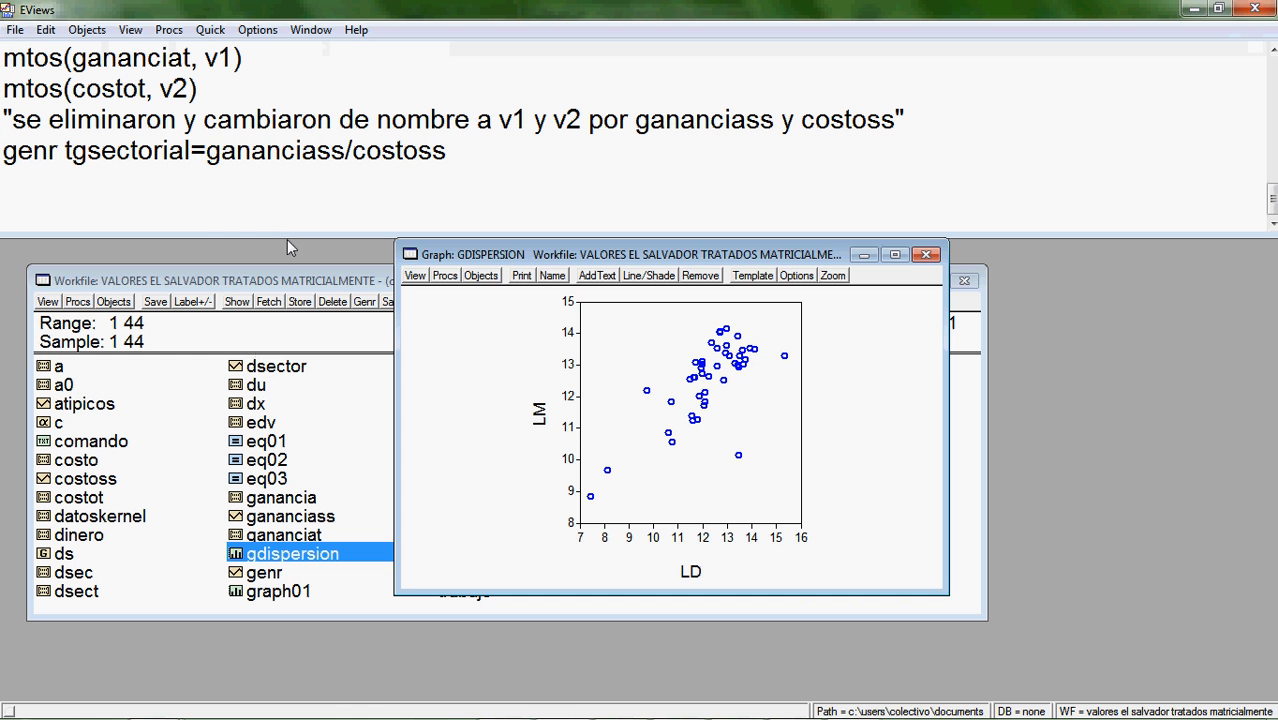
Open equation eq01 at full size and examine its dependent variable, LD coefficient and R-squared.
{"action": "double_click", "coordinate": [264, 441]}
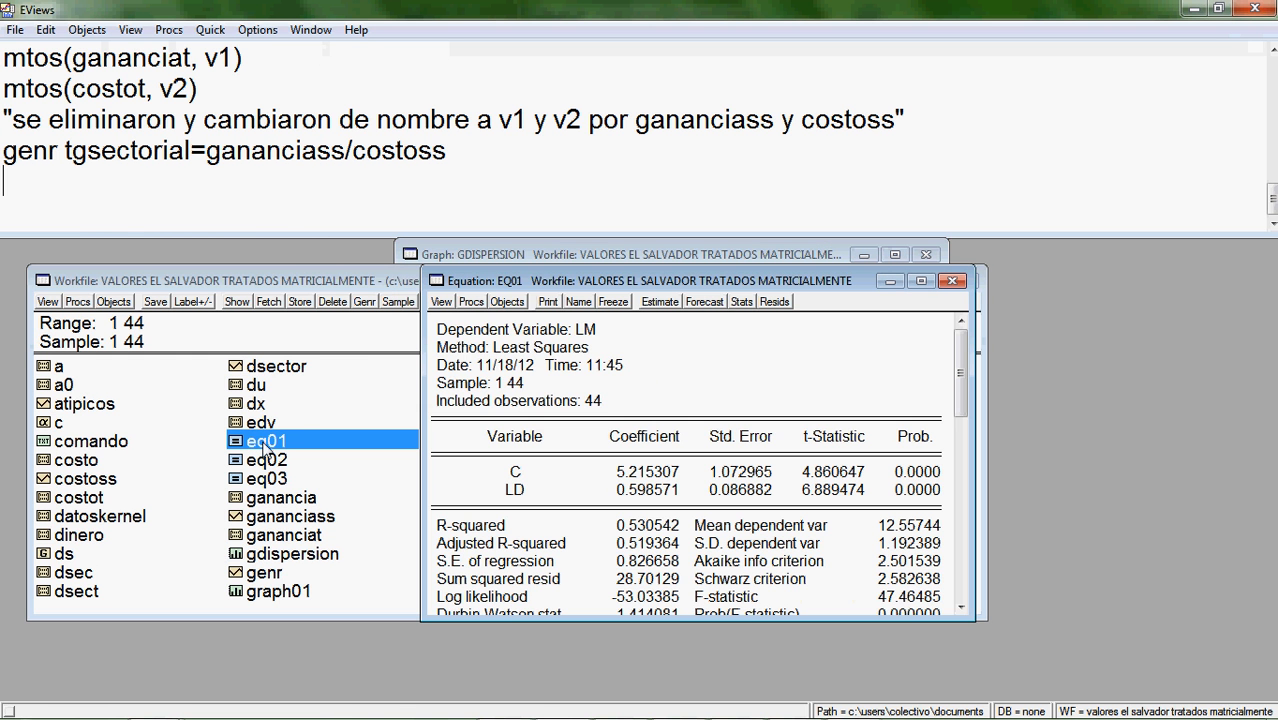
{"action": "left_click", "coordinate": [921, 280]}
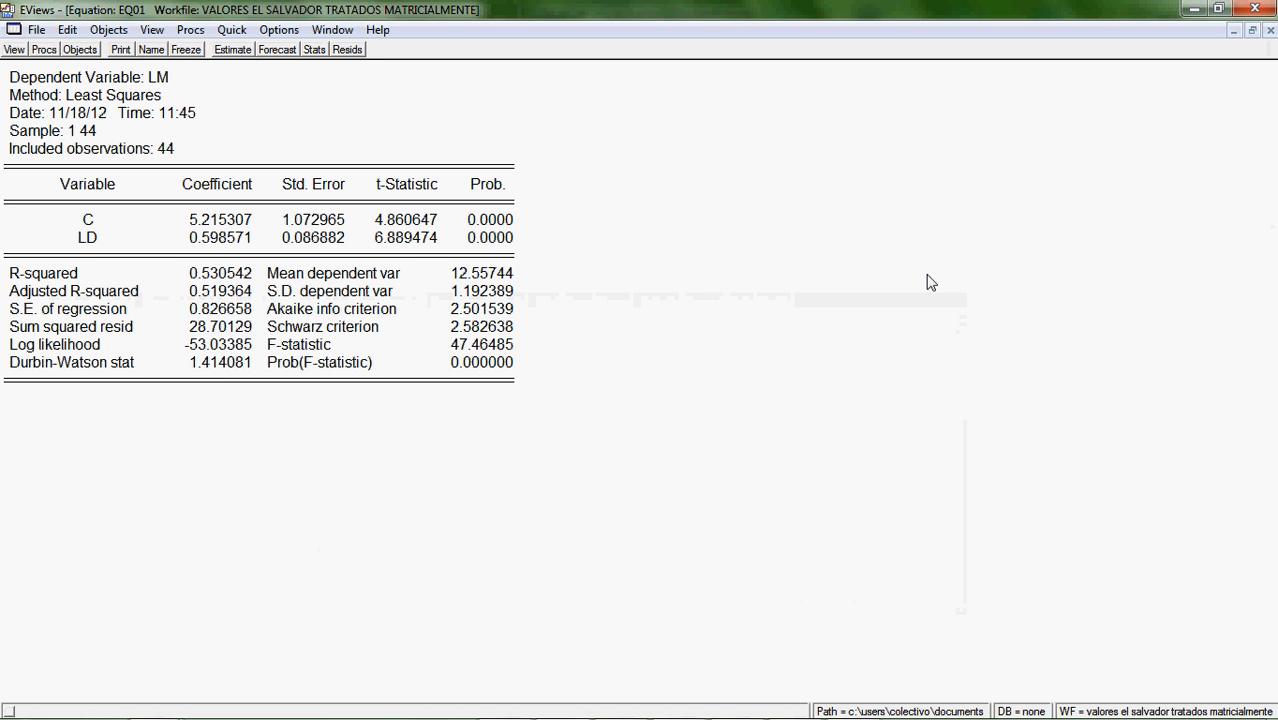
{"action": "left_click", "coordinate": [213, 245]}
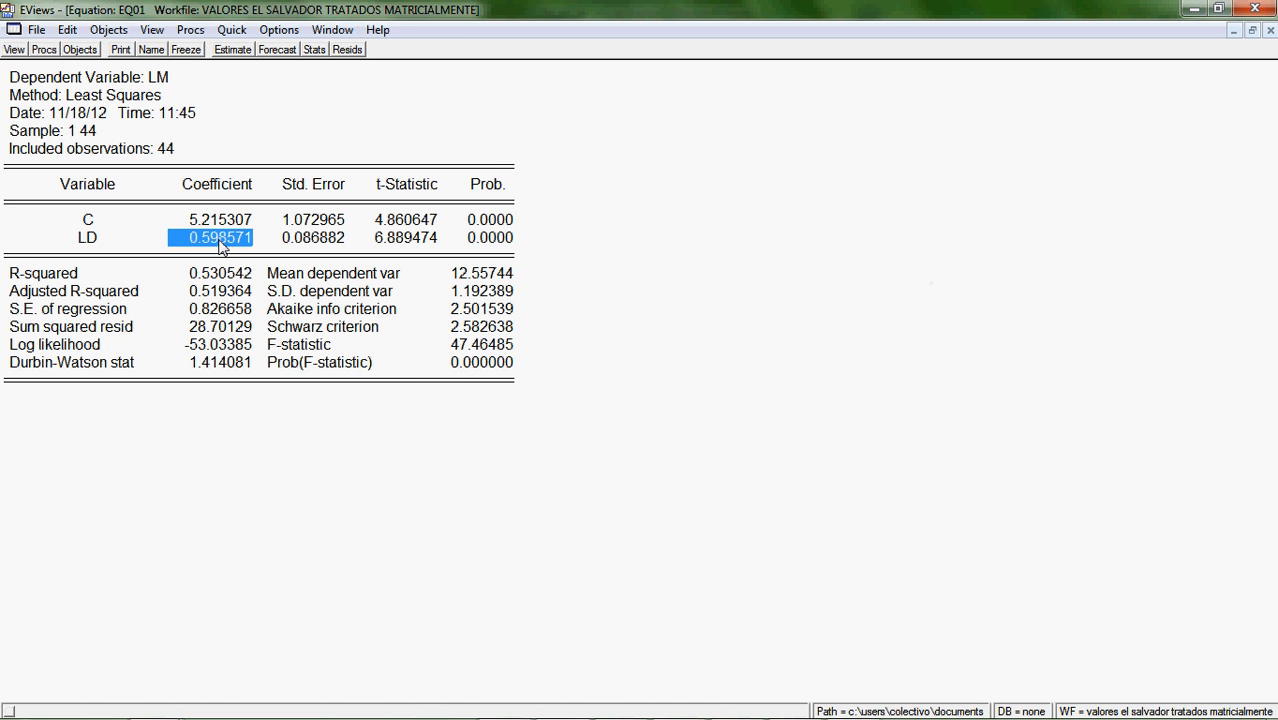
{"action": "left_click", "coordinate": [155, 82]}
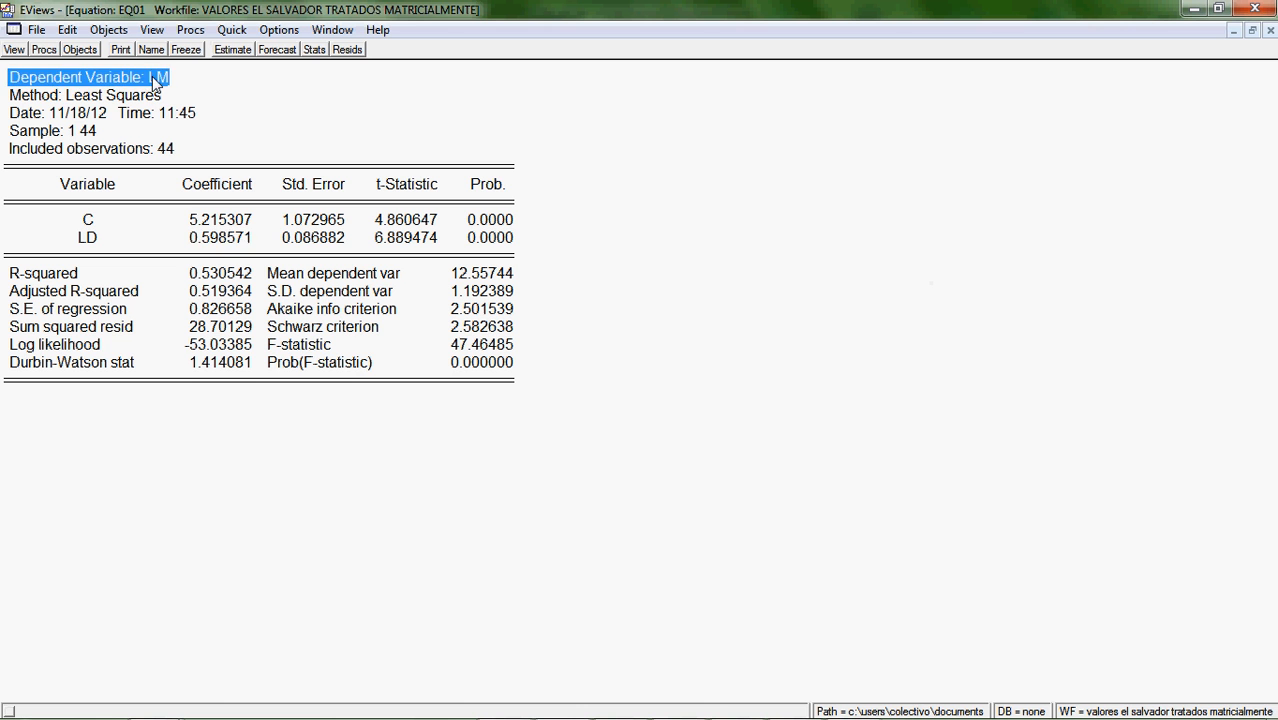
{"action": "left_click", "coordinate": [213, 242]}
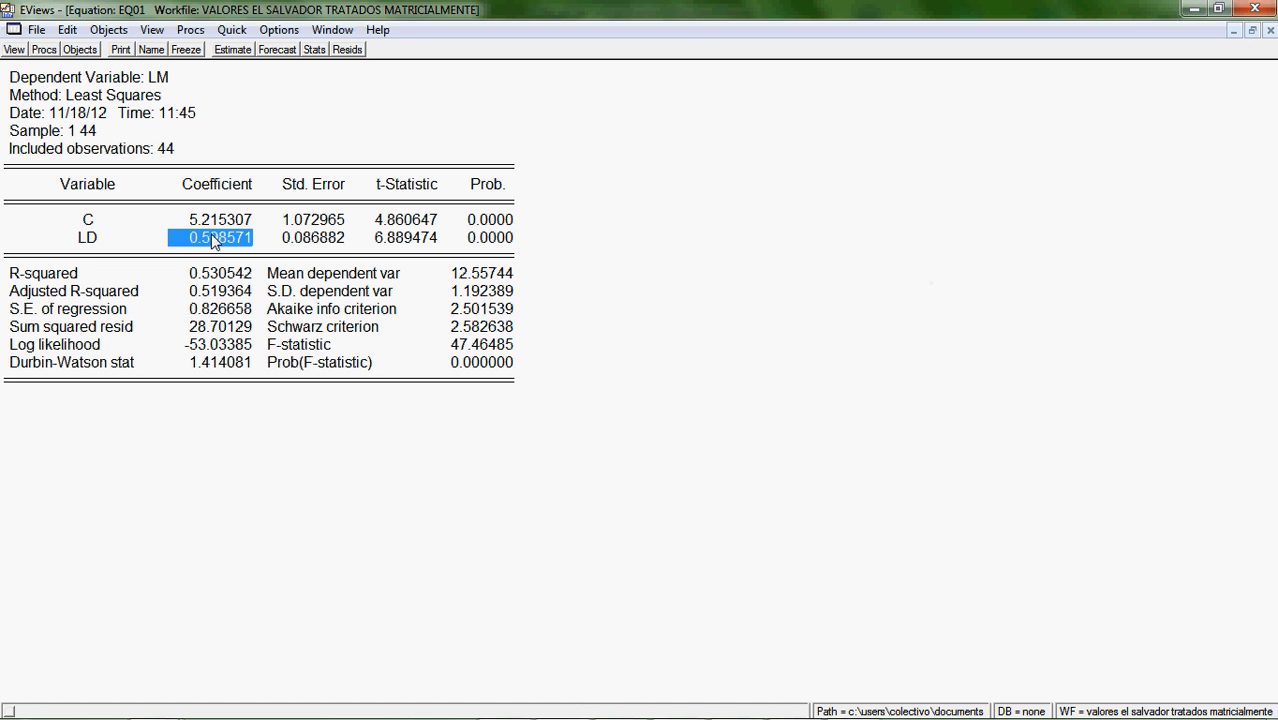
{"action": "left_click", "coordinate": [218, 278]}
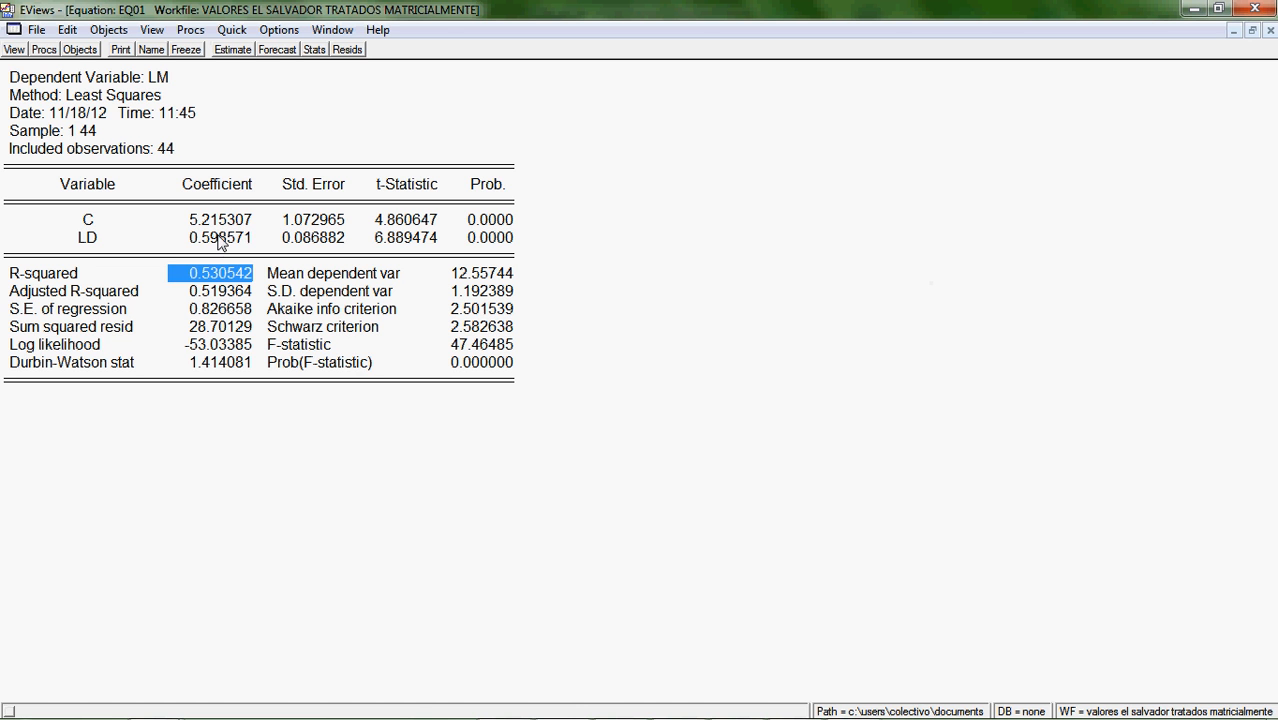
Examine eq01's LD coefficient, dependent variable, t-statistics and F-statistic, and close the equation.
{"action": "left_click", "coordinate": [221, 242]}
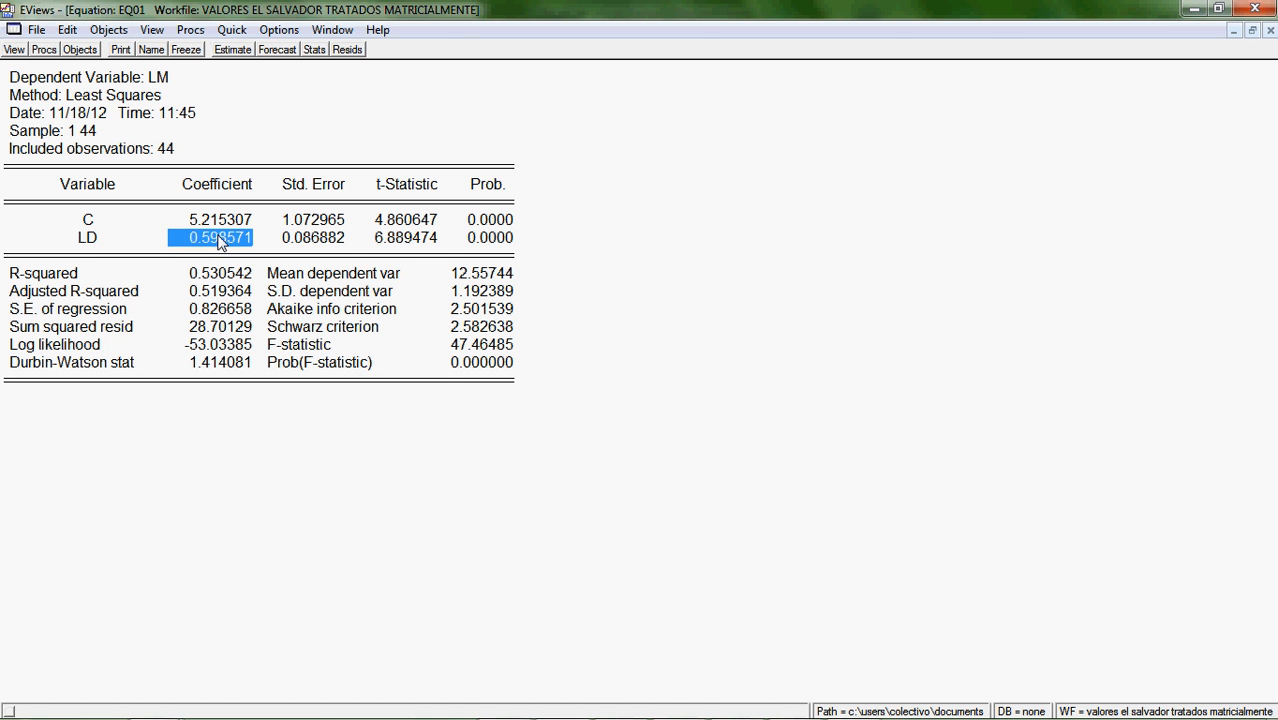
{"action": "left_click", "coordinate": [105, 242]}
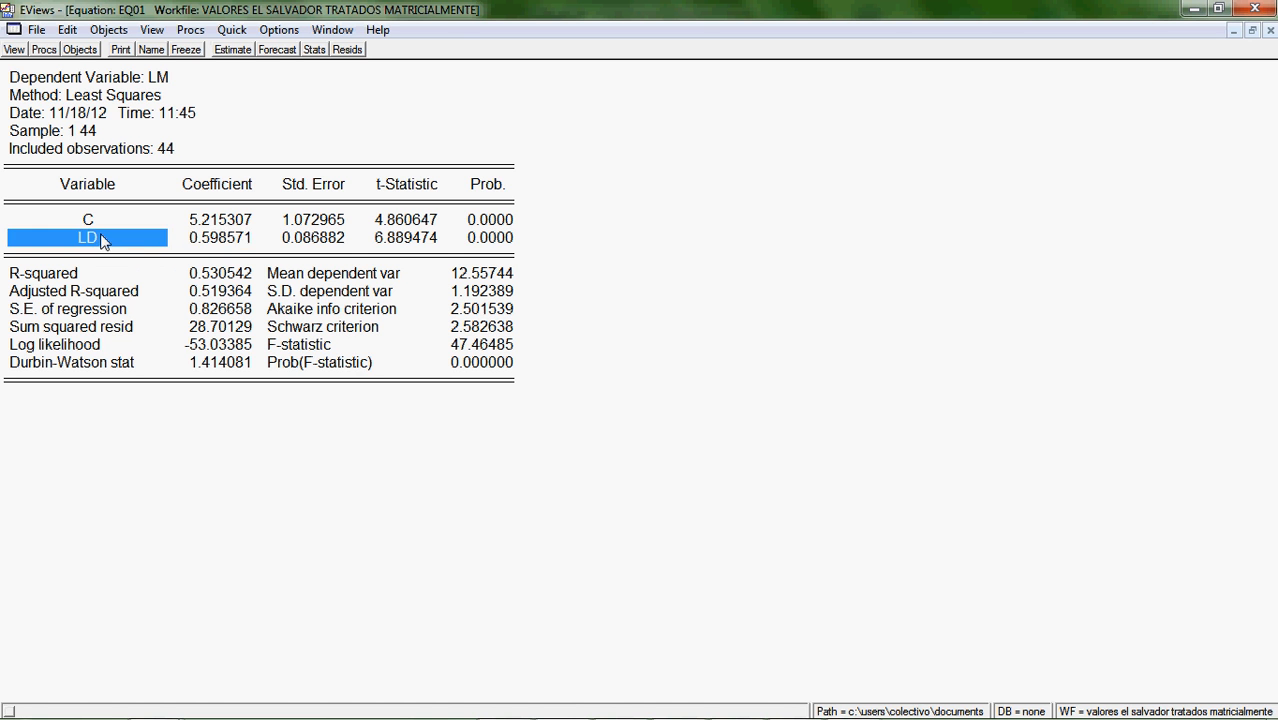
{"action": "left_click", "coordinate": [150, 82]}
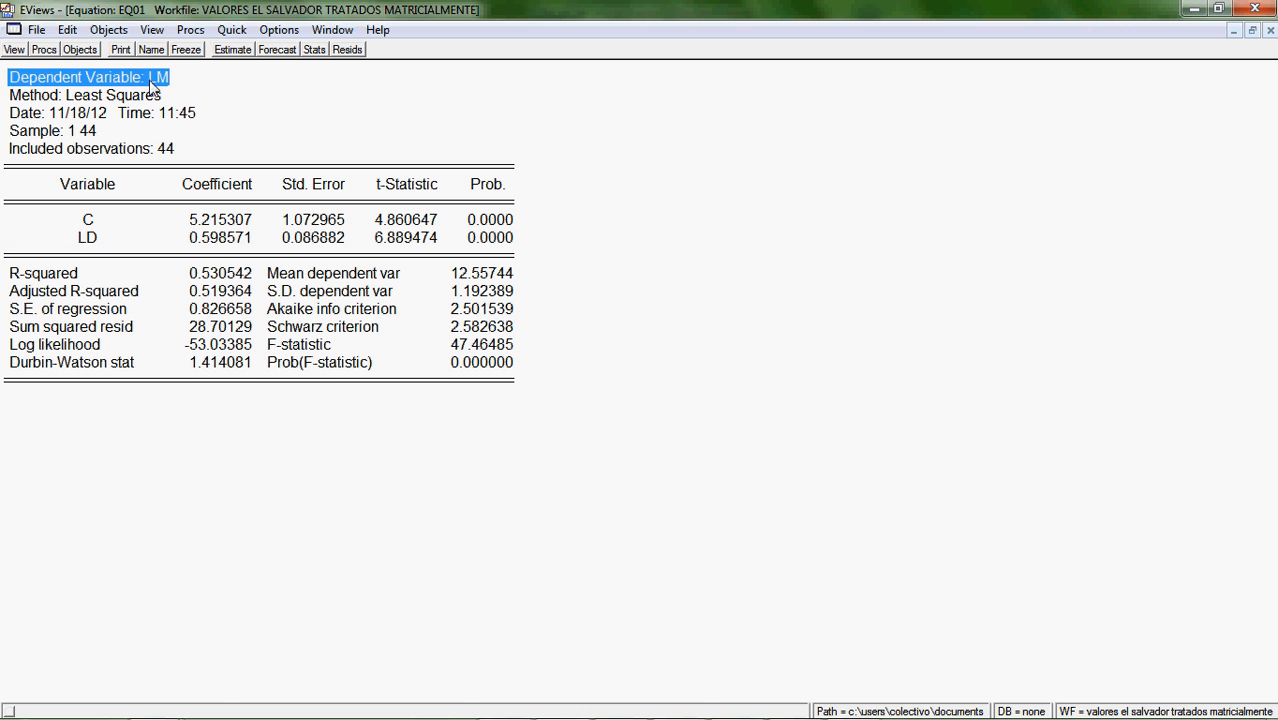
{"action": "left_click", "coordinate": [85, 243]}
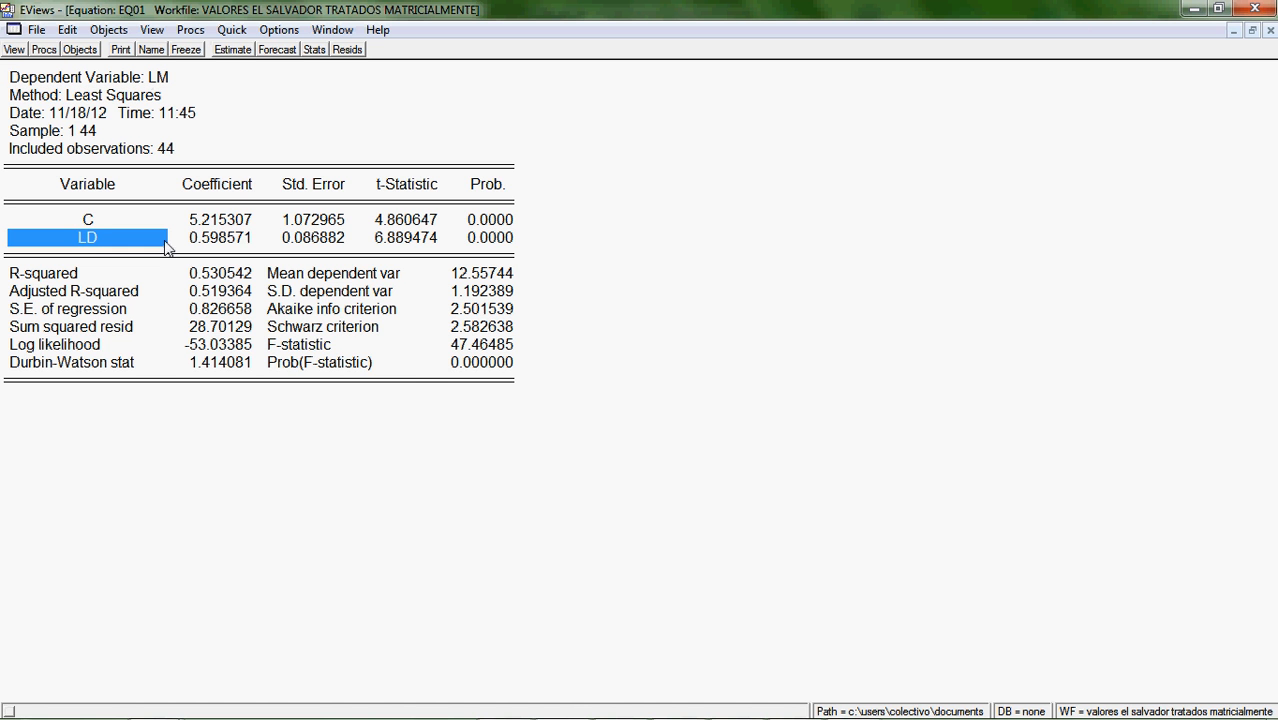
{"action": "left_click", "coordinate": [207, 242]}
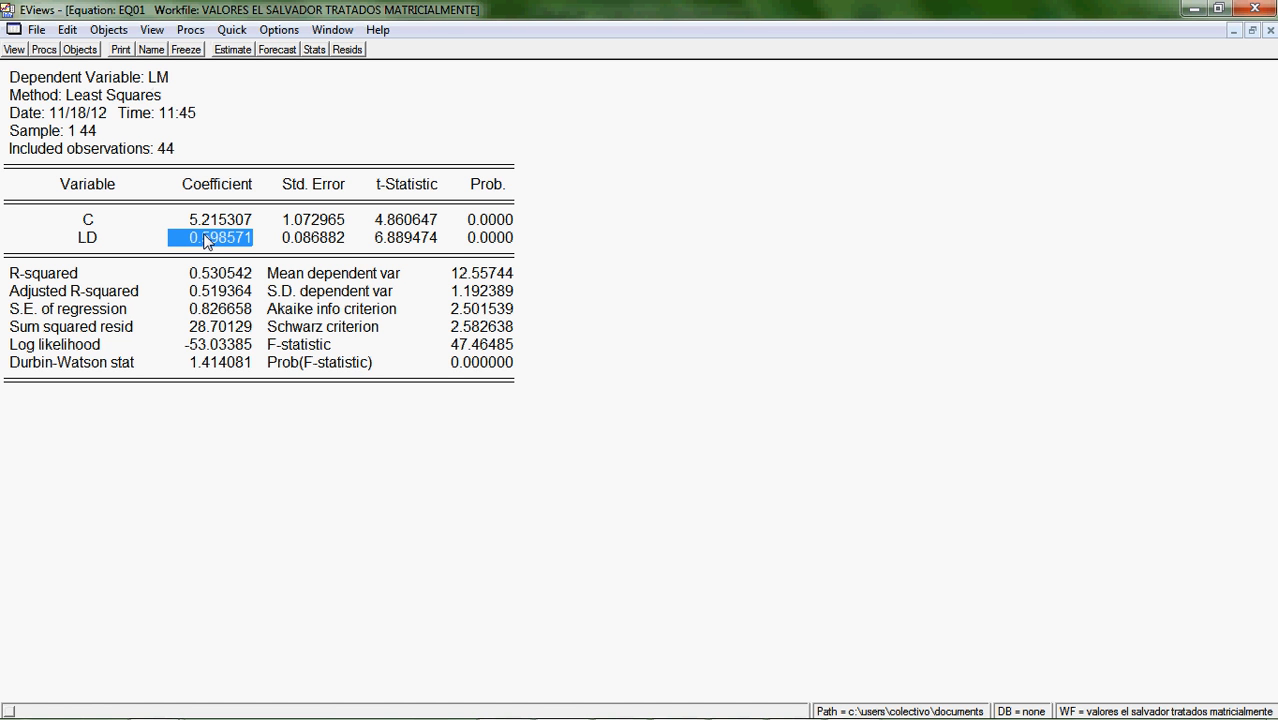
{"action": "left_click", "coordinate": [388, 224]}
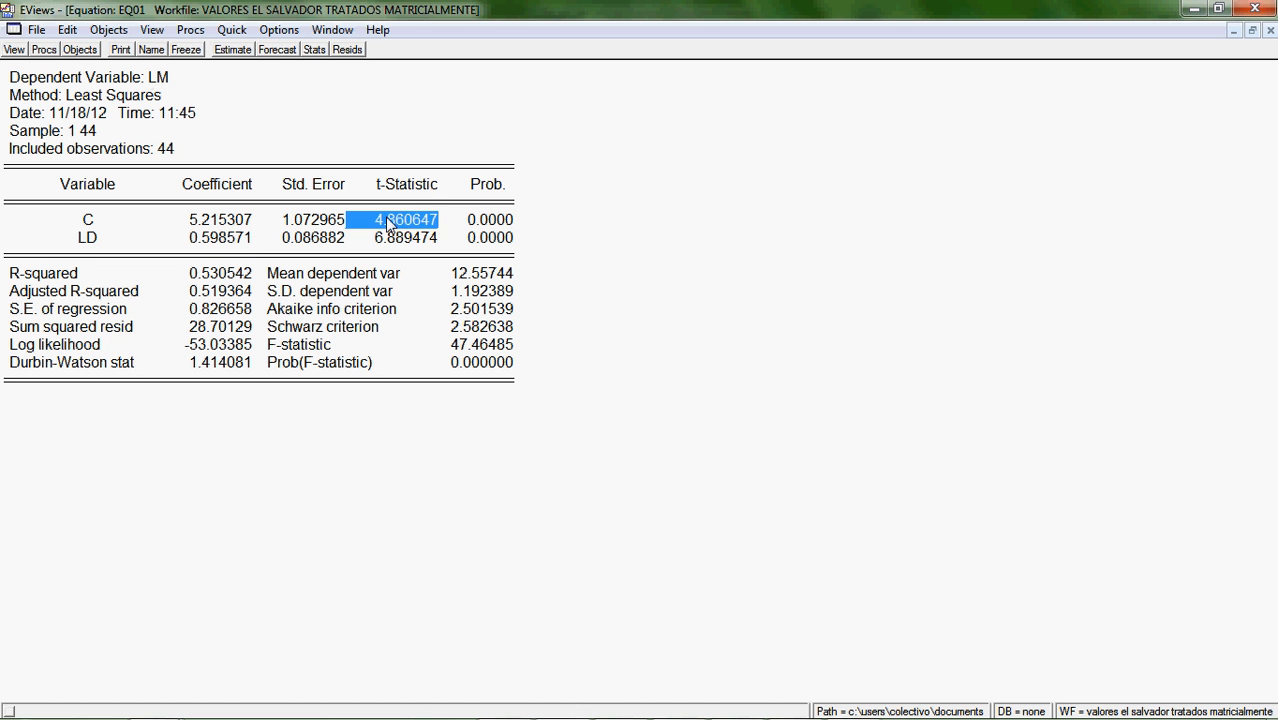
{"action": "left_click_drag", "start_coordinate": [388, 224], "coordinate": [391, 243]}
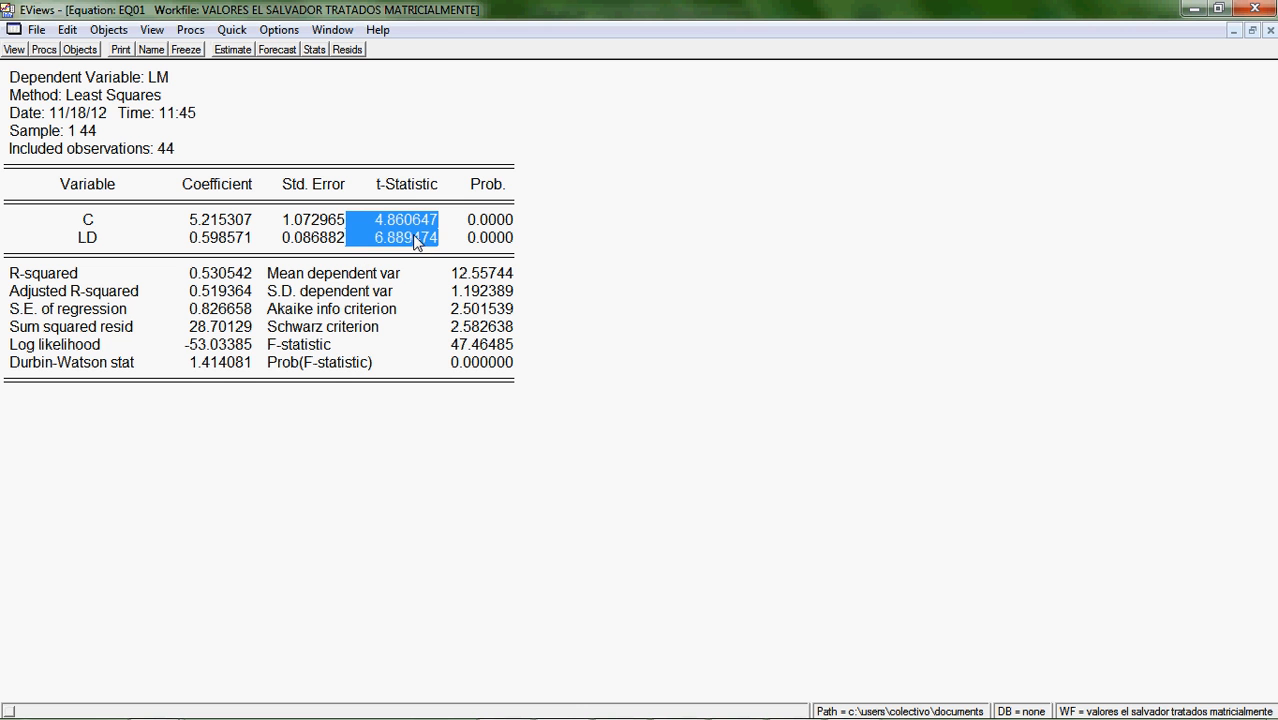
{"action": "left_click", "coordinate": [476, 345]}
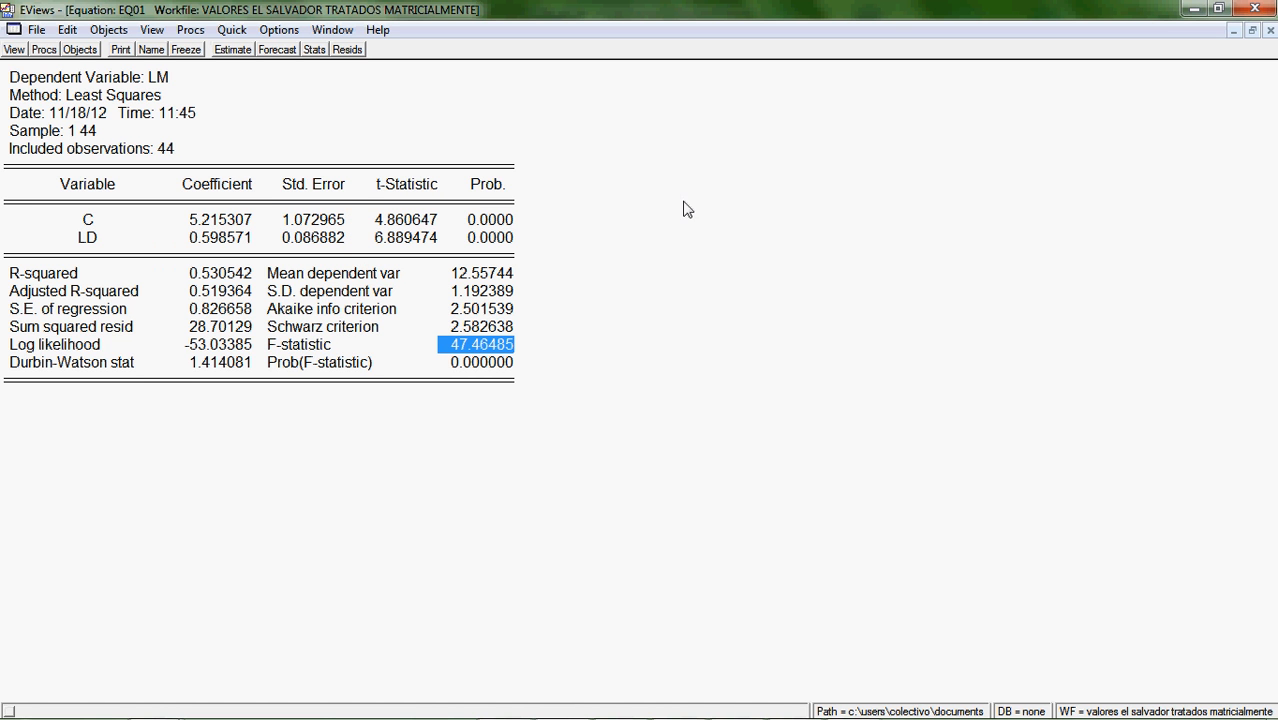
{"action": "left_click", "coordinate": [1251, 32]}
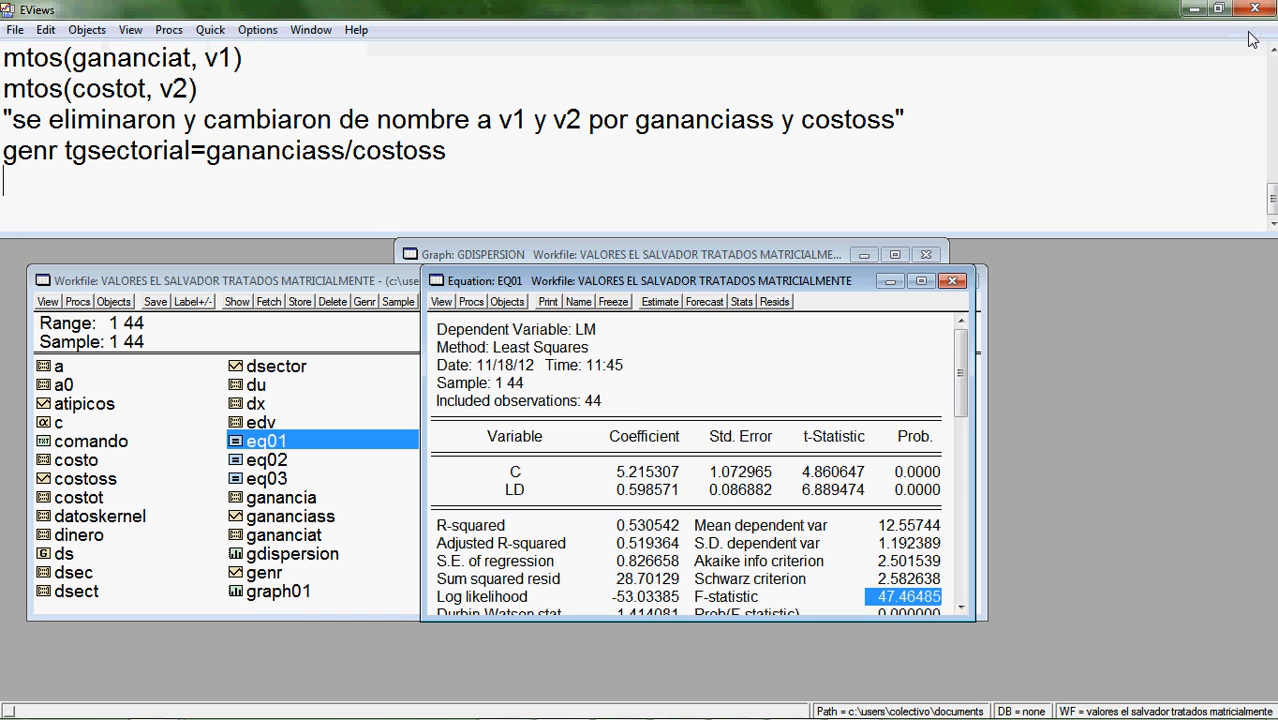
{"action": "left_click", "coordinate": [951, 282]}
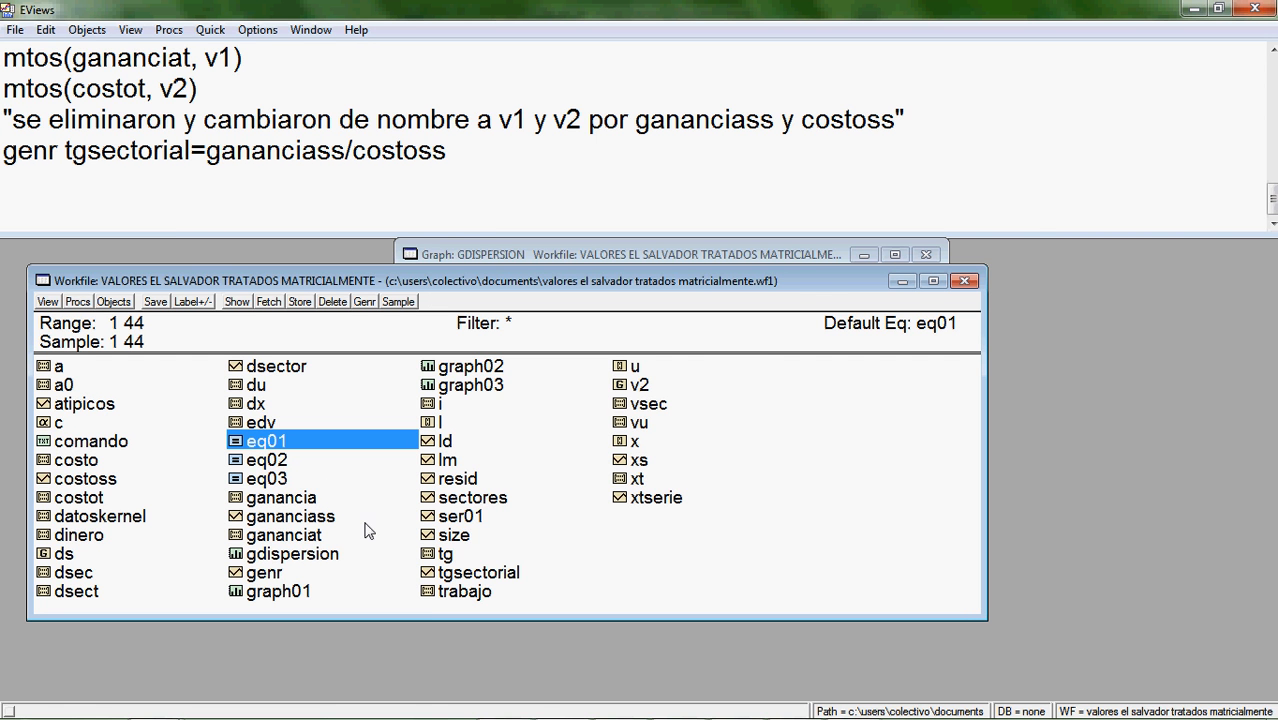
View the gdispersion scatter of LM against LD at full size and close it.
{"action": "double_click", "coordinate": [330, 556]}
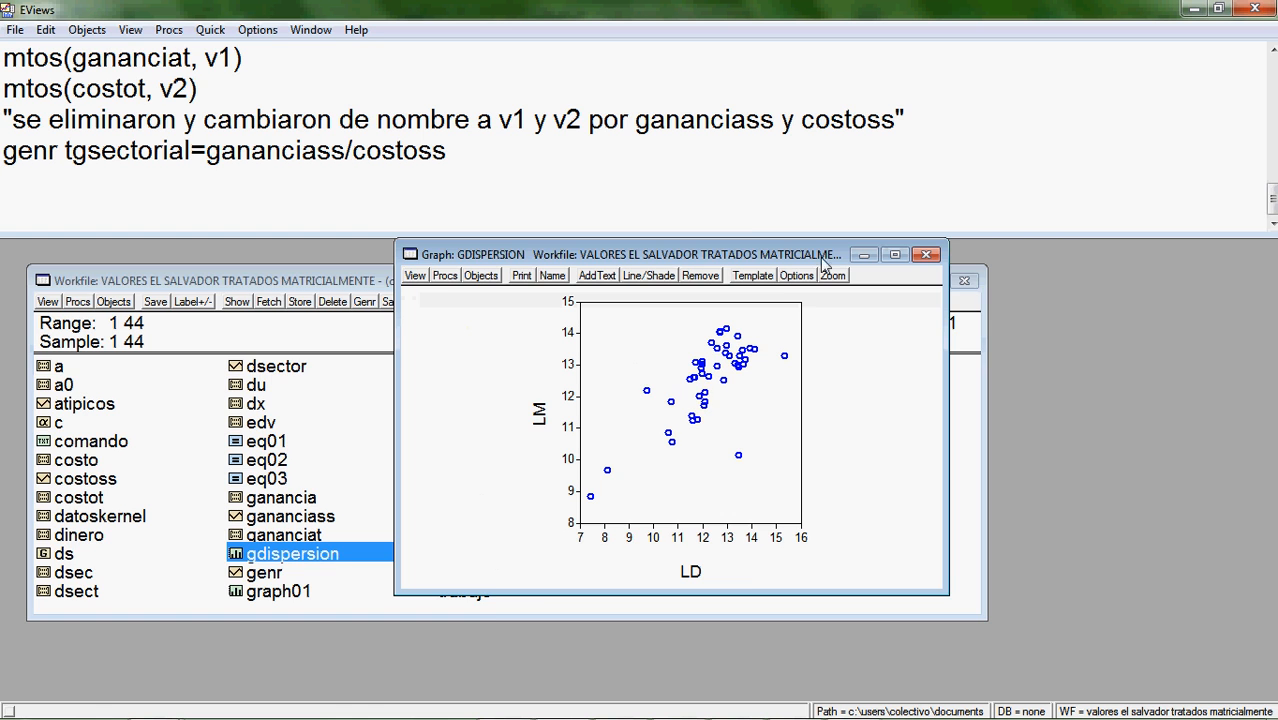
{"action": "left_click", "coordinate": [893, 255]}
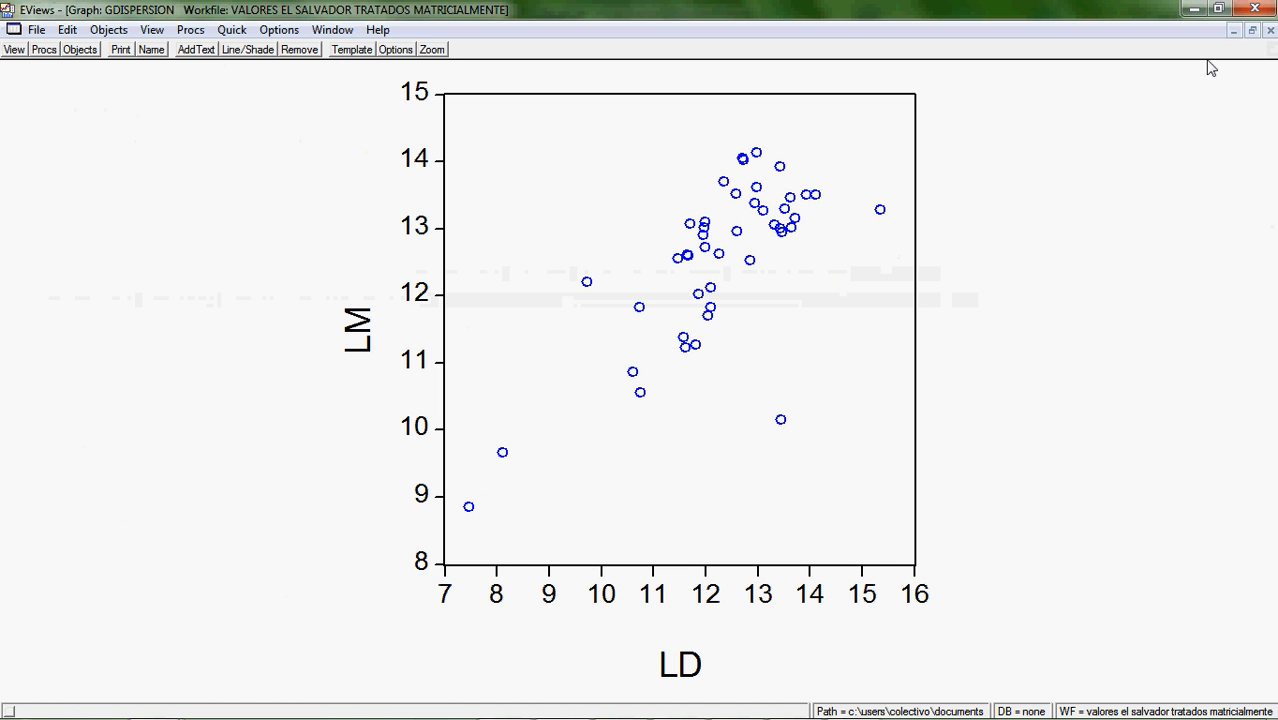
{"action": "left_click", "coordinate": [1251, 31]}
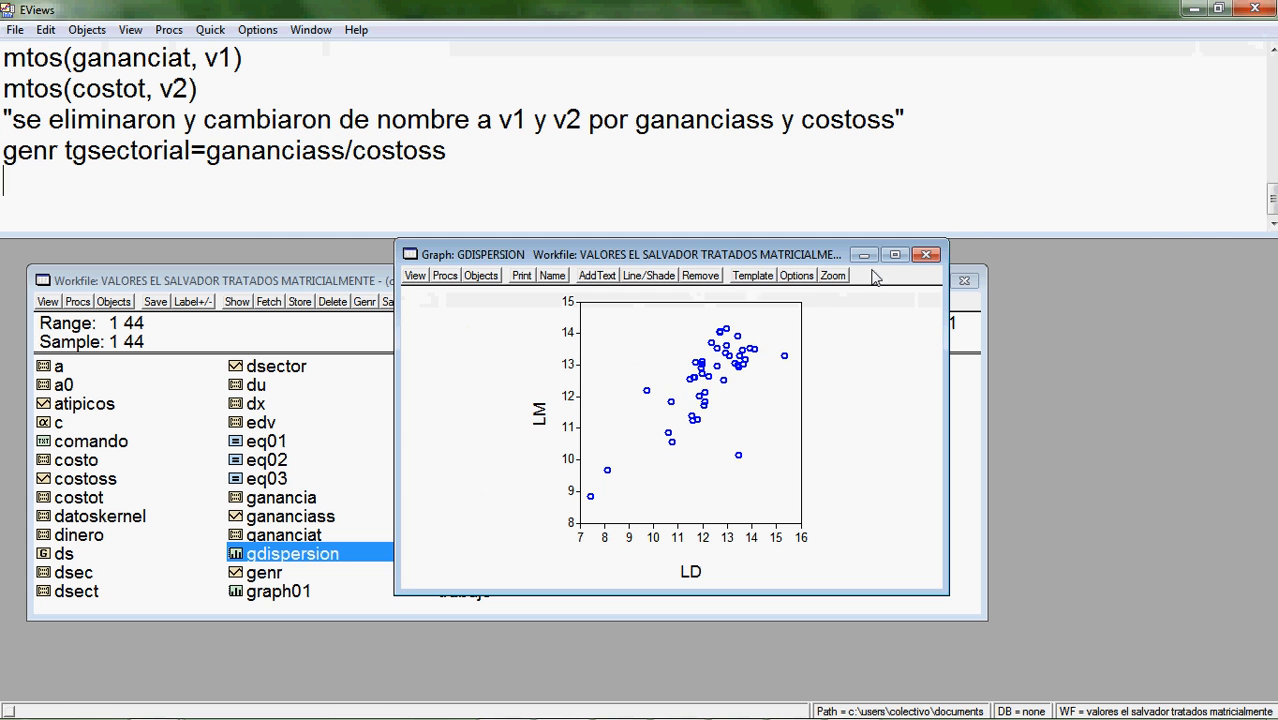
{"action": "left_click", "coordinate": [926, 254]}
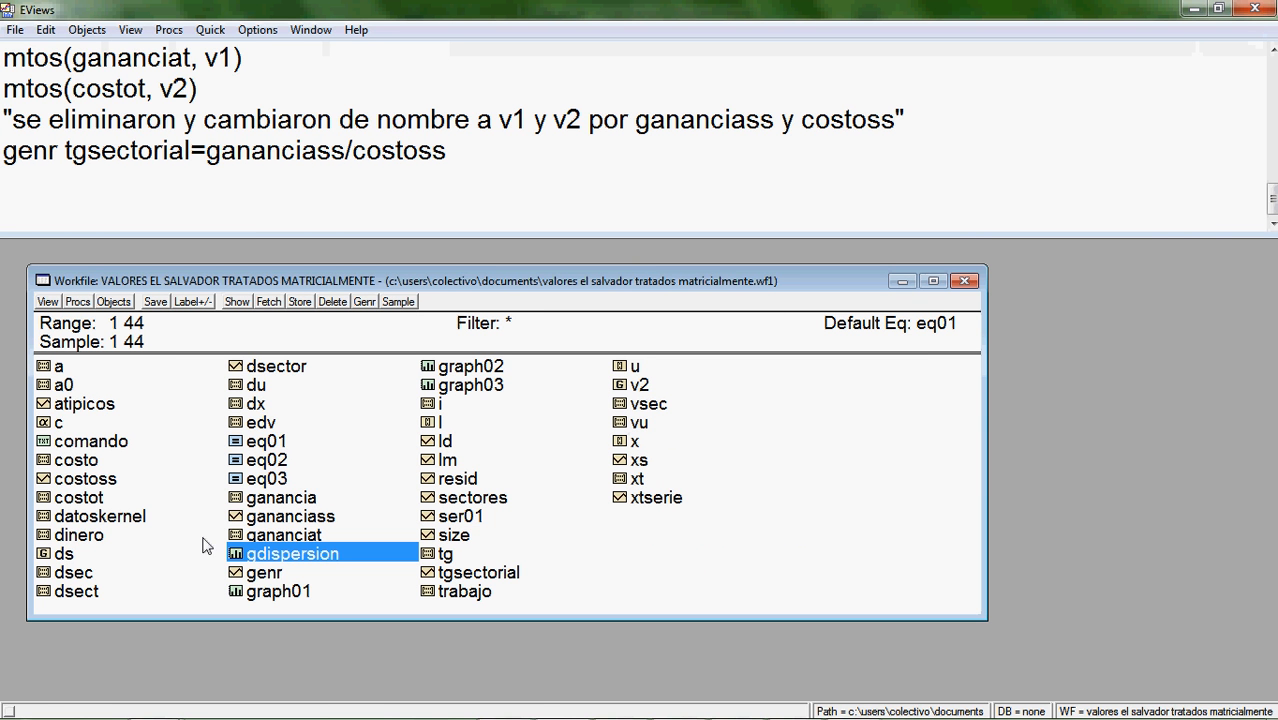
Open equation eq03 at full size and examine its SIZE variable, LD coefficient and R-squared.
{"action": "double_click", "coordinate": [274, 480]}
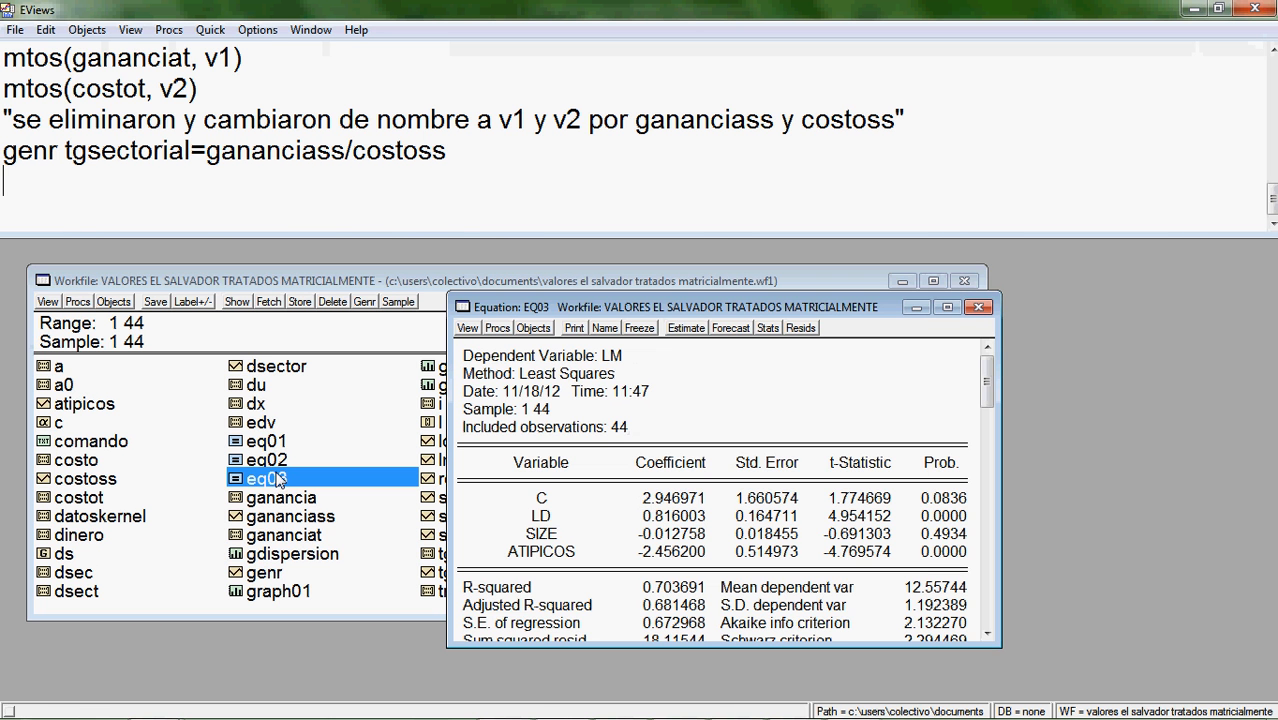
{"action": "left_click", "coordinate": [947, 307]}
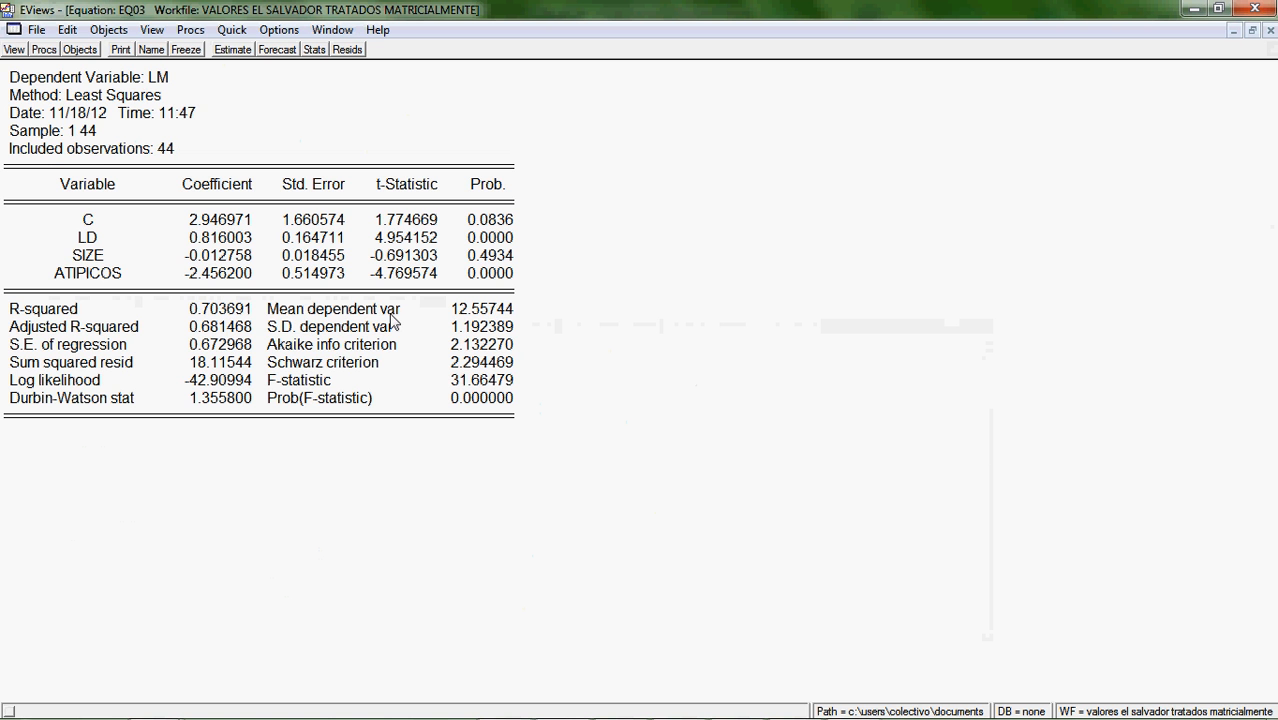
{"action": "left_click", "coordinate": [97, 258]}
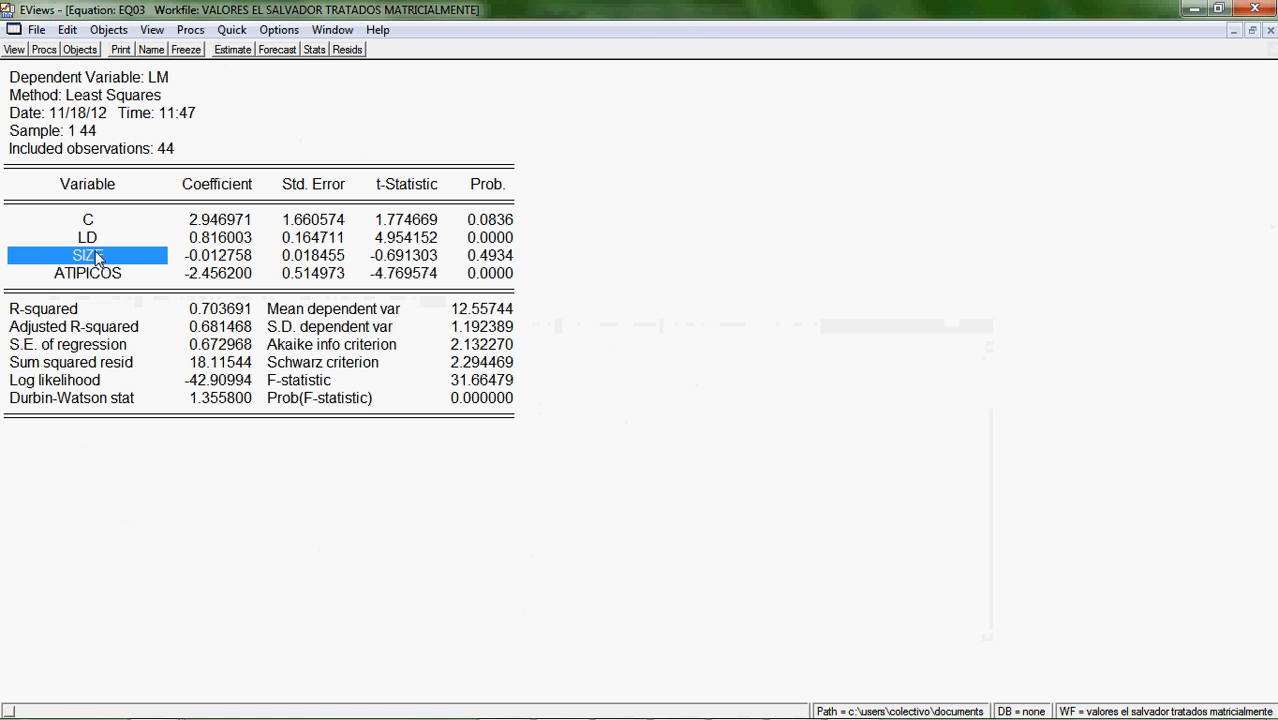
{"action": "left_click", "coordinate": [220, 312]}
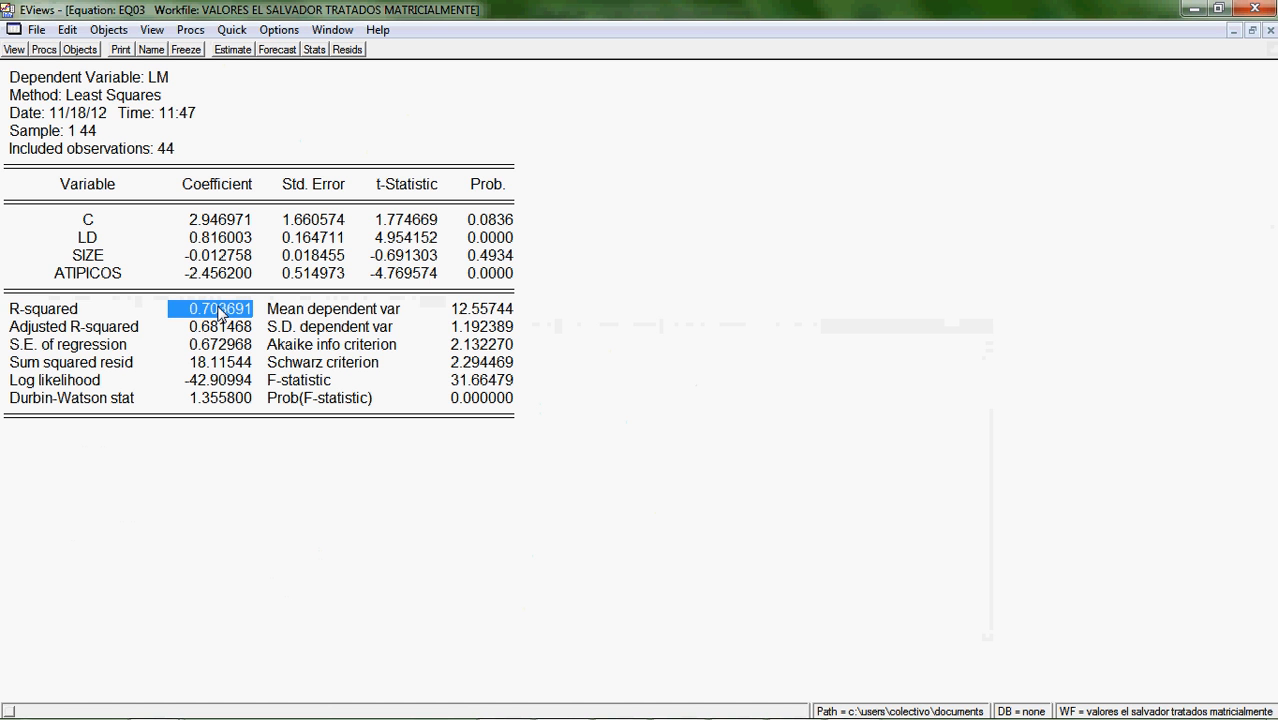
{"action": "left_click", "coordinate": [220, 240]}
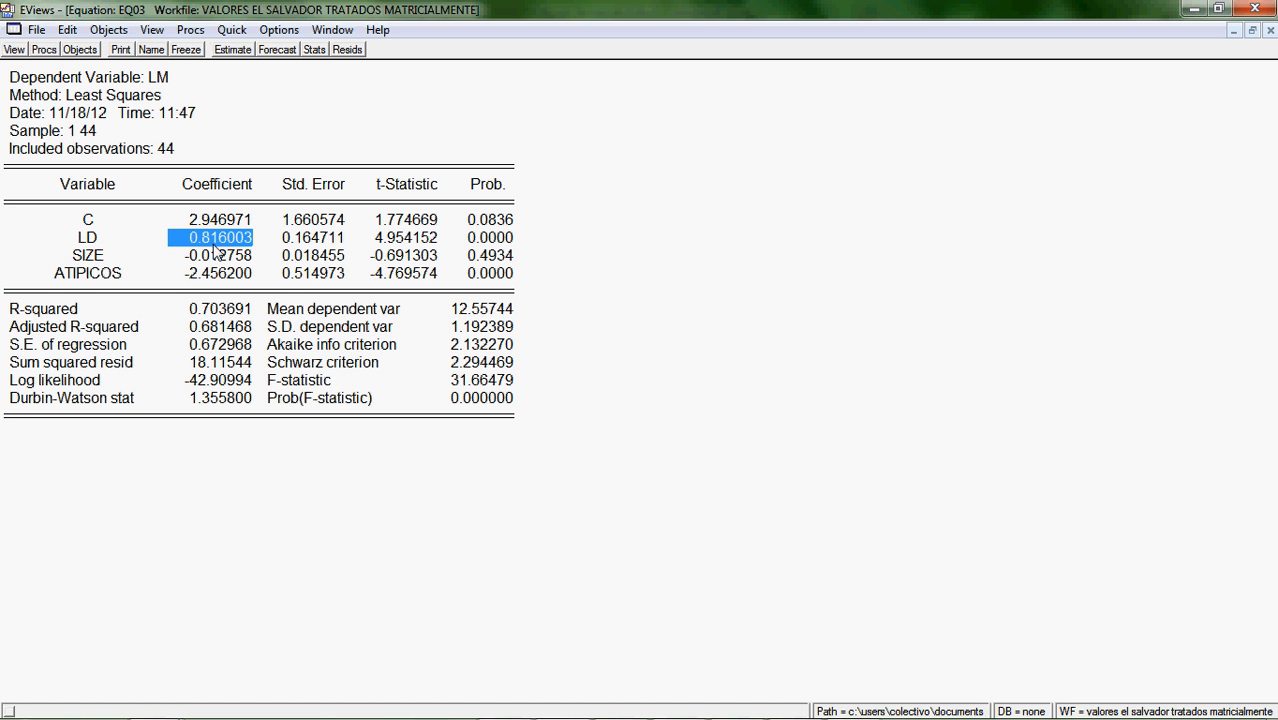
{"action": "left_click", "coordinate": [222, 292]}
{"action": "left_click", "coordinate": [224, 310]}
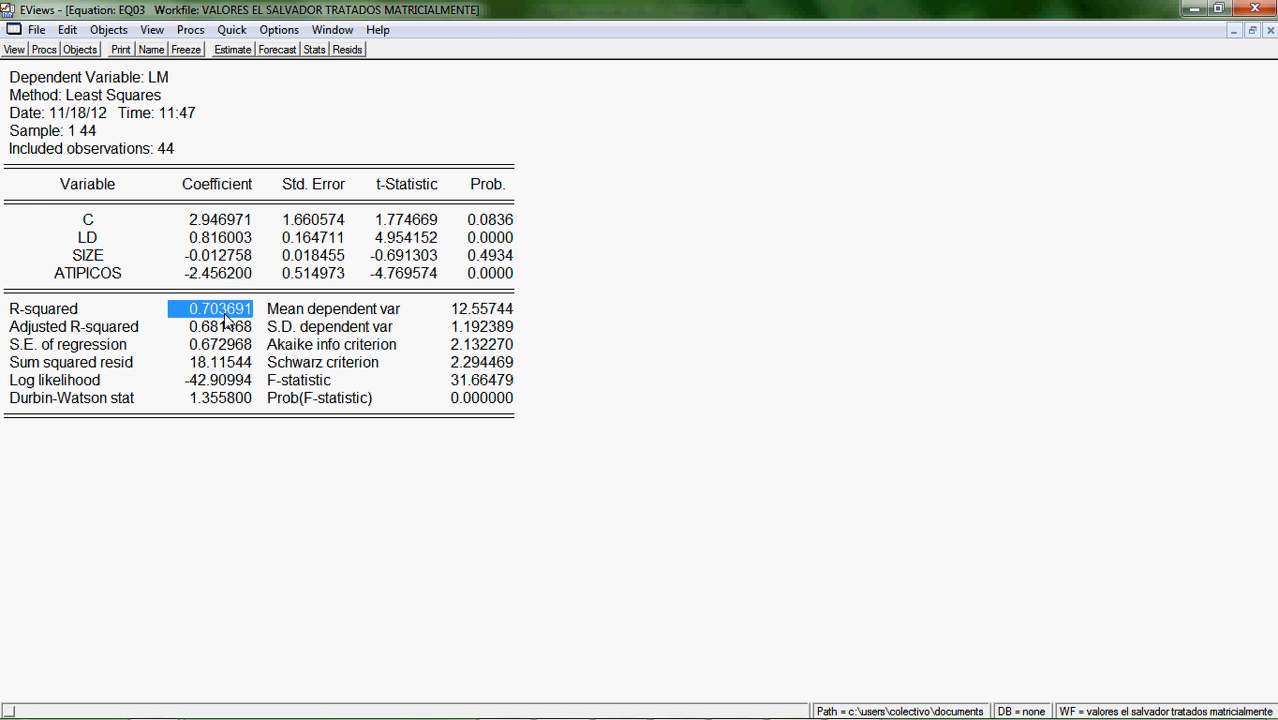
{"action": "left_click", "coordinate": [14, 49]}
{"action": "left_click", "coordinate": [105, 240]}
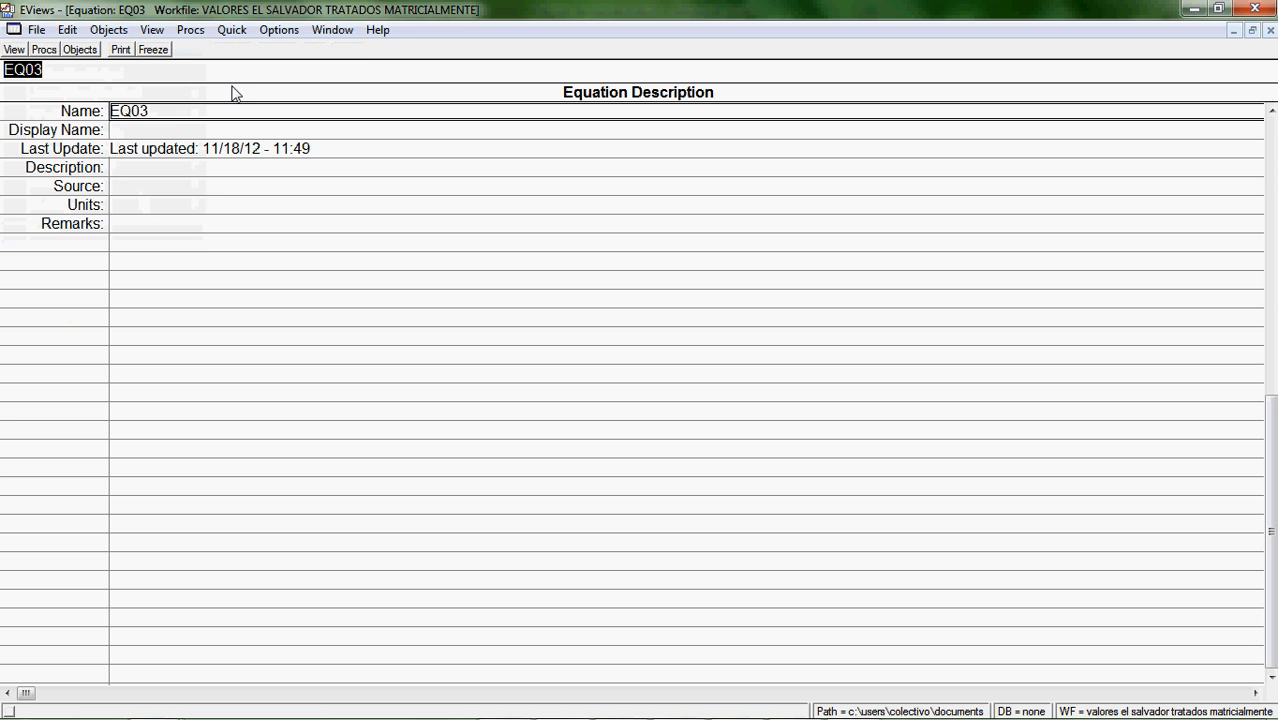
{"action": "left_click", "coordinate": [1252, 31]}
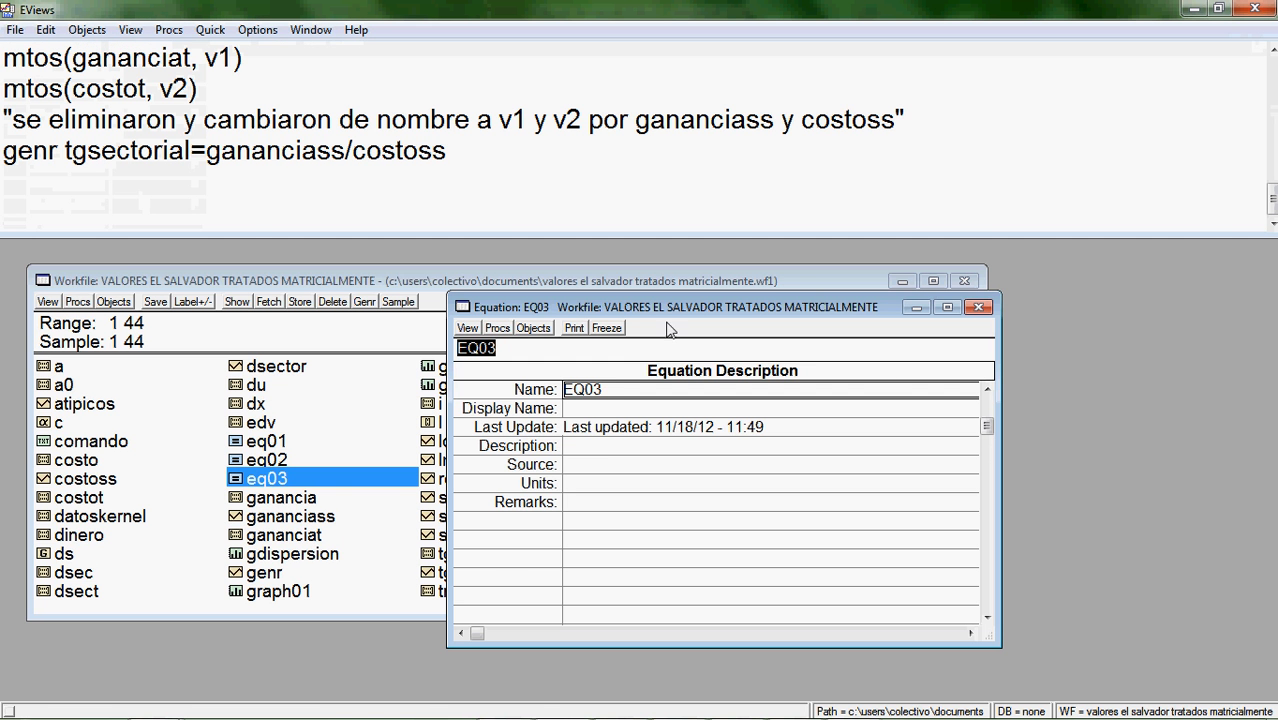
{"action": "left_click", "coordinate": [978, 310]}
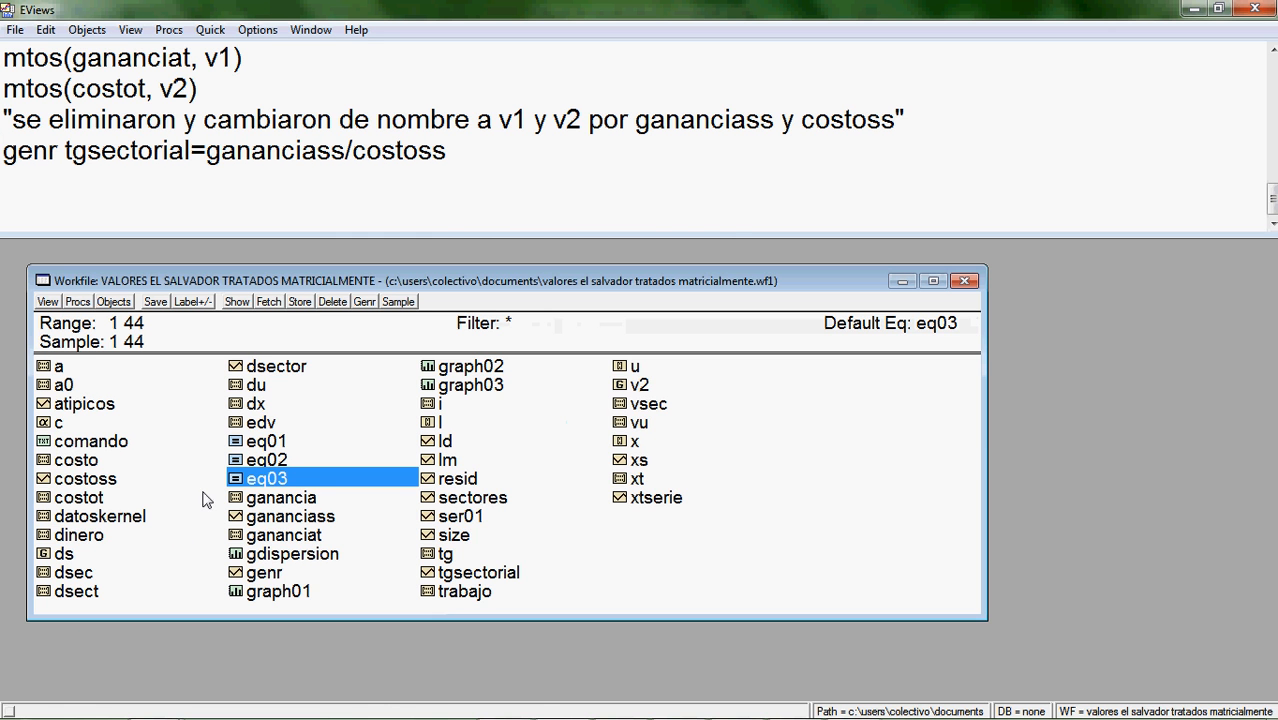
{"action": "double_click", "coordinate": [266, 484]}
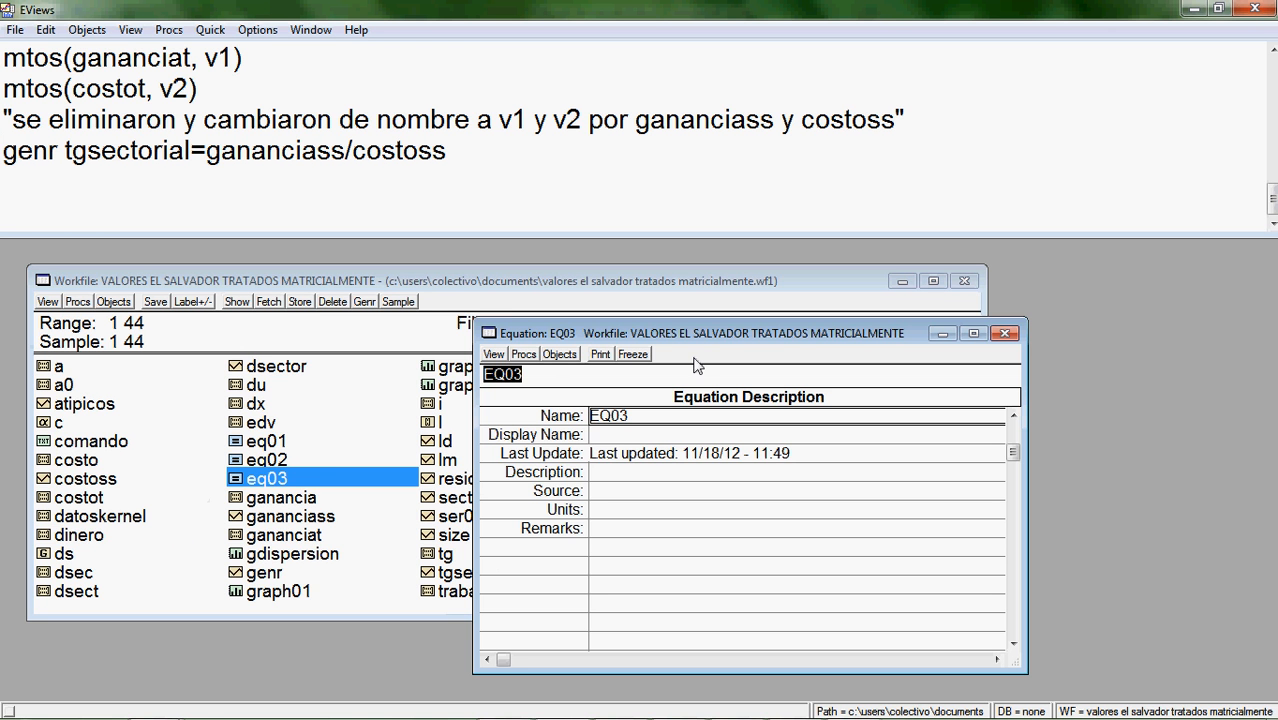
{"action": "left_click", "coordinate": [1005, 333]}
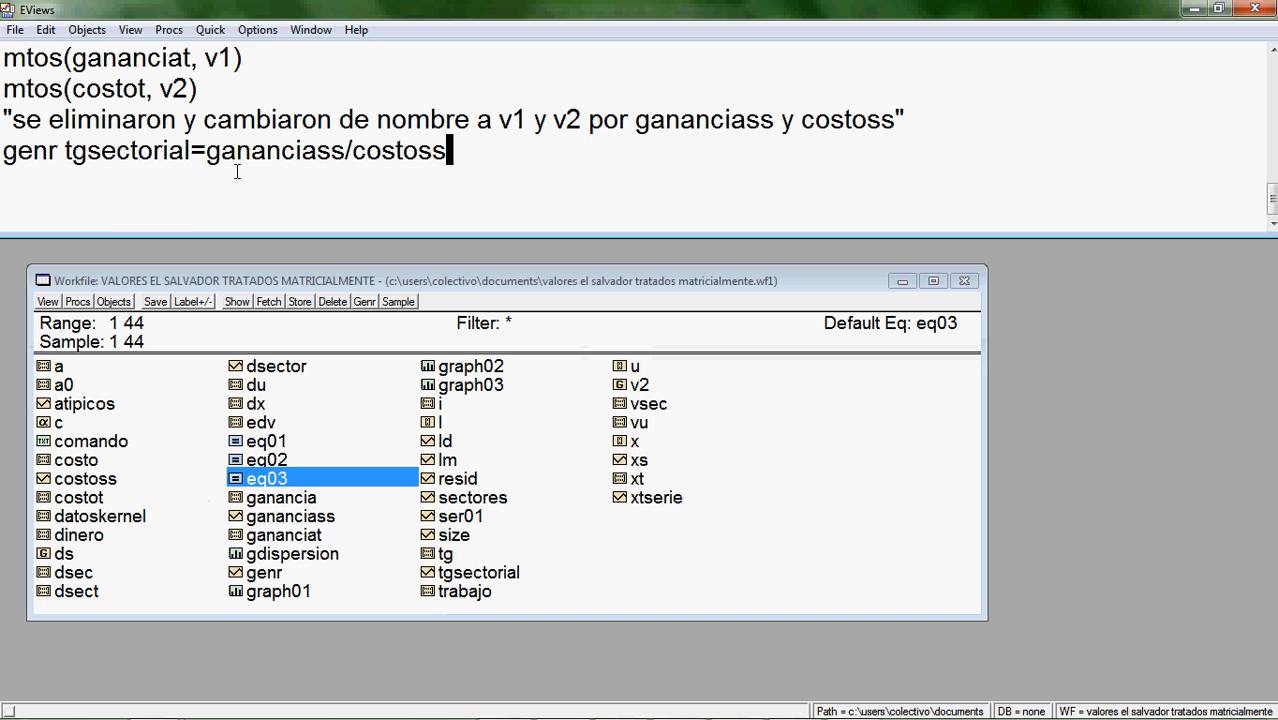
Estimate the least-squares regression of lm on a constant, ld, size and atipicos with the command ls lm c ld size atipicos.
{"action": "scroll", "coordinate": [237, 172], "scroll_direction": "up", "scroll_amount": 3}
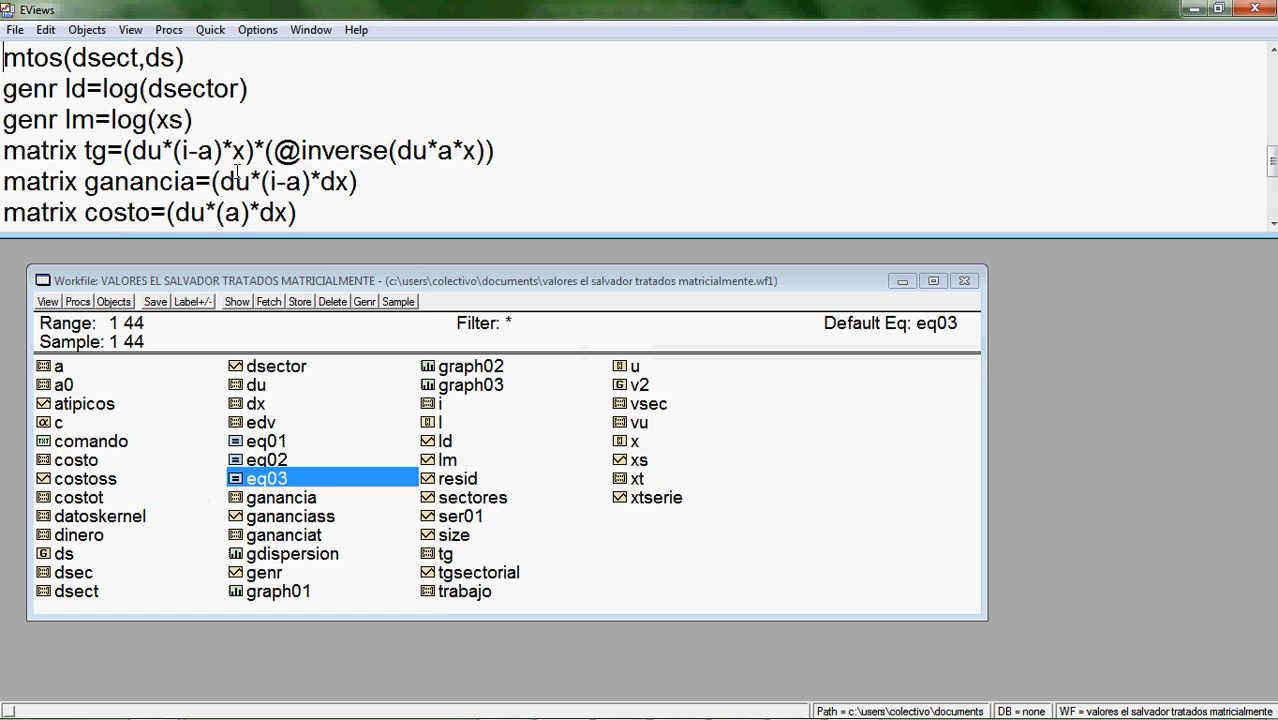
{"action": "scroll", "coordinate": [237, 172], "scroll_direction": "up", "scroll_amount": 2}
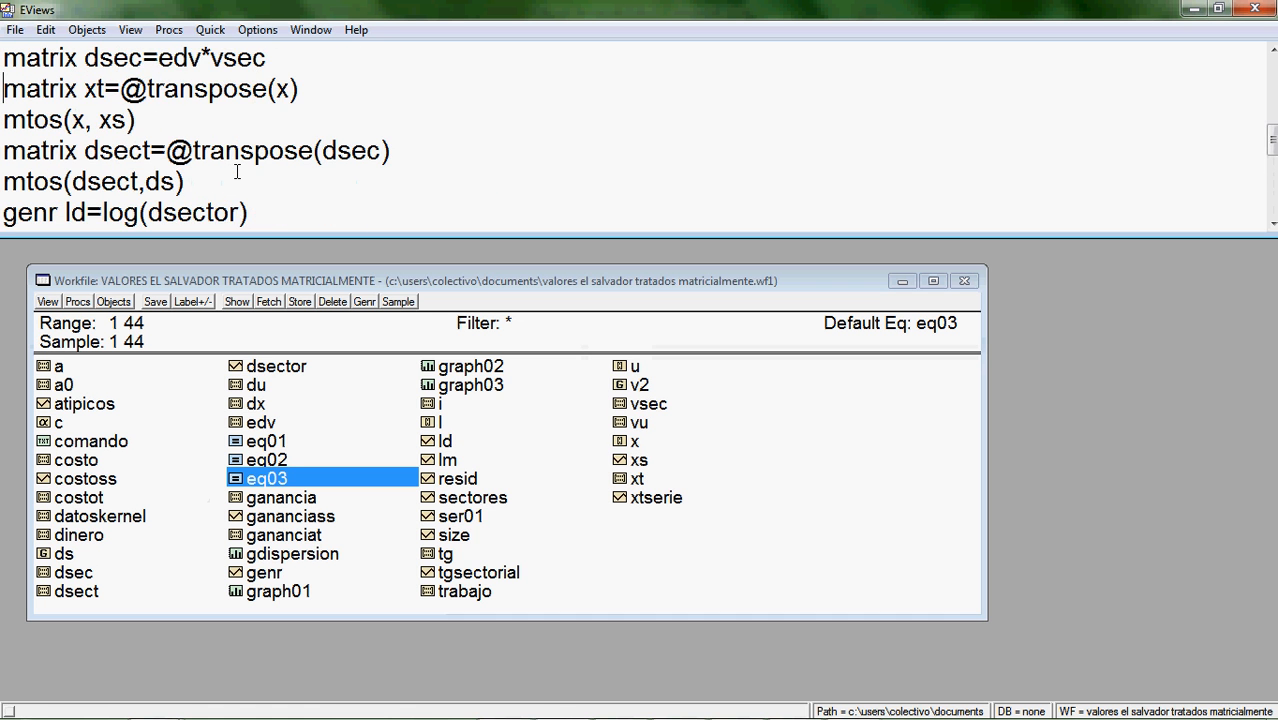
{"action": "scroll", "coordinate": [237, 172], "scroll_direction": "down", "scroll_amount": 3}
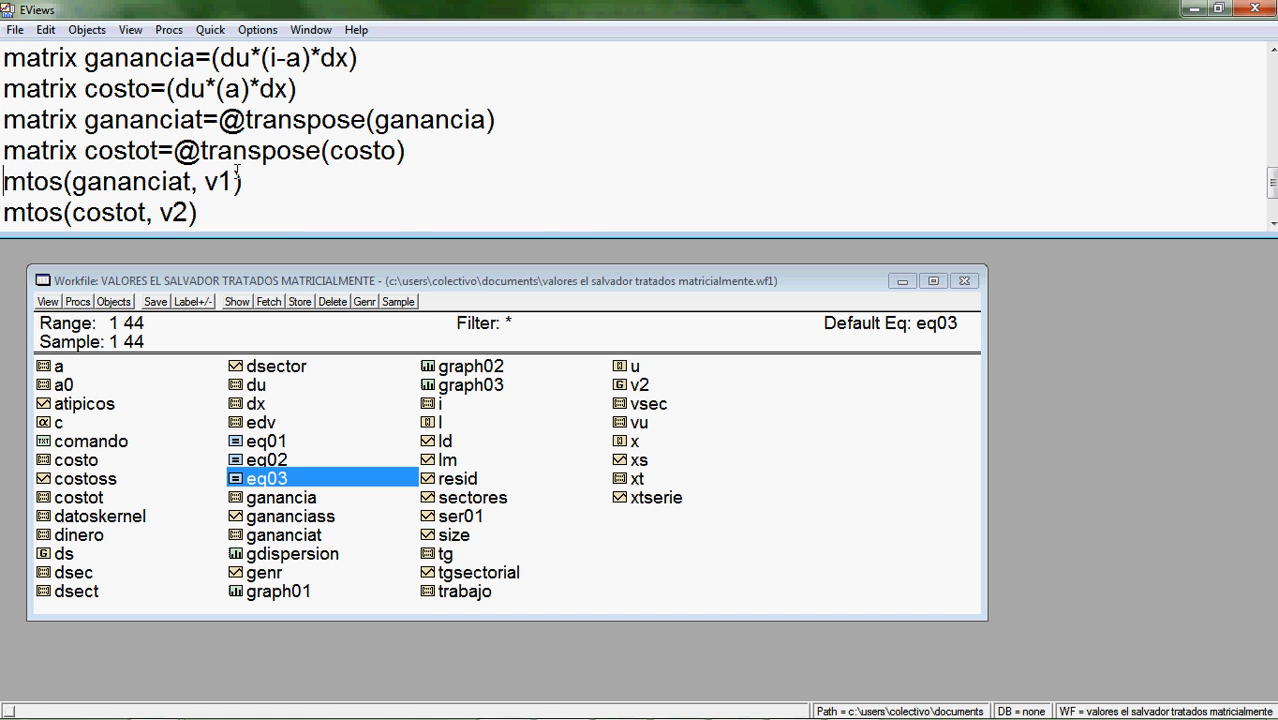
{"action": "scroll", "coordinate": [237, 172], "scroll_direction": "down", "scroll_amount": 3}
{"action": "scroll", "coordinate": [237, 172], "scroll_direction": "up", "scroll_amount": 7}
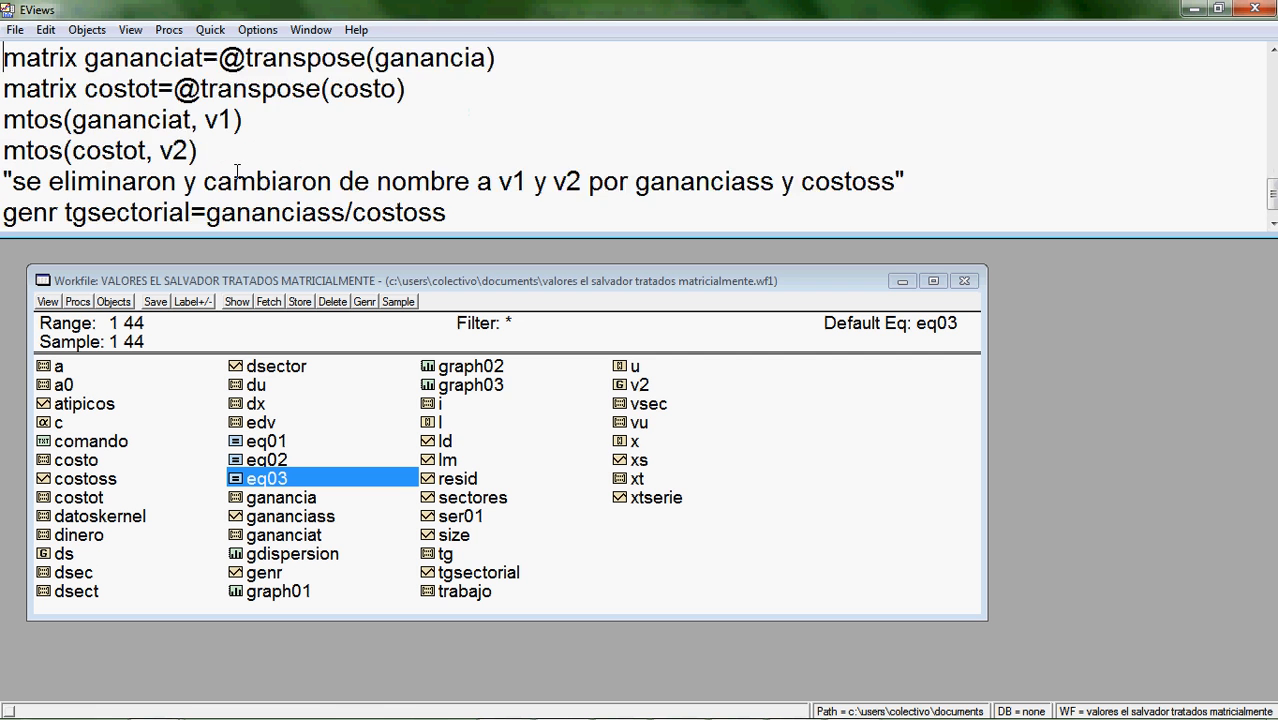
{"action": "scroll", "coordinate": [237, 172], "scroll_direction": "down", "scroll_amount": 7}
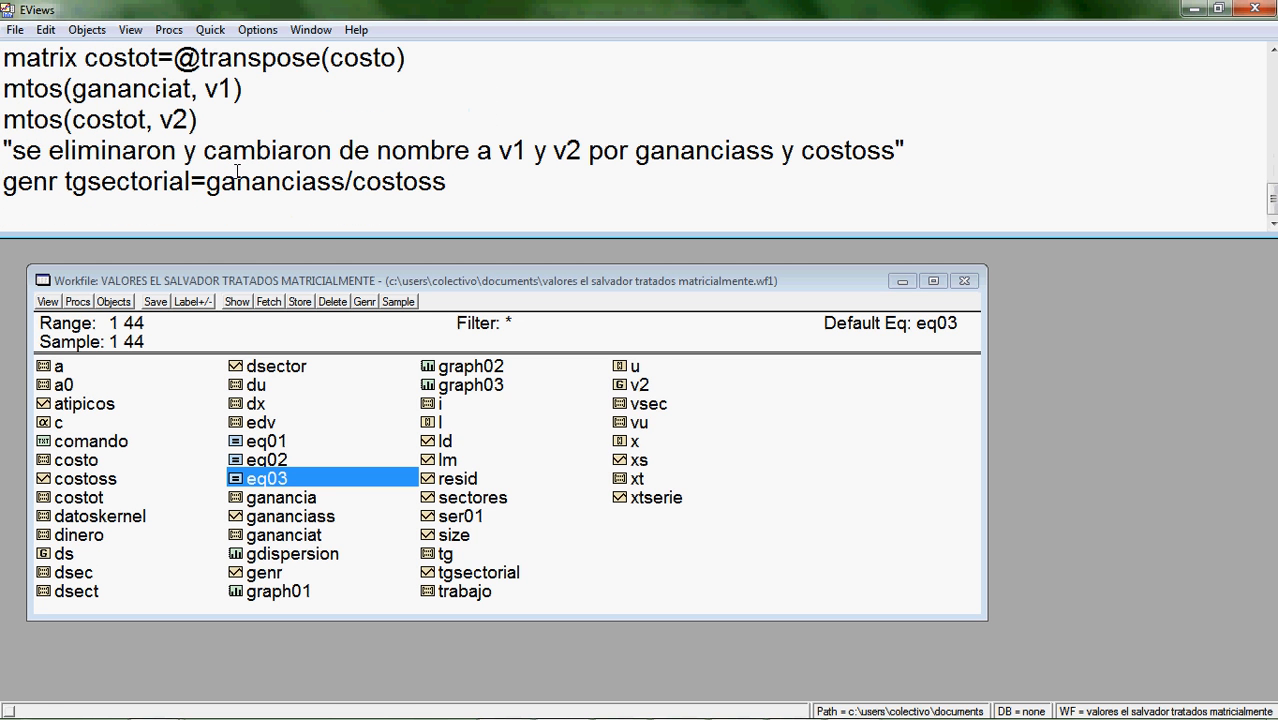
{"action": "type", "text": "ls lm c "}
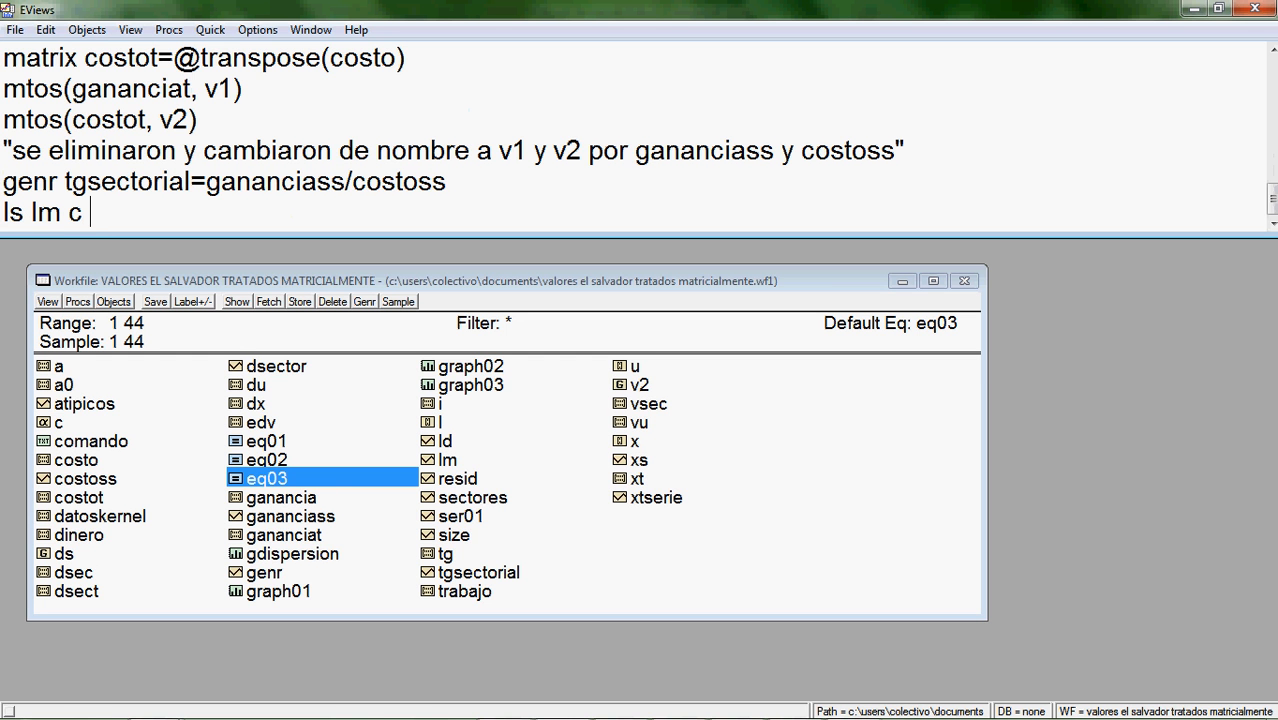
{"action": "type", "text": "ld size"}
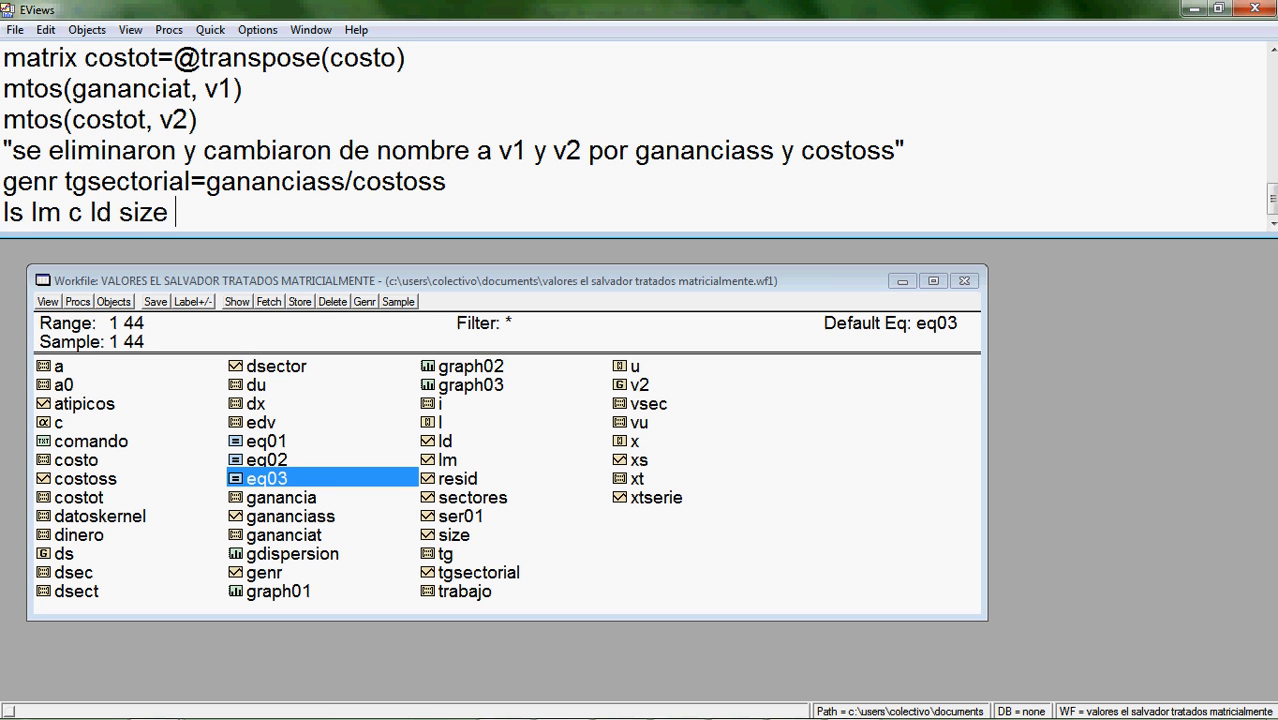
{"action": "left_click", "coordinate": [94, 404]}
{"action": "left_click", "coordinate": [324, 221]}
{"action": "type", "text": "a"}
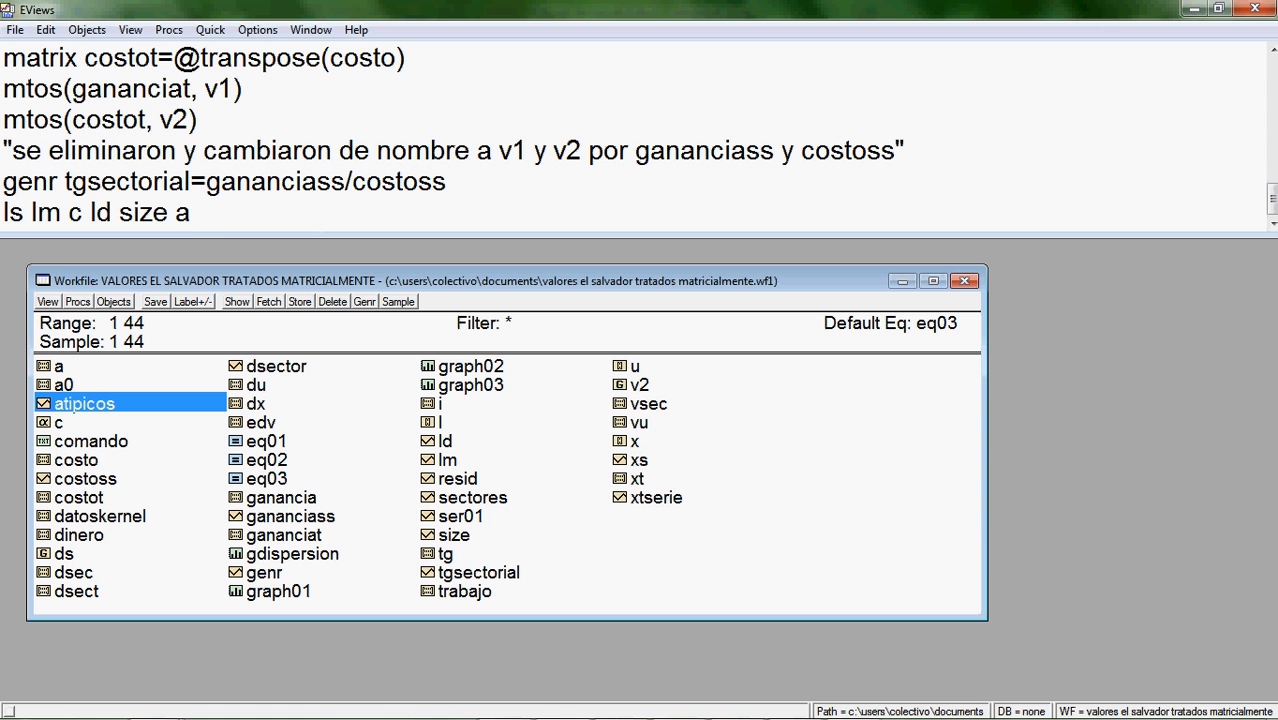
{"action": "type", "text": "tipicos"}
{"action": "key", "text": "Return"}
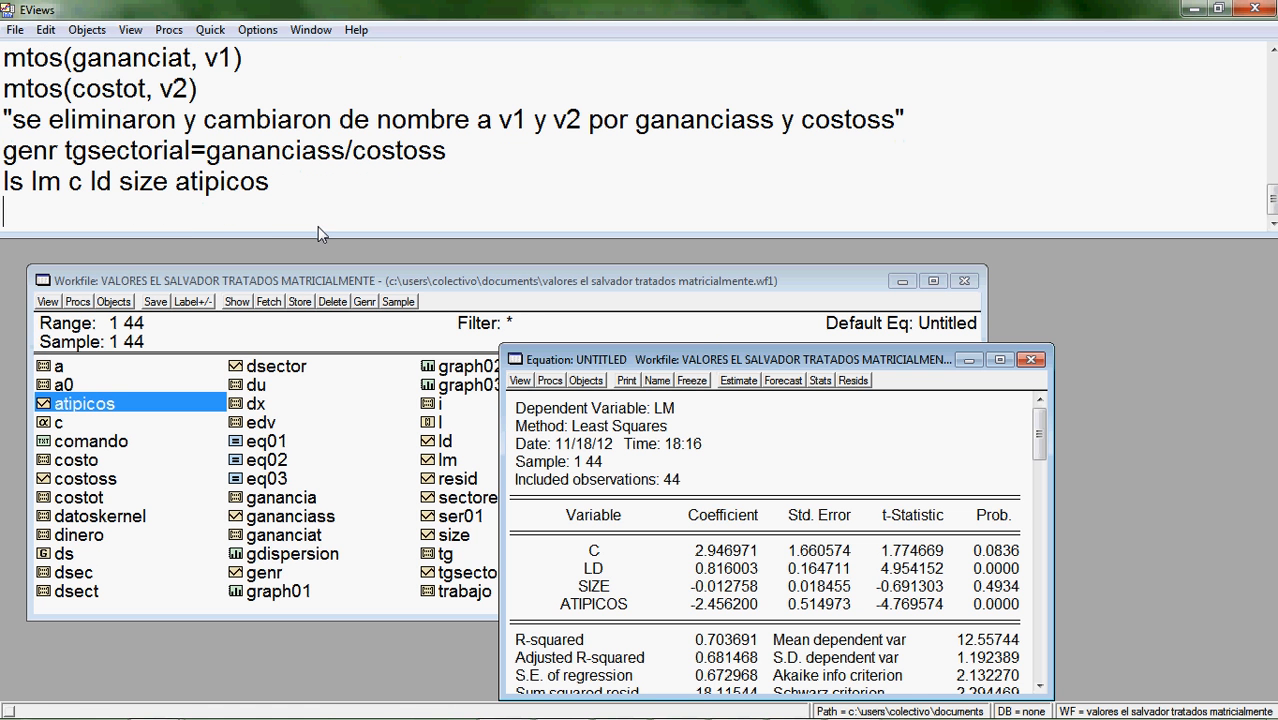
Show the new regression at full size and run the histogram normality test on its residuals.
{"action": "left_click", "coordinate": [998, 361]}
{"action": "left_click", "coordinate": [14, 48]}
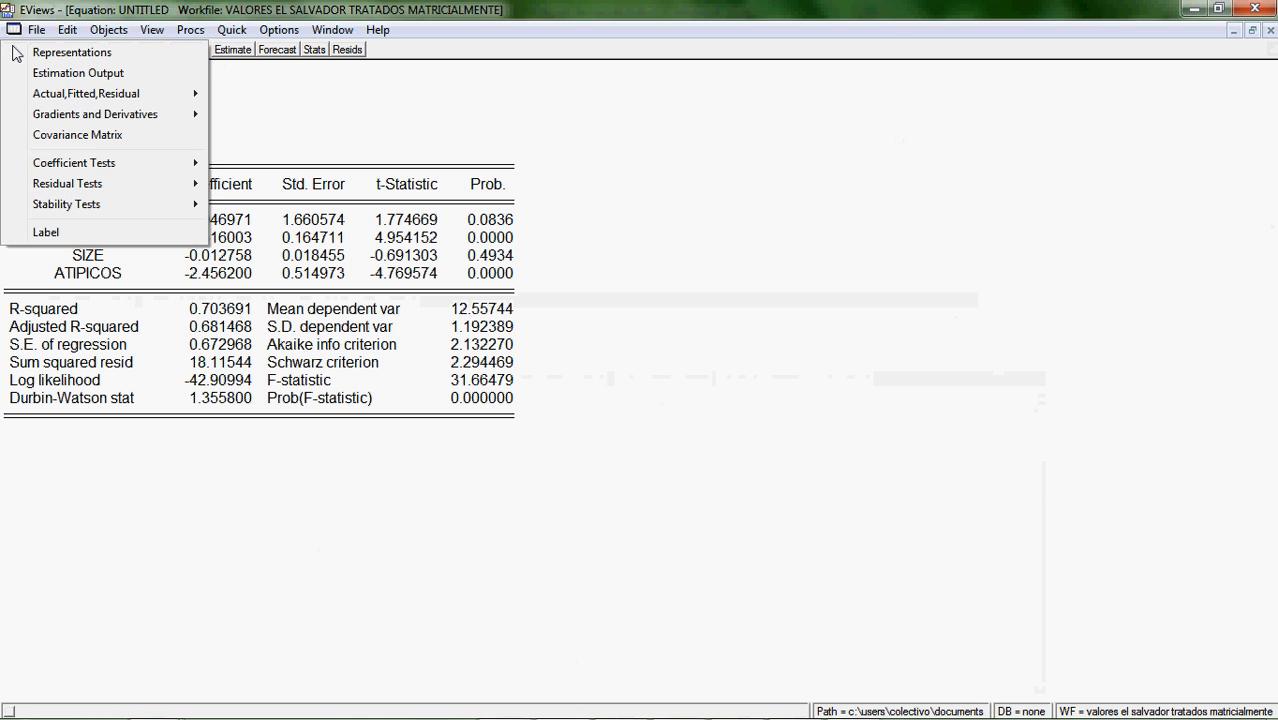
{"action": "mouse_move", "coordinate": [168, 185]}
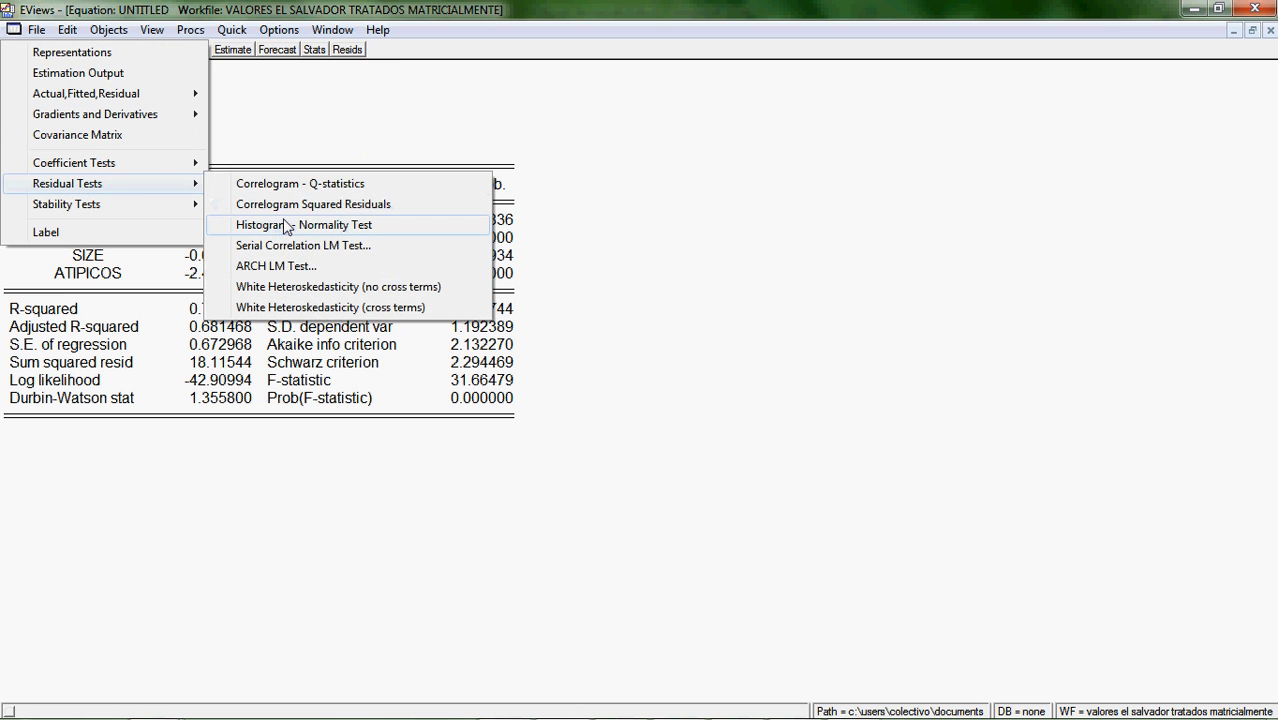
{"action": "left_click", "coordinate": [287, 227]}
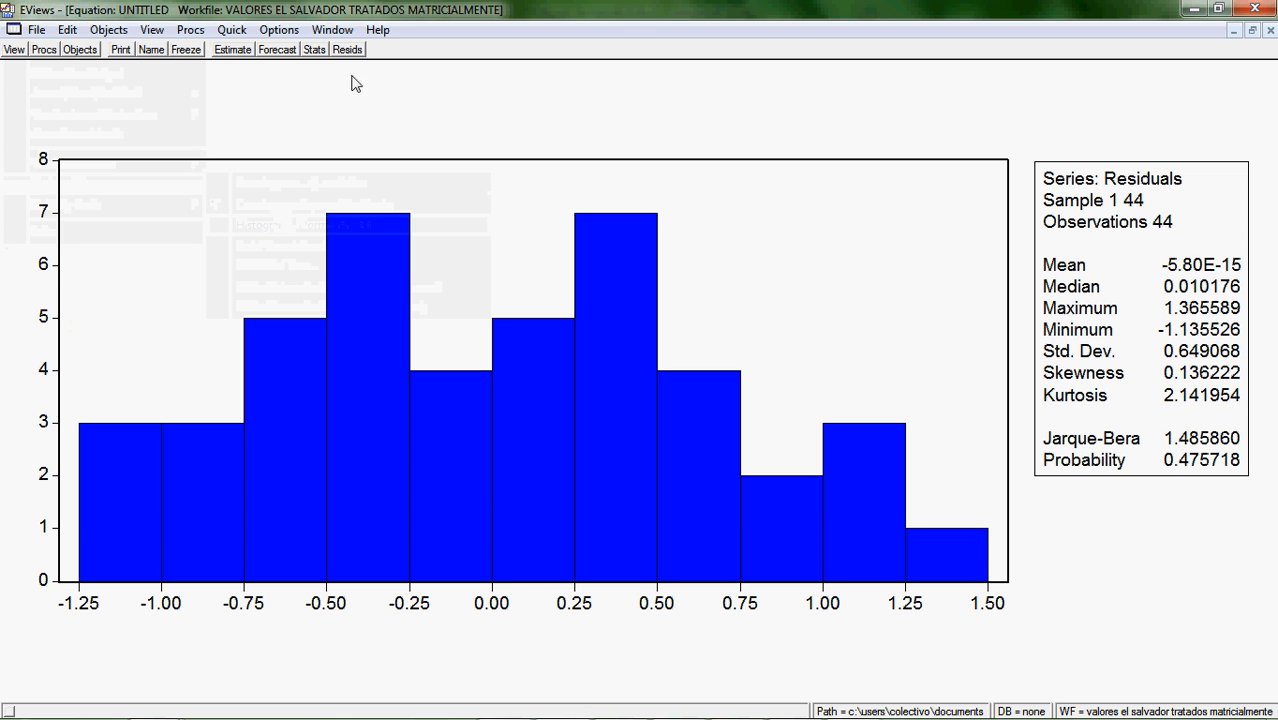
Run the White heteroskedasticity test without cross terms and examine the F-statistic's probability.
{"action": "left_click", "coordinate": [14, 48]}
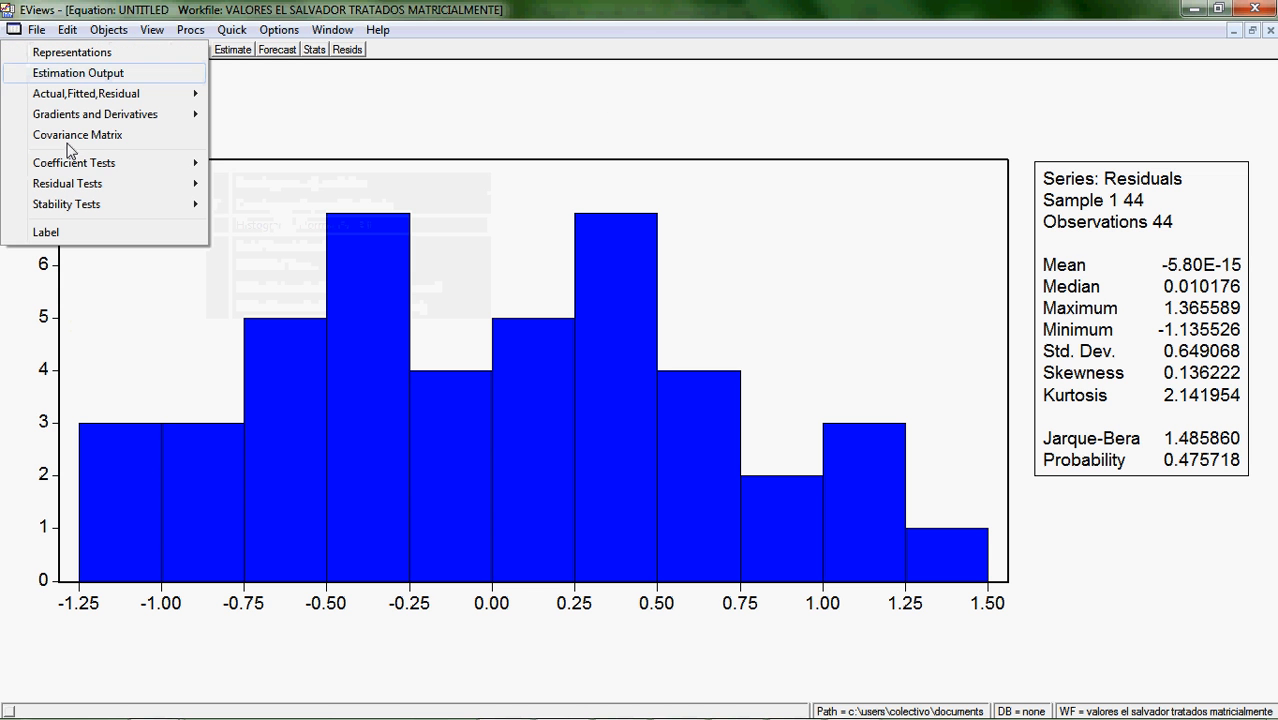
{"action": "mouse_move", "coordinate": [118, 186]}
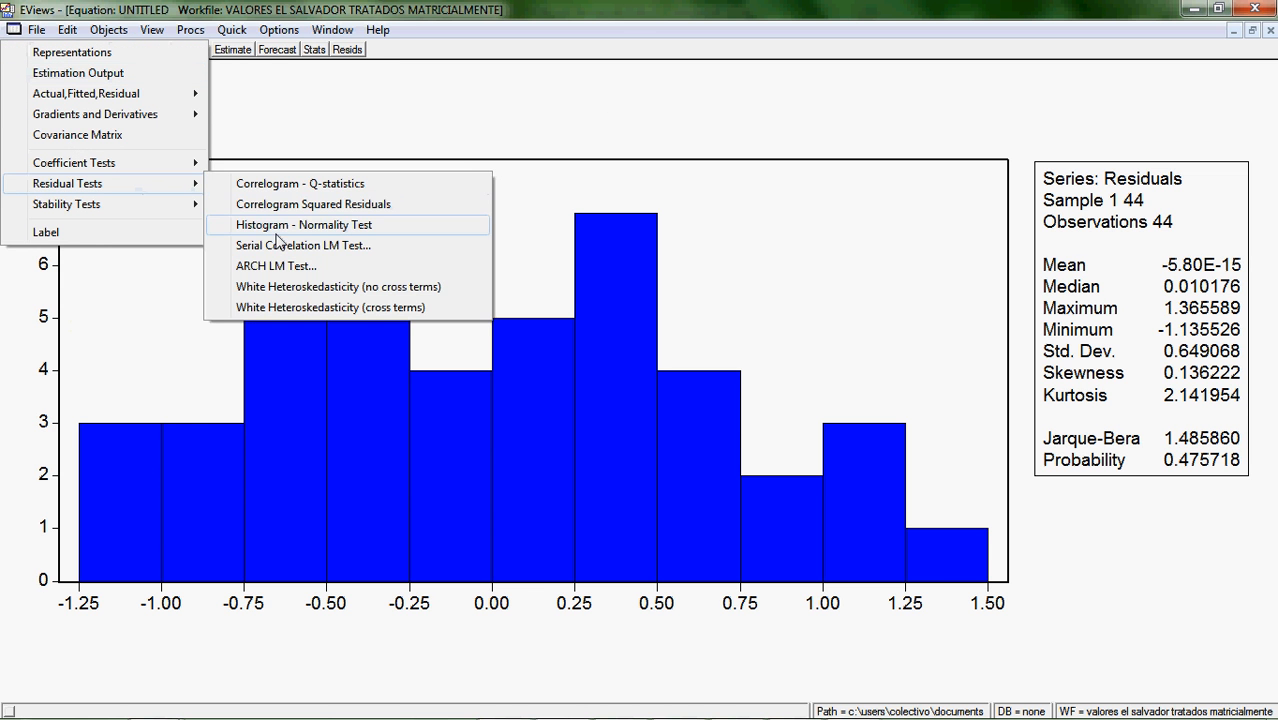
{"action": "left_click", "coordinate": [318, 287]}
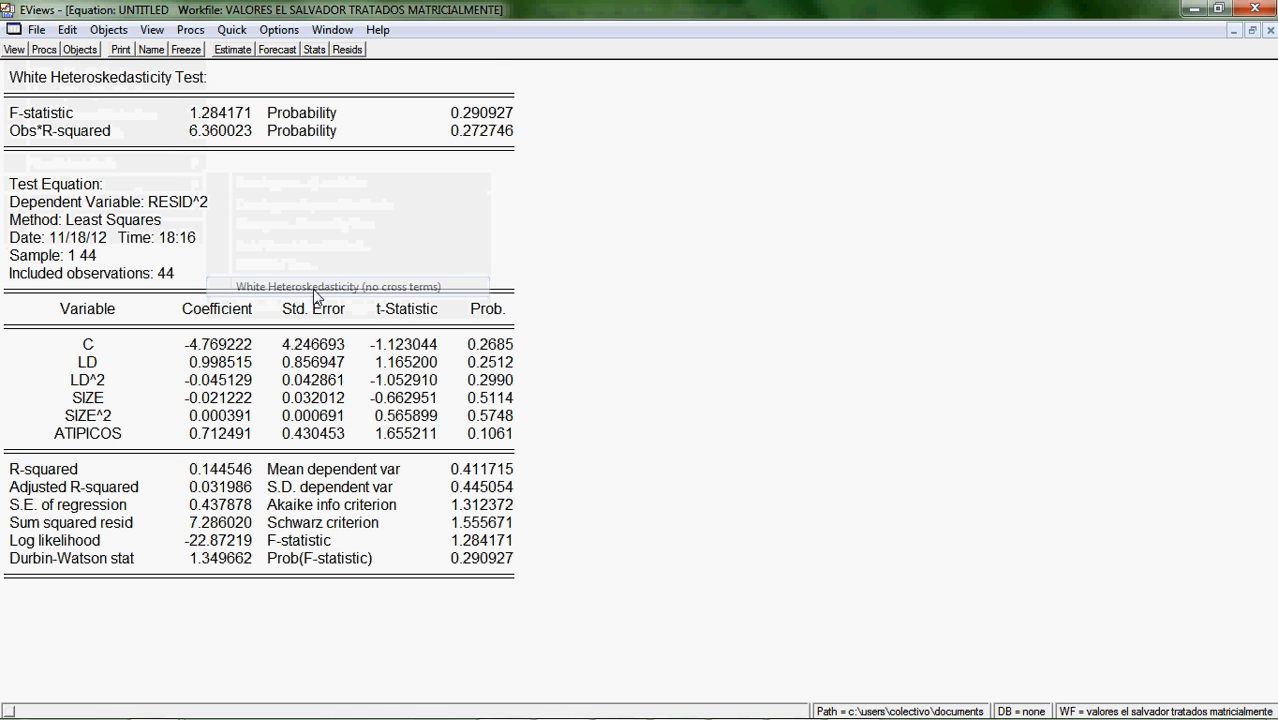
{"action": "left_click", "coordinate": [472, 120]}
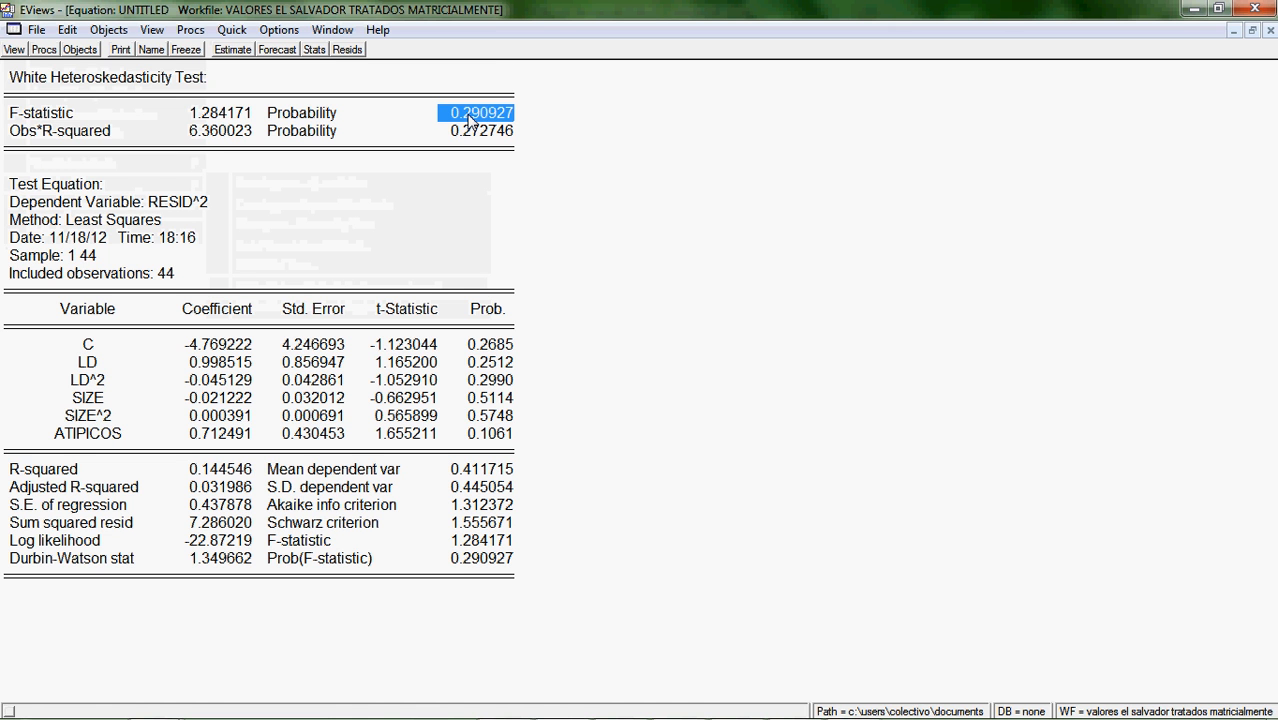
Run the serial correlation LM test on the residuals with 1 lag and examine the F-statistic's probability.
{"action": "left_click", "coordinate": [14, 49]}
{"action": "mouse_move", "coordinate": [127, 188]}
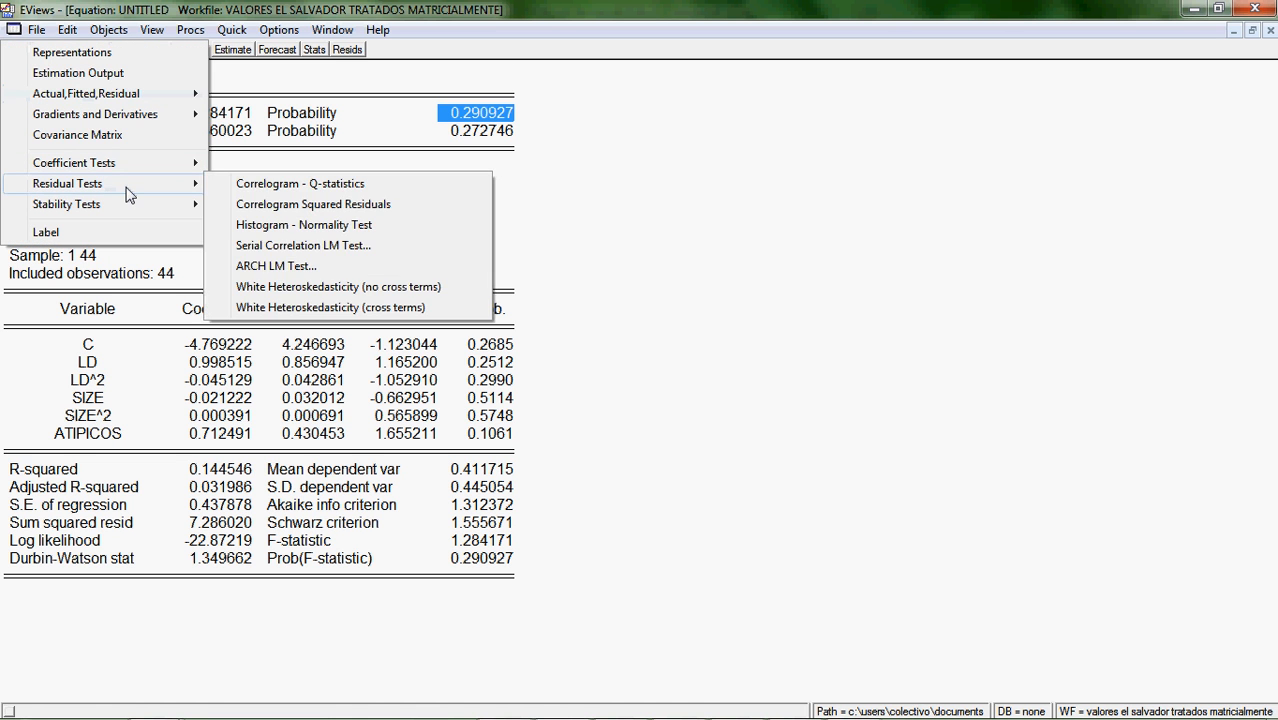
{"action": "mouse_move", "coordinate": [137, 210]}
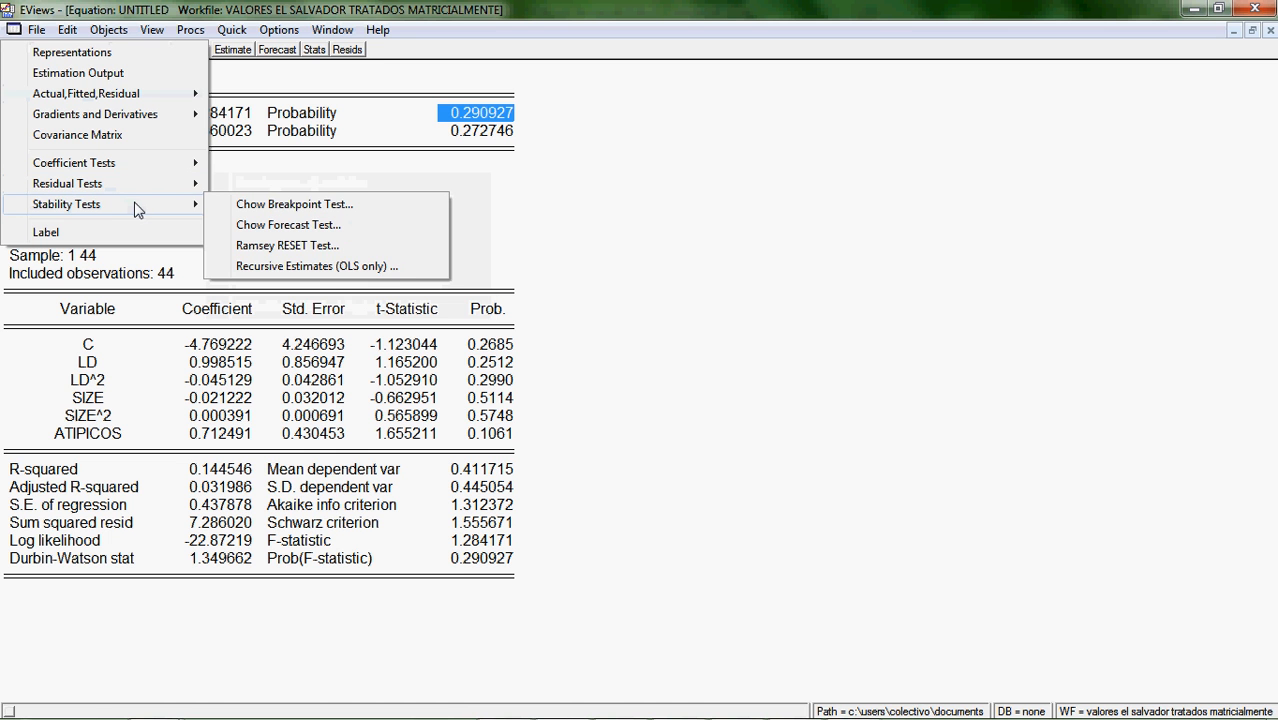
{"action": "mouse_move", "coordinate": [172, 188]}
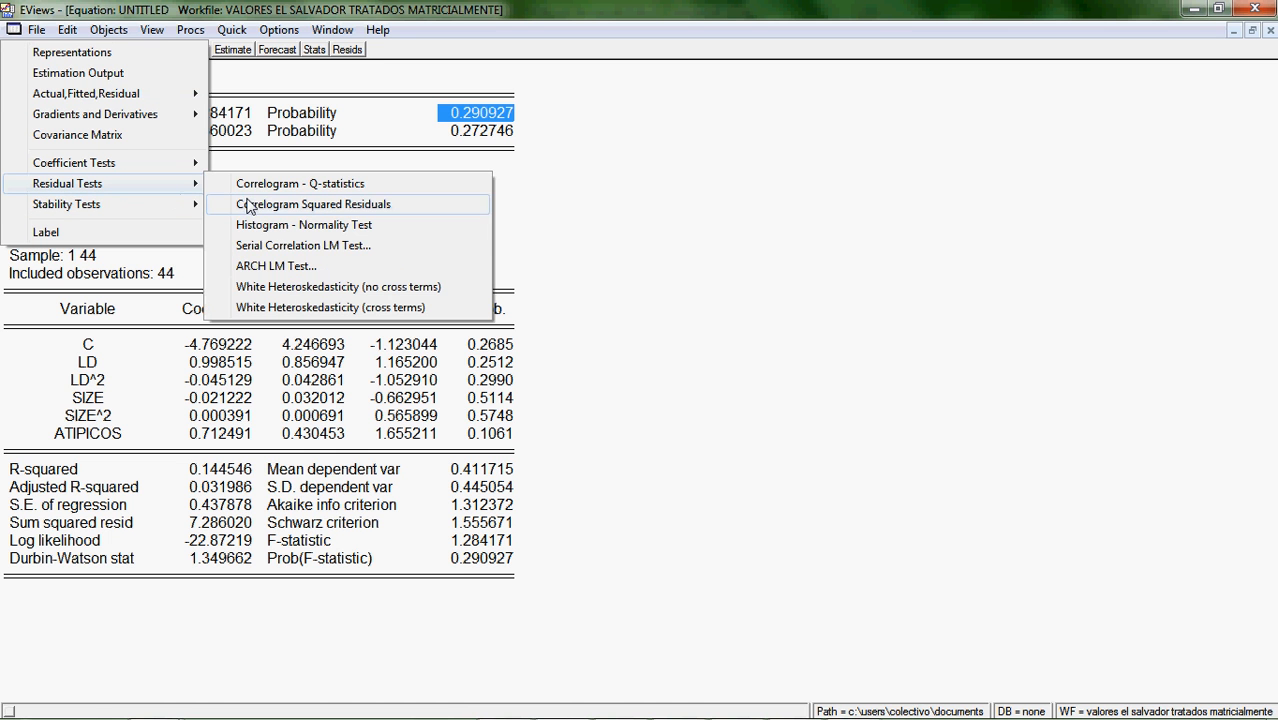
{"action": "left_click", "coordinate": [325, 248]}
{"action": "type", "text": "1"}
{"action": "key", "text": "Return"}
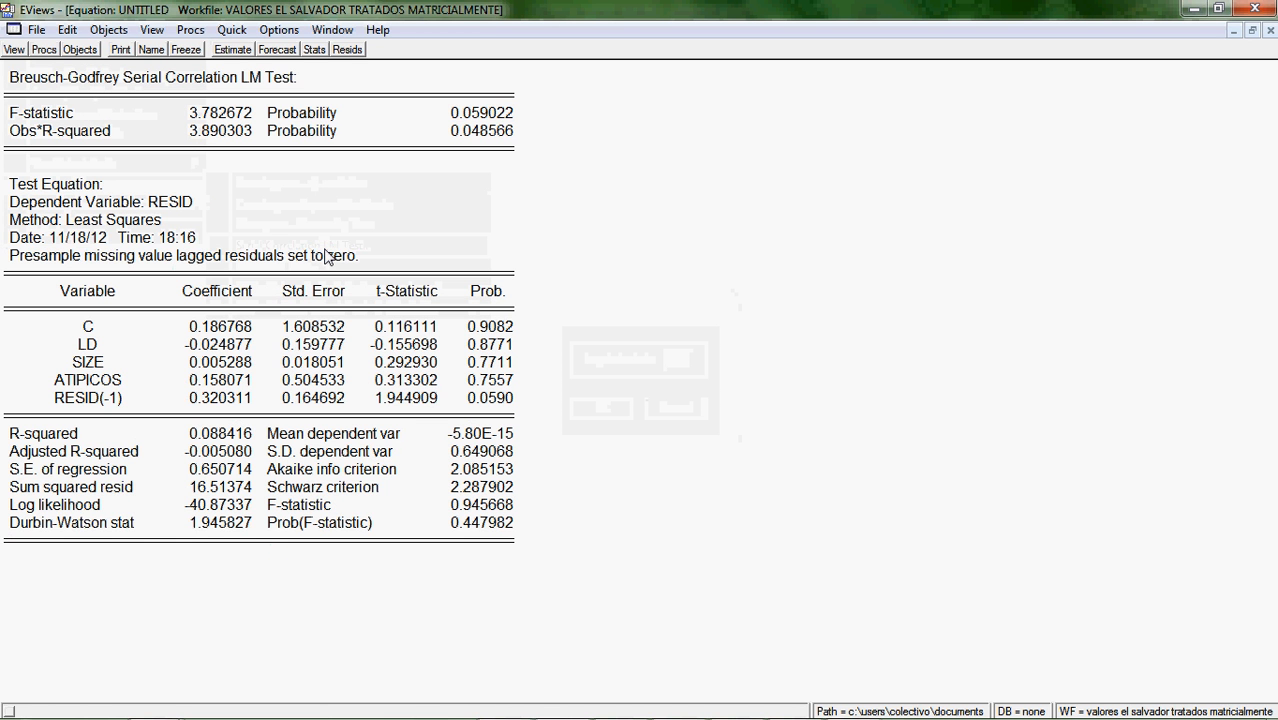
{"action": "left_click", "coordinate": [481, 118]}
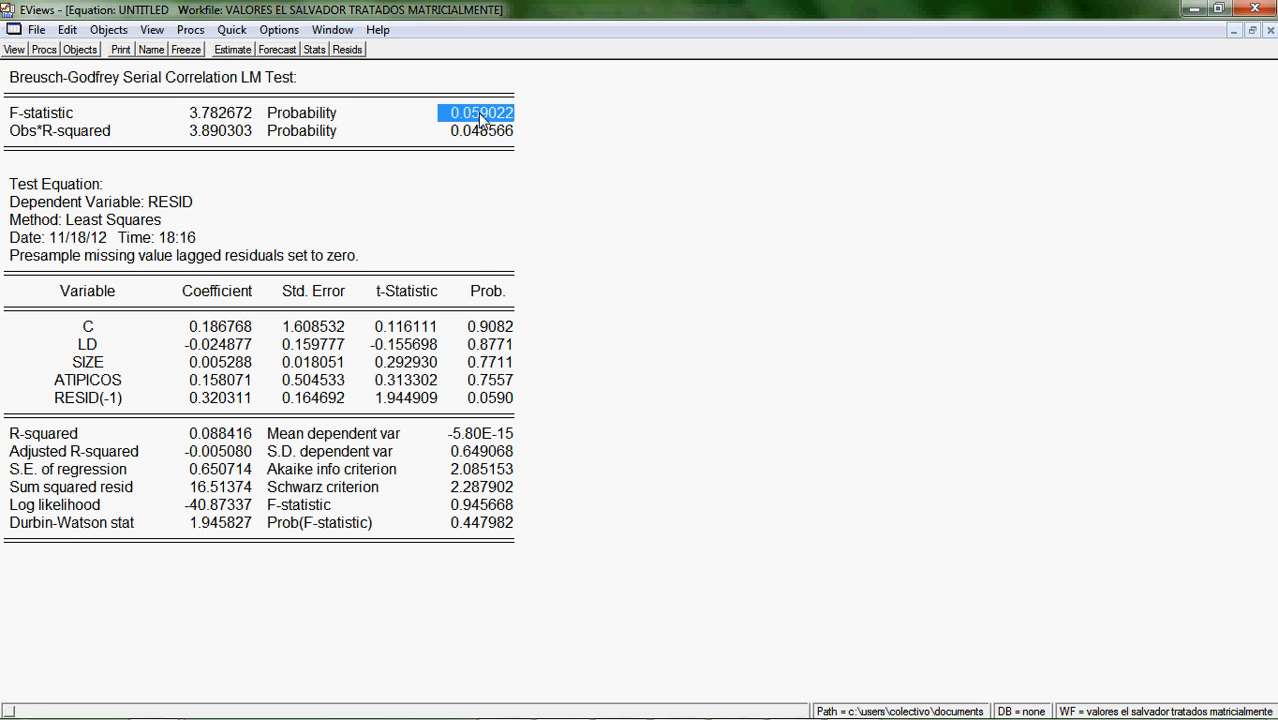
View the residual, actual and fitted graph, return to the estimation output and examine the LD coefficient.
{"action": "left_click", "coordinate": [347, 50]}
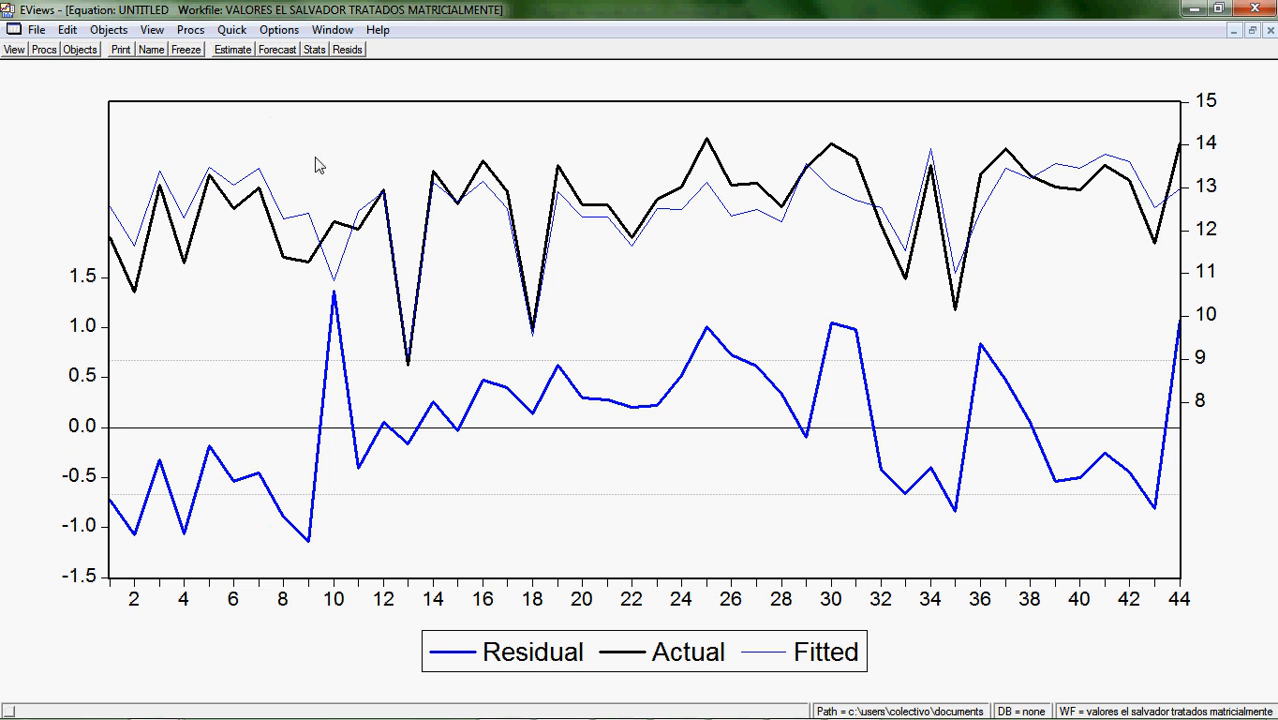
{"action": "left_click", "coordinate": [314, 50]}
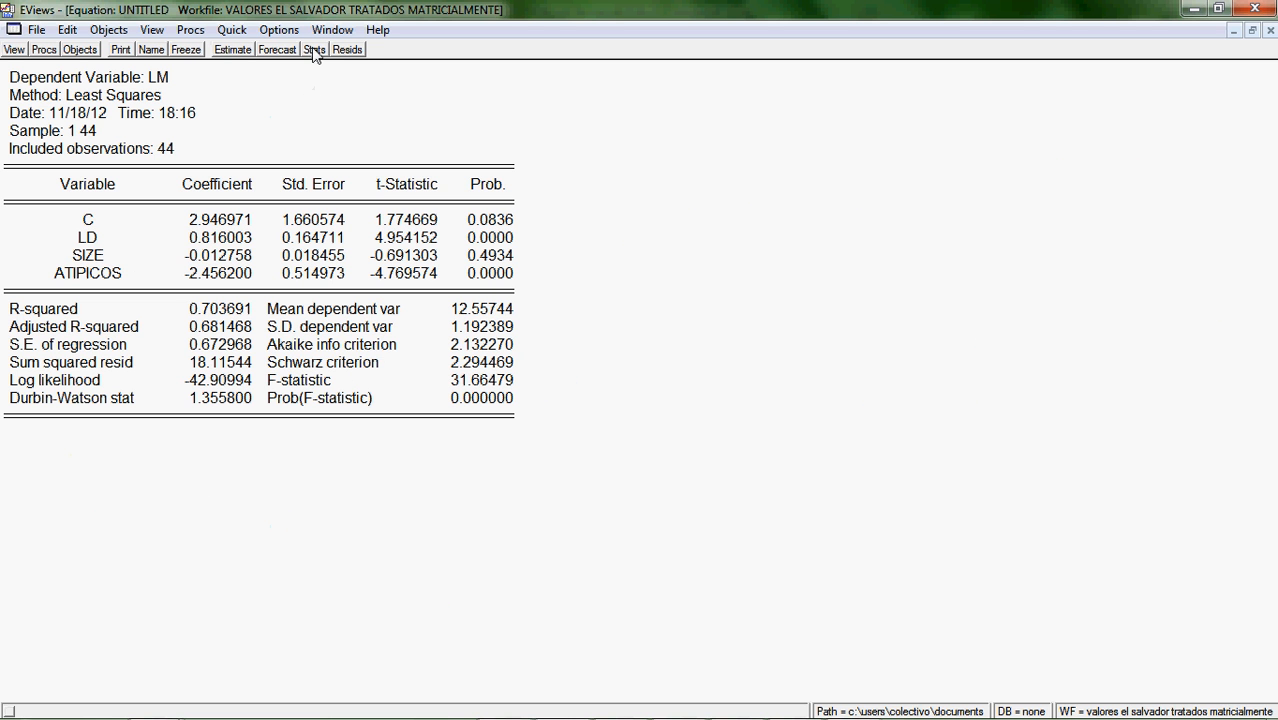
{"action": "left_click", "coordinate": [222, 243]}
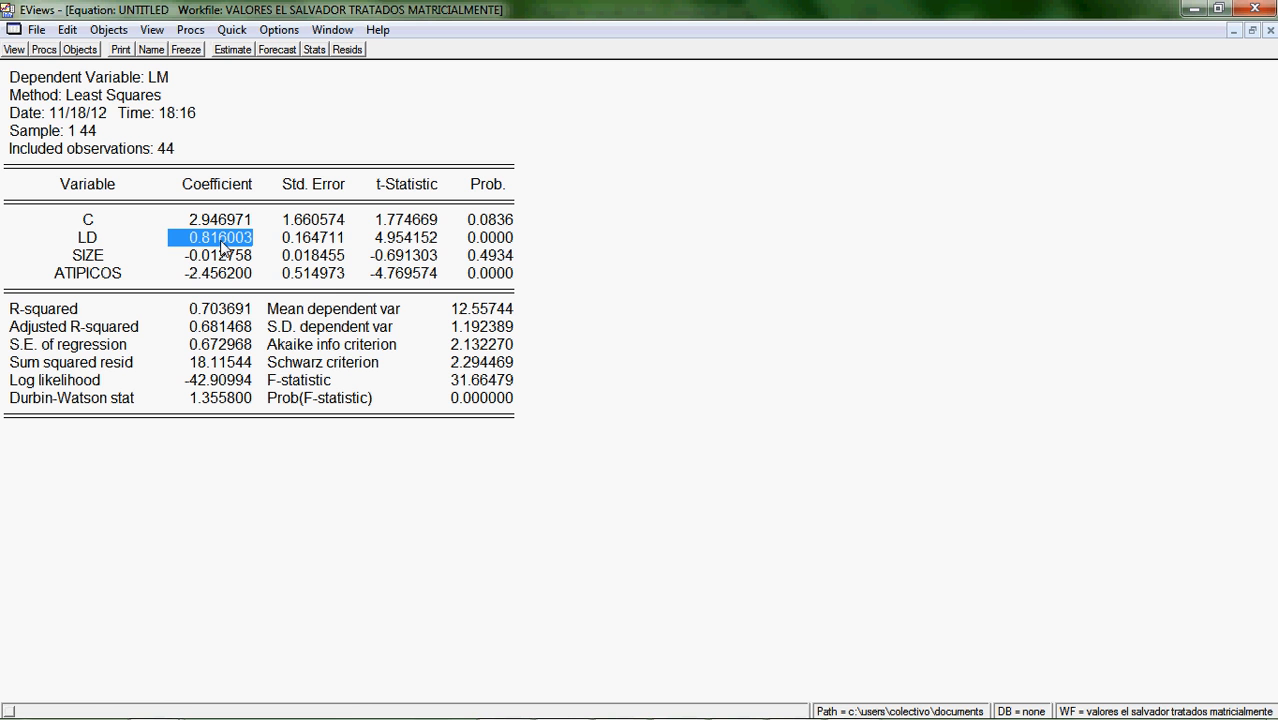
Switch to the Excel profit-rate workbook and view the T. Beneficio 44 chart and the scatter chart of values against market prices.
{"action": "mouse_move", "coordinate": [620, 715]}
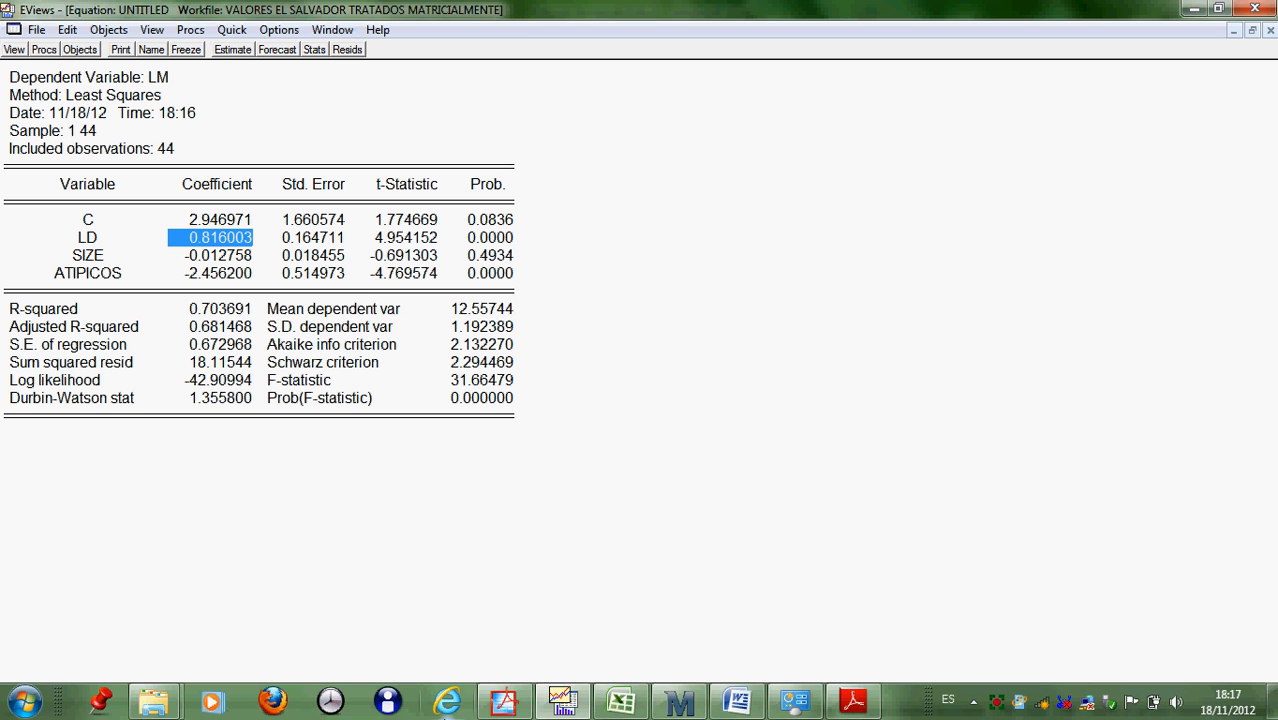
{"action": "left_click", "coordinate": [621, 711]}
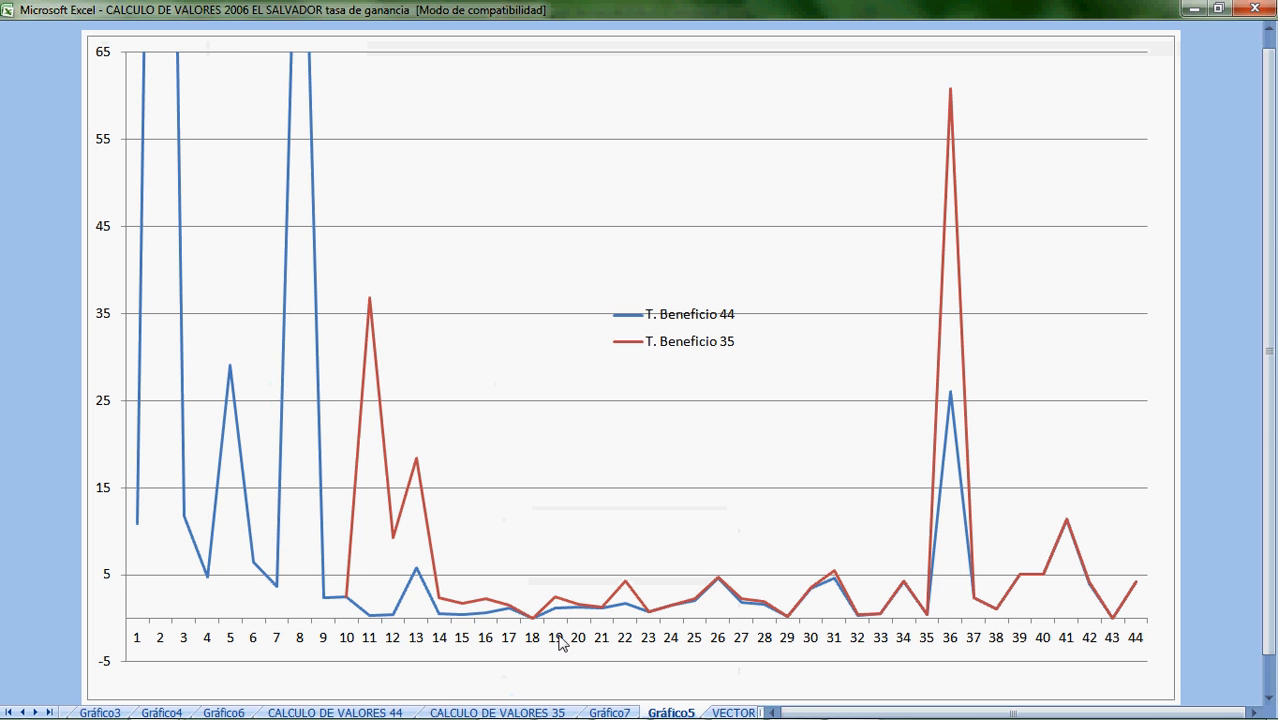
{"action": "left_click", "coordinate": [101, 712]}
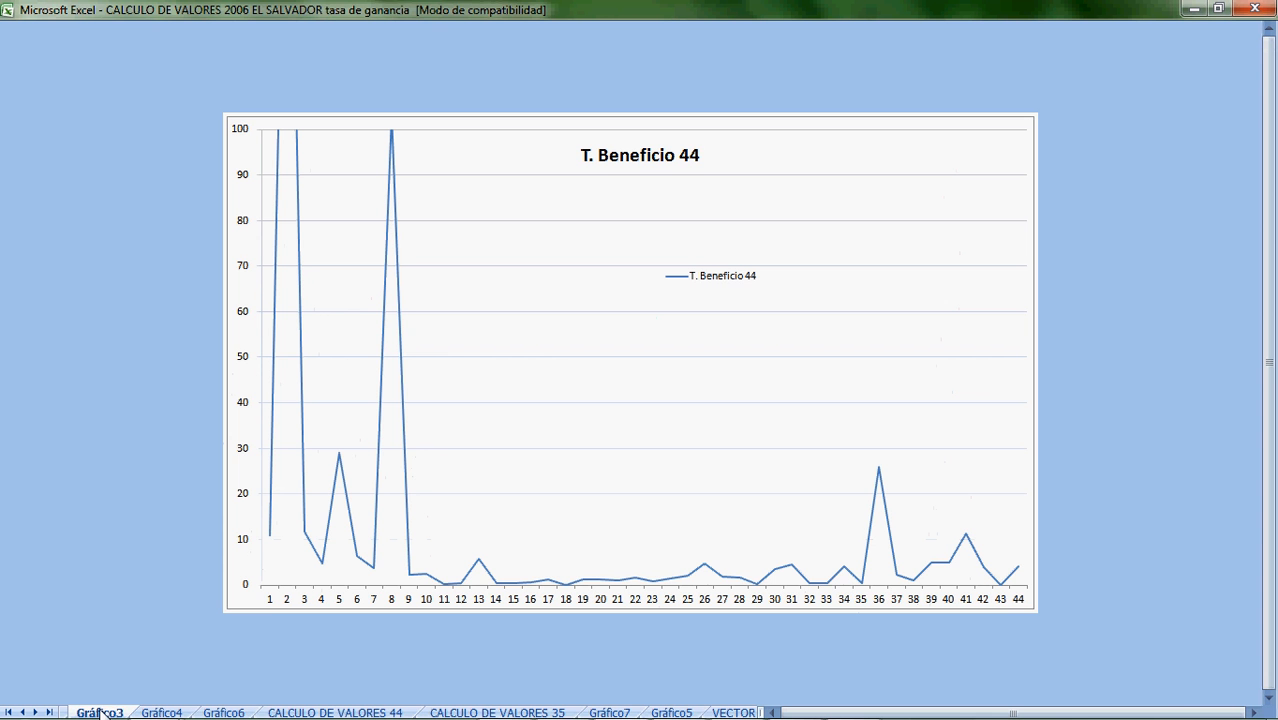
{"action": "left_click", "coordinate": [22, 712]}
{"action": "left_click", "coordinate": [97, 713]}
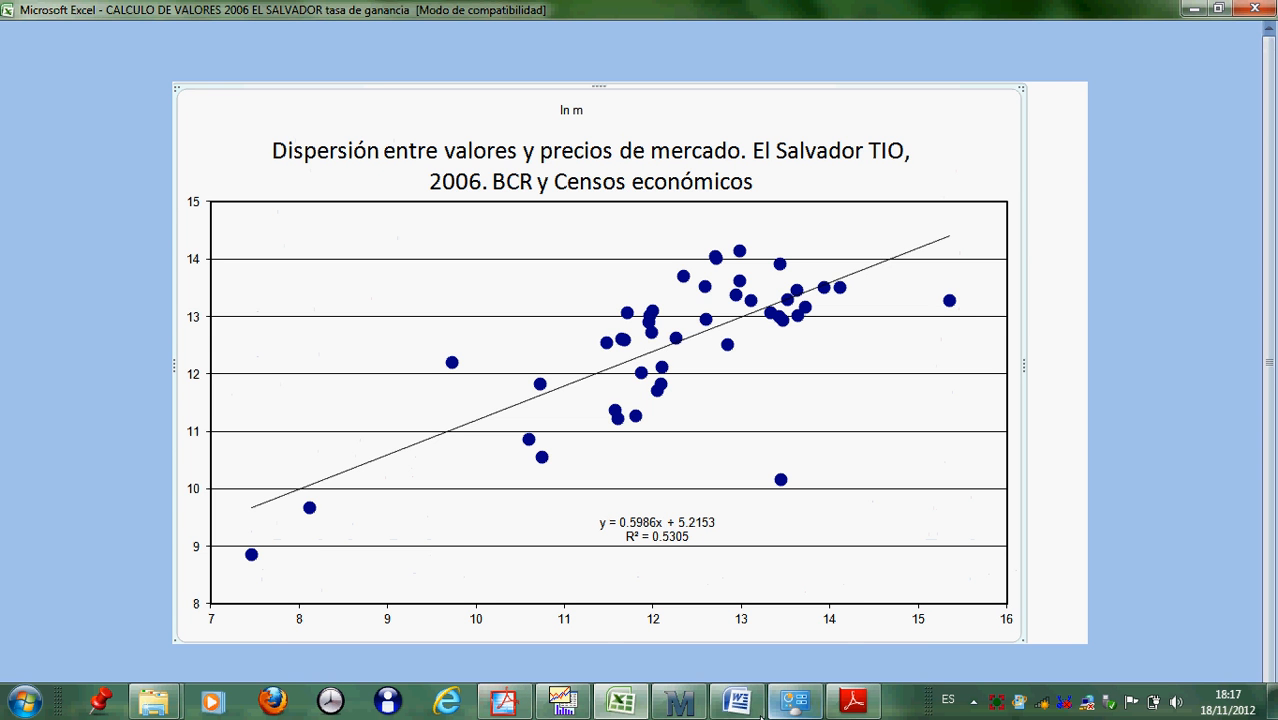
Switch to the Mathcad worksheet and view the aggregate profitability formulas with and without rentier sectors.
{"action": "mouse_move", "coordinate": [741, 707]}
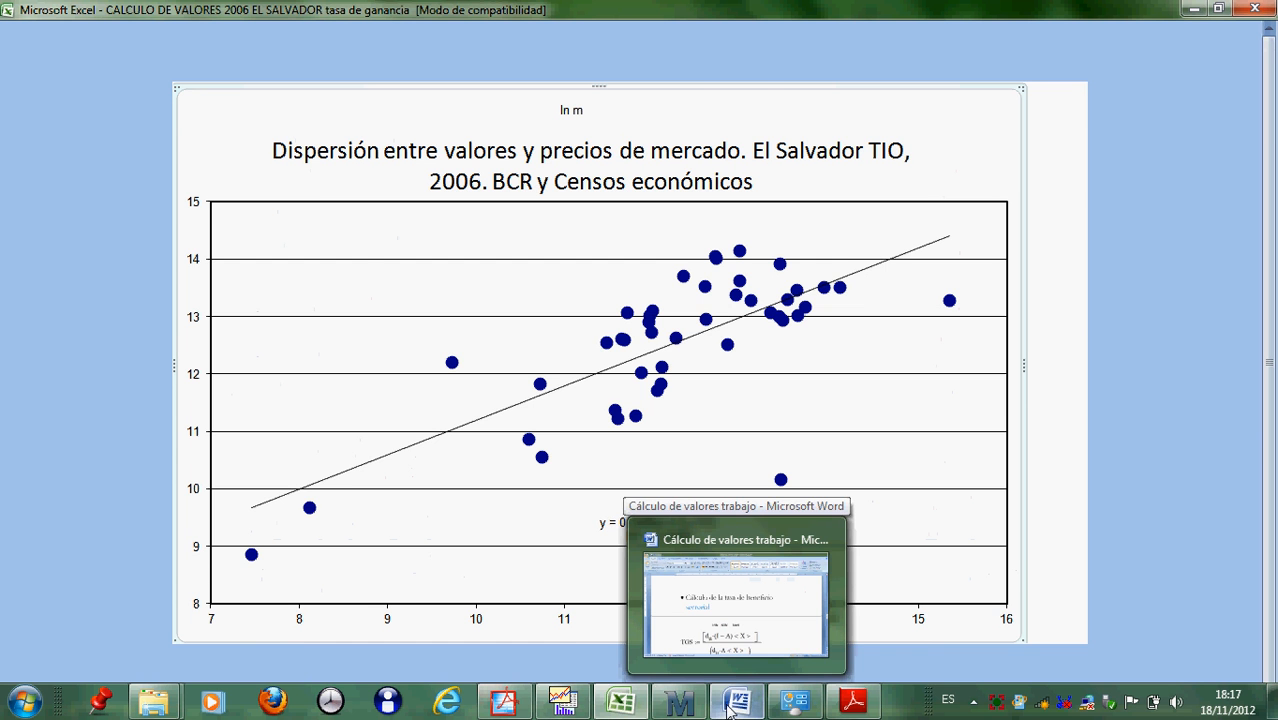
{"action": "left_click", "coordinate": [675, 705]}
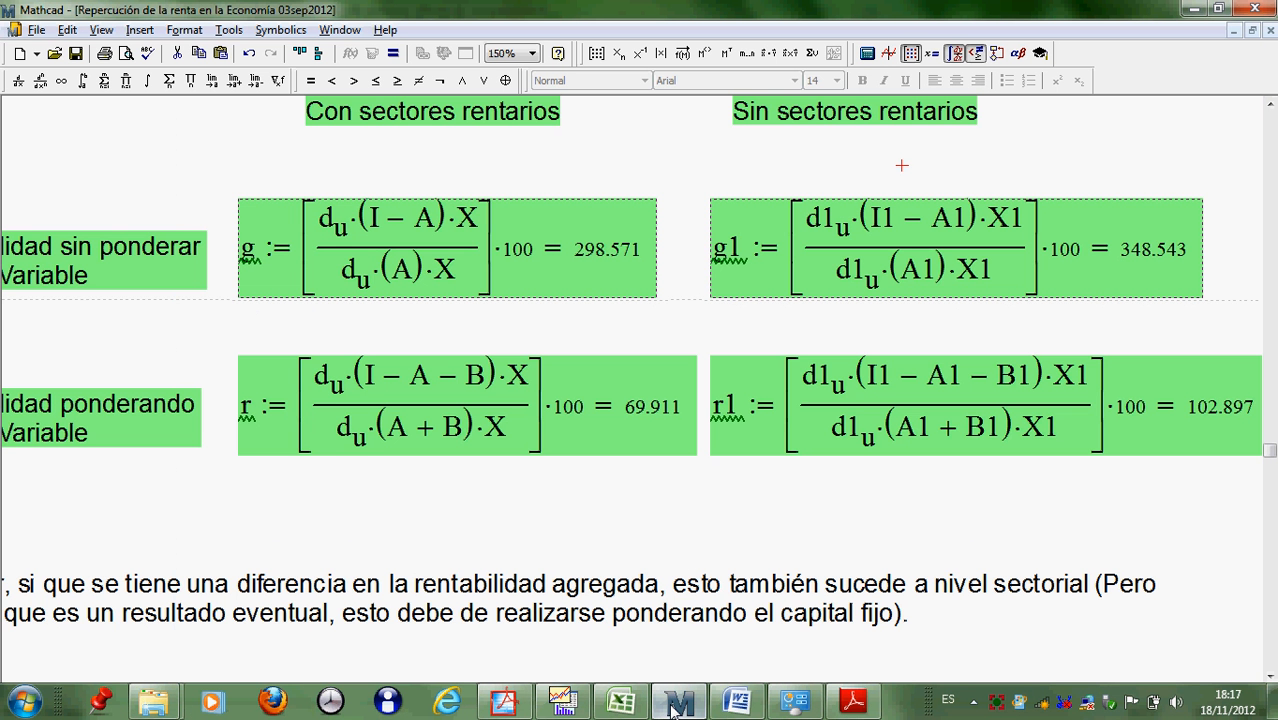